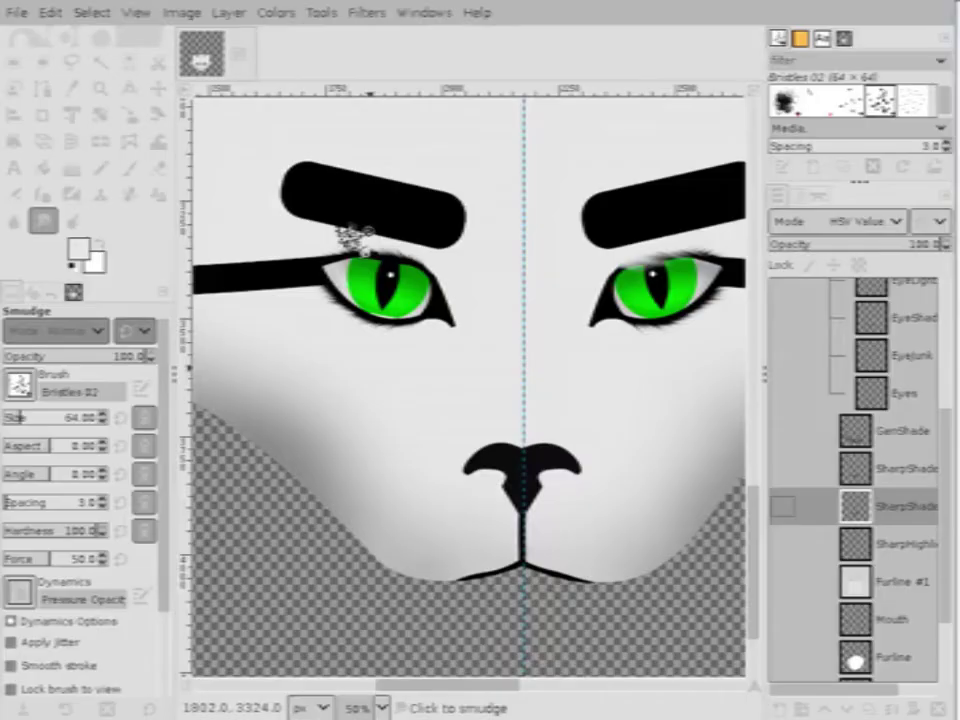
Smudge the right ear's outline and the right eye's upper lashes into bristly fur with Bristles 02
scroll(355, 238, "down", 3)
scroll(430, 372, "up", 1)
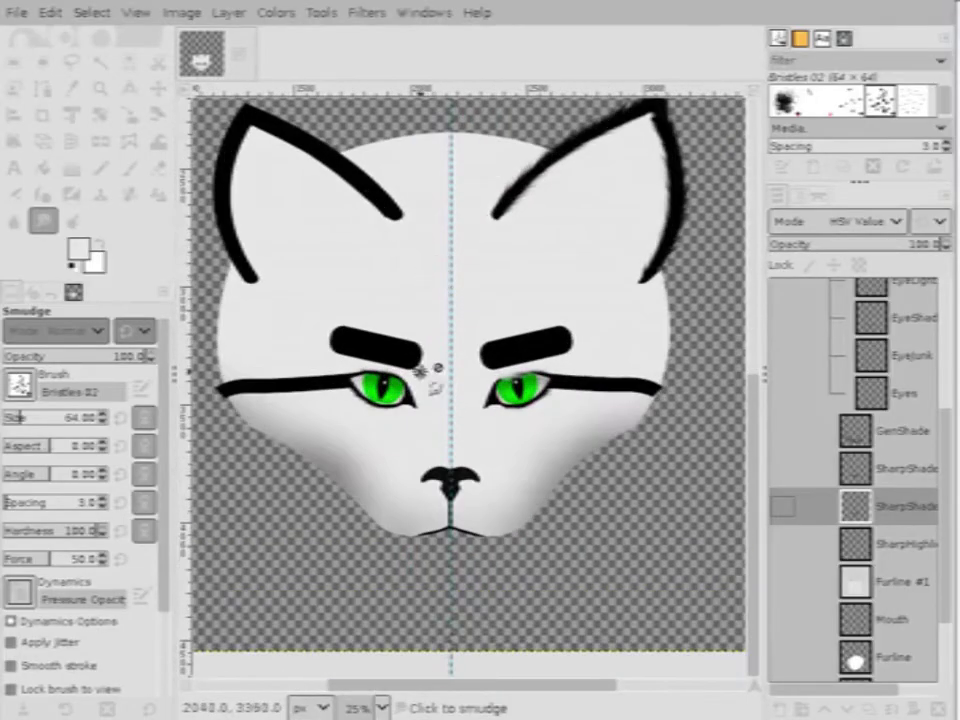
scroll(436, 370, "down", 1)
scroll(470, 360, "up", 1)
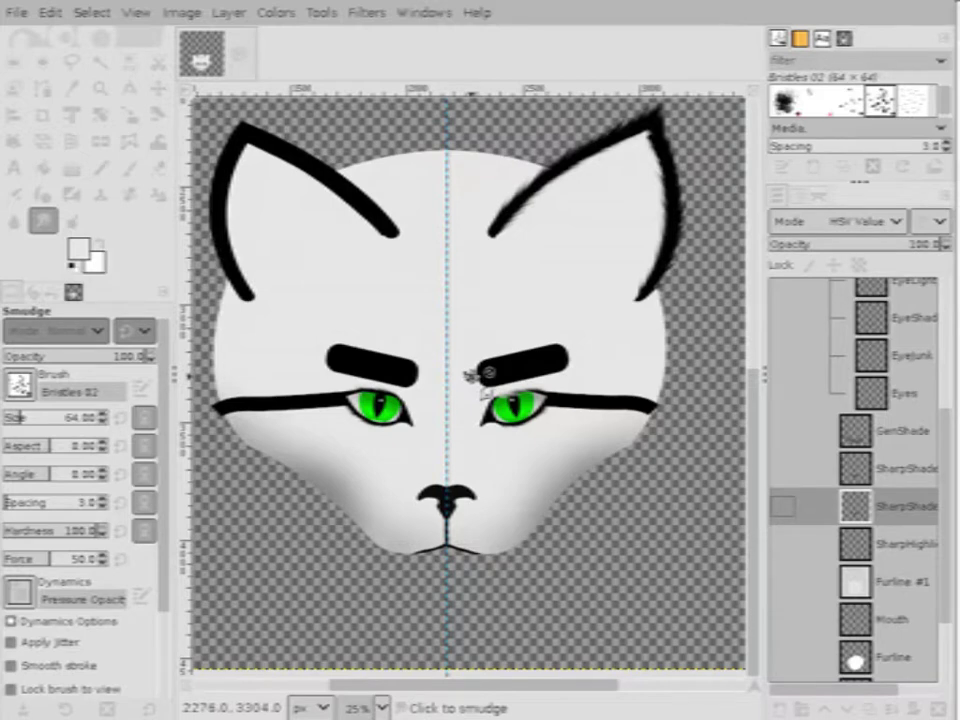
scroll(490, 370, "up", 4)
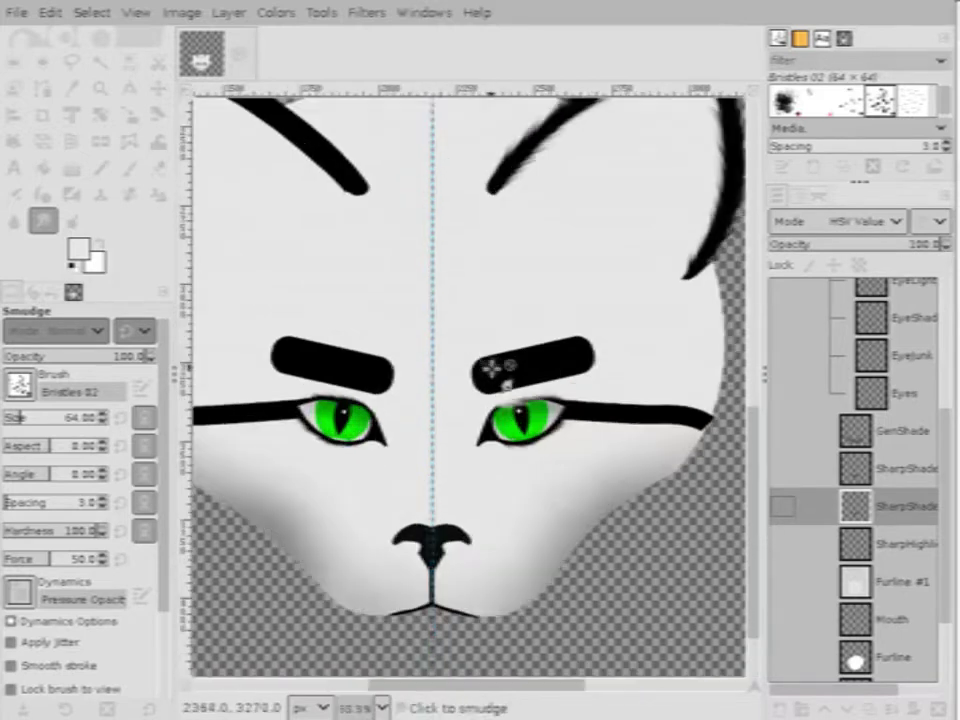
scroll(455, 478, "up", 1)
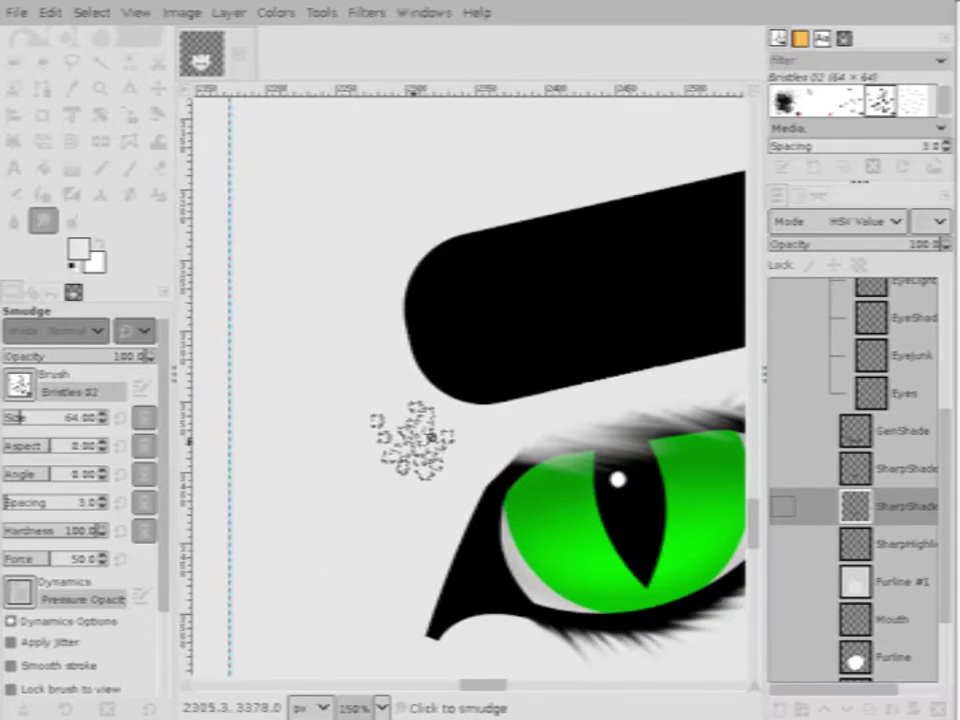
scroll(415, 435, "down", 7)
scroll(440, 440, "up", 1)
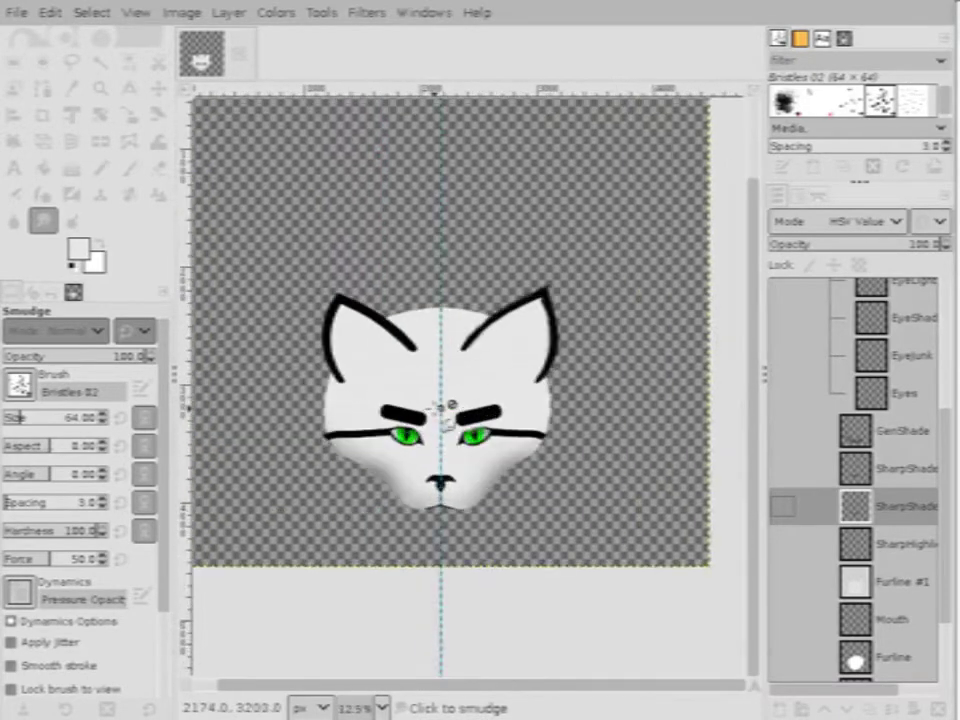
scroll(443, 408, "up", 2)
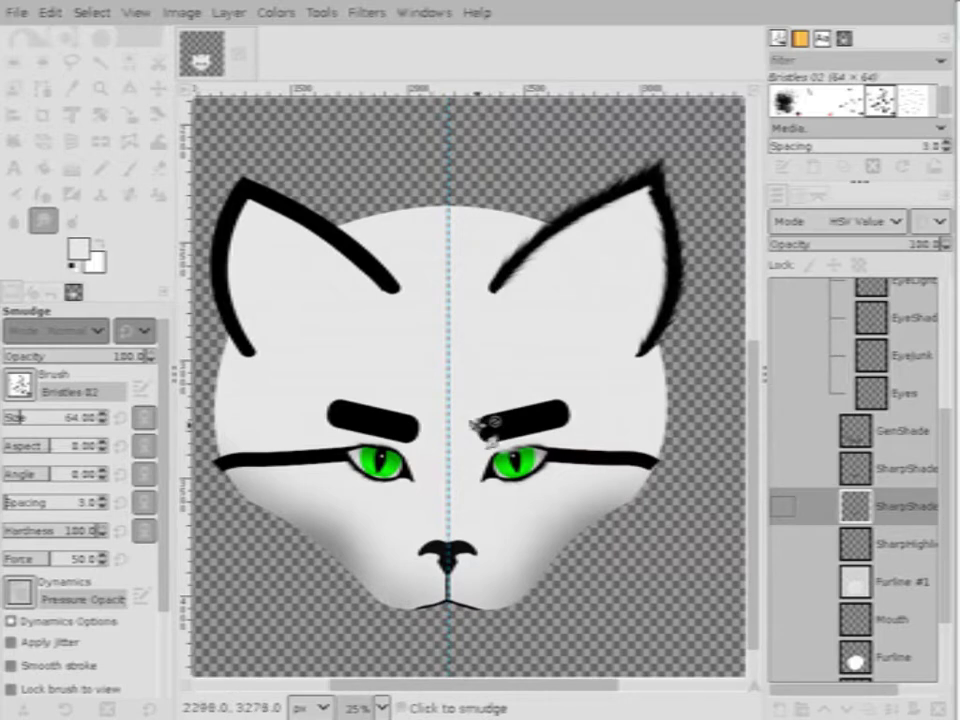
scroll(512, 462, "up", 1)
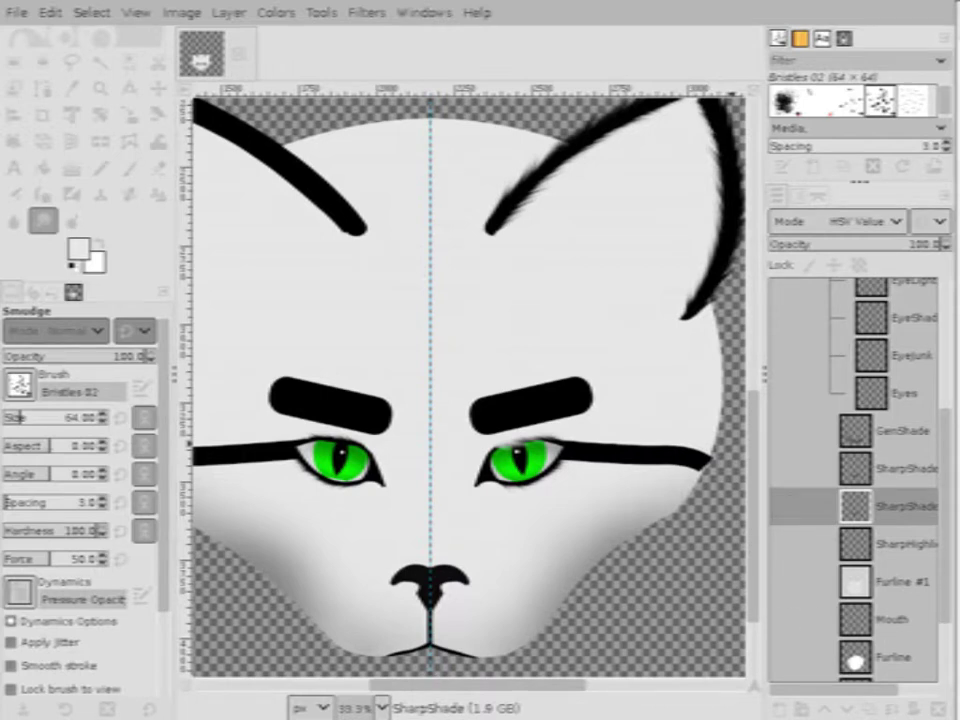
scroll(497, 482, "up", 5)
scroll(471, 439, "down", 3)
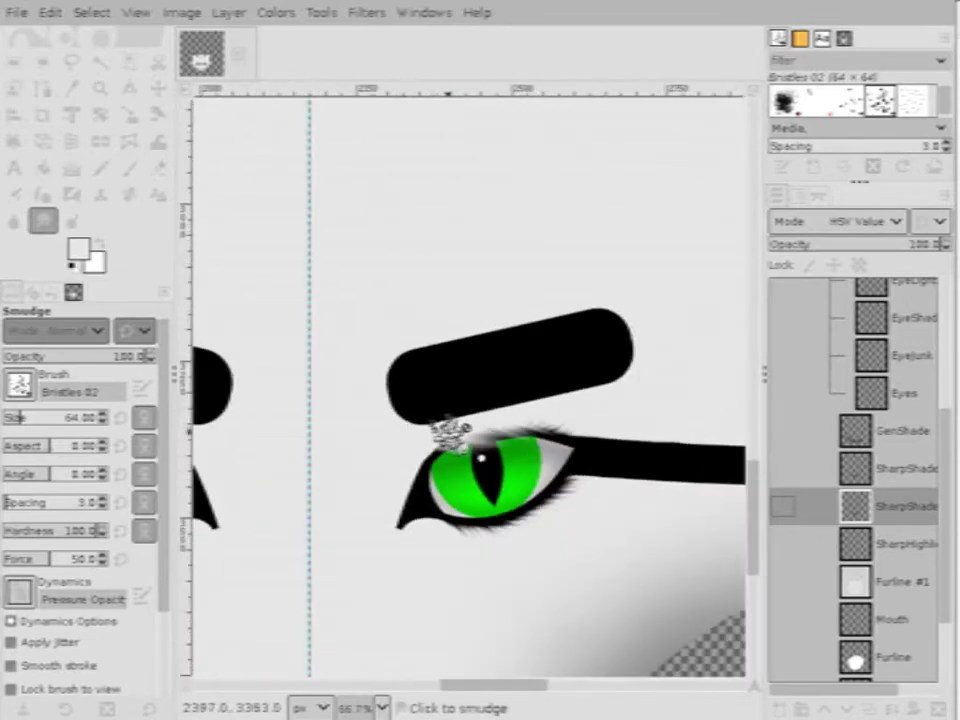
scroll(450, 432, "up", 2)
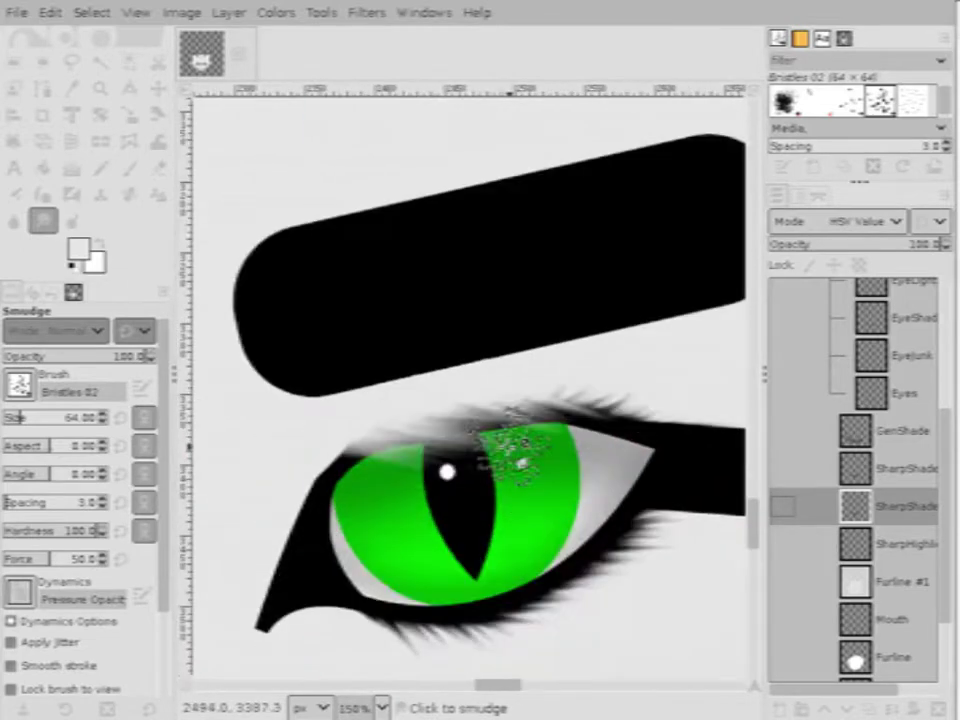
scroll(480, 448, "down", 2)
scroll(460, 445, "up", 2)
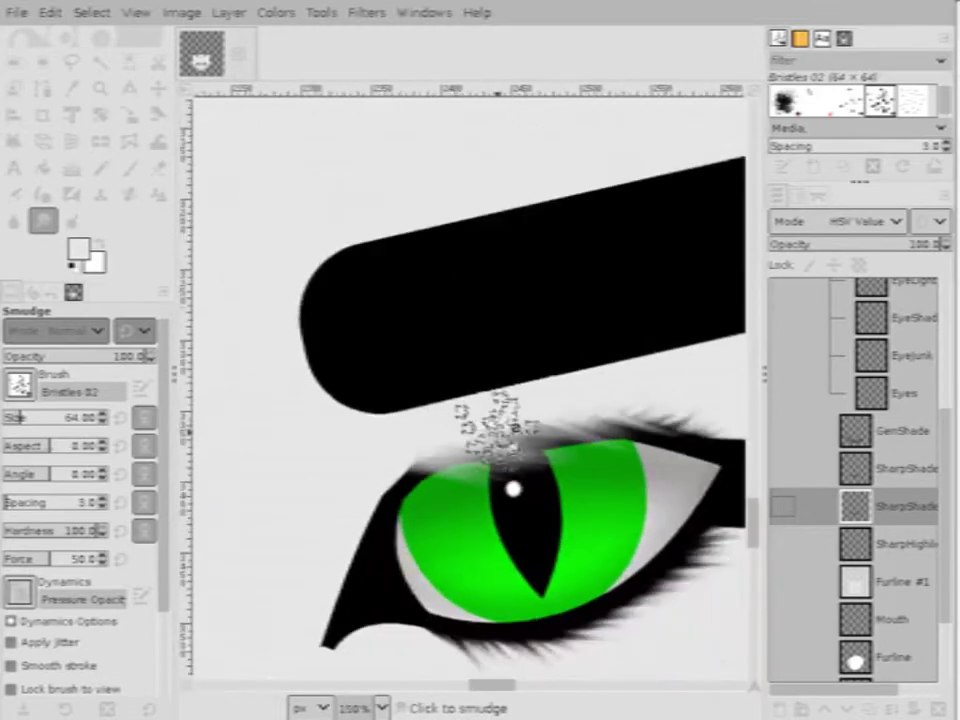
scroll(460, 435, "down", 4)
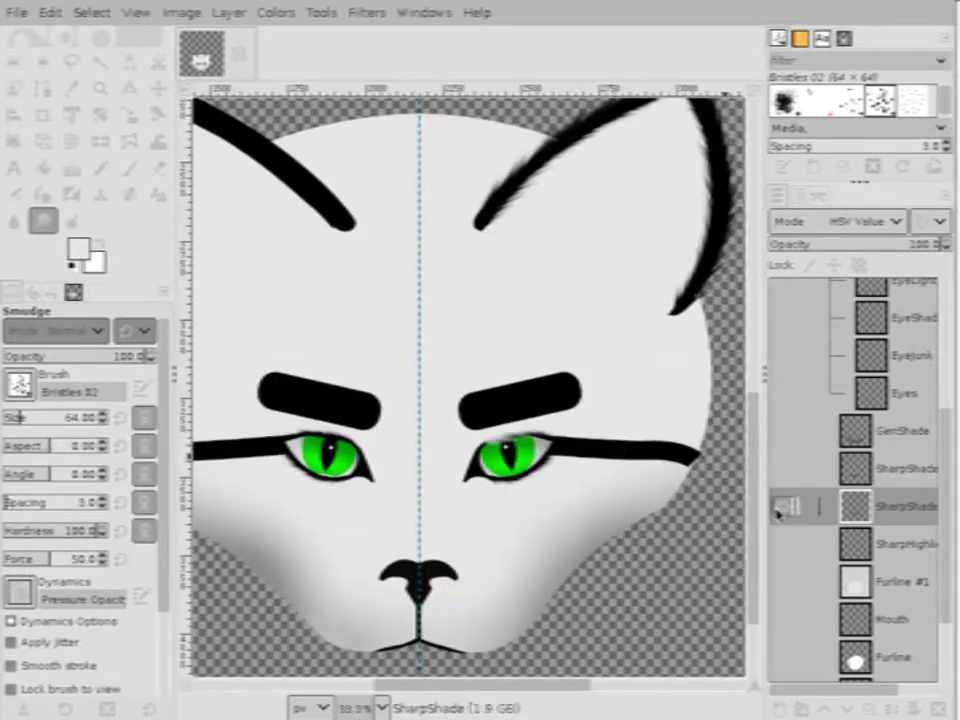
left_click(783, 506)
scroll(485, 440, "left", 1)
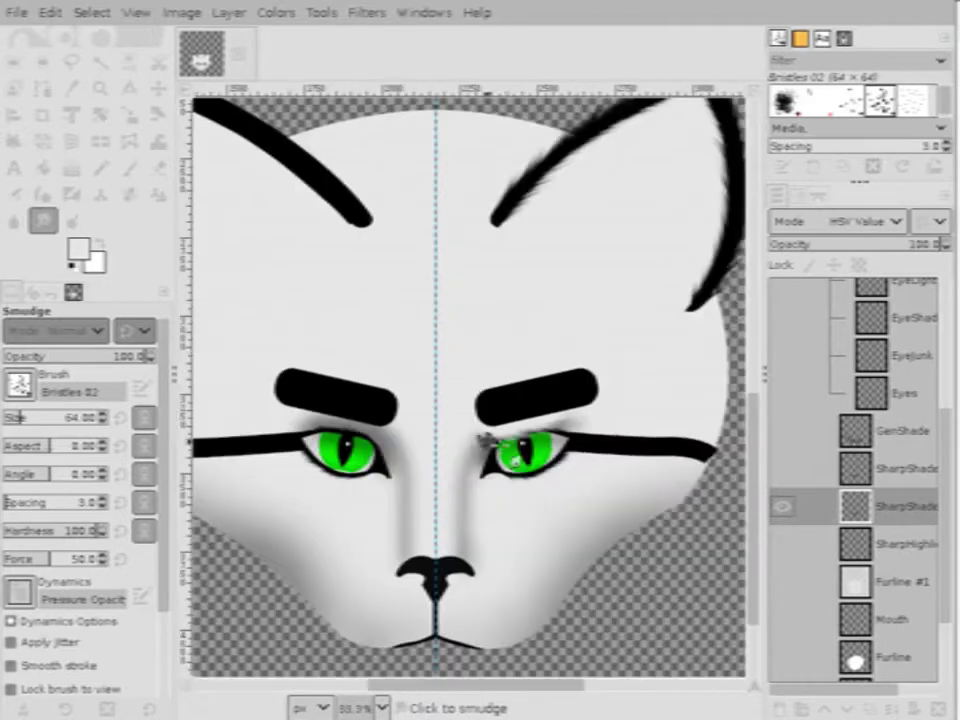
left_click(783, 506)
left_click(780, 468)
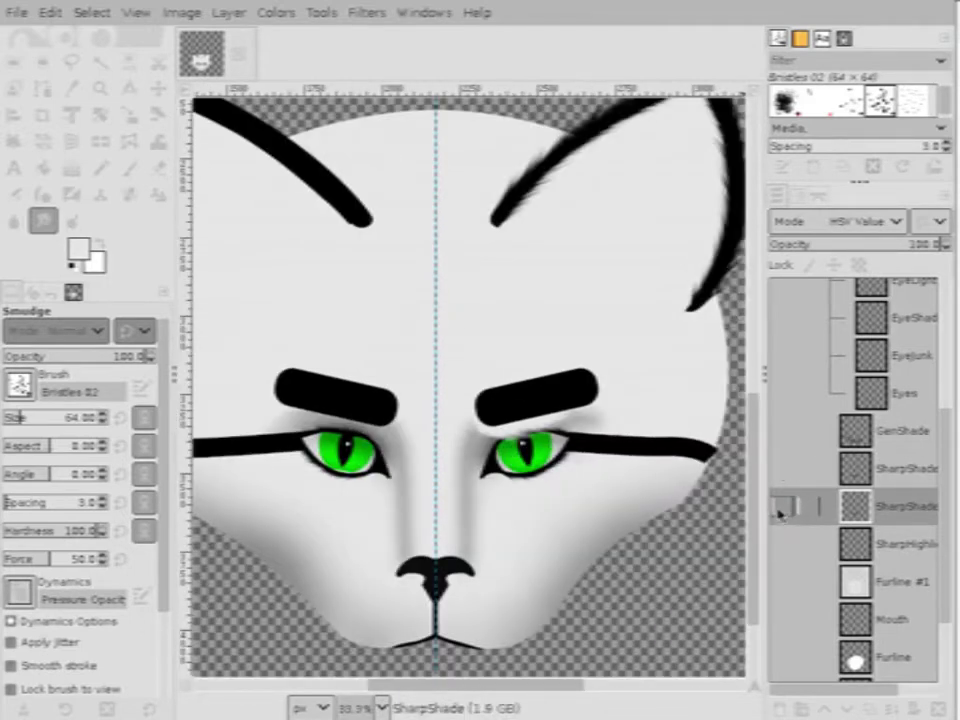
left_click(783, 506)
left_click(780, 522)
left_click(783, 508)
left_click(783, 508)
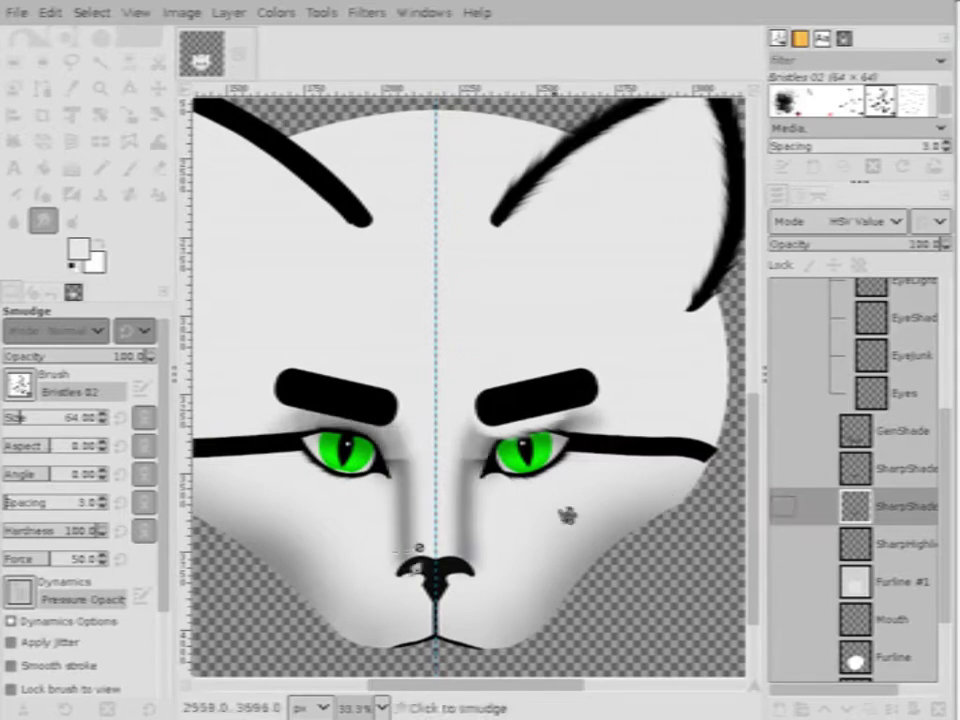
scroll(418, 550, "up", 3)
scroll(354, 504, "down", 2)
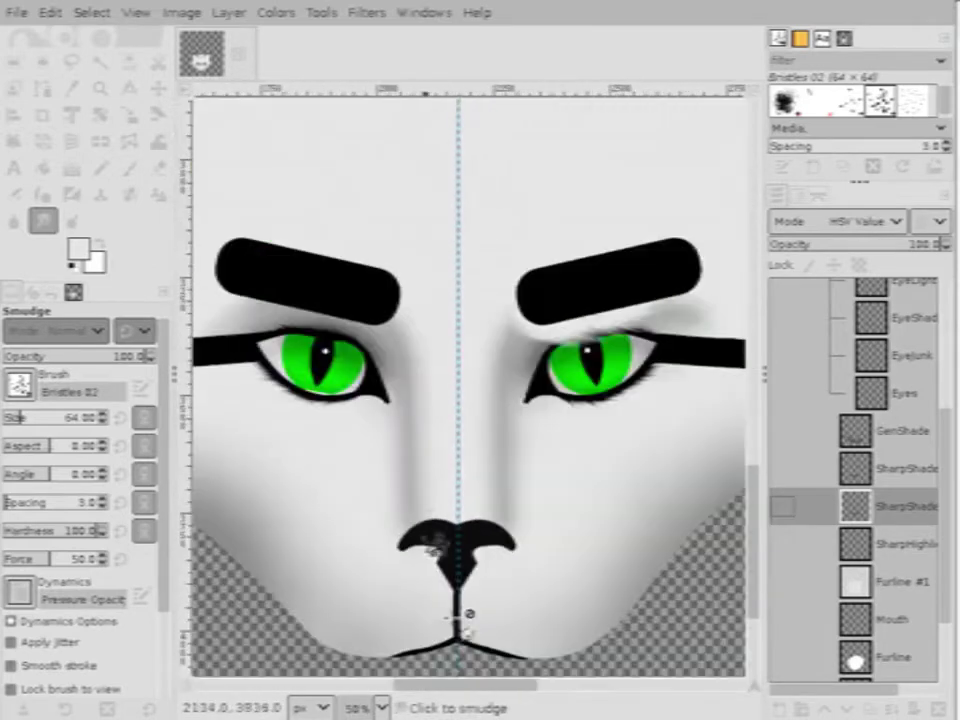
scroll(456, 553, "up", 2)
scroll(439, 611, "down", 1)
scroll(460, 545, "up", 5)
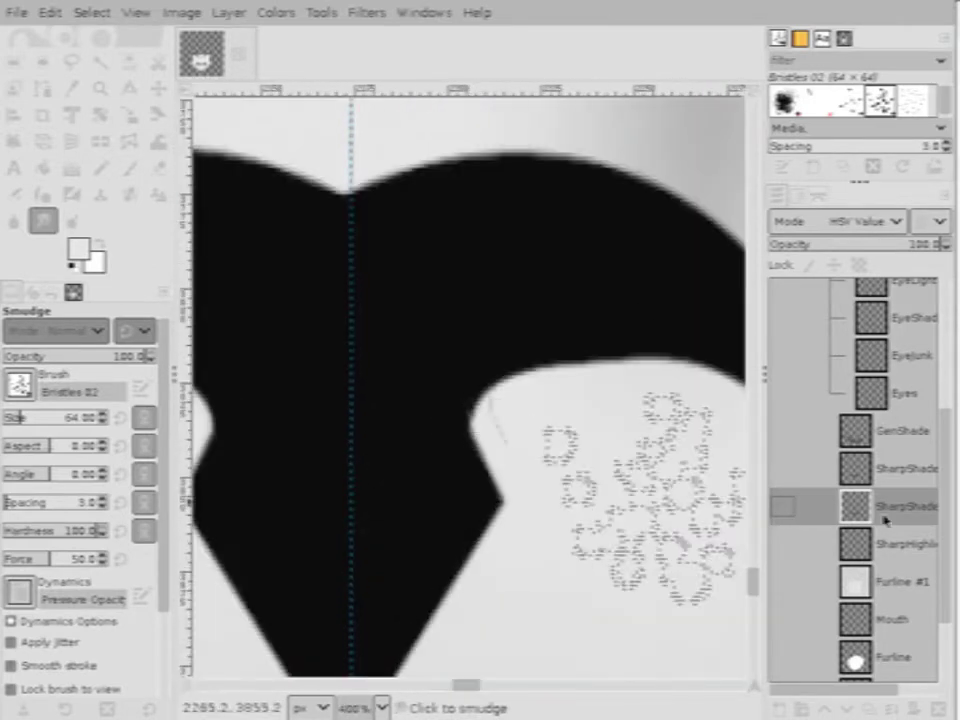
scroll(905, 516, "up", 1)
scroll(905, 516, "down", 1)
scroll(439, 454, "down", 2)
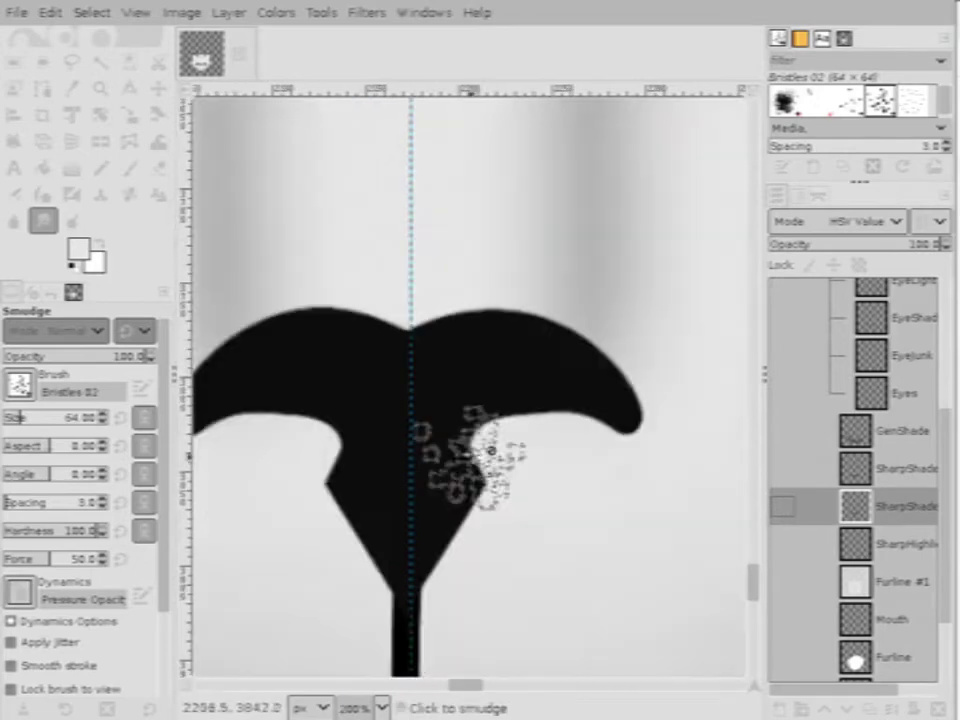
scroll(349, 392, "up", 2)
left_click(128, 168)
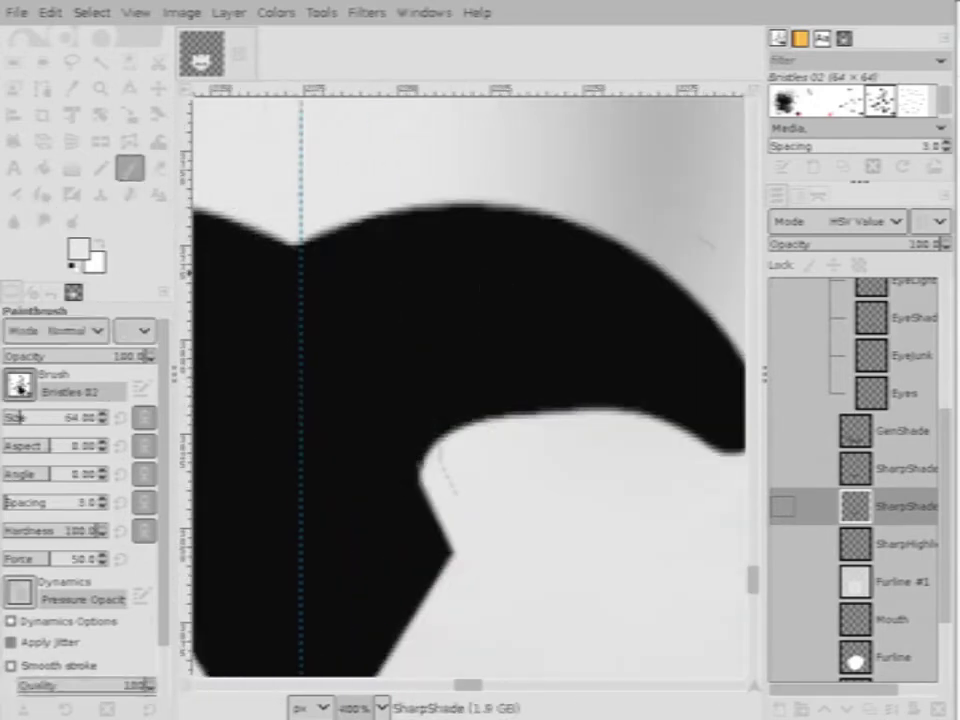
Pick the 2. Hardness 100 brush, show the SharpShade copy layer, and test-paint the notch, then undo
left_click(18, 385)
left_click(90, 440)
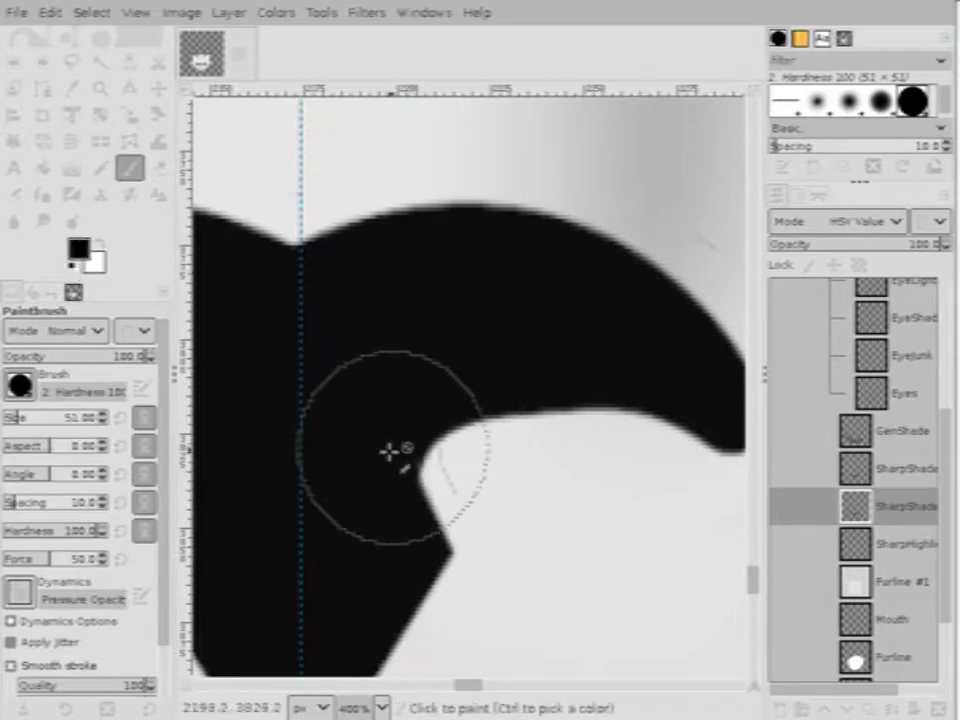
left_click(452, 399)
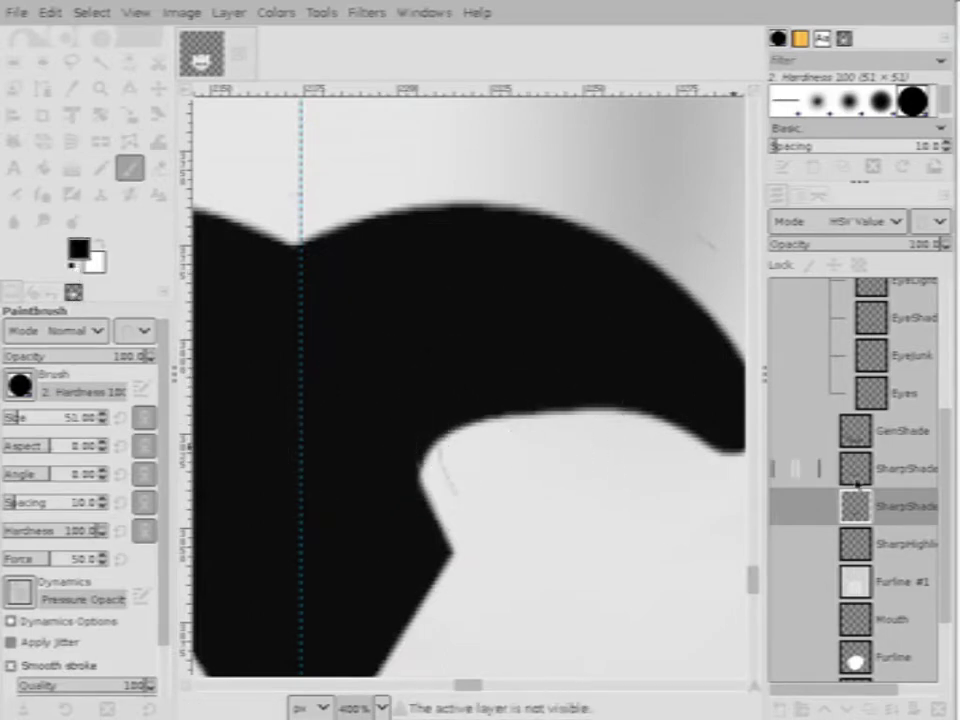
left_click(783, 468)
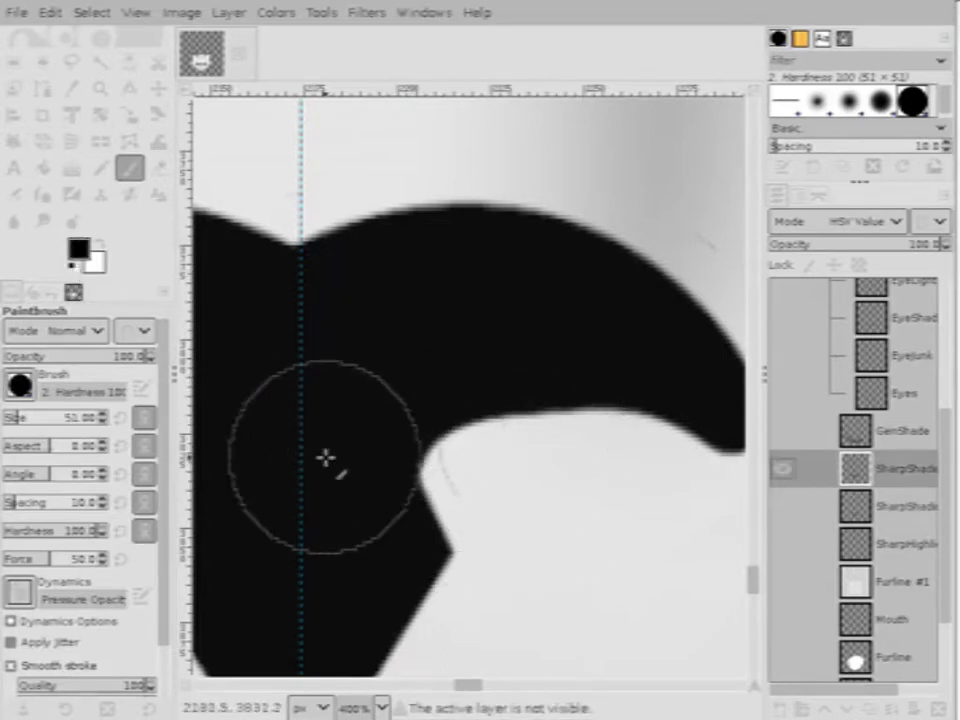
mouse_move(420, 450)
left_mouse_down()
mouse_move(553, 364)
mouse_move(484, 357)
left_mouse_up()
key("ctrl+z")
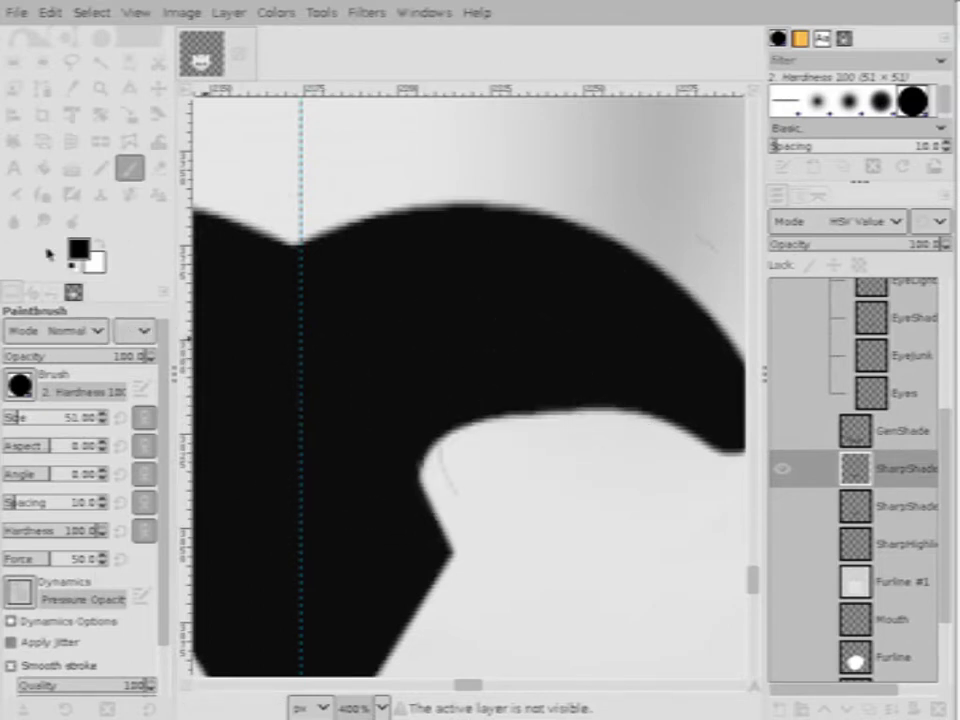
Switch to the Airbrush loaded with the soft 2. Hardness 025 brush
left_click(16, 195)
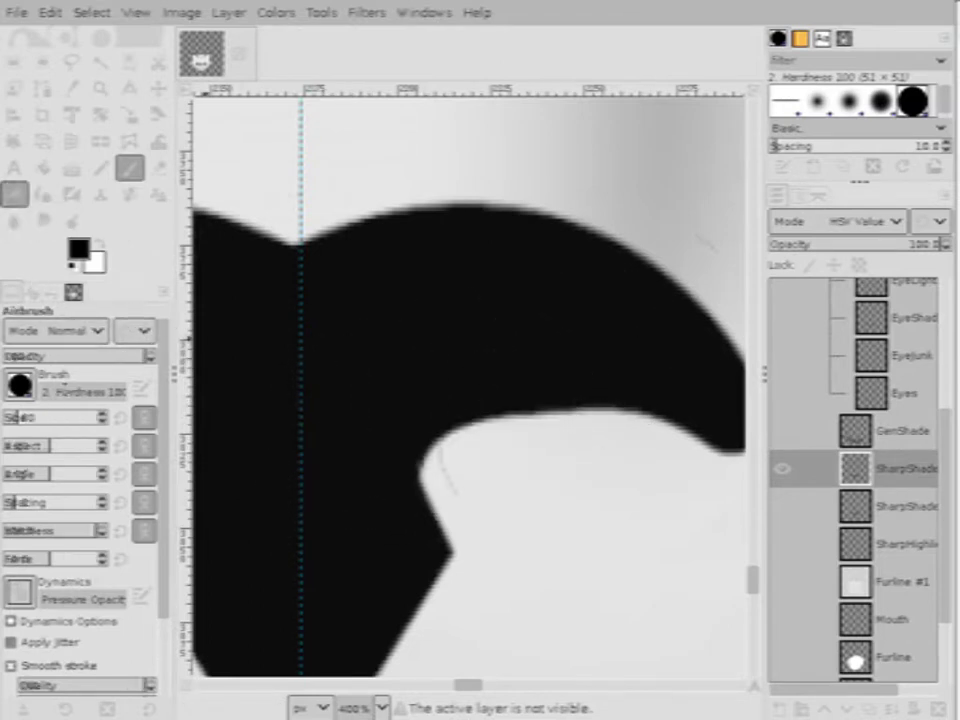
left_click(42, 193)
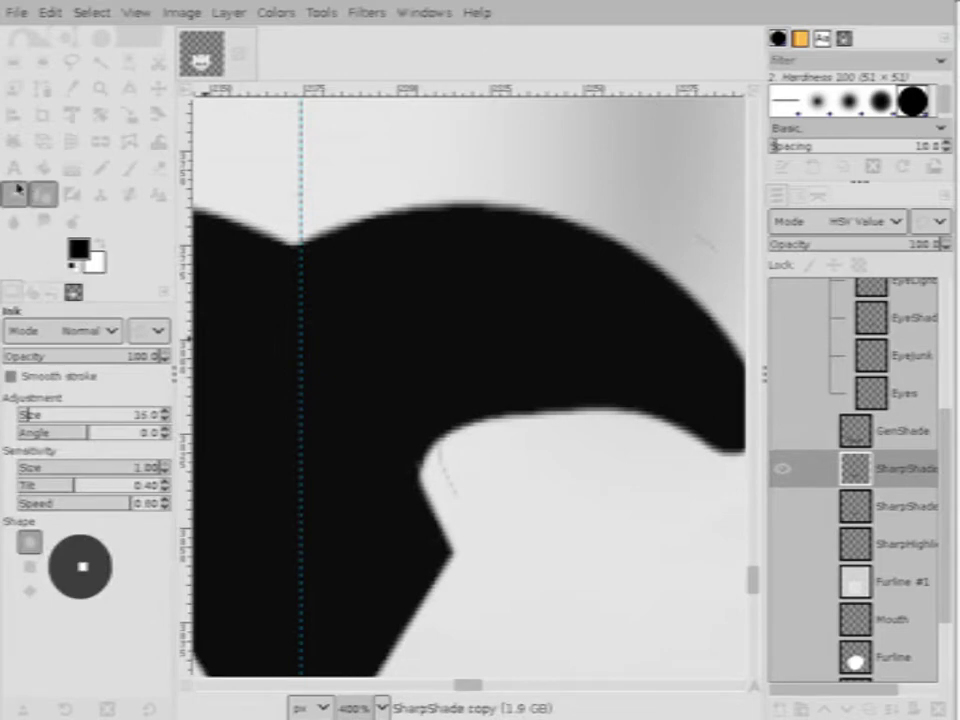
left_click(16, 192)
left_click(22, 384)
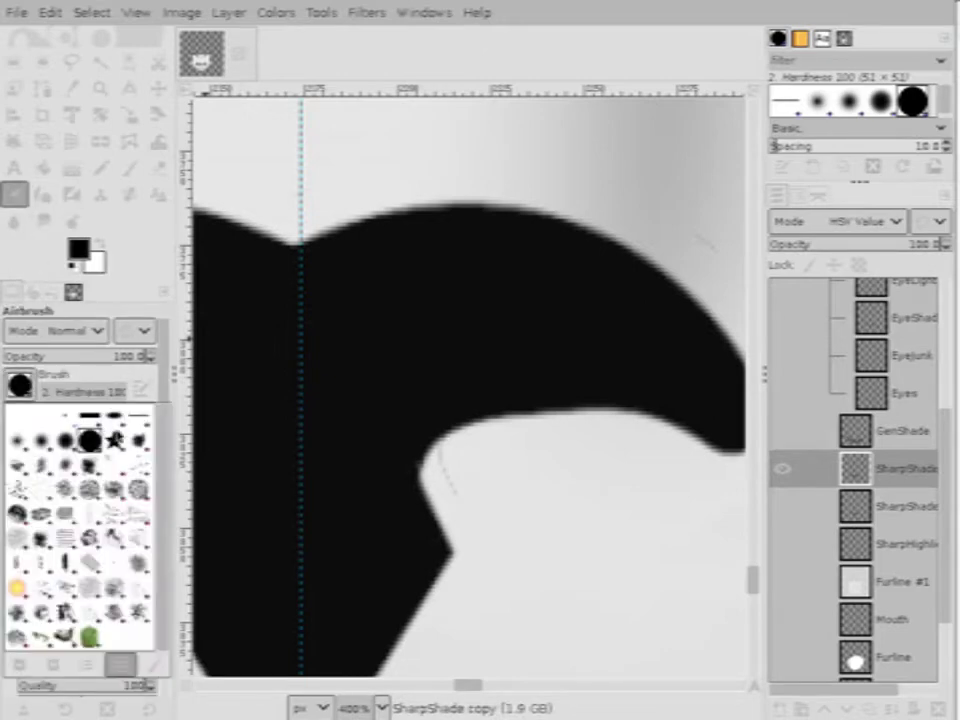
left_click(14, 444)
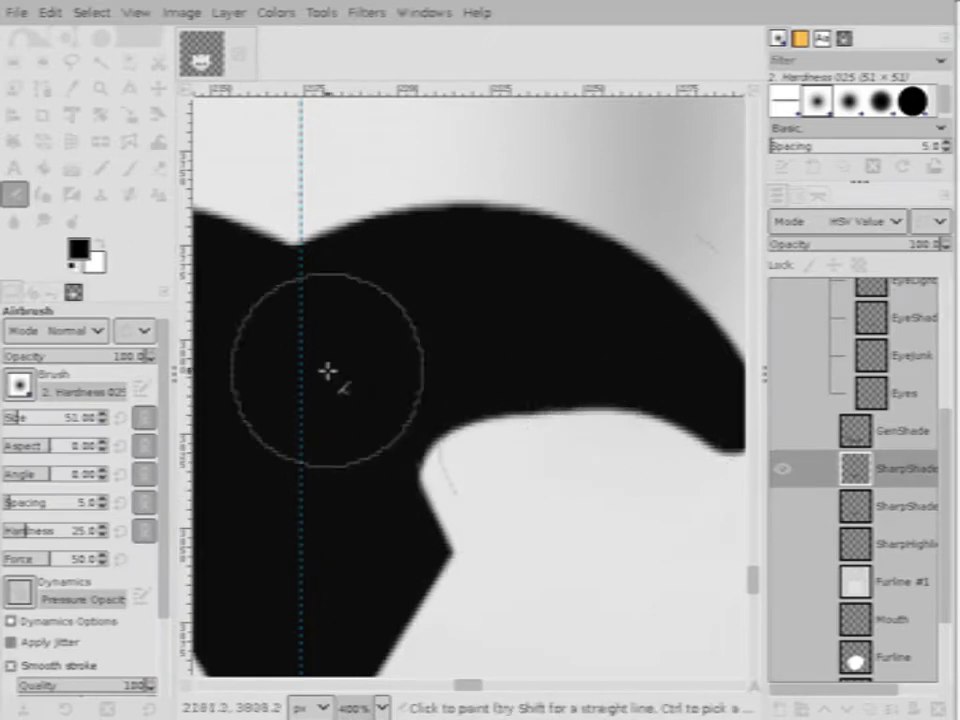
scroll(908, 530, "down", 3)
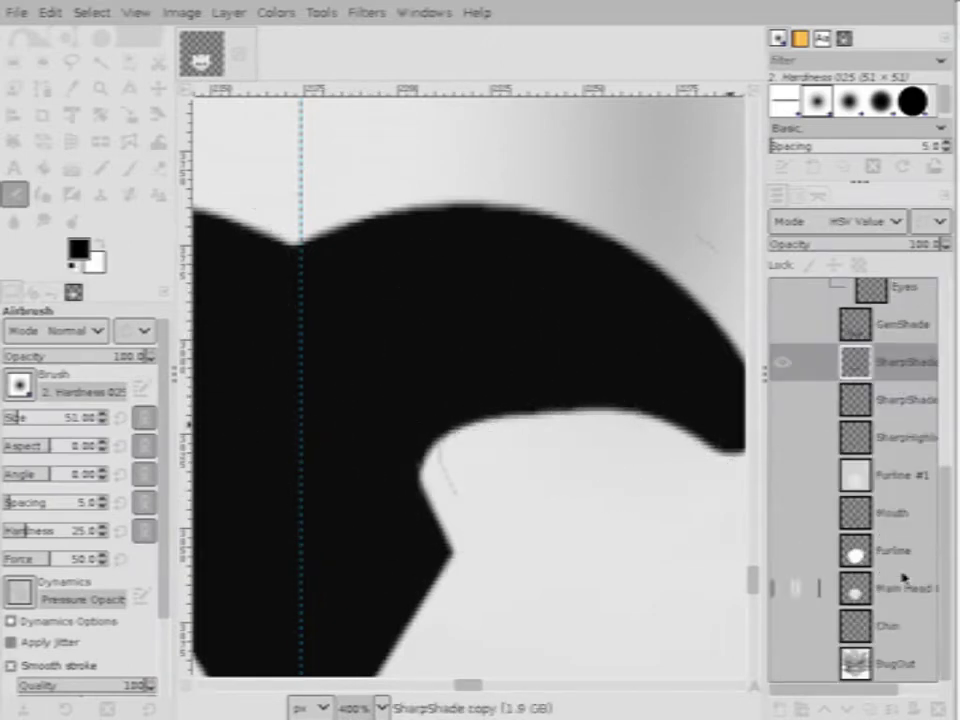
Make the Nose layer active and draw a first Free Select outline around the grey stripe
scroll(904, 453, "up", 9)
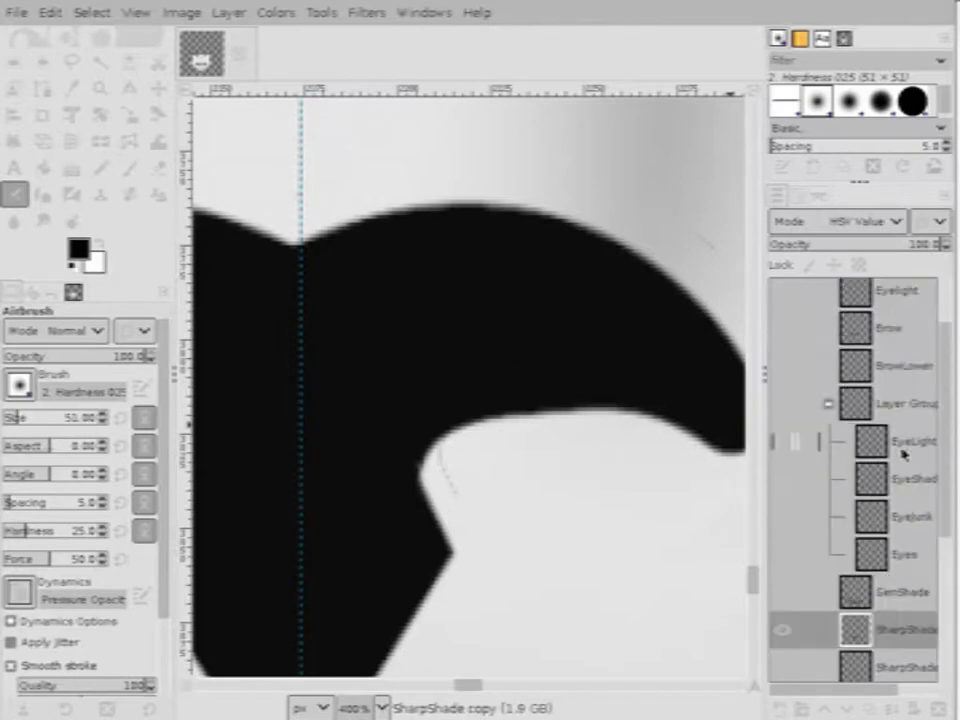
left_click(888, 334)
scroll(600, 388, "up", 3)
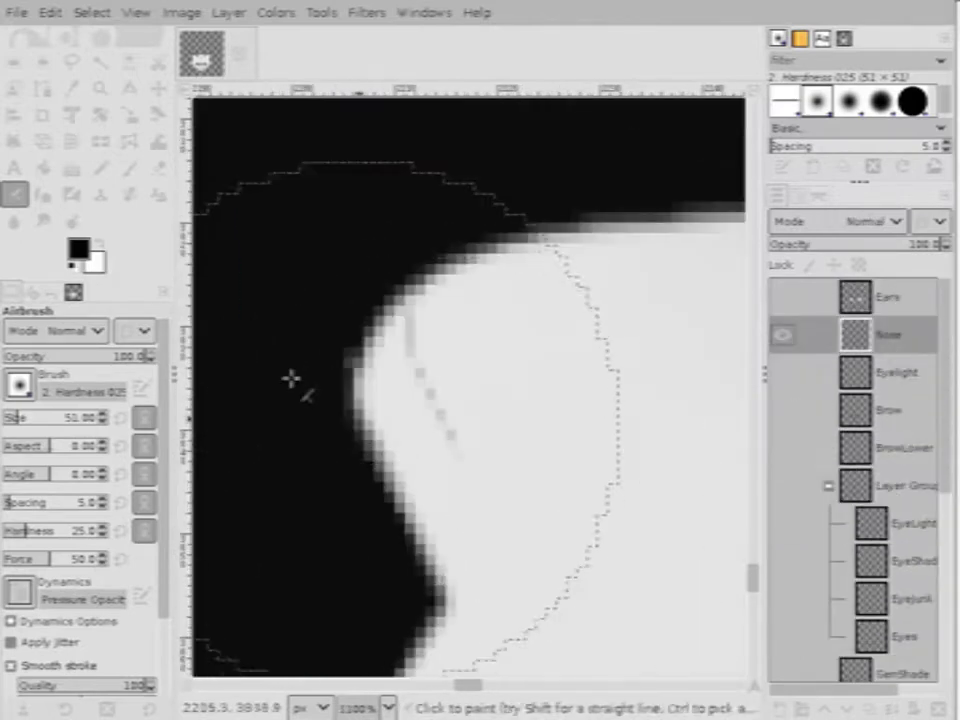
left_click(71, 62)
left_click(440, 466)
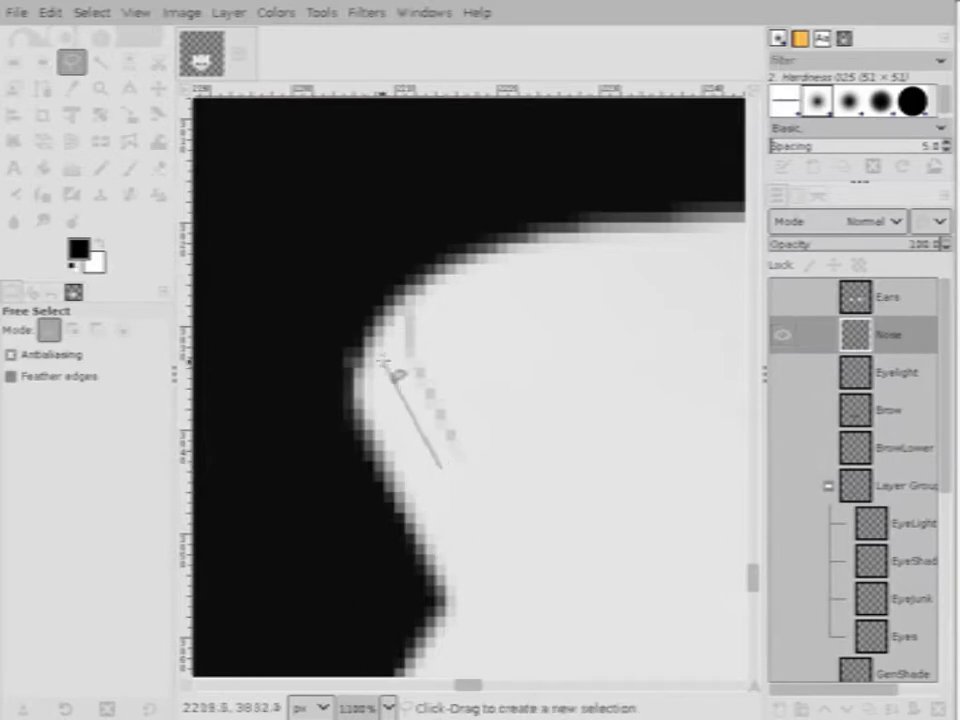
left_click(424, 300)
left_click(492, 343)
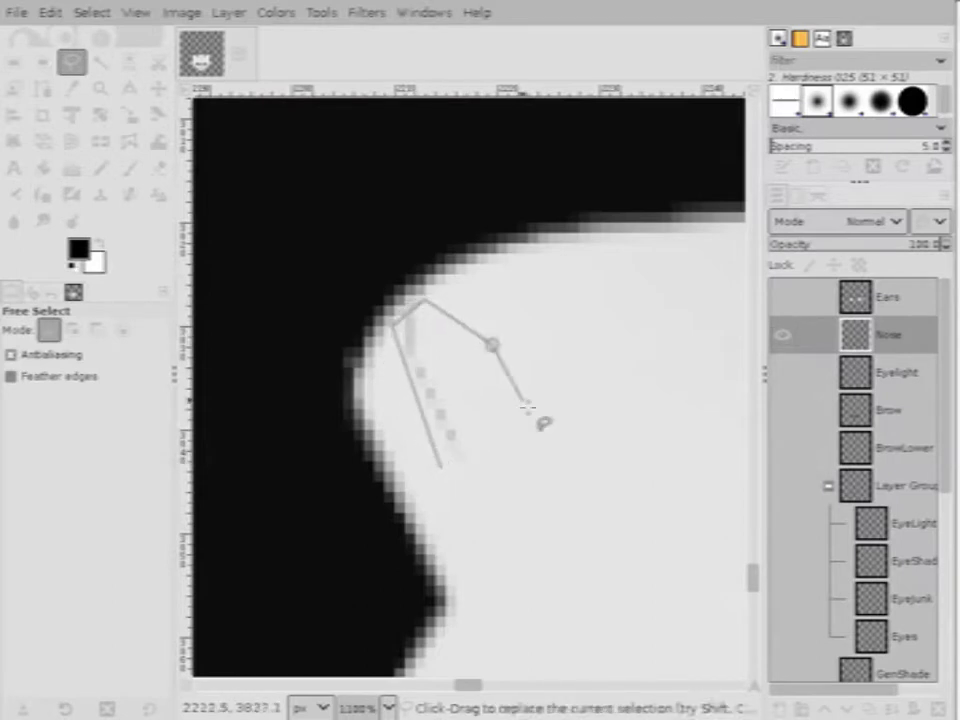
left_click(556, 453)
left_click(518, 505)
left_click(440, 466)
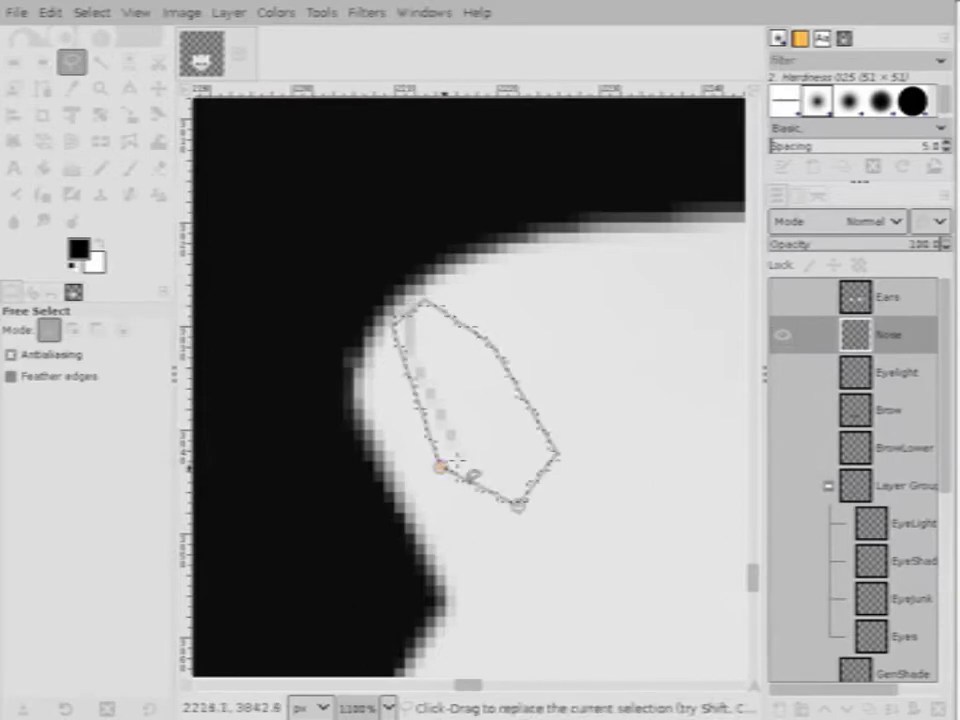
scroll(455, 455, "down", 4)
scroll(270, 441, "up", 5)
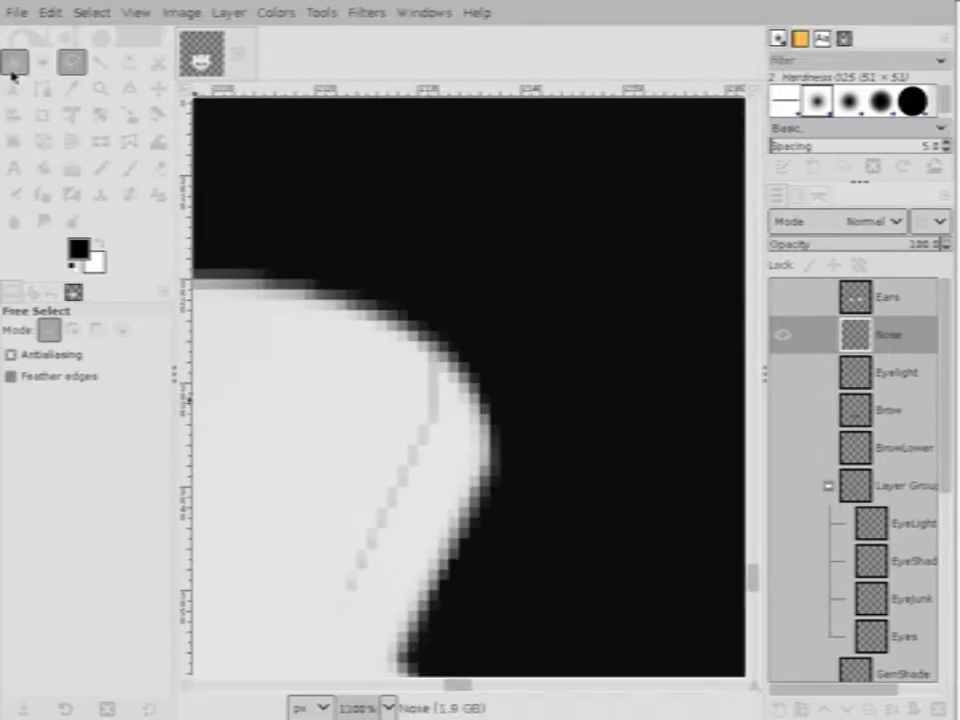
Redraw a closed polygon around the grey stripe by the nose edge and delete its pixels
left_click(15, 62)
left_click(71, 62)
left_click(349, 611)
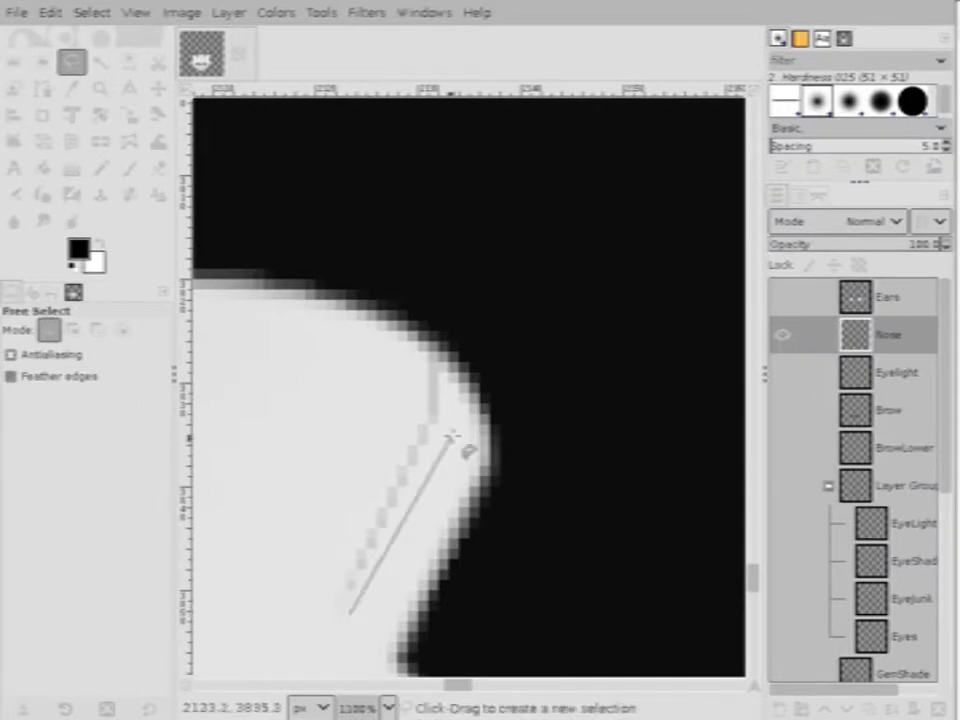
left_click(450, 374)
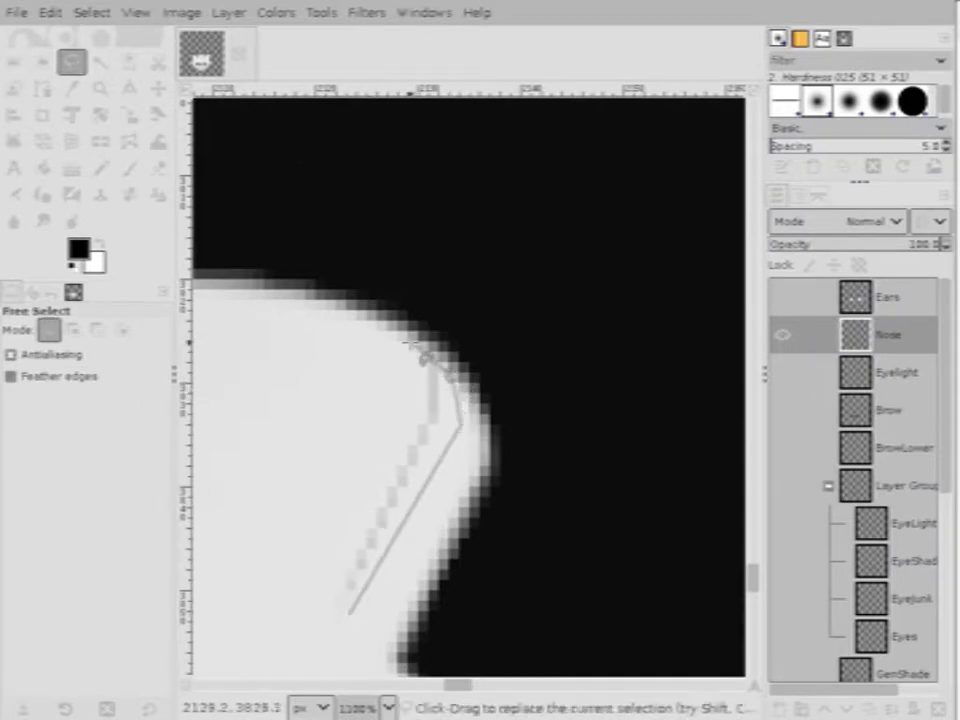
left_click(410, 344)
left_click(334, 498)
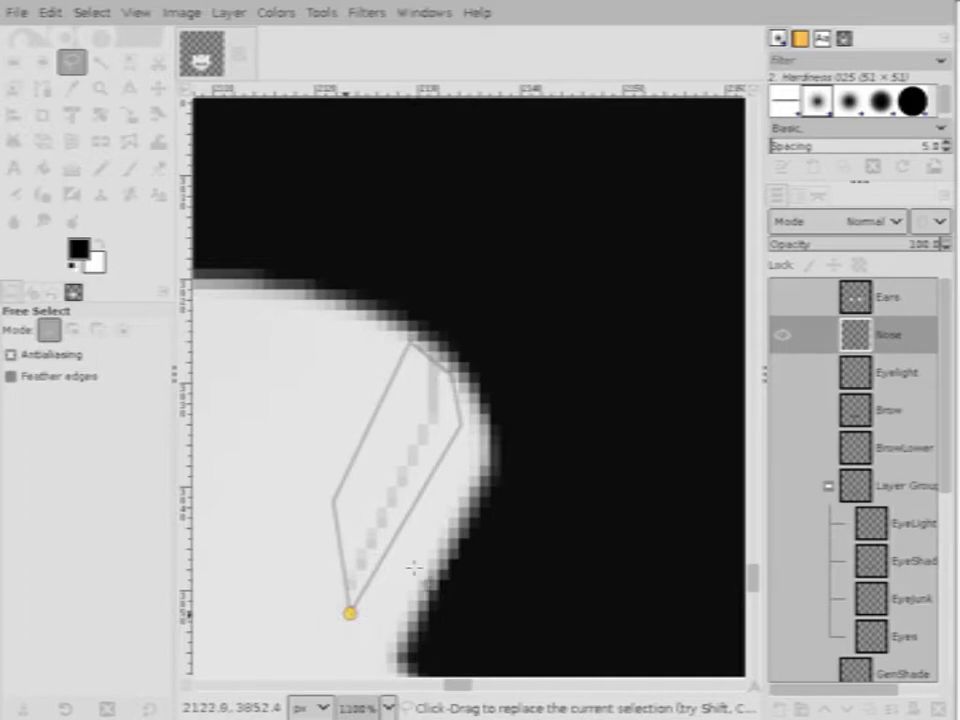
key("Return")
key("Delete")
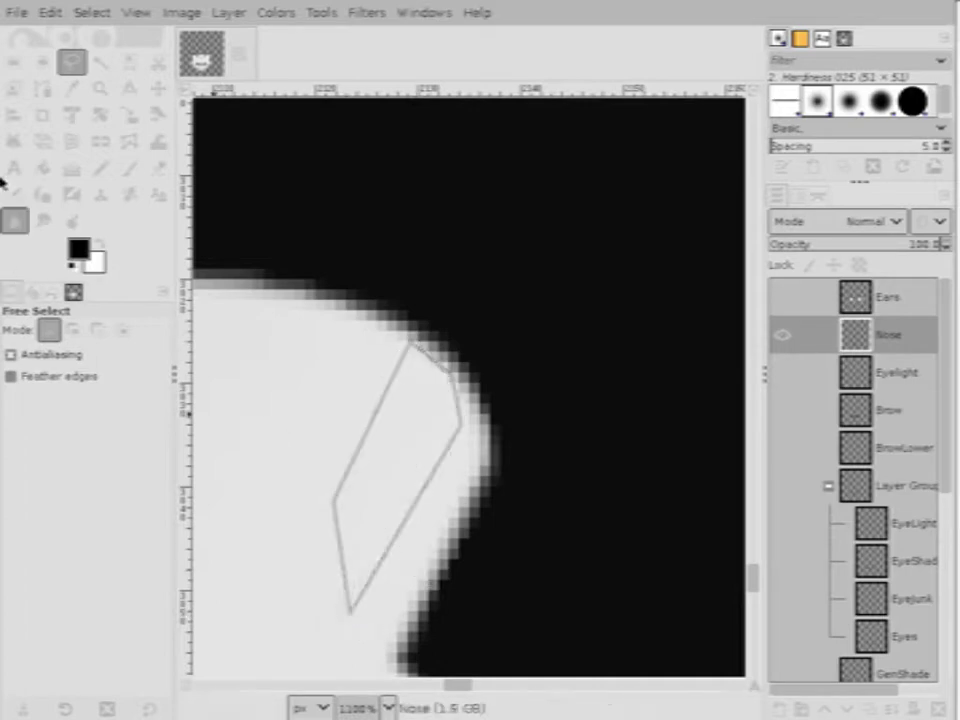
left_click(14, 62)
left_click(349, 287)
Try airbrushing a grey shadow under the nose's inner curve, then undo it
scroll(346, 298, "down", 3)
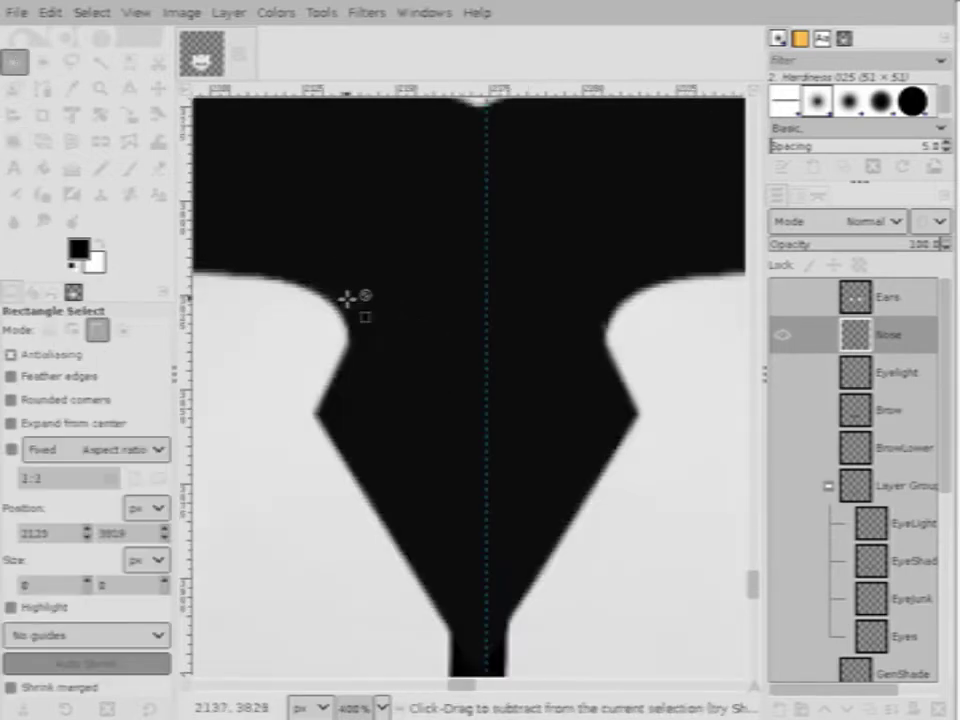
scroll(346, 298, "down", 1)
scroll(410, 325, "up", 1)
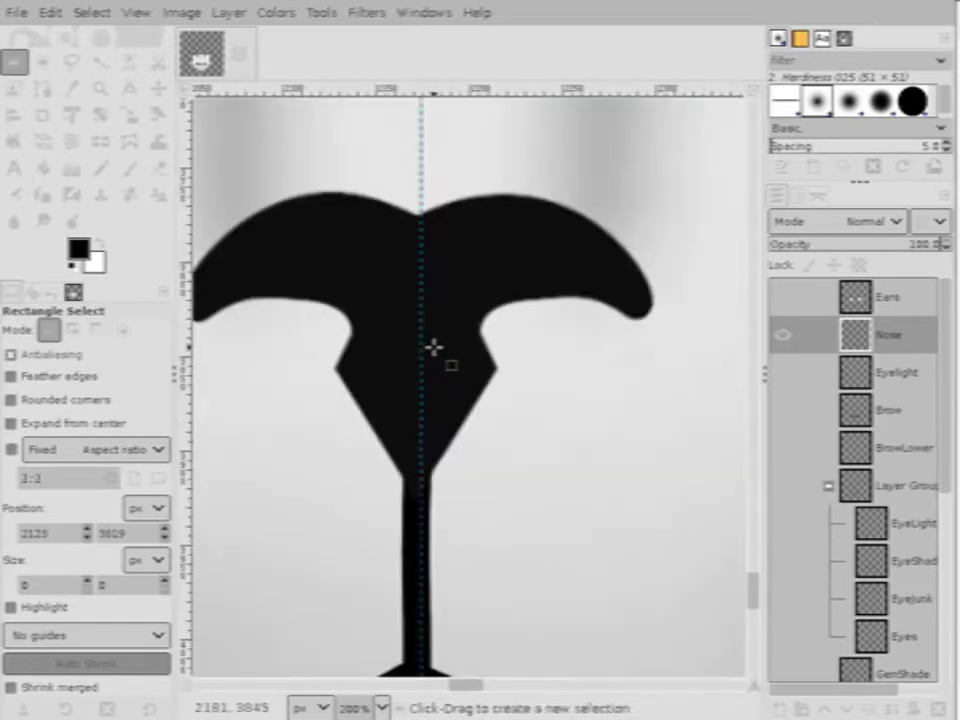
scroll(514, 322, "down", 1)
scroll(510, 332, "up", 2)
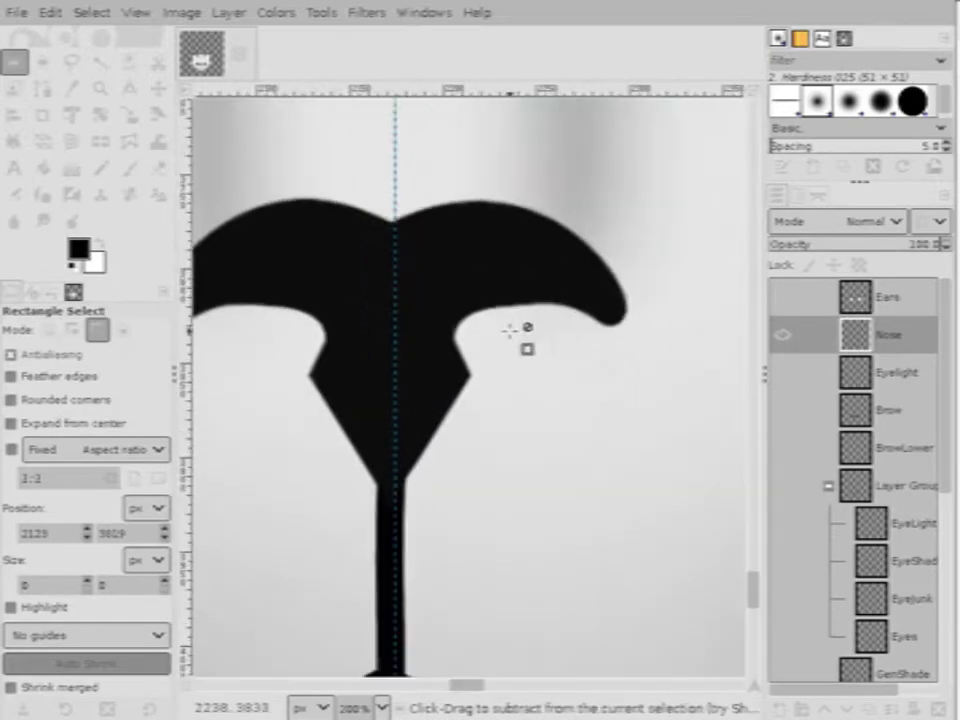
scroll(420, 395, "down", 1)
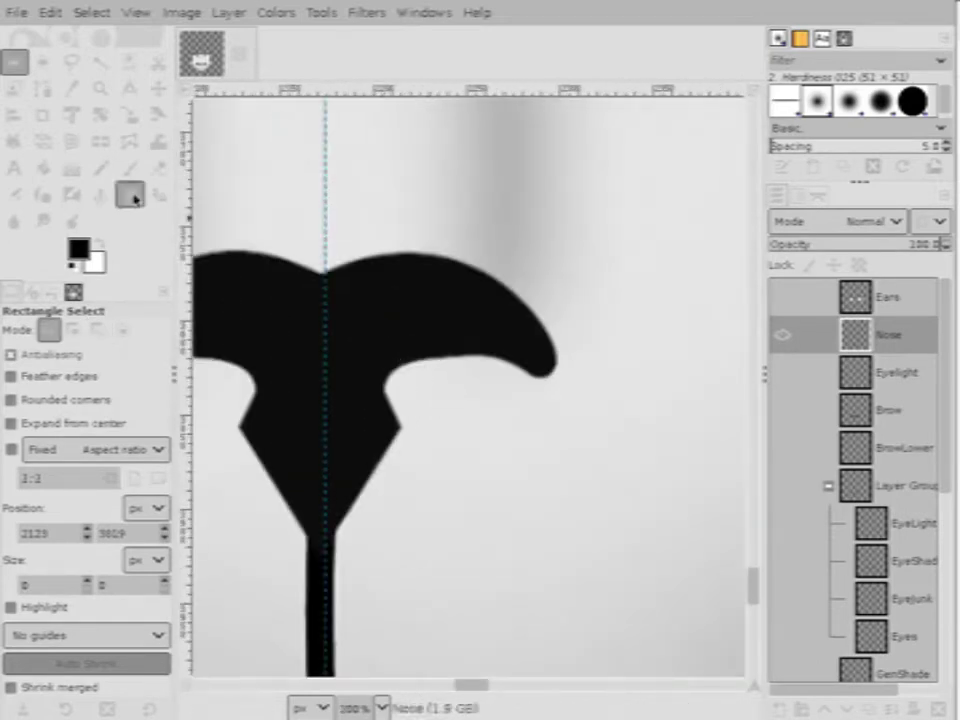
scroll(442, 378, "up", 1)
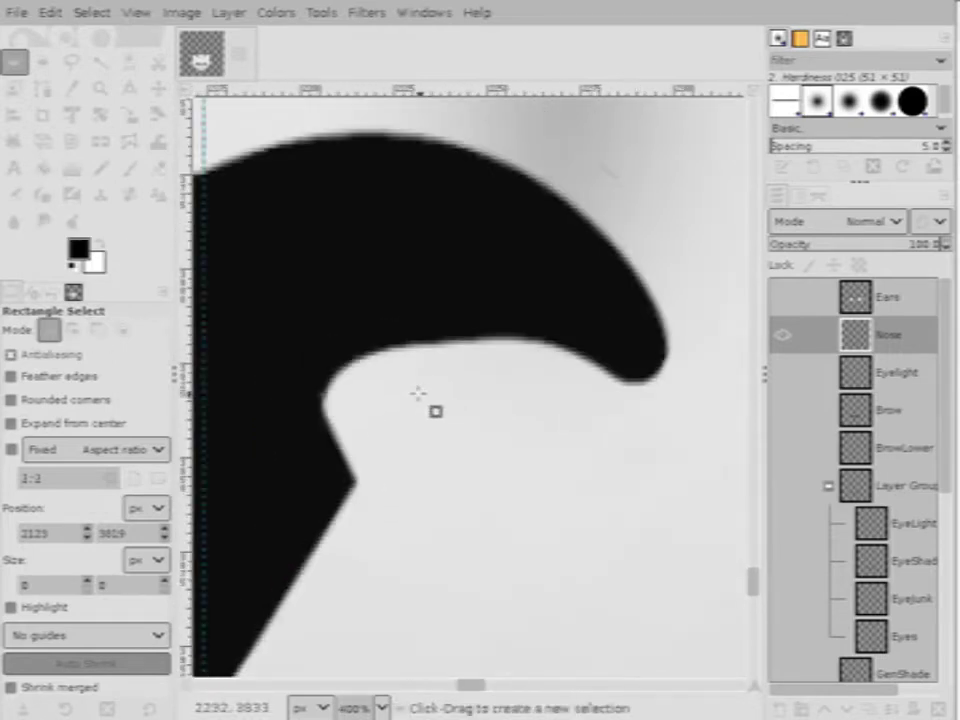
scroll(416, 385, "down", 1)
scroll(317, 334, "up", 1)
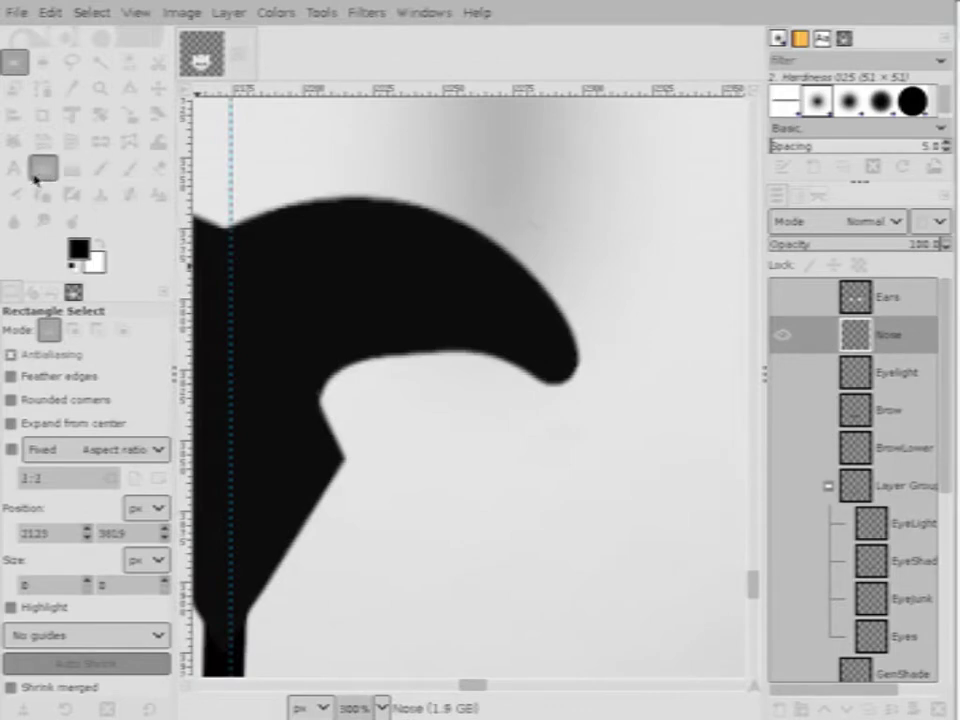
left_click(44, 200)
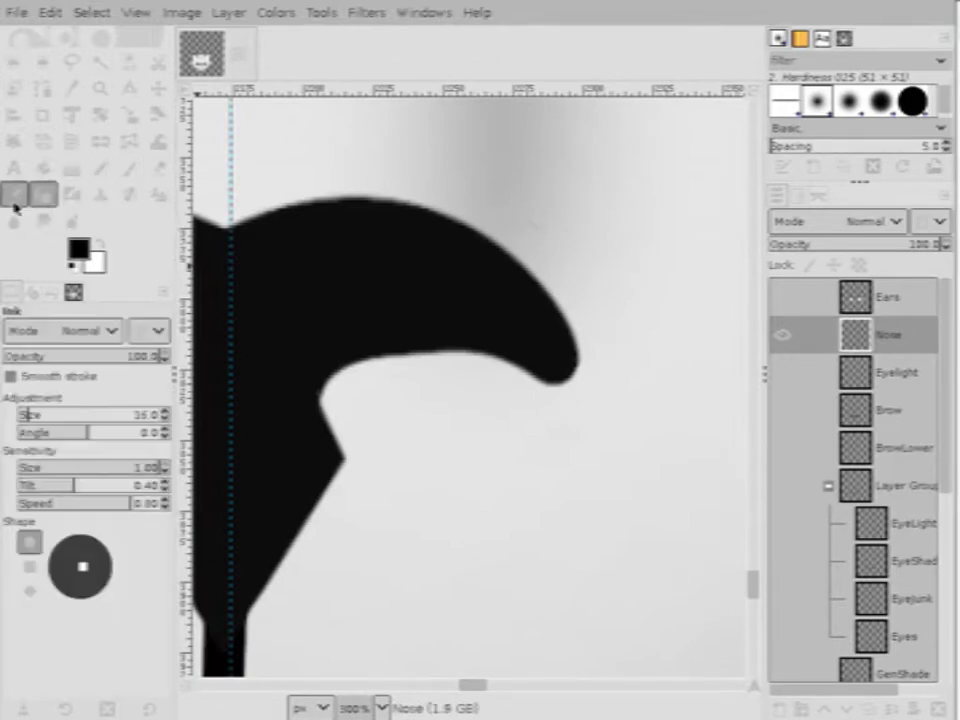
key("a")
mouse_move(401, 338)
left_mouse_down()
mouse_move(280, 429)
mouse_move(426, 319)
mouse_move(274, 420)
mouse_move(415, 330)
mouse_move(308, 413)
mouse_move(446, 328)
left_mouse_up()
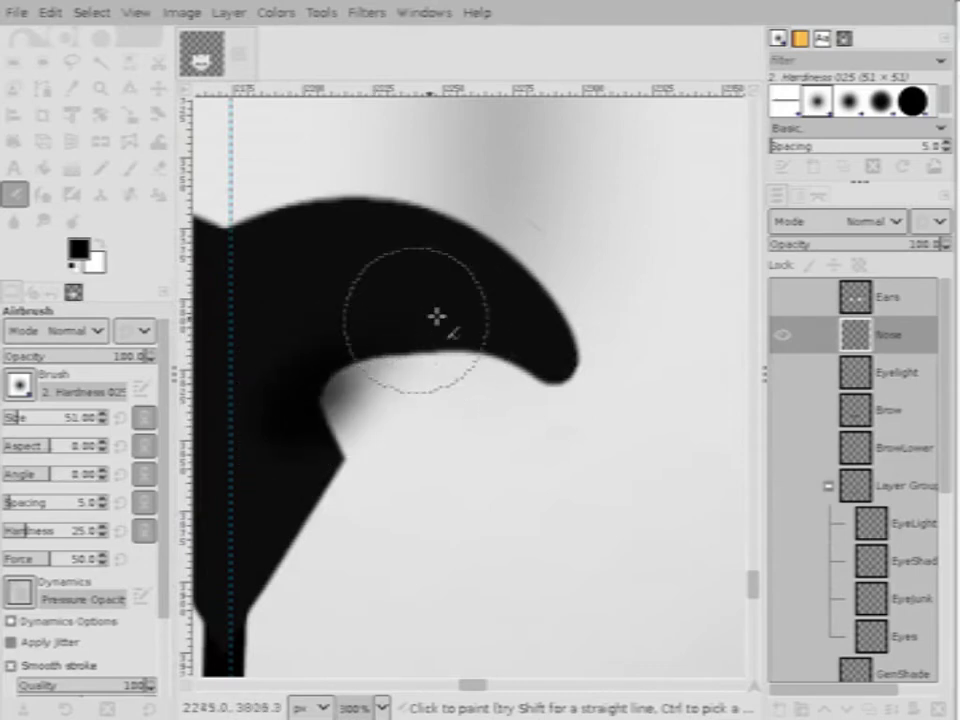
key("ctrl")
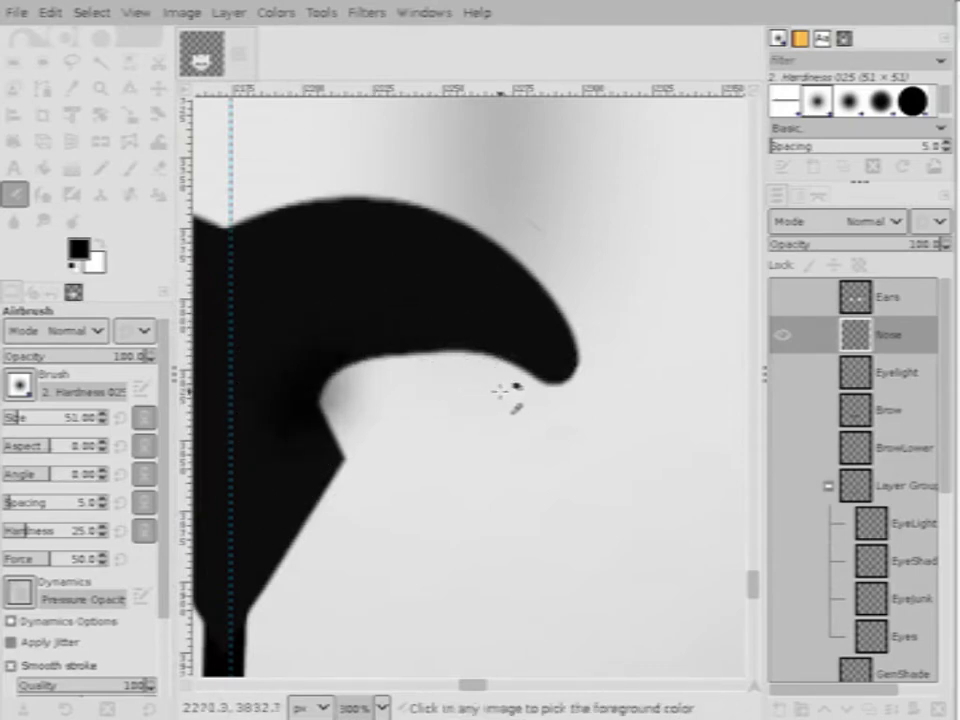
On the SharpShade copy layer, airbrush shading beside the nose notch and undo it
scroll(892, 457, "down", 5)
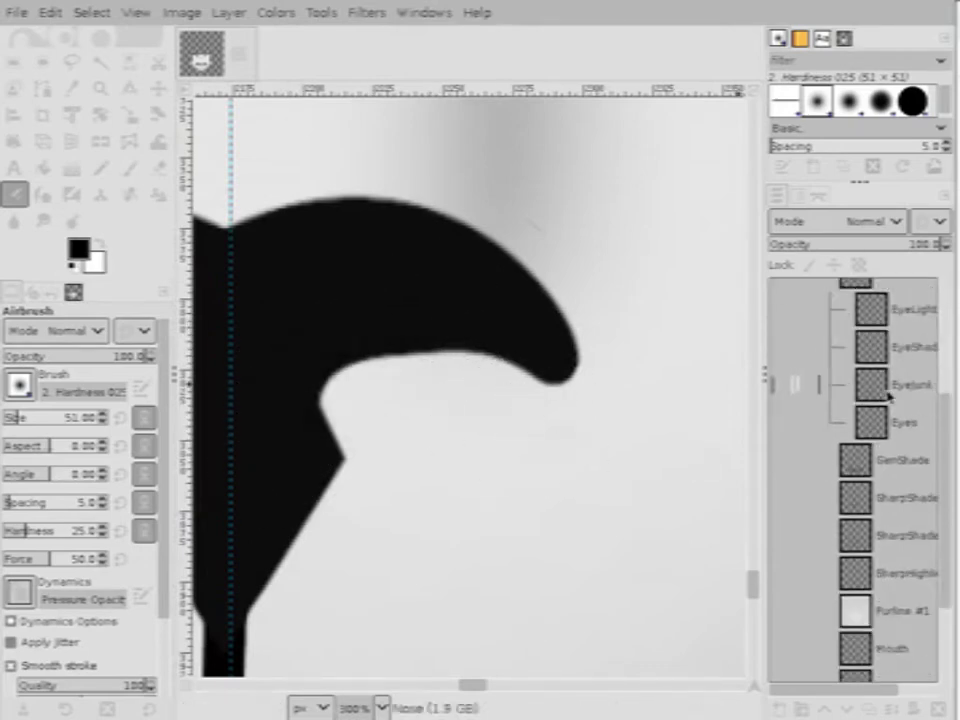
left_click(916, 520)
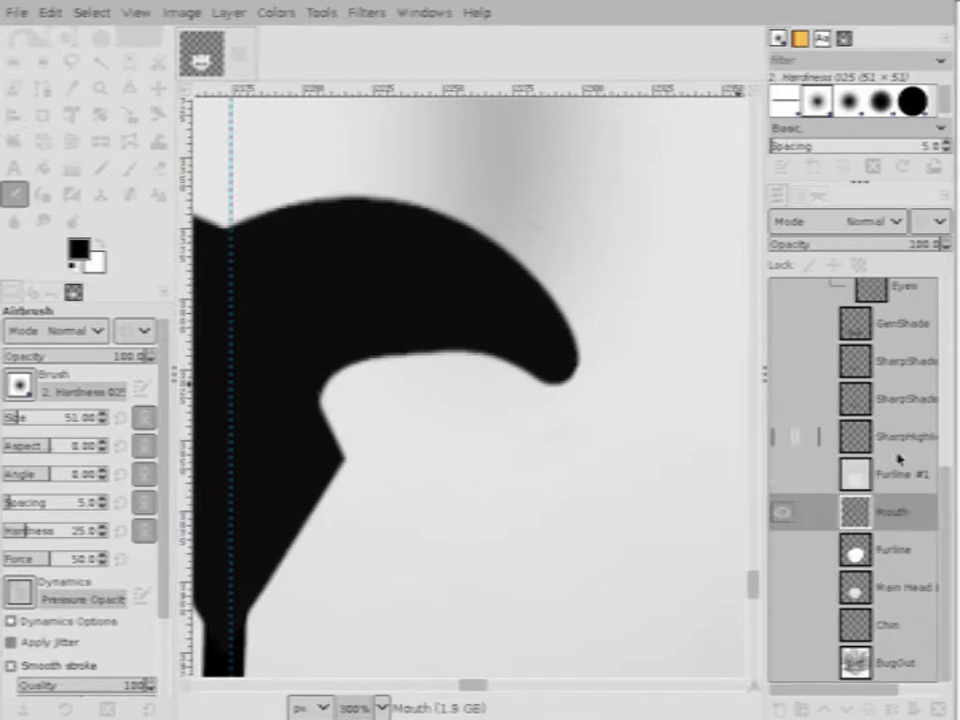
left_click(896, 368)
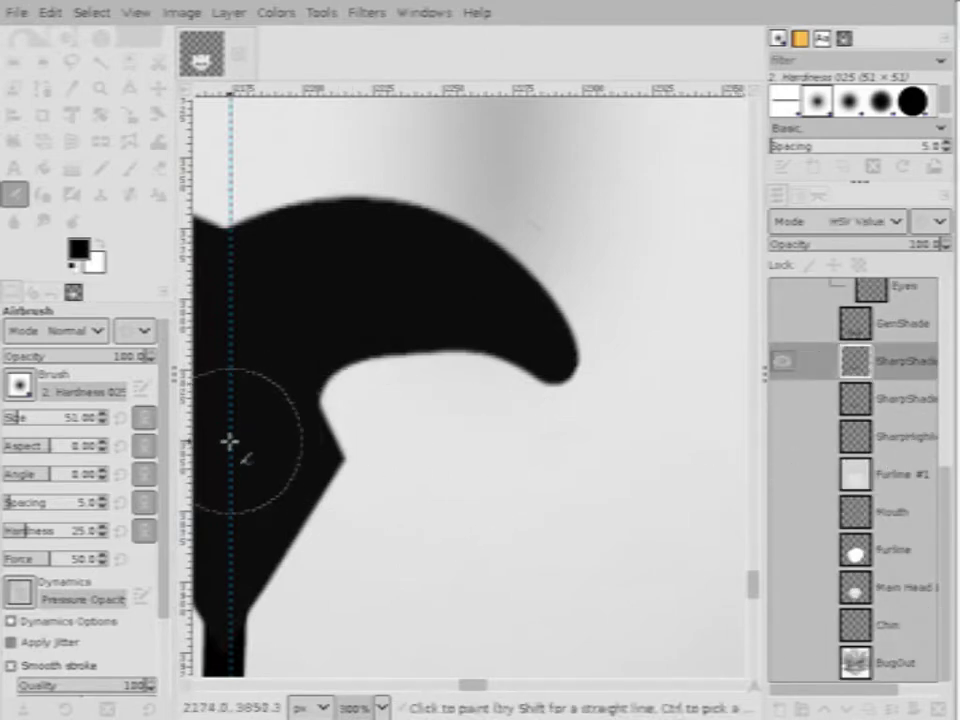
mouse_move(389, 377)
left_mouse_down()
mouse_move(280, 416)
mouse_move(424, 332)
mouse_move(285, 430)
mouse_move(448, 330)
mouse_move(265, 425)
mouse_move(479, 296)
mouse_move(278, 422)
mouse_move(332, 373)
mouse_move(249, 429)
mouse_move(472, 333)
mouse_move(255, 428)
mouse_move(451, 313)
mouse_move(323, 428)
mouse_move(326, 400)
mouse_move(424, 338)
mouse_move(282, 448)
mouse_move(447, 303)
mouse_move(307, 472)
mouse_move(314, 441)
mouse_move(358, 418)
mouse_move(336, 420)
mouse_move(344, 434)
mouse_move(333, 436)
mouse_move(355, 383)
mouse_move(310, 442)
mouse_move(387, 443)
left_mouse_up()
key("ctrl+z")
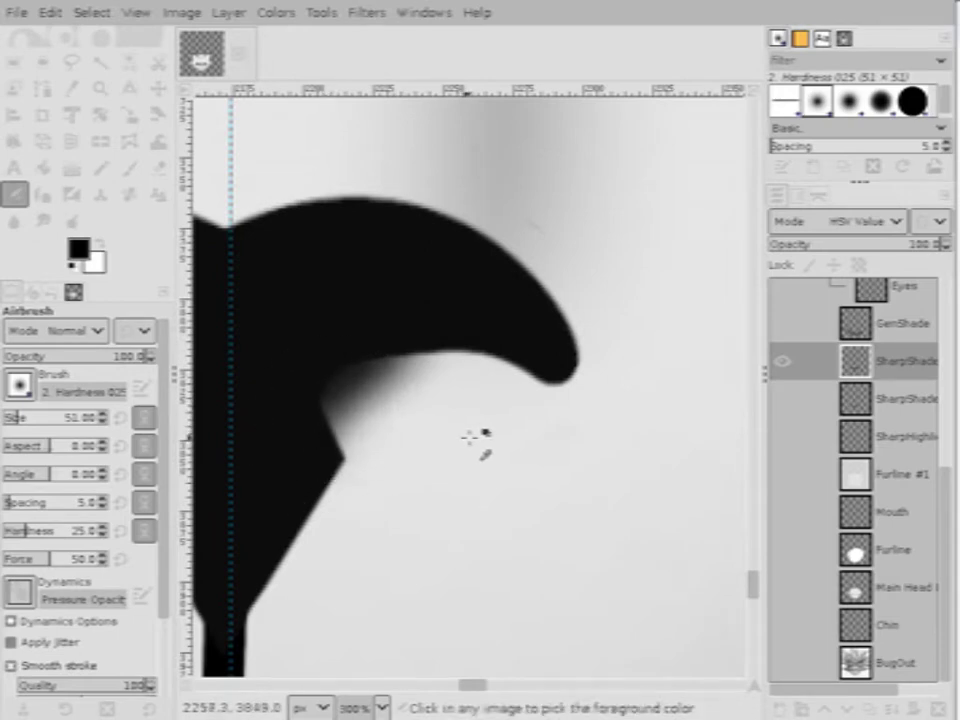
key("ctrl+z")
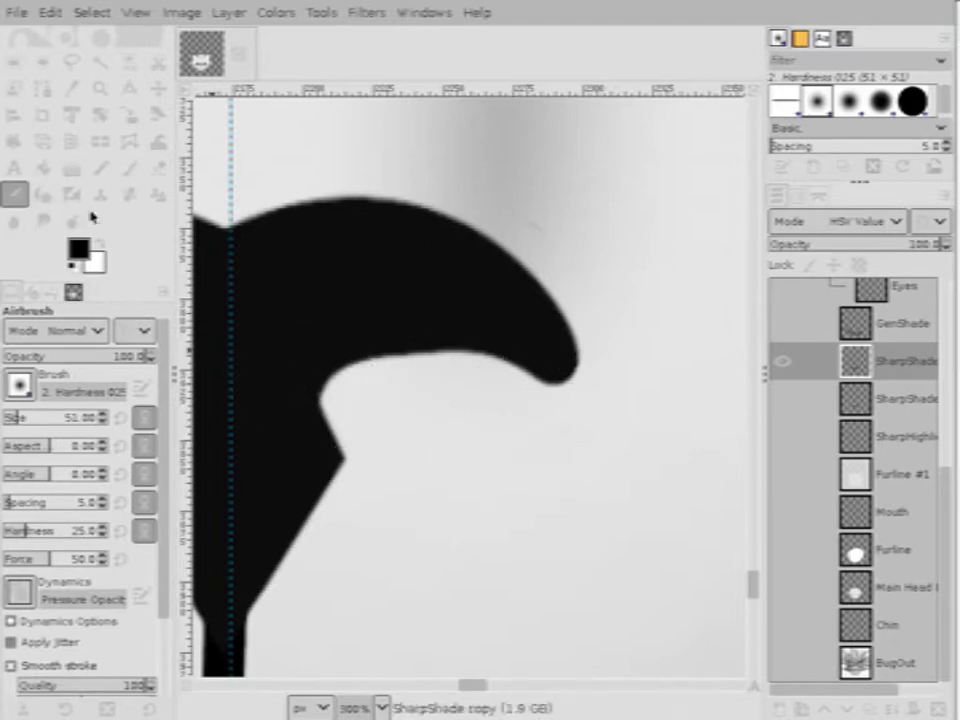
With the Paintbrush, test soft strokes, then Hardness 100 black strokes, in the notch under the arc
left_click(129, 166)
left_click_drag(300, 428, 418, 365)
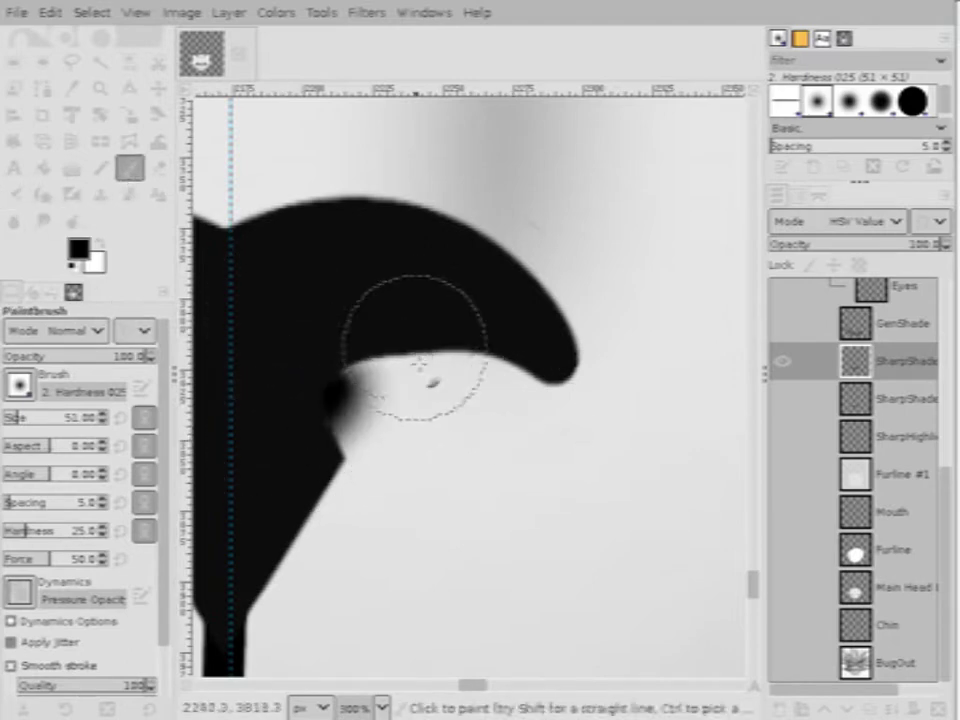
mouse_move(289, 418)
left_mouse_down()
mouse_move(422, 326)
mouse_move(454, 317)
left_mouse_up()
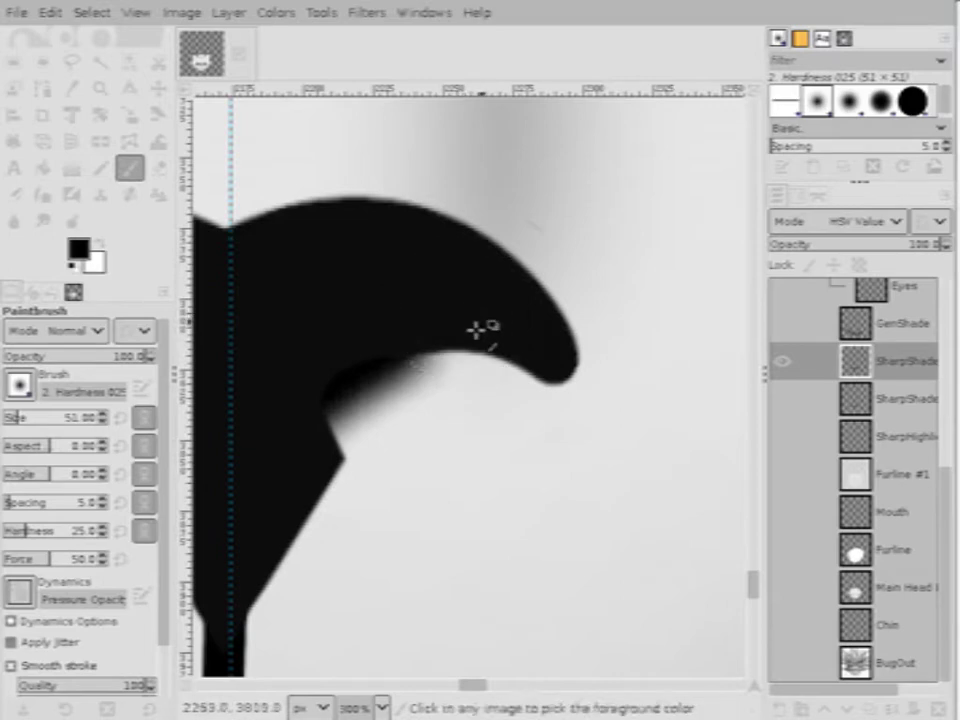
key("ctrl+z")
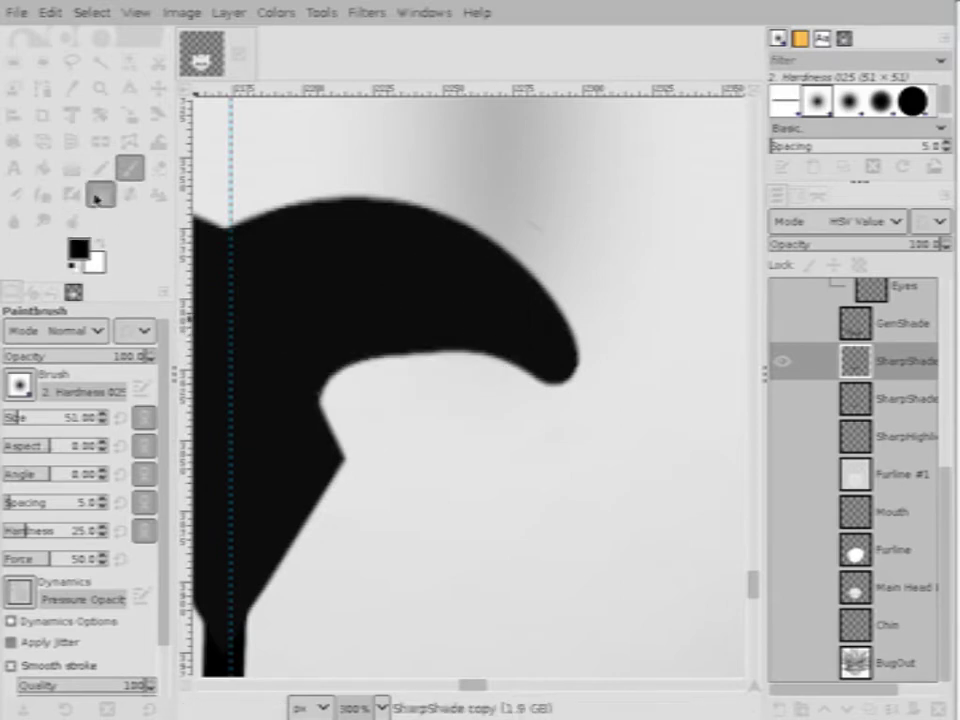
left_click(20, 384)
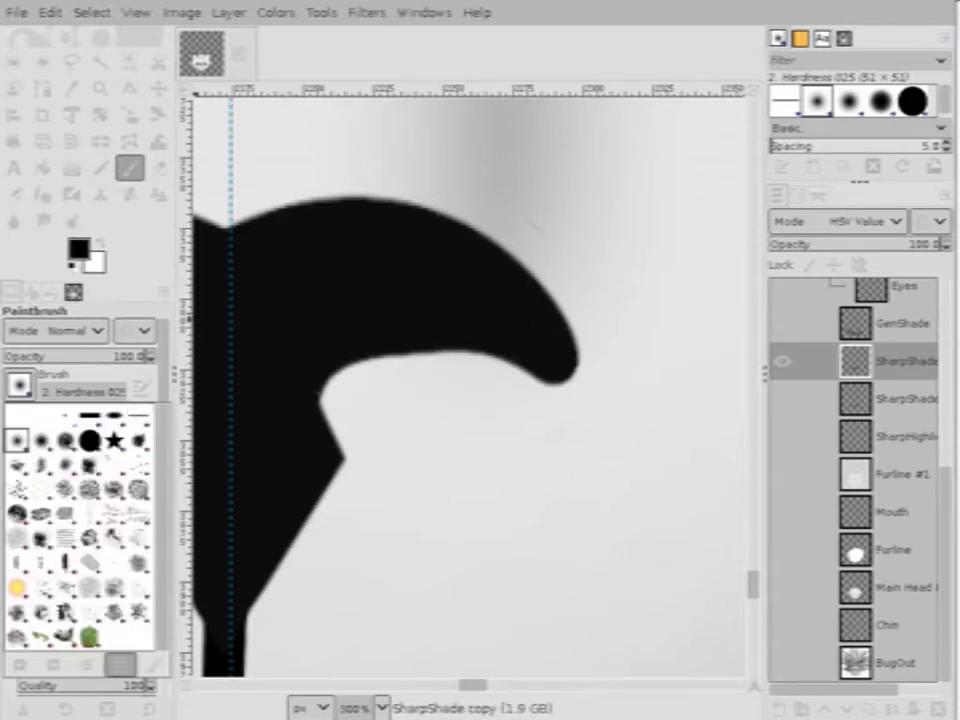
left_click(90, 440)
mouse_move(300, 392)
left_mouse_down()
mouse_move(339, 349)
mouse_move(400, 313)
left_mouse_up()
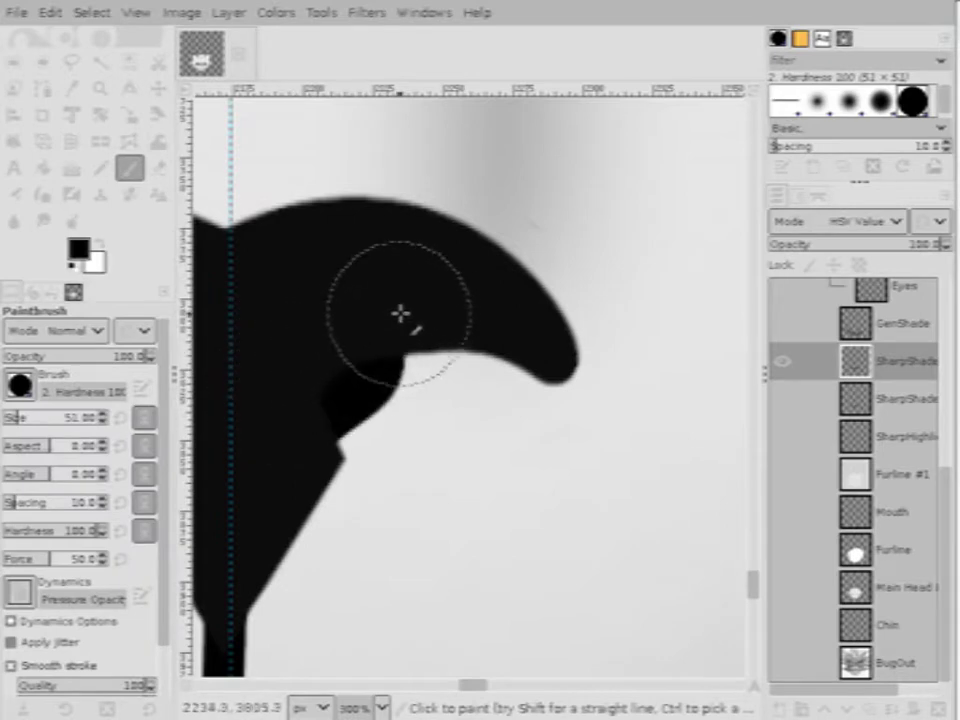
left_click_drag(425, 368, 369, 405)
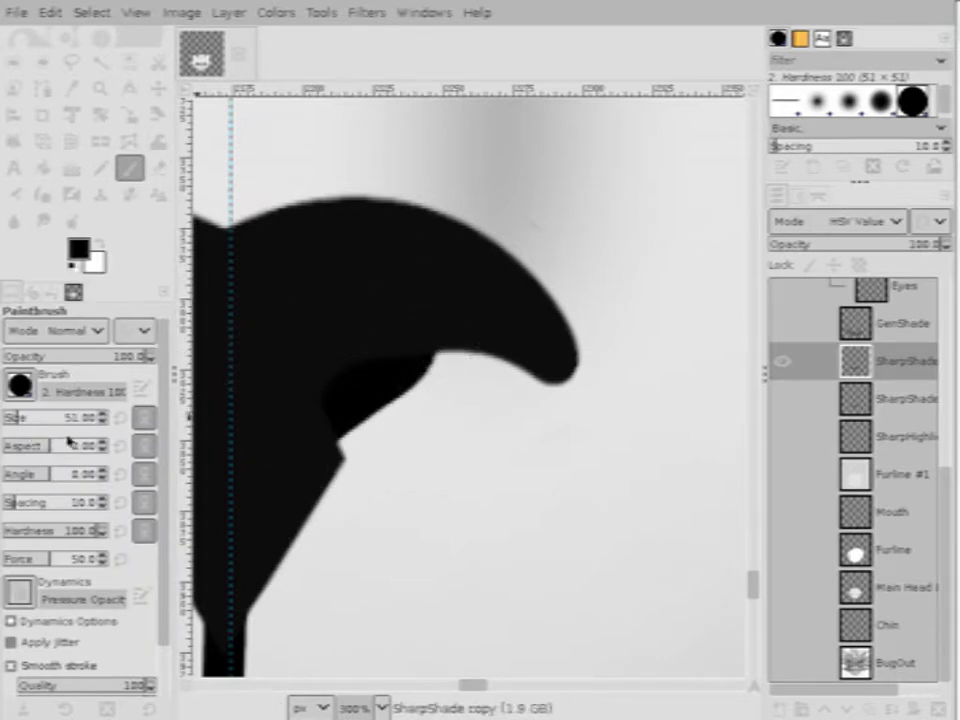
key("ctrl+z")
Paint the area under the right nose lobe solid black with a size-22 hard brush
left_click_drag(68, 418, 16, 418)
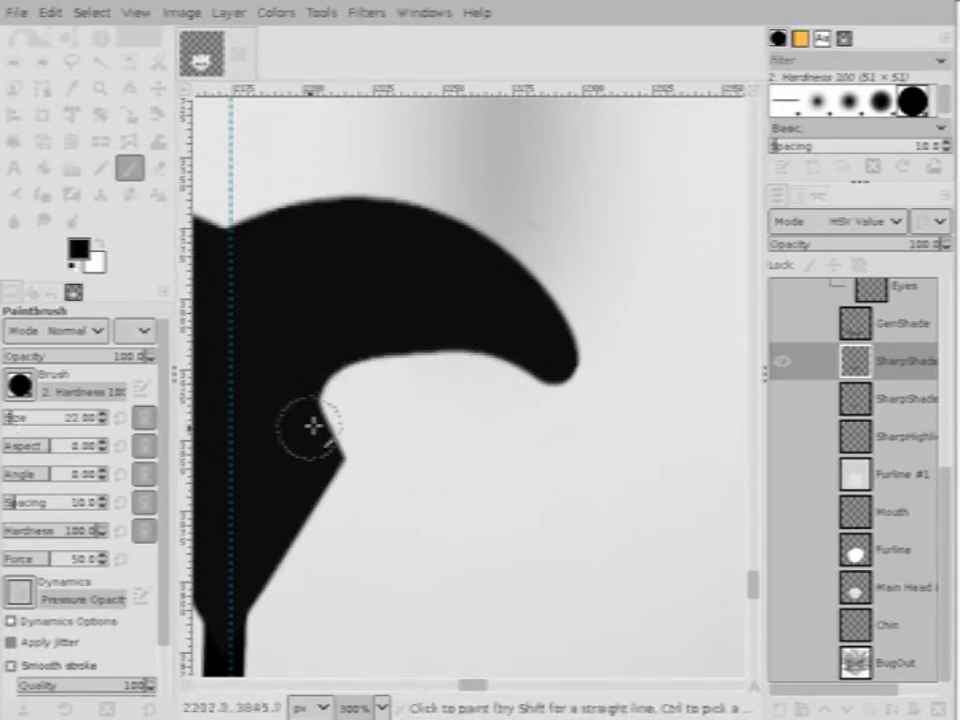
mouse_move(313, 426)
left_mouse_down()
mouse_move(414, 343)
mouse_move(476, 317)
left_mouse_up()
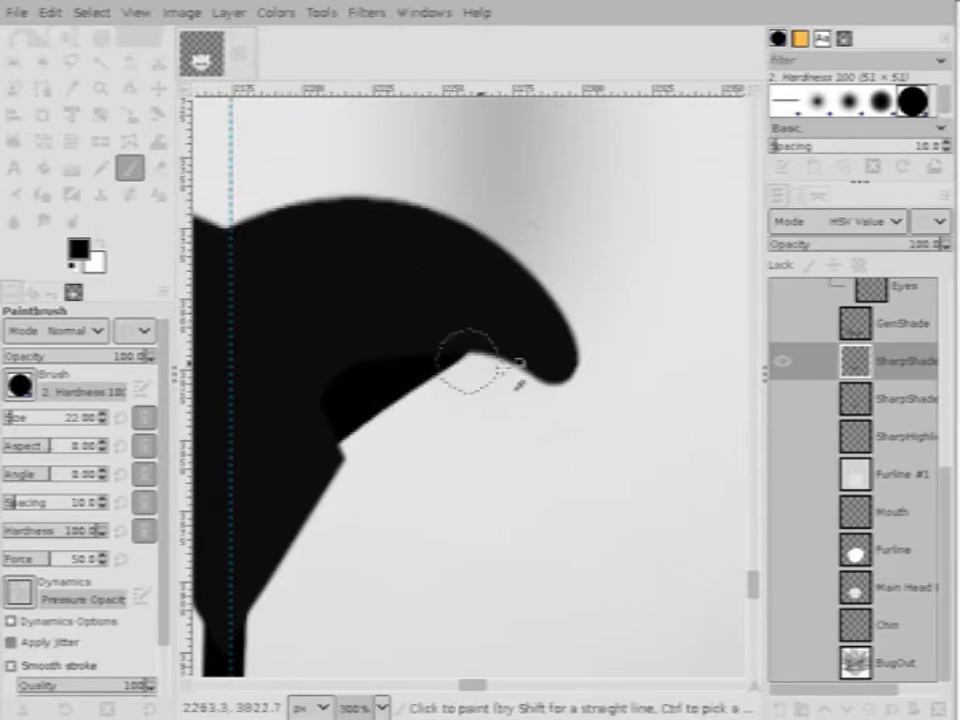
key("ctrl+z")
key("1")
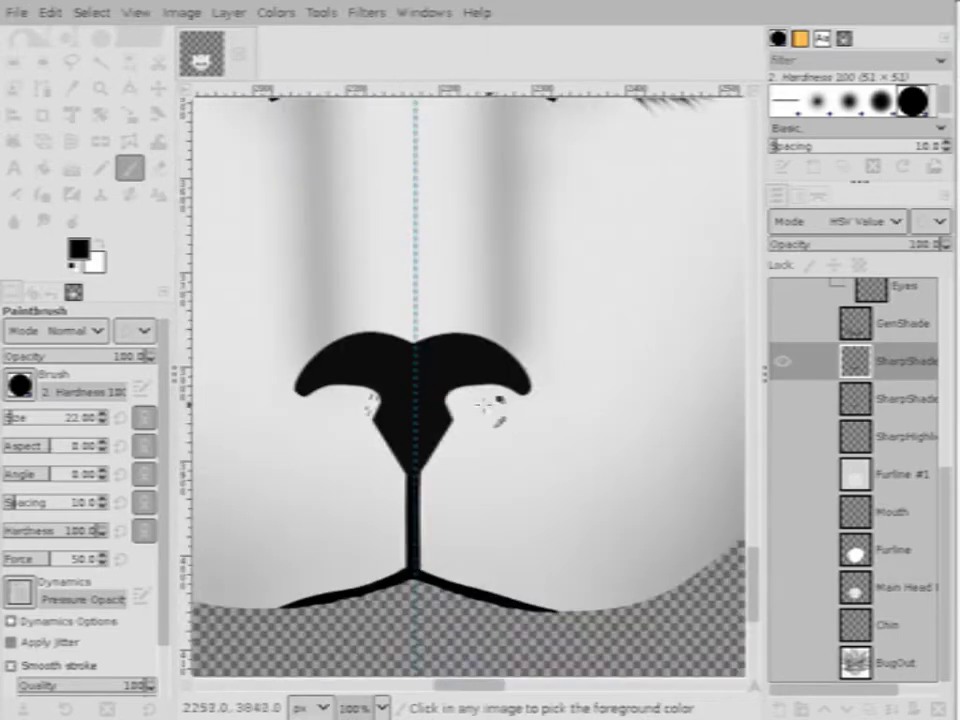
scroll(440, 404, "up", 1)
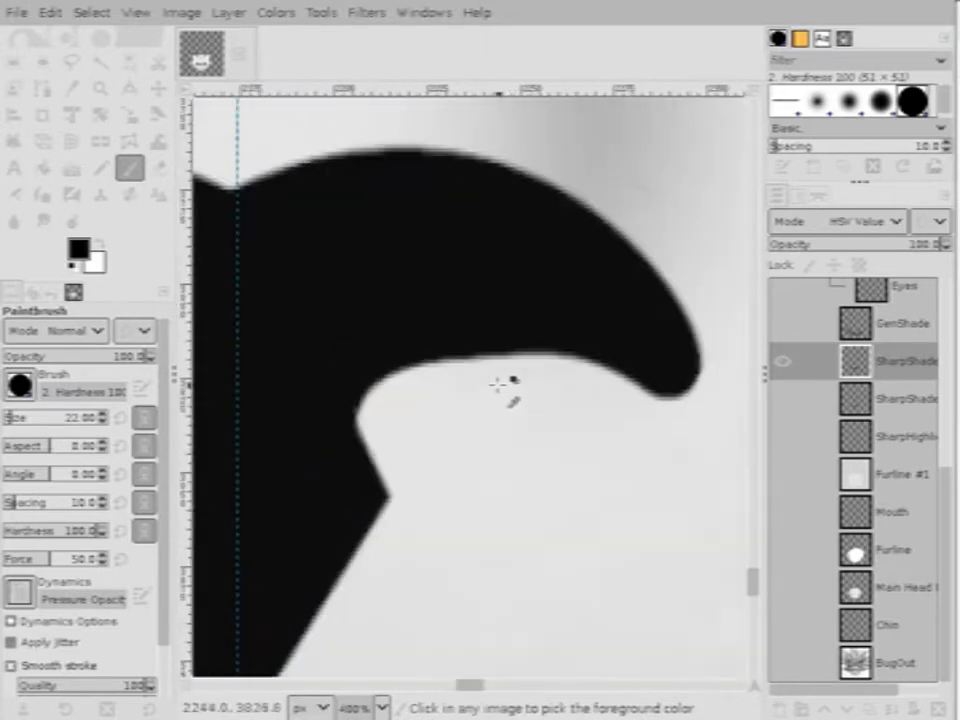
mouse_move(285, 450)
left_mouse_down()
mouse_move(407, 390)
mouse_move(521, 315)
mouse_move(537, 280)
left_mouse_up()
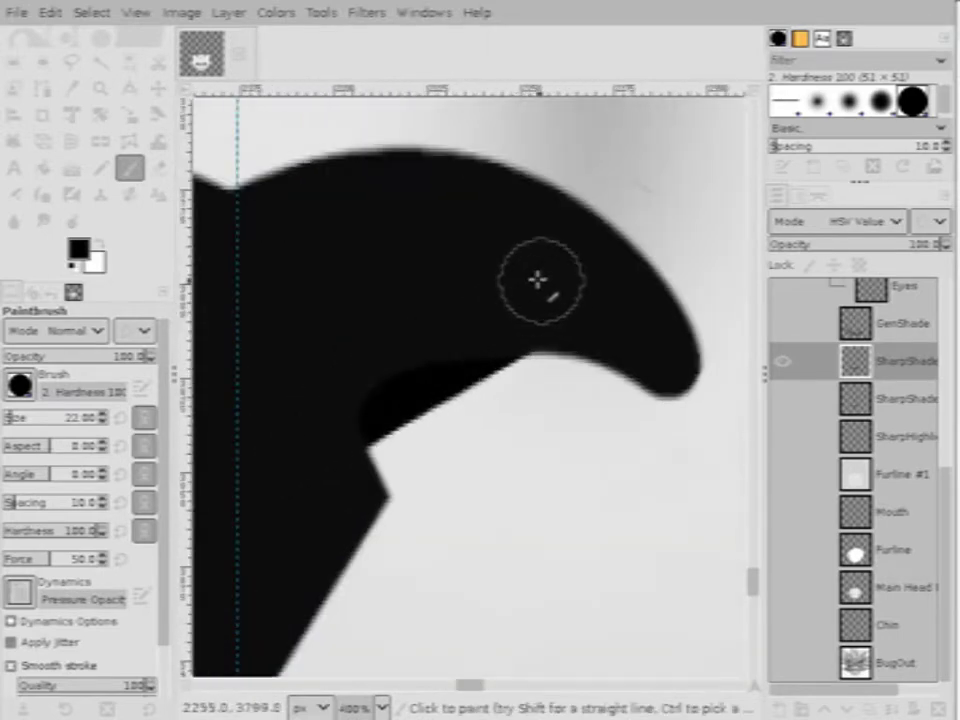
Enclose the blackened underside of the right nose lobe with a five-point Free Select polygon
left_click(71, 62)
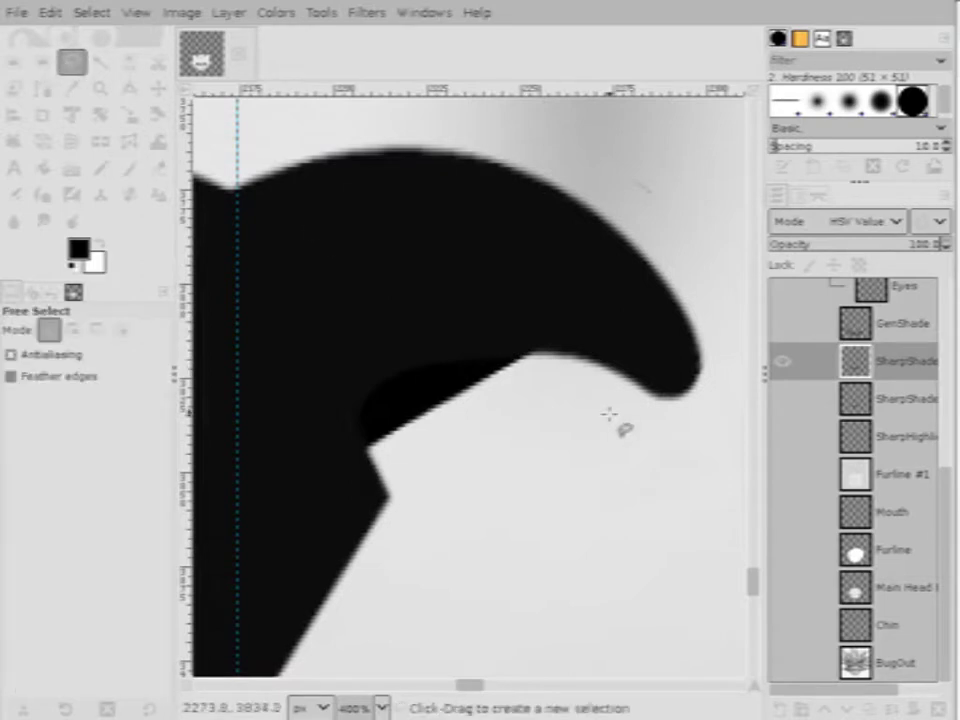
left_click(612, 428)
left_click(360, 596)
left_click(238, 381)
left_click(540, 234)
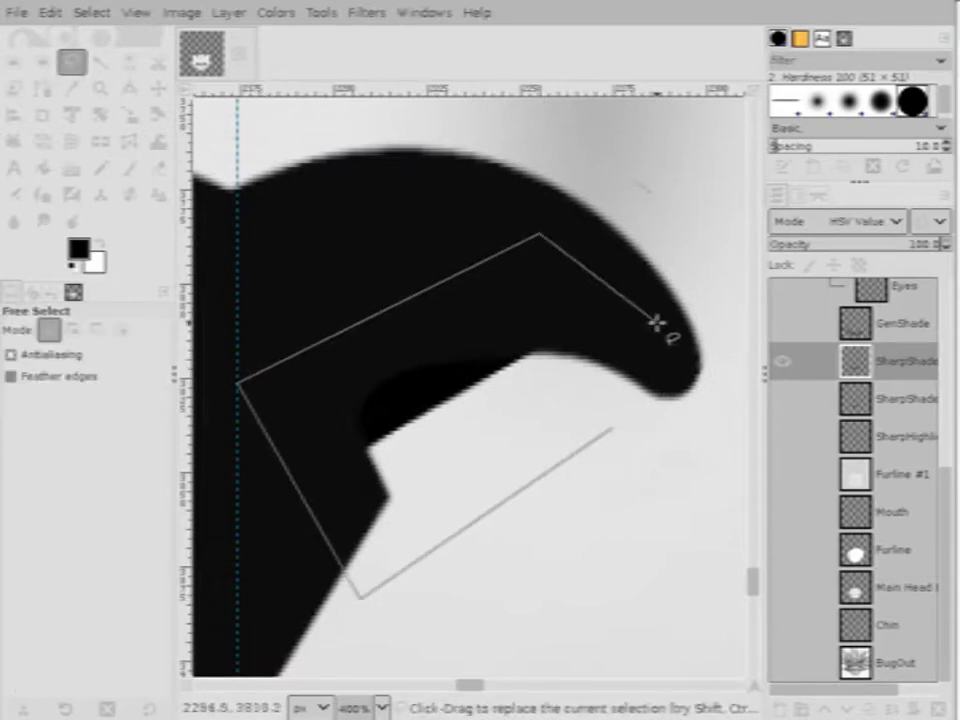
left_click(655, 322)
left_click(612, 430)
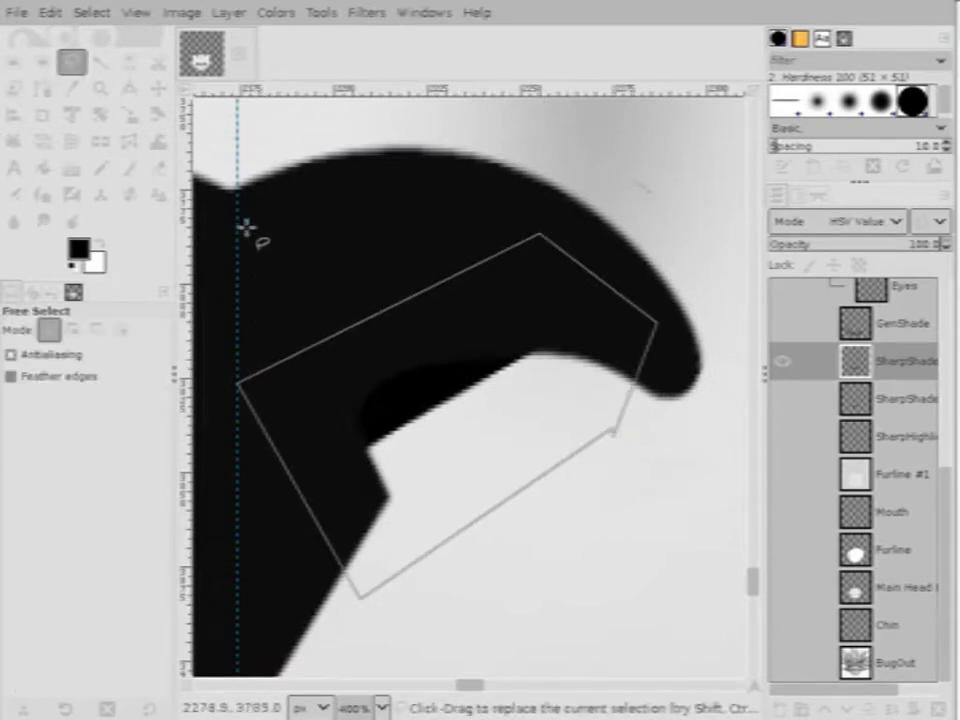
key("Return")
left_click(334, 14)
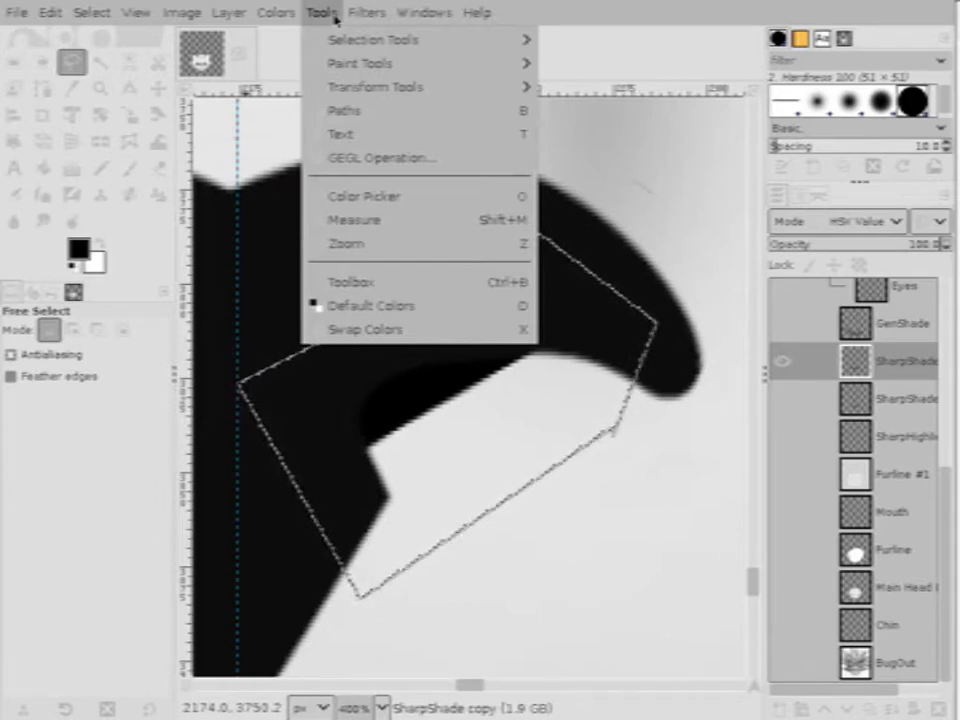
mouse_move(377, 22)
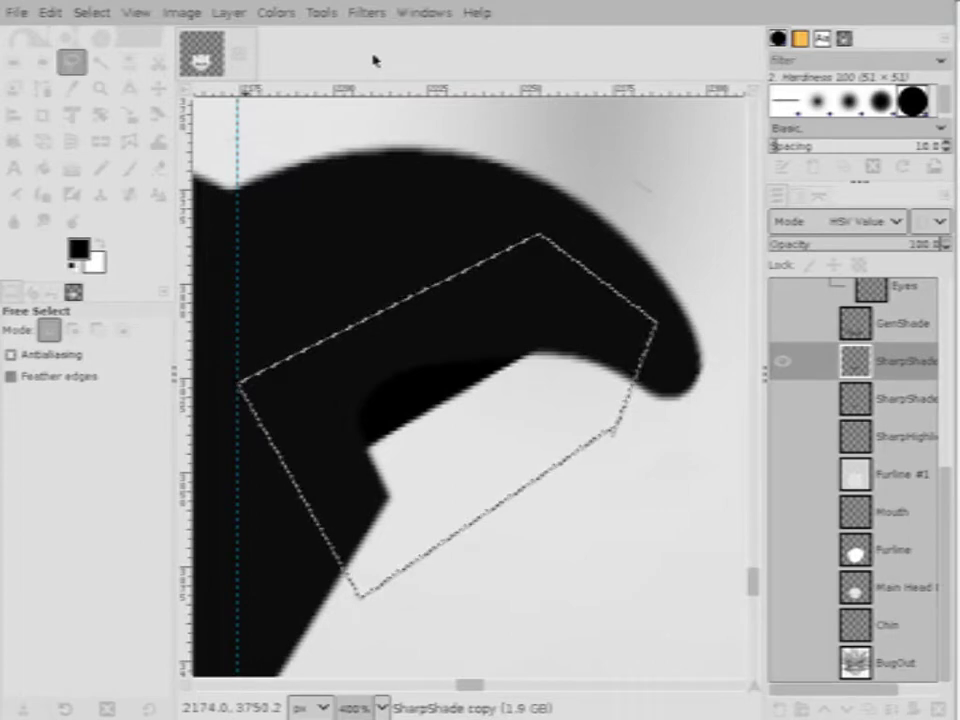
Apply a Gaussian blur of about 9.22 to the selected nose-lobe underside
left_click(354, 9)
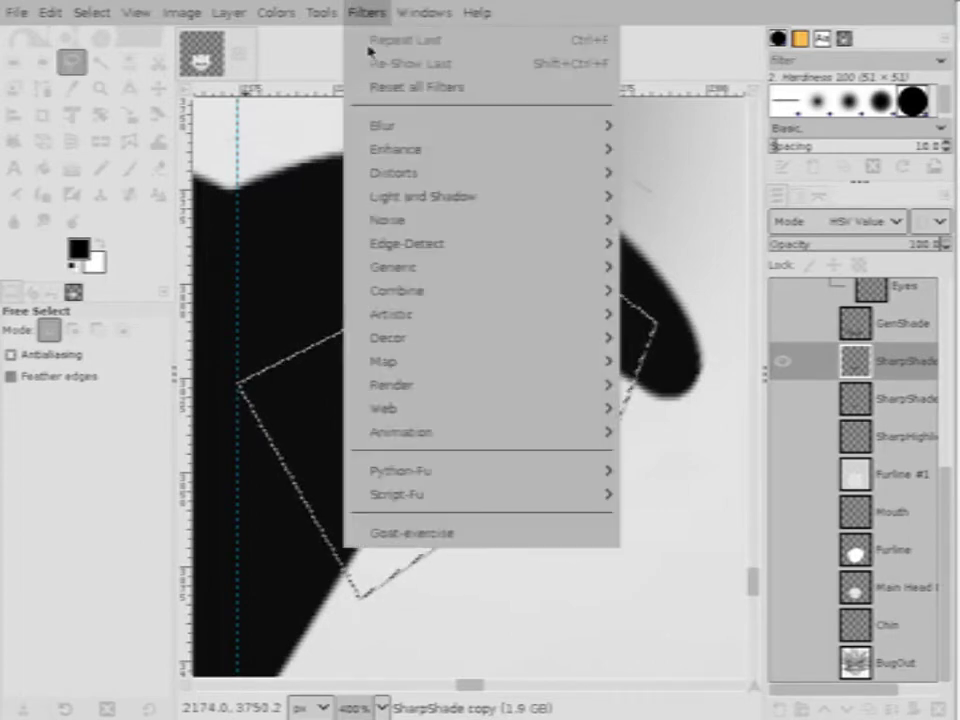
mouse_move(431, 136)
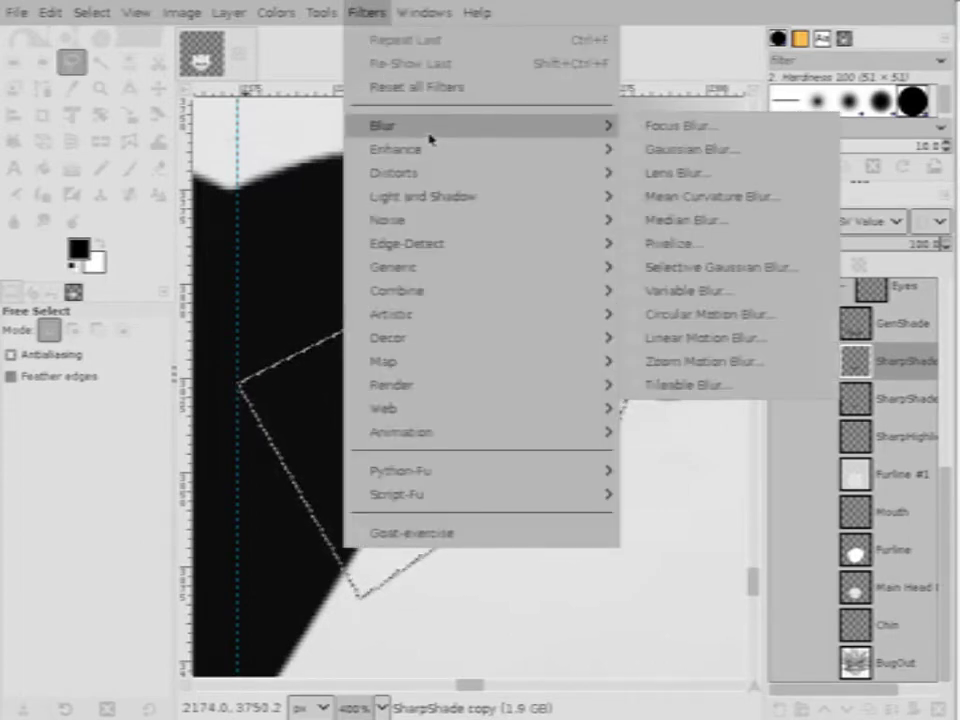
mouse_move(496, 261)
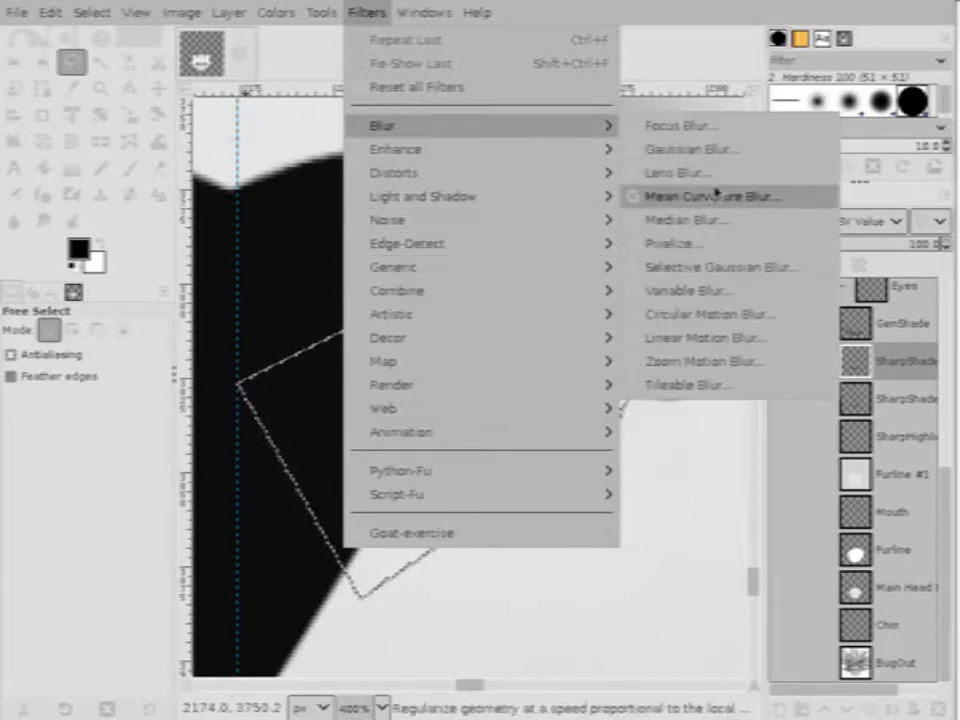
left_click(692, 149)
left_click(680, 398)
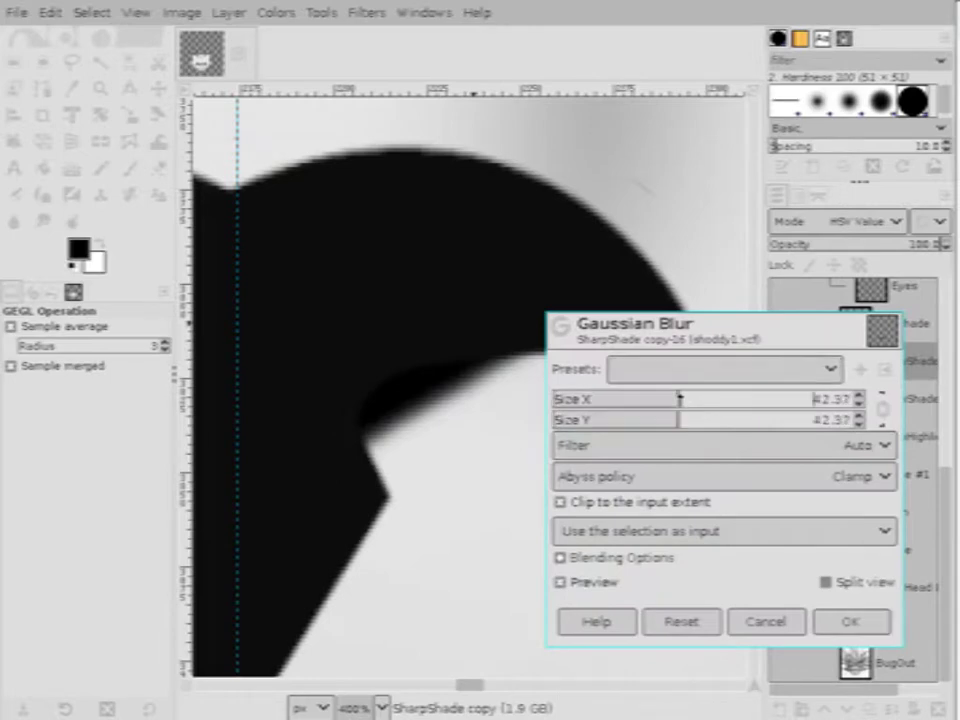
left_click_drag(681, 398, 579, 399)
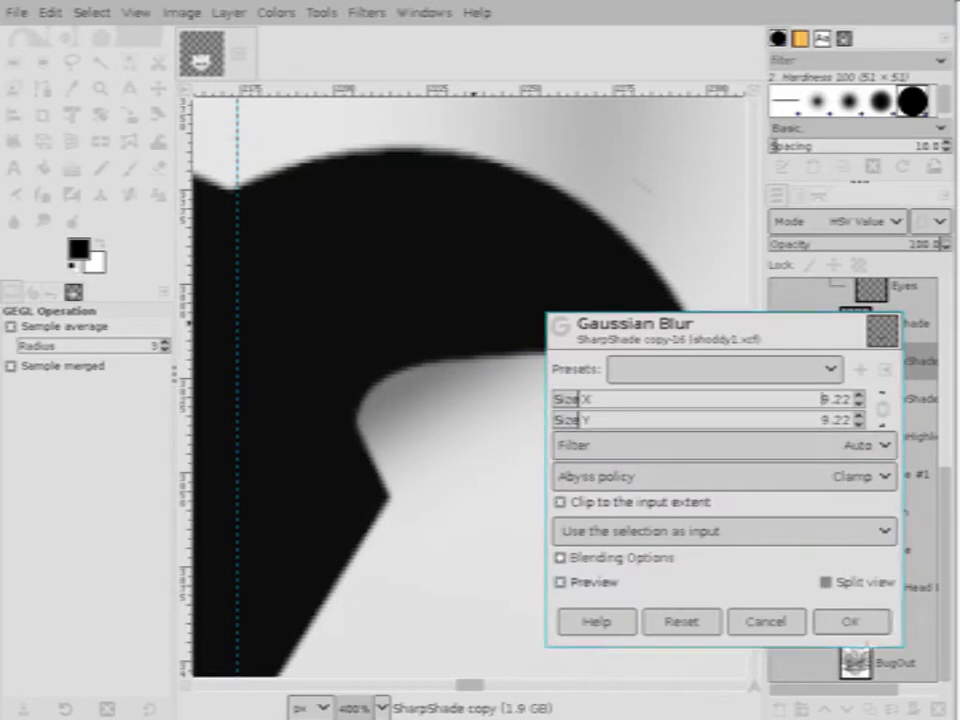
left_click(850, 621)
Rectangle-select around the nose lobe, copy and paste it, and rotate the shading to follow the lobe
right_click(797, 362)
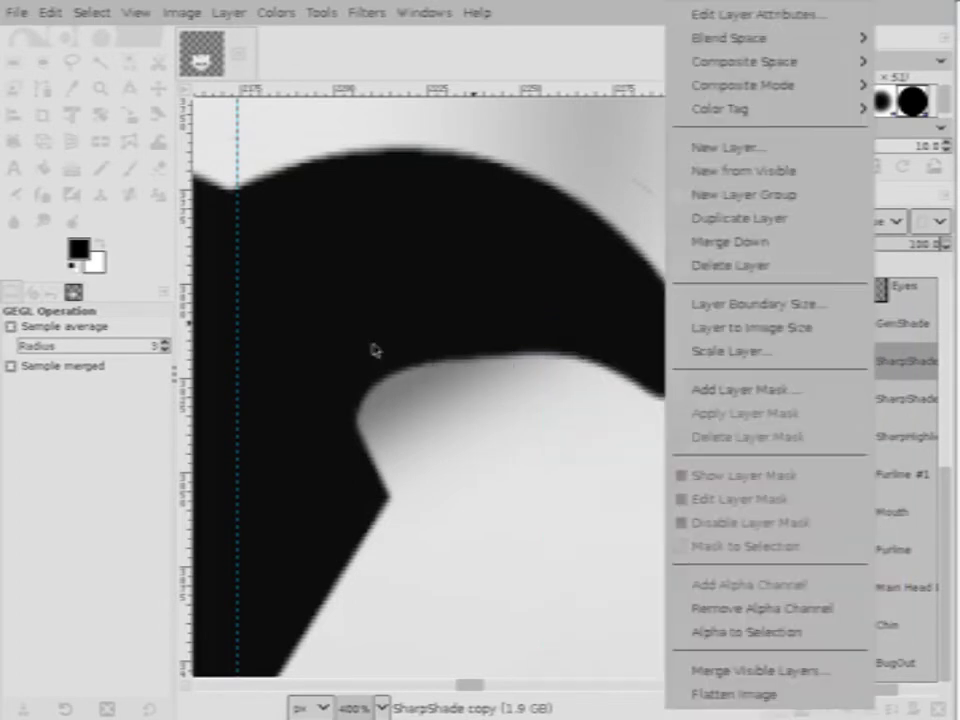
left_click(16, 63)
left_click_drag(650, 135, 226, 600)
key("ctrl+c")
key("ctrl+v")
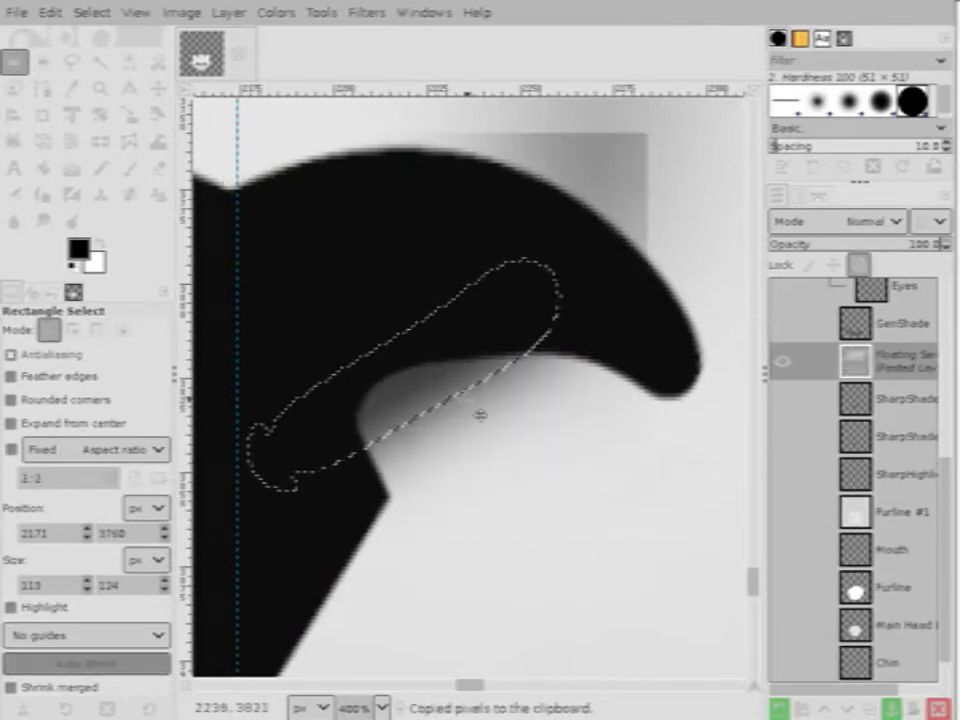
key("1")
key("plus")
key("ctrl+h")
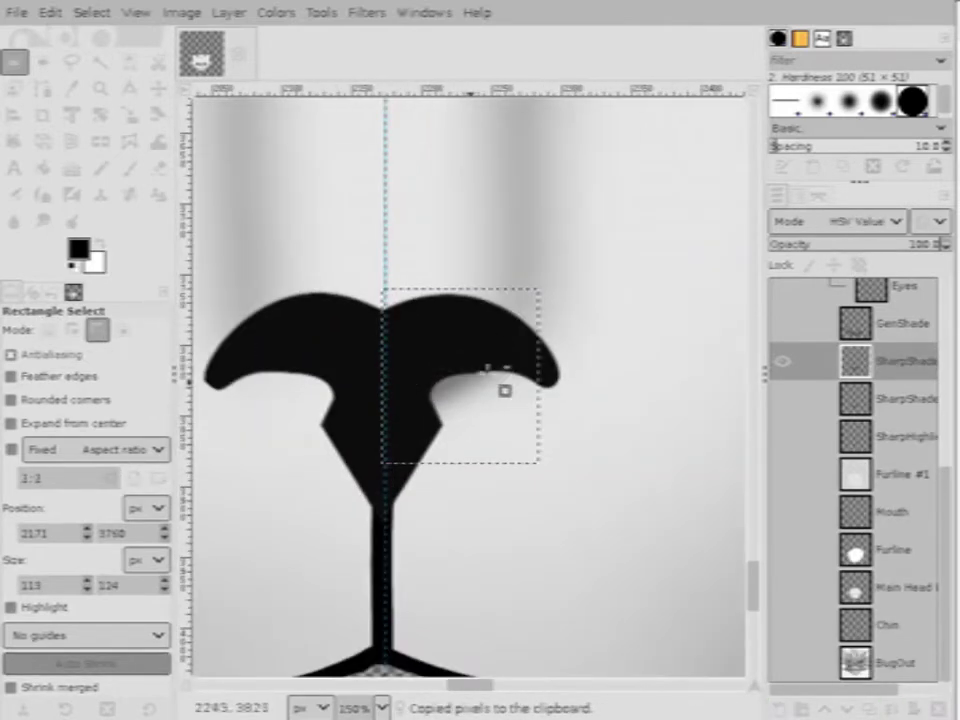
mouse_move(511, 346)
left_mouse_down()
mouse_move(516, 340)
mouse_move(457, 386)
mouse_move(518, 366)
mouse_move(478, 366)
left_mouse_up()
key("Return")
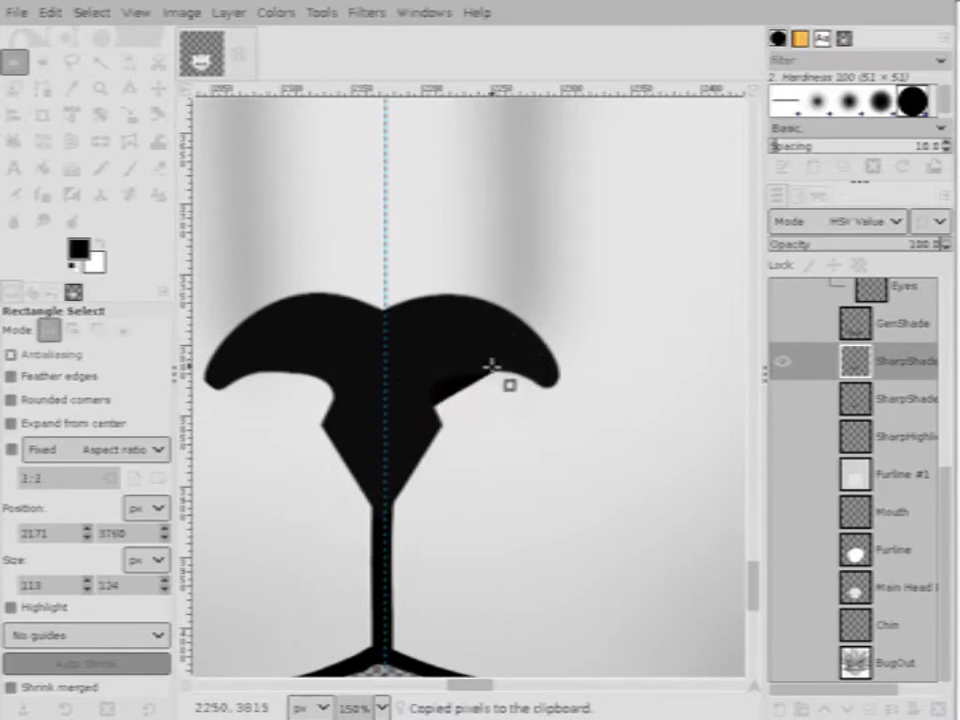
Paste the shading again, anchor it into SharpShade, and clear the selection
scroll(467, 369, "up", 3)
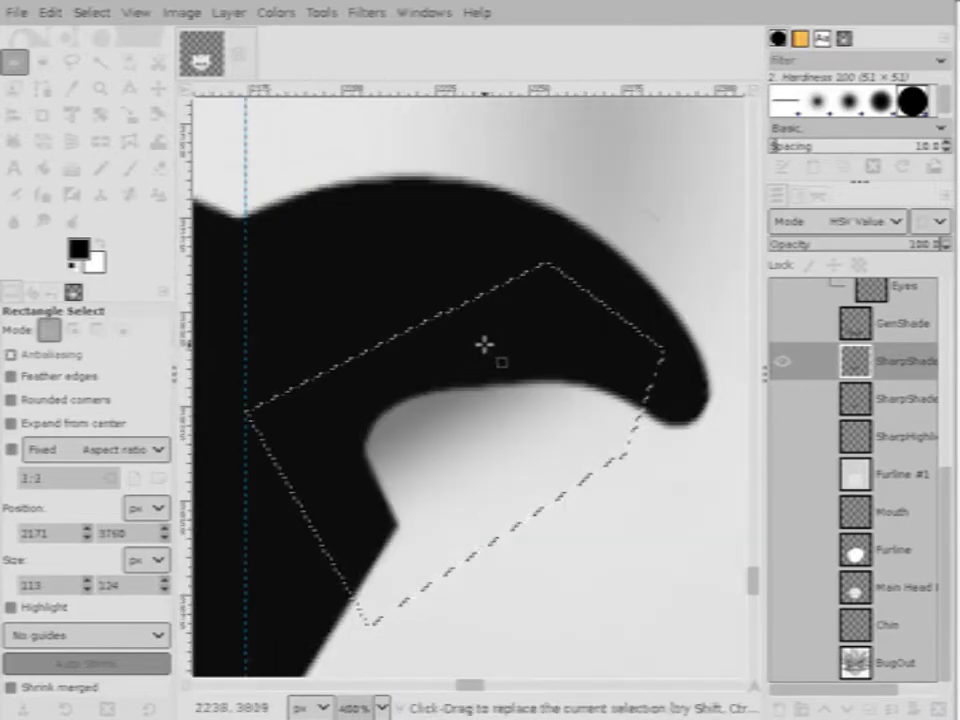
key("ctrl+c")
key("ctrl+v")
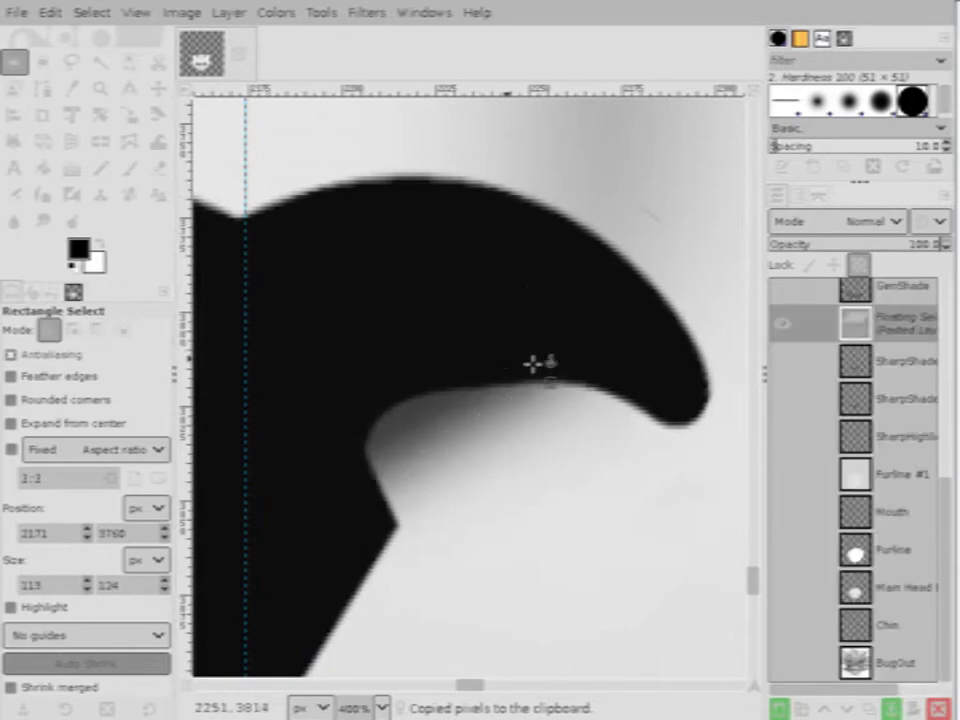
scroll(500, 366, "down", 5)
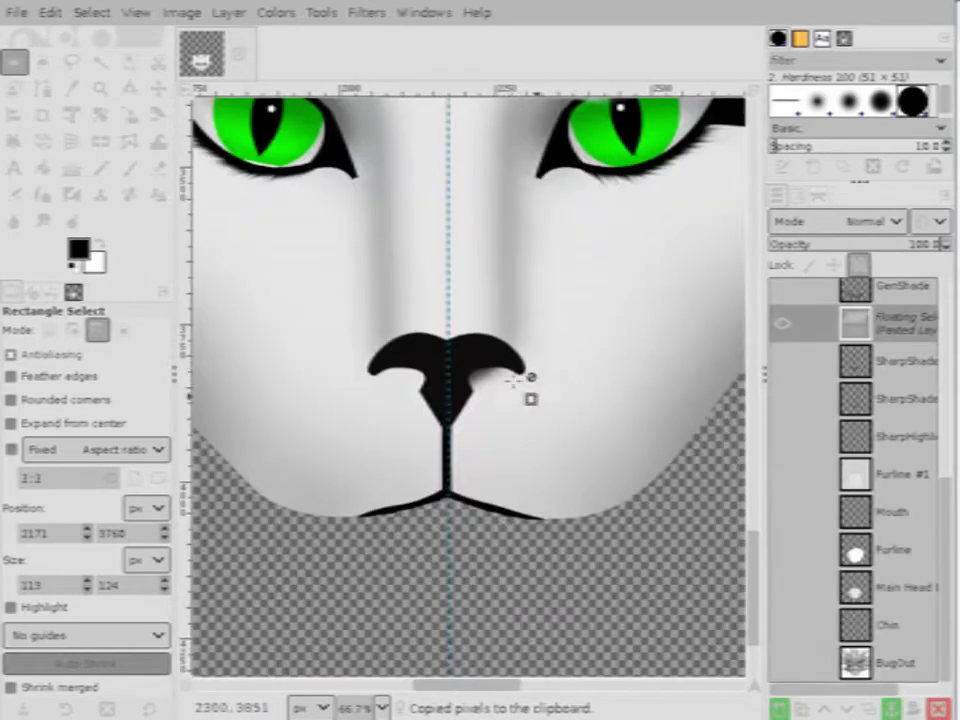
scroll(488, 376, "up", 1)
scroll(508, 384, "down", 4)
scroll(480, 386, "up", 6)
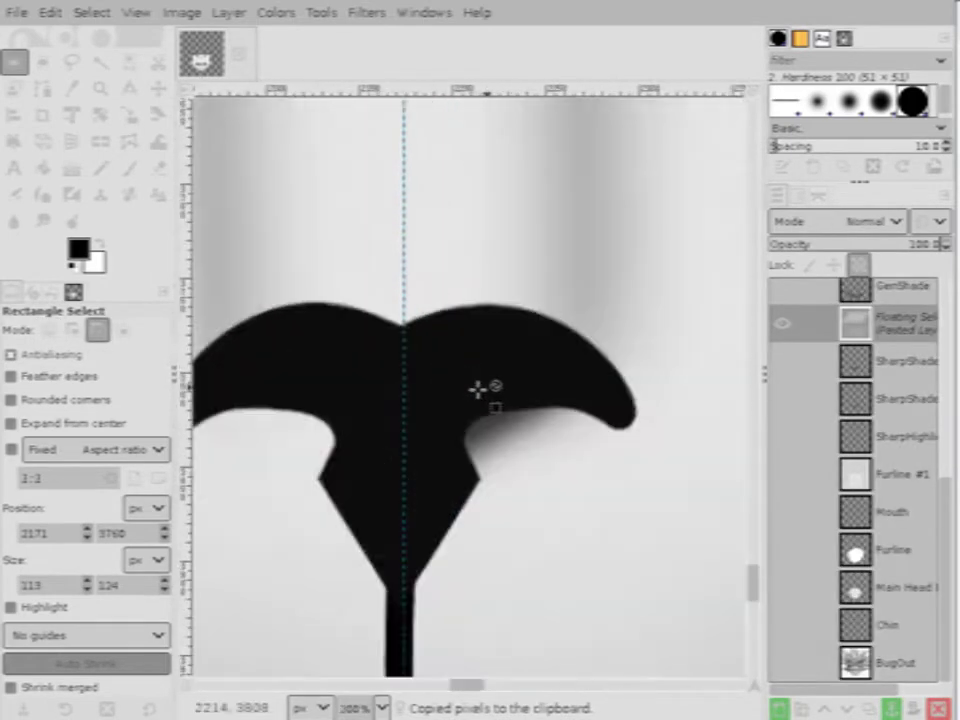
scroll(500, 385, "down", 2)
scroll(510, 400, "up", 1)
scroll(566, 360, "up", 3)
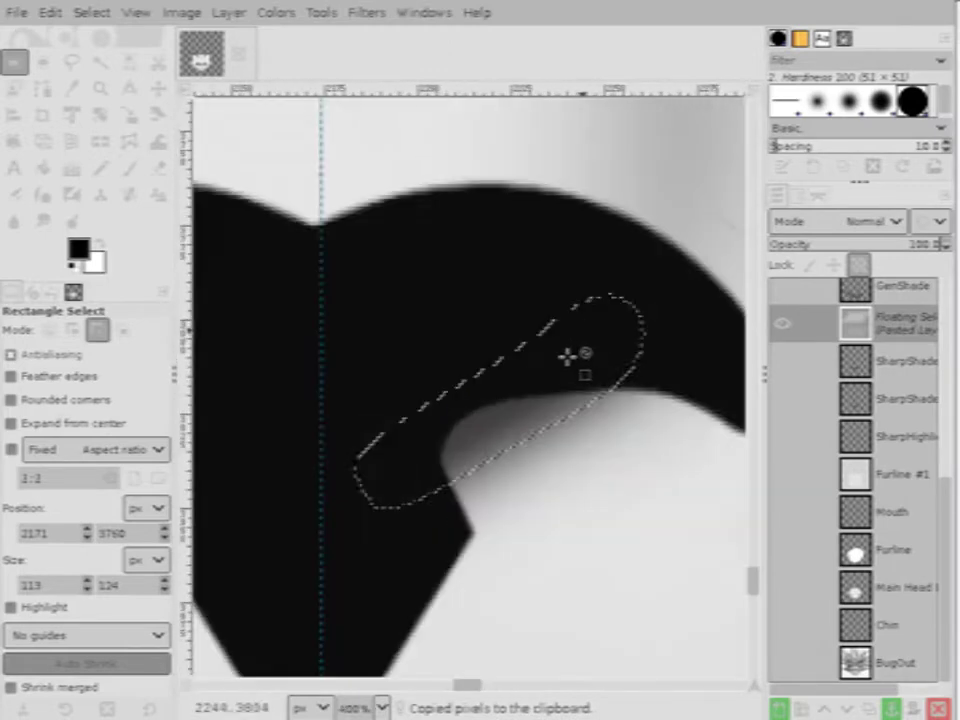
key("ctrl+h")
key("ctrl+shift+a")
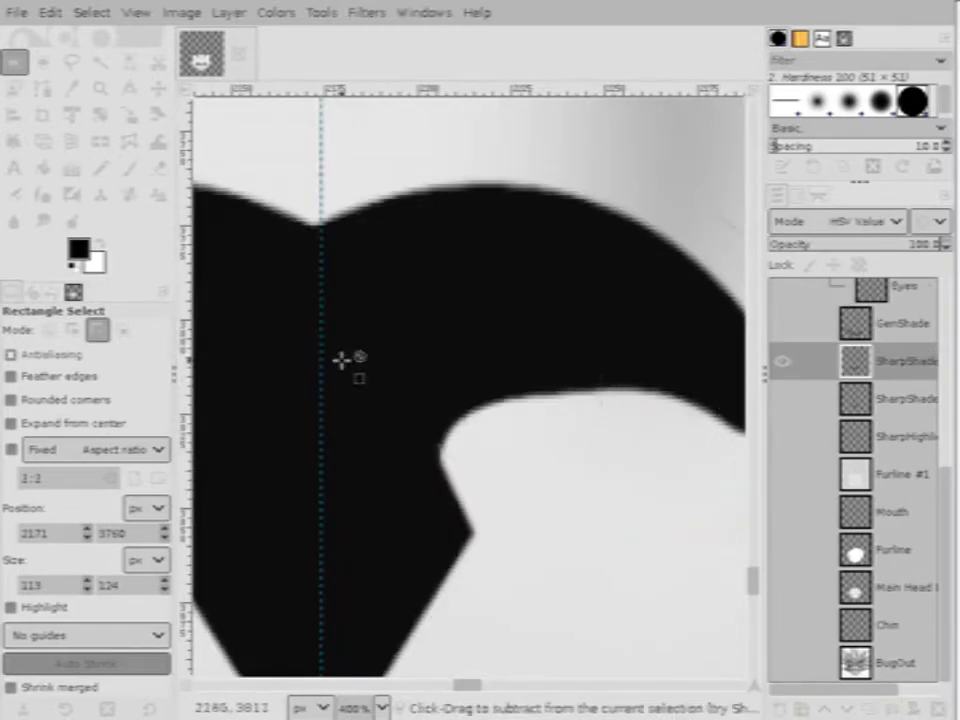
left_click(14, 194)
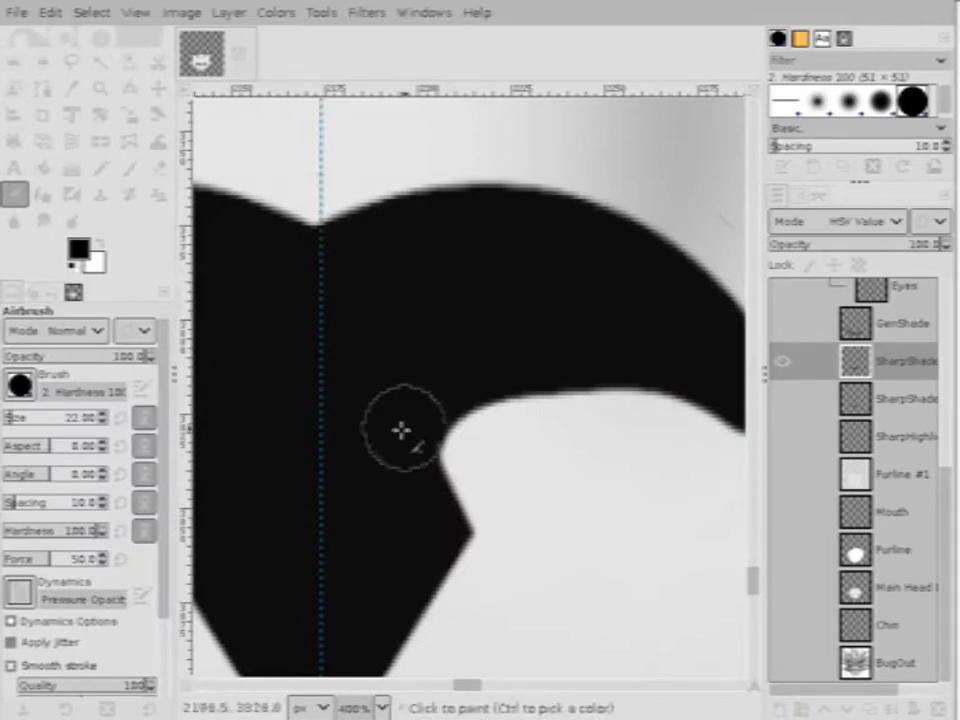
Airbrush grey shading into the nose's inner corner with the 2. Hardness 075 brush, undoing and redoing strokes
left_click(84, 386)
left_click(65, 440)
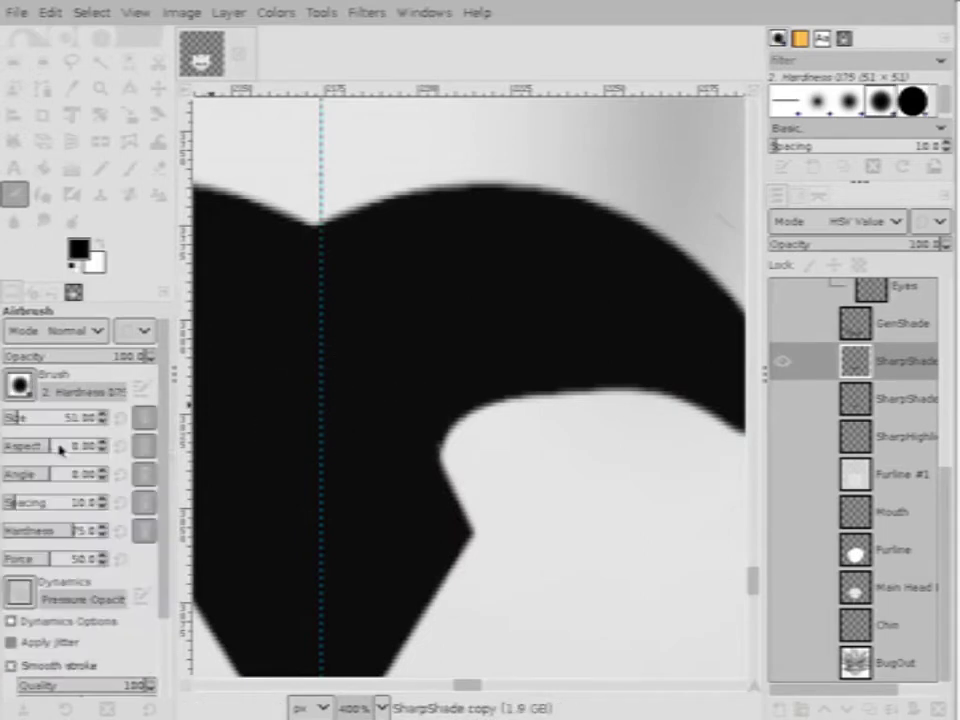
mouse_move(463, 413)
left_mouse_down()
mouse_move(433, 497)
mouse_move(405, 459)
mouse_move(508, 379)
left_mouse_up()
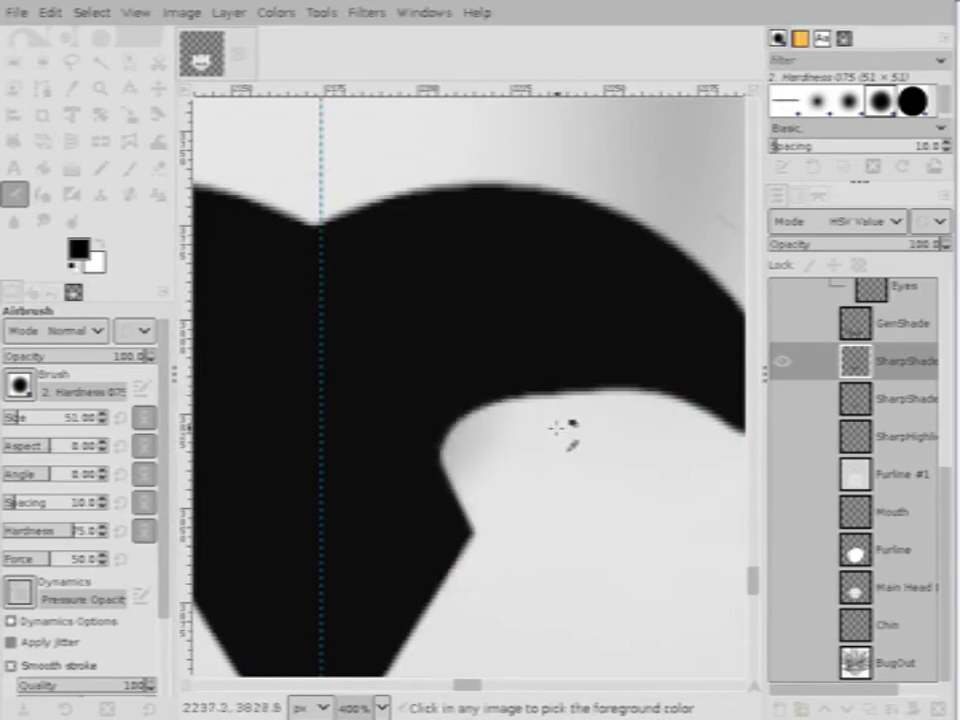
mouse_move(395, 480)
left_mouse_down()
mouse_move(523, 322)
mouse_move(403, 510)
mouse_move(475, 416)
mouse_move(468, 409)
mouse_move(411, 474)
mouse_move(517, 349)
mouse_move(425, 489)
mouse_move(573, 341)
mouse_move(438, 504)
mouse_move(498, 481)
mouse_move(442, 506)
mouse_move(503, 414)
mouse_move(612, 354)
mouse_move(553, 409)
mouse_move(585, 401)
mouse_move(583, 375)
mouse_move(539, 405)
mouse_move(552, 413)
mouse_move(514, 404)
mouse_move(624, 391)
mouse_move(523, 401)
mouse_move(614, 388)
mouse_move(555, 401)
left_mouse_up()
key("ctrl+z")
scroll(600, 388, "down", 4)
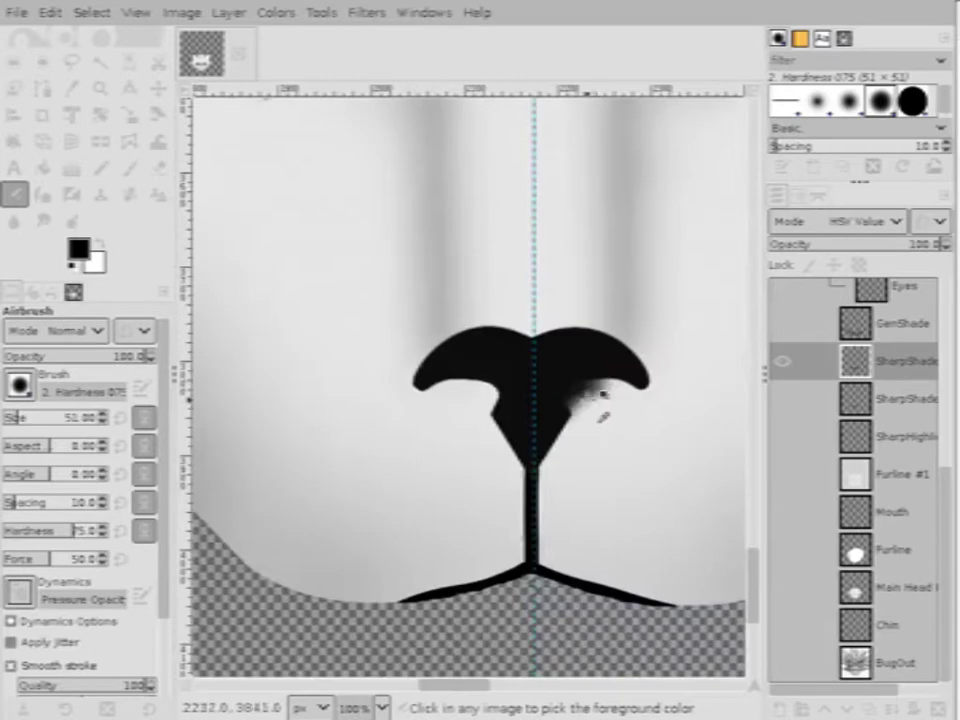
scroll(591, 392, "up", 4)
key("ctrl+z")
key("ctrl+z")
key("ctrl+z")
key("ctrl+z")
key("ctrl+z")
key("ctrl+z")
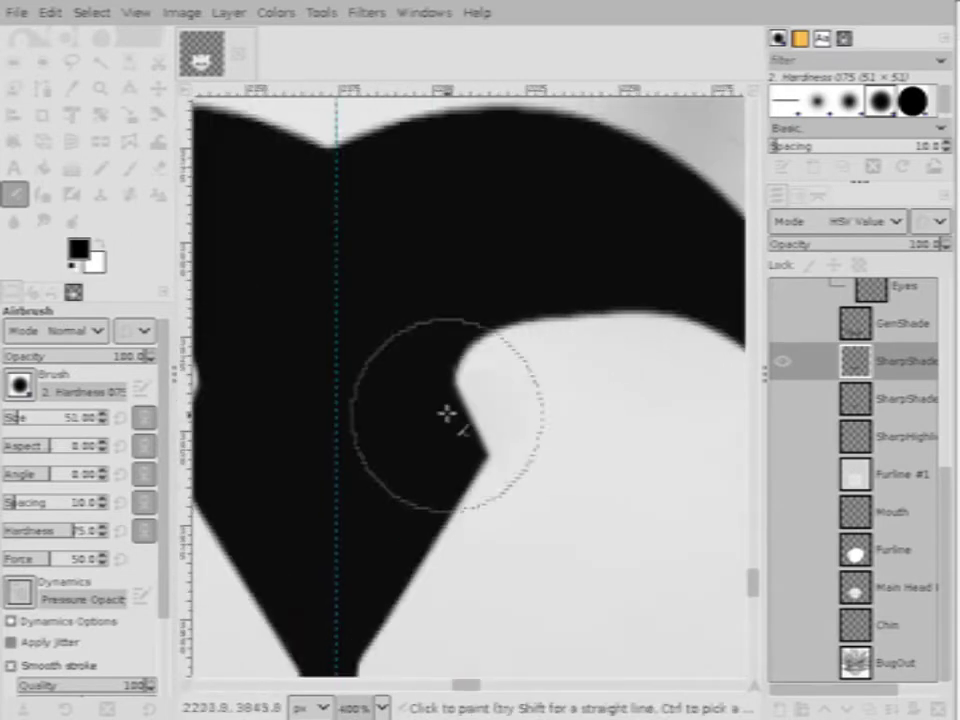
key("ctrl+y")
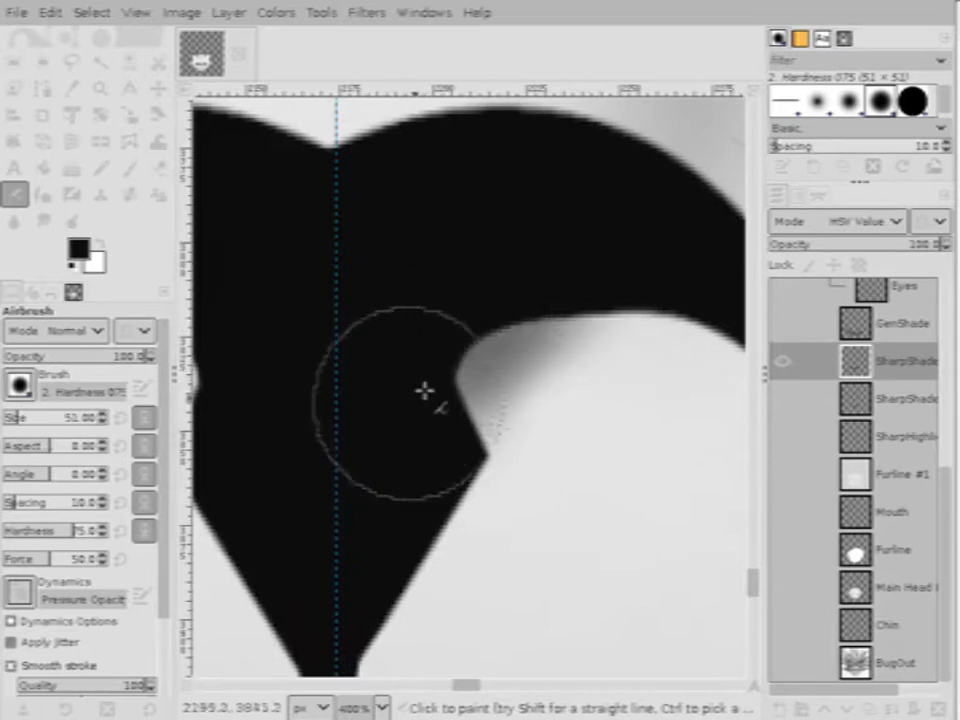
scroll(497, 346, "down", 1)
scroll(505, 343, "down", 3)
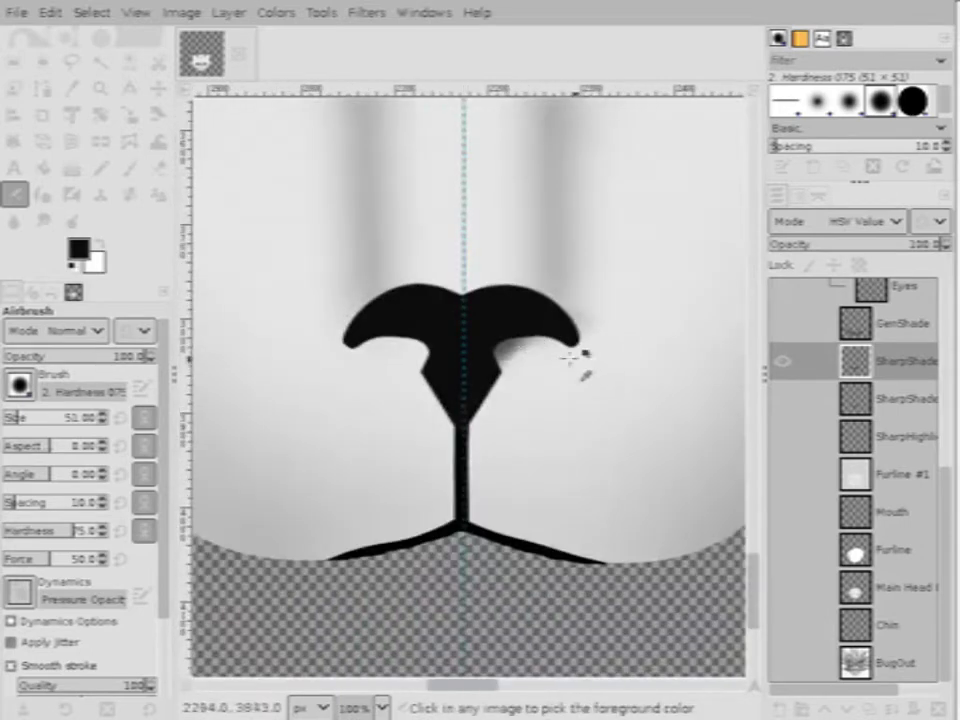
scroll(482, 377, "up", 5)
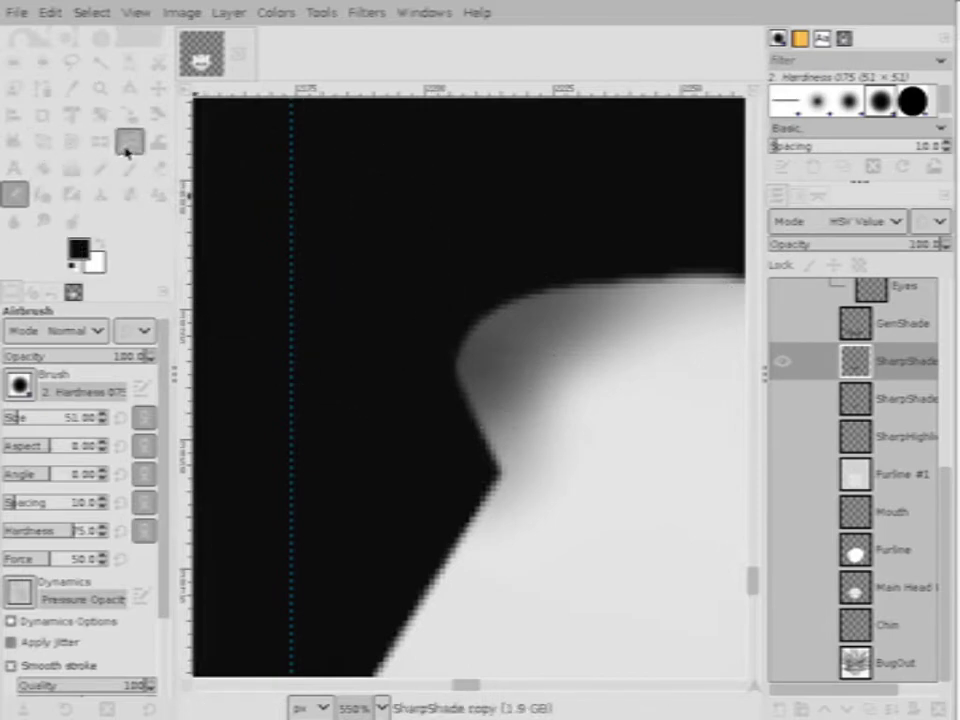
Return to the soft airbrush and lay grey shading along the top edge of the white curve
left_click(158, 168)
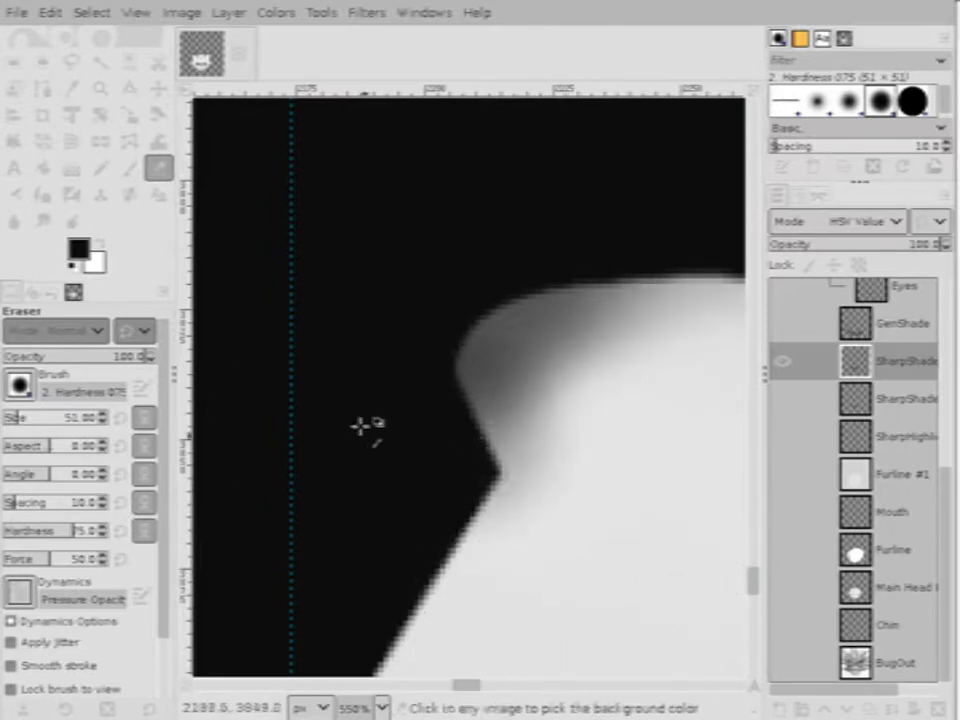
scroll(377, 407, "down", 1)
scroll(375, 568, "up", 1)
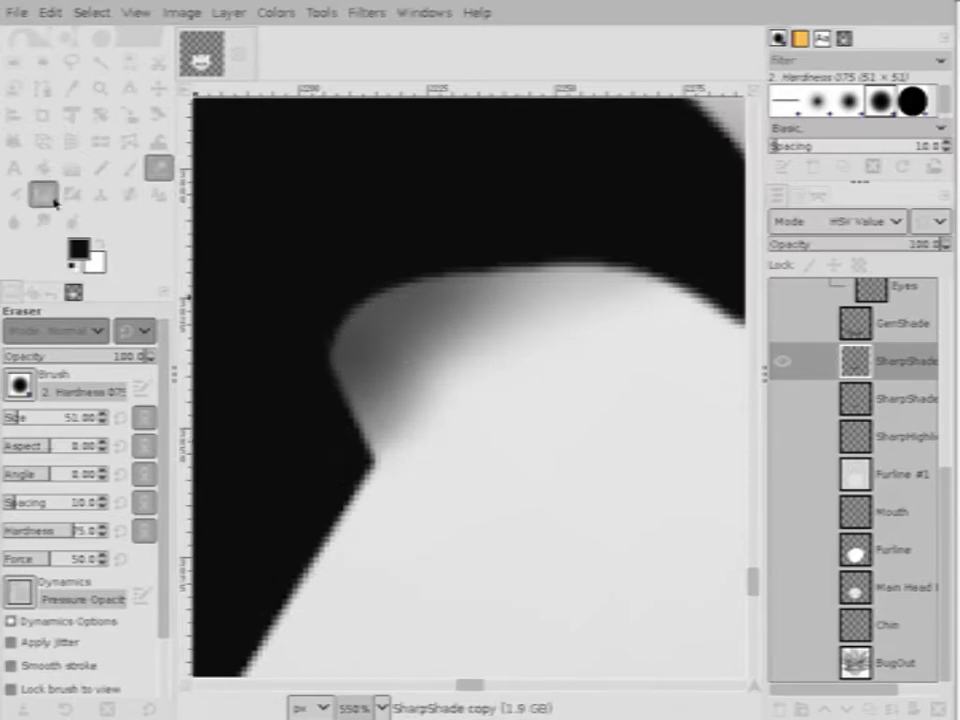
left_click(18, 195)
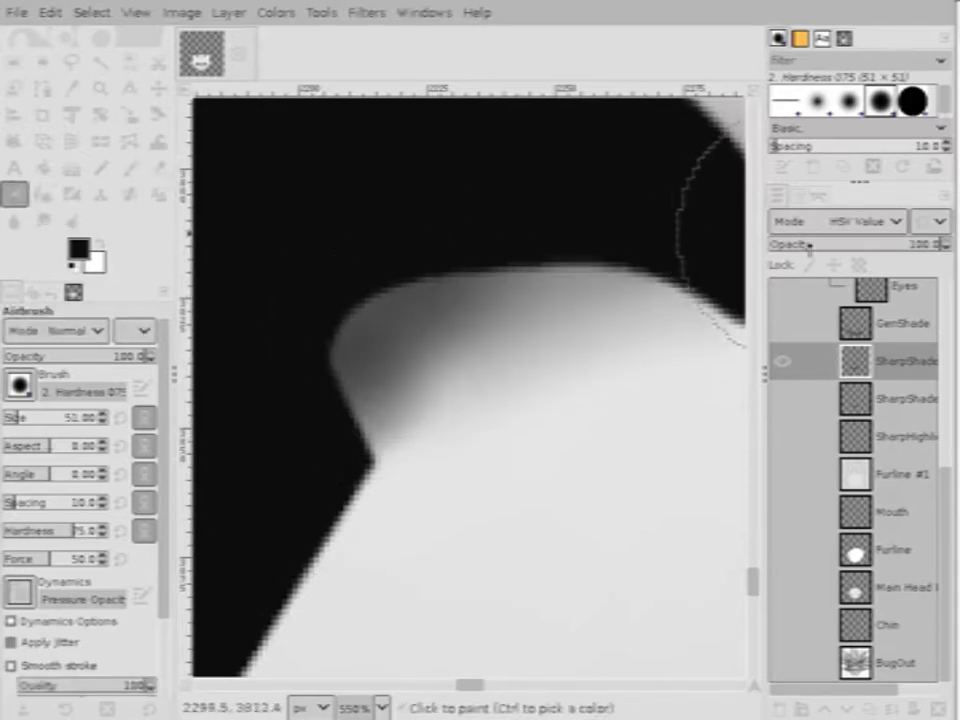
scroll(455, 340, "down", 1)
scroll(455, 336, "up", 1)
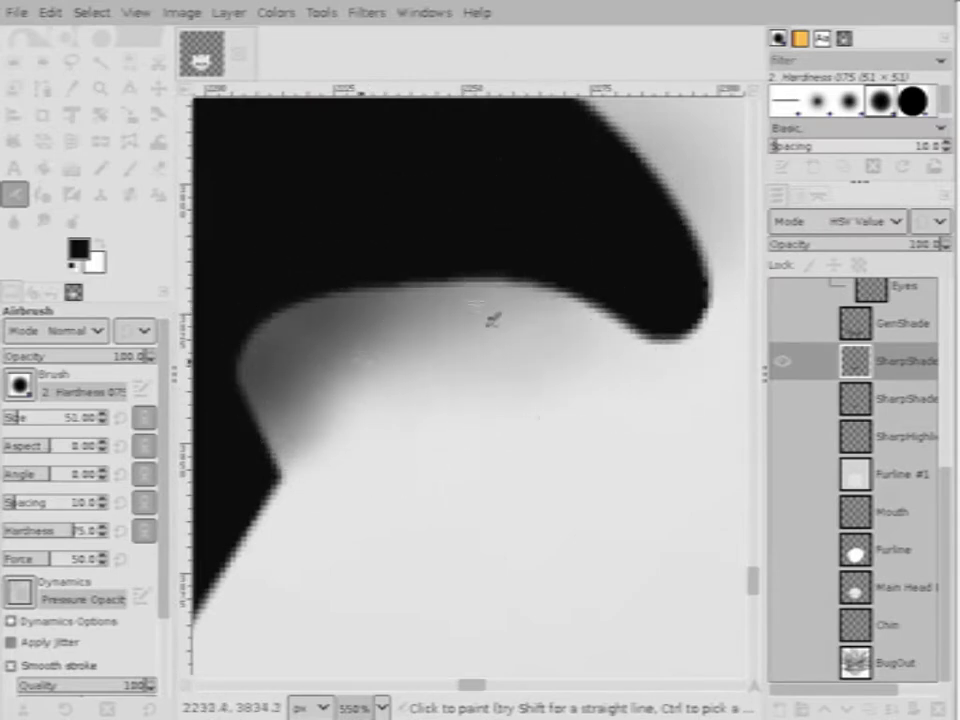
key("ctrl")
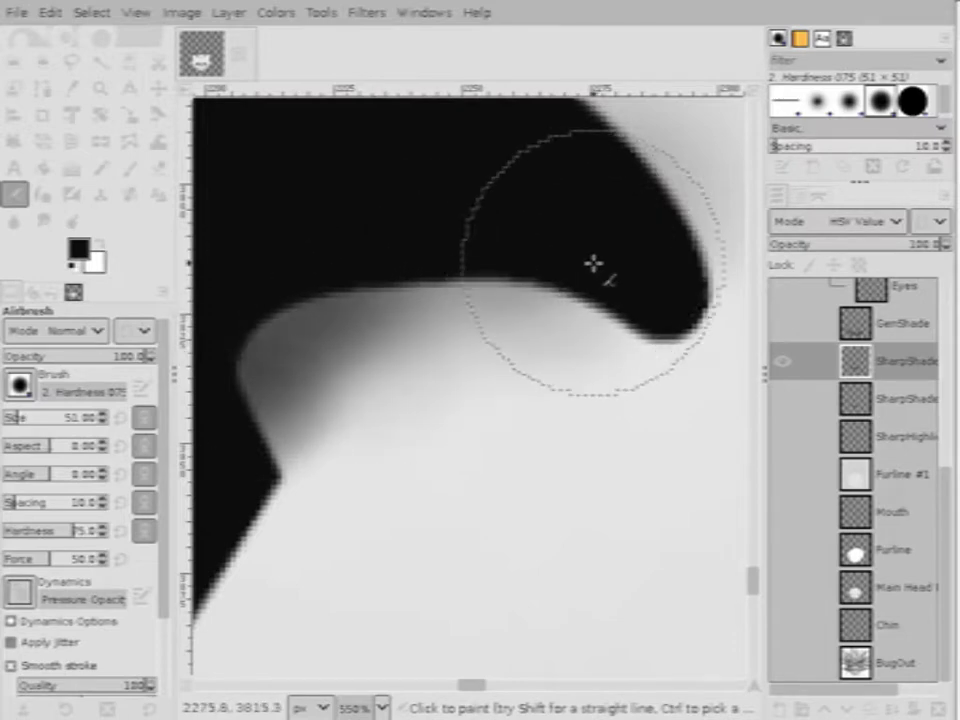
key("ctrl")
scroll(461, 272, "down", 3)
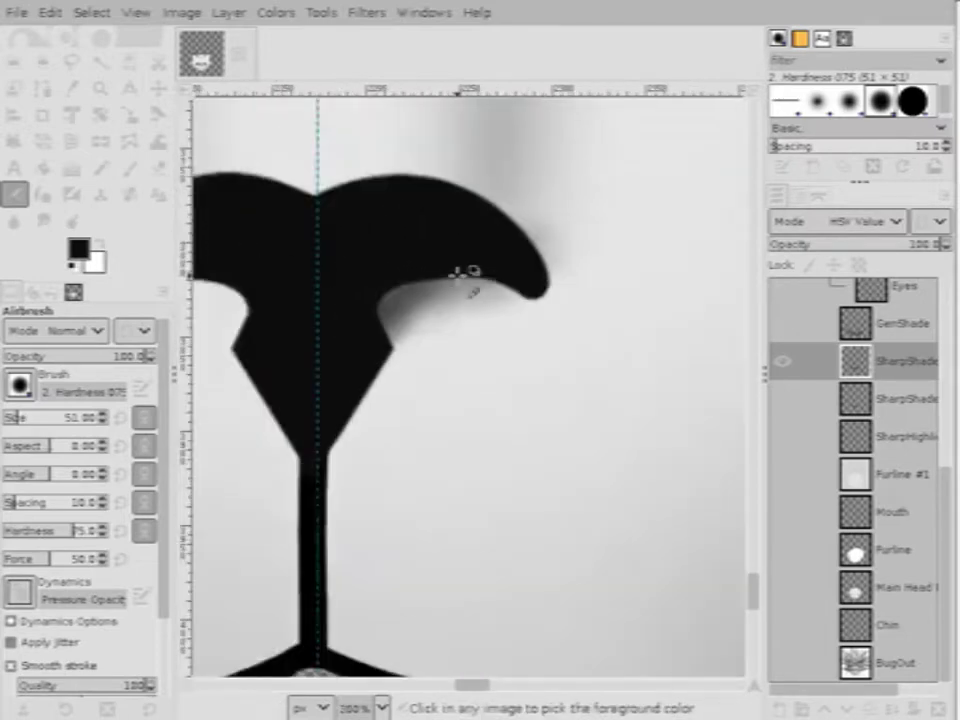
scroll(538, 298, "up", 3)
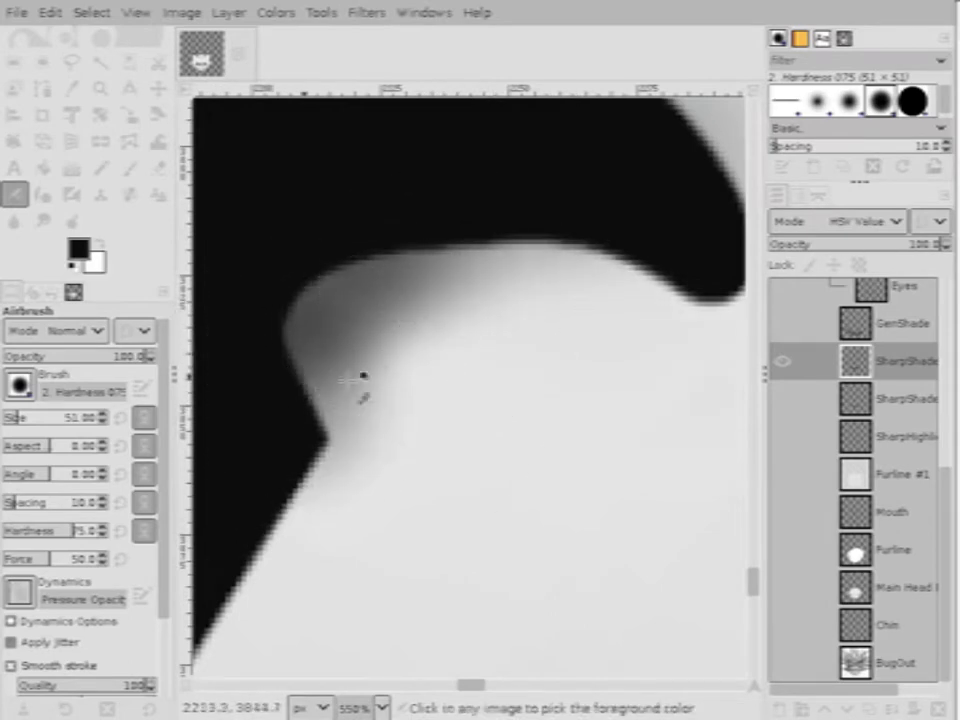
left_click_drag(346, 380, 405, 380)
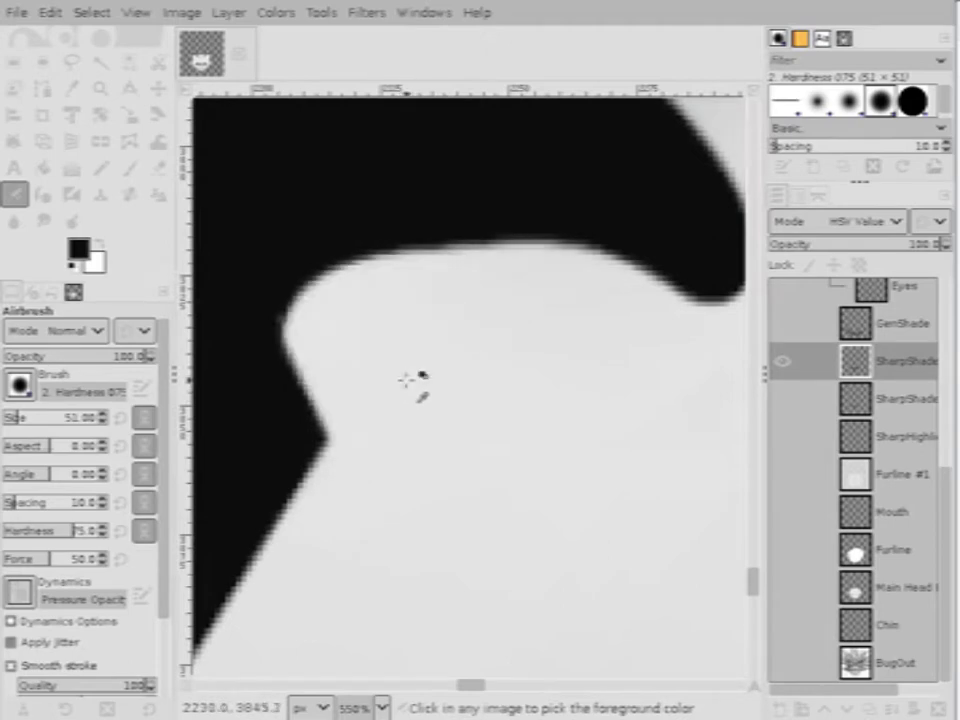
mouse_move(223, 373)
left_mouse_down()
mouse_move(465, 237)
mouse_move(550, 212)
mouse_move(611, 210)
left_mouse_up()
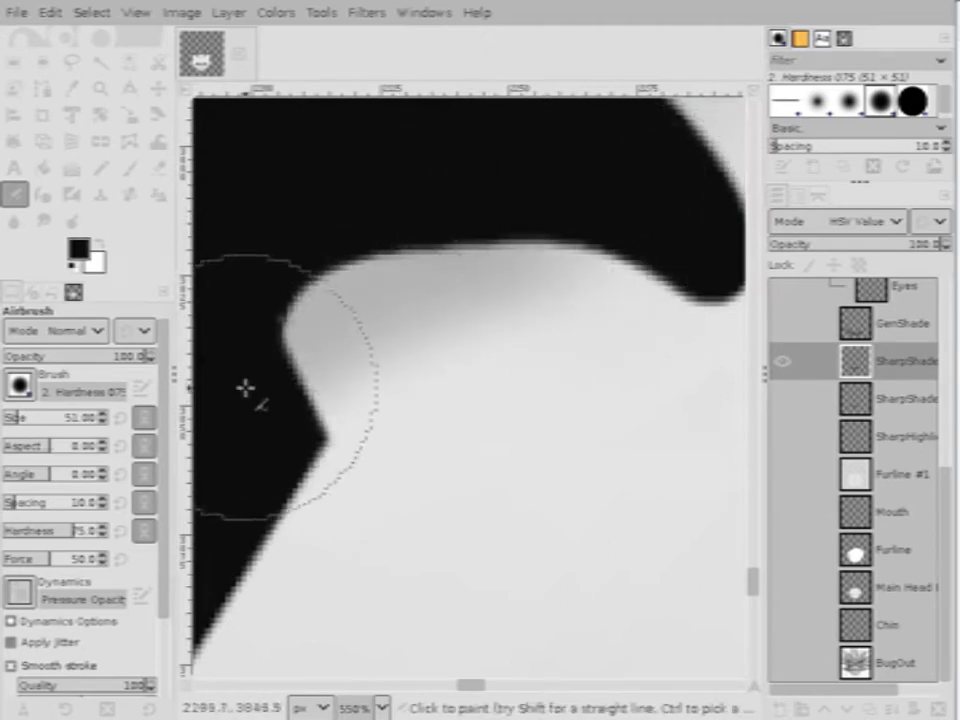
mouse_move(245, 388)
left_mouse_down()
mouse_move(278, 338)
mouse_move(442, 242)
mouse_move(583, 210)
mouse_move(645, 215)
mouse_move(308, 388)
mouse_move(281, 319)
mouse_move(290, 286)
mouse_move(604, 155)
left_mouse_up()
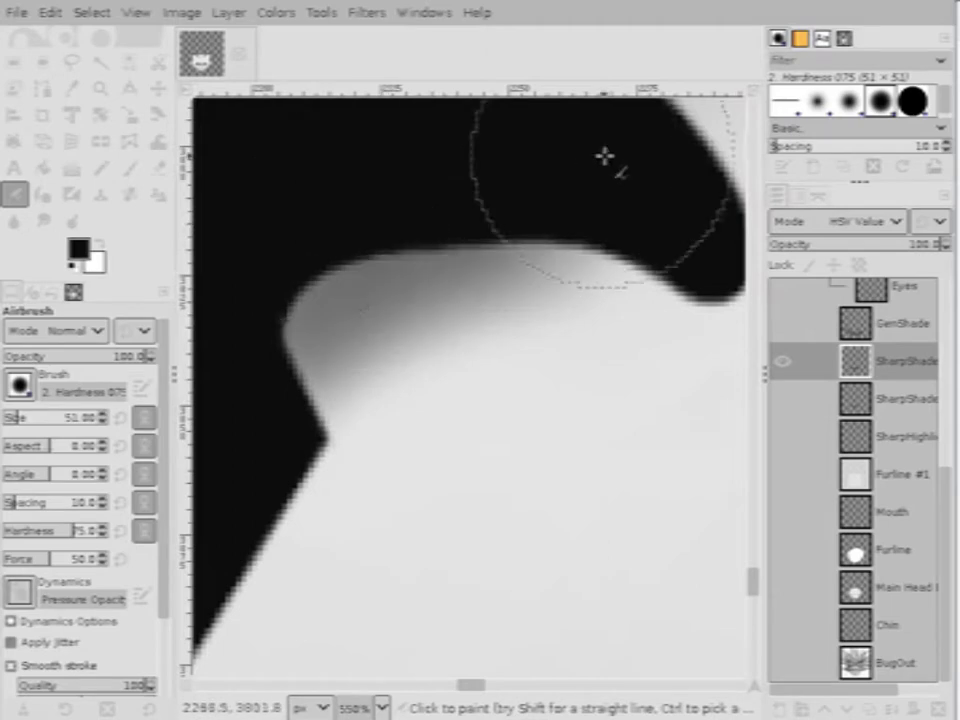
Rebuild the shading beneath the black nose arm and extend it along the left arm's underside
key("ctrl+z")
key("ctrl+z")
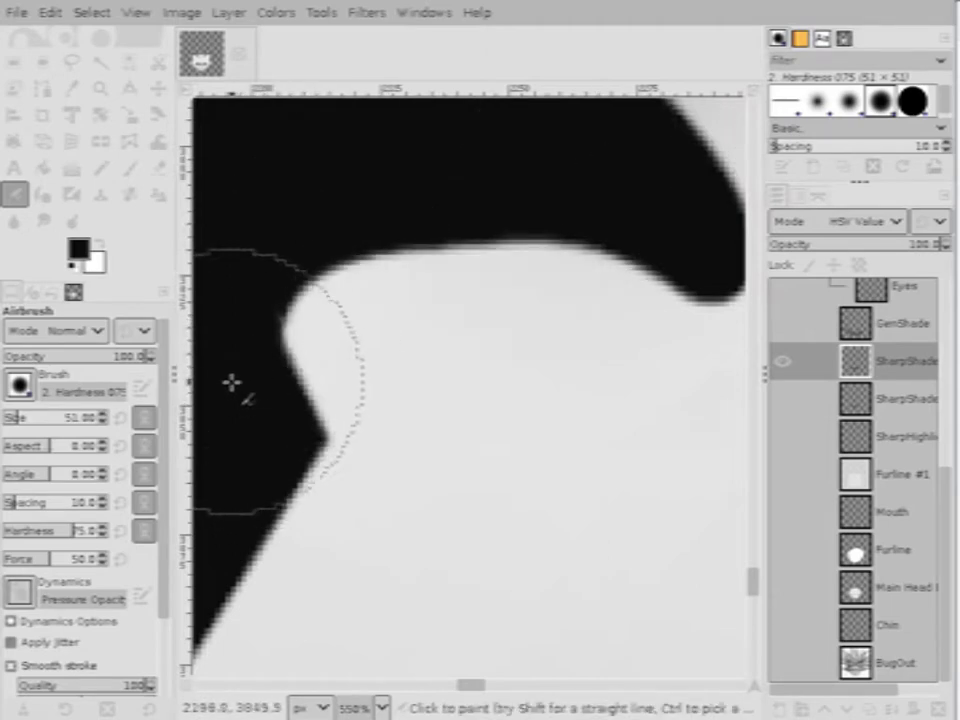
mouse_move(231, 382)
left_mouse_down()
mouse_move(250, 357)
mouse_move(355, 272)
mouse_move(437, 231)
mouse_move(515, 208)
mouse_move(669, 199)
left_mouse_up()
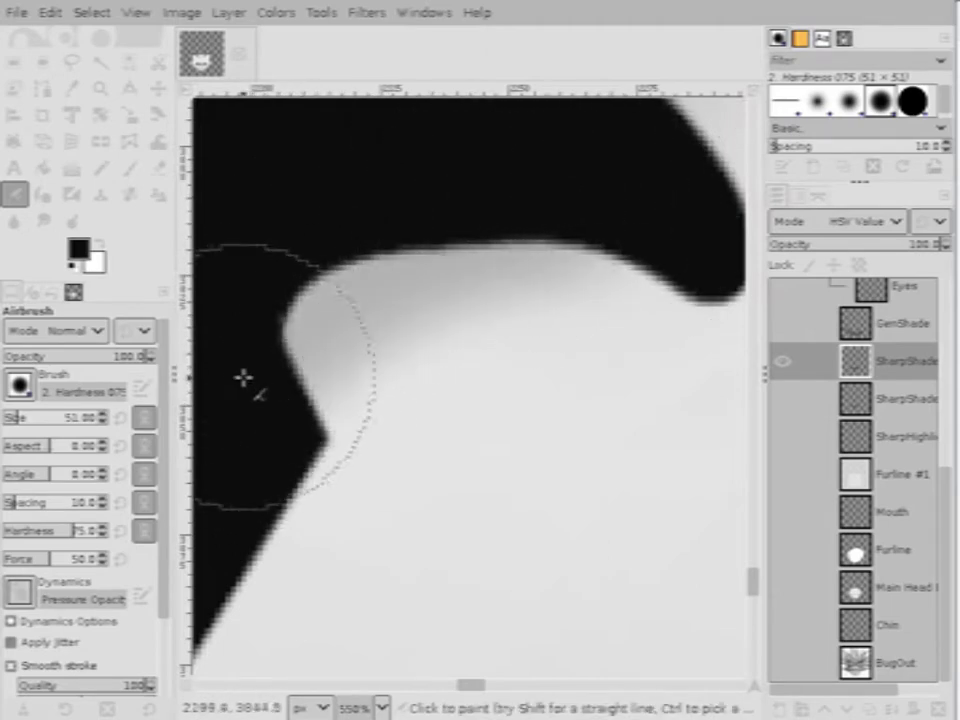
mouse_move(243, 377)
left_mouse_down()
mouse_move(293, 287)
mouse_move(427, 190)
mouse_move(510, 178)
mouse_move(647, 197)
left_mouse_up()
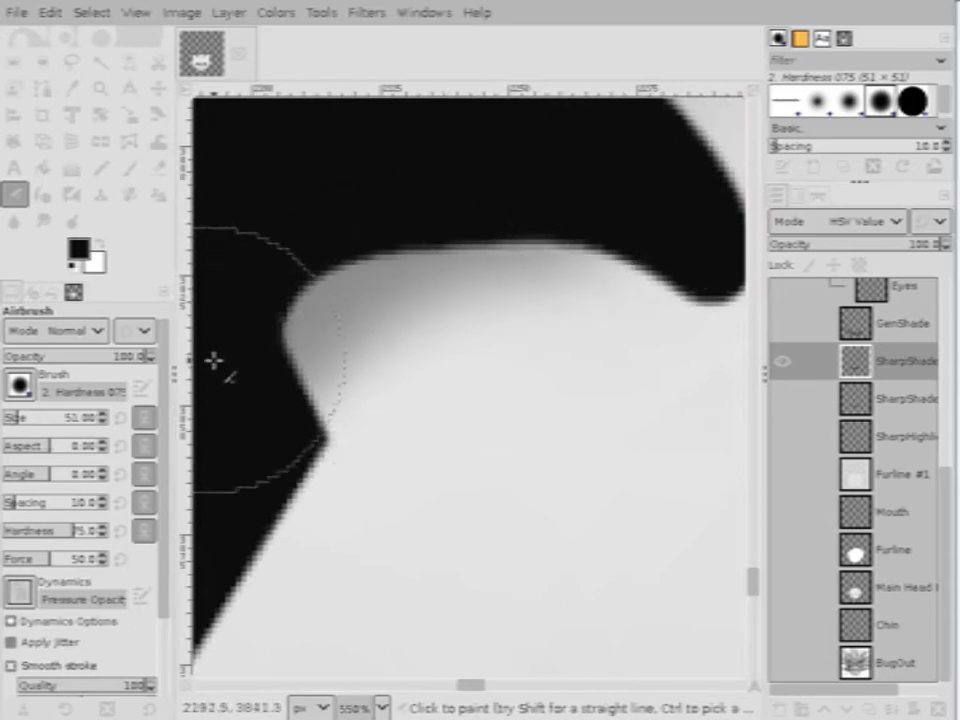
mouse_move(214, 361)
left_mouse_down()
mouse_move(411, 198)
mouse_move(532, 157)
mouse_move(587, 171)
left_mouse_up()
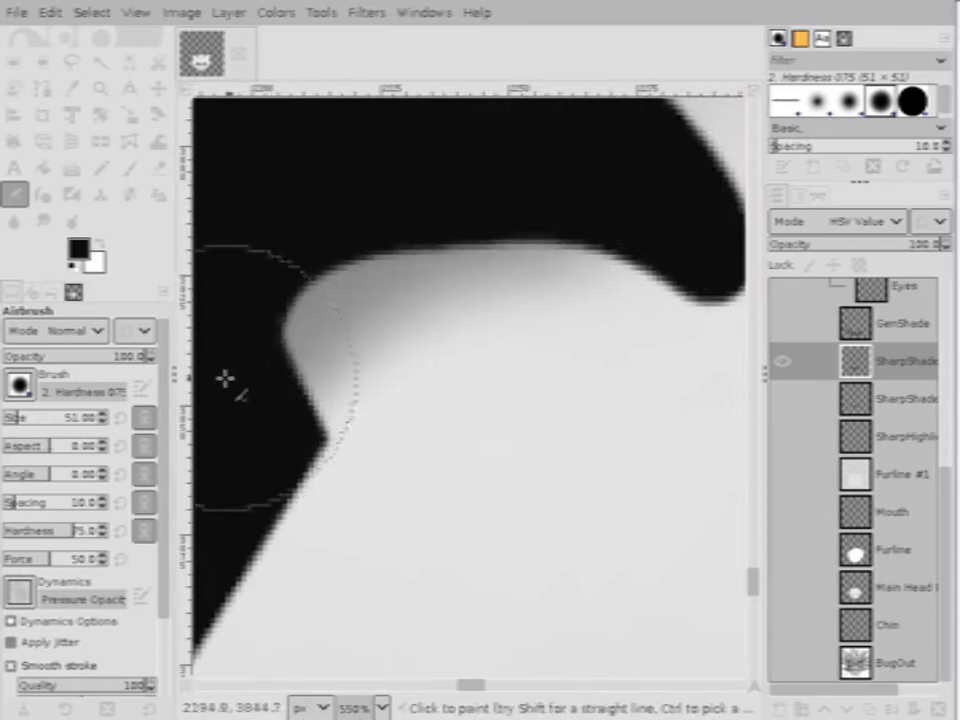
mouse_move(225, 378)
left_mouse_down()
mouse_move(195, 382)
mouse_move(343, 253)
mouse_move(516, 177)
mouse_move(612, 174)
left_mouse_up()
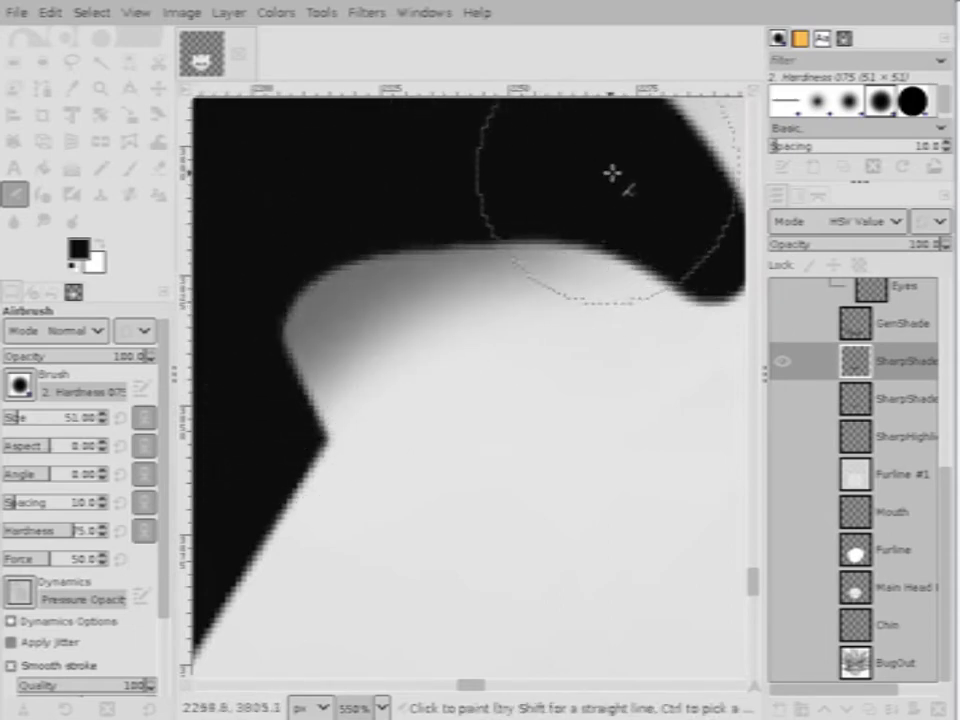
mouse_move(242, 336)
left_mouse_down()
mouse_move(314, 259)
mouse_move(681, 154)
left_mouse_up()
scroll(600, 279, "down", 5)
scroll(553, 300, "up", 5)
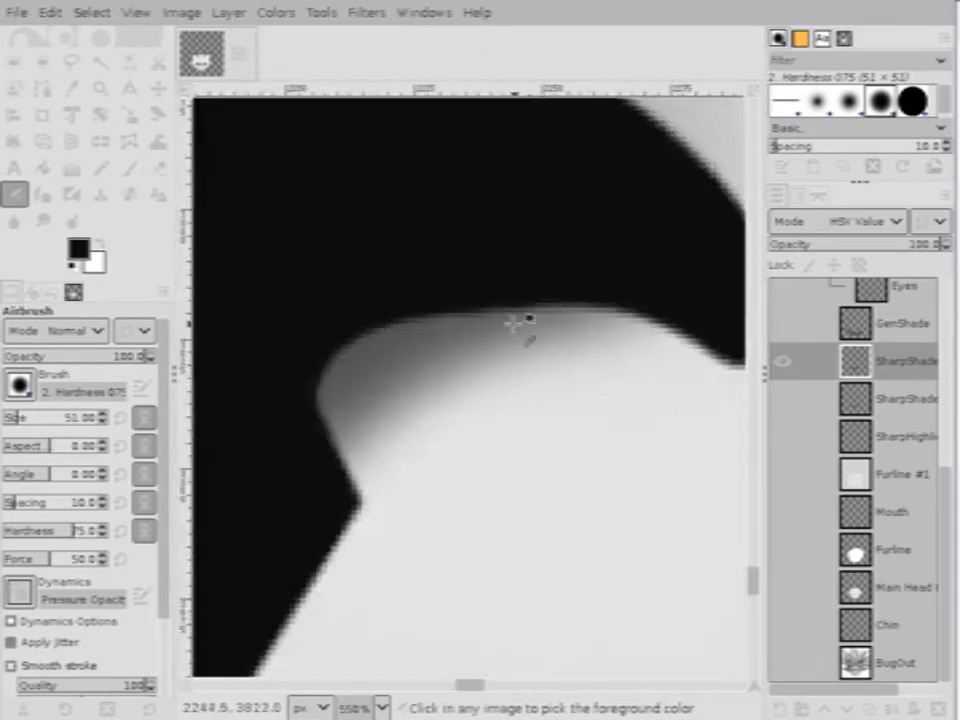
scroll(513, 323, "down", 5)
scroll(482, 360, "up", 5)
scroll(510, 326, "down", 5)
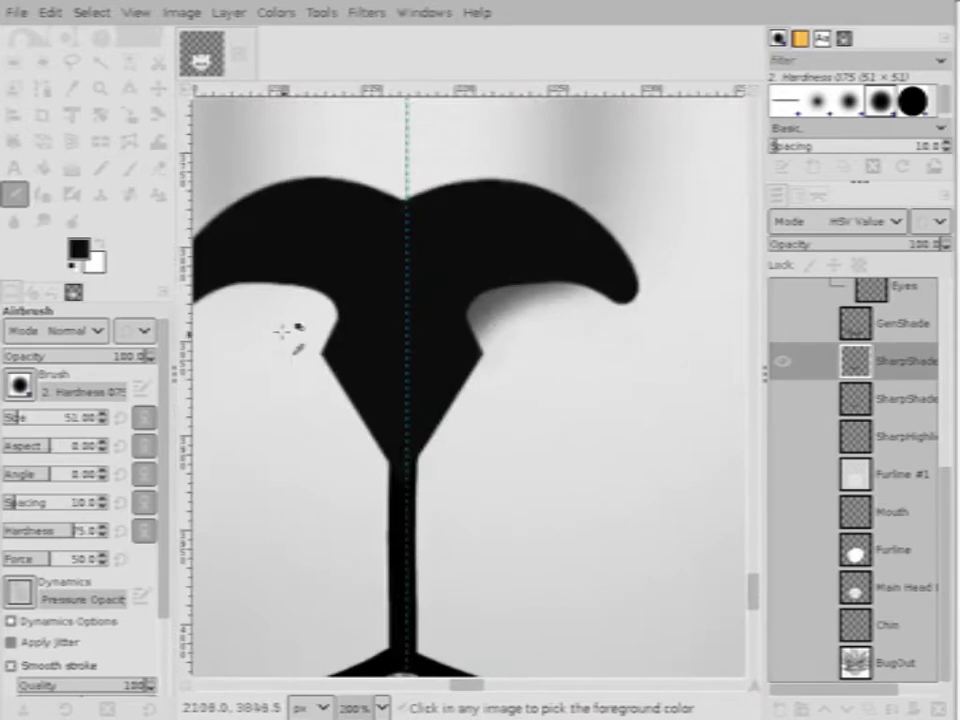
scroll(283, 330, "up", 5)
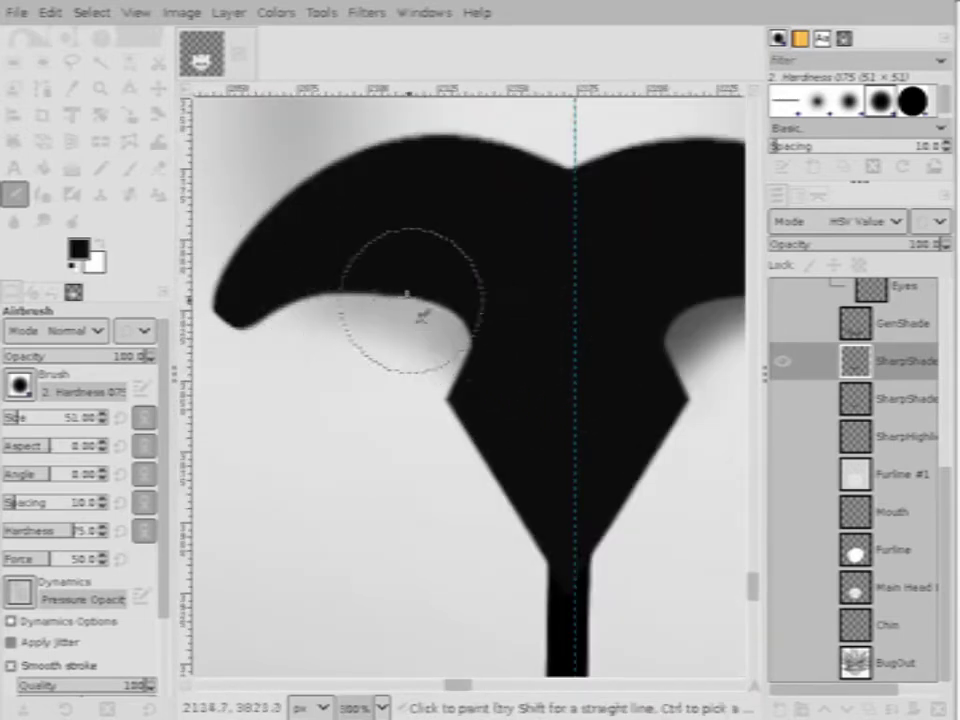
left_click_drag(406, 294, 231, 270)
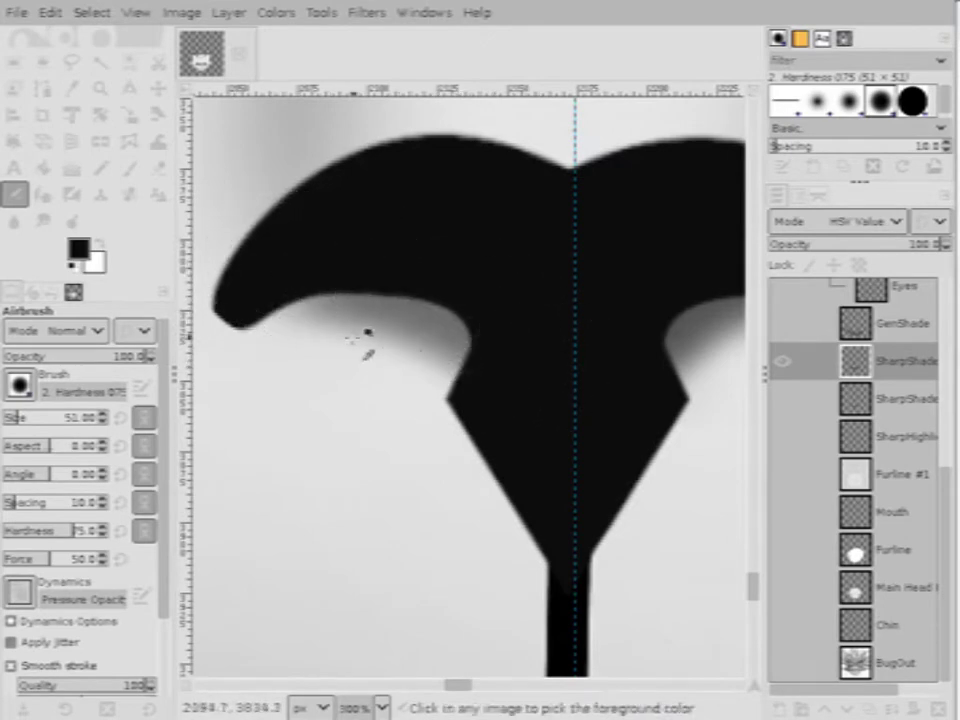
scroll(367, 336, "down", 4)
scroll(416, 315, "up", 4)
scroll(463, 364, "down", 2)
scroll(336, 377, "up", 1)
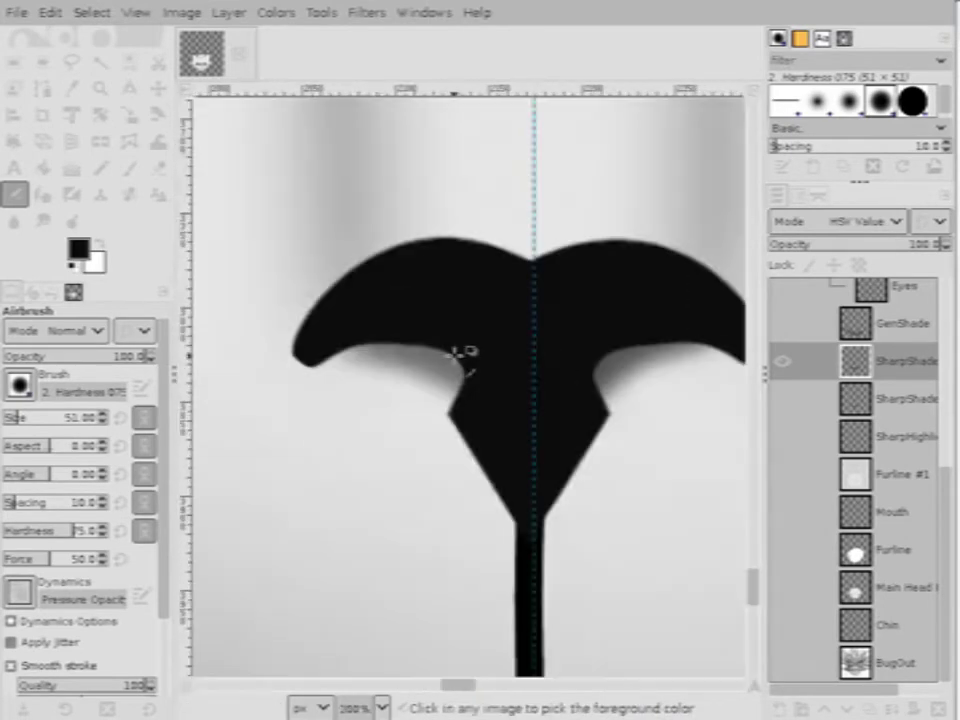
scroll(440, 352, "up", 5)
left_click(43, 219)
scroll(390, 297, "down", 3)
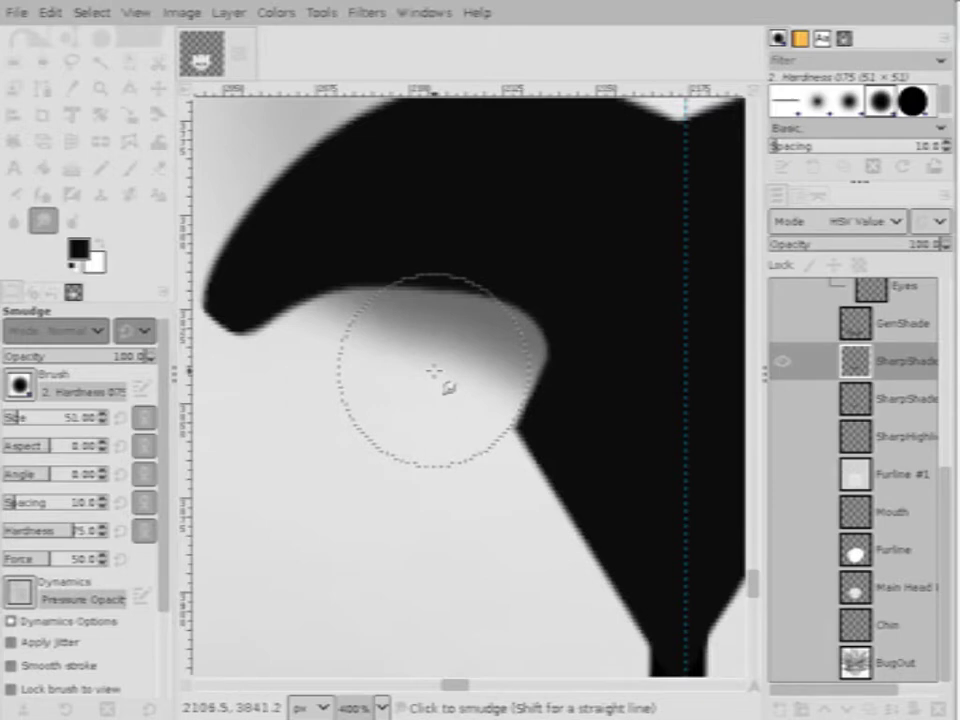
scroll(439, 375, "down", 3)
scroll(516, 376, "up", 3)
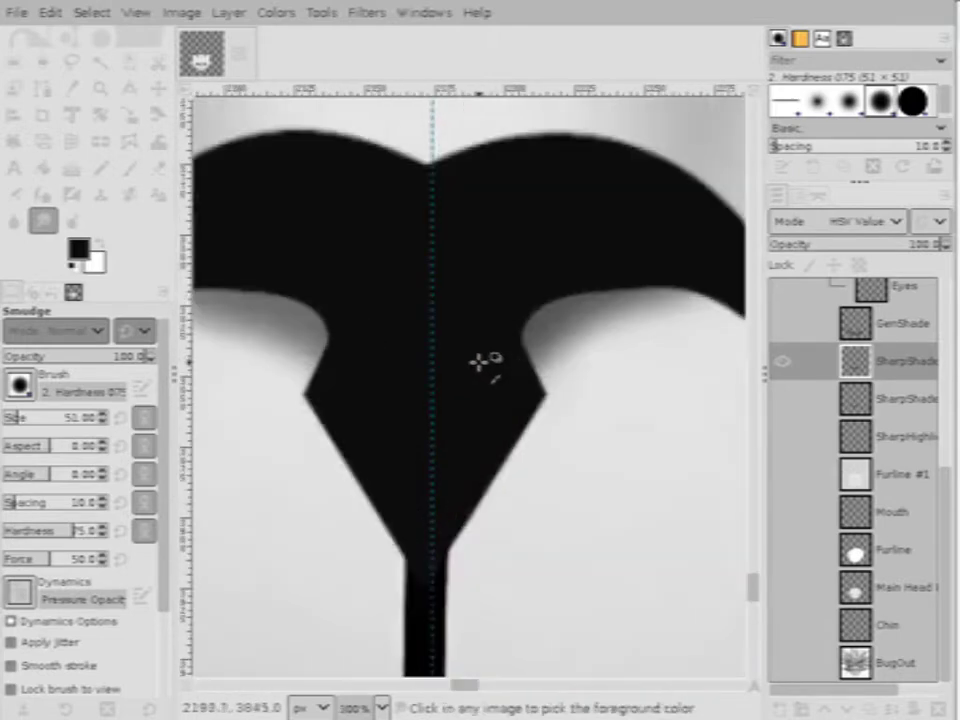
scroll(480, 360, "down", 3)
scroll(491, 366, "up", 3)
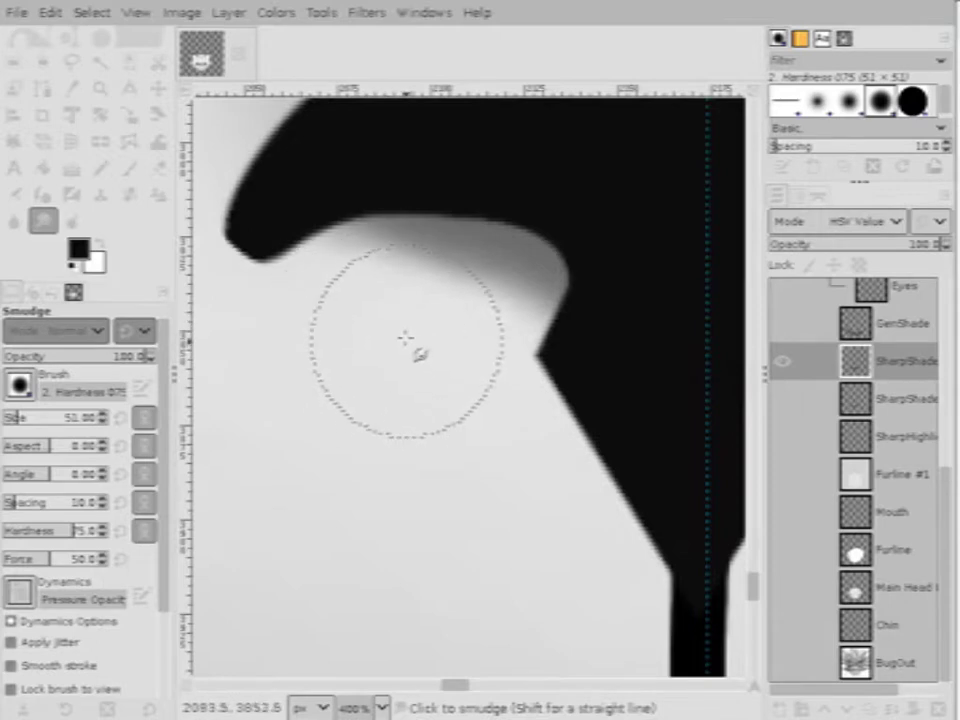
scroll(336, 379, "down", 3)
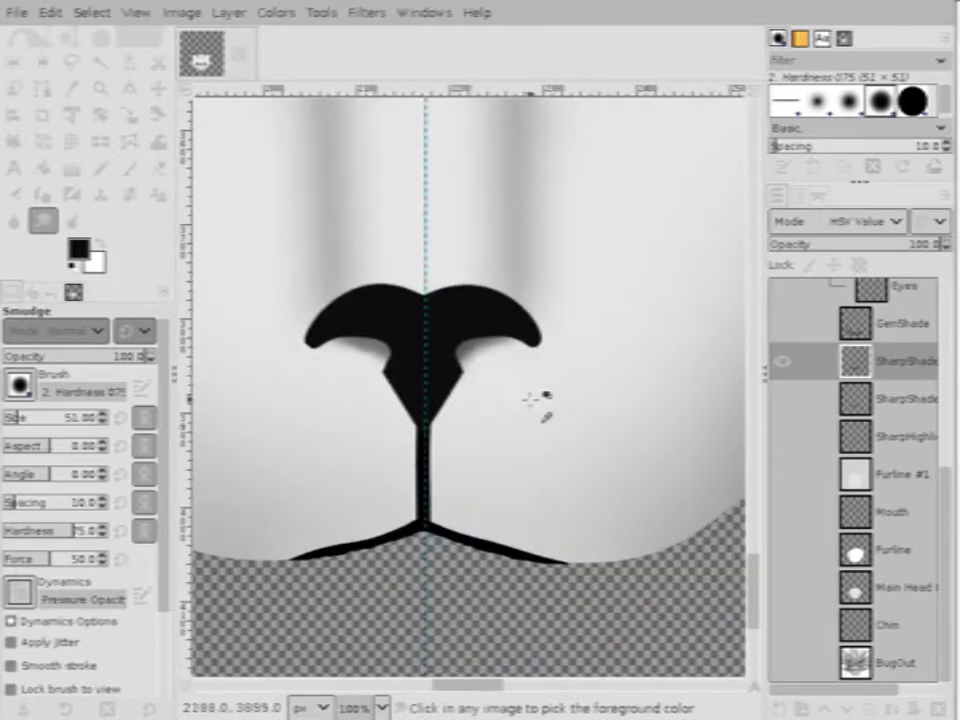
scroll(419, 390, "down", 4)
scroll(450, 400, "up", 4)
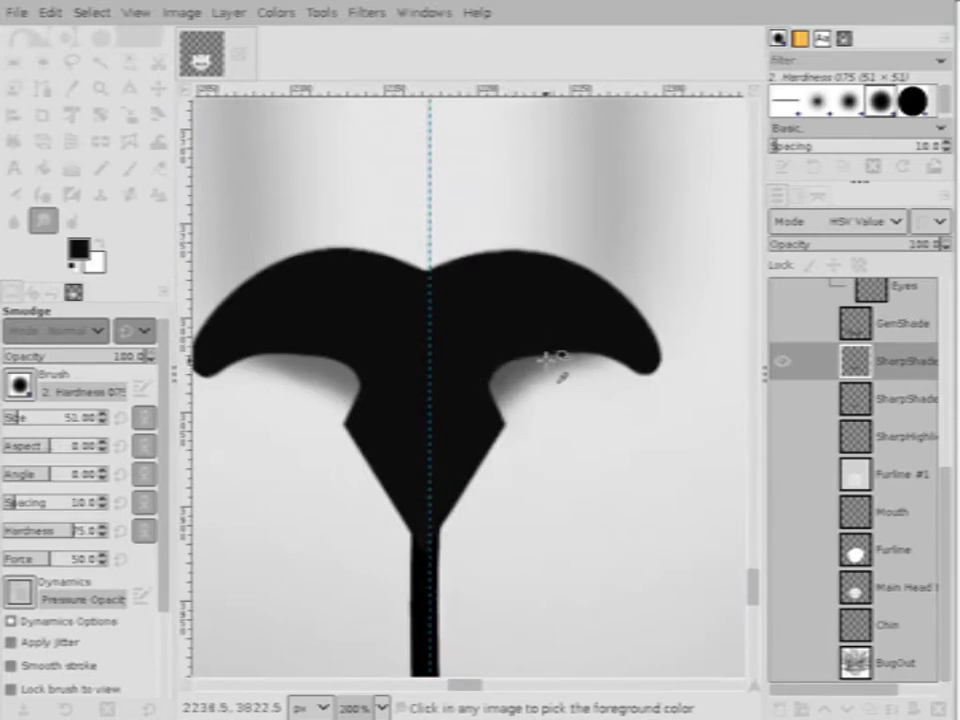
scroll(543, 358, "down", 5)
scroll(553, 342, "up", 4)
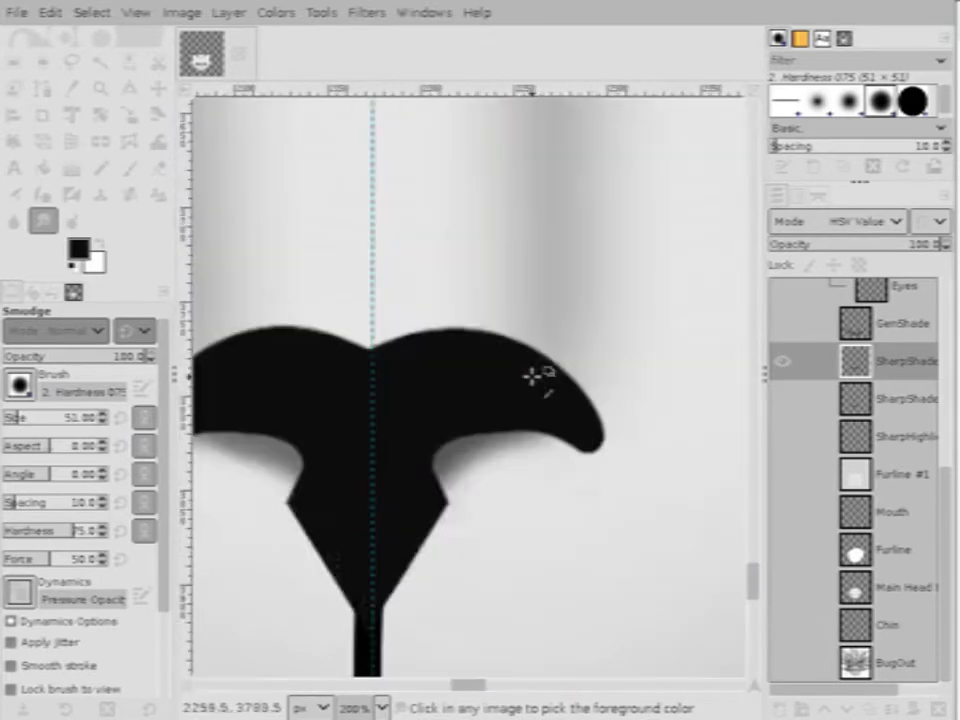
scroll(531, 377, "down", 2)
scroll(531, 380, "up", 2)
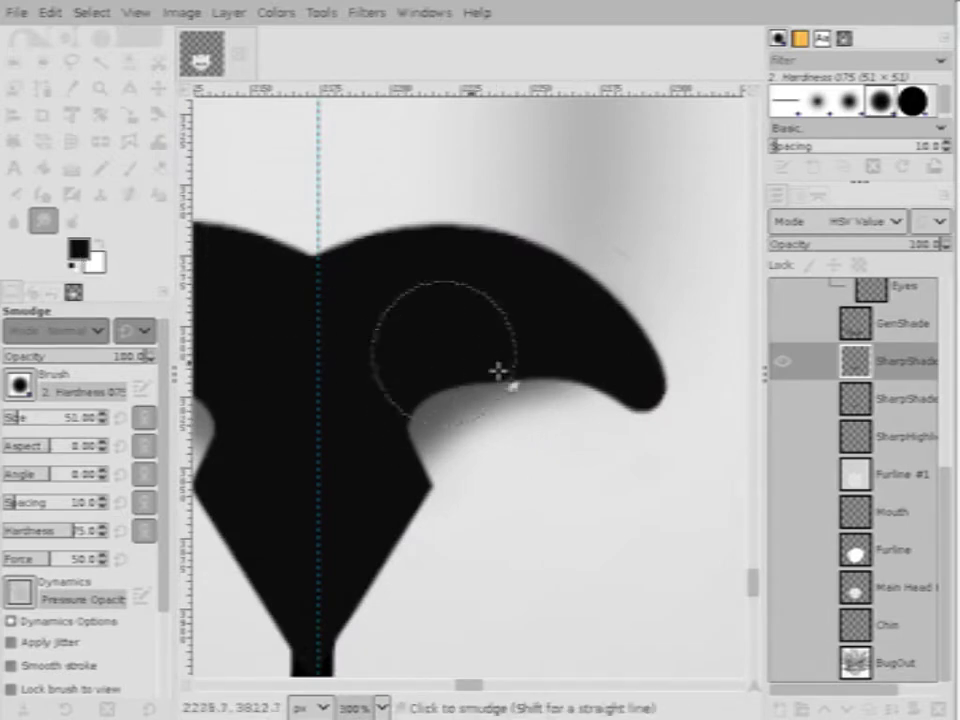
scroll(625, 400, "down", 5)
scroll(579, 396, "up", 4)
scroll(611, 390, "down", 3)
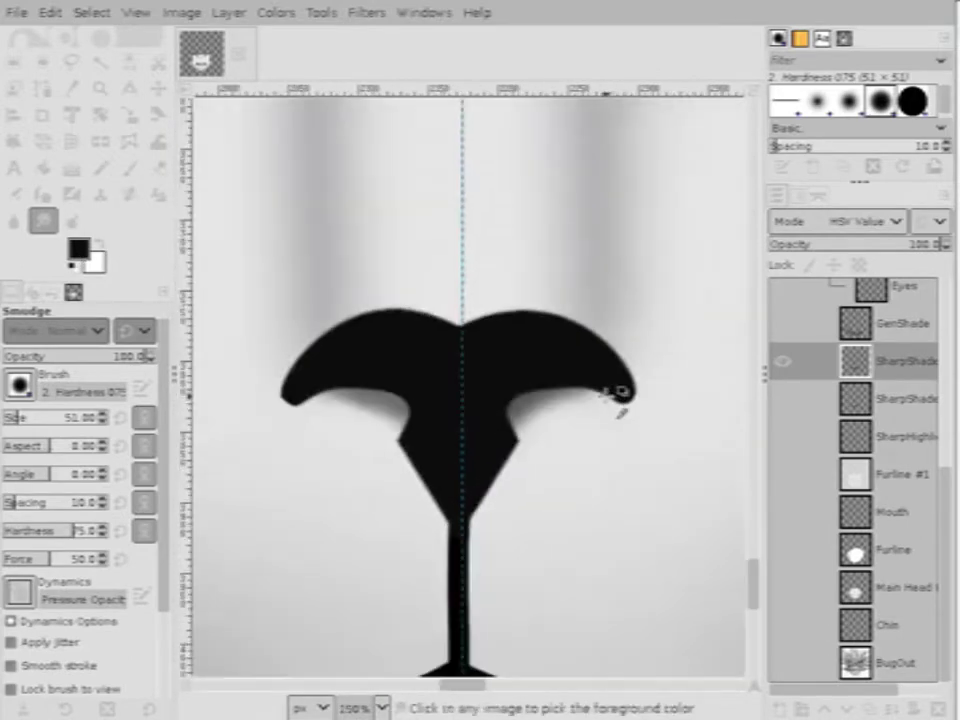
scroll(531, 403, "up", 2)
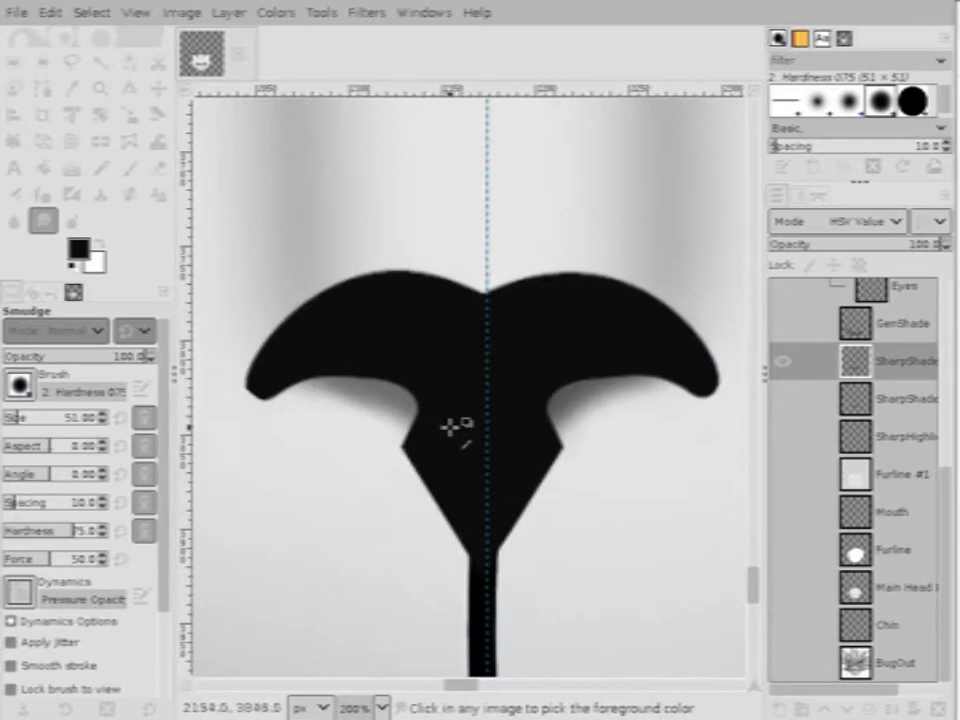
scroll(450, 427, "down", 4)
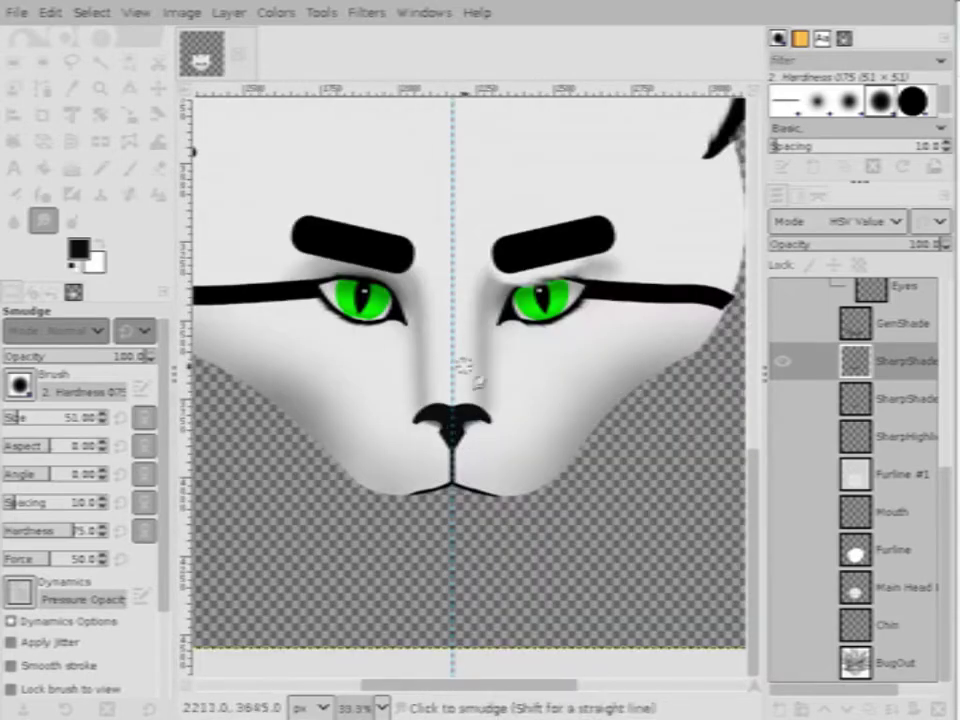
Toggle the visibility of the layer over the upper lashes and make the Eyes layer active
scroll(461, 368, "up", 3)
scroll(467, 381, "down", 2)
scroll(318, 278, "up", 2)
scroll(314, 275, "down", 2)
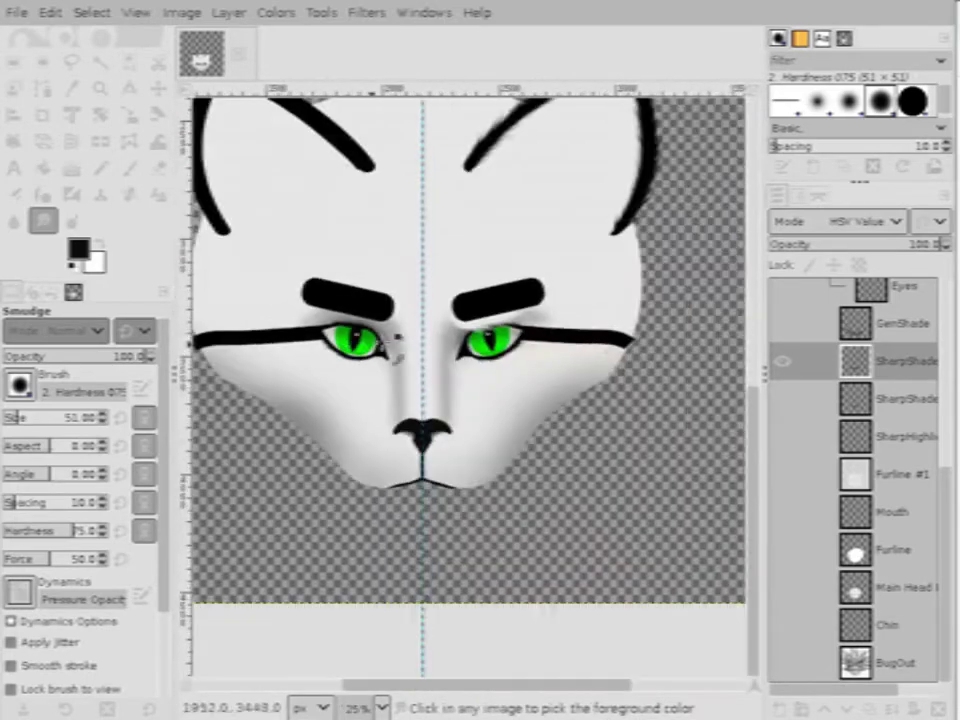
scroll(365, 340, "up", 7)
scroll(439, 354, "down", 2)
scroll(439, 344, "up", 2)
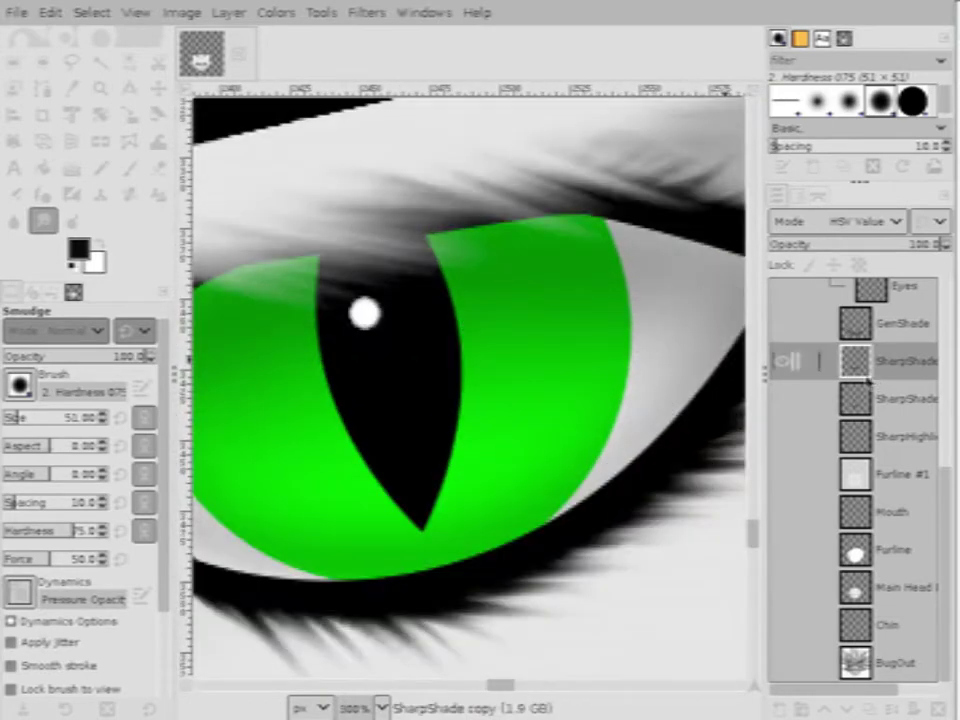
scroll(866, 380, "up", 5)
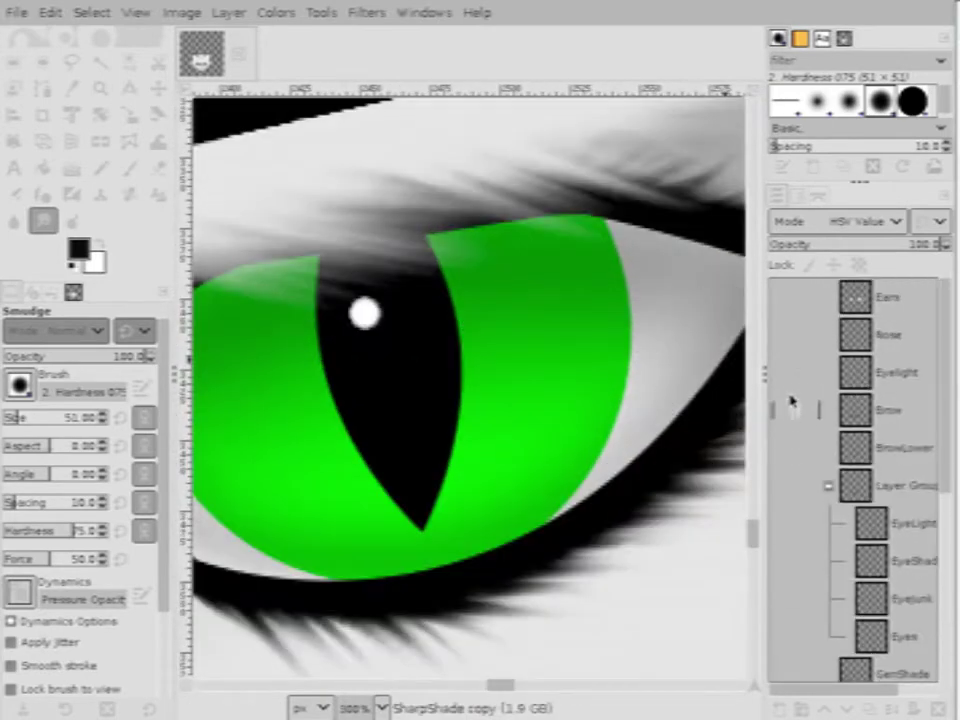
left_click(789, 450)
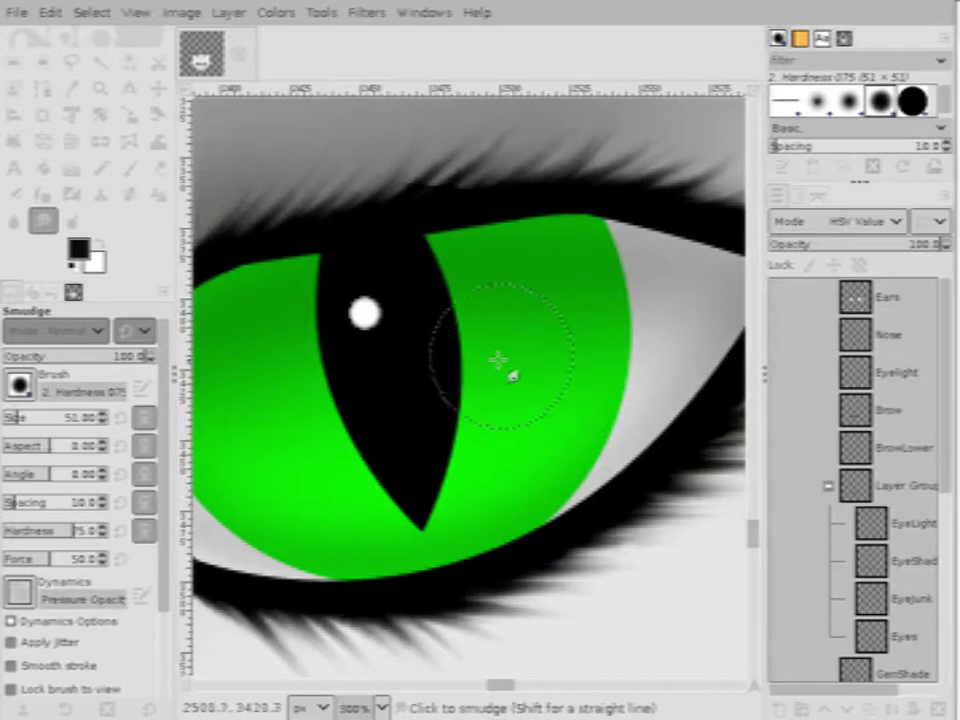
scroll(498, 360, "up", 1)
scroll(848, 478, "down", 5)
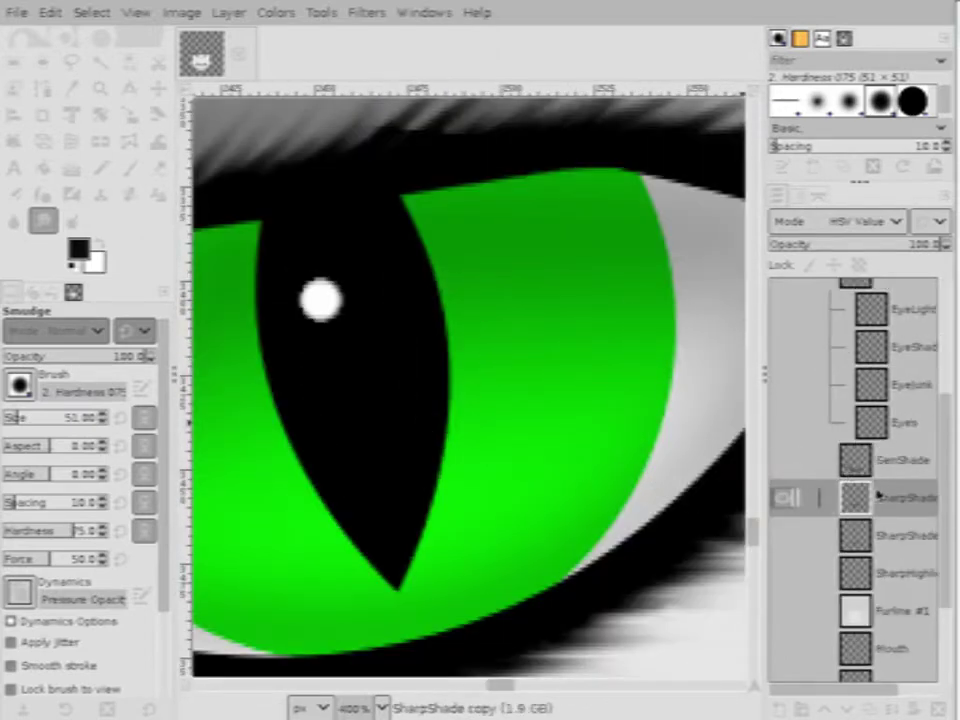
scroll(889, 477, "up", 2)
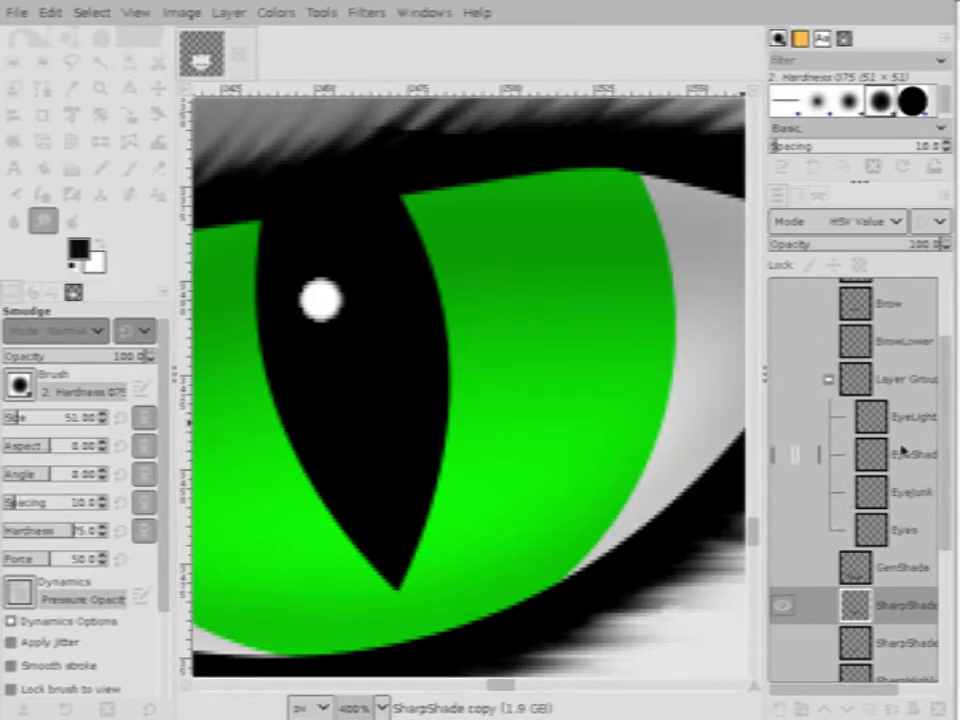
left_click(901, 540)
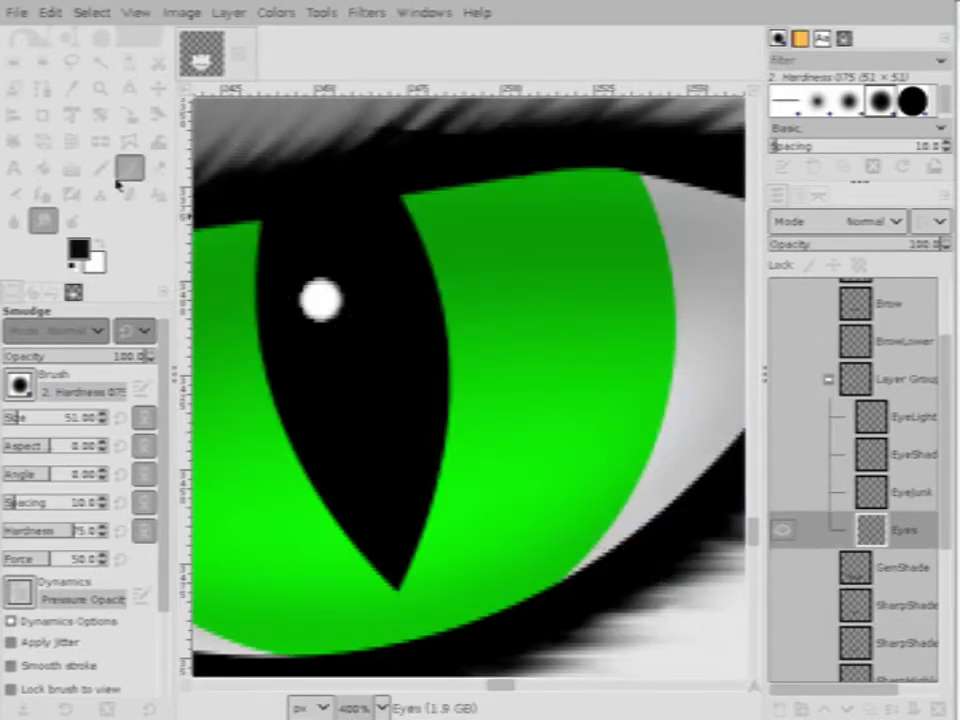
left_click(126, 172)
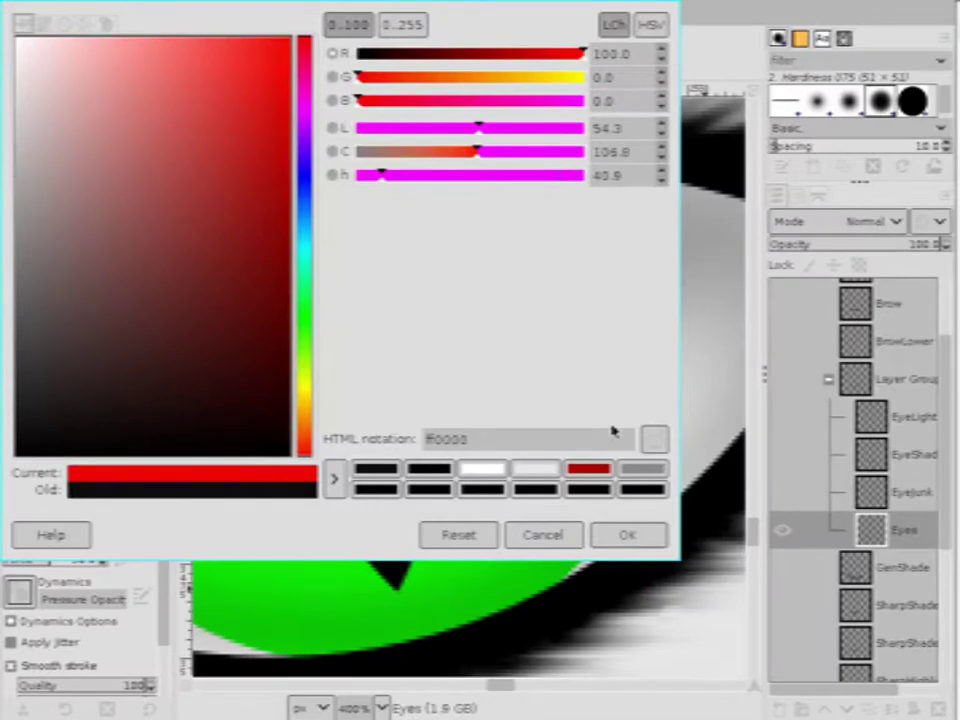
Darken the red painting colour slightly and confirm it
left_click_drag(238, 172, 317, 178)
left_click(621, 534)
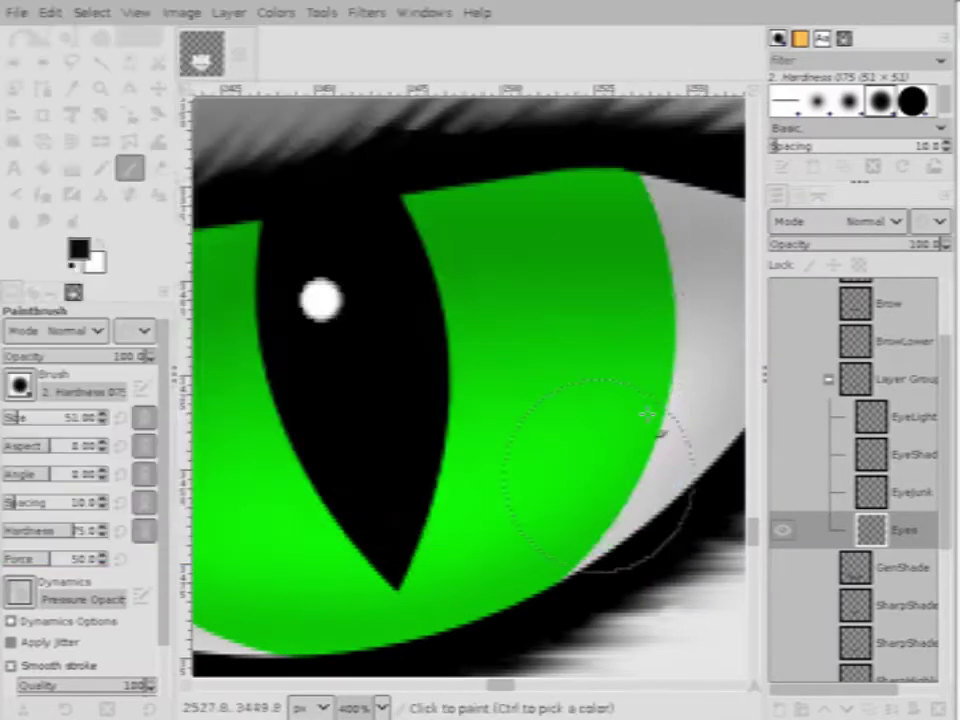
scroll(630, 440, "down", 3)
scroll(515, 400, "up", 2)
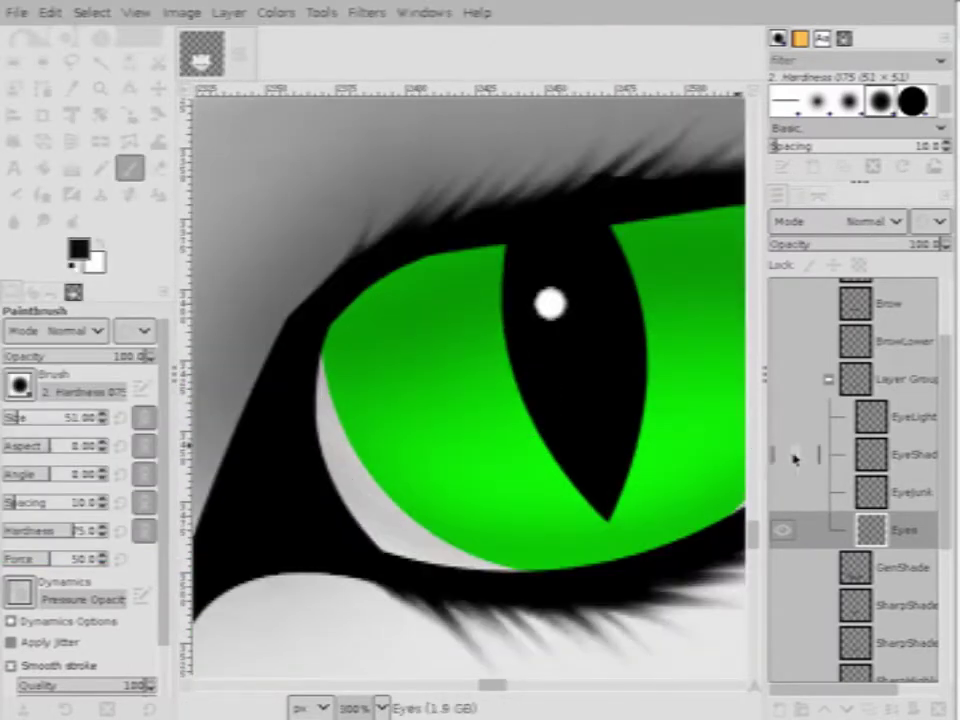
scroll(500, 400, "down", 3)
scroll(611, 418, "up", 2)
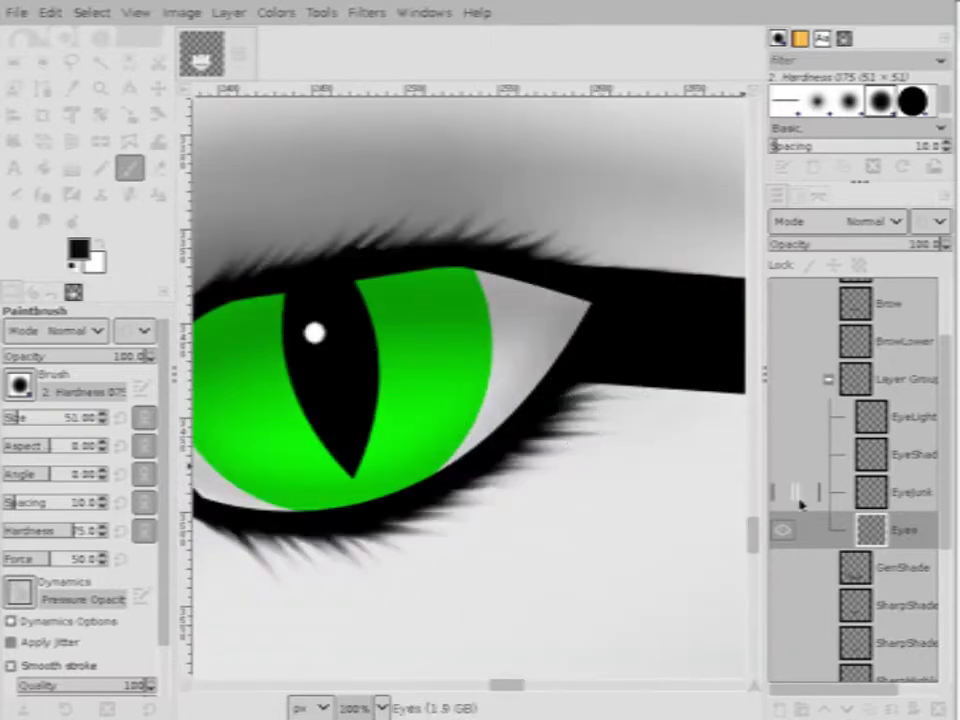
scroll(700, 440, "down", 5)
scroll(600, 460, "up", 6)
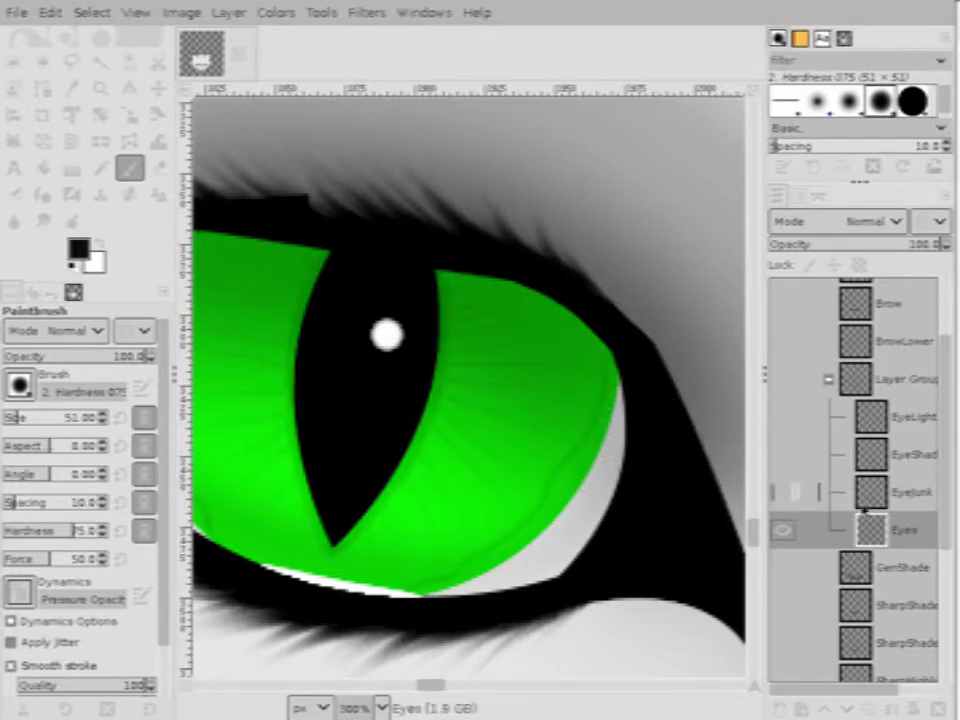
Show the Eyejunk layer, make it active, and set its blend mode to Normal
left_click(782, 492)
left_click(900, 492)
left_click(860, 221)
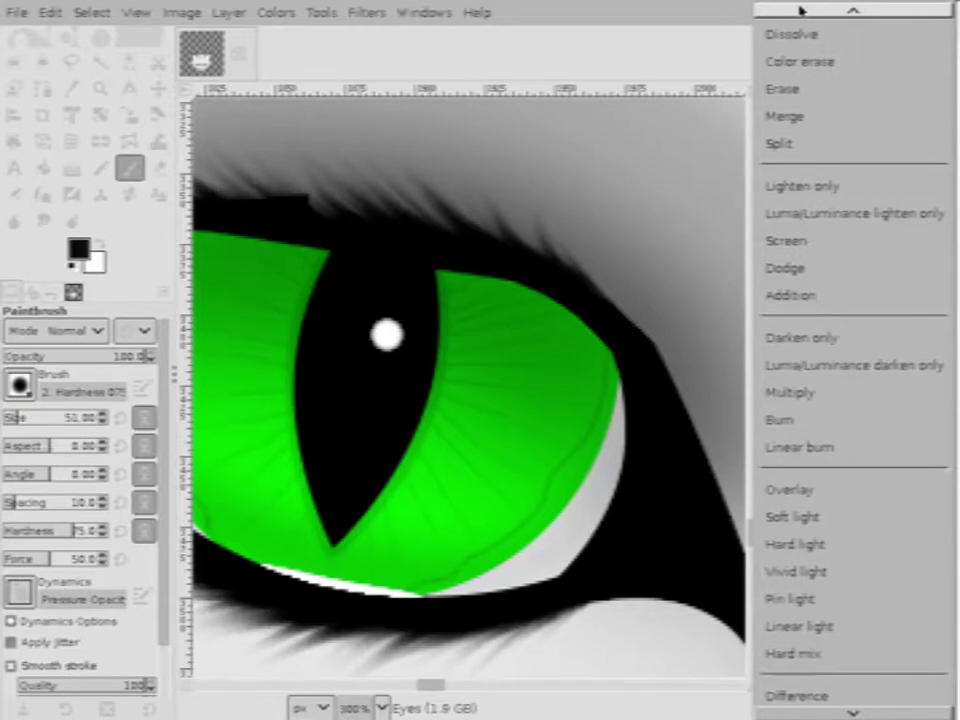
left_click(800, 32)
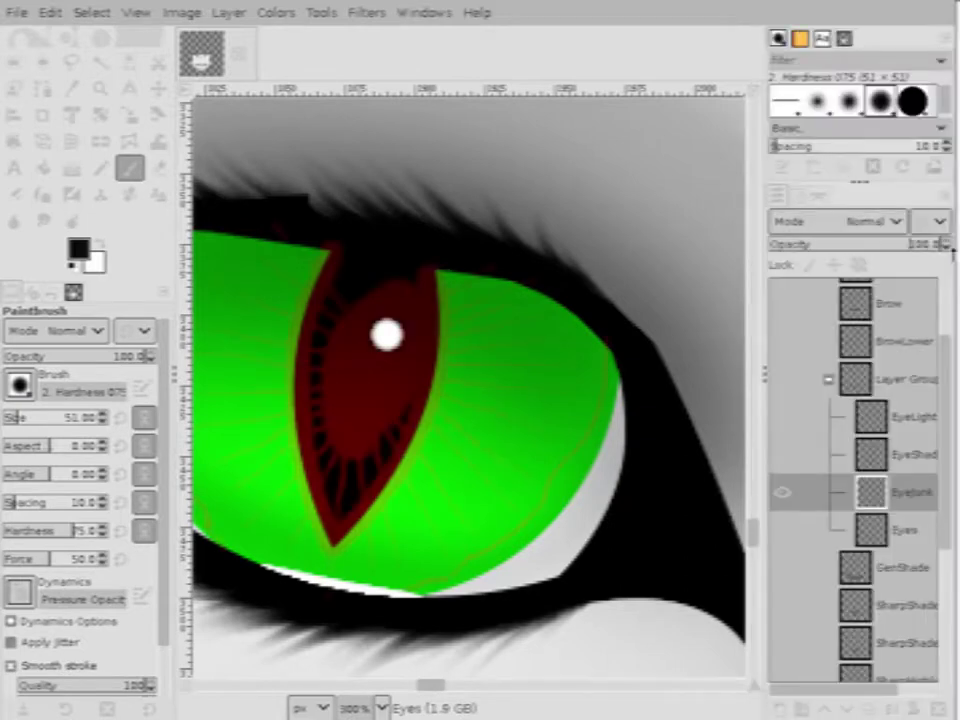
scroll(514, 489, "up", 5)
scroll(553, 467, "down", 5)
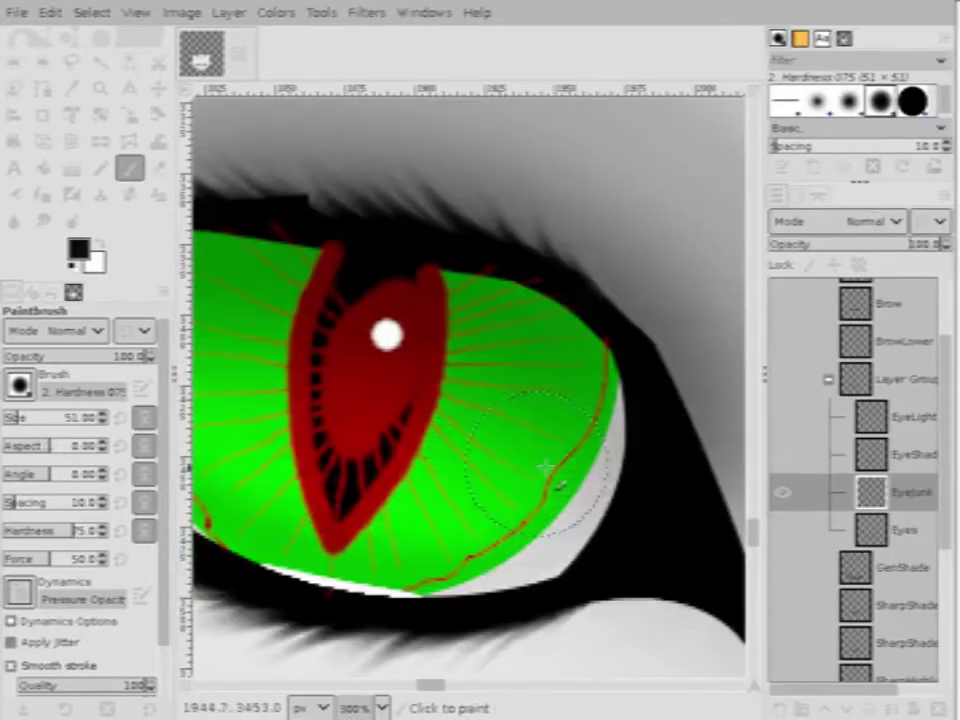
scroll(553, 480, "up", 5)
scroll(476, 416, "down", 3)
scroll(390, 361, "up", 5)
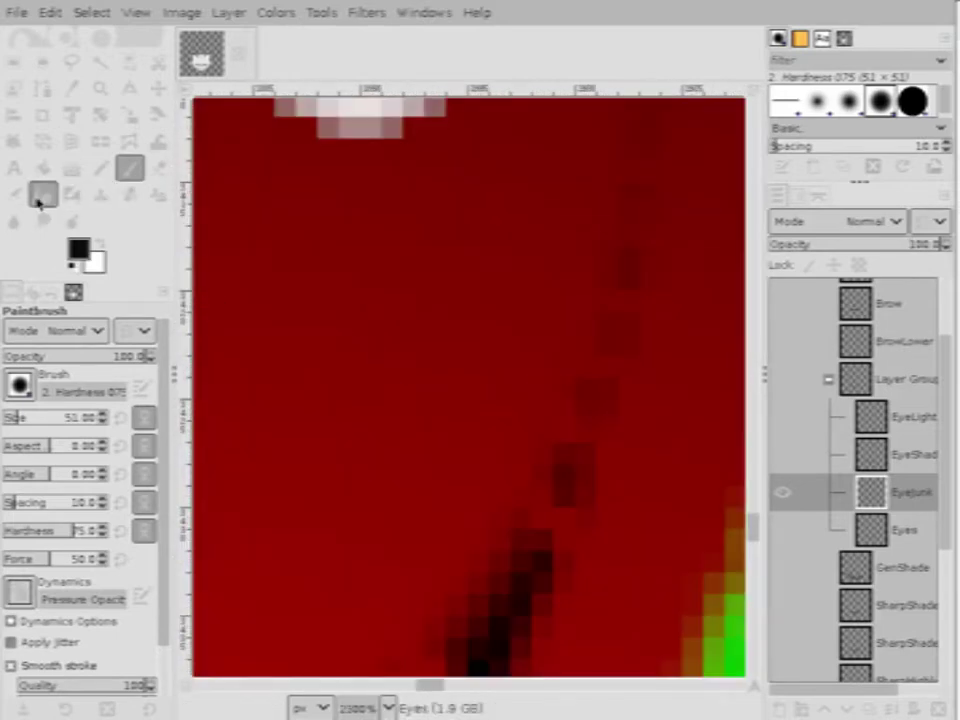
Sample the pupil's dark red as the painting colour with the Color Picker
left_click(42, 196)
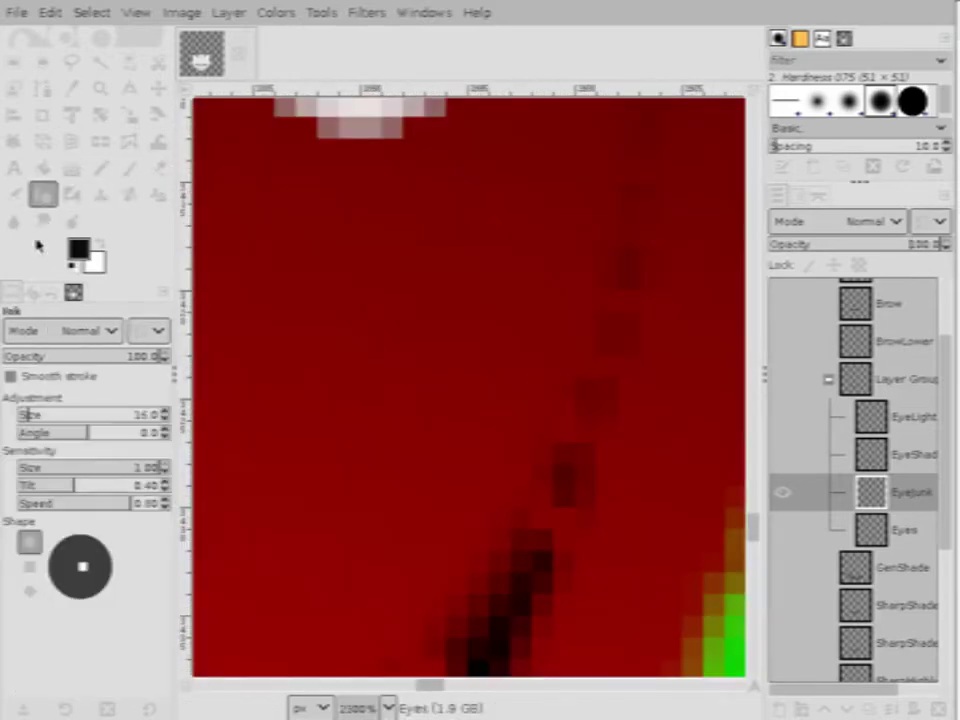
left_click(72, 90)
left_click(389, 338)
scroll(368, 338, "down", 7)
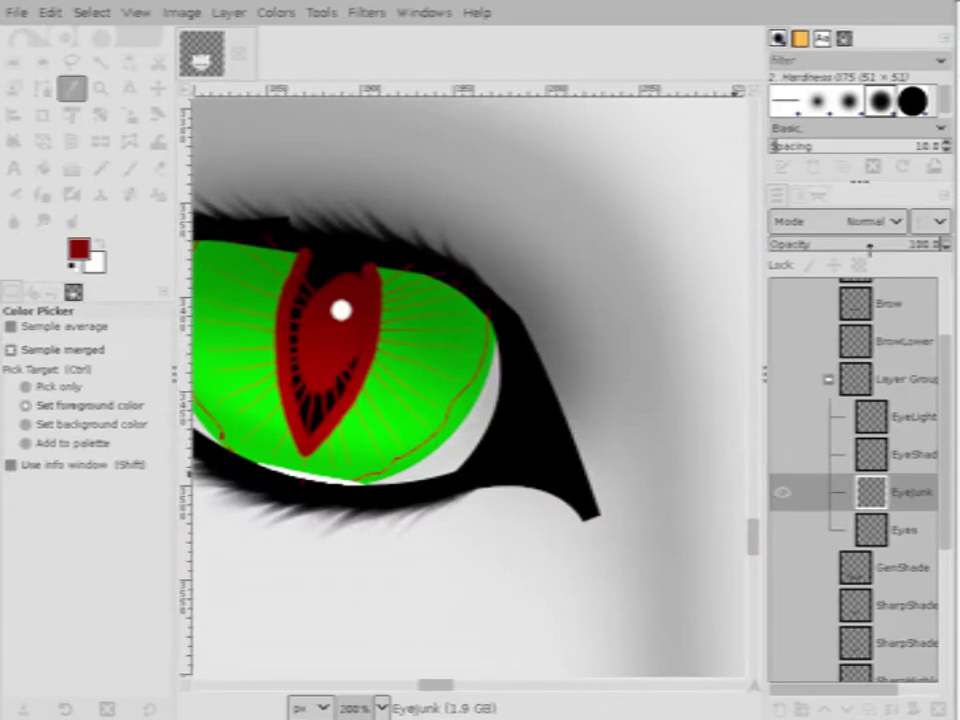
Set the Eyejunk layer to Multiply blending at 24.3 opacity, leaving faint veins
left_click(812, 198)
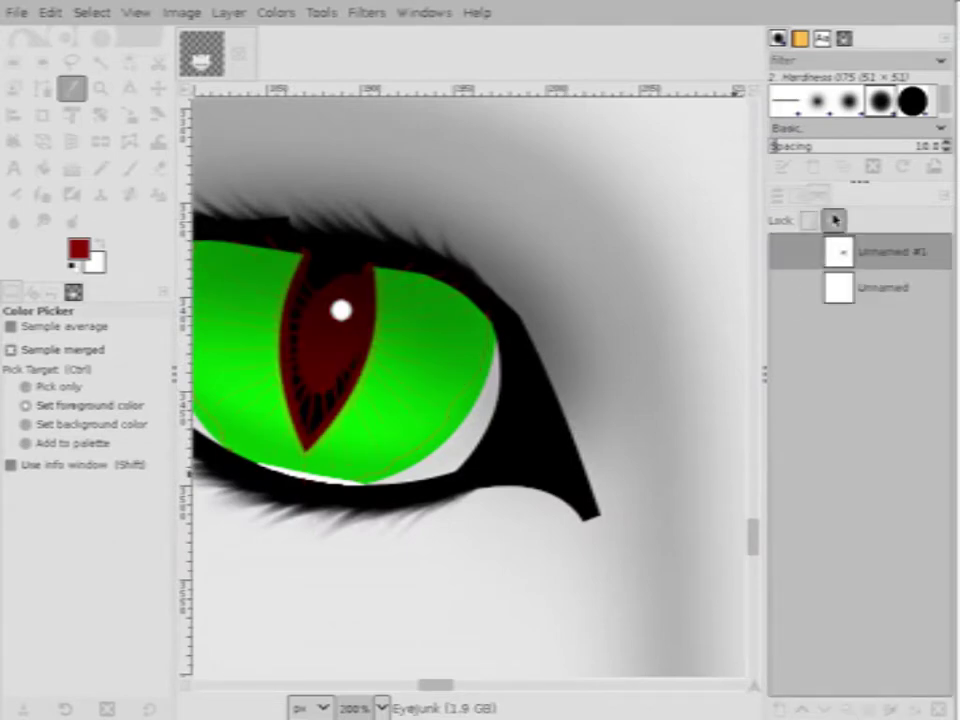
left_click(790, 200)
left_click(800, 220)
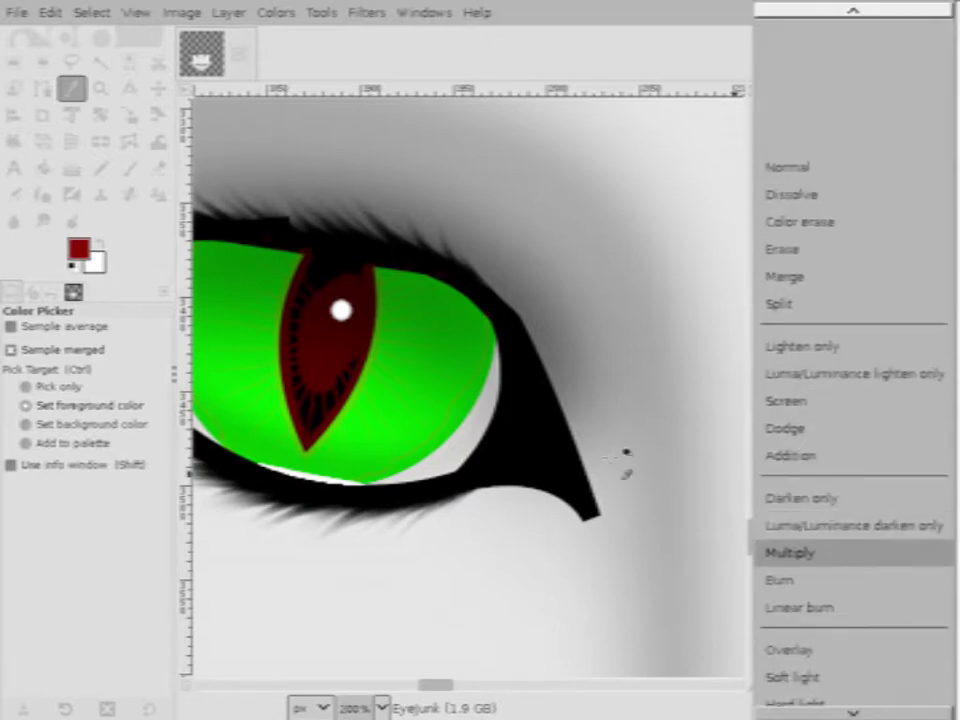
left_click(800, 551)
scroll(410, 278, "up", 5)
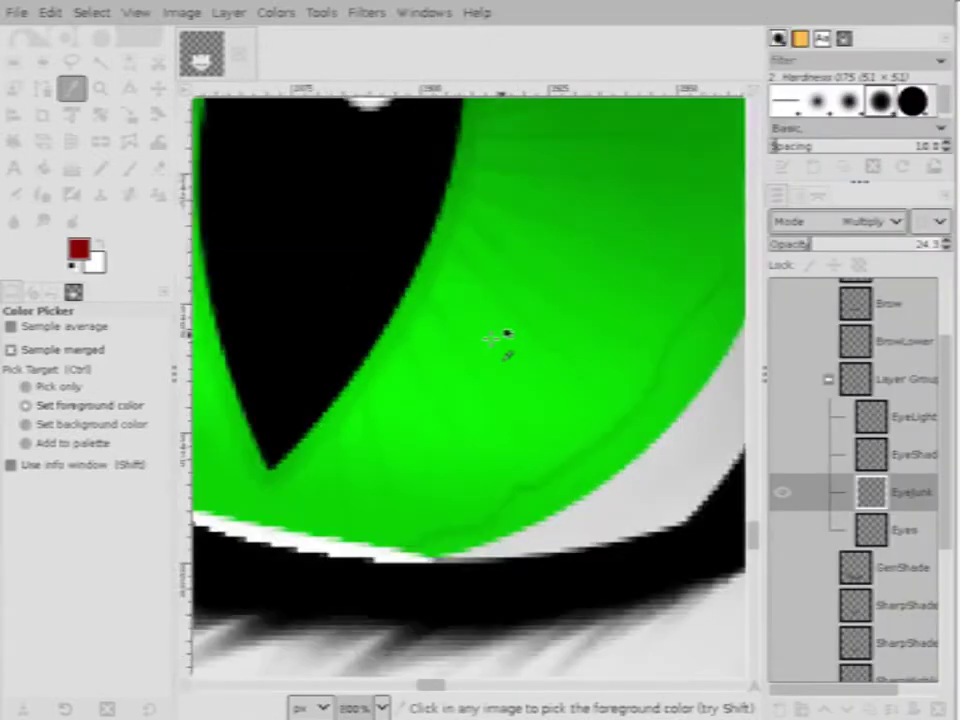
scroll(386, 379, "down", 2)
scroll(428, 487, "down", 3)
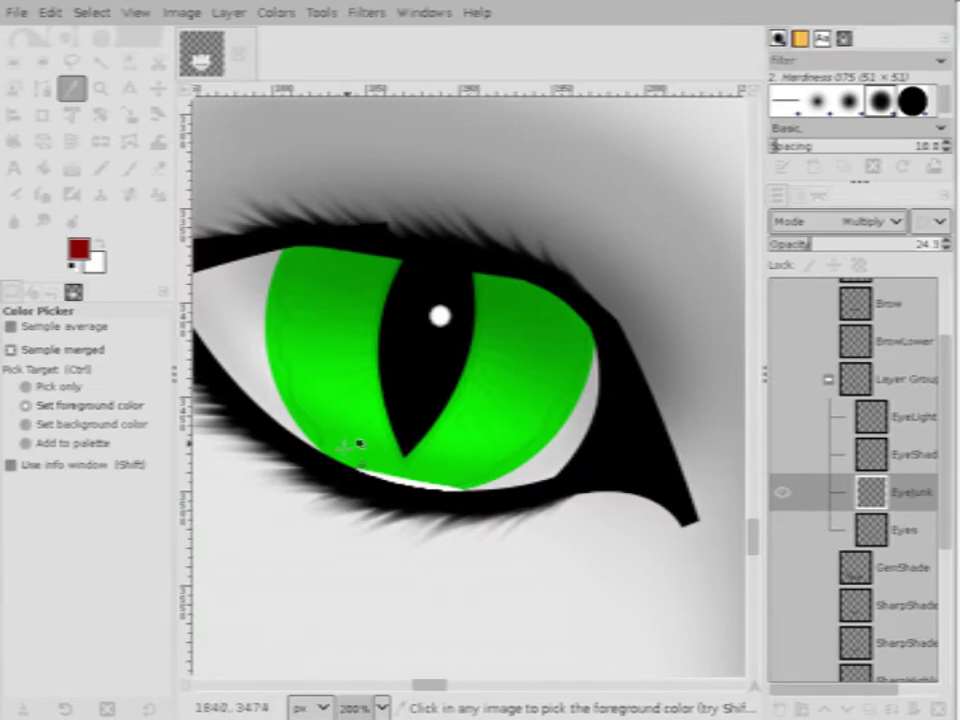
scroll(403, 405, "down", 4)
scroll(611, 381, "up", 3)
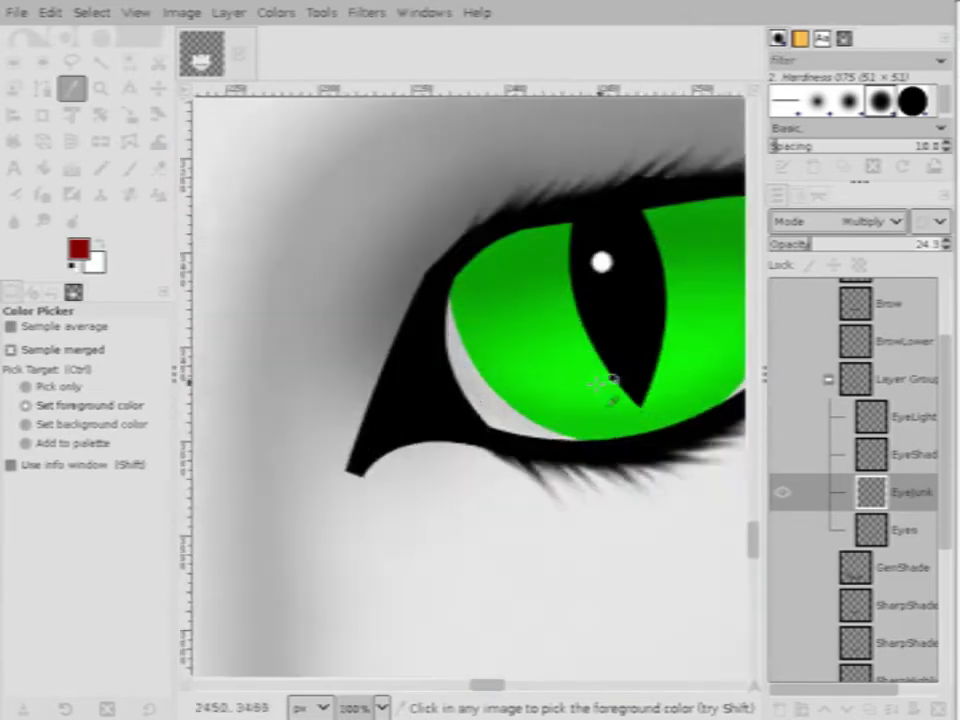
scroll(450, 386, "down", 2)
scroll(452, 400, "up", 4)
scroll(450, 400, "up", 1)
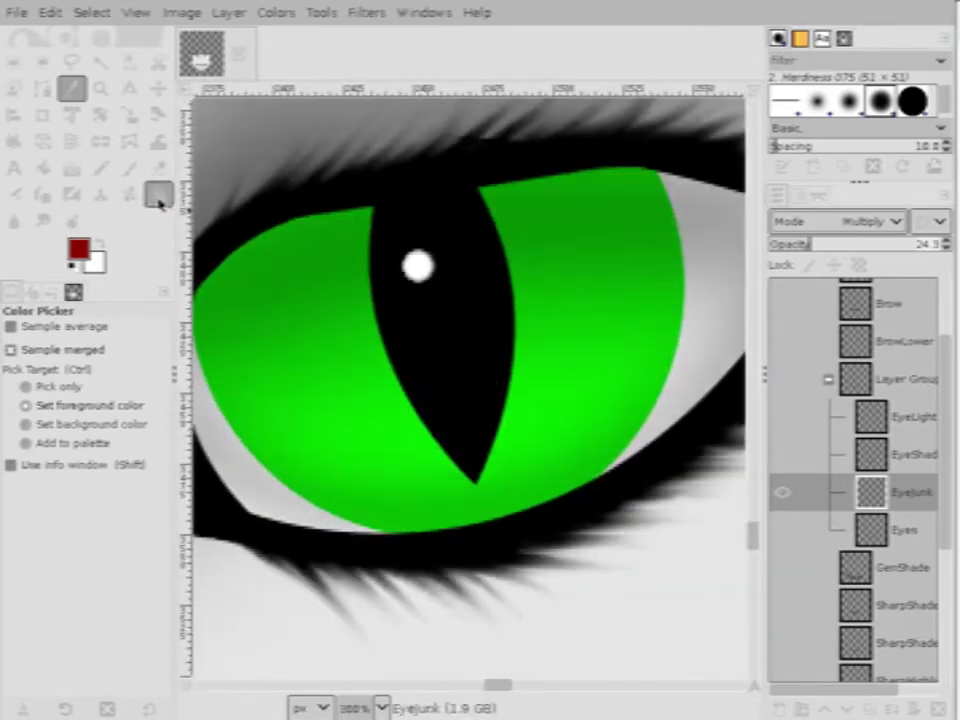
left_click(130, 167)
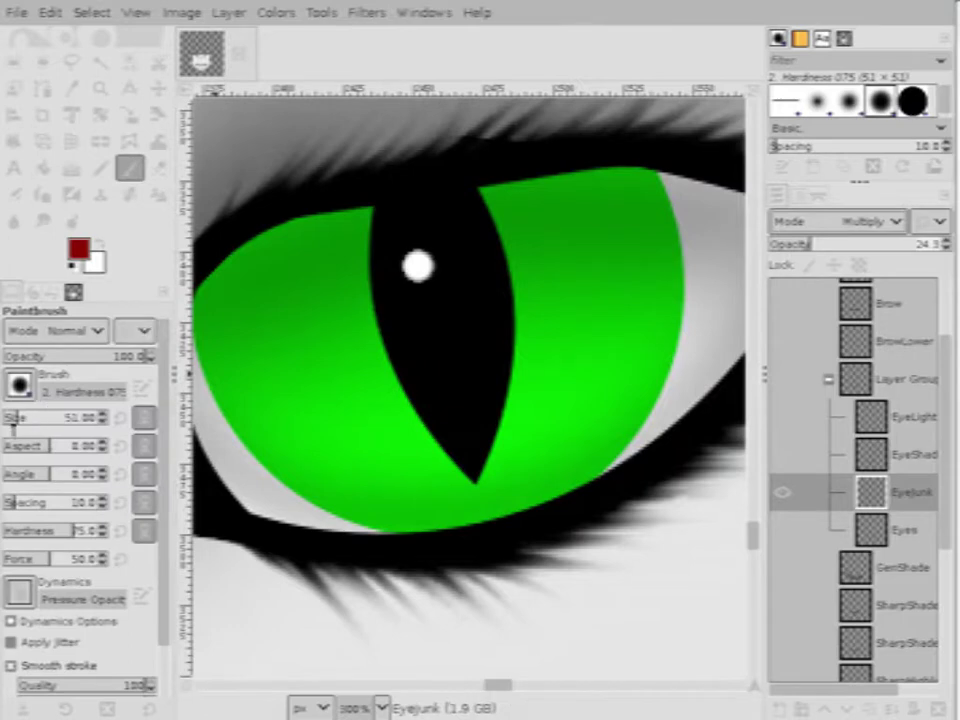
Paint two faint dark strokes down the pupil's left edge with a size 11 brush on Eyejunk
scroll(476, 467, "up", 2)
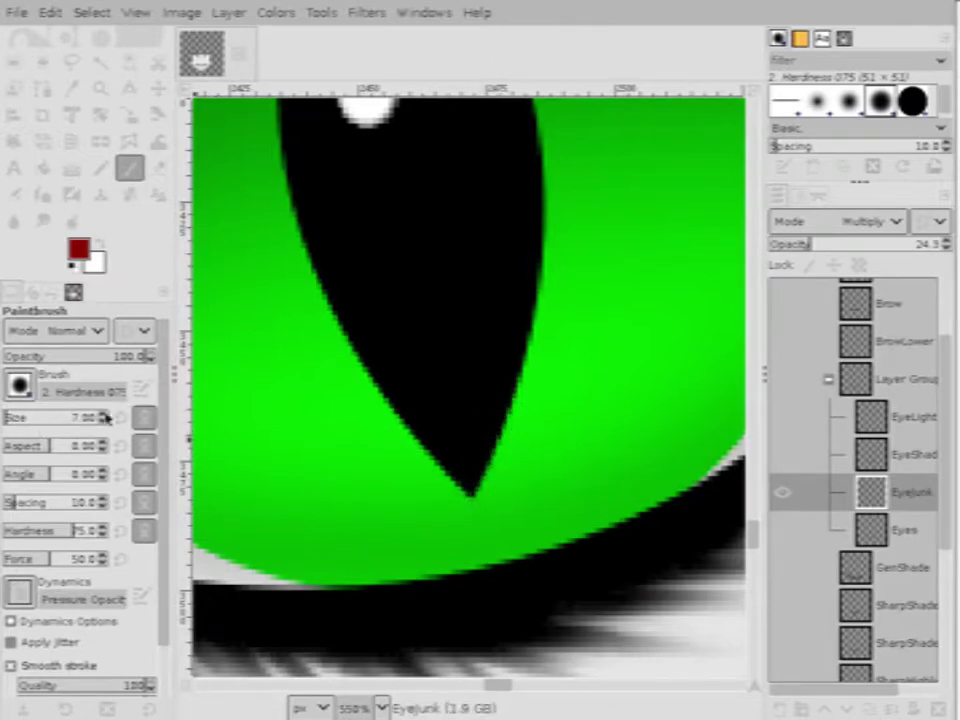
scroll(102, 418, "up", 3)
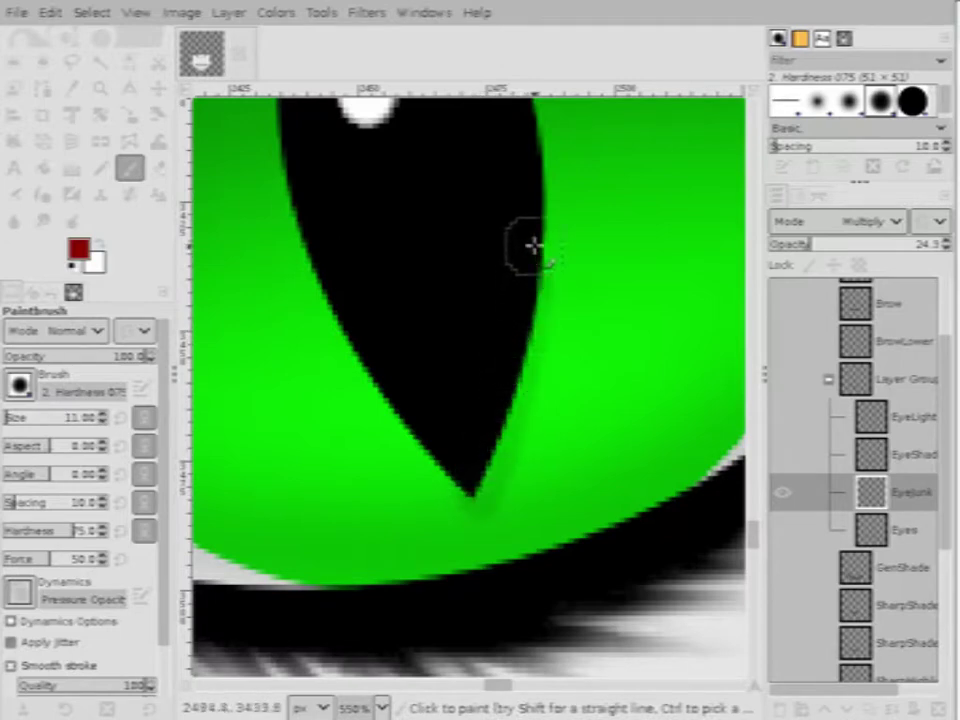
scroll(497, 600, "down", 3, "ctrl")
scroll(493, 418, "up", 1, "ctrl")
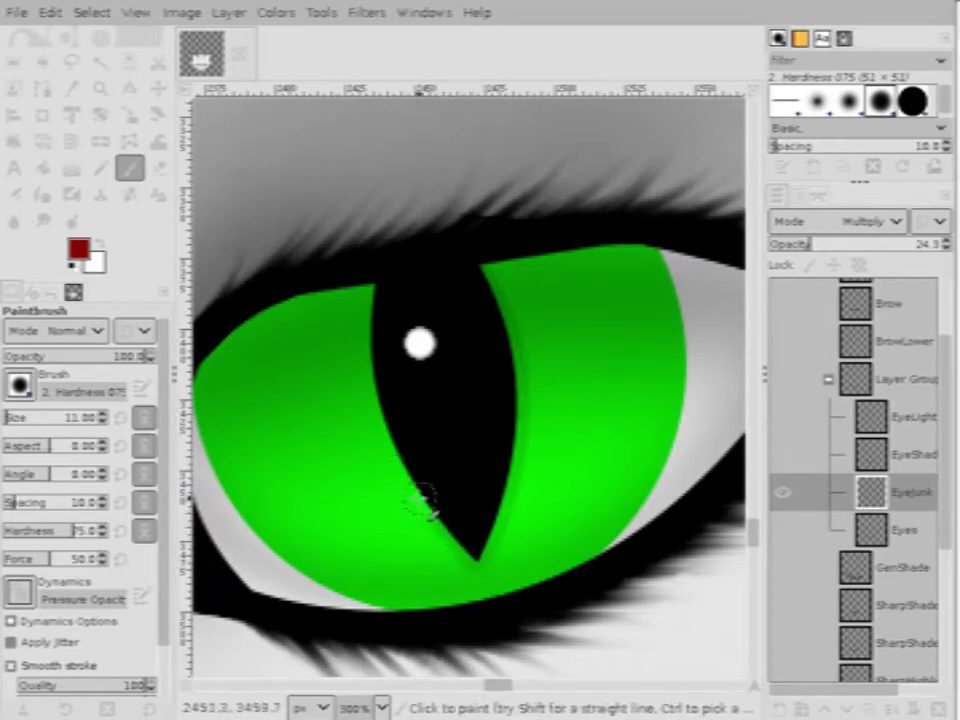
left_click_drag(372, 420, 479, 553)
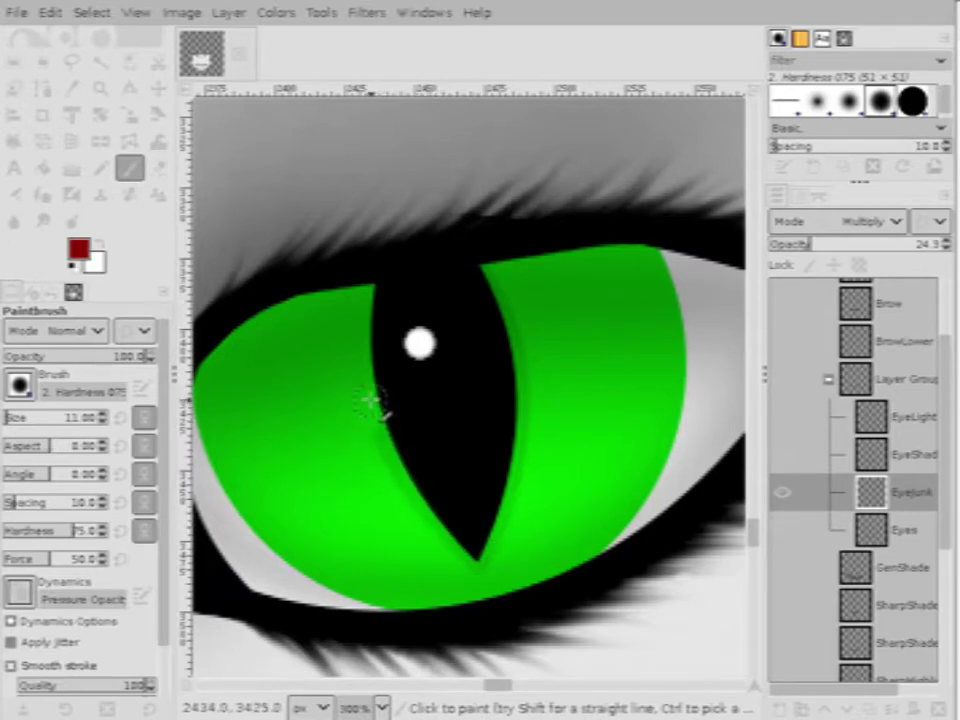
left_click_drag(372, 400, 470, 520)
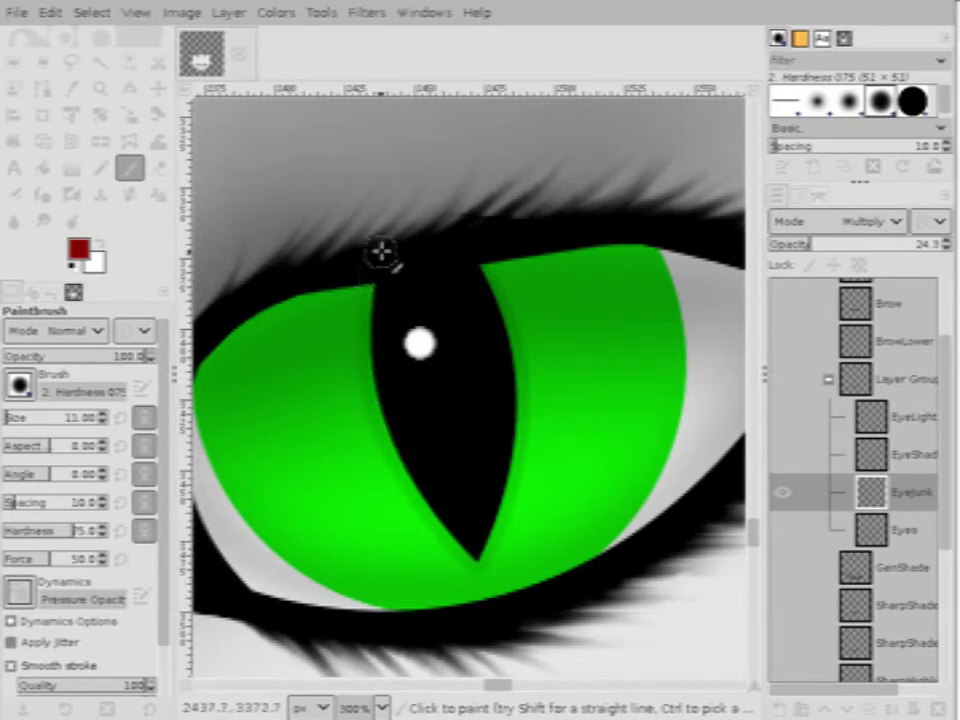
scroll(385, 306, "down", 10)
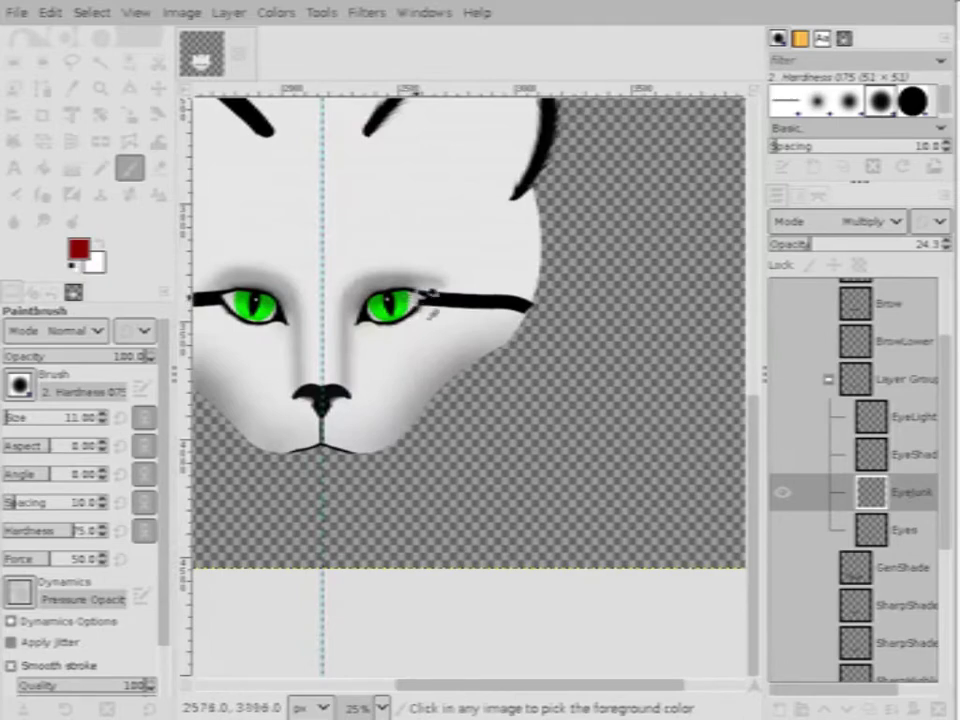
Make the hidden BugOut fur layer visible
scroll(381, 290, "up", 8)
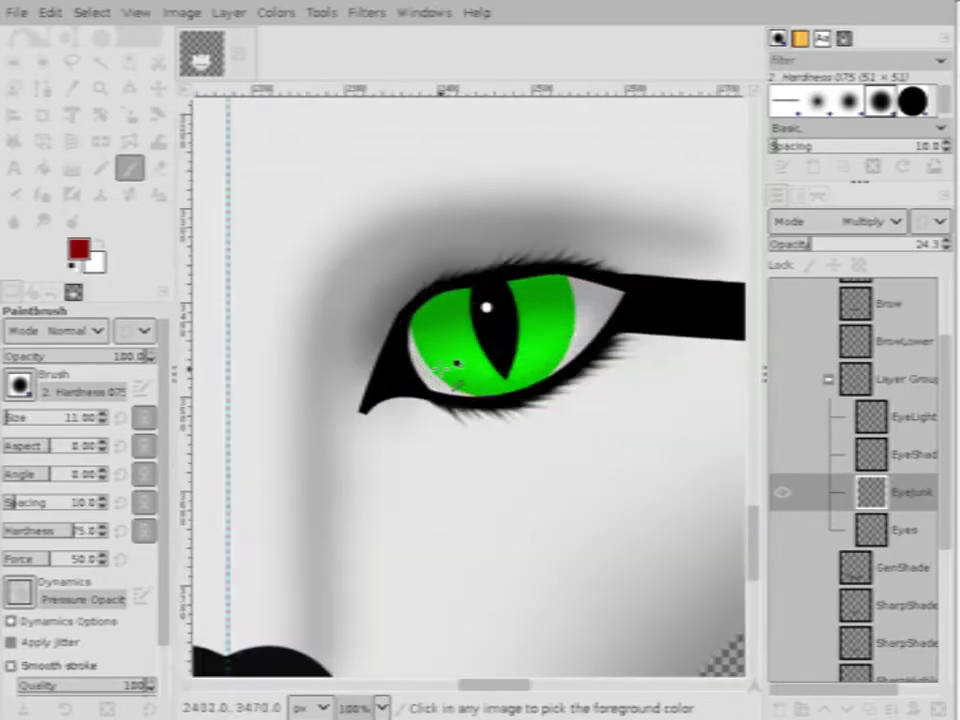
scroll(487, 384, "down", 4)
scroll(866, 516, "down", 4)
left_click(795, 661)
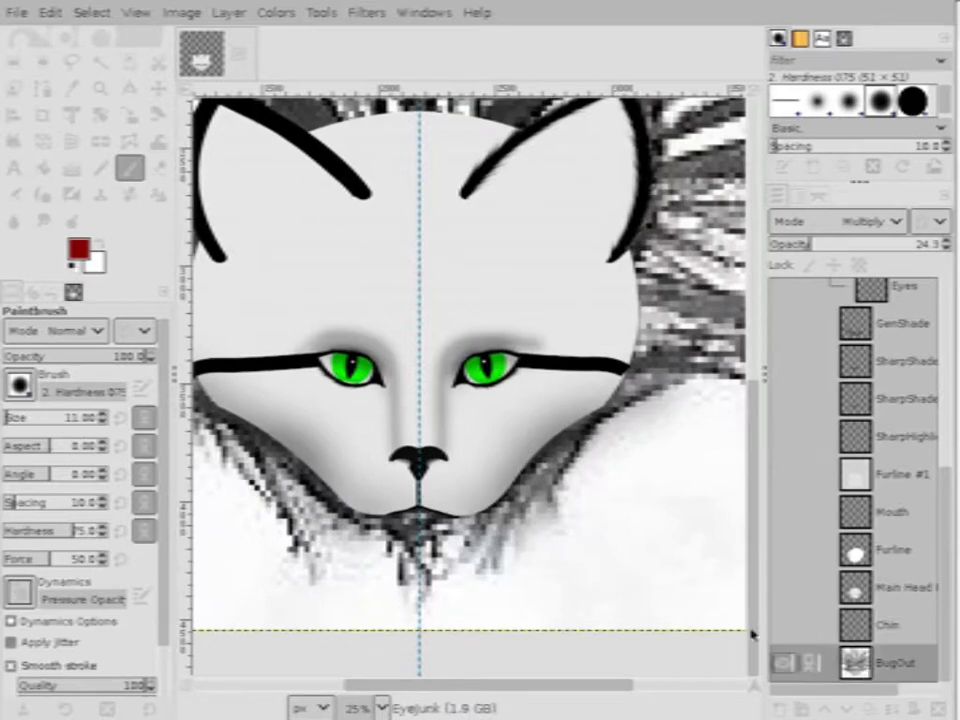
scroll(430, 414, "down", 3)
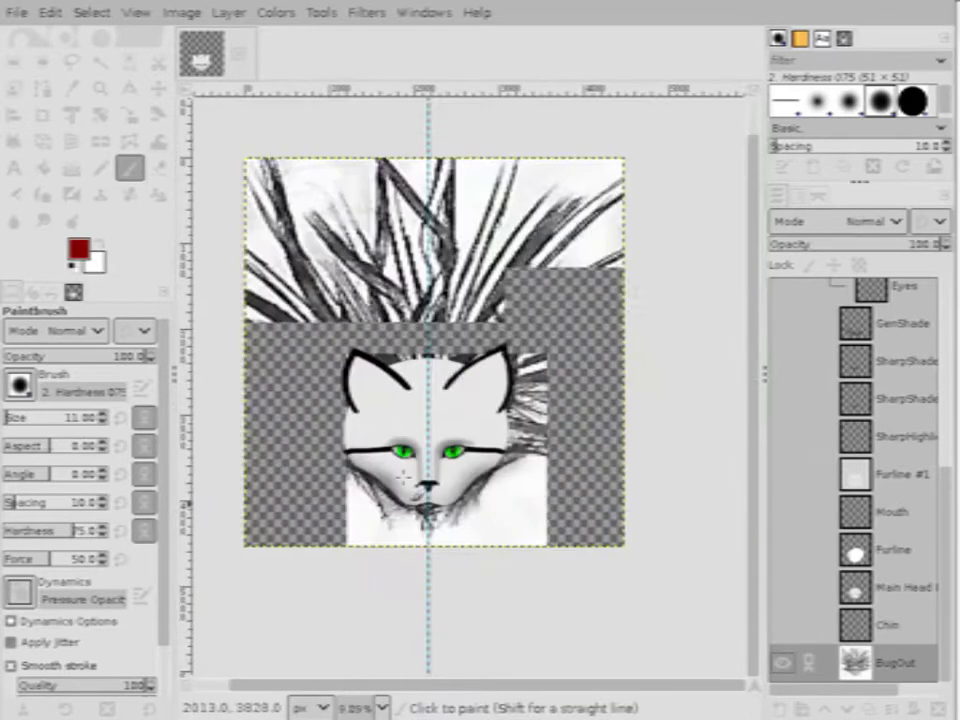
Drag the BugOut fur layer into a new position with the Move tool and zoom out
left_click(157, 88)
left_click_drag(559, 303, 641, 206)
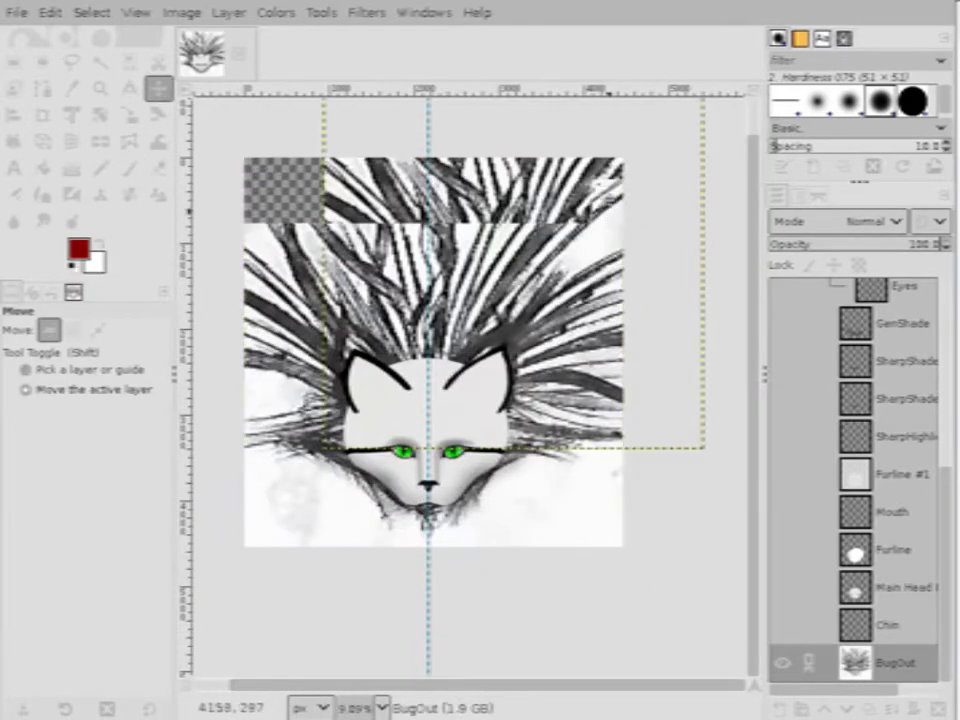
scroll(563, 255, "up", 2)
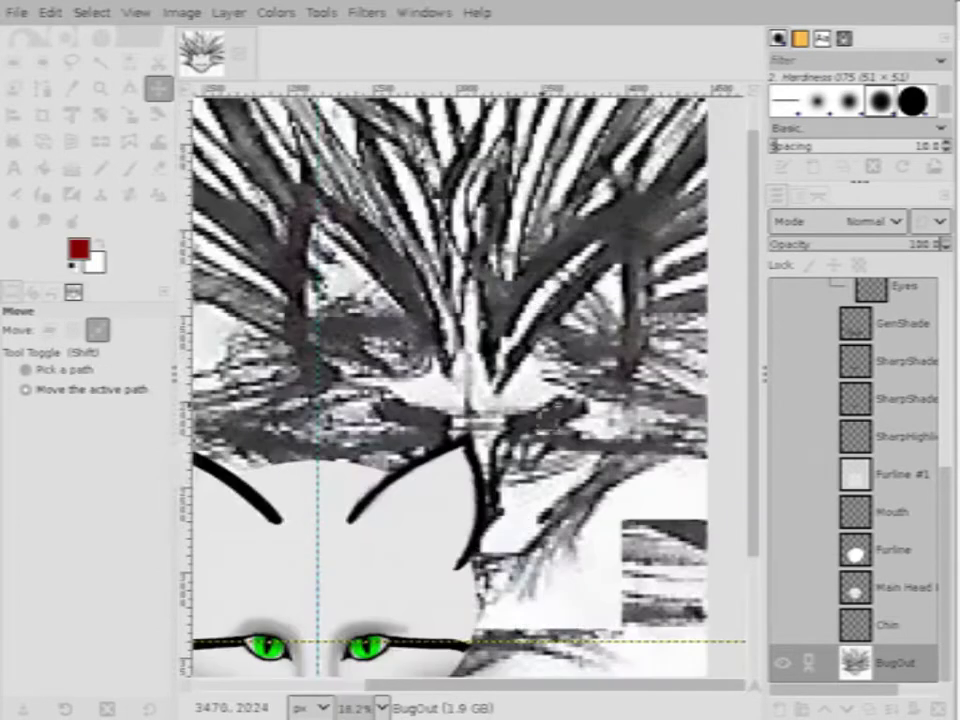
scroll(580, 395, "down", 1)
left_click_drag(578, 402, 575, 345)
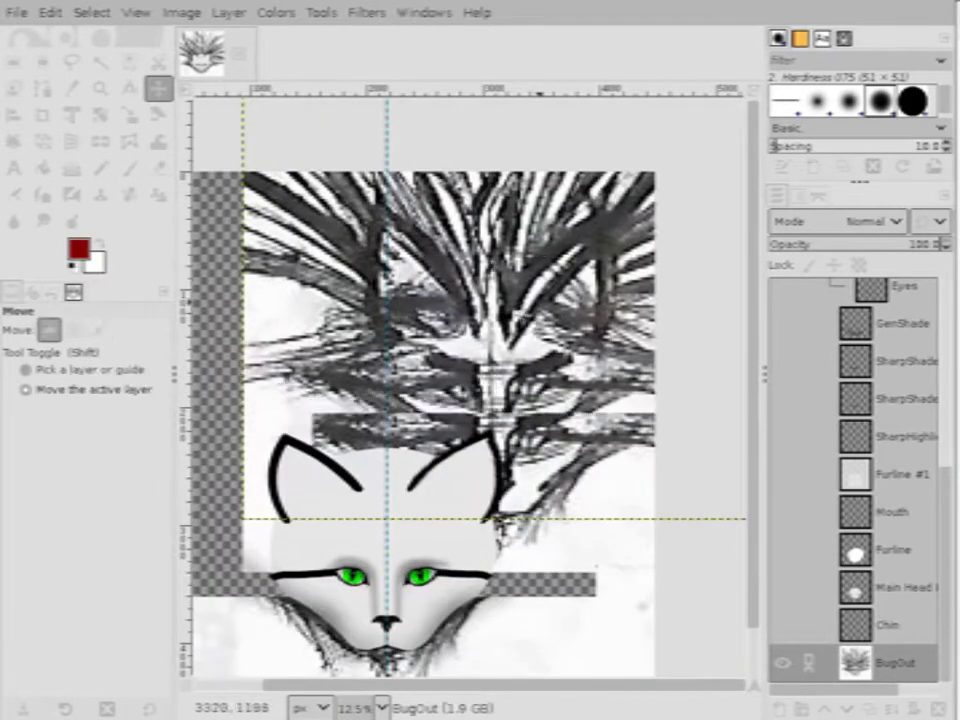
left_click_drag(524, 319, 508, 281)
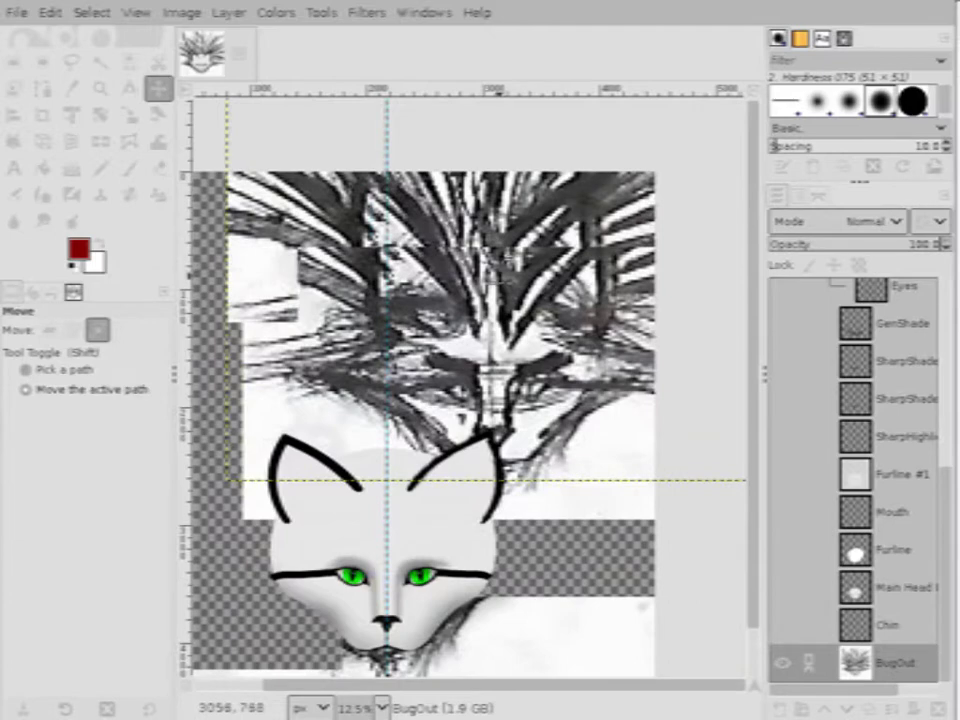
scroll(501, 362, "up", 2)
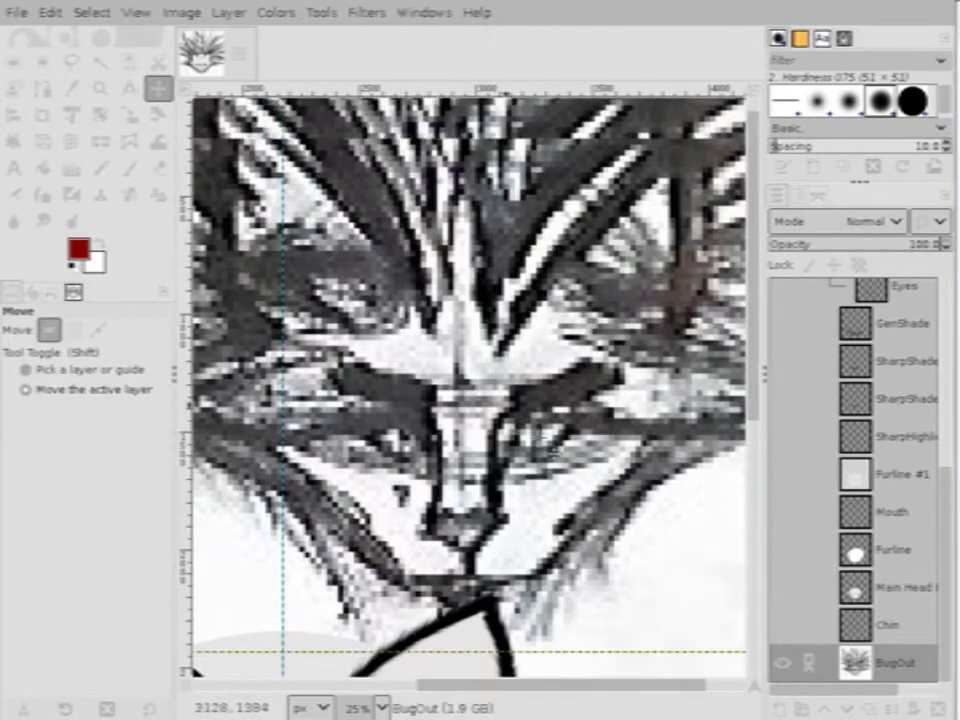
key("minus")
key("minus")
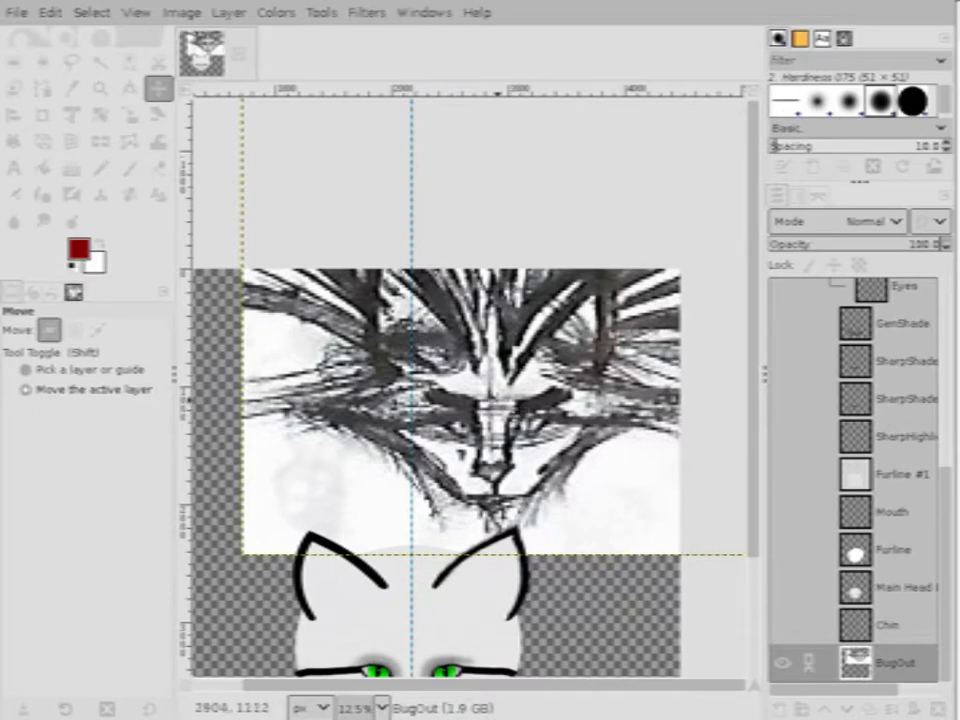
left_click(97, 329)
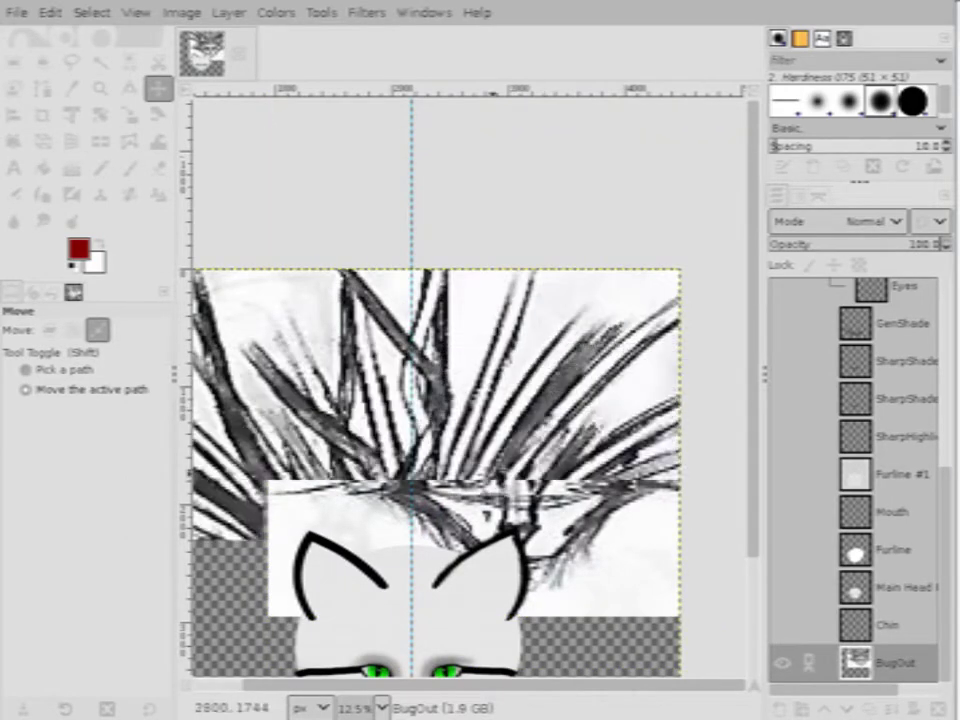
scroll(456, 506, "down", 2)
scroll(456, 506, "up", 4)
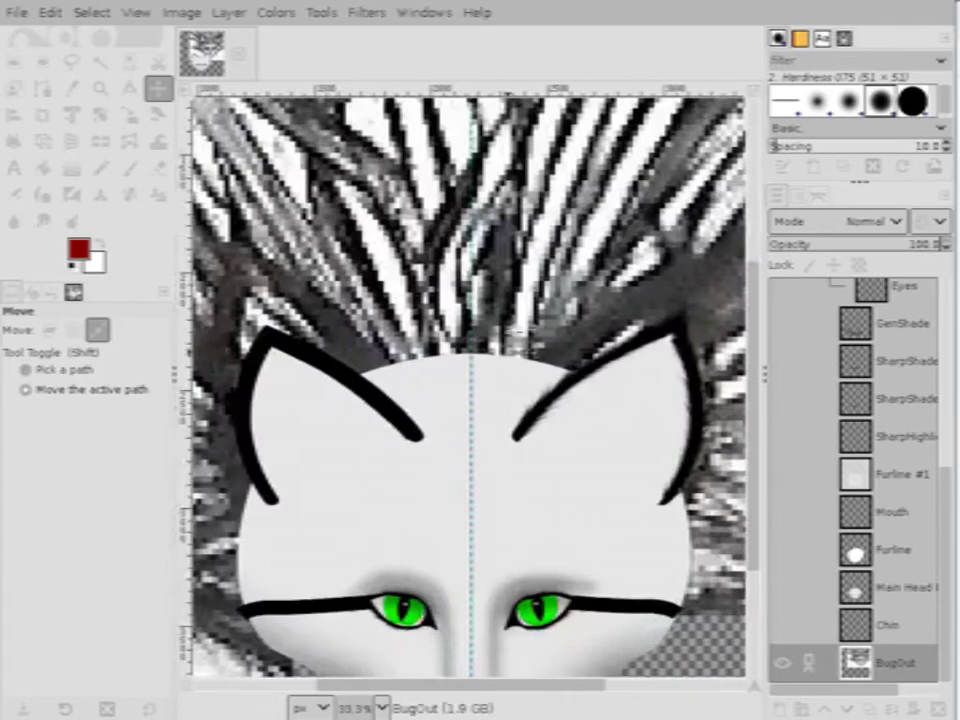
scroll(458, 498, "down", 3)
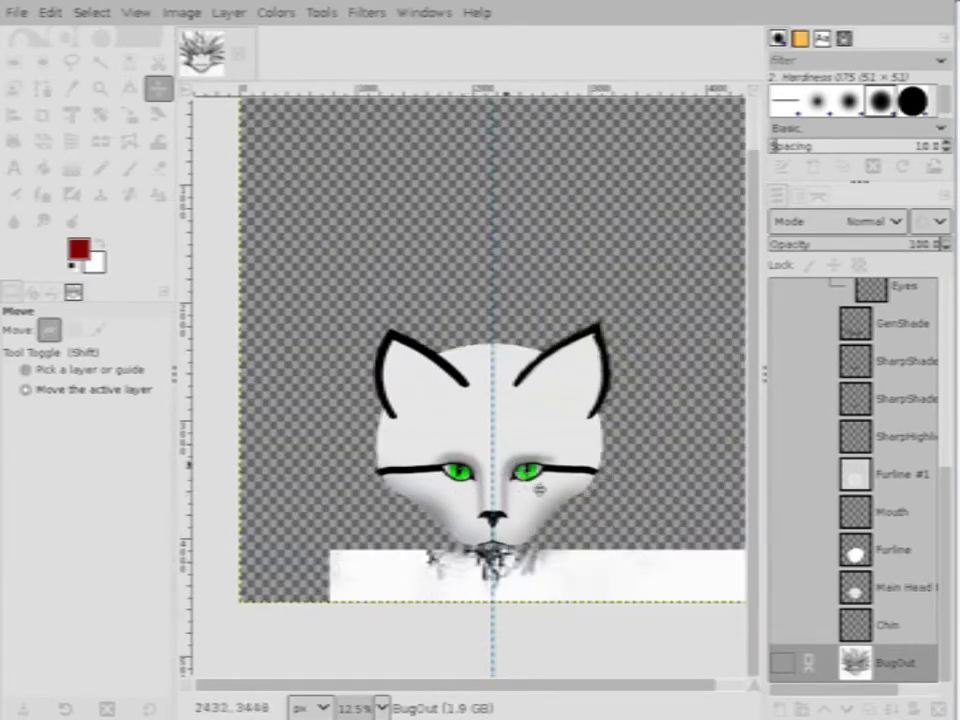
scroll(539, 489, "up", 7)
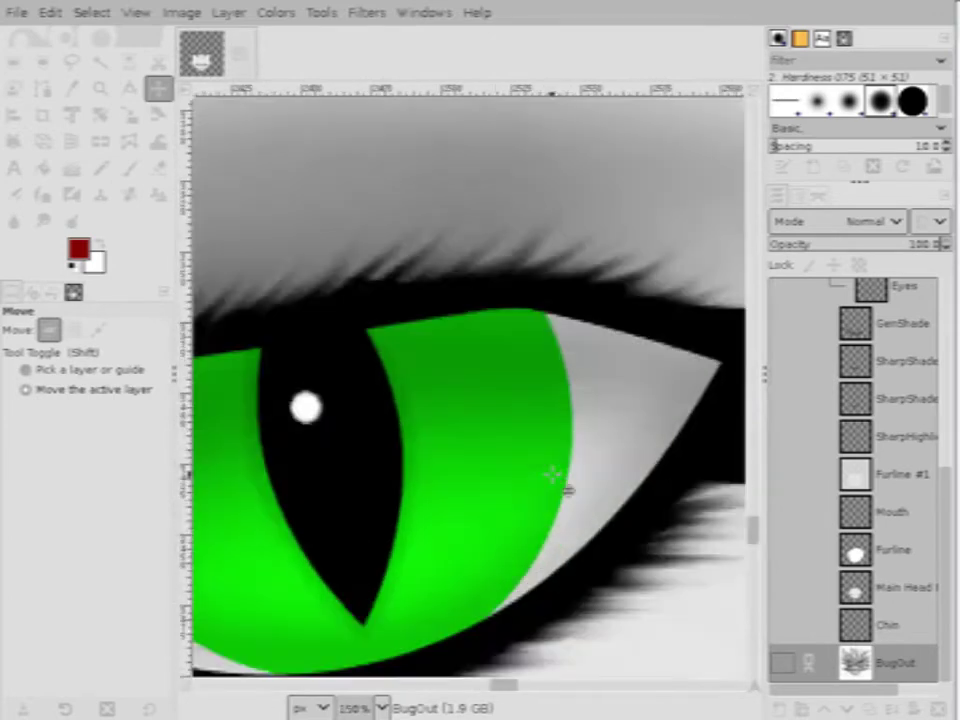
Make the Eyejunk layer the active layer
scroll(553, 475, "up", 4)
scroll(900, 525, "up", 5)
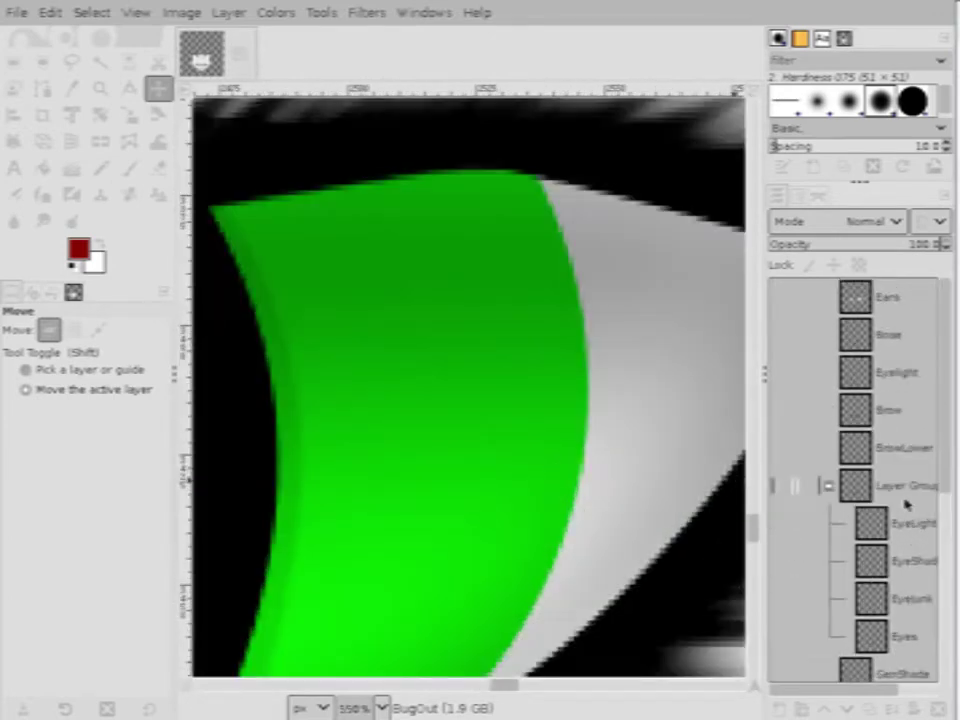
left_click(900, 600)
scroll(521, 386, "down", 4)
scroll(474, 403, "up", 5)
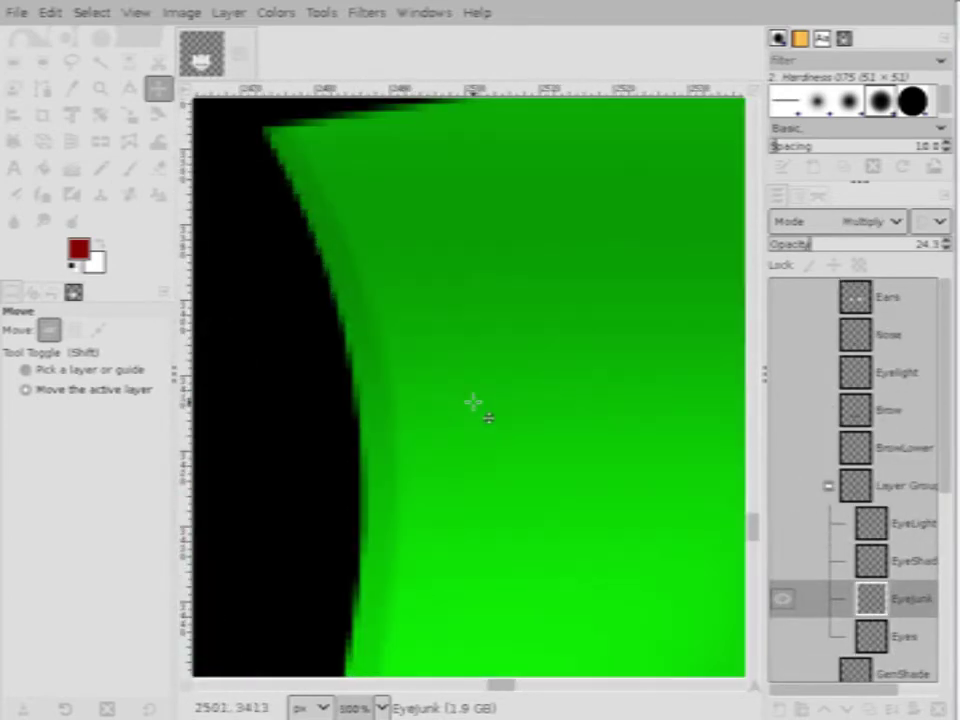
Set up the Smudge tool with the Hardness 100 brush, size 5, and rate about 94
left_click(42, 219)
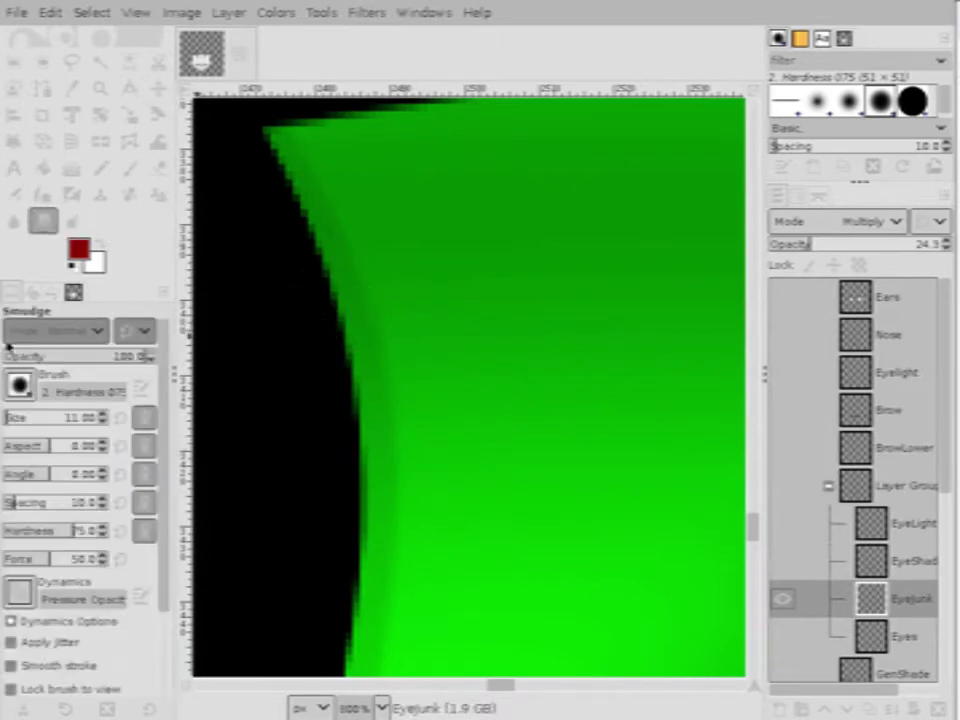
left_click(19, 384)
left_click(88, 440)
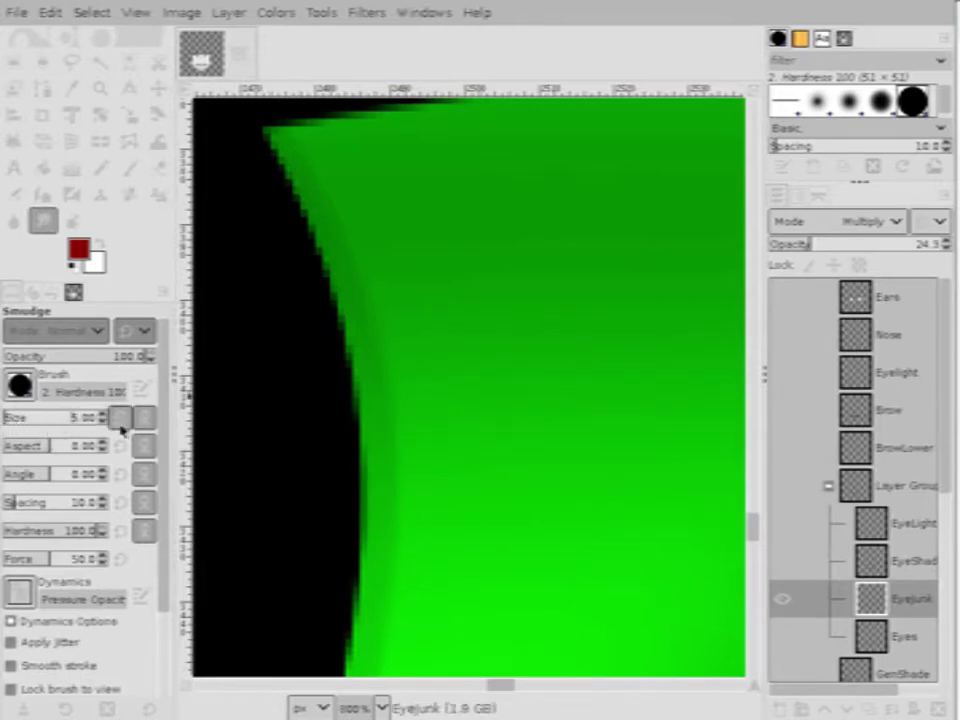
scroll(167, 457, "down", 3)
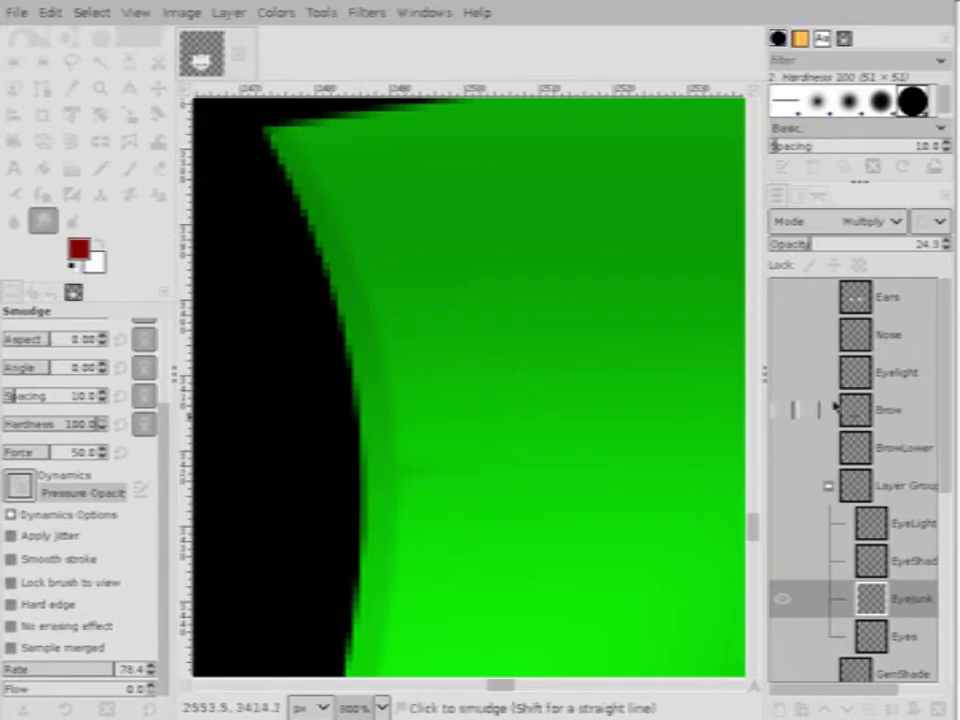
left_click(122, 672)
left_click(122, 672)
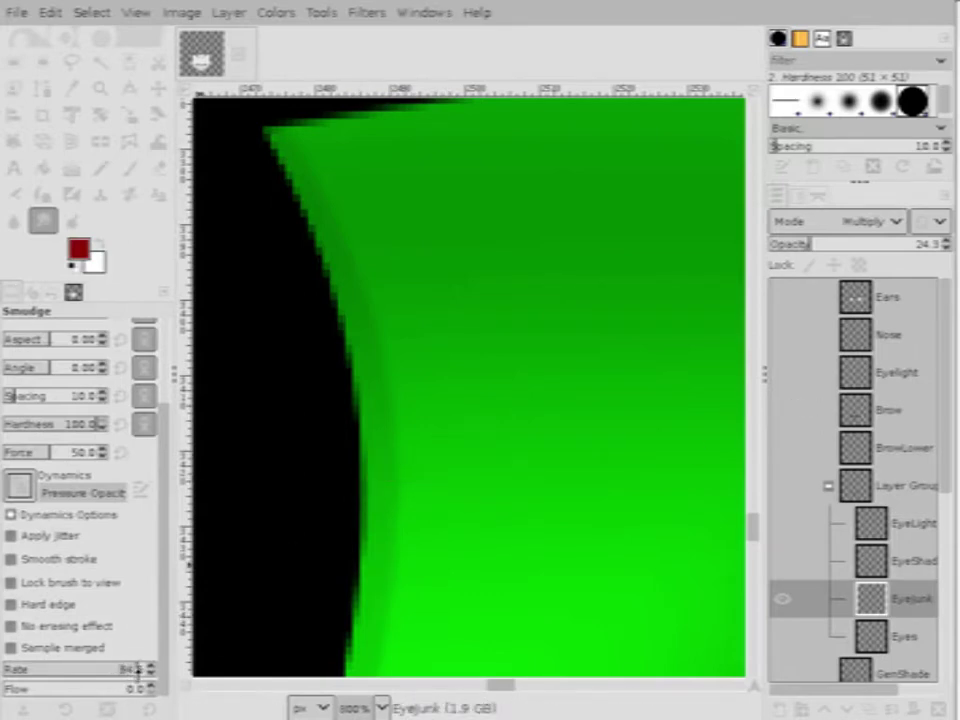
scroll(367, 457, "down", 1, "ctrl")
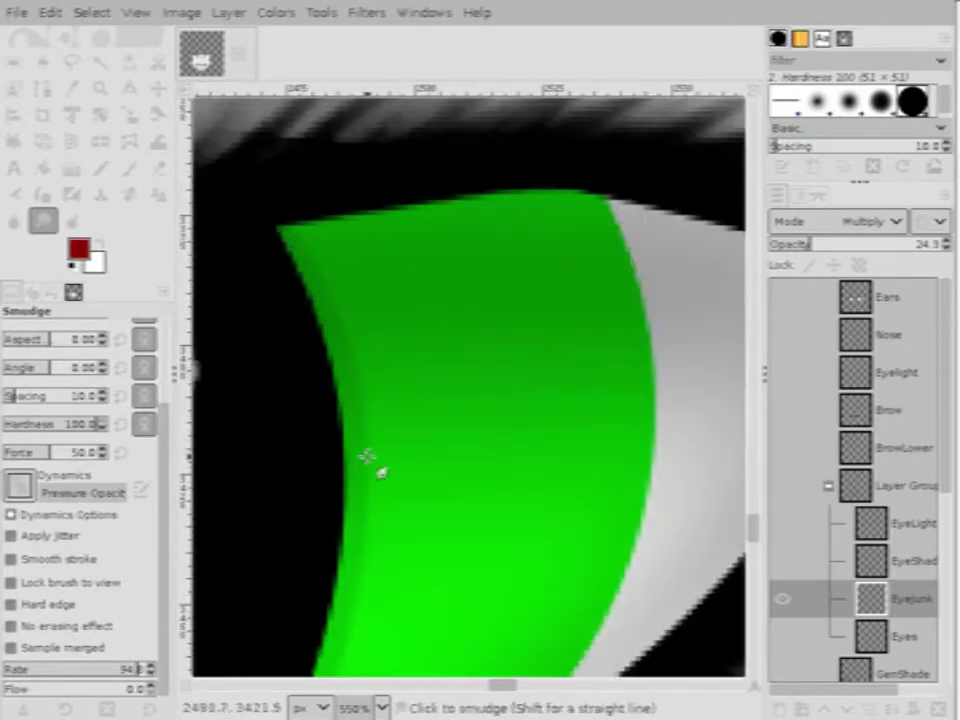
scroll(489, 474, "down", 2, "ctrl")
Smudge faint streaks from the slit pupil out to the iris's outer edge on the Eyejunk layer
scroll(516, 446, "down", 1, "ctrl")
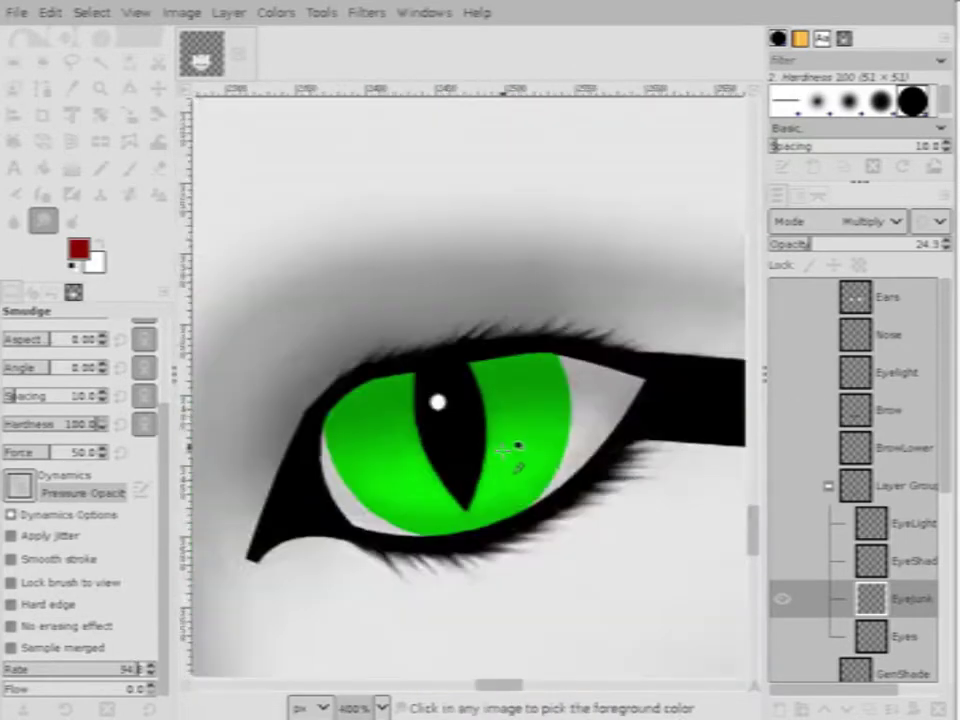
scroll(477, 447, "up", 2, "ctrl")
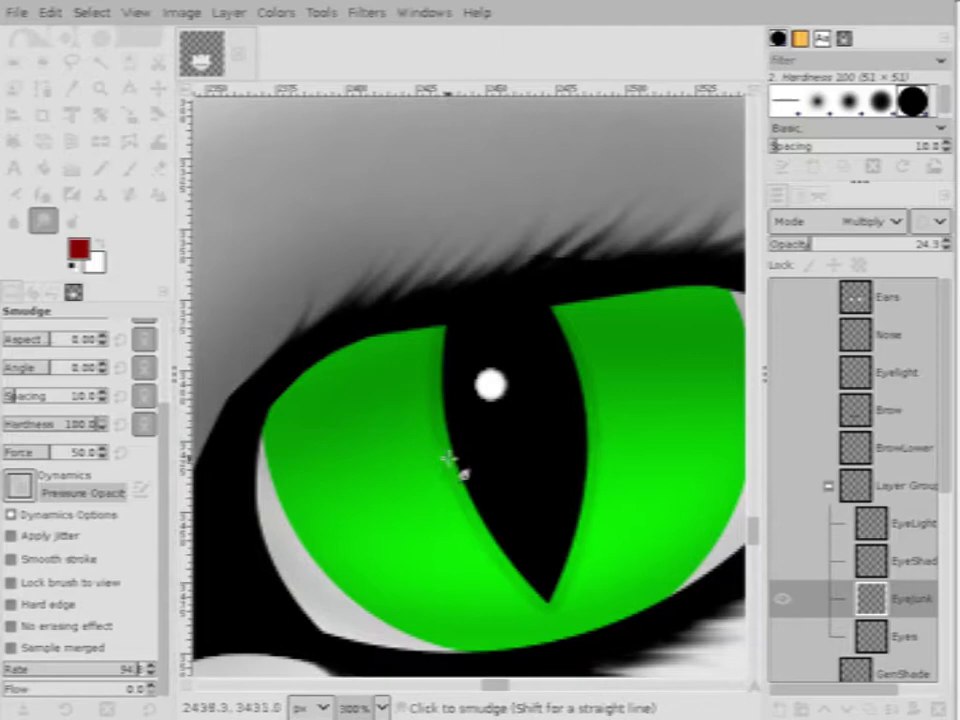
left_click_drag(451, 450, 380, 457)
left_click_drag(285, 460, 445, 458)
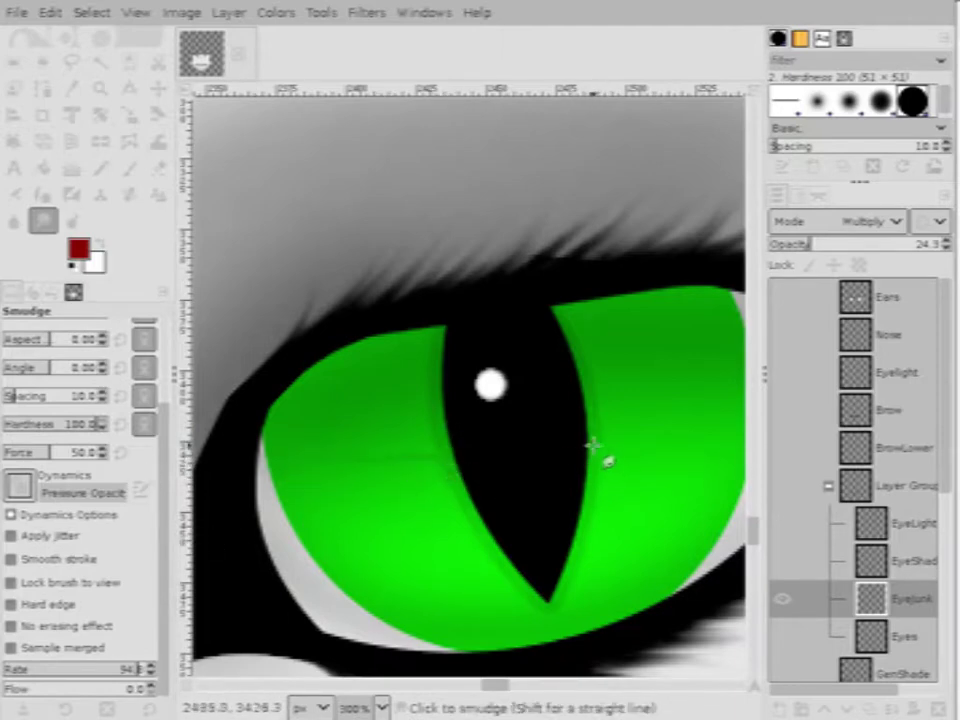
scroll(570, 456, "down", 3)
scroll(574, 489, "up", 4)
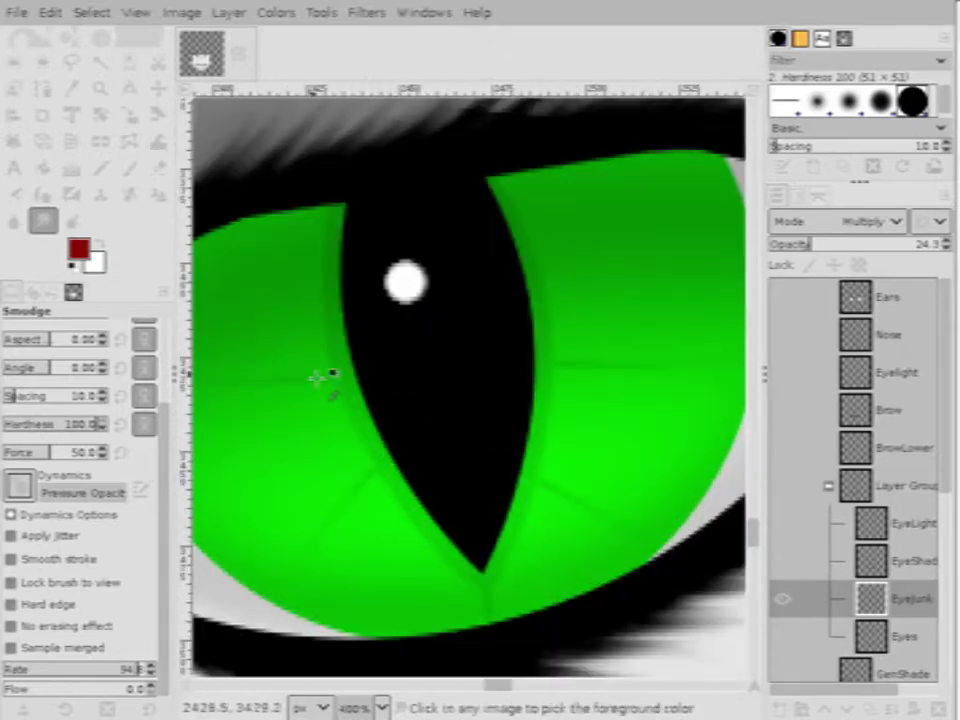
scroll(360, 375, "up", 1)
scroll(465, 429, "down", 5)
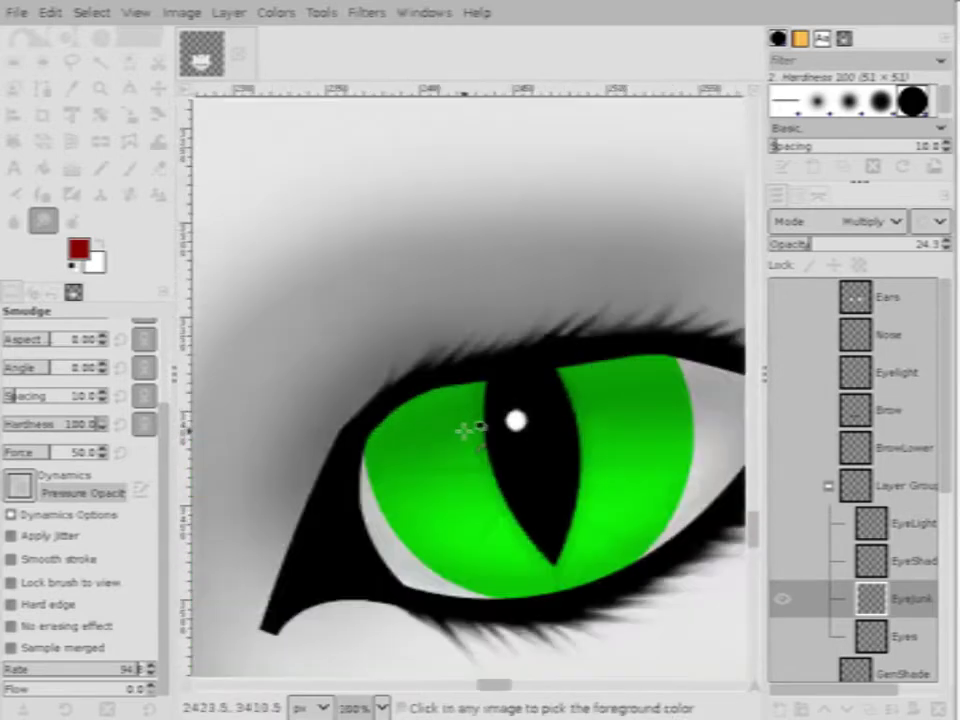
scroll(505, 447, "up", 5)
scroll(398, 451, "up", 1)
scroll(430, 500, "down", 3)
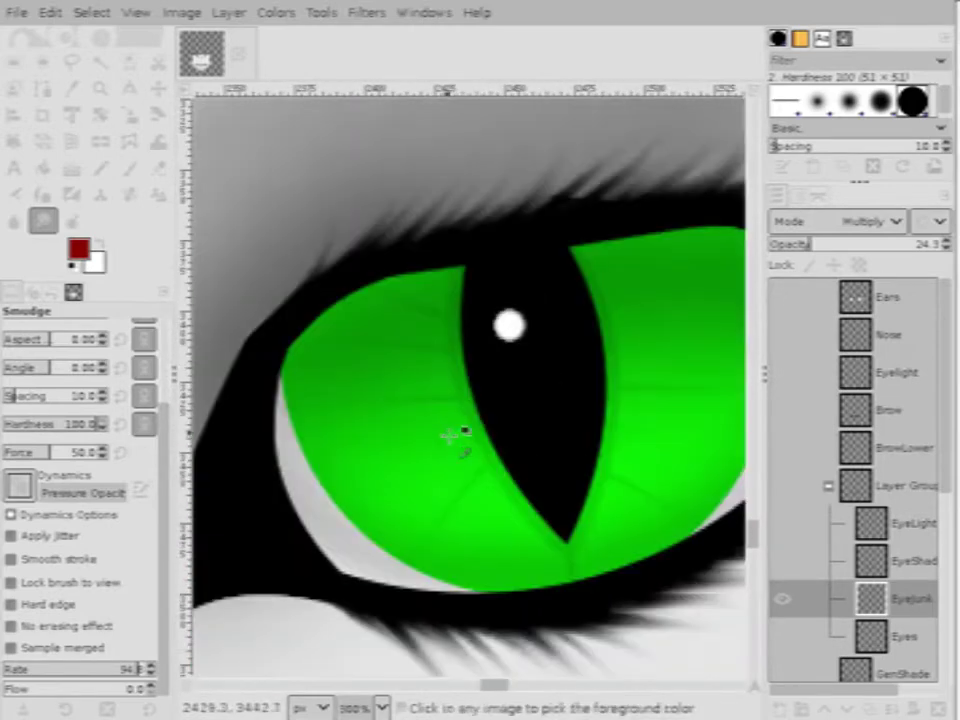
scroll(480, 515, "up", 2)
scroll(470, 480, "down", 1)
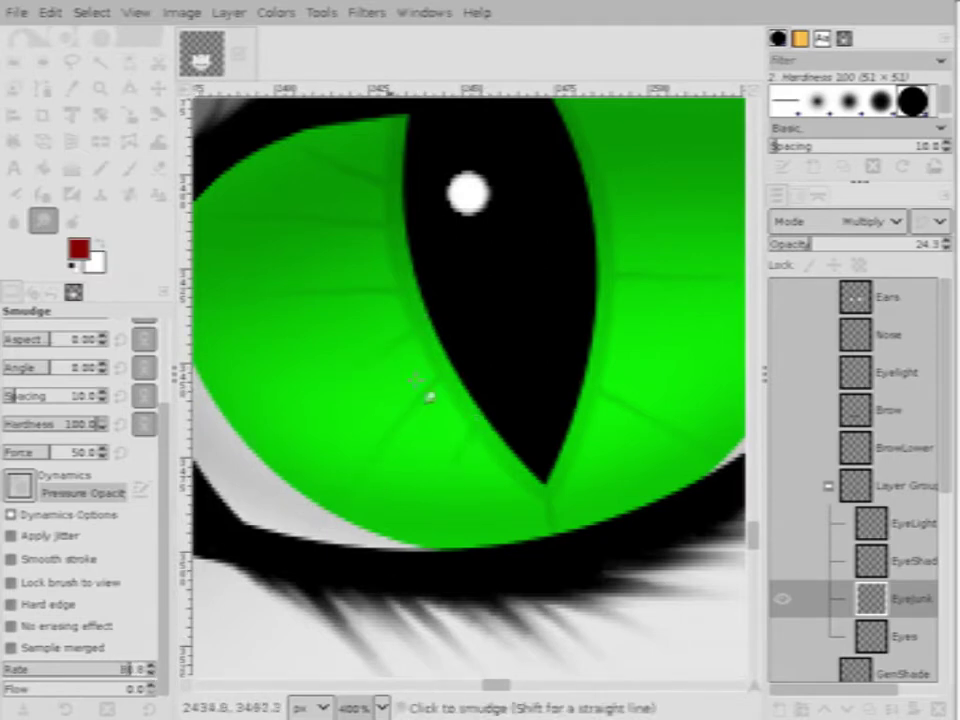
scroll(407, 343, "down", 2)
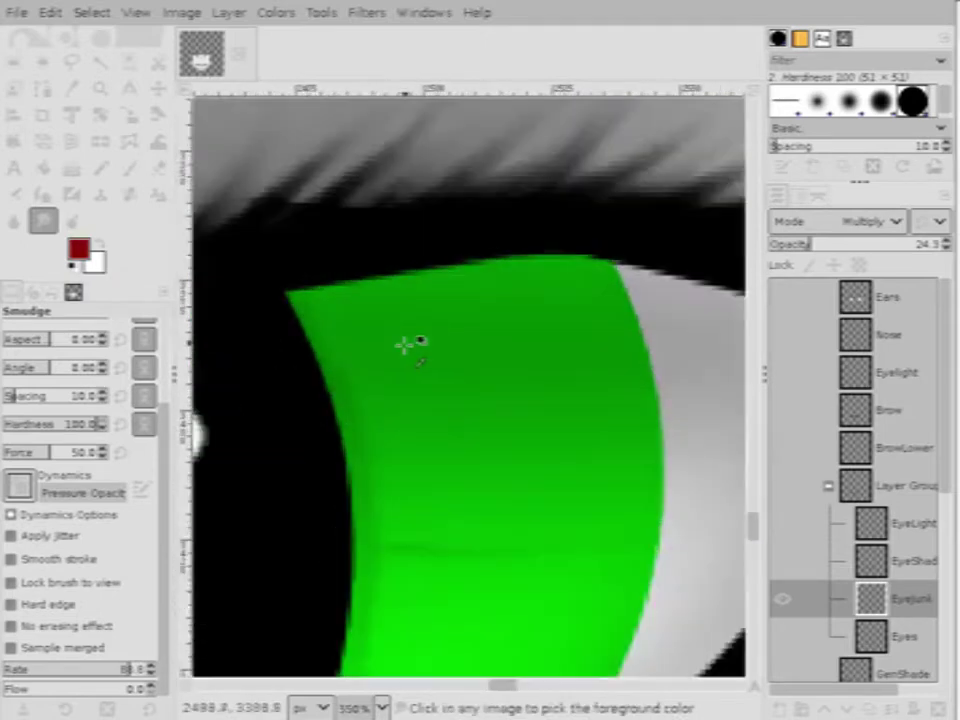
scroll(405, 388, "up", 2)
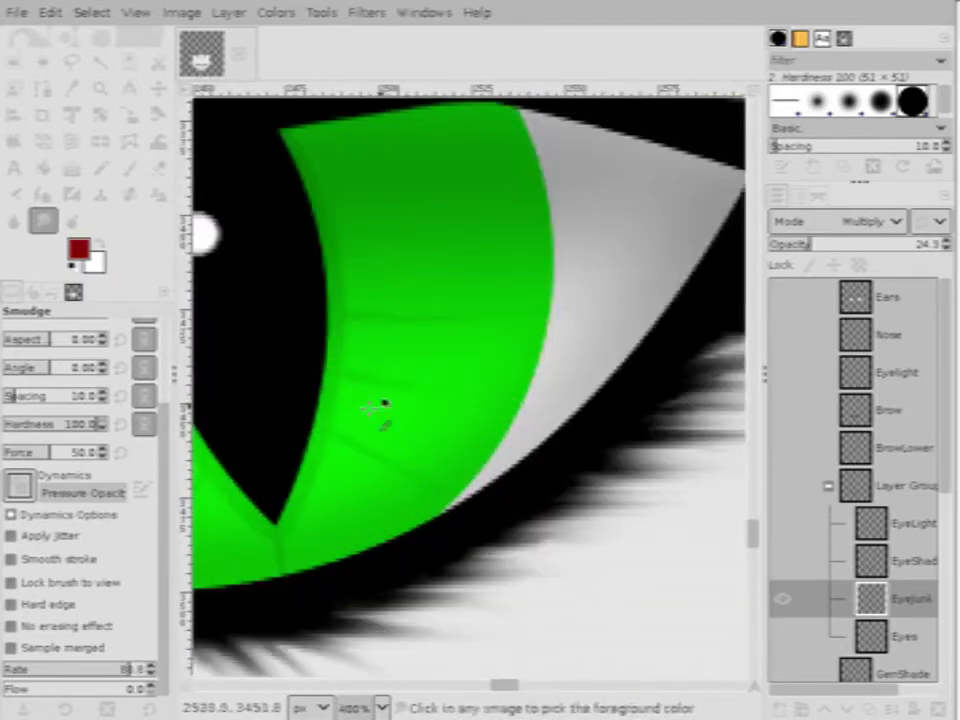
scroll(385, 400, "up", 2)
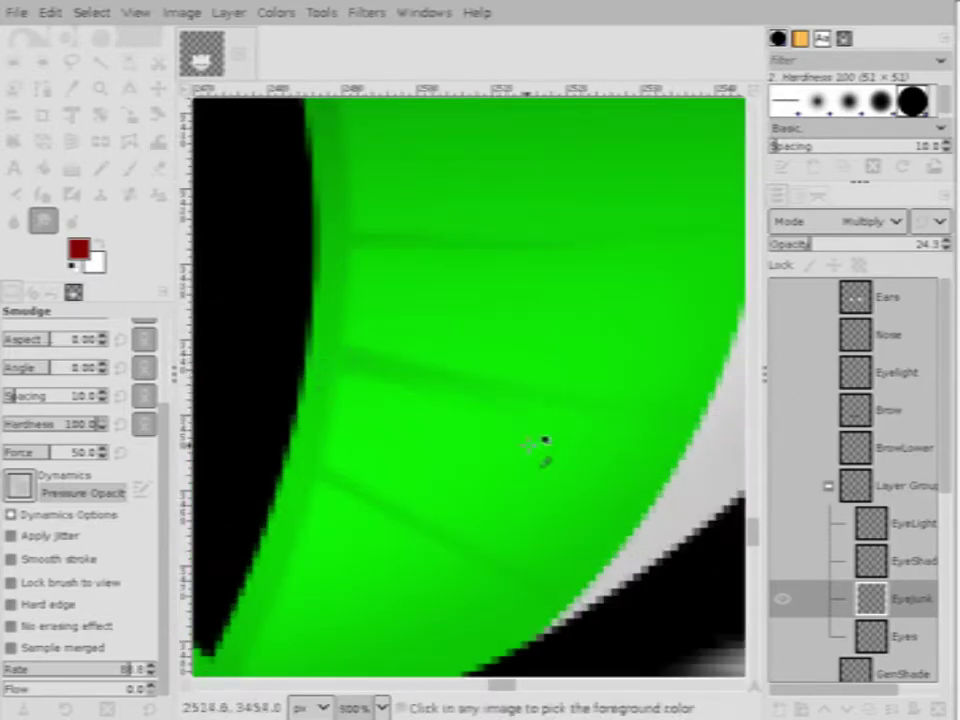
scroll(490, 385, "down", 4)
scroll(478, 378, "up", 3)
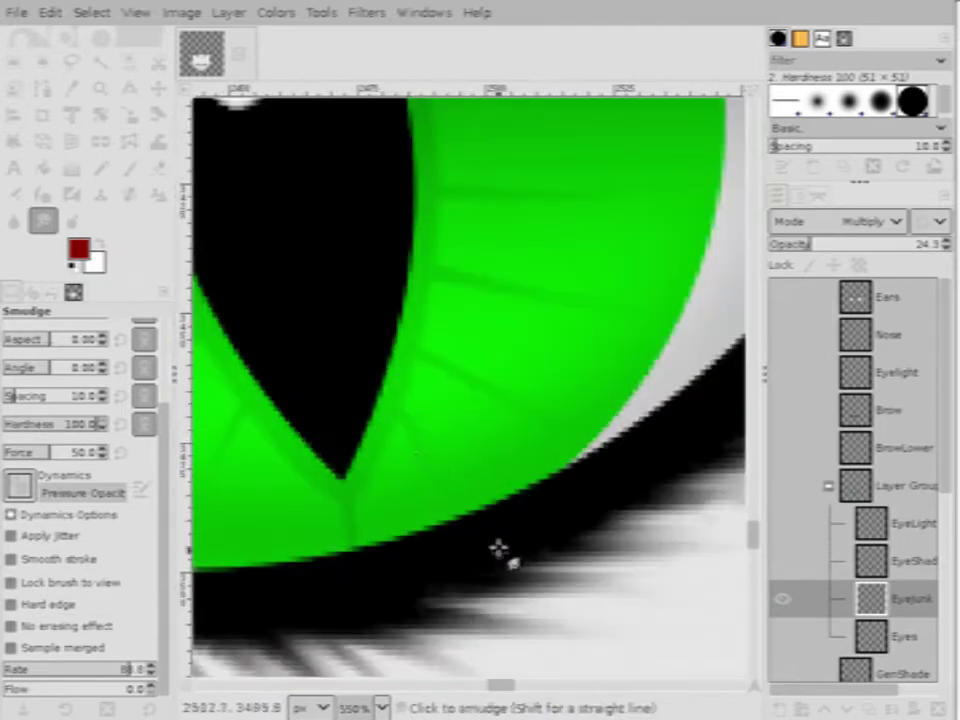
scroll(424, 521, "down", 1)
scroll(424, 521, "up", 1)
scroll(298, 592, "down", 1)
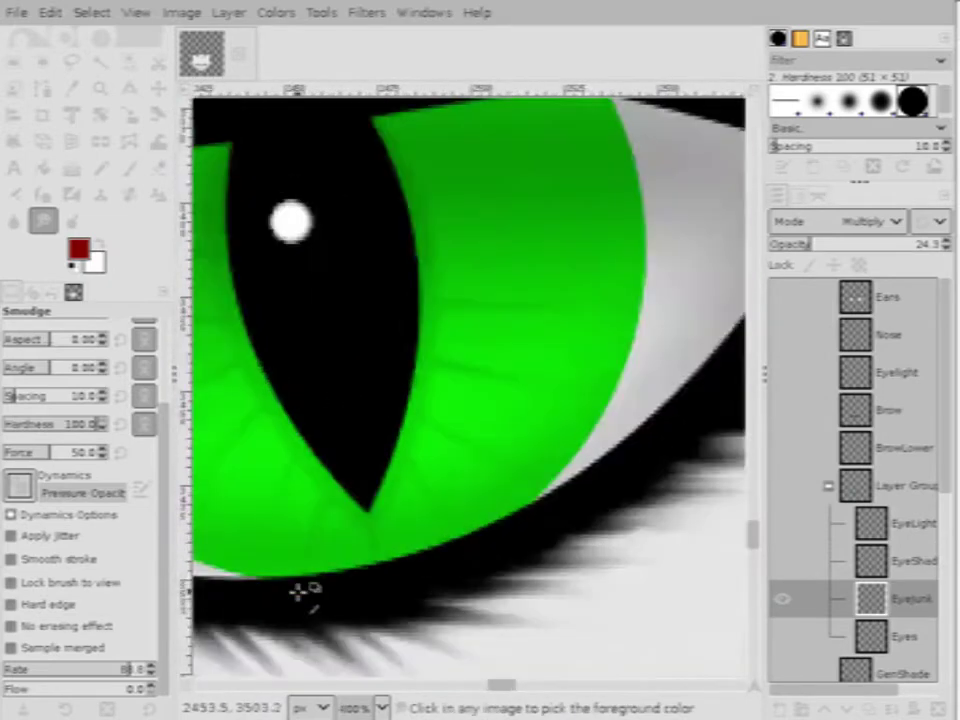
scroll(311, 497, "down", 3)
scroll(377, 454, "up", 4)
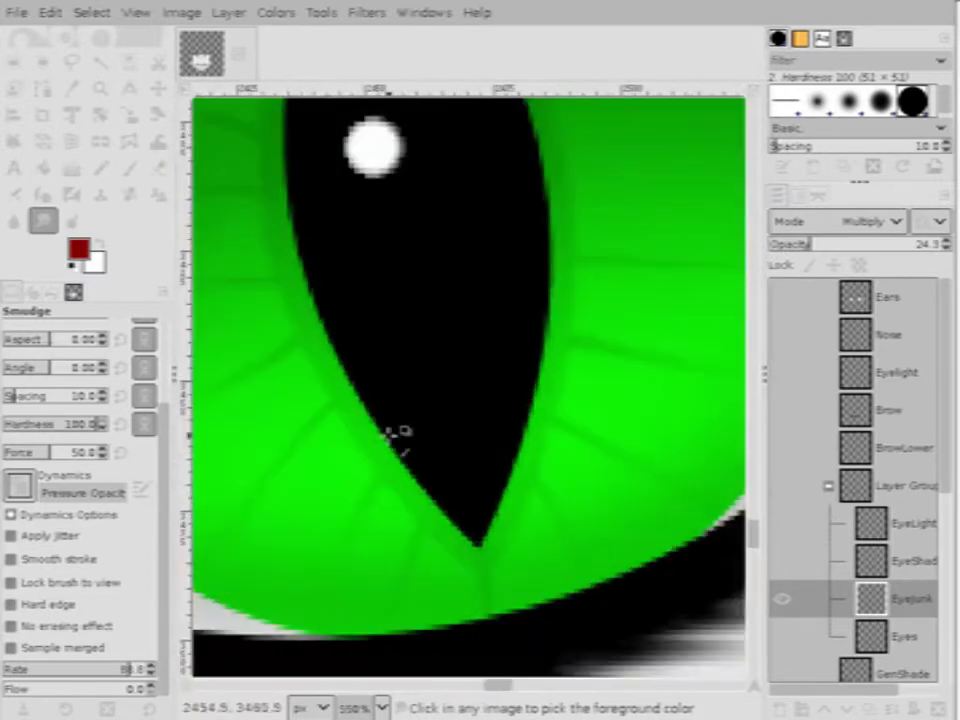
scroll(392, 440, "down", 1)
scroll(385, 480, "up", 4)
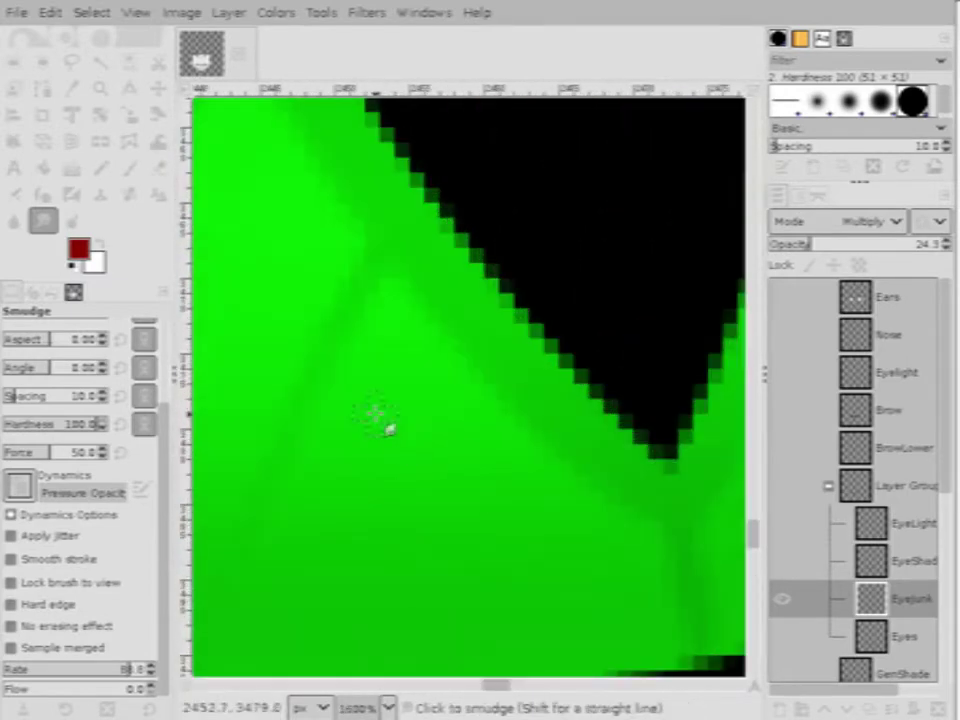
scroll(389, 430, "down", 2)
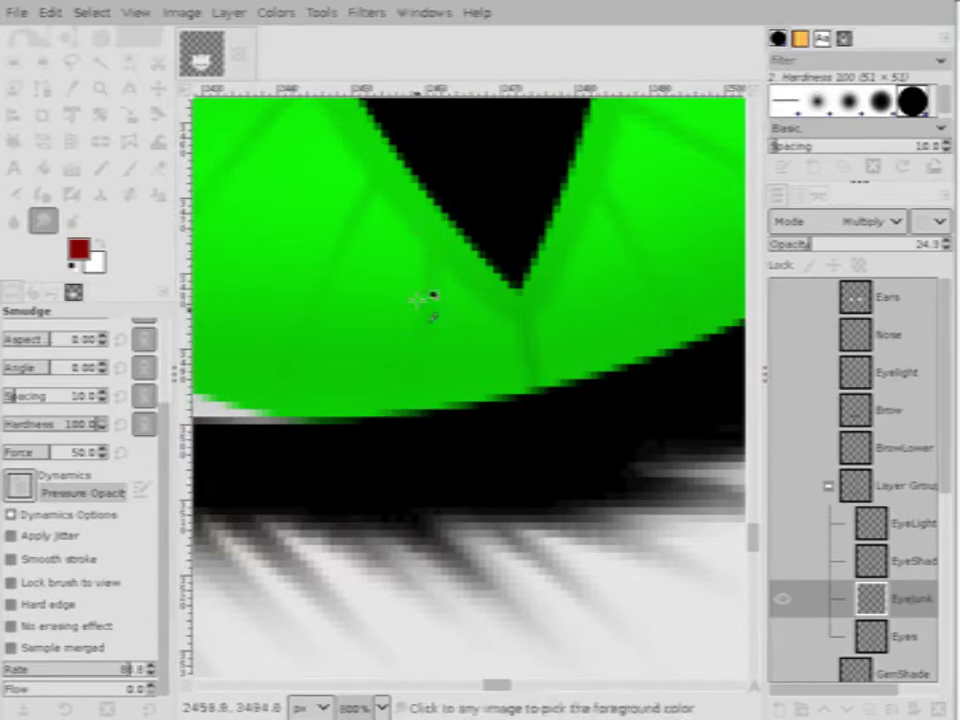
scroll(407, 450, "down", 7)
scroll(386, 381, "up", 8)
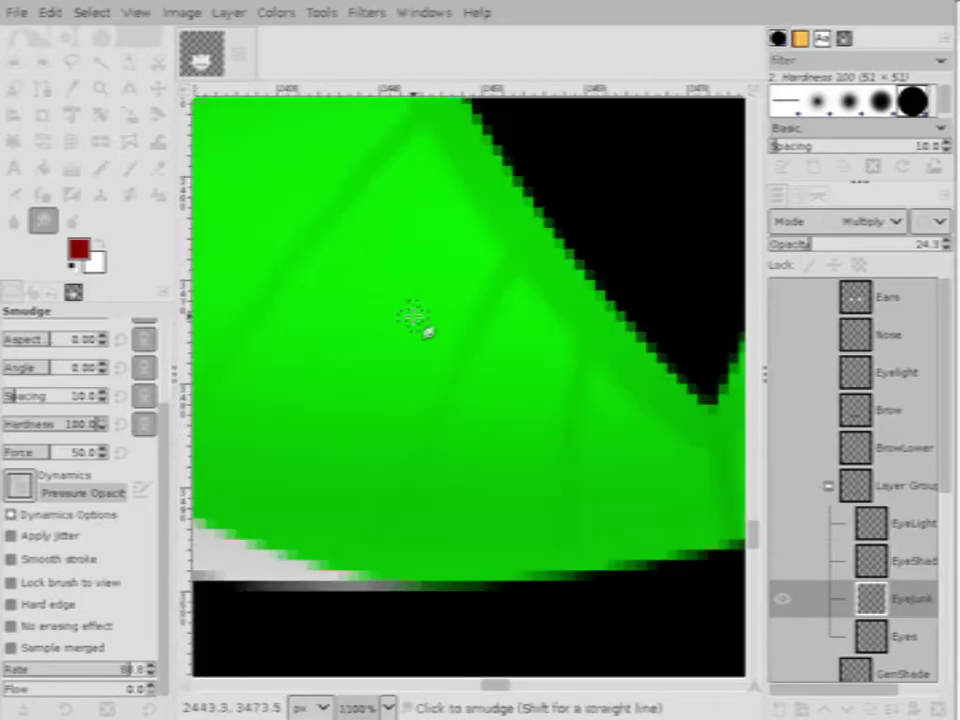
scroll(504, 375, "down", 3)
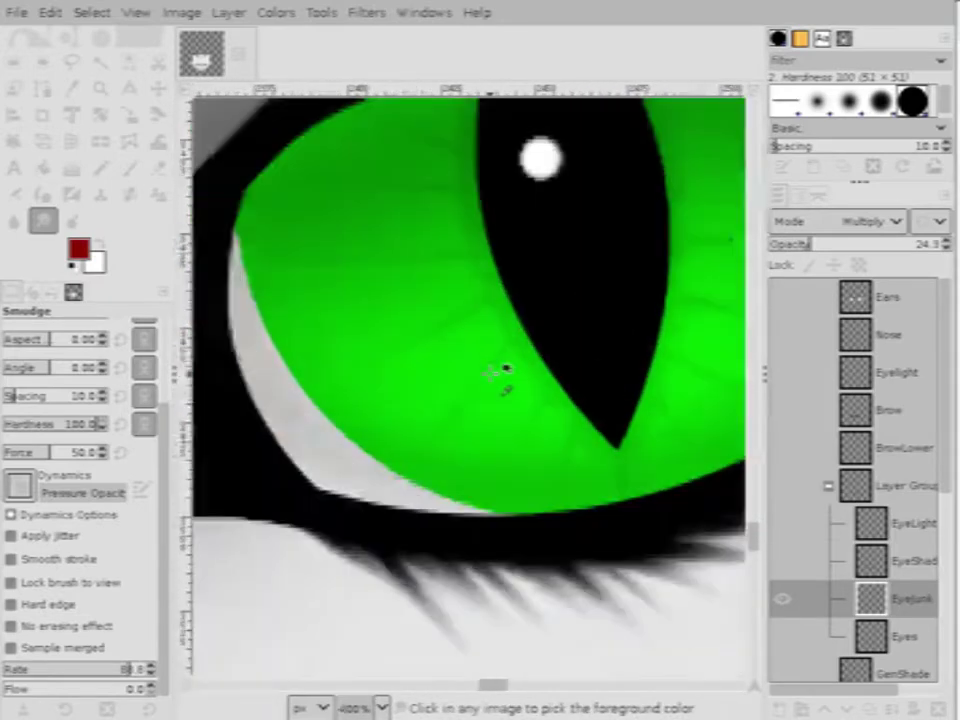
scroll(531, 225, "up", 3)
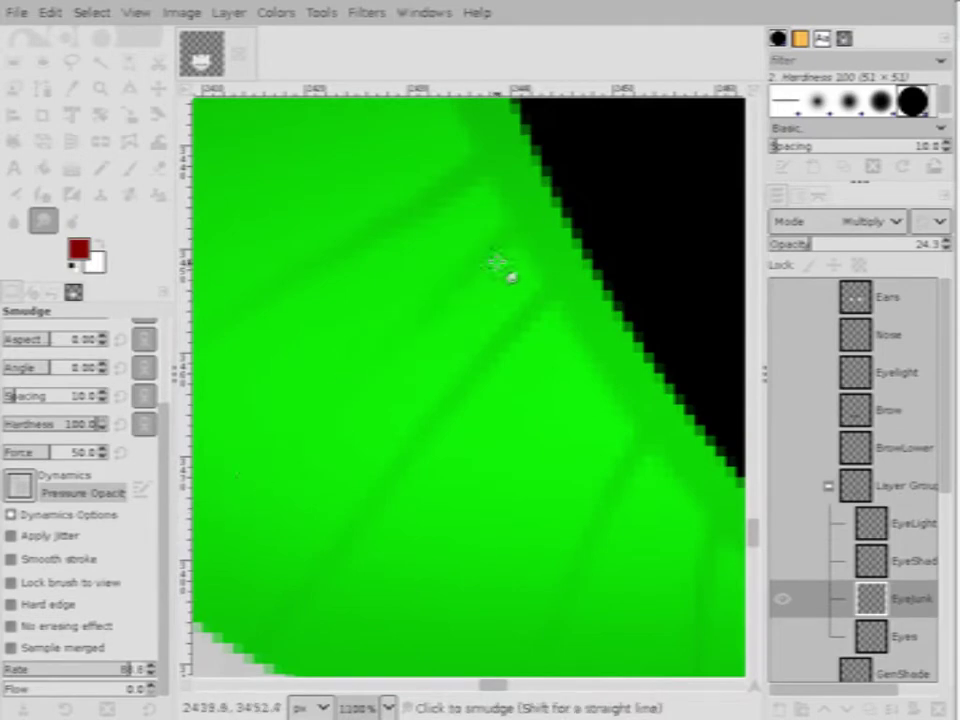
scroll(375, 400, "down", 3)
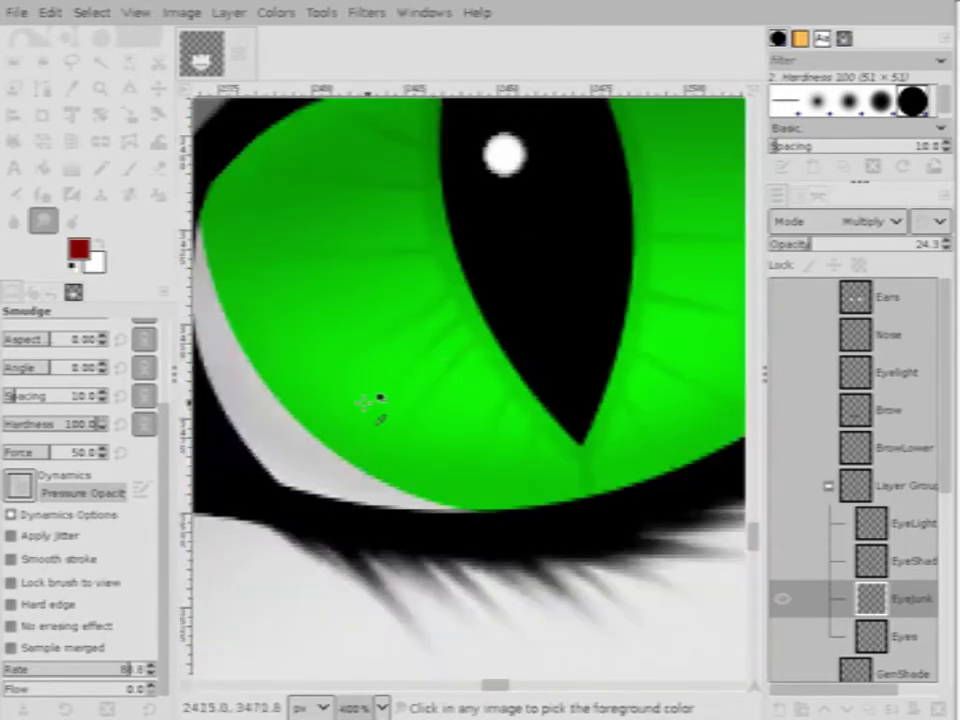
scroll(439, 386, "up", 2)
scroll(467, 349, "down", 2)
scroll(490, 290, "up", 3)
scroll(489, 291, "down", 2)
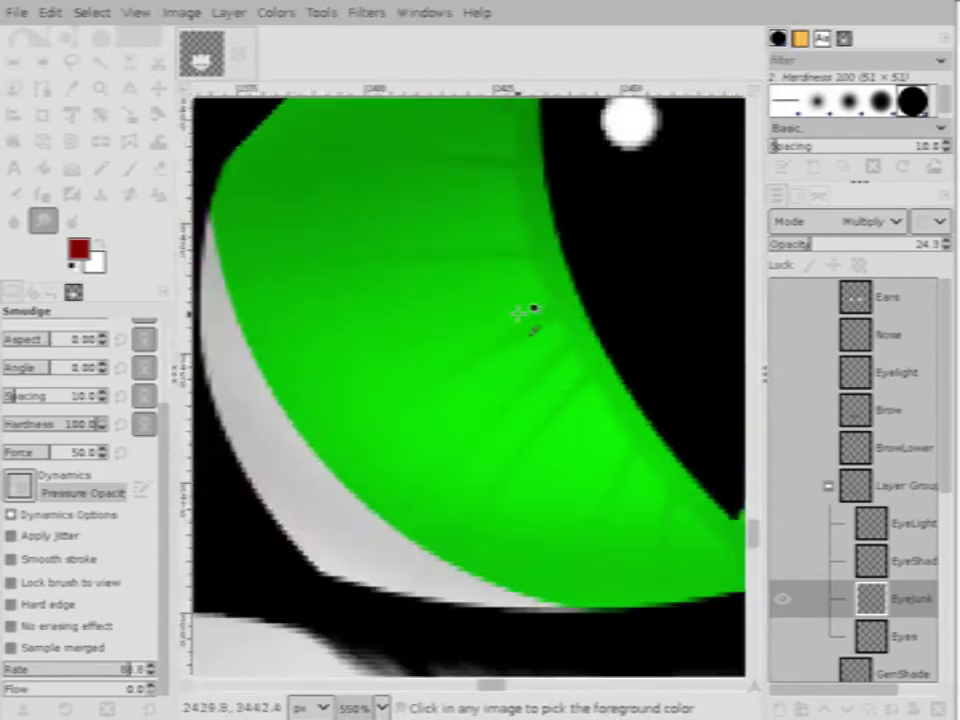
scroll(521, 315, "up", 2)
scroll(621, 274, "down", 2)
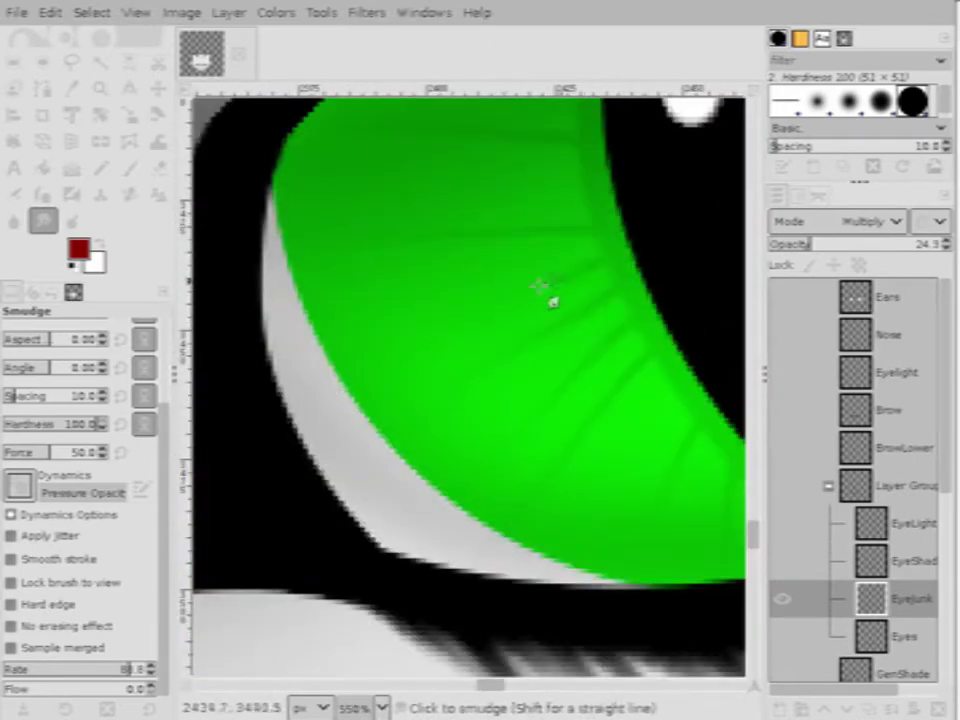
scroll(405, 345, "down", 5)
scroll(493, 321, "up", 5)
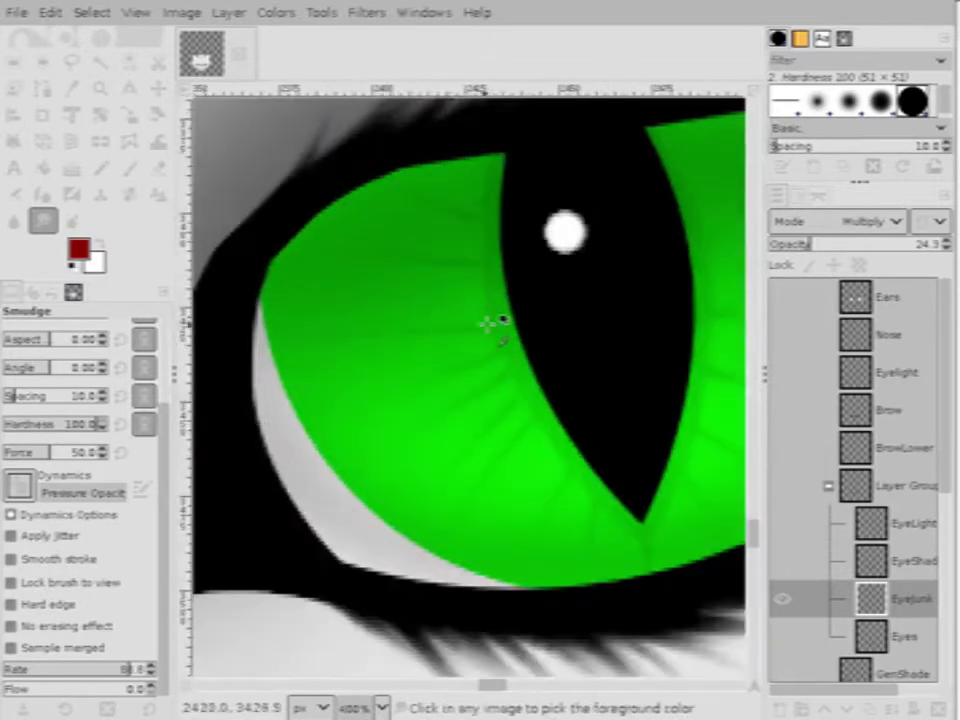
scroll(537, 289, "left", 2)
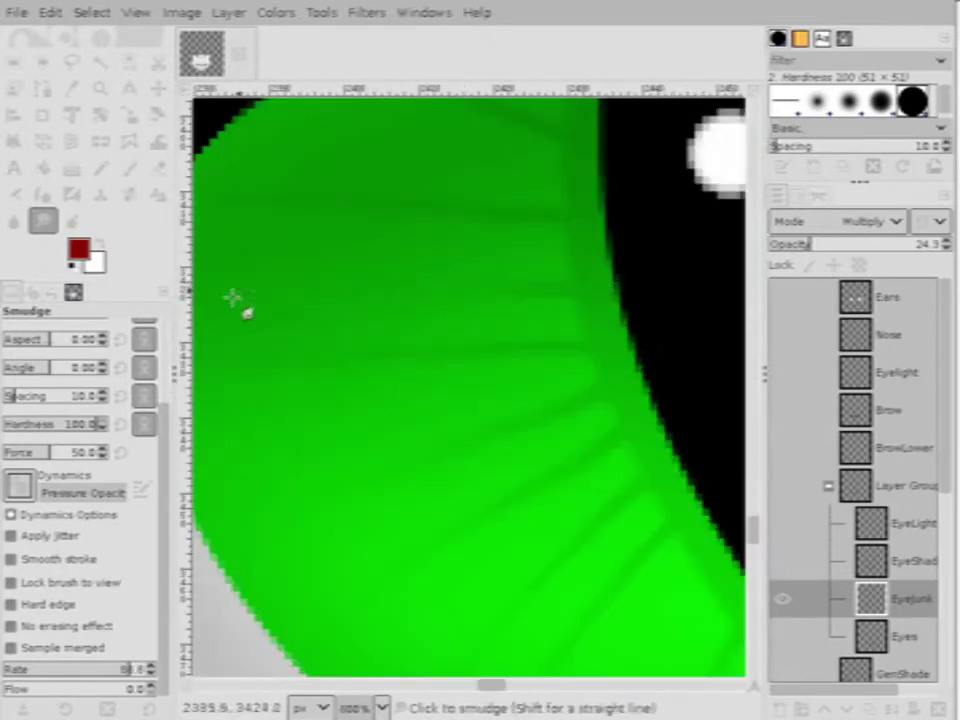
scroll(375, 294, "down", 3)
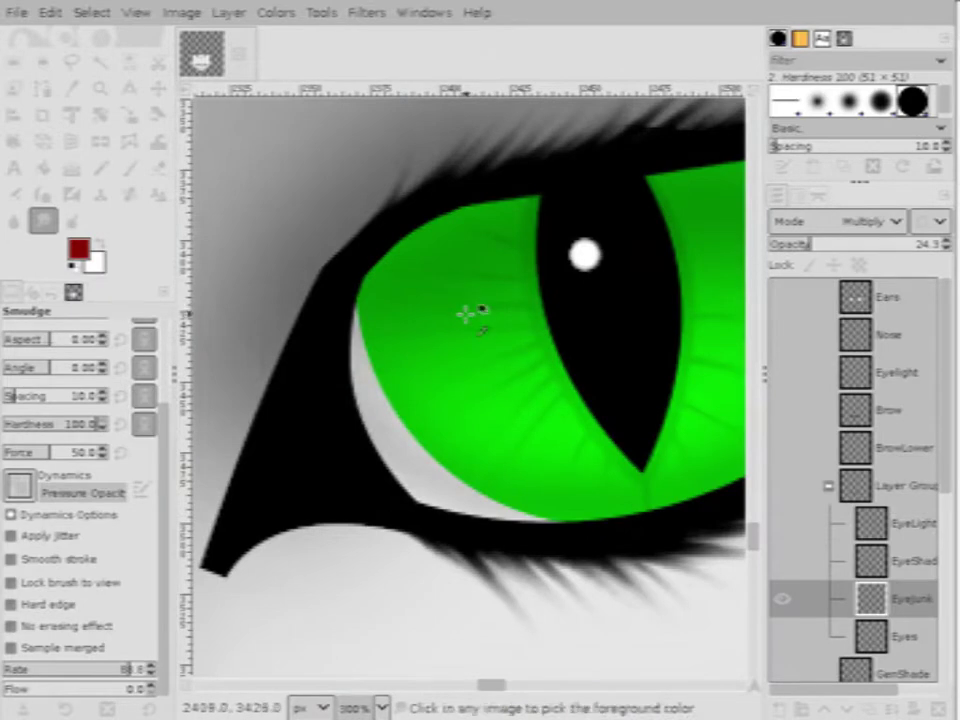
scroll(482, 290, "down", 3)
scroll(462, 298, "up", 5)
scroll(458, 300, "up", 3)
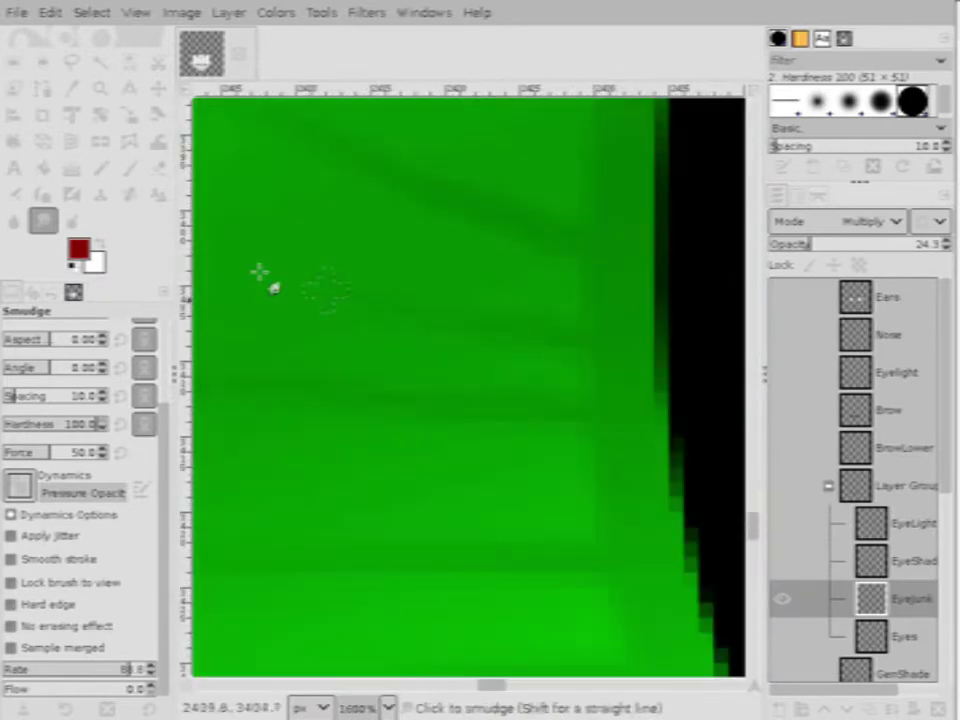
scroll(685, 405, "up", 2)
scroll(695, 408, "down", 1)
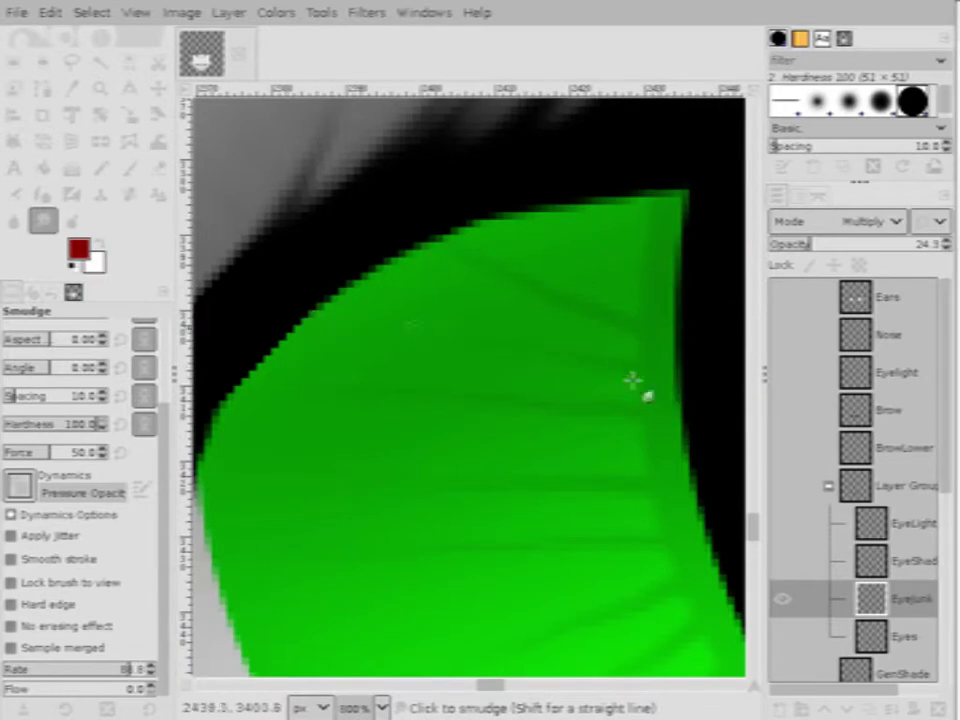
scroll(364, 313, "down", 2)
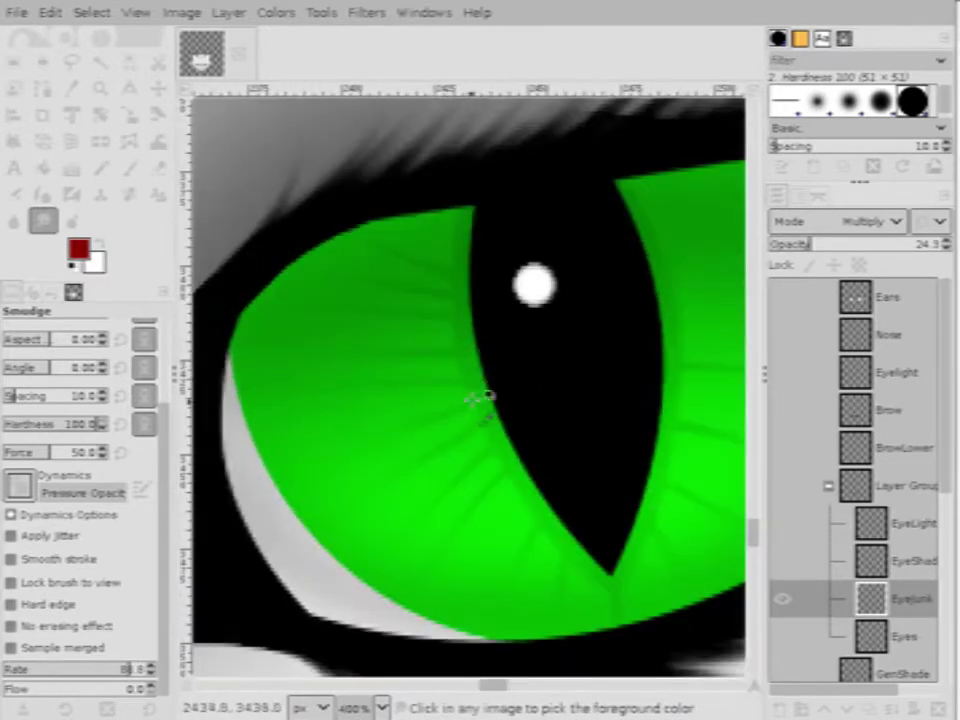
scroll(470, 392, "down", 3)
scroll(477, 387, "up", 4)
scroll(495, 416, "down", 1)
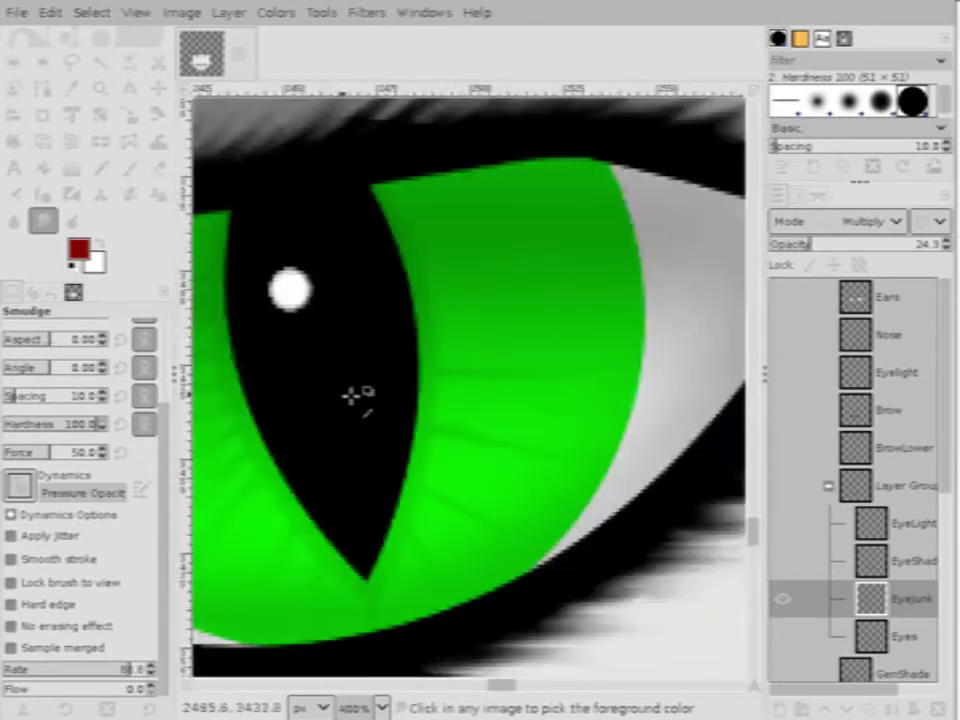
scroll(354, 394, "up", 2)
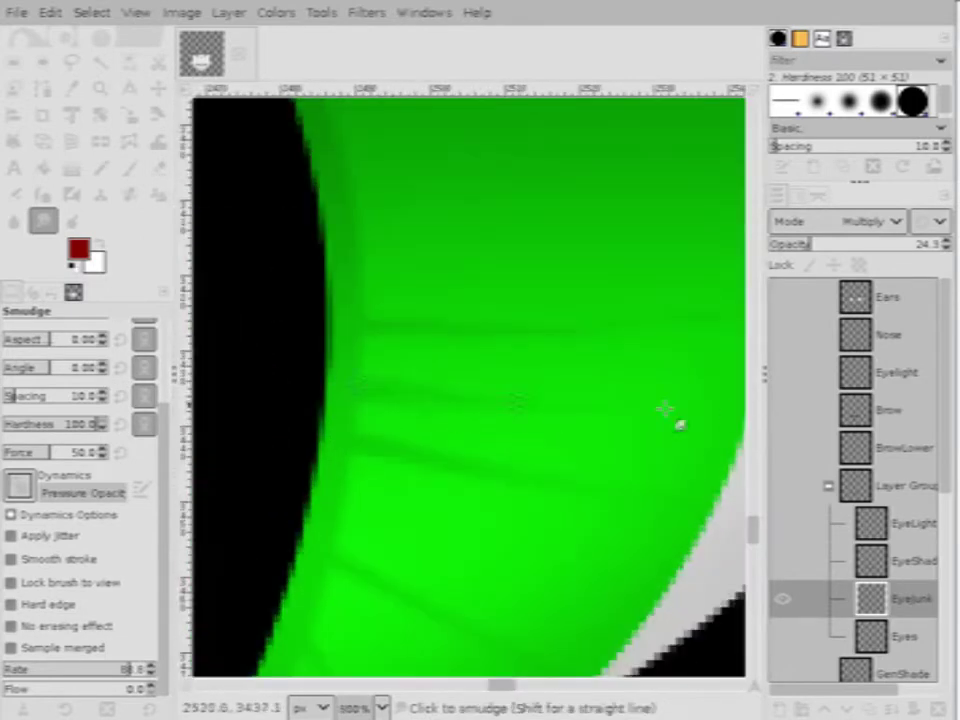
scroll(521, 476, "down", 3)
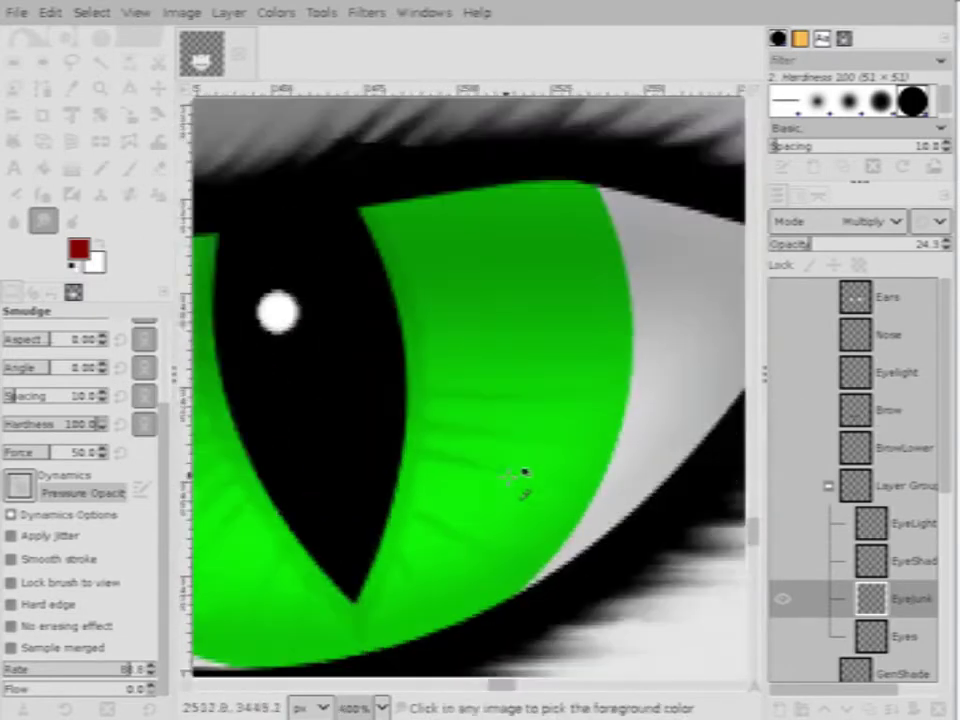
scroll(519, 497, "up", 2)
scroll(433, 446, "down", 2)
scroll(388, 440, "up", 2)
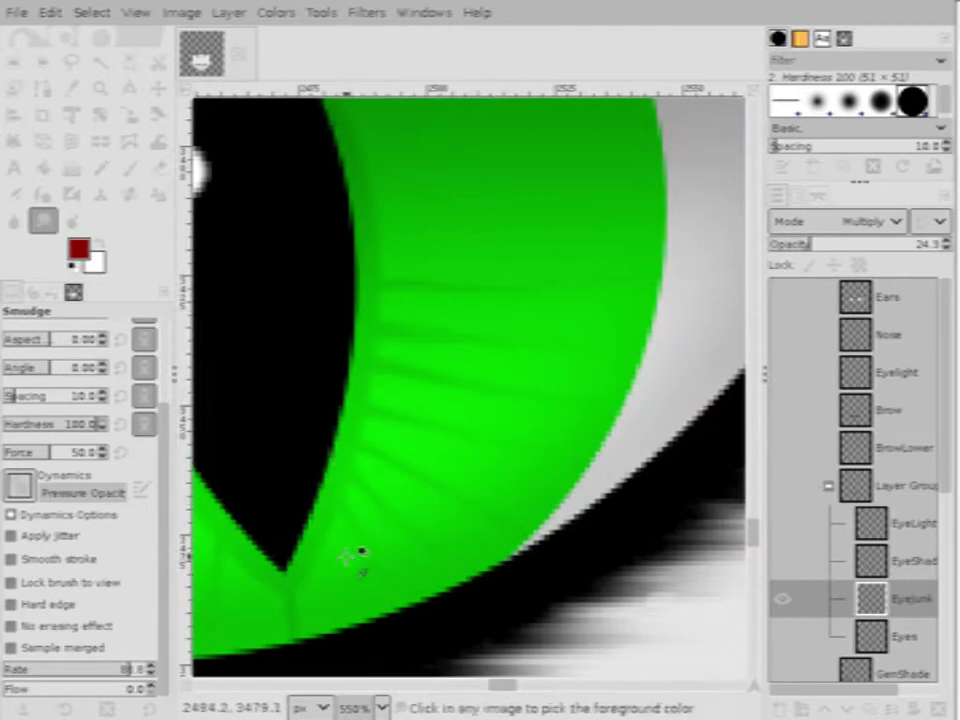
scroll(360, 553, "down", 2)
scroll(407, 556, "down", 4)
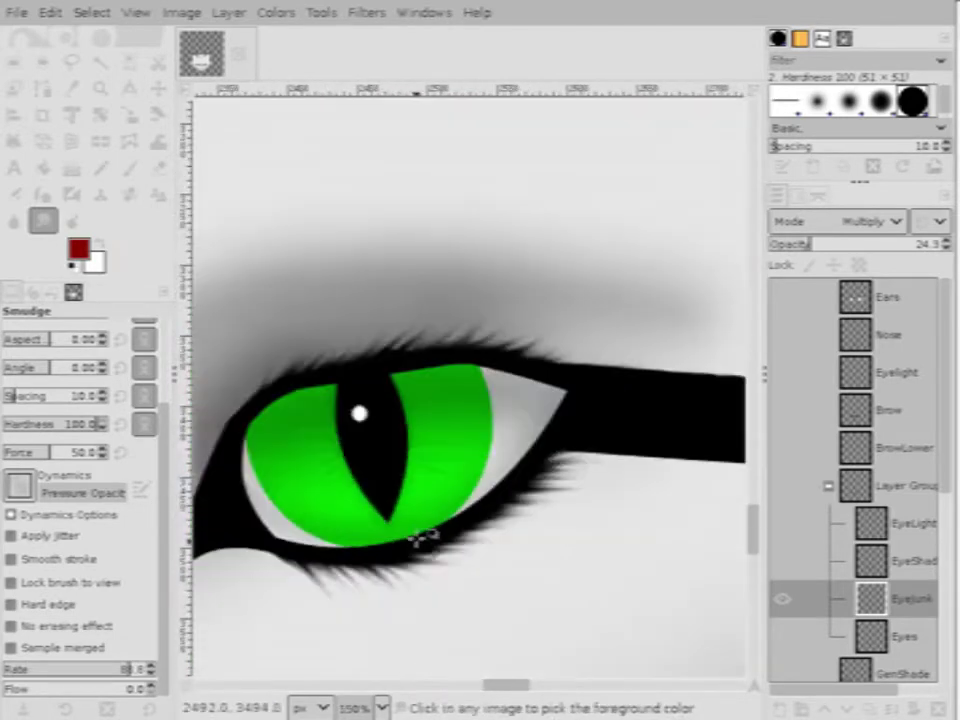
scroll(388, 388, "up", 2)
scroll(407, 439, "down", 1)
scroll(407, 480, "up", 3)
scroll(372, 525, "down", 2)
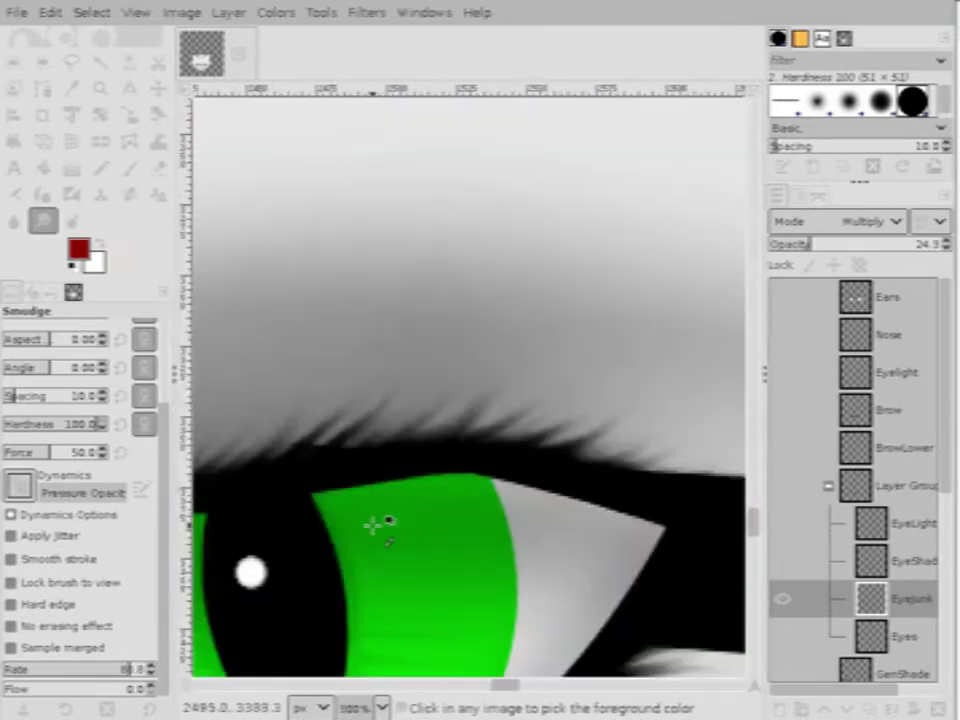
scroll(386, 454, "down", 2)
scroll(375, 450, "up", 2)
scroll(343, 444, "down", 1)
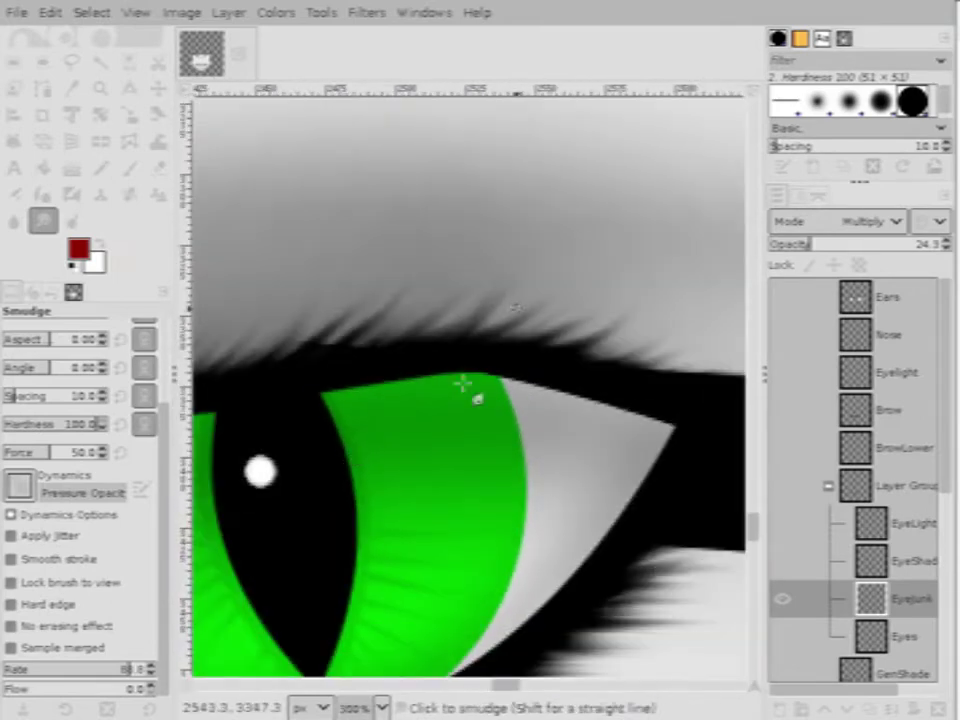
scroll(410, 478, "up", 2)
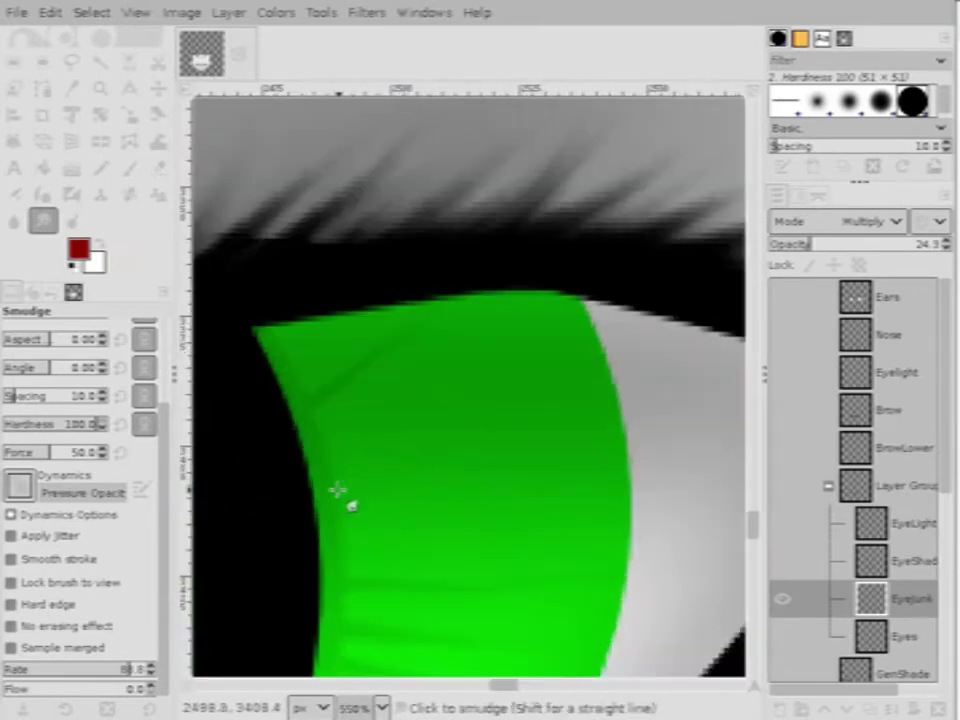
key("ctrl")
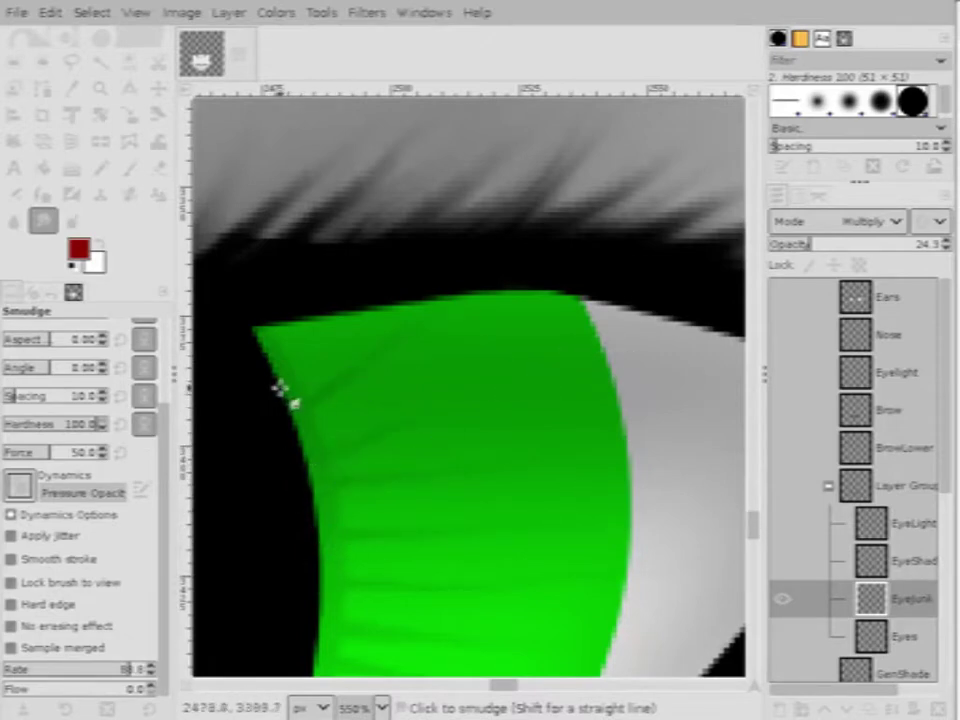
Zoom in and out to review the whole eye and its radially streaked iris
scroll(463, 221, "down", 3)
scroll(450, 336, "up", 1)
scroll(392, 388, "down", 1)
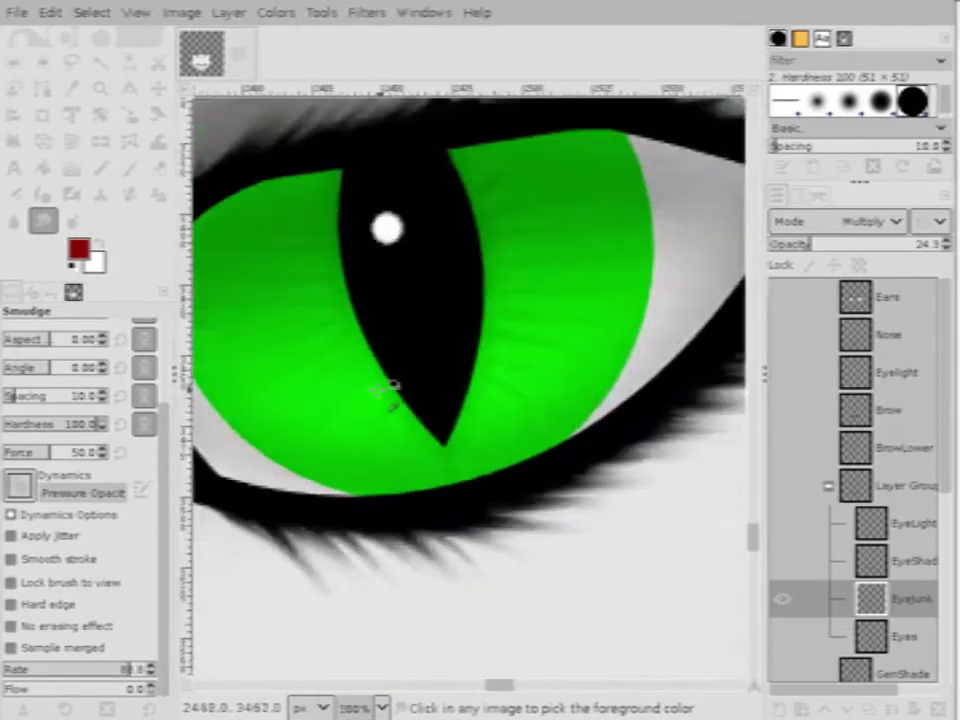
scroll(476, 365, "up", 1)
scroll(560, 400, "down", 1)
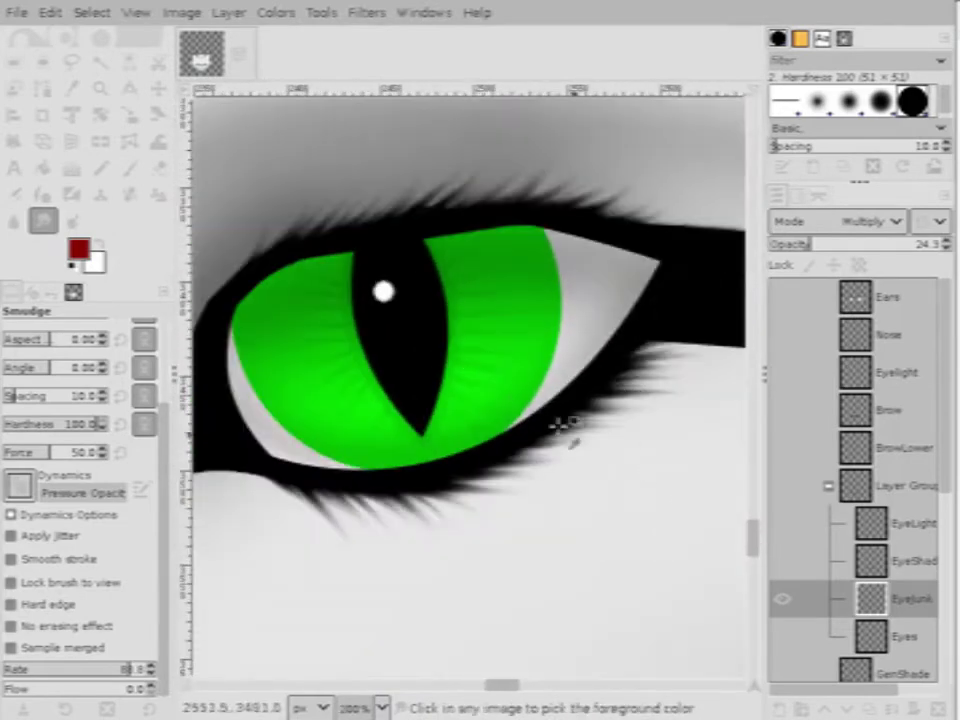
scroll(489, 379, "up", 5)
scroll(489, 379, "down", 3)
left_click(127, 174)
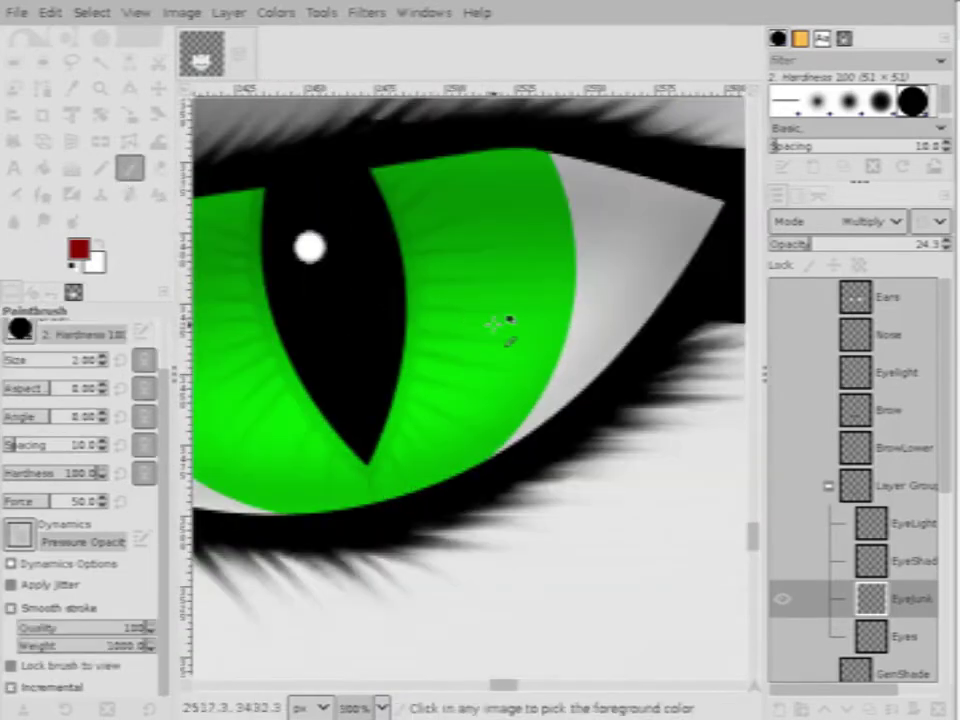
scroll(489, 328, "up", 1)
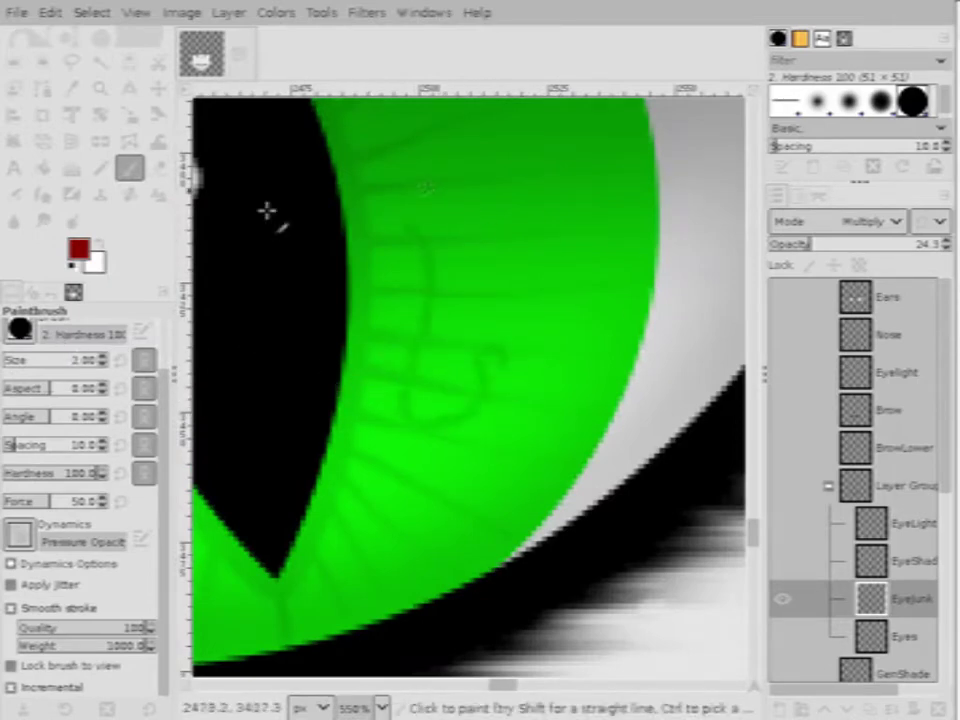
key("ctrl+z")
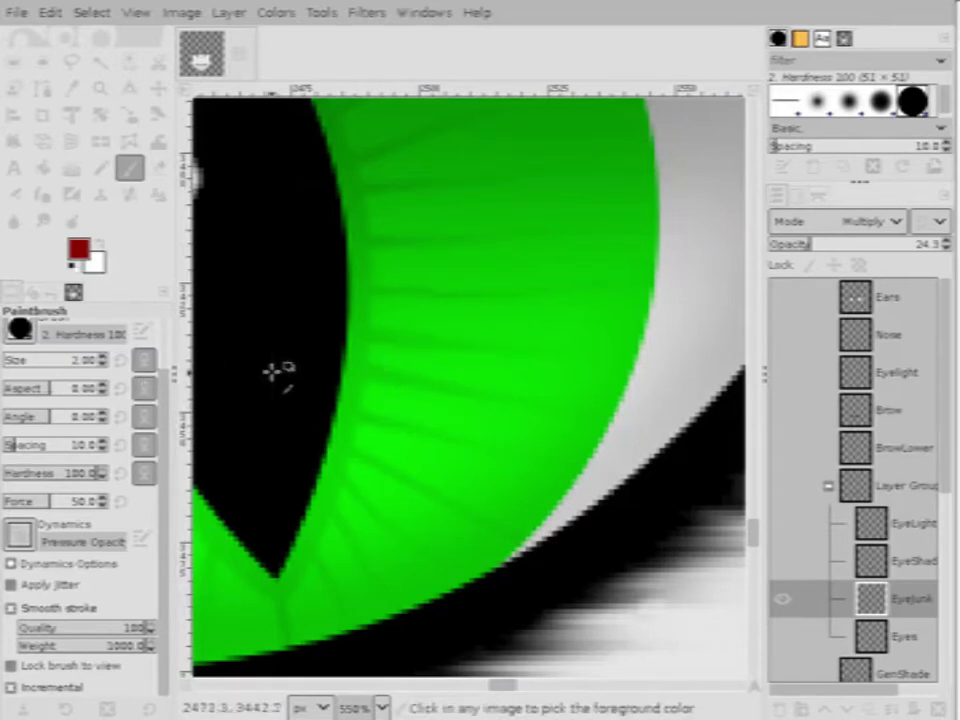
scroll(414, 324, "down", 5)
scroll(424, 334, "up", 5)
scroll(440, 280, "up", 1)
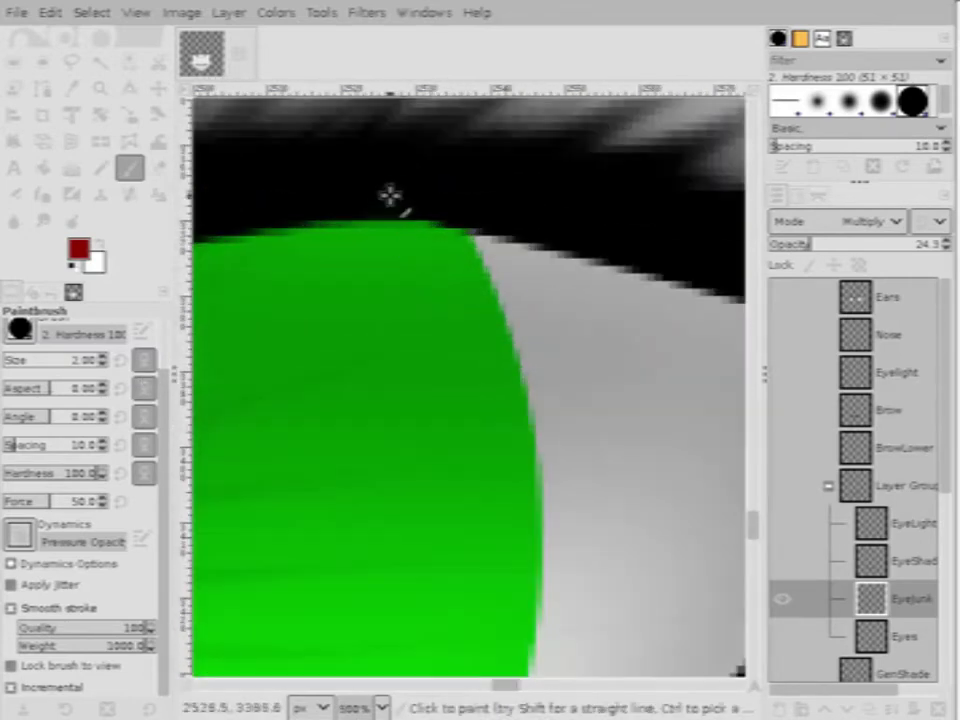
mouse_move(396, 227)
left_mouse_down()
mouse_move(405, 262)
mouse_move(458, 338)
left_mouse_up()
mouse_move(470, 412)
left_mouse_down()
mouse_move(402, 504)
mouse_move(405, 542)
mouse_move(465, 597)
mouse_move(483, 628)
mouse_move(474, 662)
left_mouse_up()
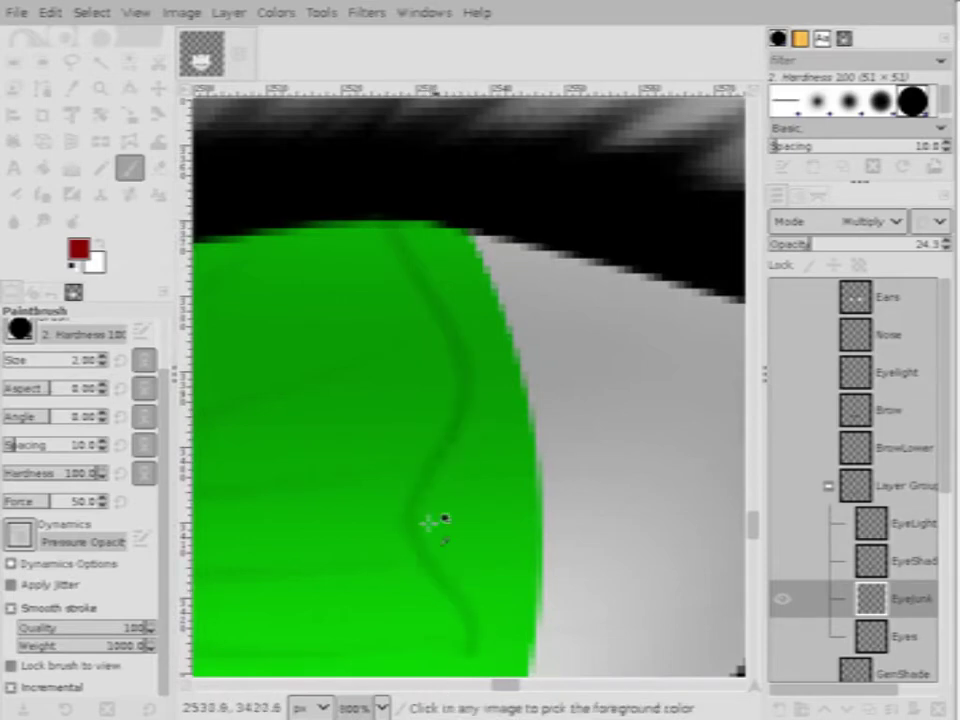
scroll(461, 525, "down", 5)
scroll(499, 272, "up", 6)
scroll(487, 263, "down", 2)
scroll(487, 263, "up", 2)
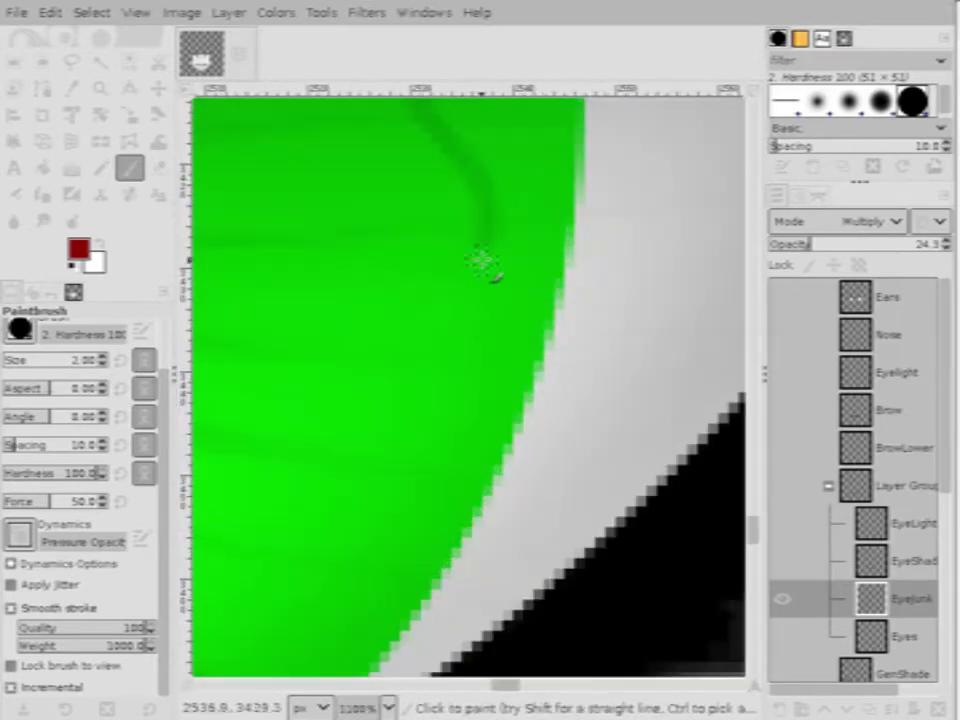
mouse_move(478, 275)
left_mouse_down()
mouse_move(447, 322)
mouse_move(358, 420)
mouse_move(348, 501)
mouse_move(358, 543)
mouse_move(303, 623)
mouse_move(275, 635)
left_mouse_up()
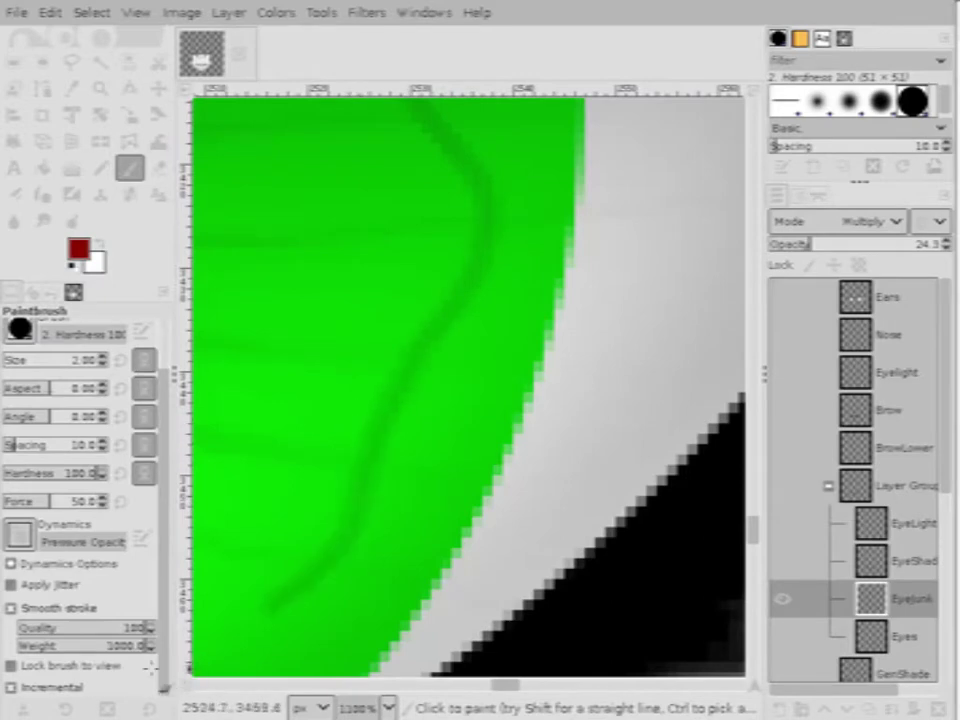
scroll(470, 430, "down", 4)
scroll(470, 432, "up", 4)
mouse_move(578, 255)
left_mouse_down()
mouse_move(505, 333)
mouse_move(434, 512)
mouse_move(369, 557)
left_mouse_up()
scroll(549, 430, "down", 4)
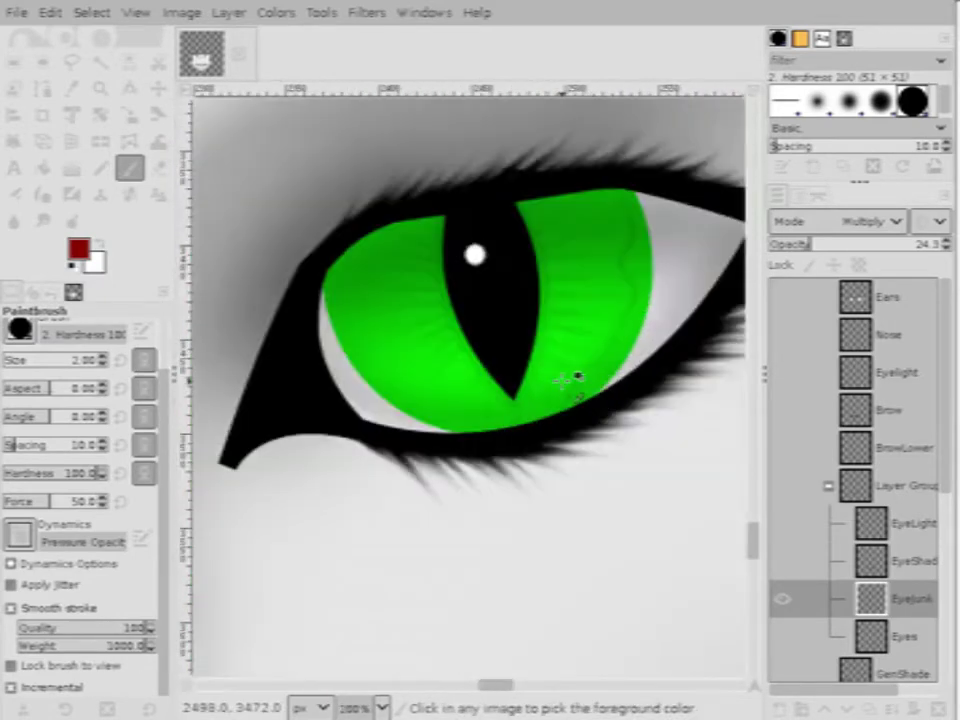
scroll(567, 375, "up", 2)
scroll(476, 403, "down", 1)
scroll(525, 428, "up", 1)
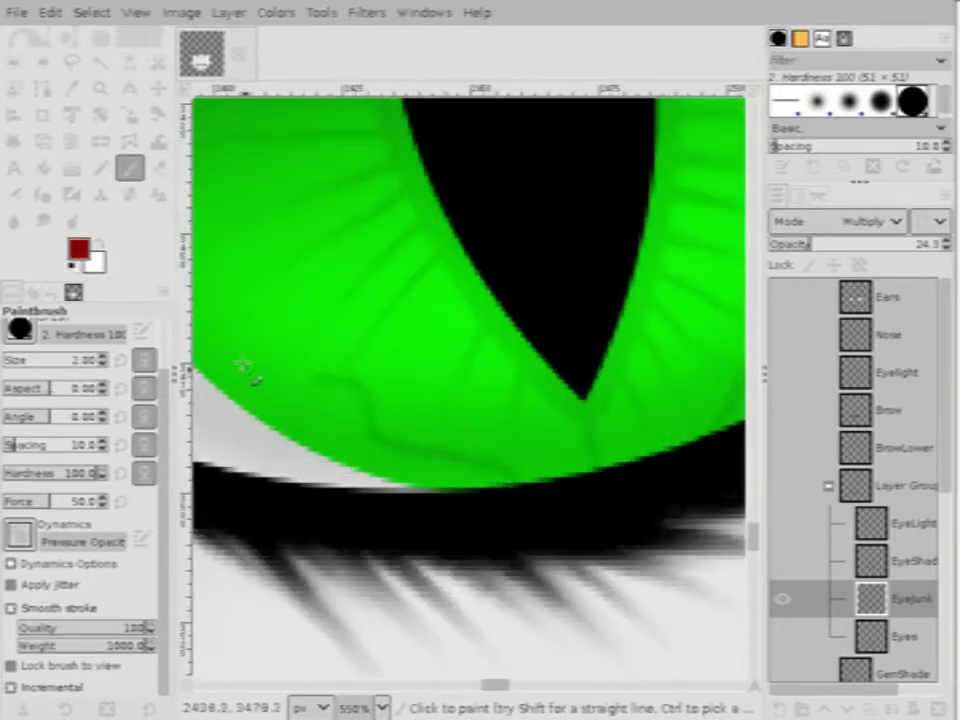
scroll(339, 386, "up", 2)
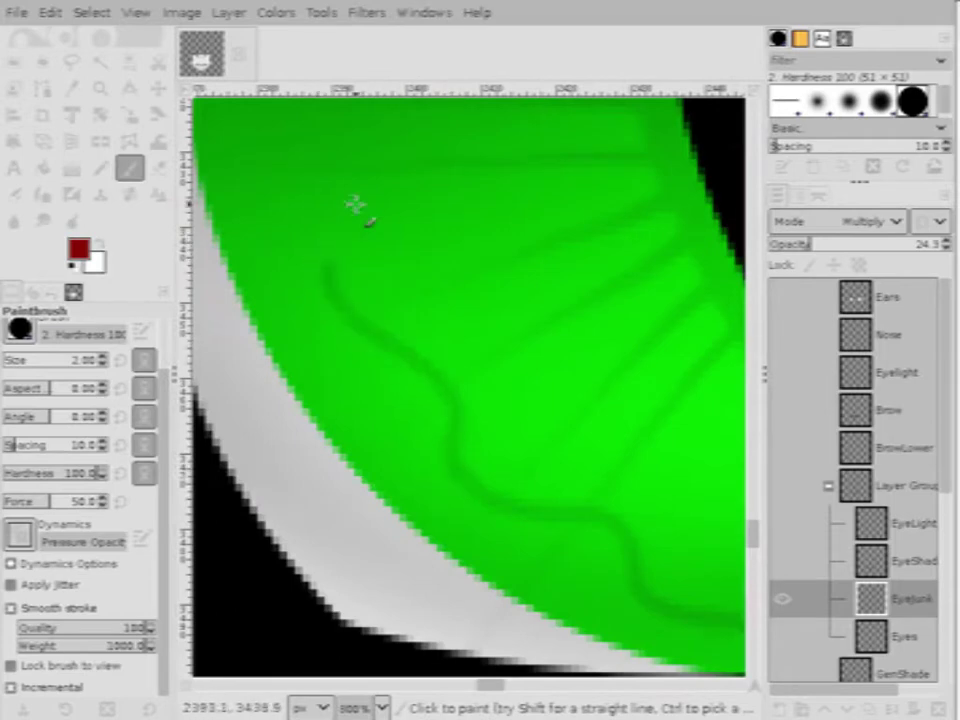
scroll(385, 532, "down", 2)
scroll(385, 532, "up", 2)
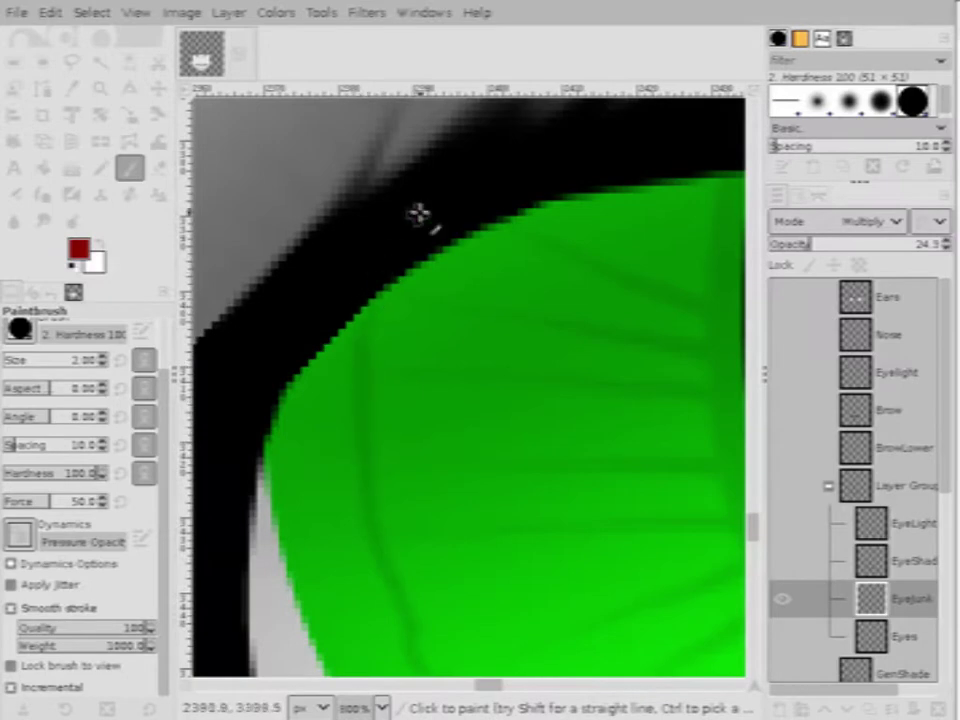
scroll(418, 213, "down", 3)
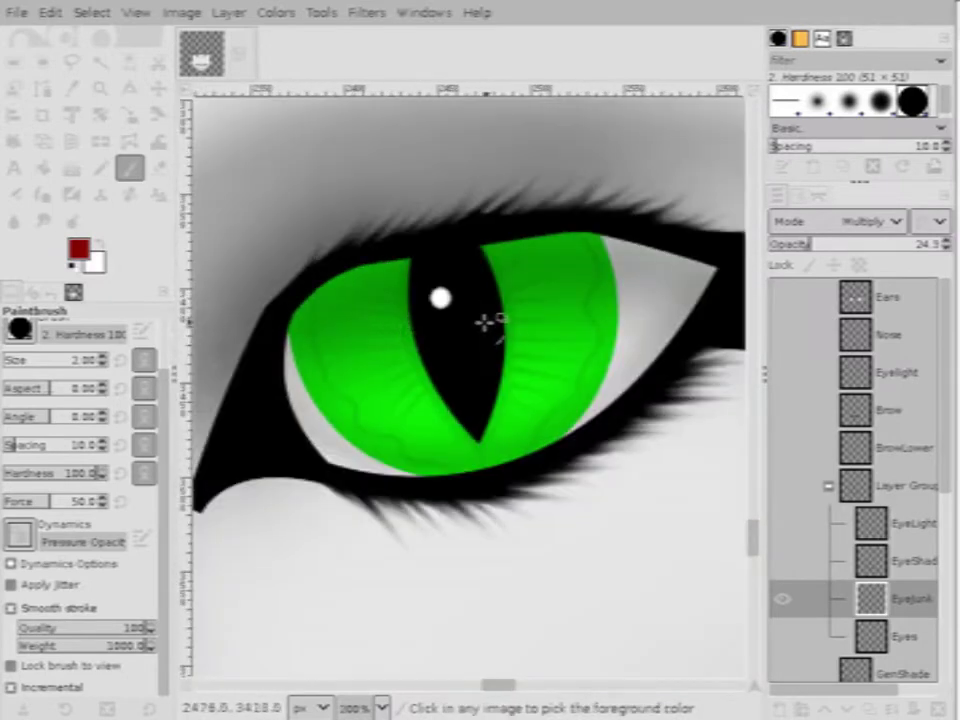
scroll(484, 320, "down", 3)
scroll(520, 330, "up", 1)
scroll(505, 380, "down", 1)
scroll(298, 361, "up", 2)
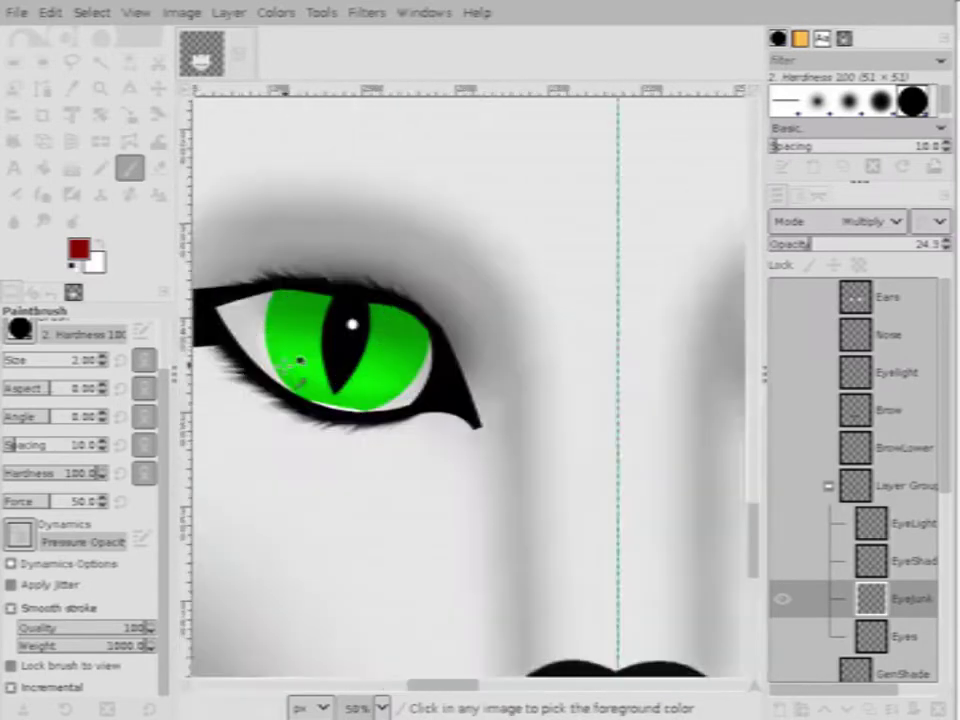
scroll(298, 362, "up", 4)
scroll(325, 371, "down", 4)
scroll(440, 352, "up", 4)
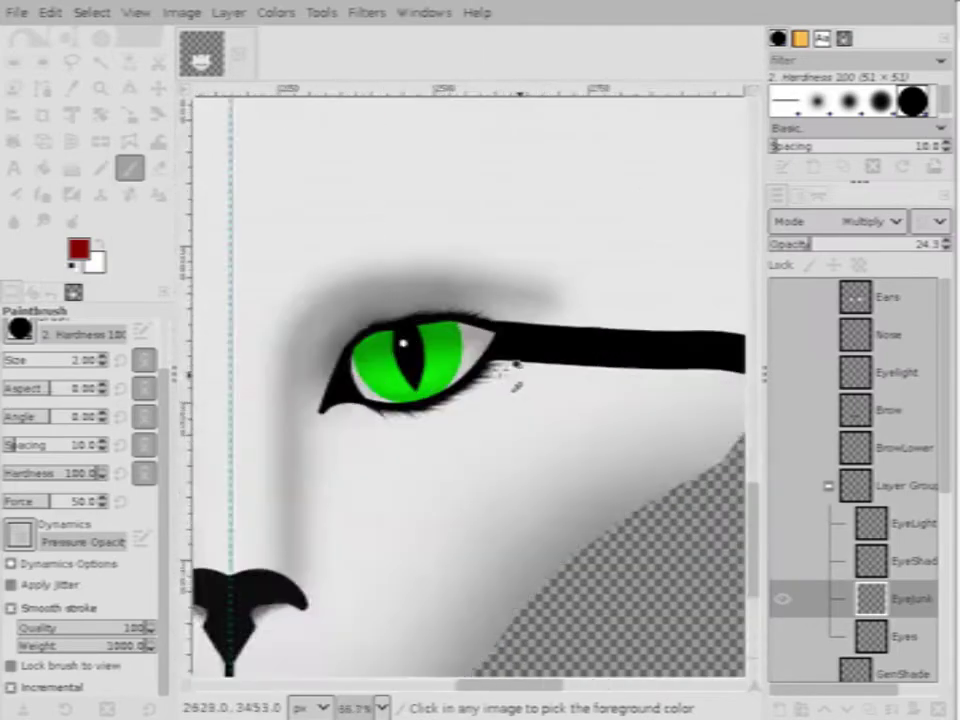
scroll(400, 350, "down", 4)
scroll(310, 352, "up", 6)
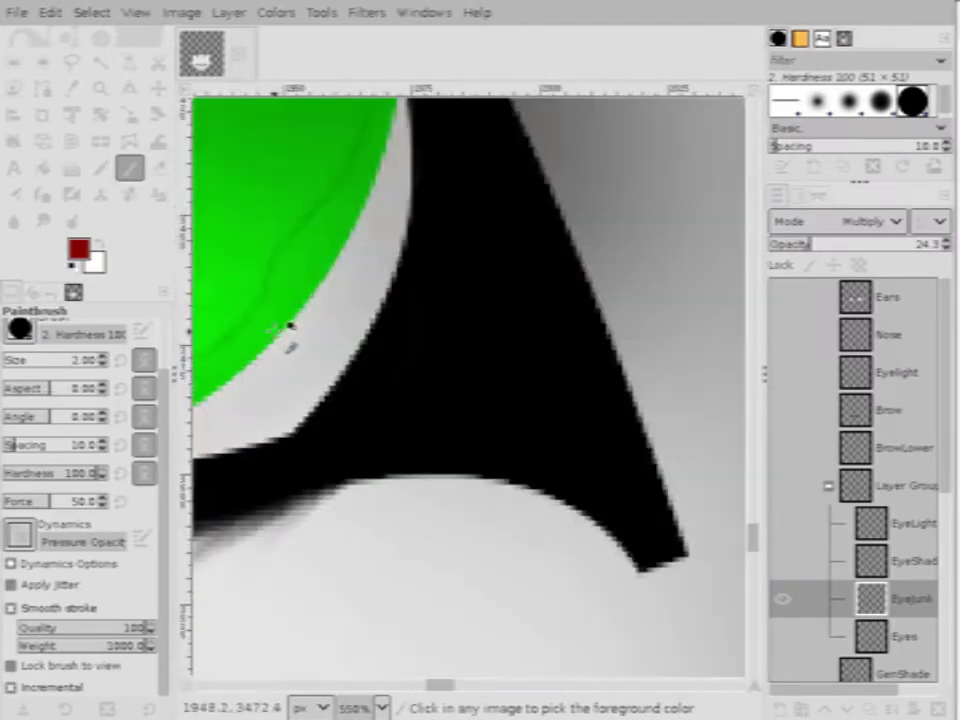
scroll(289, 320, "down", 6)
scroll(478, 318, "up", 3)
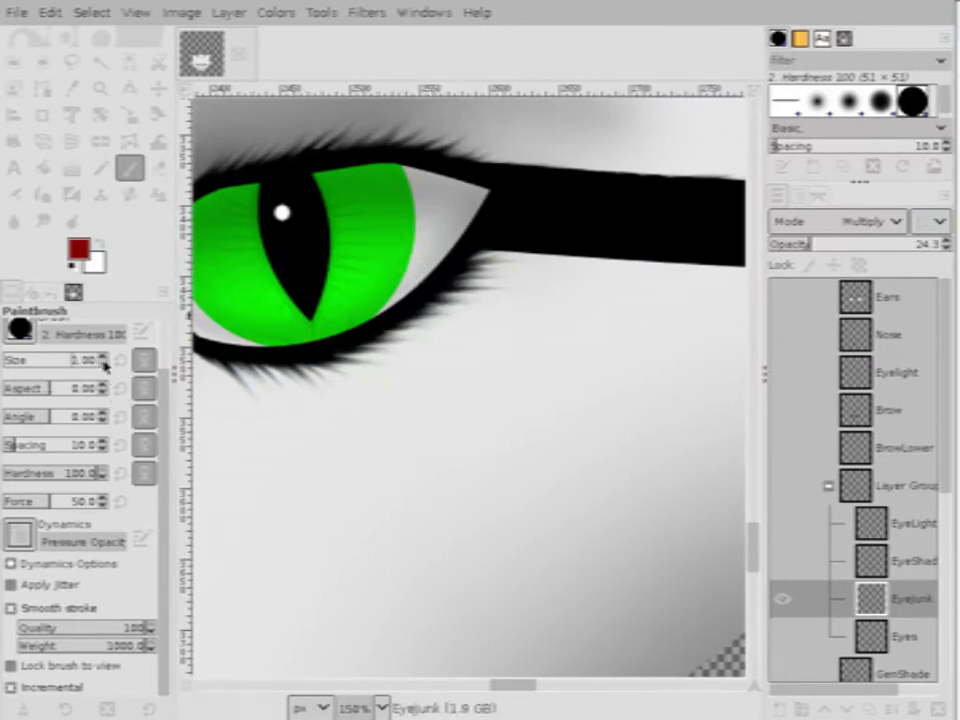
Shrink the brush to a tiny size and try a thin vein stroke on the iris, then undo it
scroll(406, 170, "up", 3)
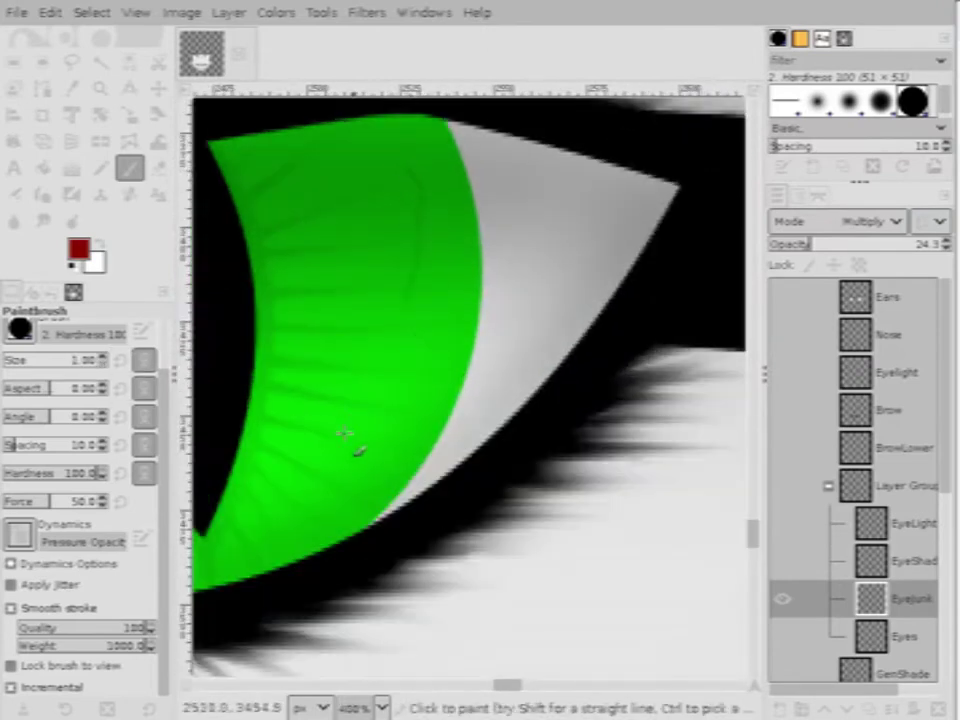
scroll(274, 339, "down", 7)
scroll(285, 347, "up", 4)
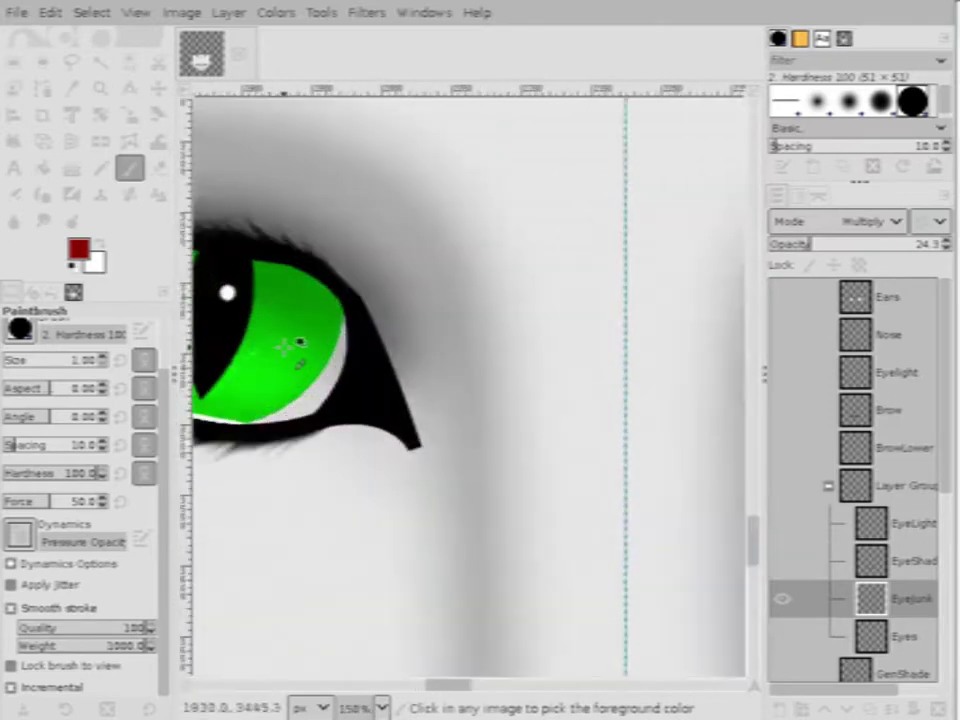
scroll(285, 346, "up", 3)
scroll(327, 388, "up", 3)
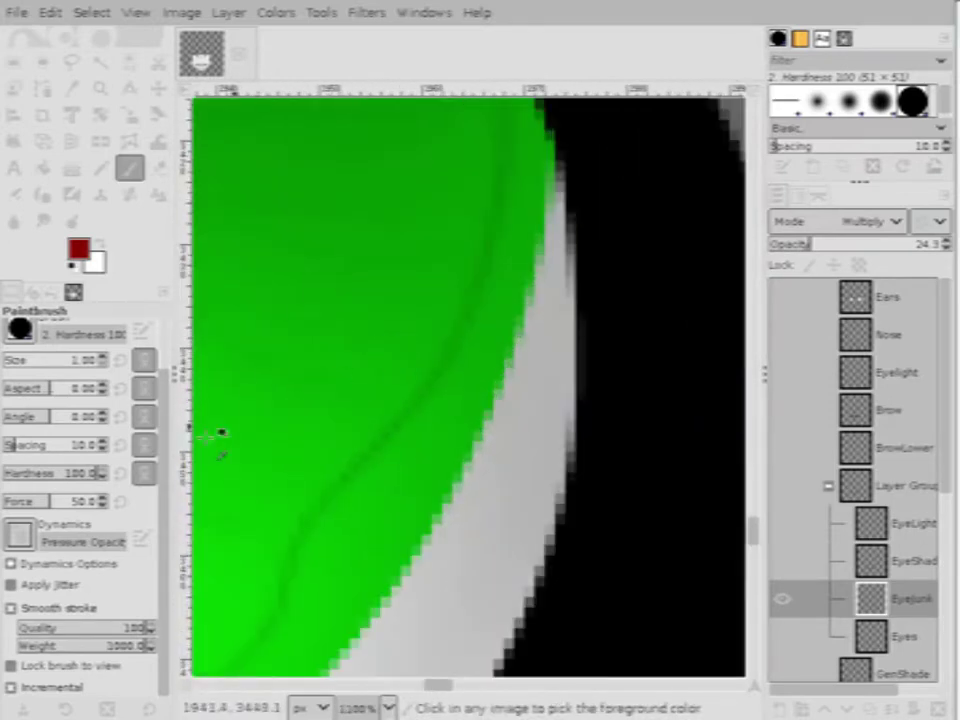
left_click(87, 366)
mouse_move(87, 368)
left_mouse_down()
mouse_move(15, 369)
mouse_move(87, 368)
left_mouse_up()
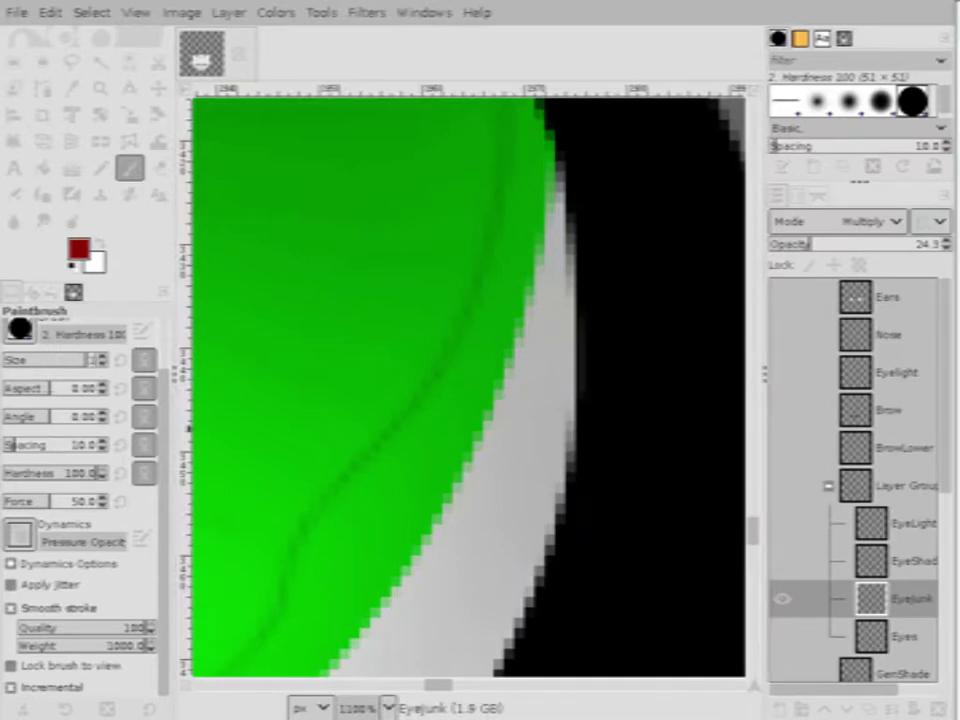
left_click_drag(375, 240, 313, 412)
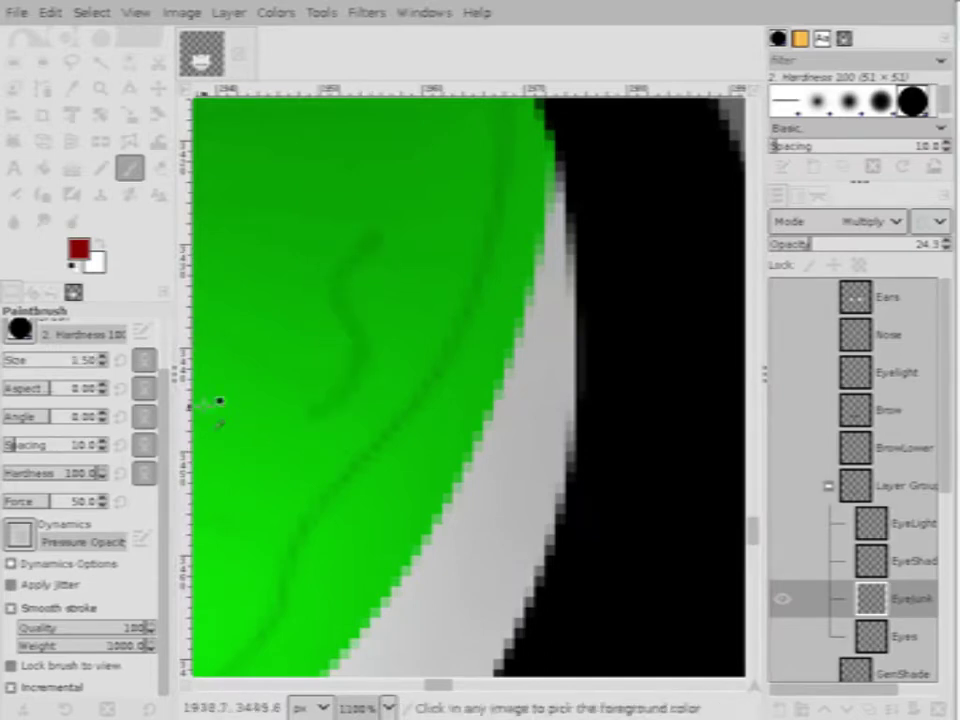
key("ctrl+z")
Set the brush to size 1.25 and paint a thin curved dark vein along the iris's lower-left rim
left_click(91, 366)
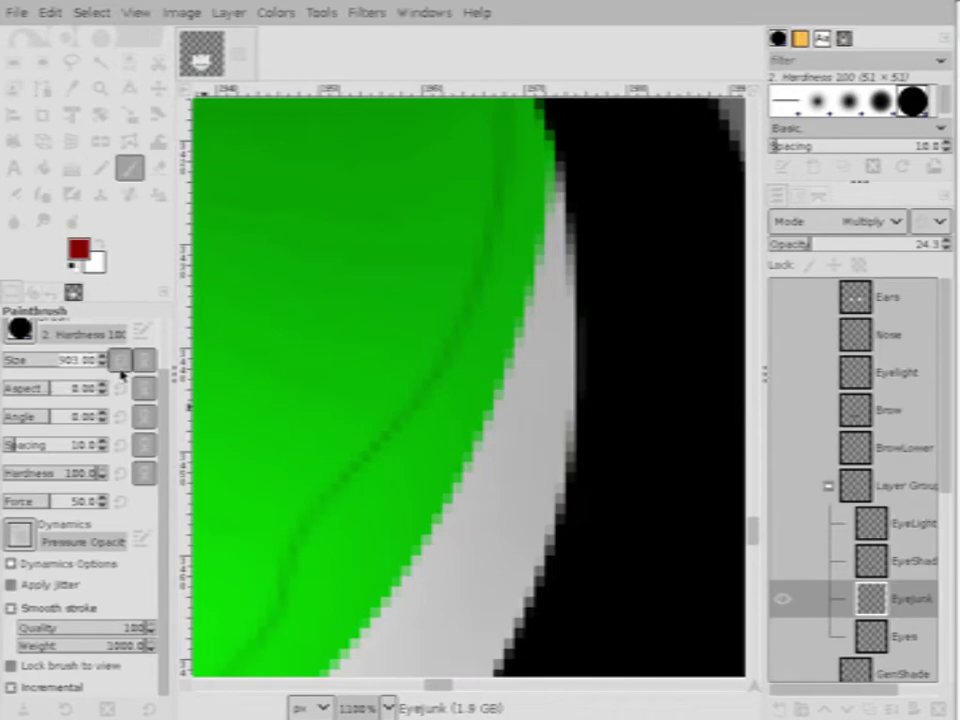
left_click(120, 362)
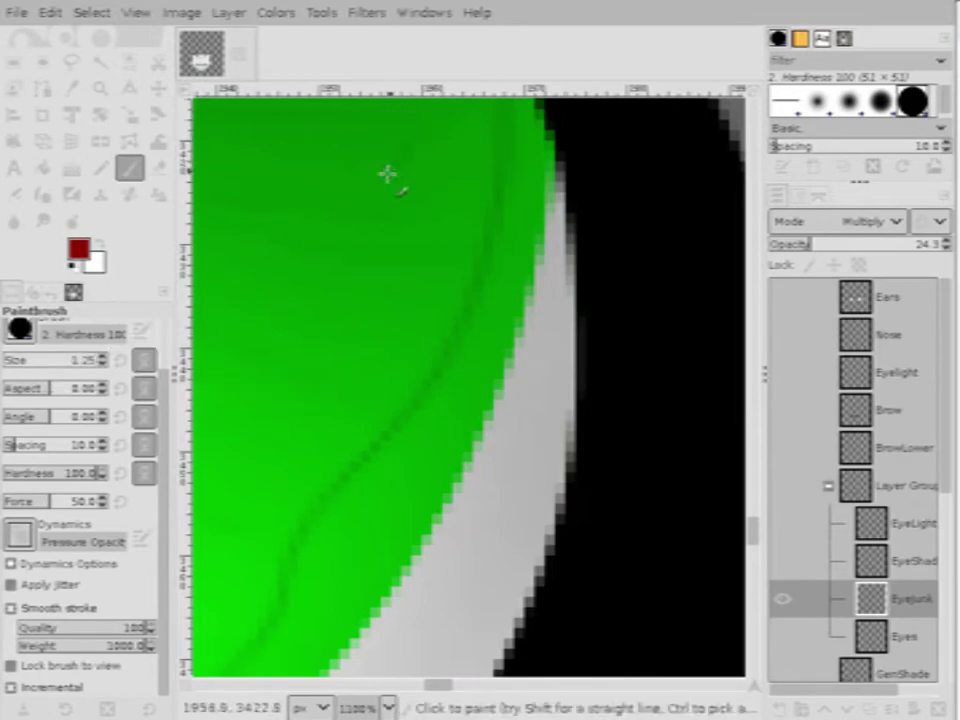
left_click_drag(387, 174, 288, 385)
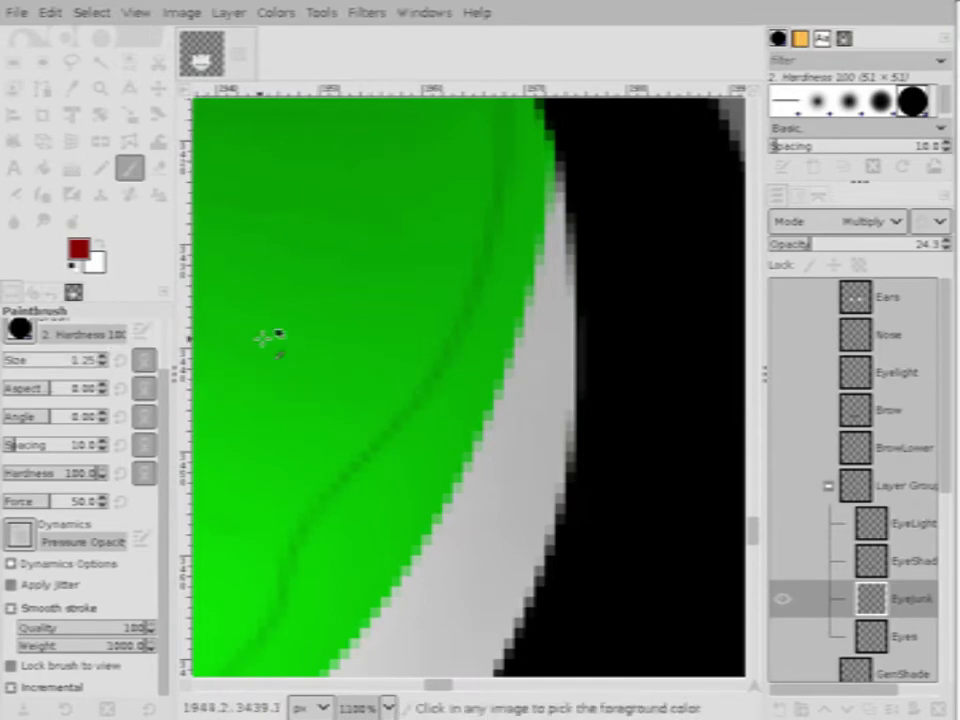
scroll(266, 336, "down", 8)
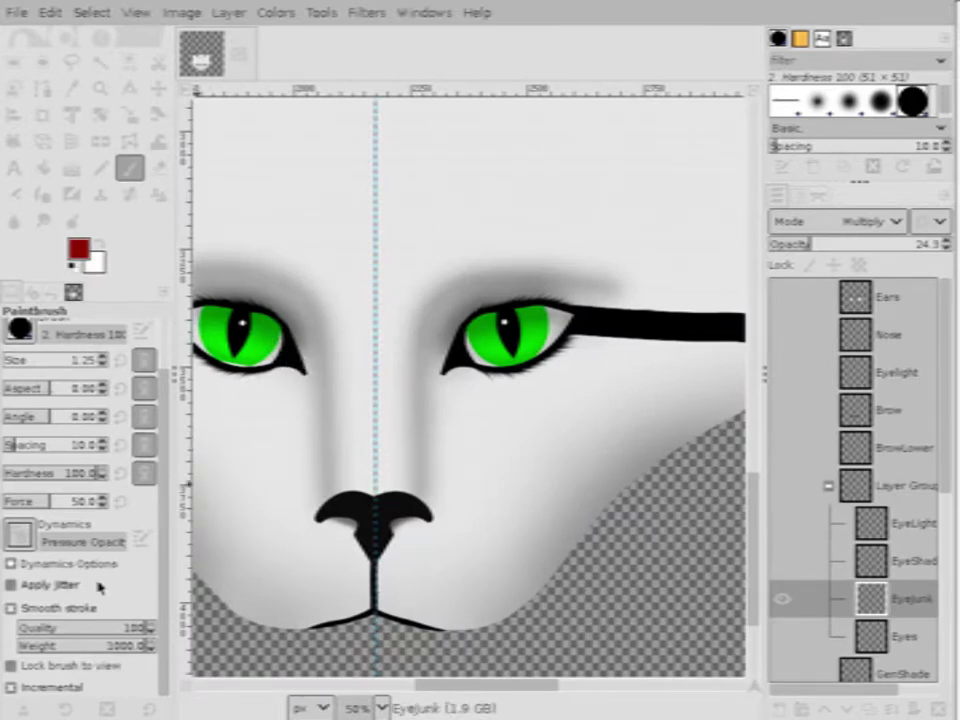
scroll(470, 330, "up", 3)
scroll(345, 373, "down", 3)
scroll(345, 373, "up", 5)
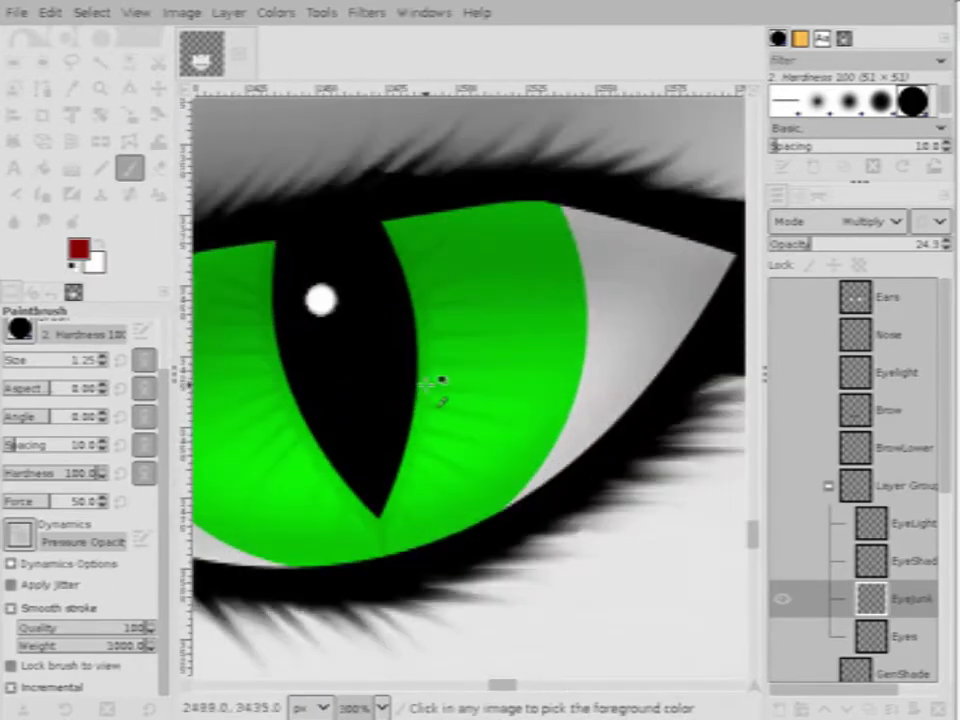
scroll(434, 398, "up", 2)
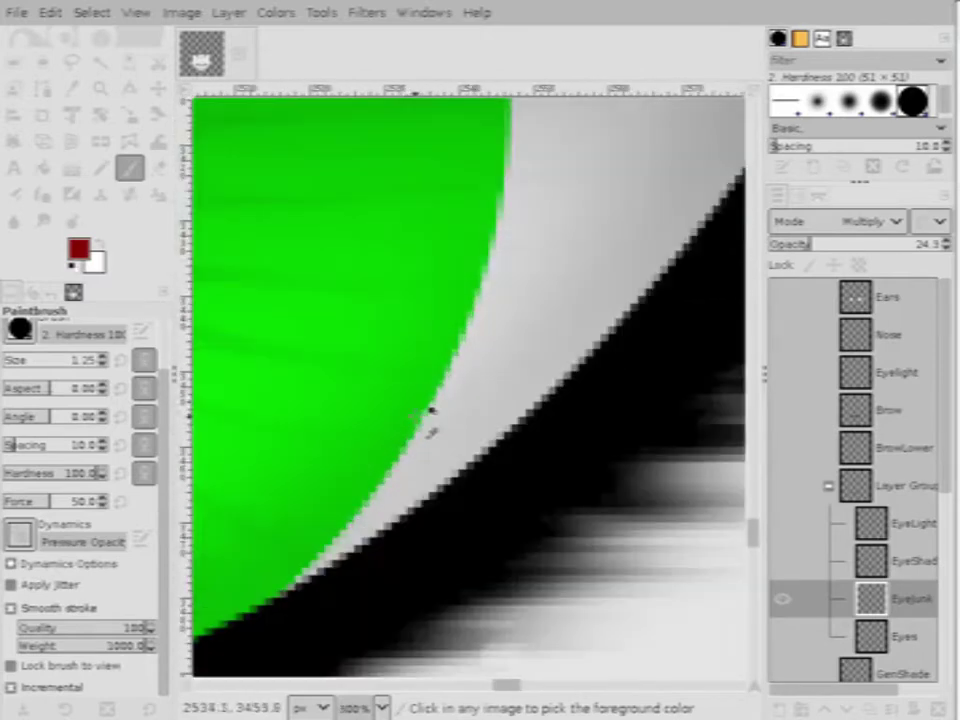
scroll(429, 418, "down", 1)
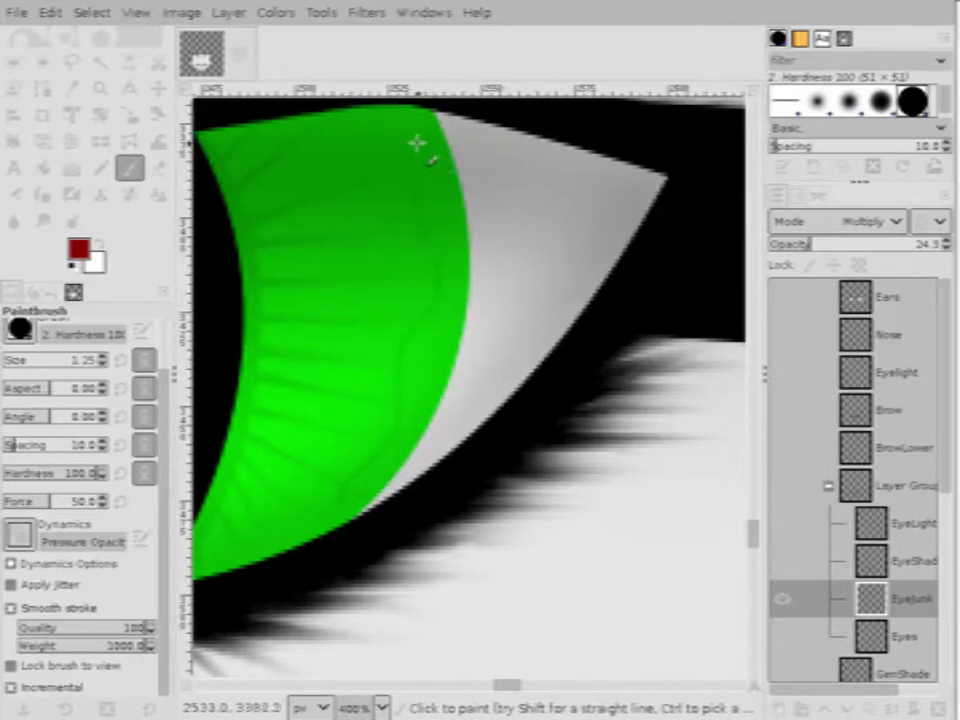
scroll(574, 321, "down", 4)
scroll(439, 401, "up", 6)
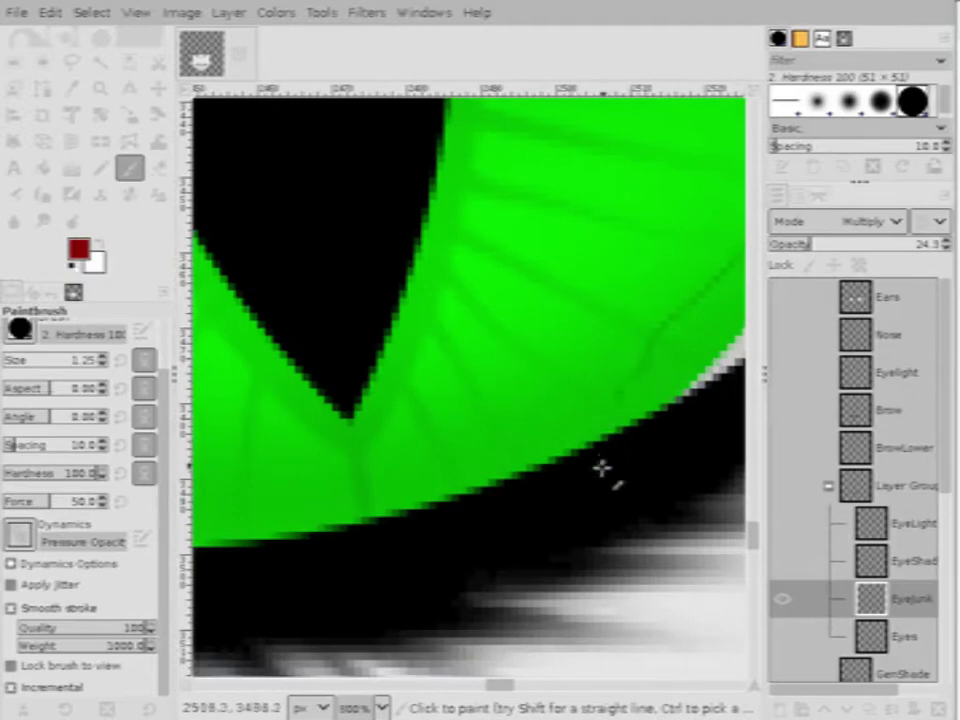
scroll(536, 476, "down", 4)
scroll(343, 482, "up", 4)
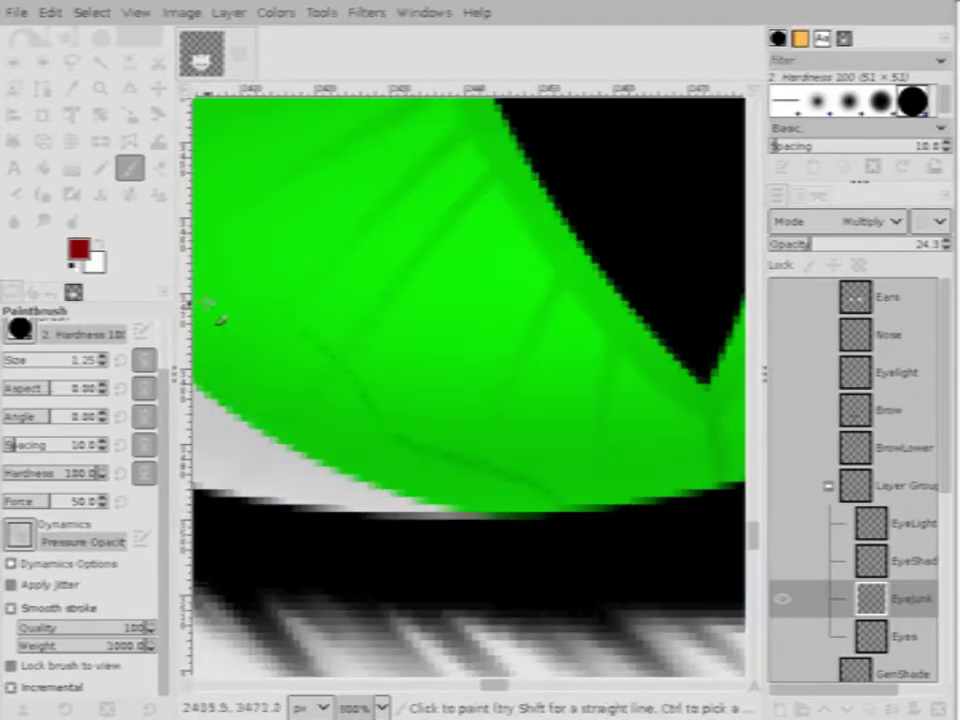
scroll(519, 489, "down", 4)
scroll(553, 456, "up", 4)
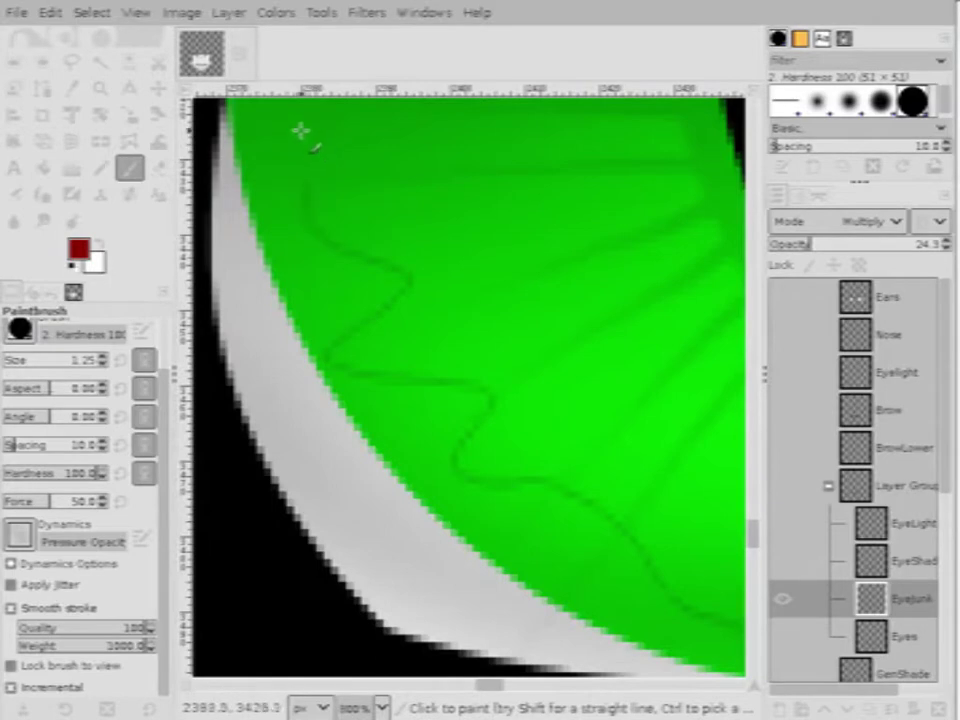
scroll(454, 521, "down", 2)
scroll(375, 306, "up", 2)
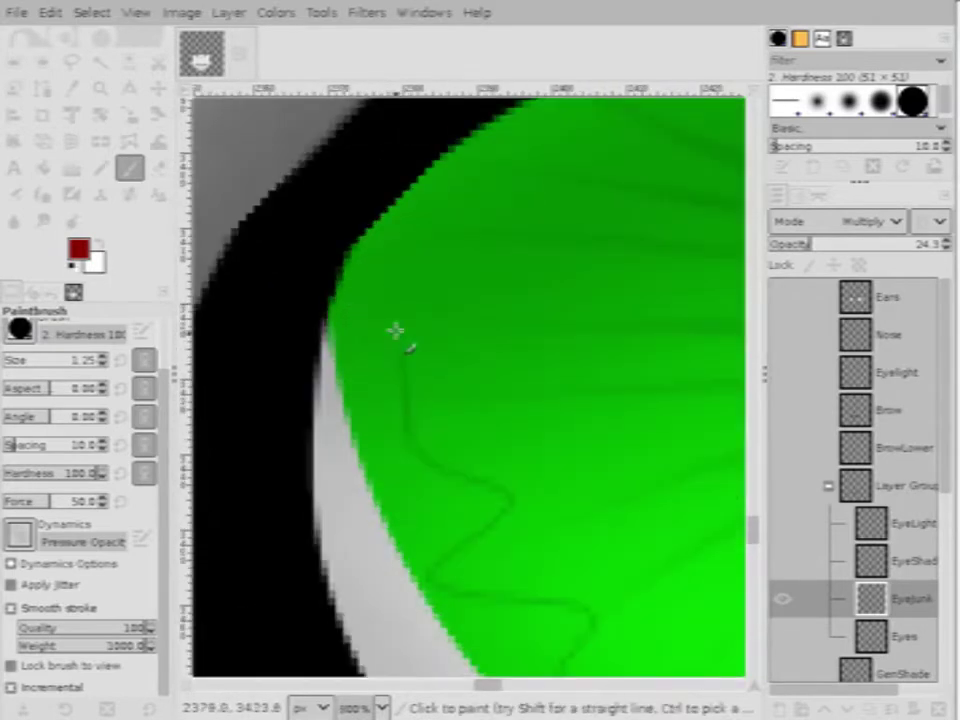
scroll(261, 407, "down", 2)
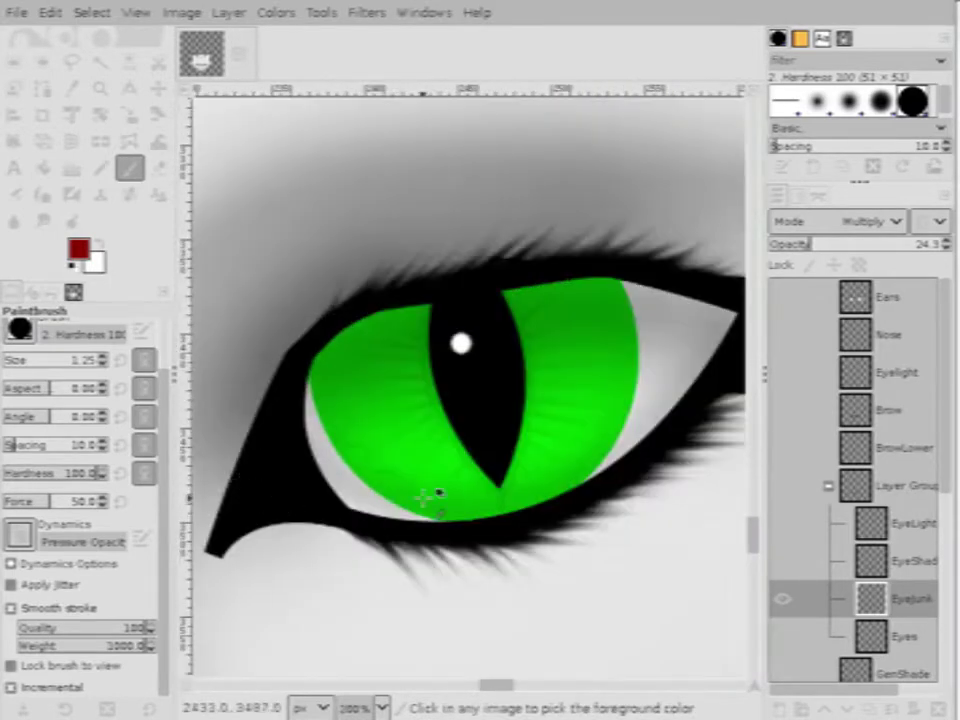
scroll(429, 495, "down", 3)
scroll(396, 489, "up", 4)
scroll(354, 461, "down", 1)
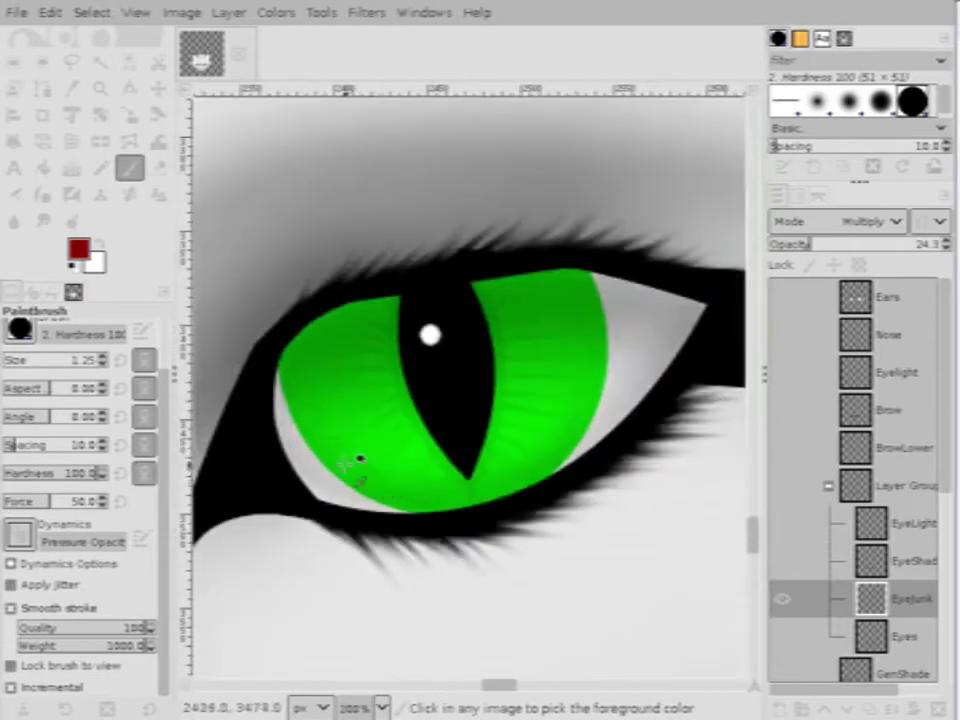
scroll(339, 456, "up", 1)
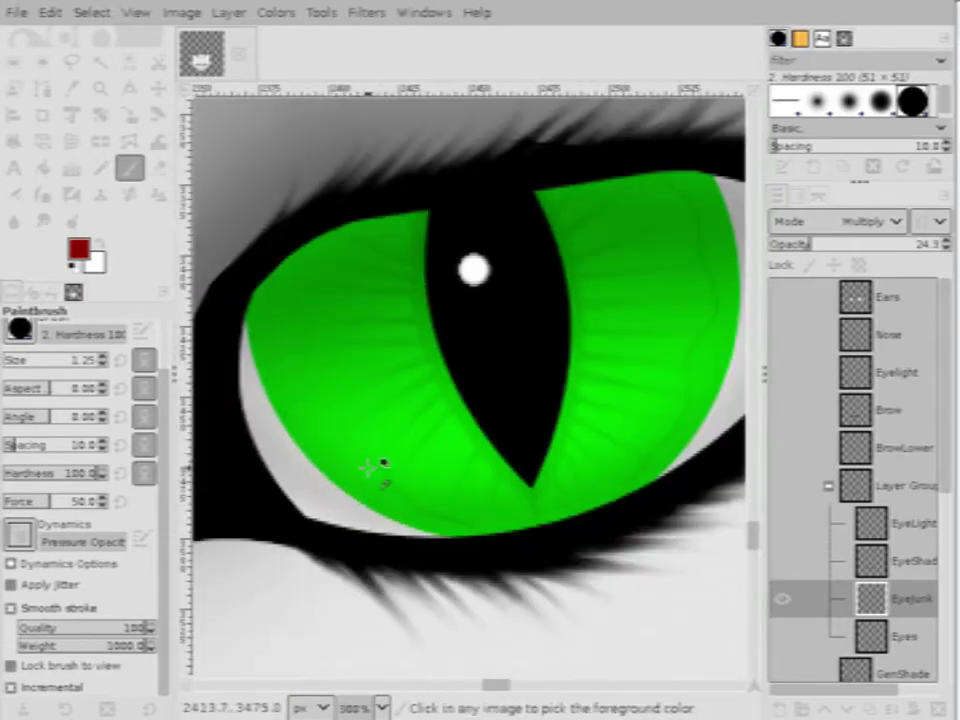
scroll(381, 465, "up", 2)
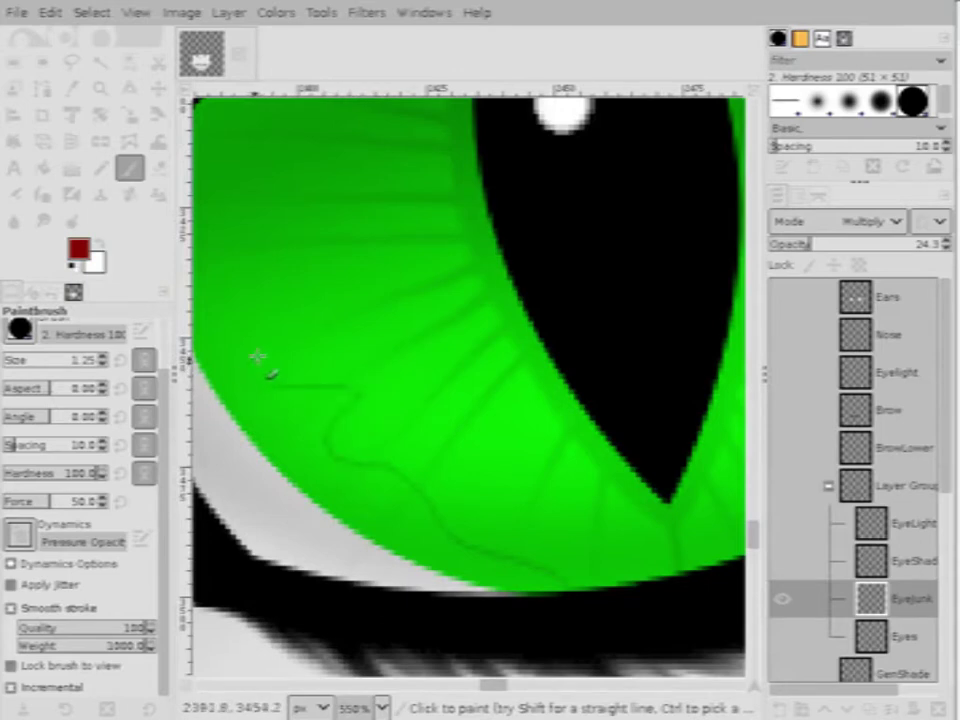
scroll(429, 476, "down", 3)
scroll(401, 433, "up", 4)
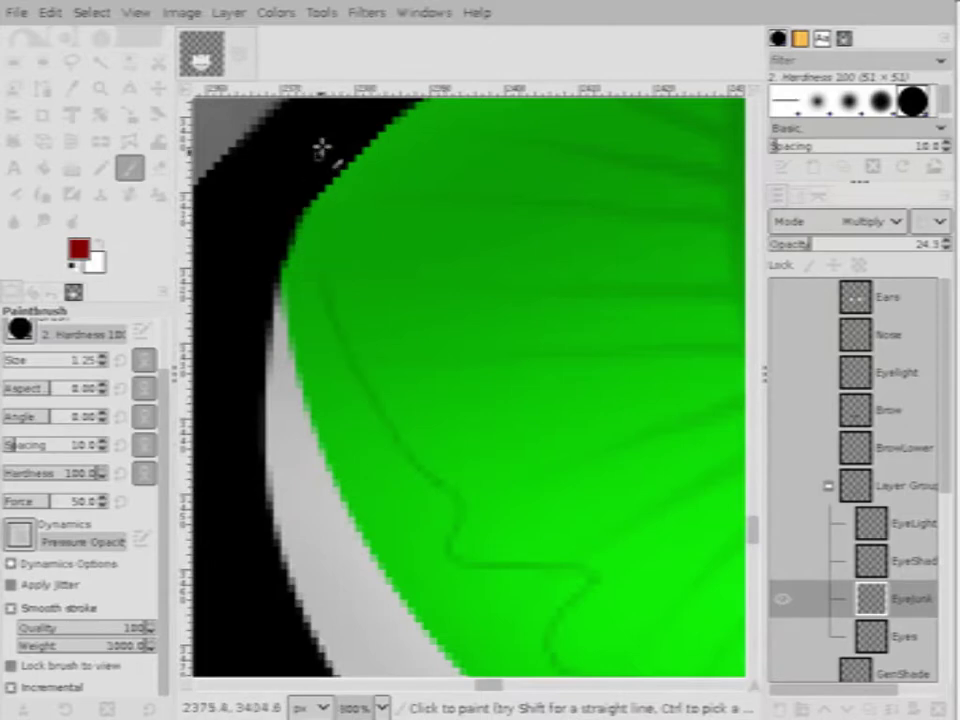
scroll(381, 482, "down", 5)
scroll(450, 575, "down", 2)
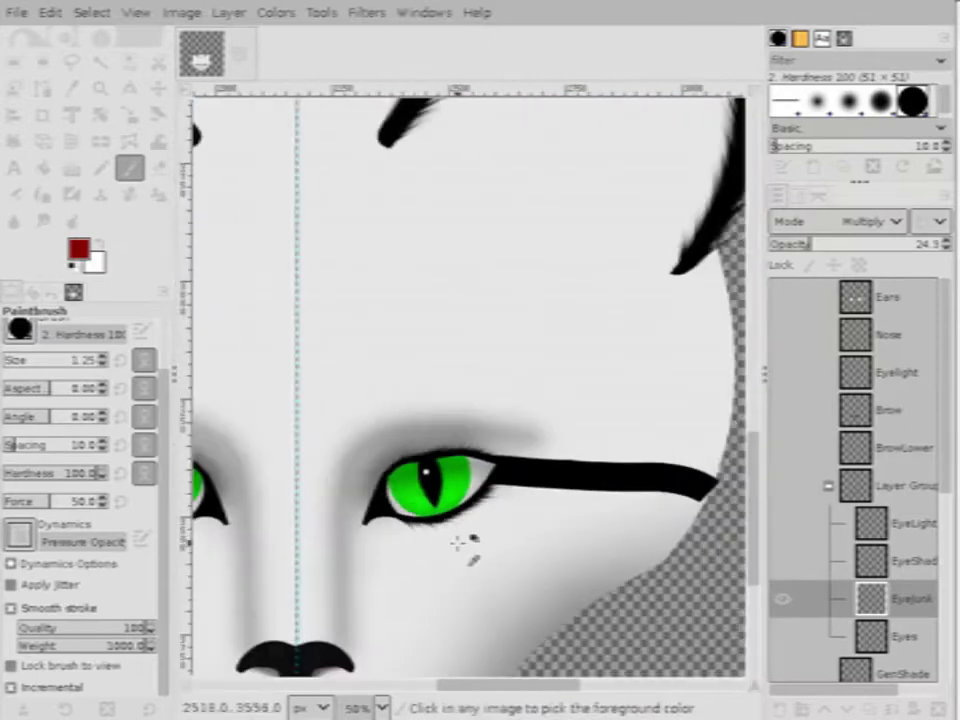
scroll(456, 550, "up", 4)
scroll(462, 512, "down", 3)
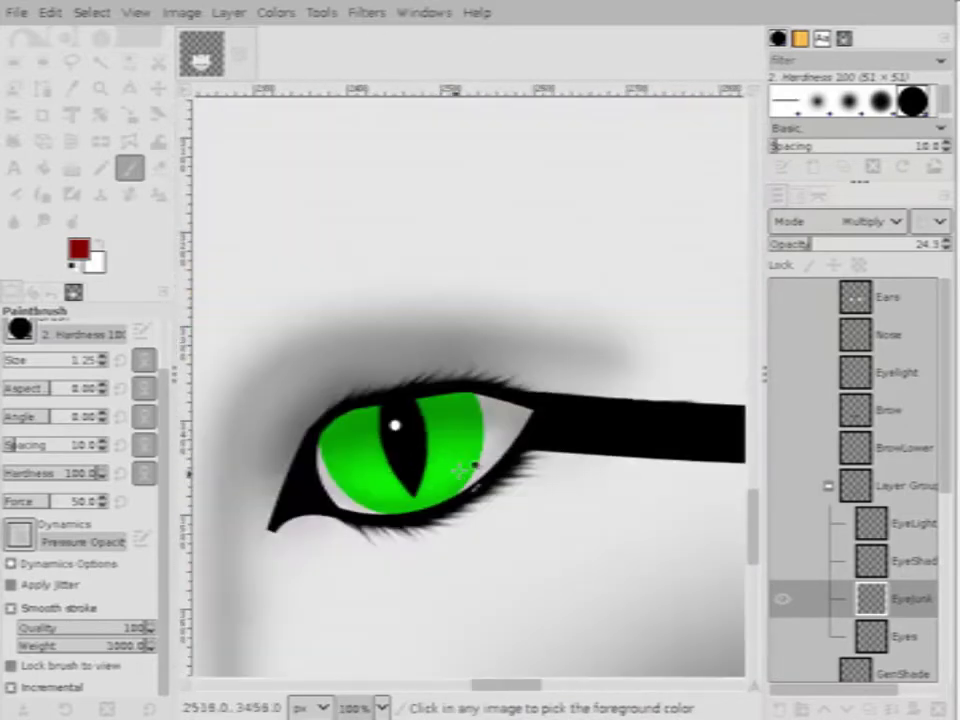
scroll(471, 461, "up", 6)
scroll(553, 422, "down", 3)
scroll(561, 383, "up", 4)
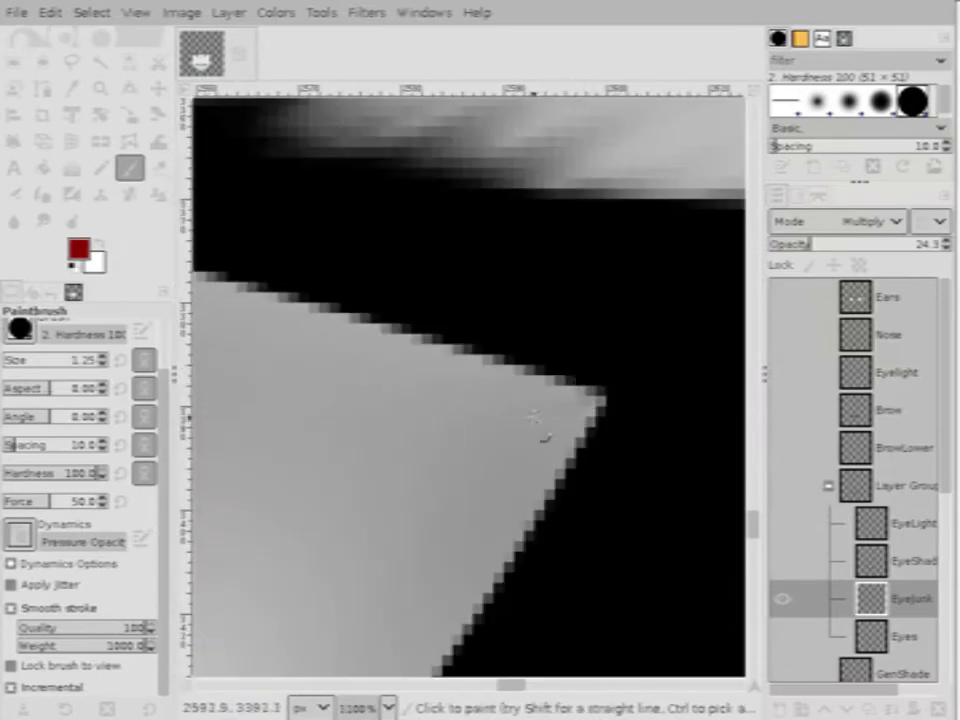
Paint a faint dark vein stroke across the eye white near the corner
mouse_move(540, 415)
left_mouse_down()
mouse_move(369, 392)
mouse_move(392, 456)
left_mouse_up()
scroll(589, 443, "down", 5)
scroll(580, 455, "up", 3)
scroll(570, 466, "down", 1)
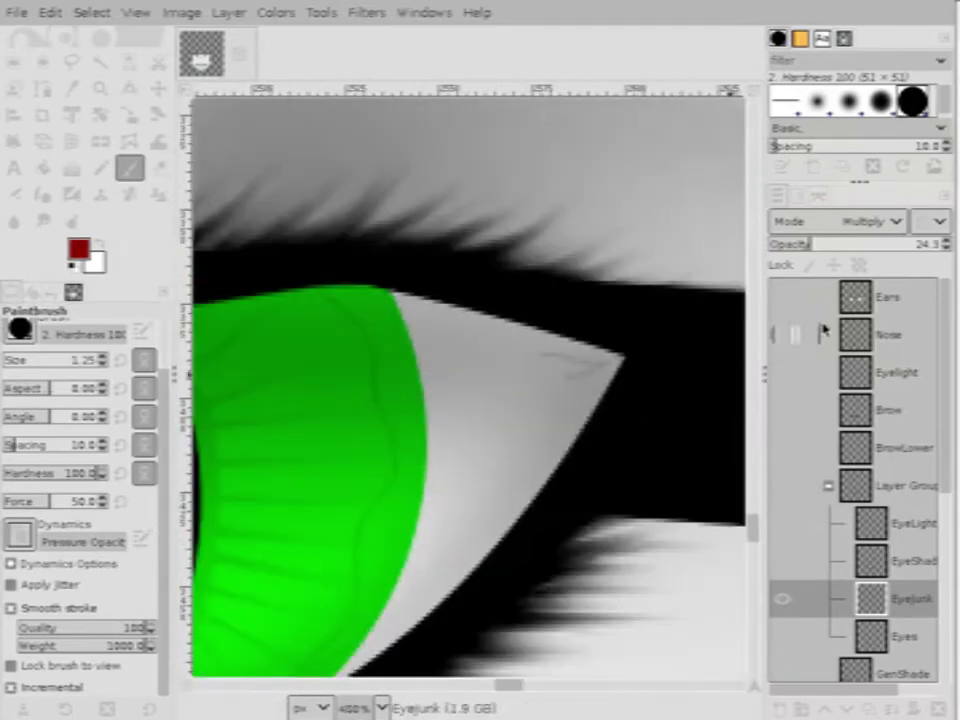
Adjust the EyeJunk layer's opacity to about 26.5%
scroll(636, 317, "down", 3)
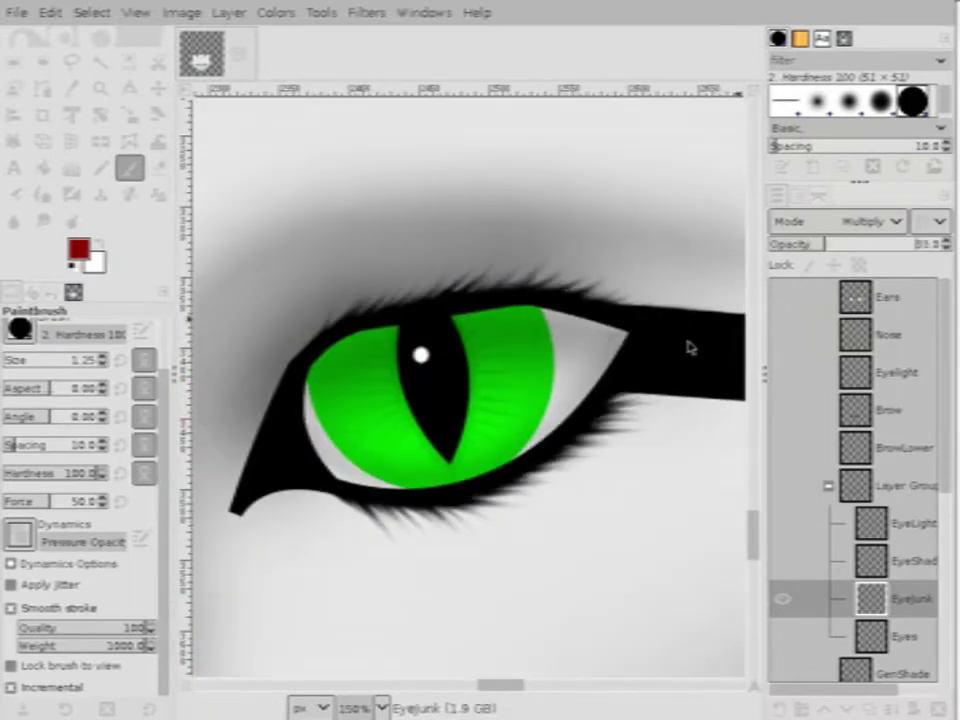
scroll(687, 347, "up", 3)
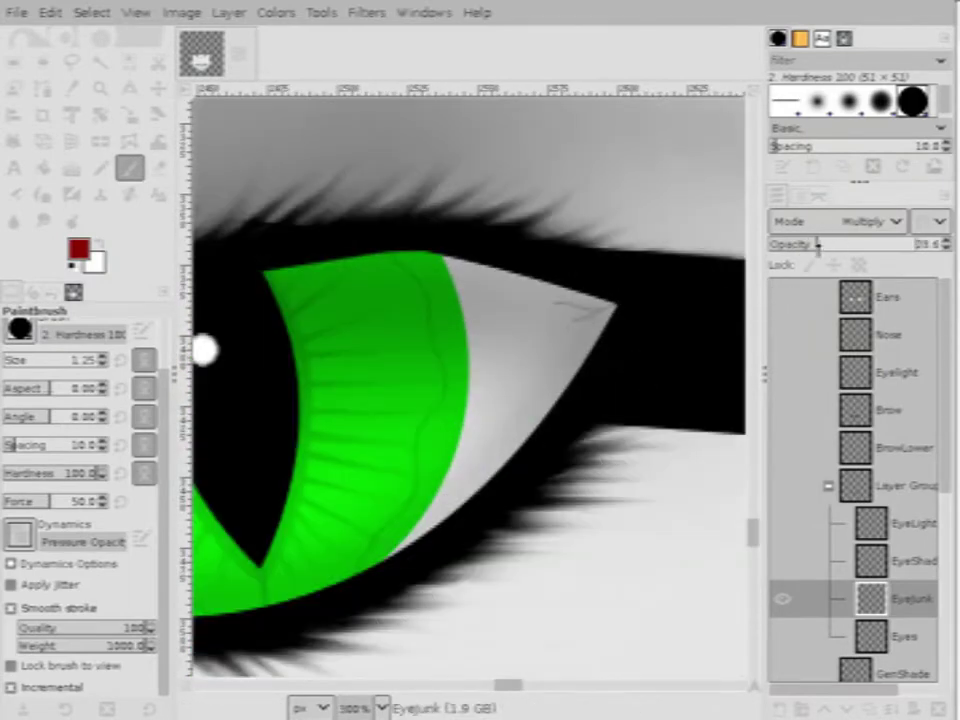
scroll(579, 379, "up", 1)
scroll(579, 379, "down", 5)
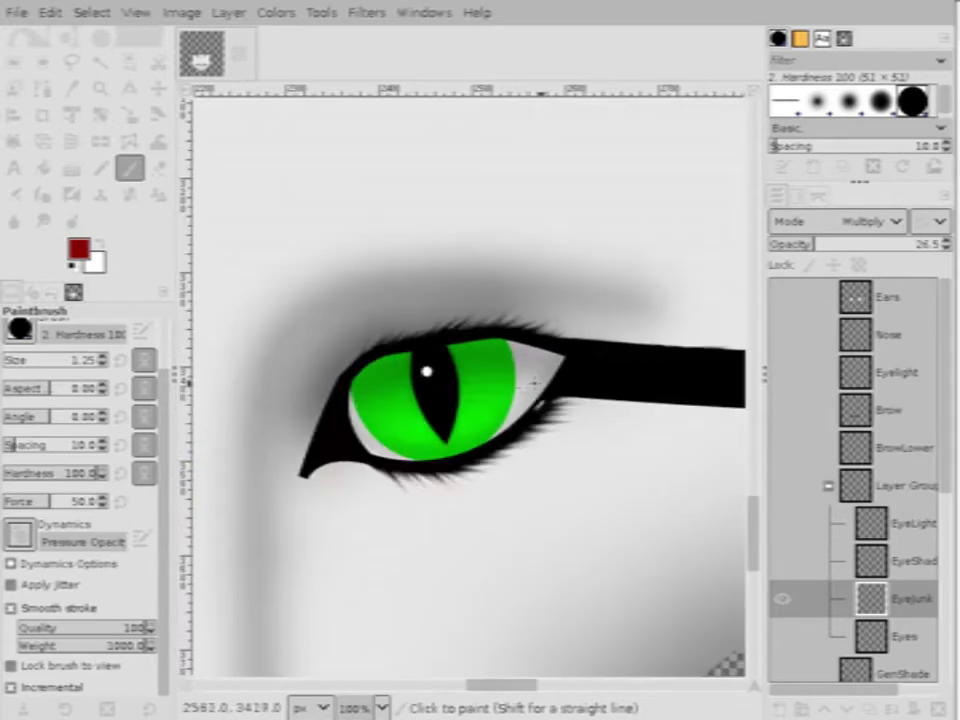
scroll(533, 383, "up", 3)
scroll(533, 383, "down", 5)
scroll(370, 372, "up", 4)
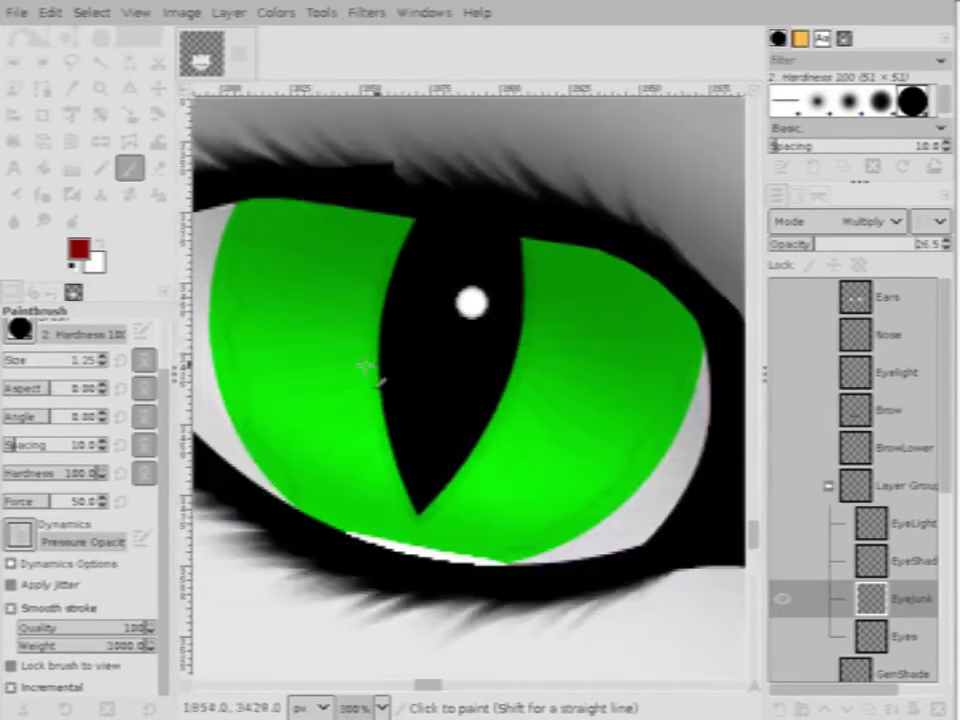
scroll(370, 372, "down", 6)
scroll(514, 360, "up", 8)
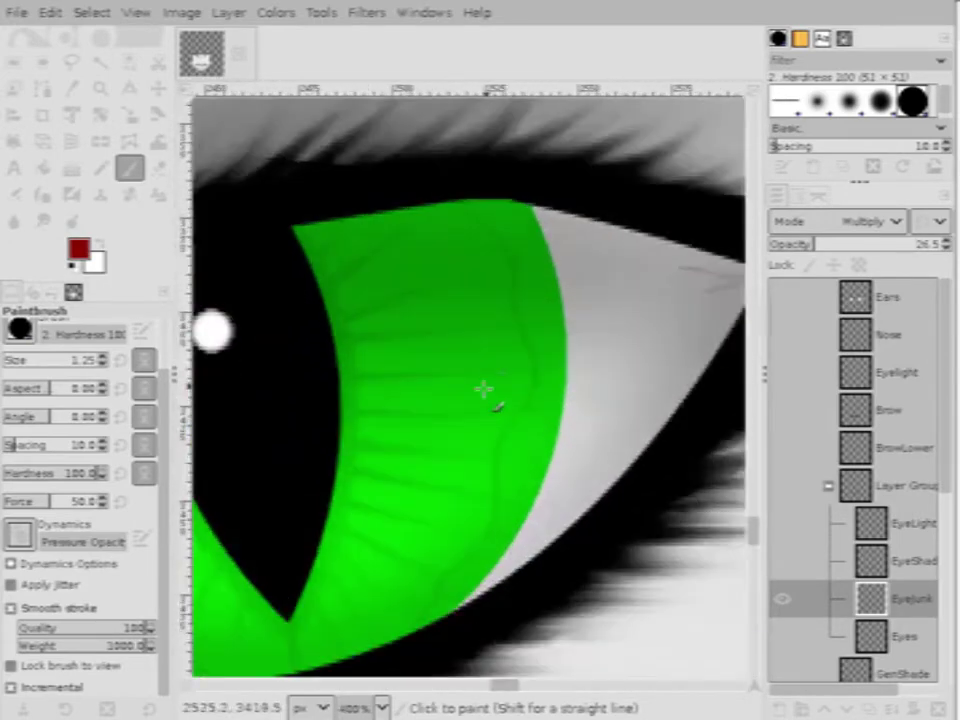
scroll(579, 396, "down", 2)
scroll(588, 376, "up", 4)
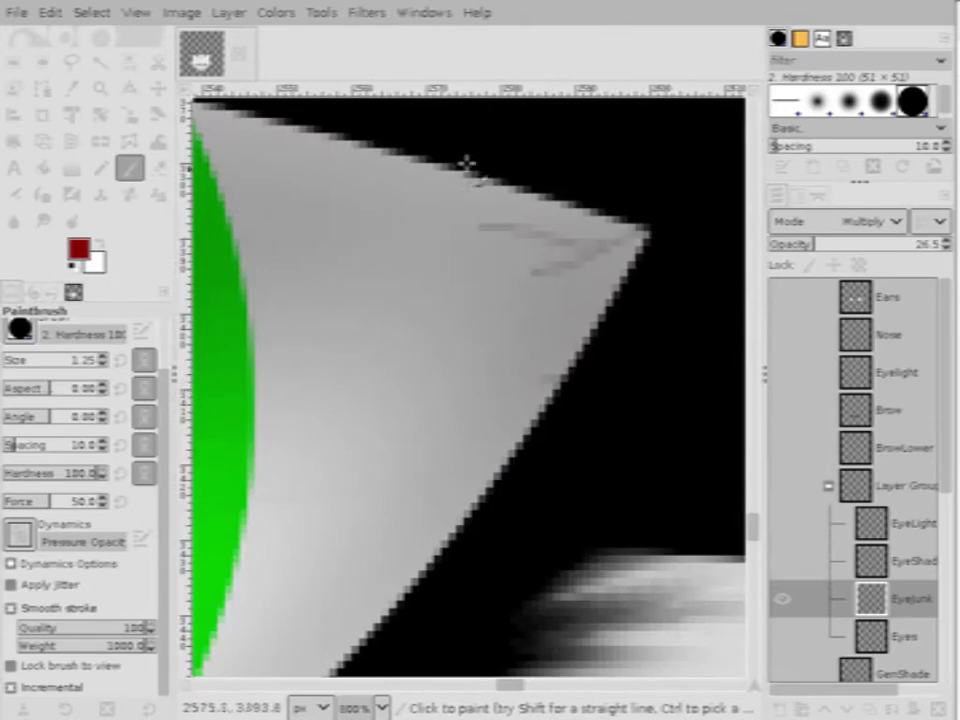
scroll(498, 263, "down", 7)
scroll(354, 354, "up", 6)
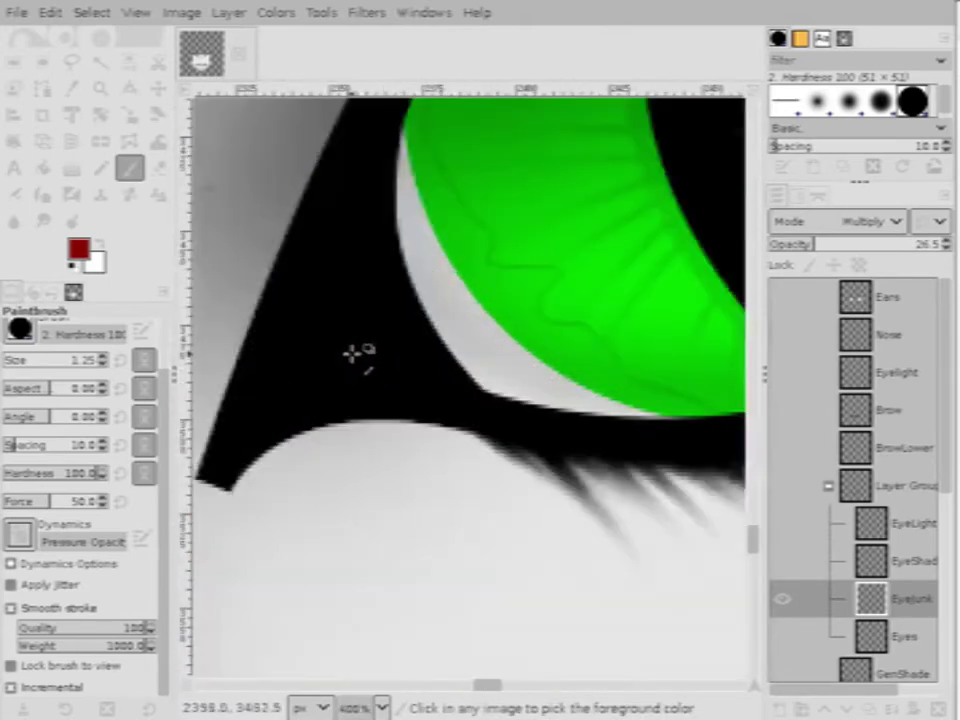
scroll(448, 368, "down", 6)
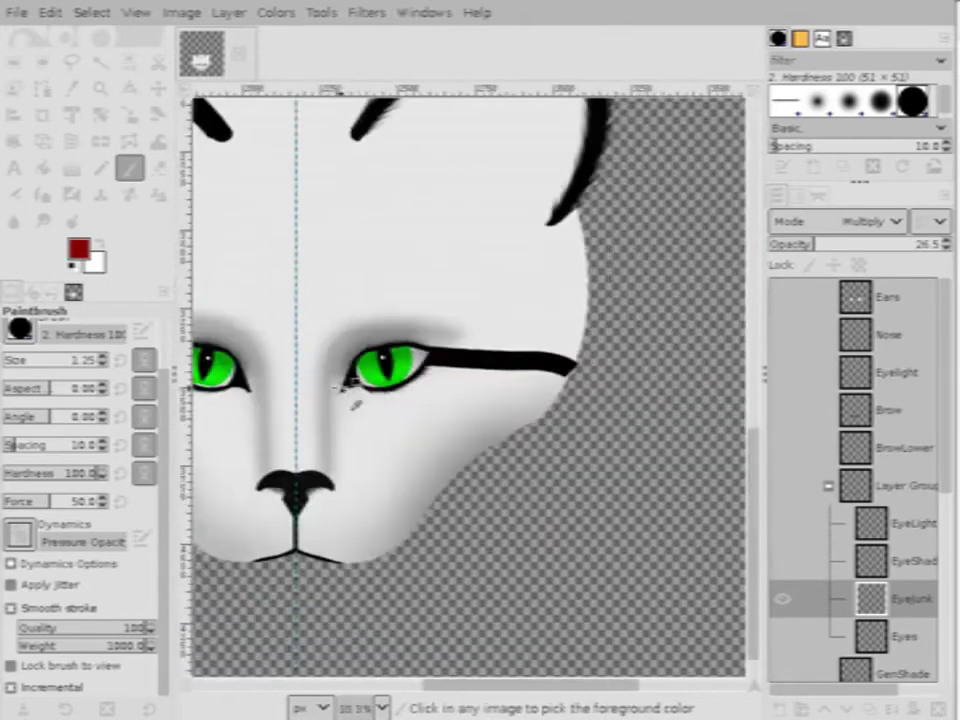
scroll(460, 388, "up", 5)
scroll(458, 390, "down", 4)
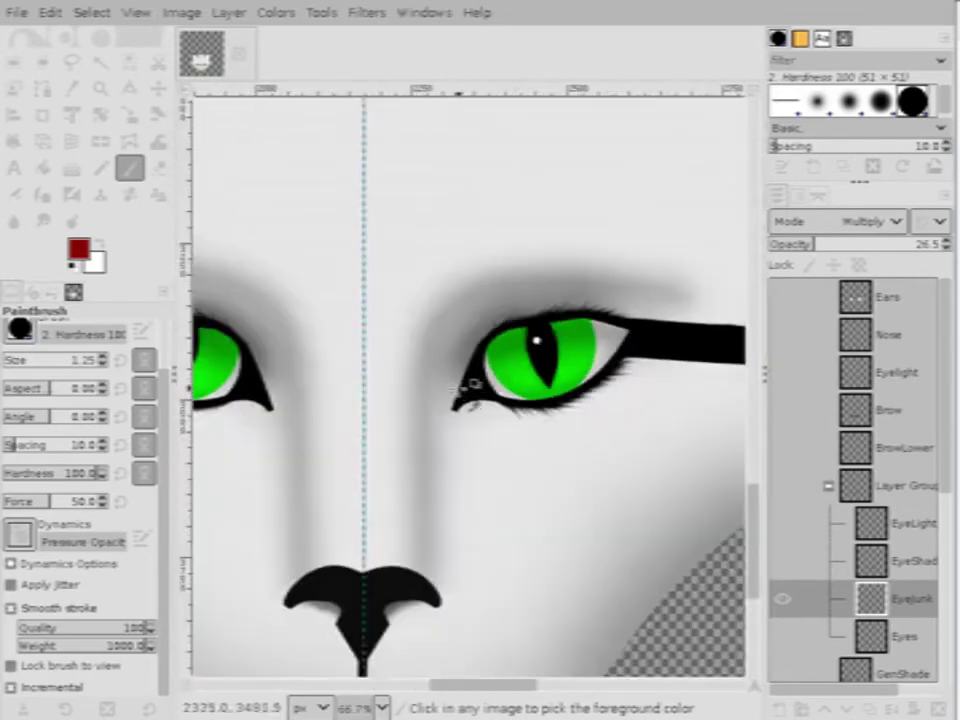
scroll(470, 395, "up", 3)
scroll(470, 395, "down", 3)
scroll(499, 399, "up", 4)
scroll(542, 375, "down", 2)
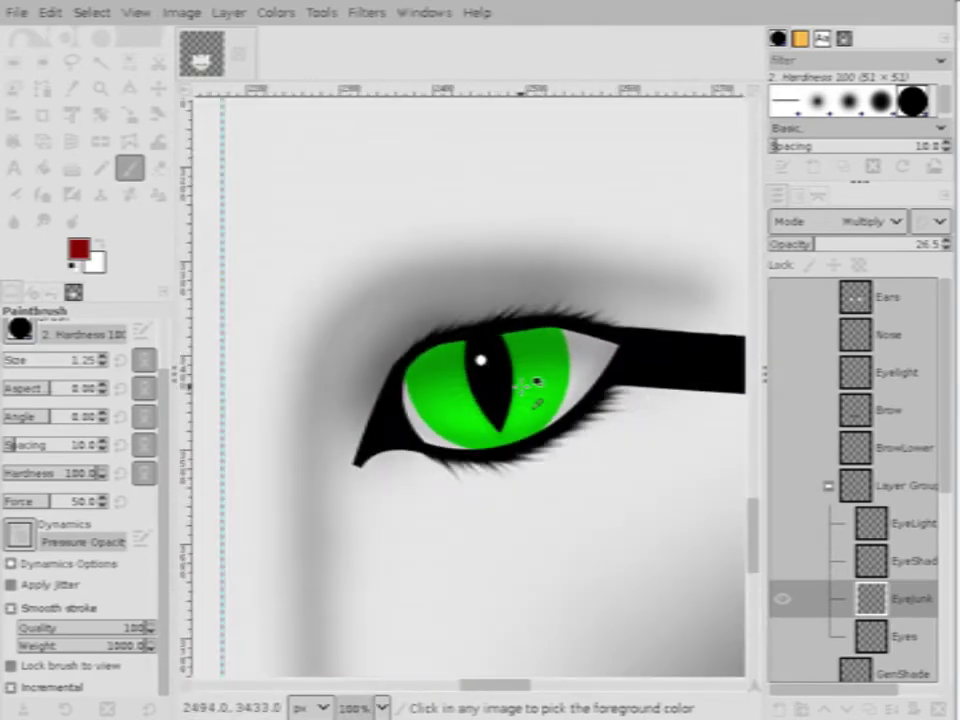
scroll(510, 385, "up", 2)
scroll(522, 387, "up", 3)
scroll(506, 396, "down", 4)
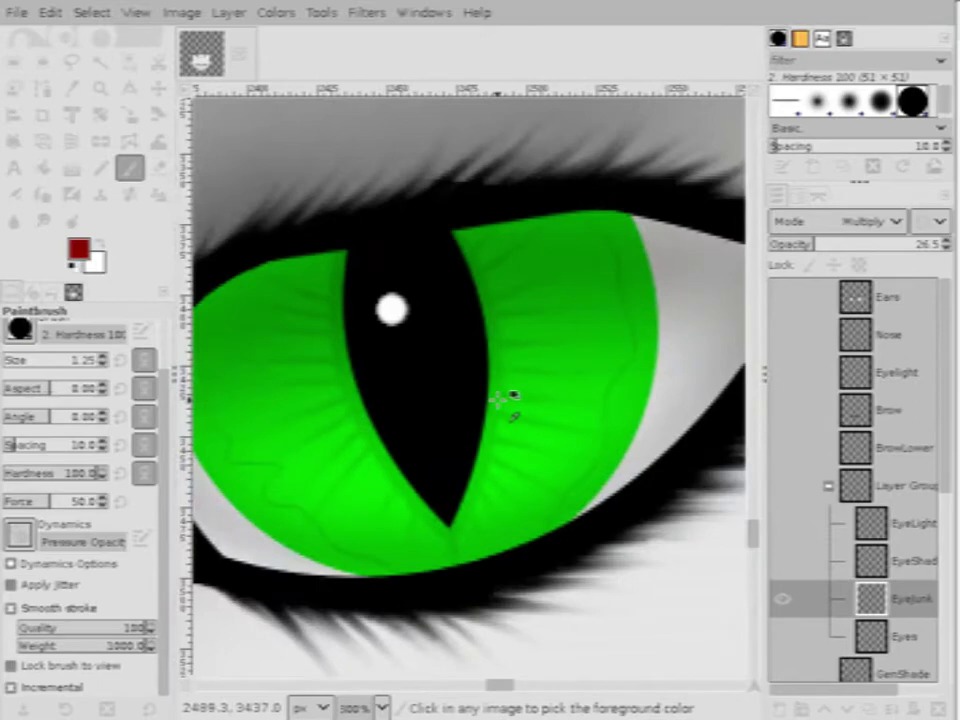
scroll(498, 399, "down", 4)
scroll(490, 390, "up", 4)
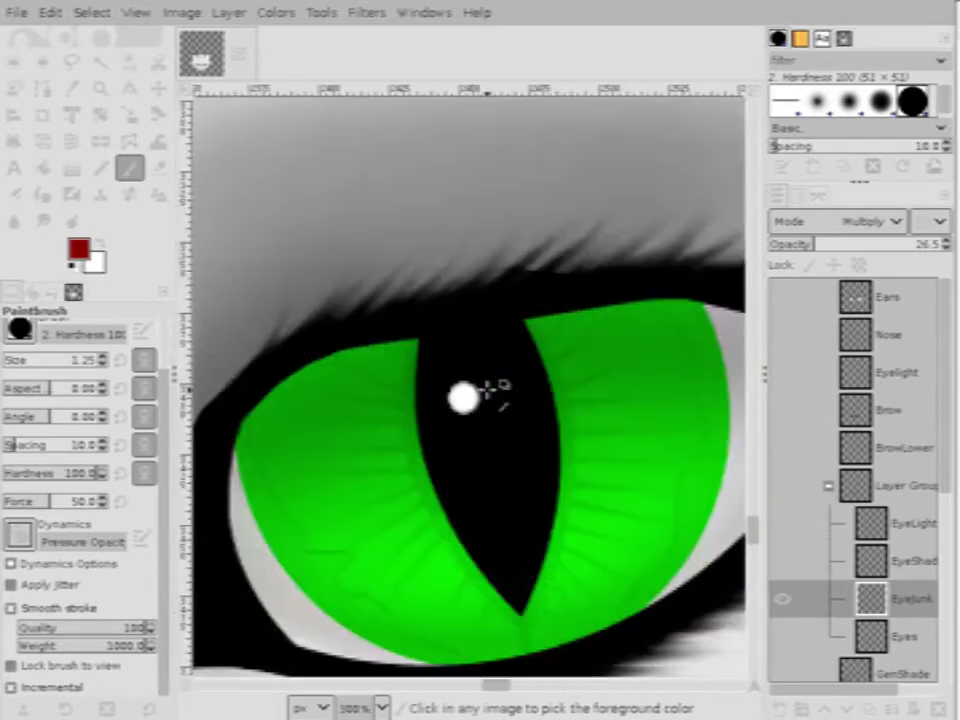
scroll(490, 387, "down", 2)
scroll(489, 388, "up", 2)
scroll(482, 384, "down", 5)
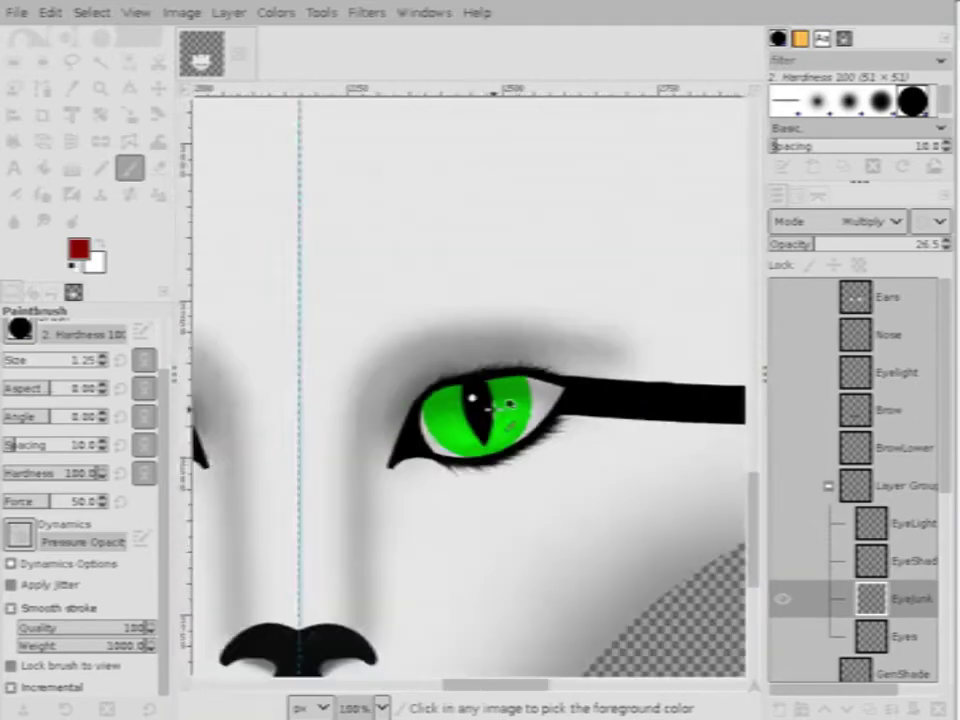
scroll(429, 403, "down", 3)
scroll(315, 437, "up", 6)
scroll(336, 407, "down", 3)
scroll(528, 428, "down", 3)
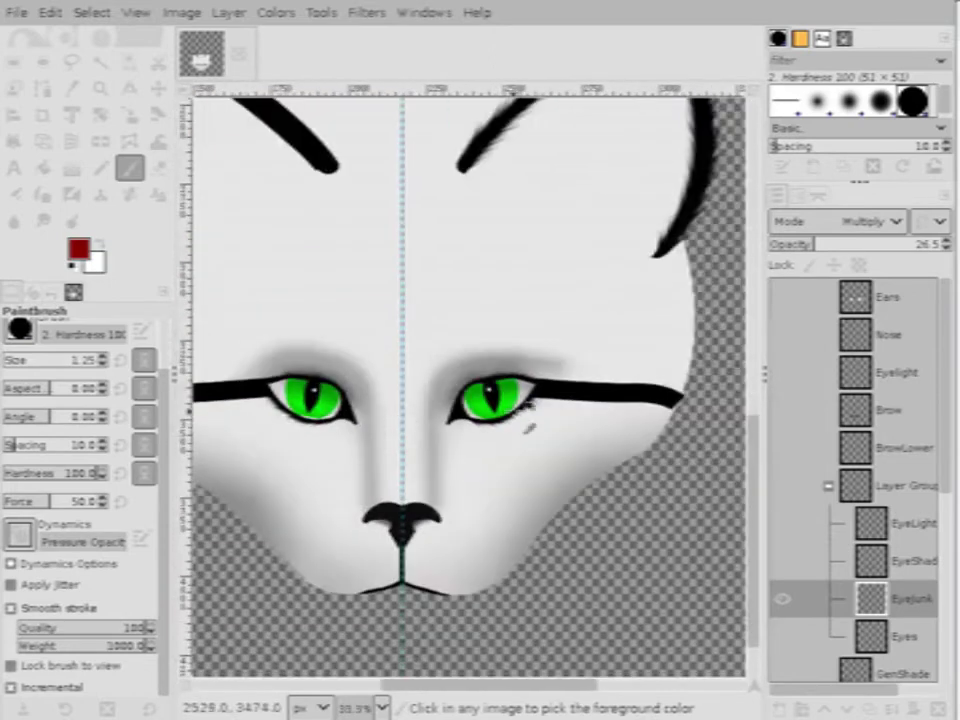
scroll(528, 428, "up", 6)
Make the Eyes layer the active layer
left_click(908, 634)
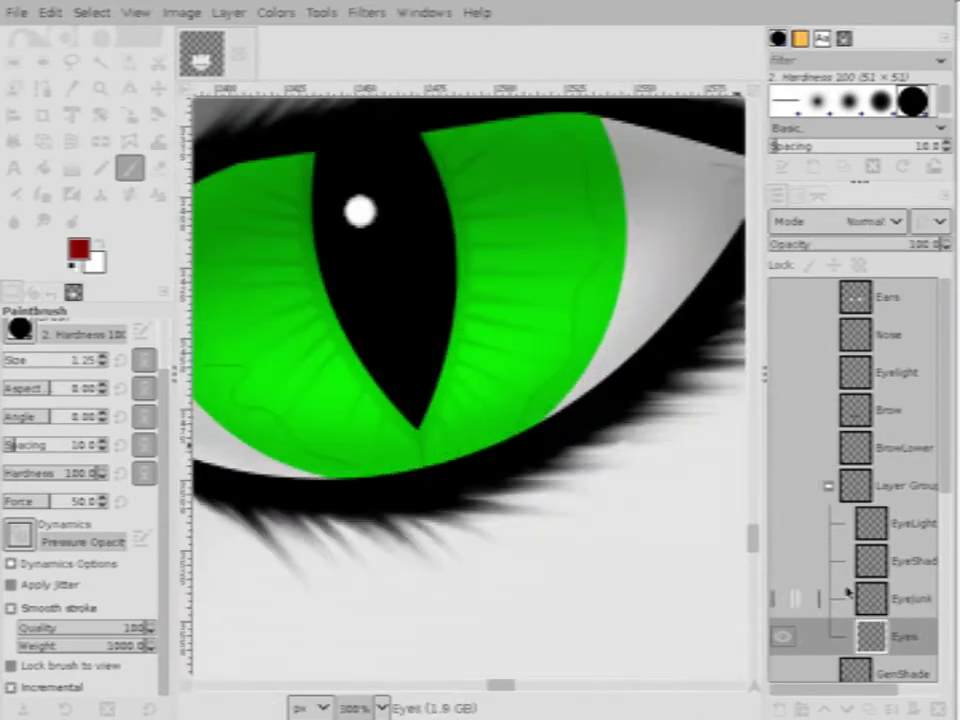
scroll(590, 460, "down", 4)
scroll(600, 470, "down", 2)
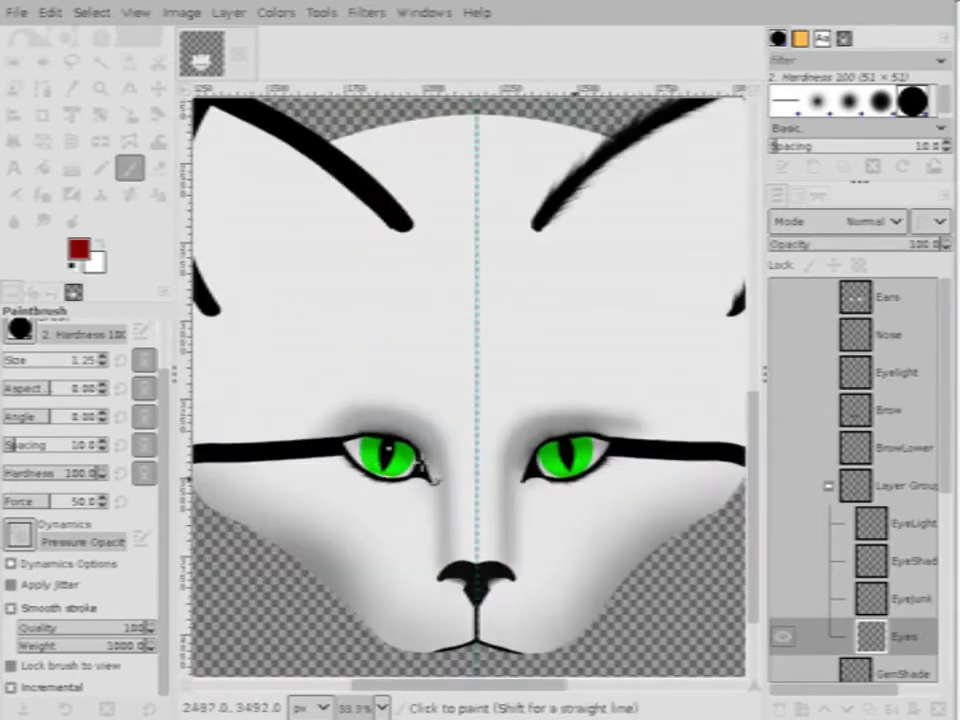
scroll(735, 506, "up", 3)
scroll(357, 455, "down", 2)
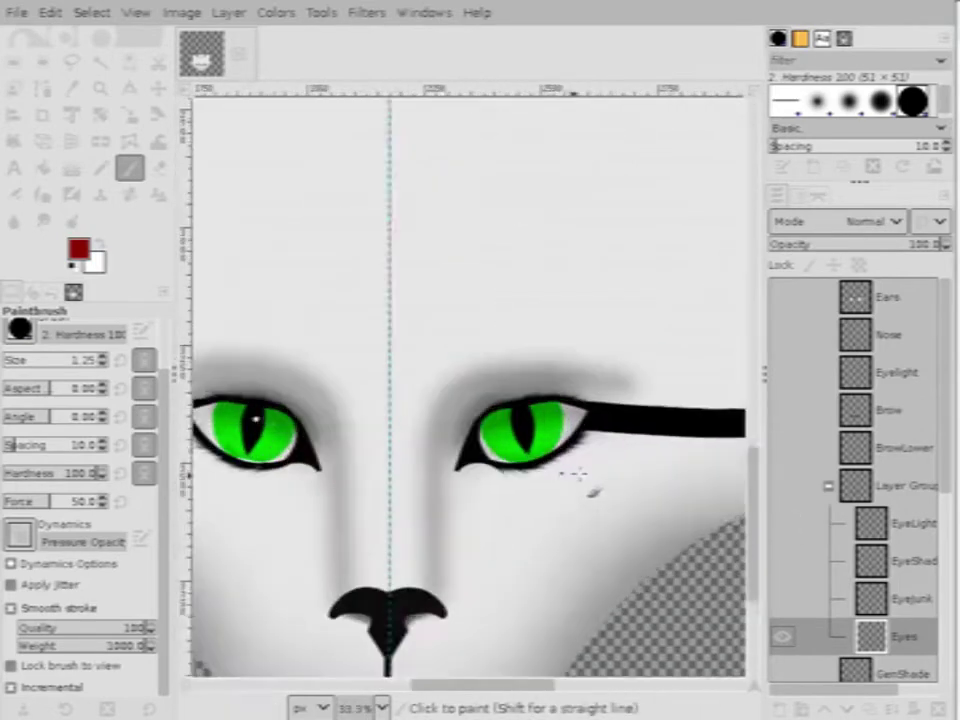
scroll(476, 450, "up", 7)
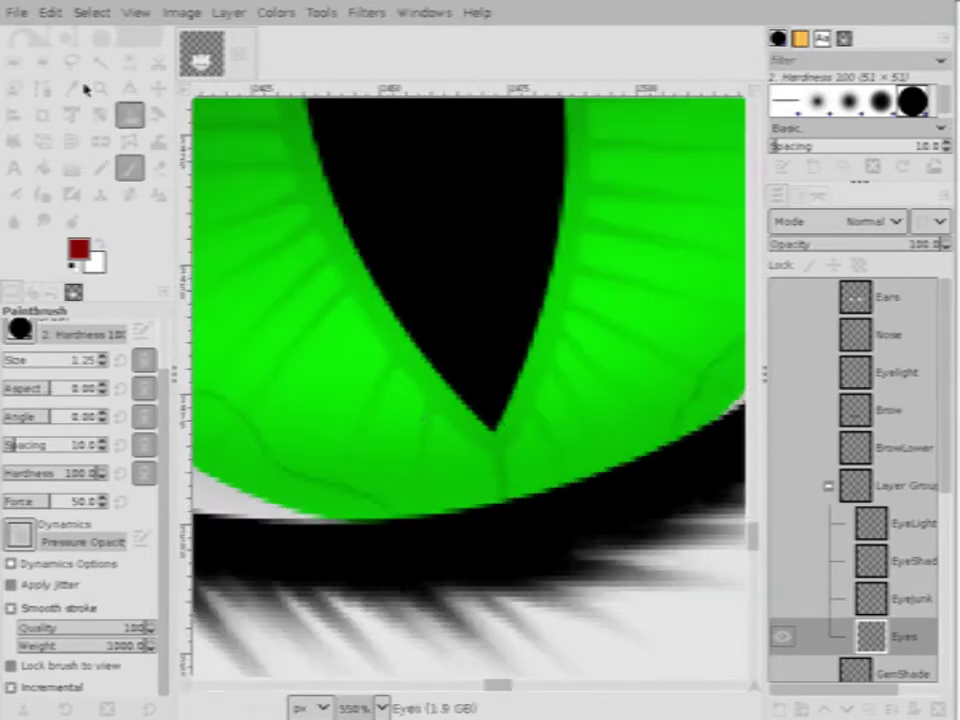
Outline the lower green iris around the pupil's tip with Free Select
left_click(71, 61)
scroll(397, 424, "down", 3)
scroll(397, 424, "up", 3)
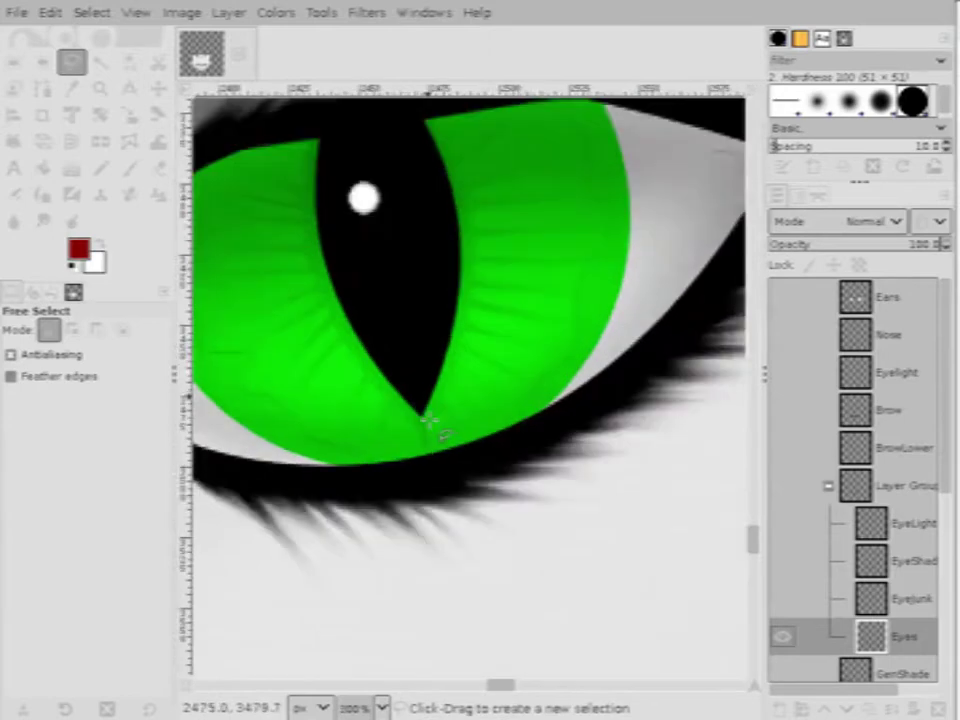
left_click(376, 510)
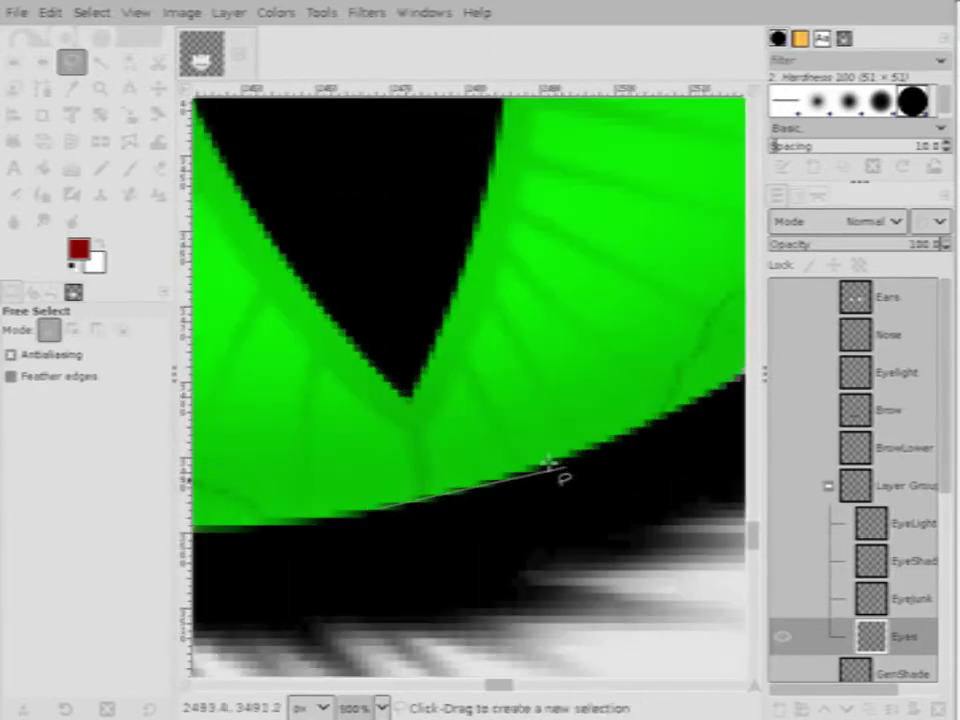
left_click(492, 487)
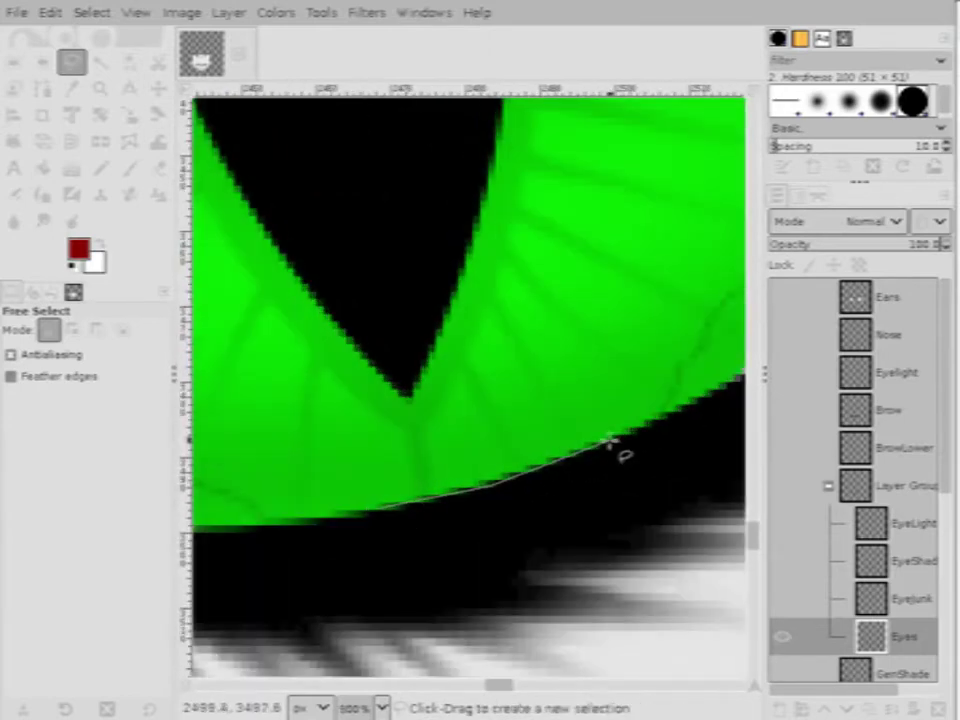
key("Return")
scroll(429, 484, "down", 3)
scroll(466, 485, "up", 2)
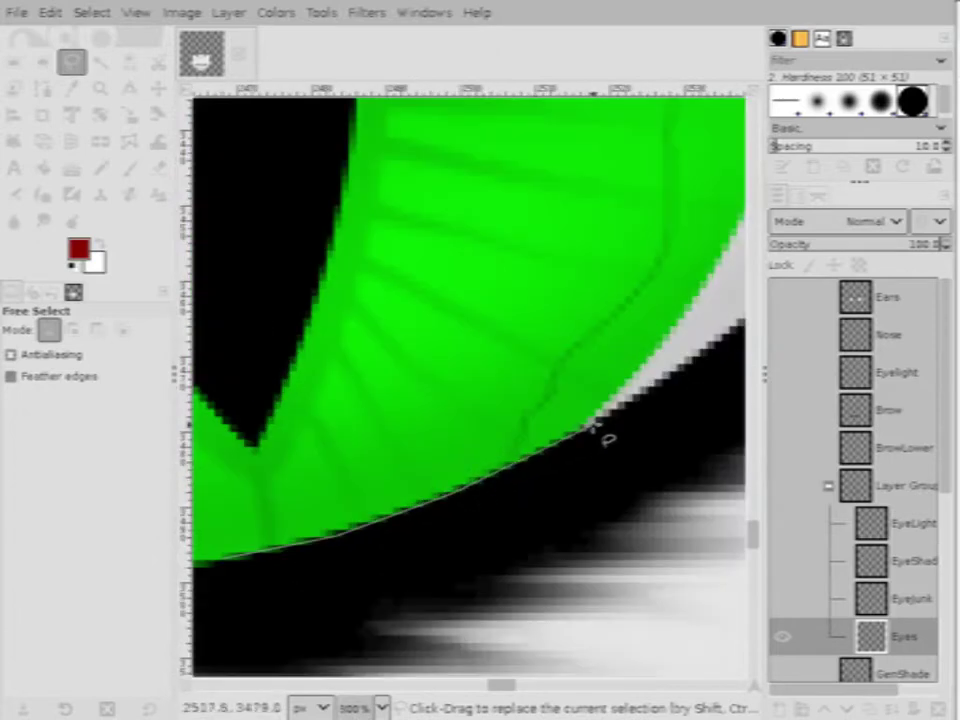
scroll(683, 390, "down", 2)
left_click(598, 312)
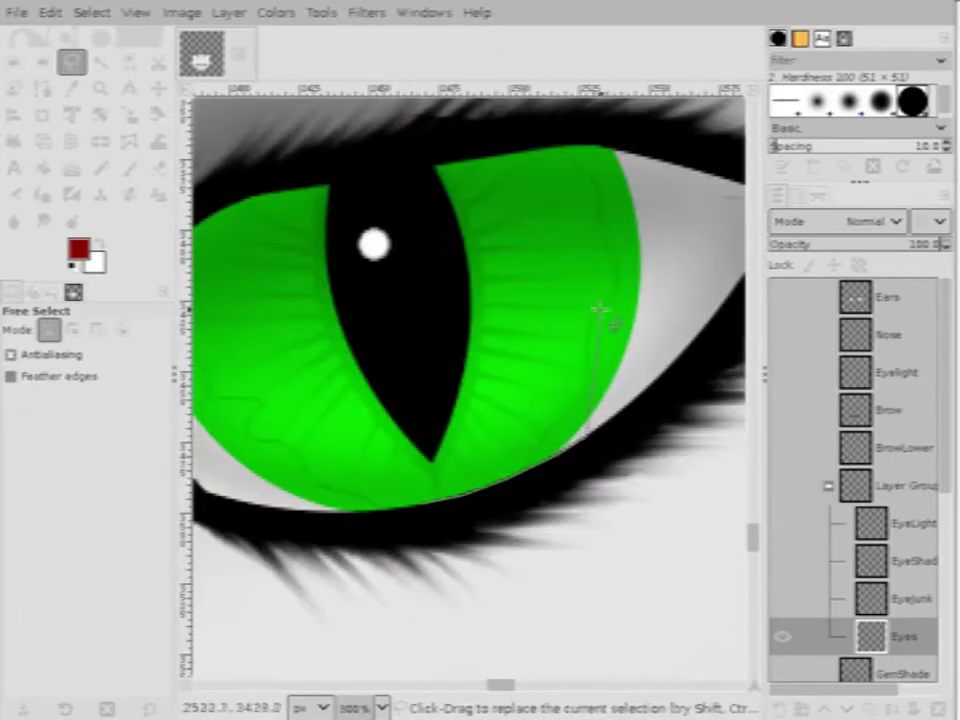
left_click(333, 338)
left_click(357, 517)
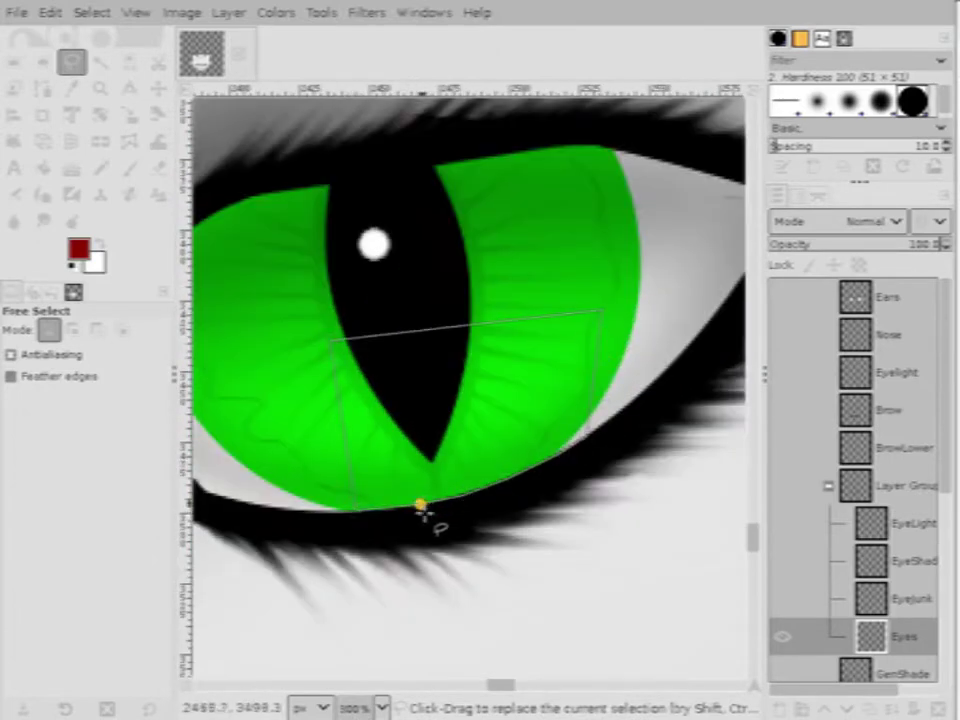
left_click(422, 508)
key("Return")
Return to the Paintbrush with white as the painting colour
scroll(467, 499, "up", 2)
scroll(364, 490, "right", 1)
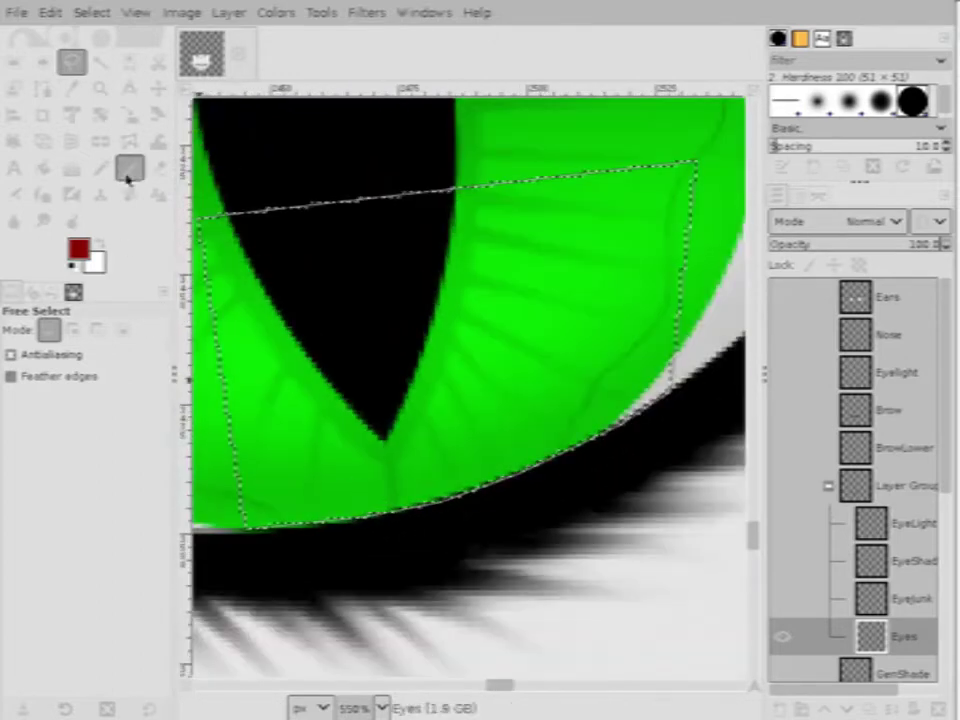
left_click(128, 172)
key("x")
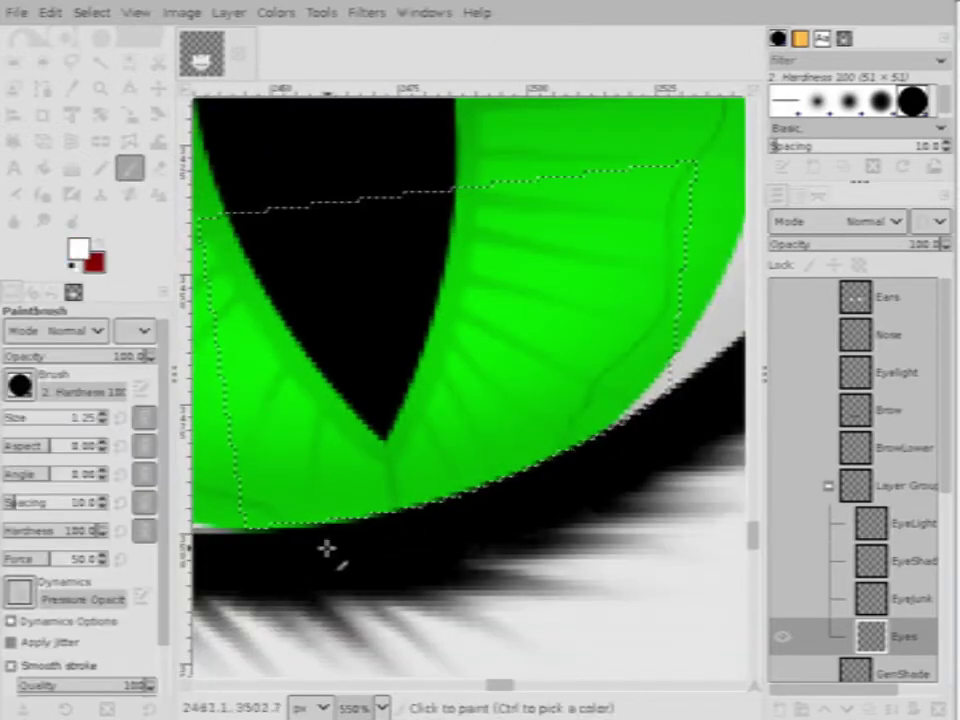
Set the brush size to 10 and undo the stray white blob under the iris
left_click(10, 418)
left_click(9, 418)
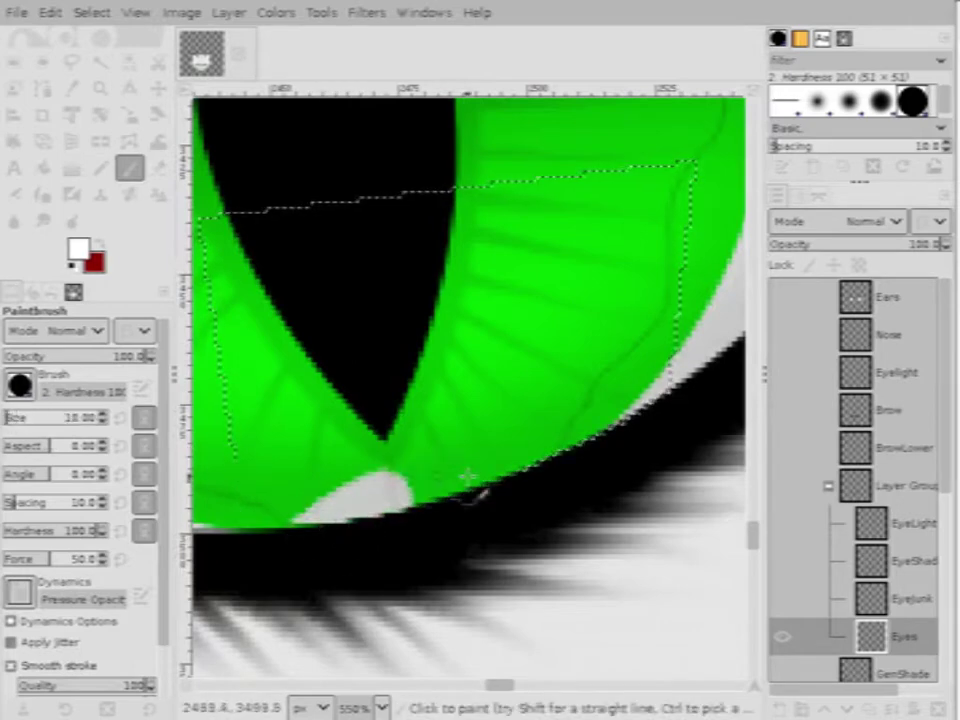
key("ctrl+z")
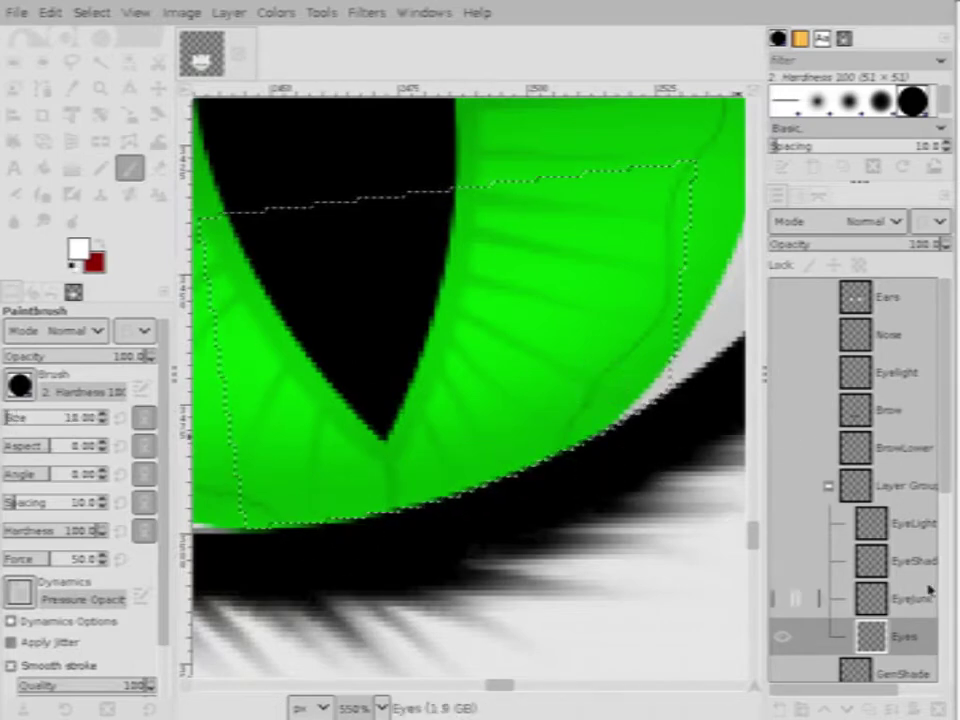
Paint a thin white highlight along the iris's lower rim on EyeLight, redoing strokes until right
left_click(911, 523)
mouse_move(315, 536)
left_mouse_down()
mouse_move(575, 413)
mouse_move(460, 497)
left_mouse_up()
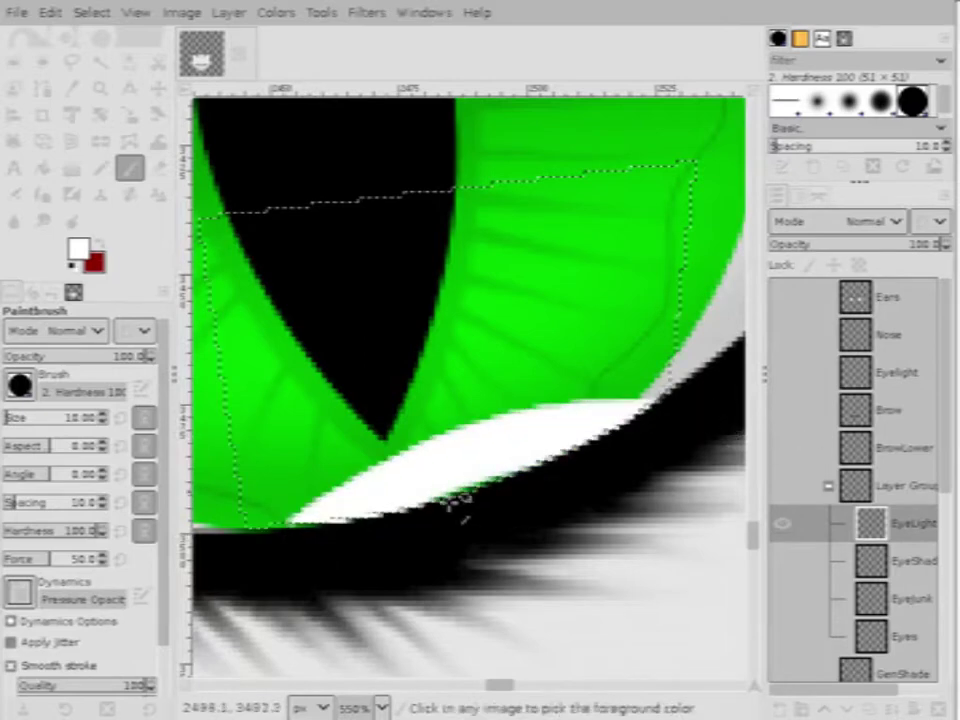
key("ctrl+z")
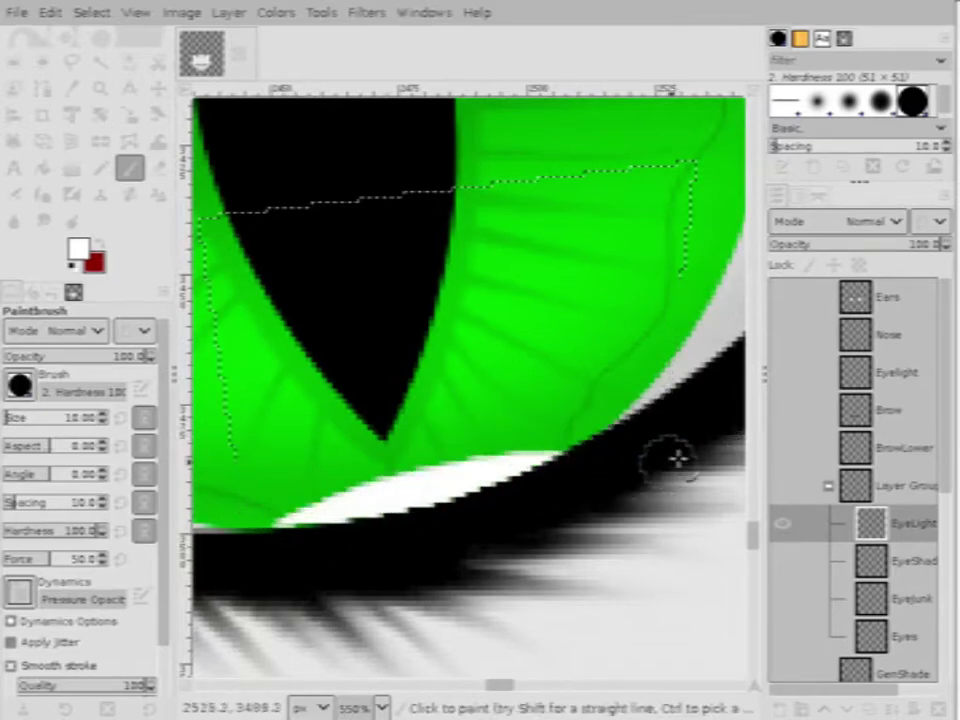
key("ctrl+z")
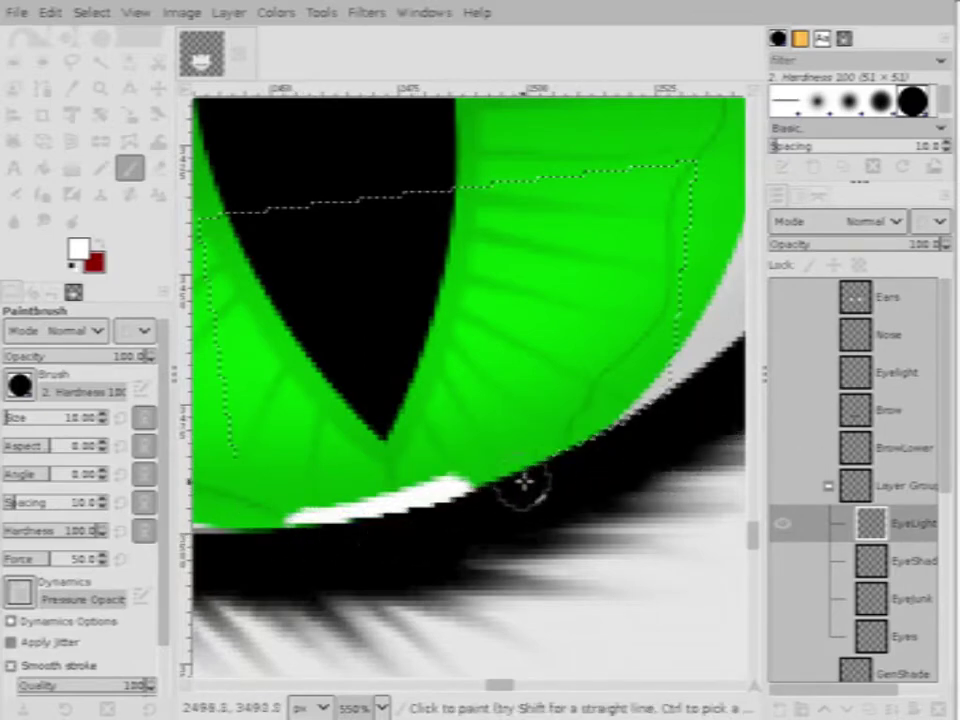
left_click_drag(524, 482, 671, 429)
scroll(328, 364, "down", 4)
scroll(514, 514, "up", 4)
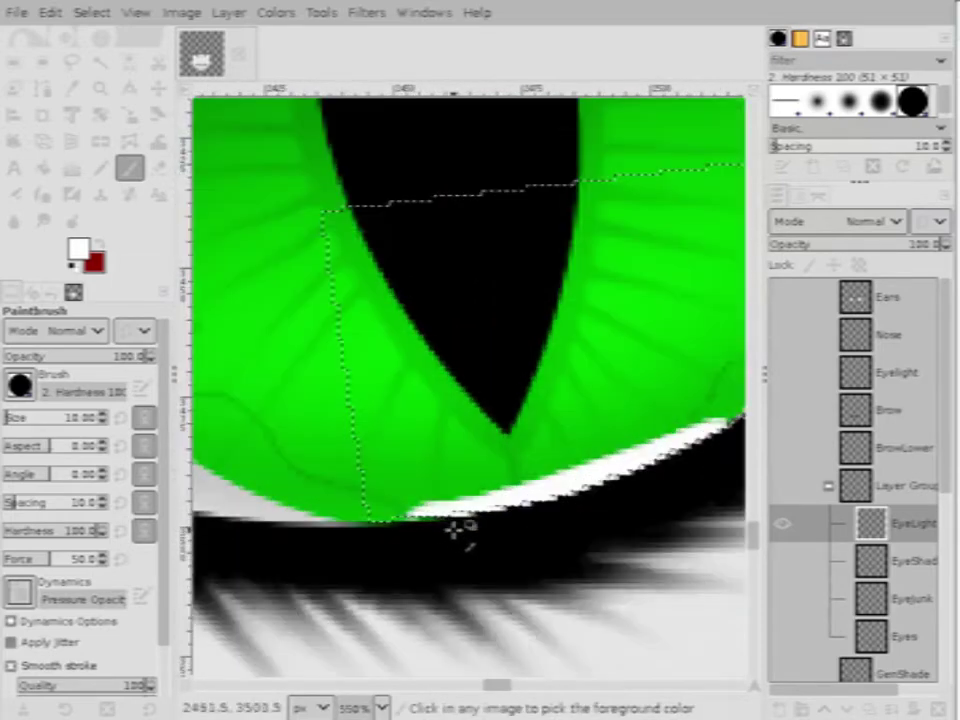
key("ctrl+z")
mouse_move(429, 553)
left_mouse_down()
mouse_move(579, 507)
mouse_move(670, 475)
left_mouse_up()
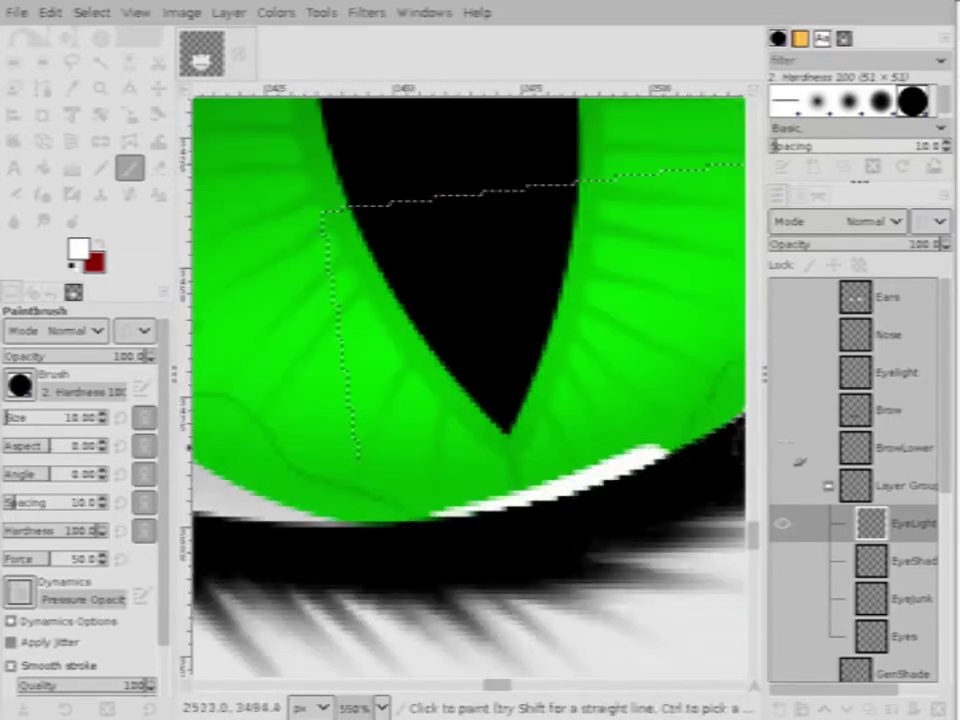
scroll(375, 555, "down", 7)
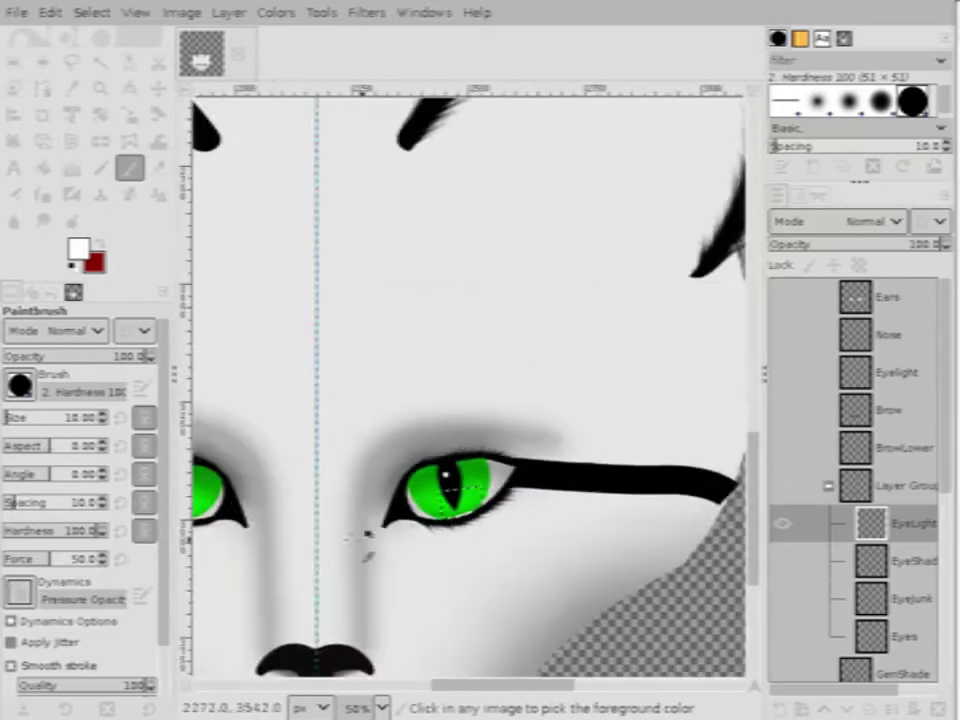
scroll(366, 537, "down", 2)
scroll(251, 542, "up", 4)
Switch to Rectangle Select and try Overlay, then Soft light, as EyeLight's blend mode
key("r")
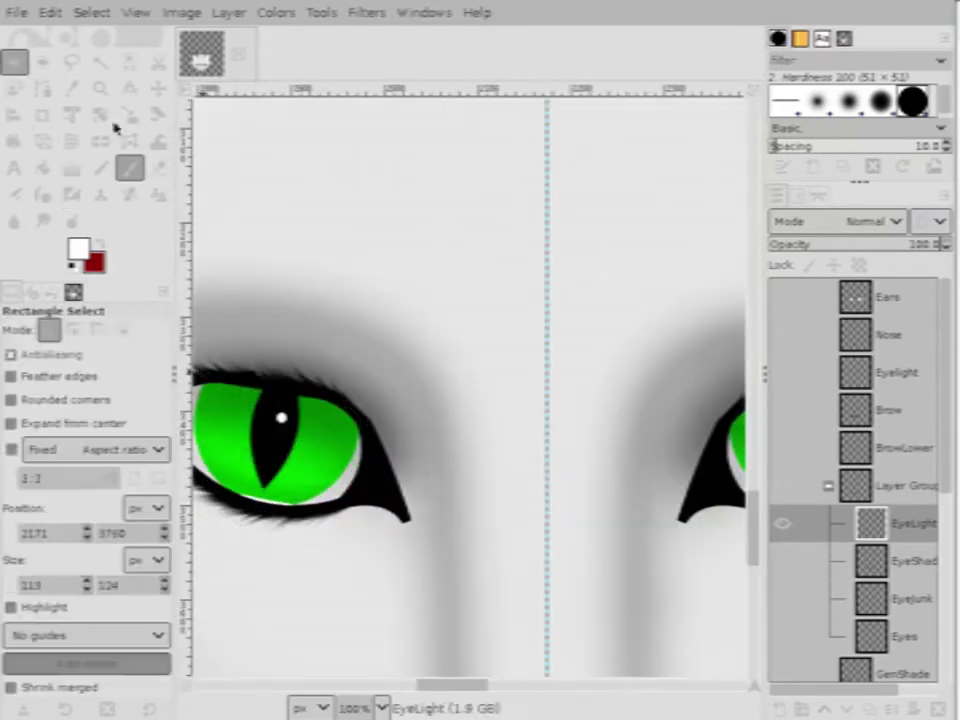
scroll(600, 400, "up", 5)
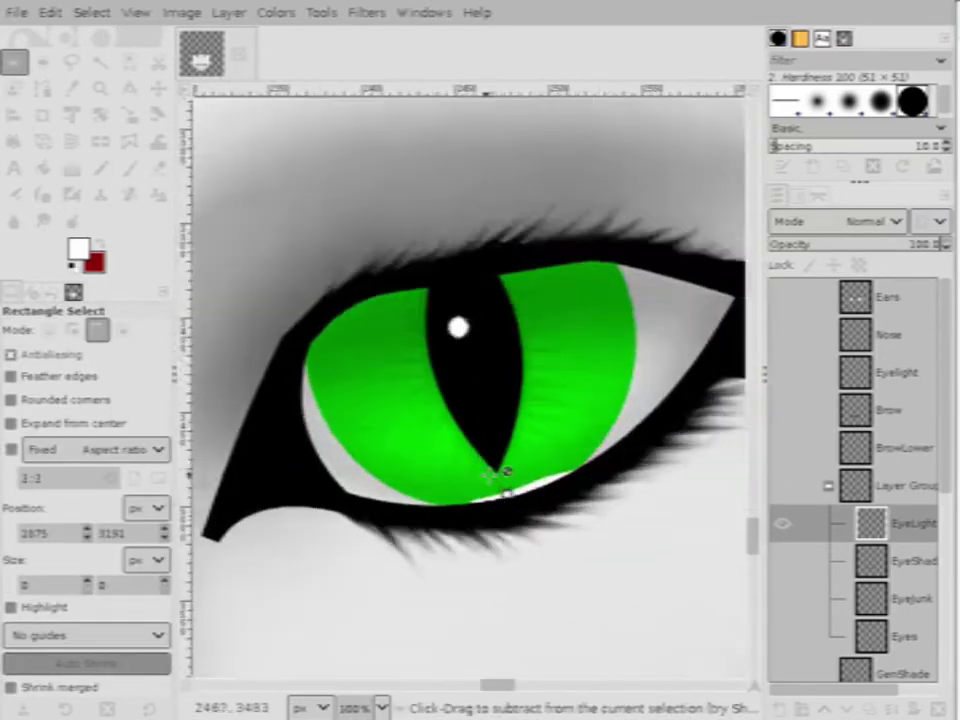
scroll(505, 472, "up", 3)
scroll(510, 489, "down", 2)
scroll(493, 497, "up", 2)
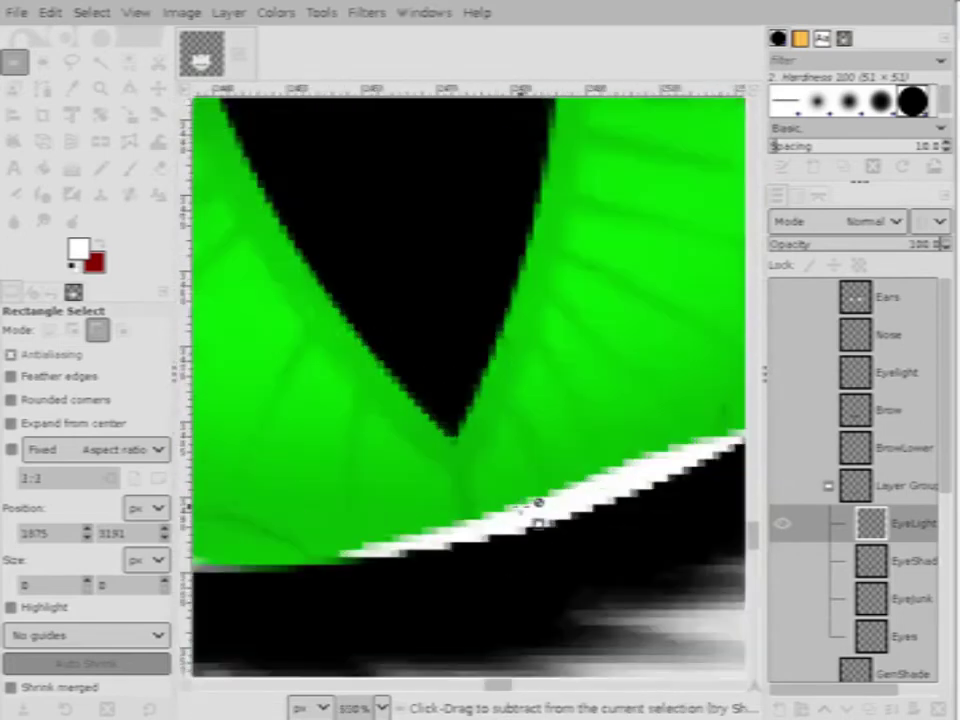
scroll(538, 510, "up", 3)
left_click(862, 221)
scroll(810, 560, "down", 3)
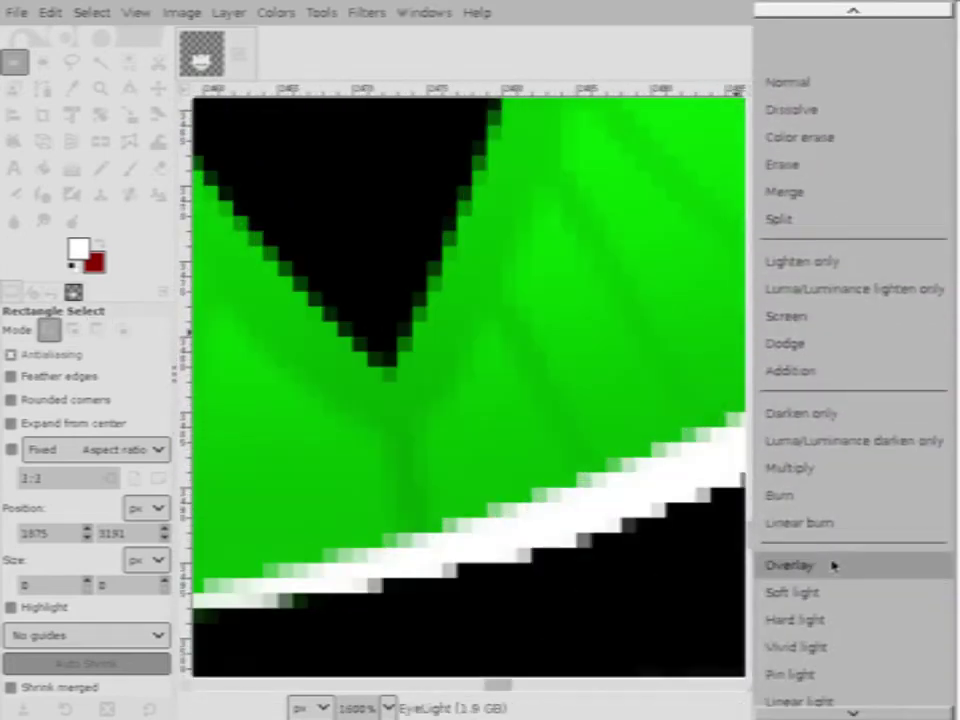
left_click(832, 566)
scroll(619, 480, "down", 7)
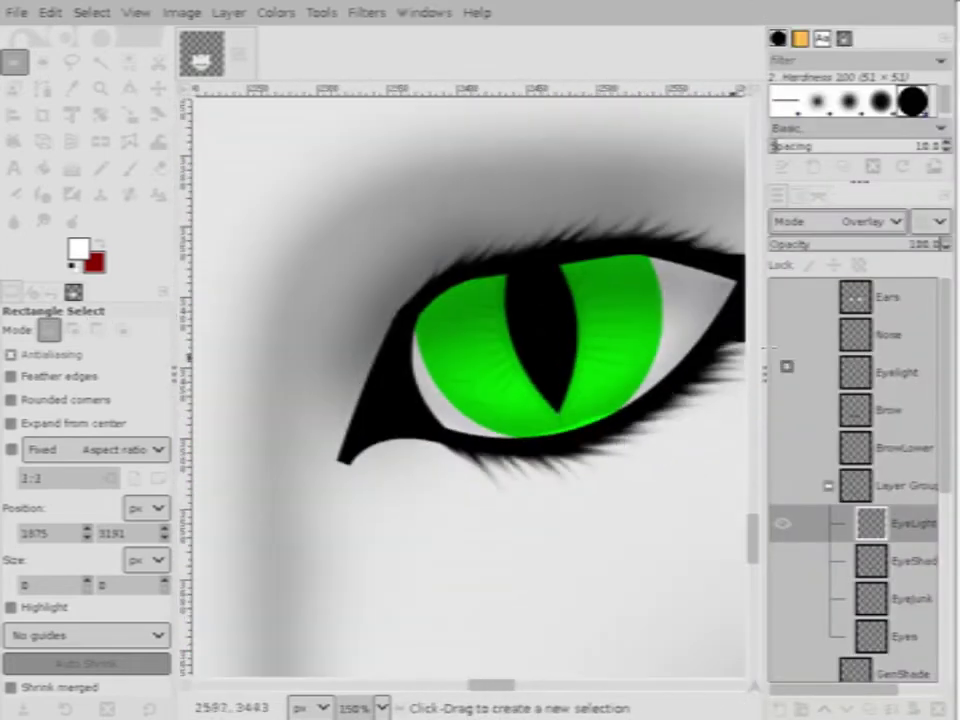
left_click(860, 221)
scroll(838, 570, "down", 2)
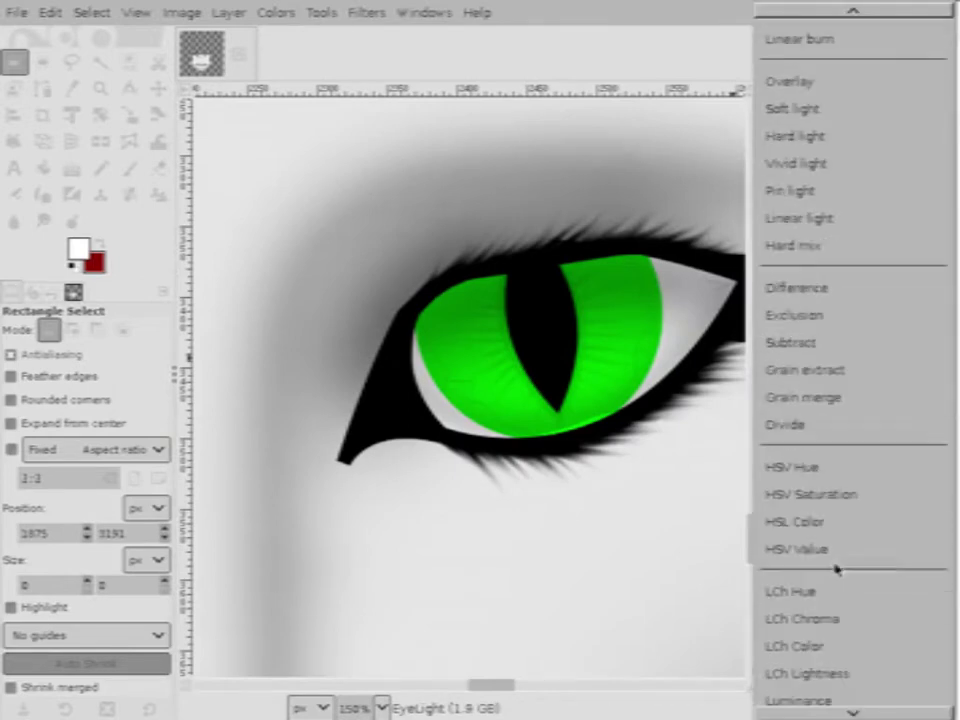
left_click(790, 108)
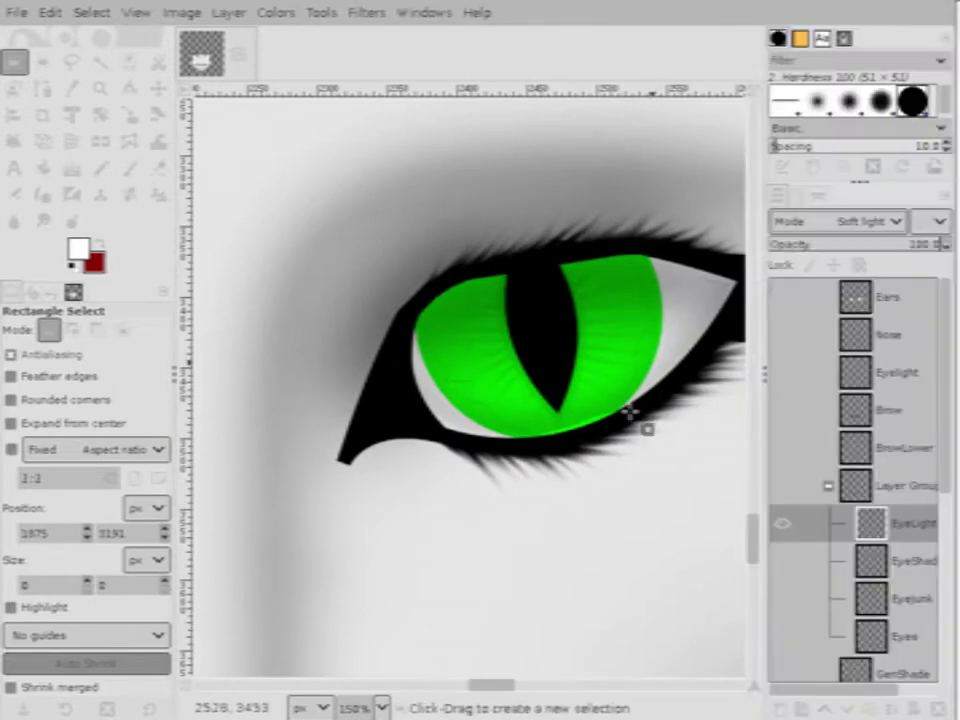
Try Vivid light, Linear light and Hard mix on EyeLight, then set it back to Normal
scroll(630, 410, "up", 5)
left_click(876, 221)
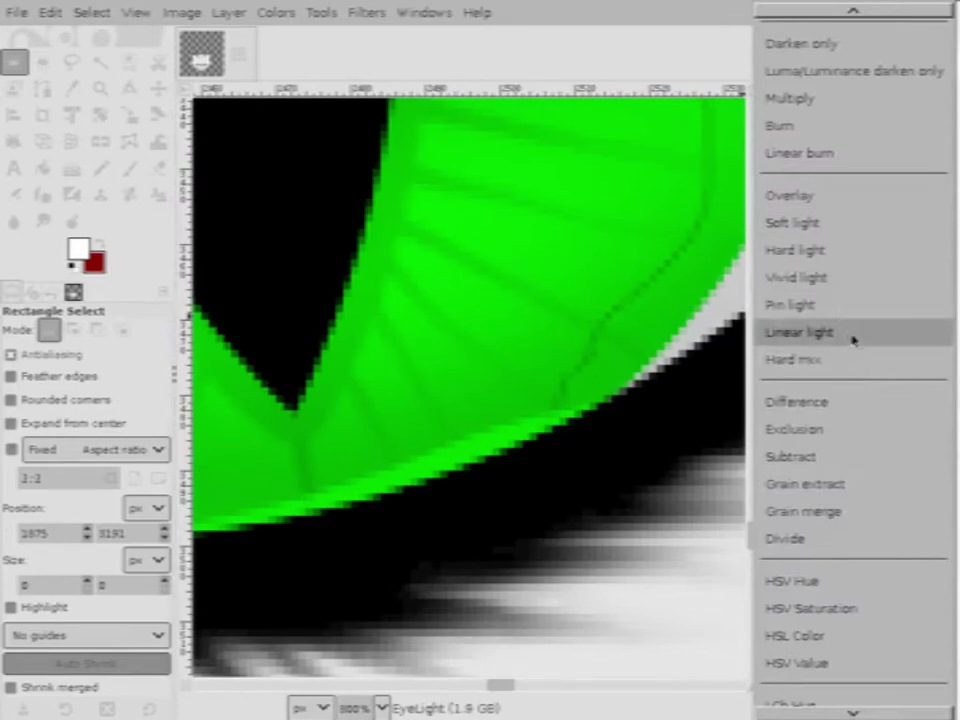
left_click(821, 278)
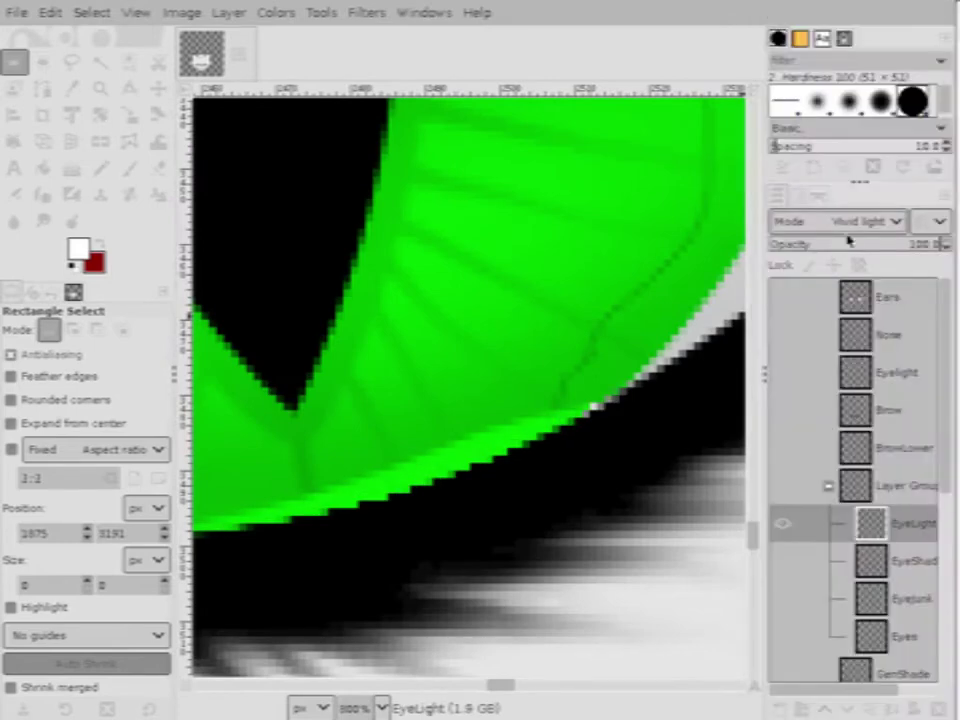
left_click(843, 222)
left_click(836, 277)
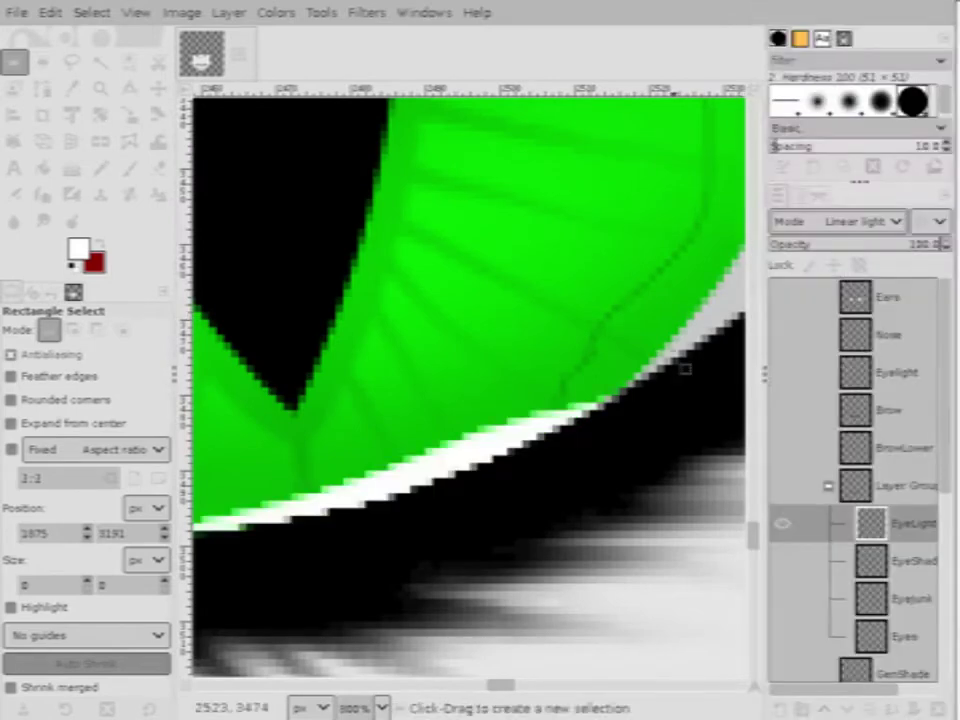
scroll(645, 360, "down", 3)
left_click(849, 221)
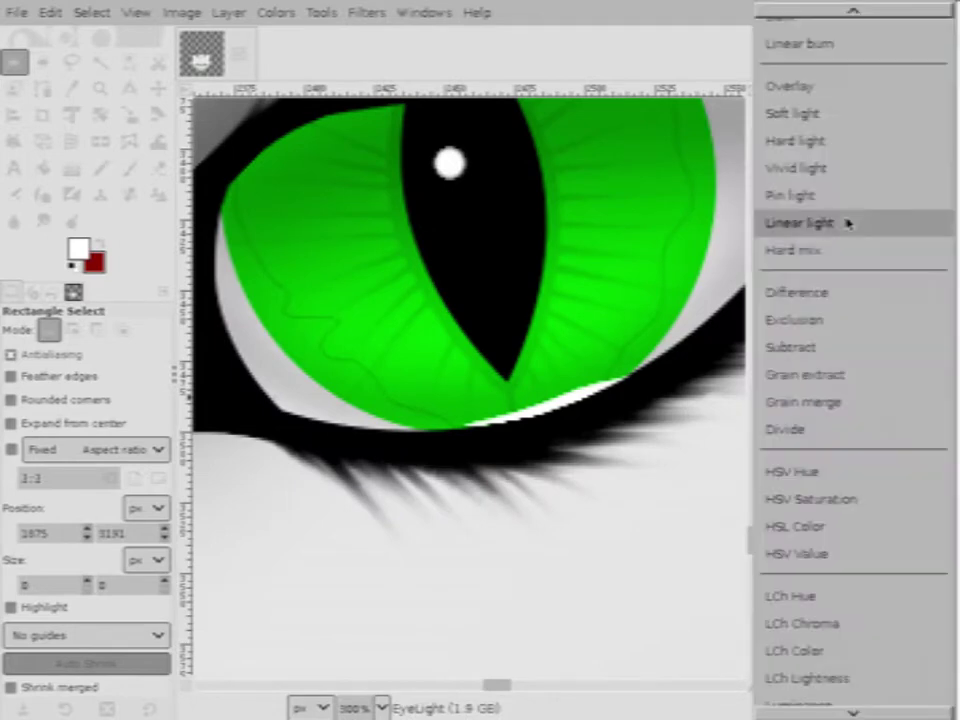
left_click(800, 251)
scroll(572, 412, "up", 3)
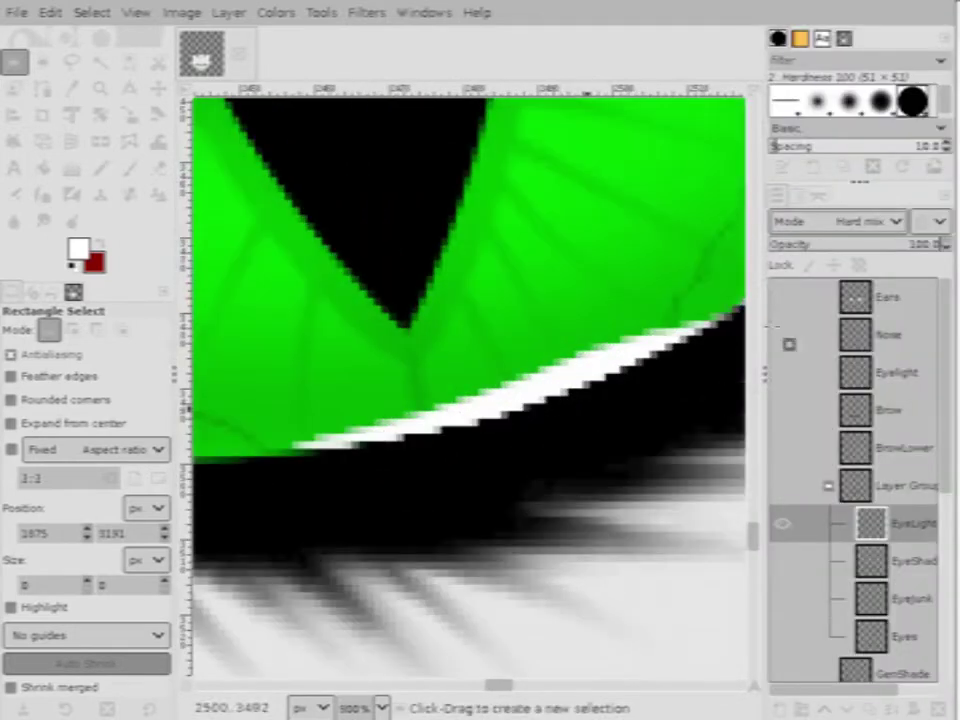
scroll(551, 414, "down", 3)
scroll(529, 339, "up", 5)
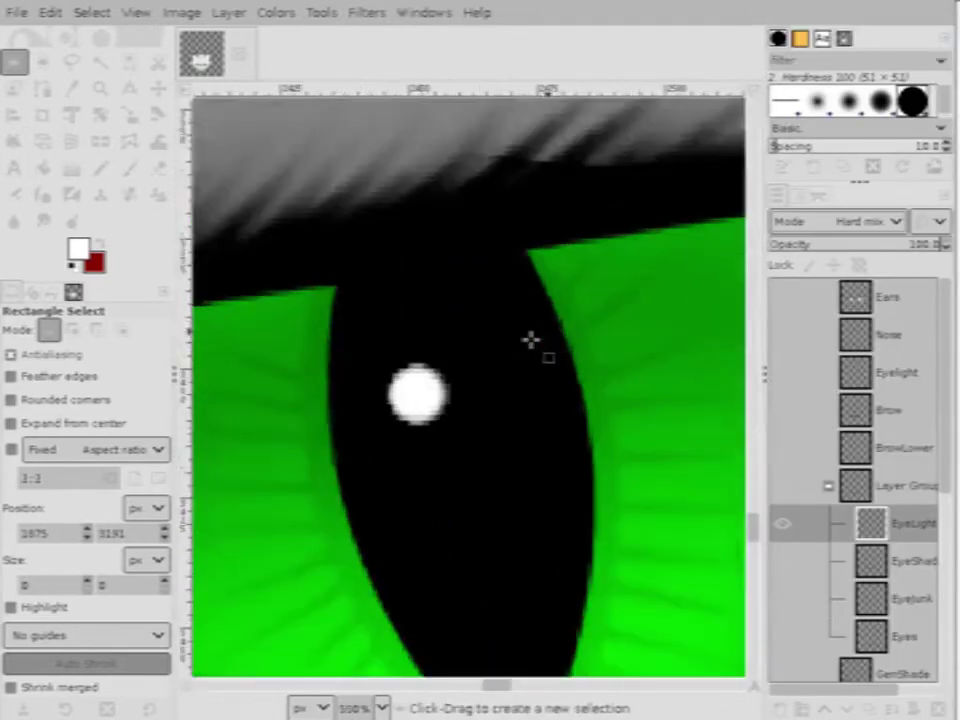
scroll(521, 355, "down", 5)
left_click(846, 222)
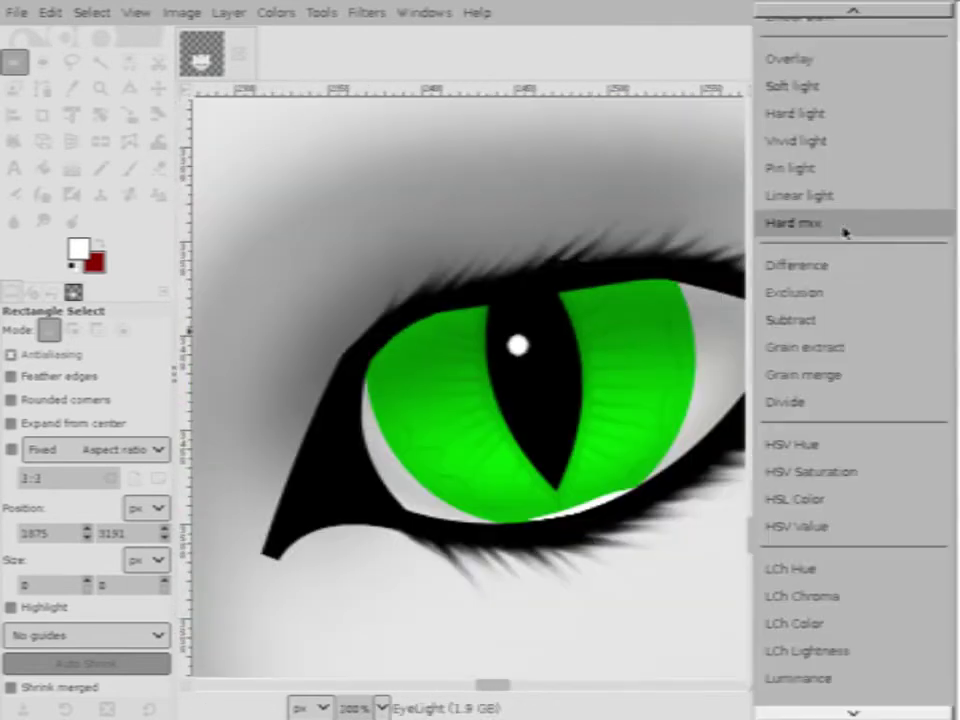
scroll(816, 97, "up", 5)
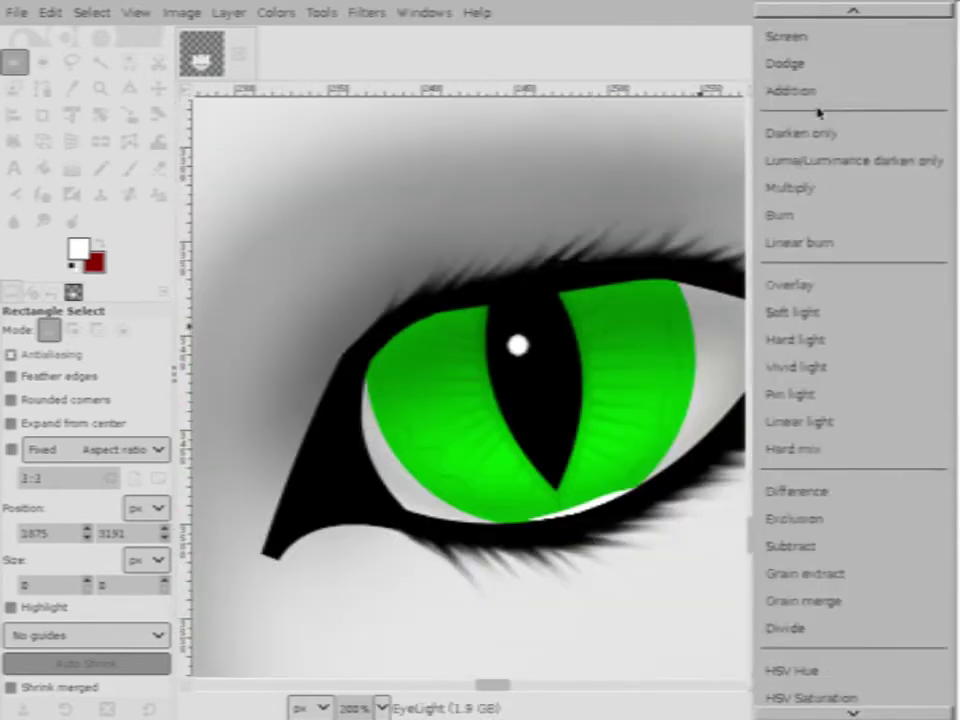
scroll(812, 97, "up", 4)
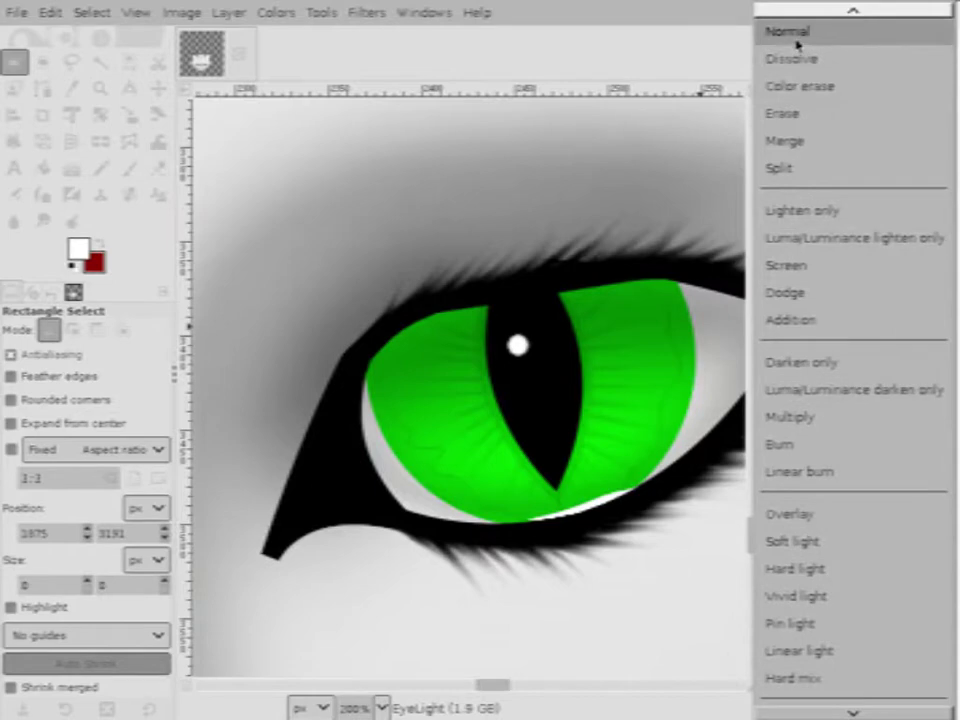
left_click(797, 32)
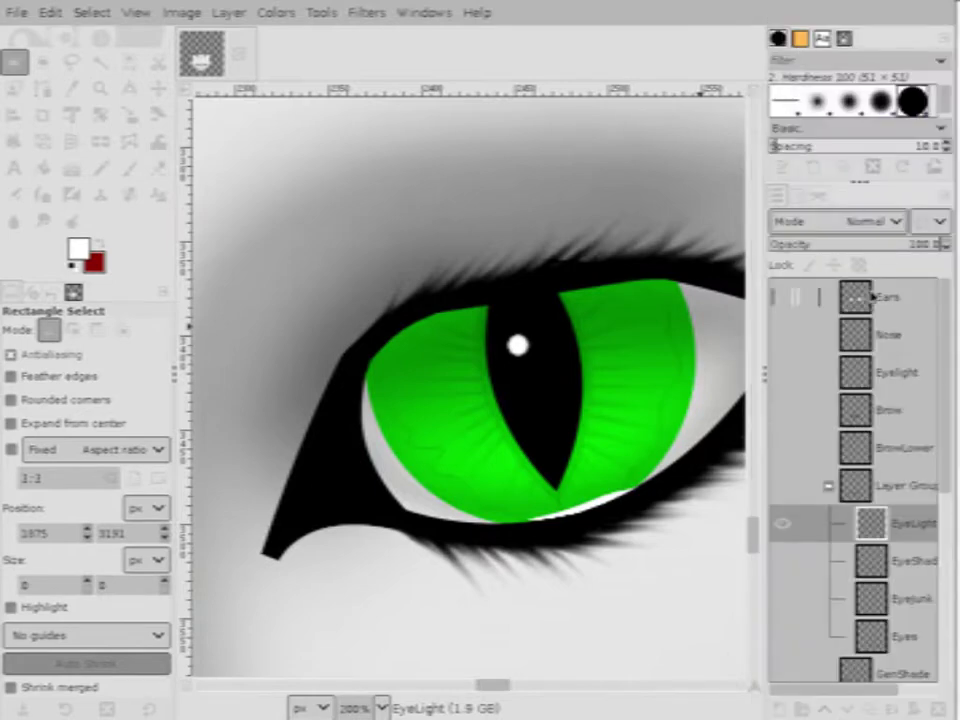
Zoom in and out around the cat face to review the iris highlight
scroll(572, 392, "down", 4)
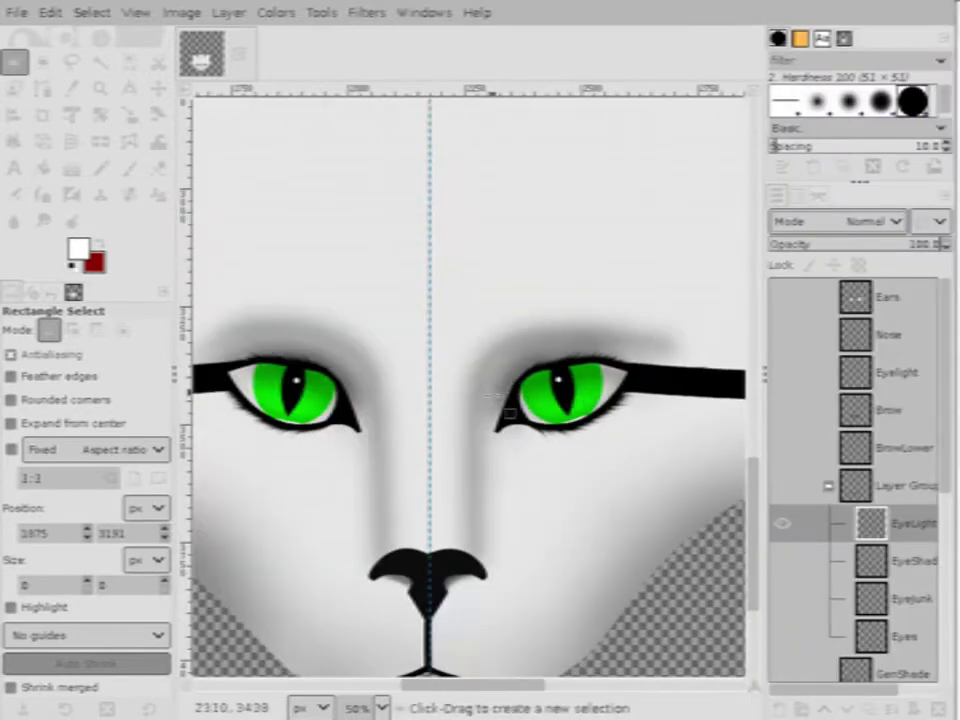
scroll(490, 397, "down", 3)
scroll(491, 439, "up", 5)
scroll(465, 458, "down", 4)
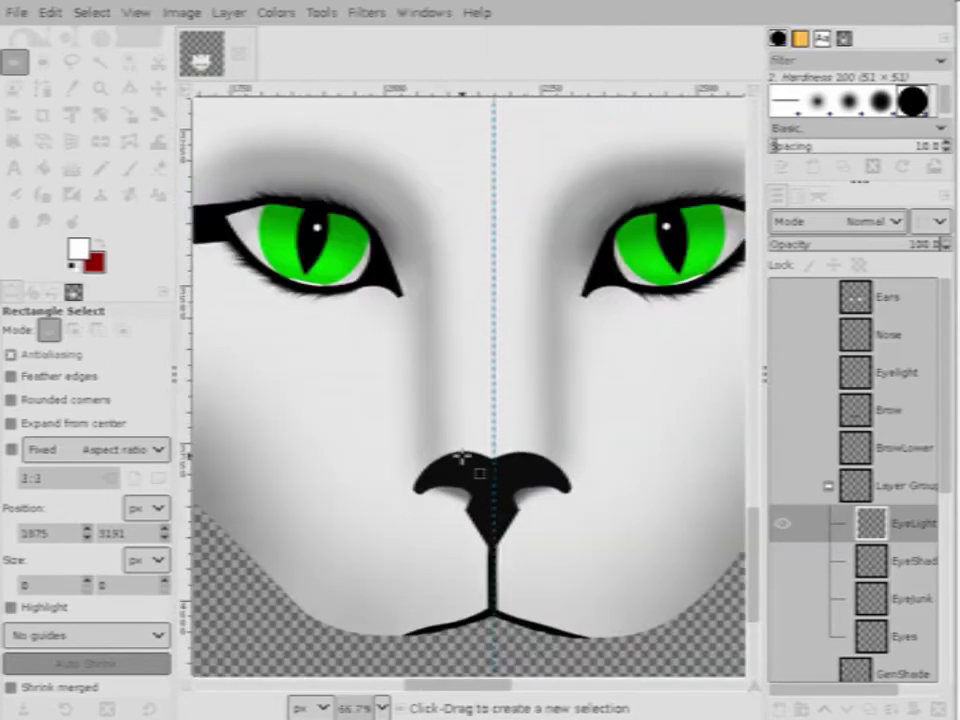
scroll(380, 448, "up", 2)
scroll(369, 438, "down", 2)
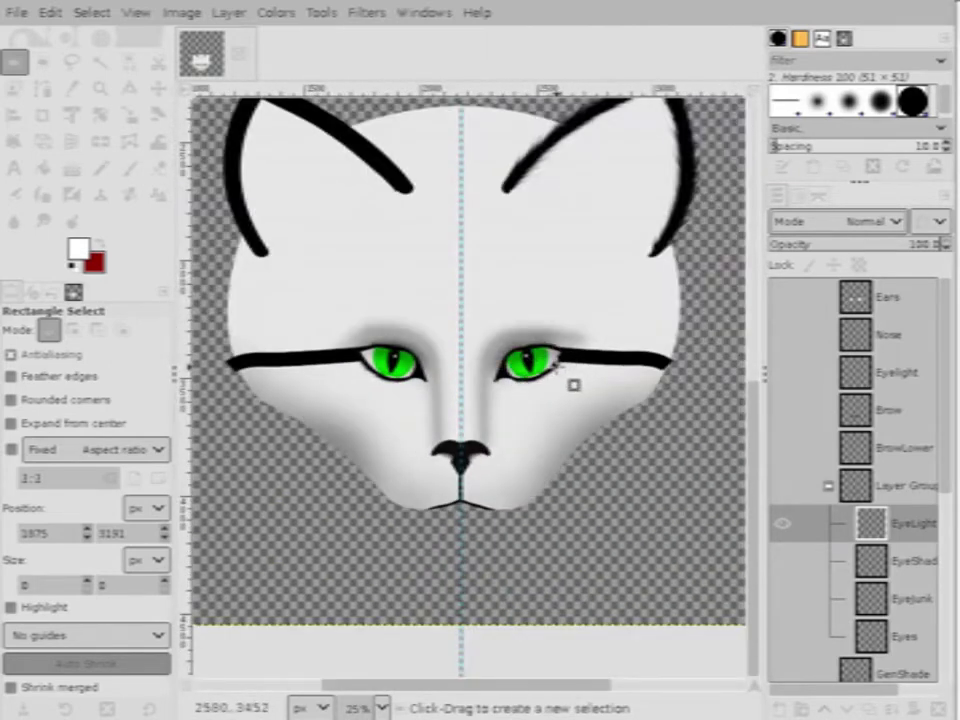
scroll(561, 395, "up", 8)
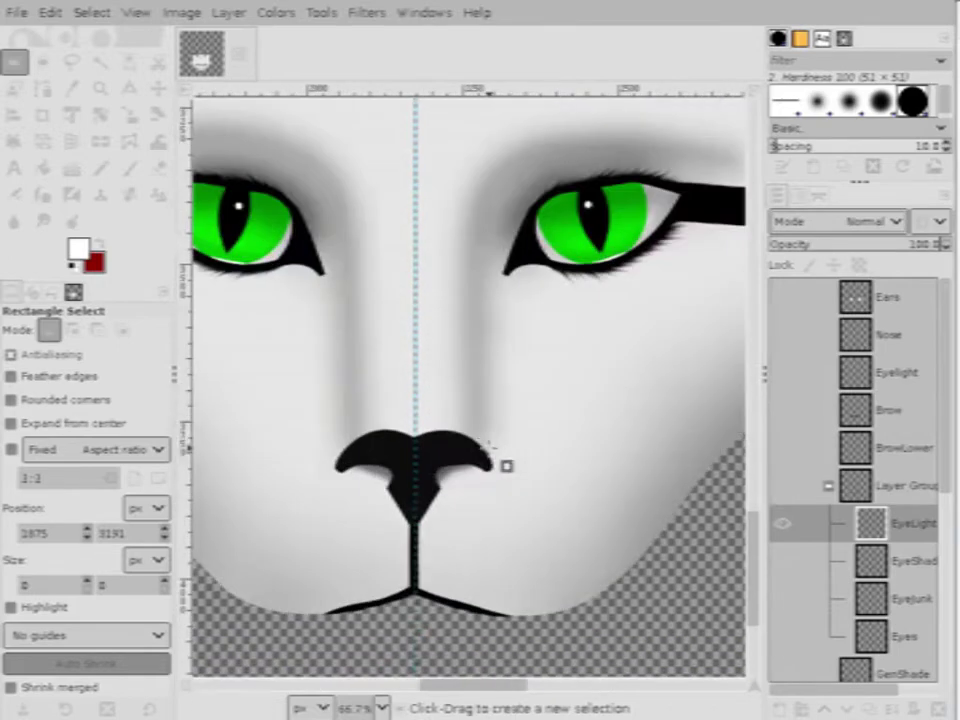
scroll(446, 469, "down", 6)
scroll(482, 441, "up", 5)
scroll(437, 462, "up", 2)
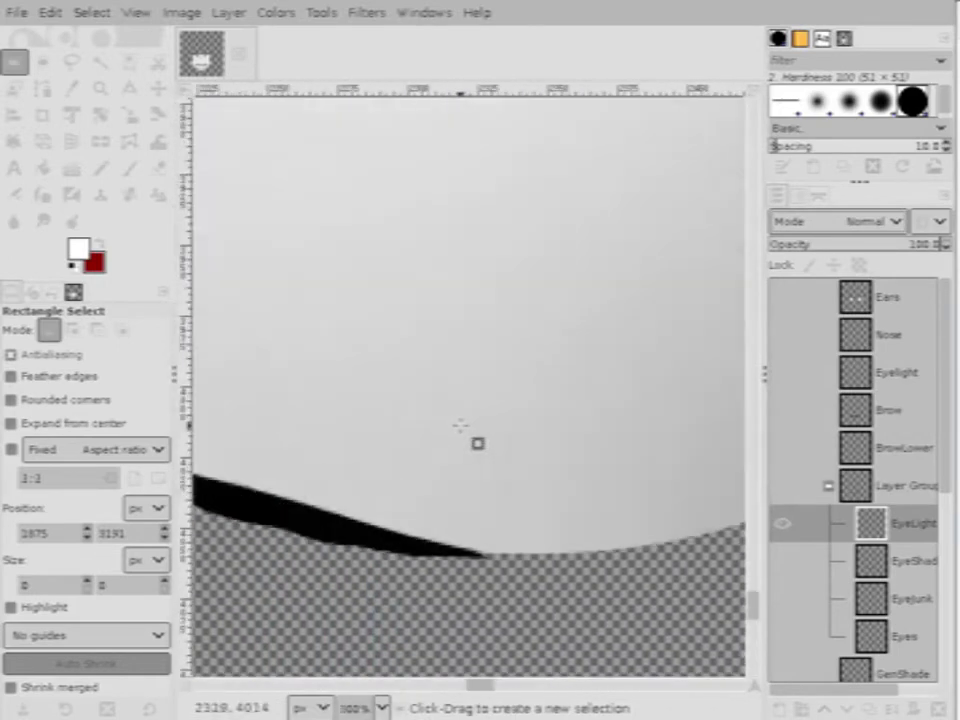
scroll(476, 443, "down", 5)
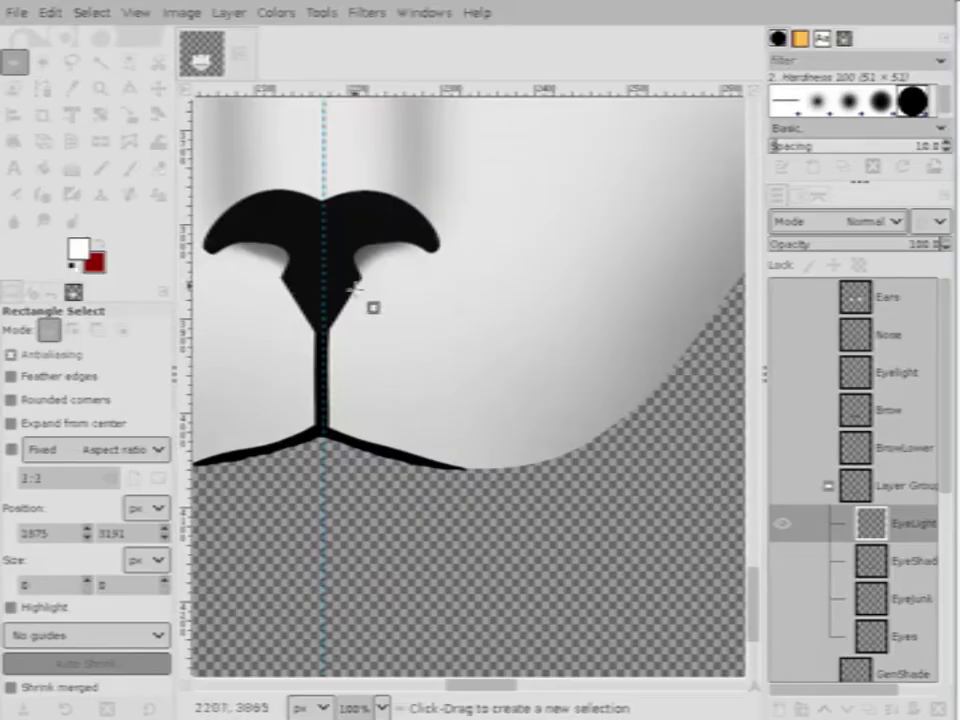
Hide and re-show the Main Head Bit layer to inspect the face around the nose
key("minus")
key("minus")
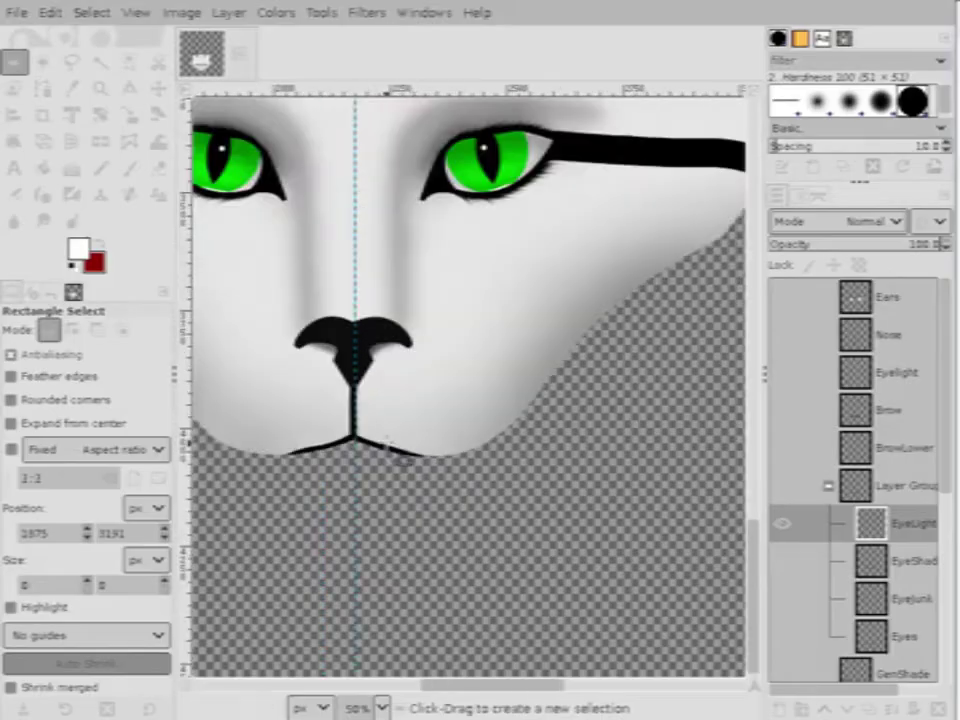
key("plus")
key("plus")
key("plus")
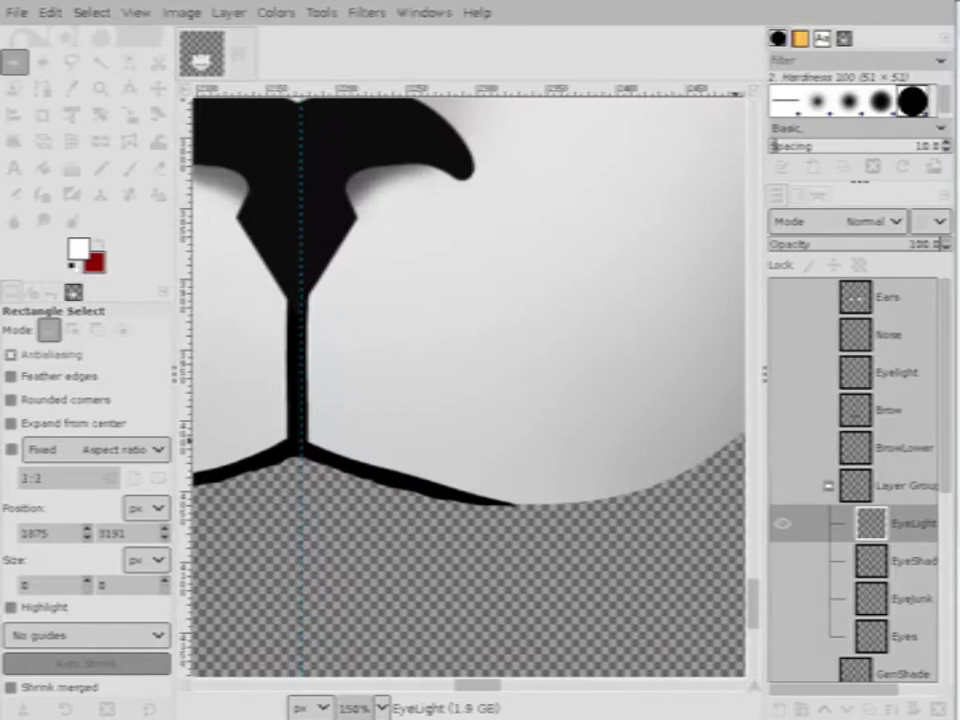
scroll(878, 467, "down", 6)
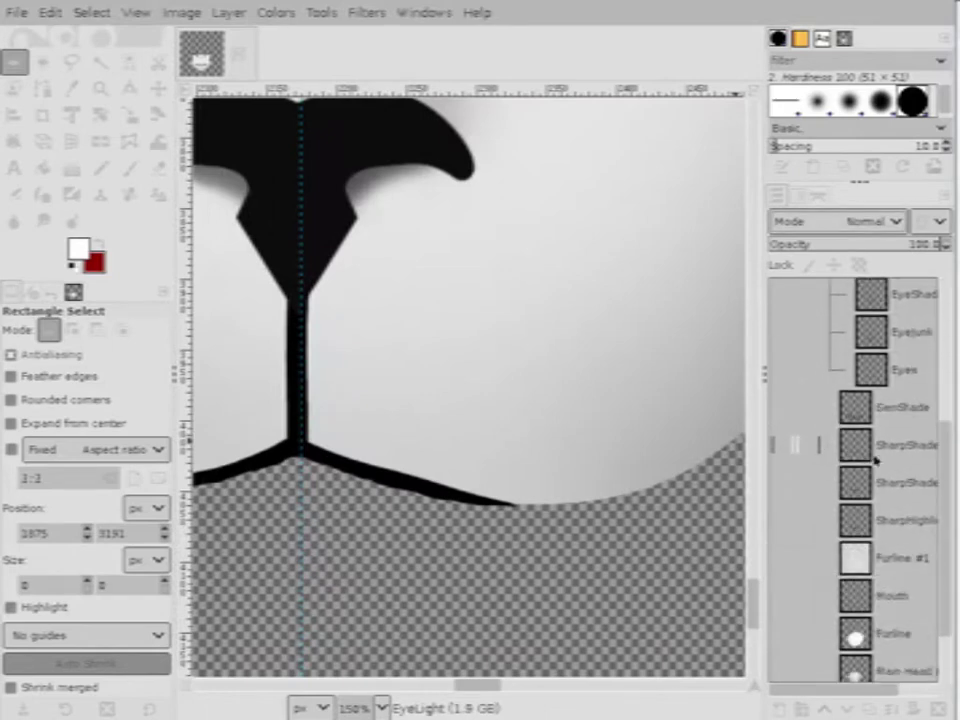
left_click(905, 587)
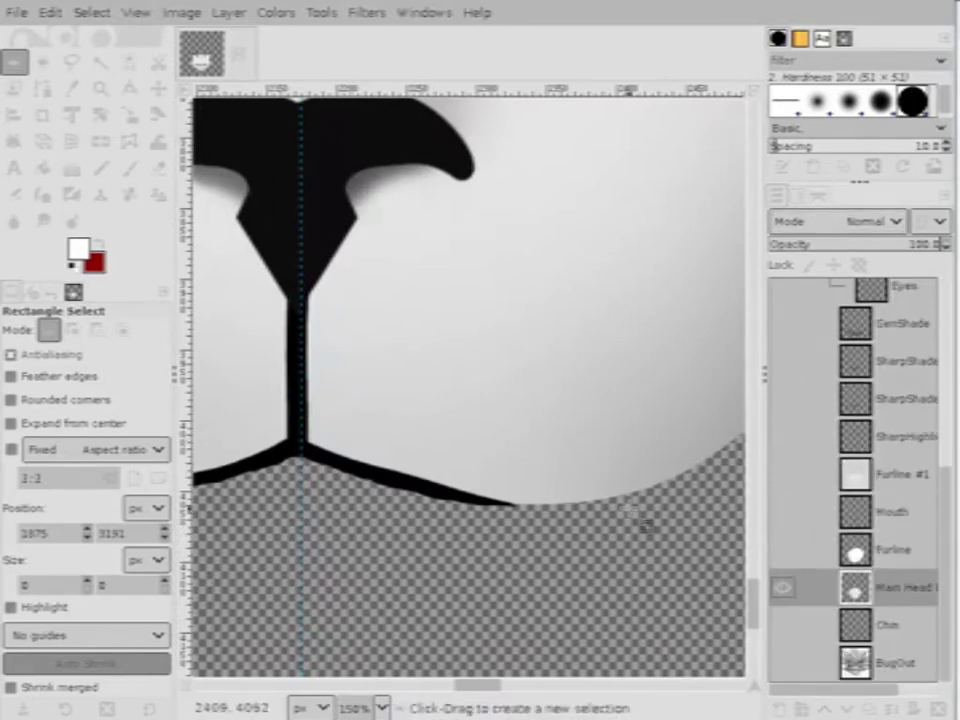
key("minus")
key("minus")
key("minus")
left_click(782, 588)
left_click(782, 588)
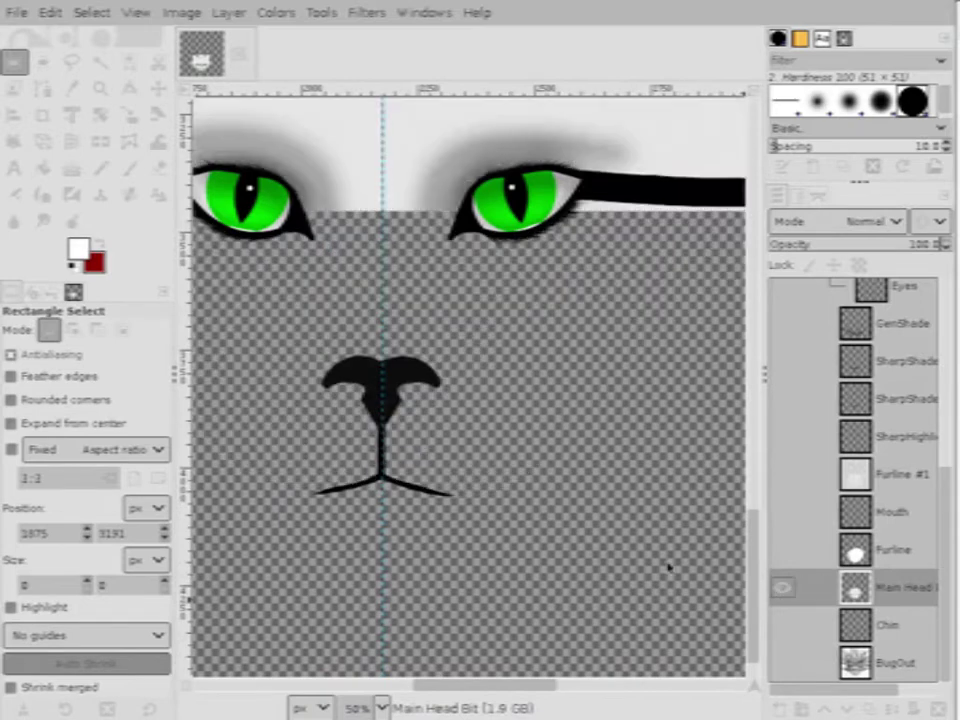
key("plus")
key("plus")
key("plus")
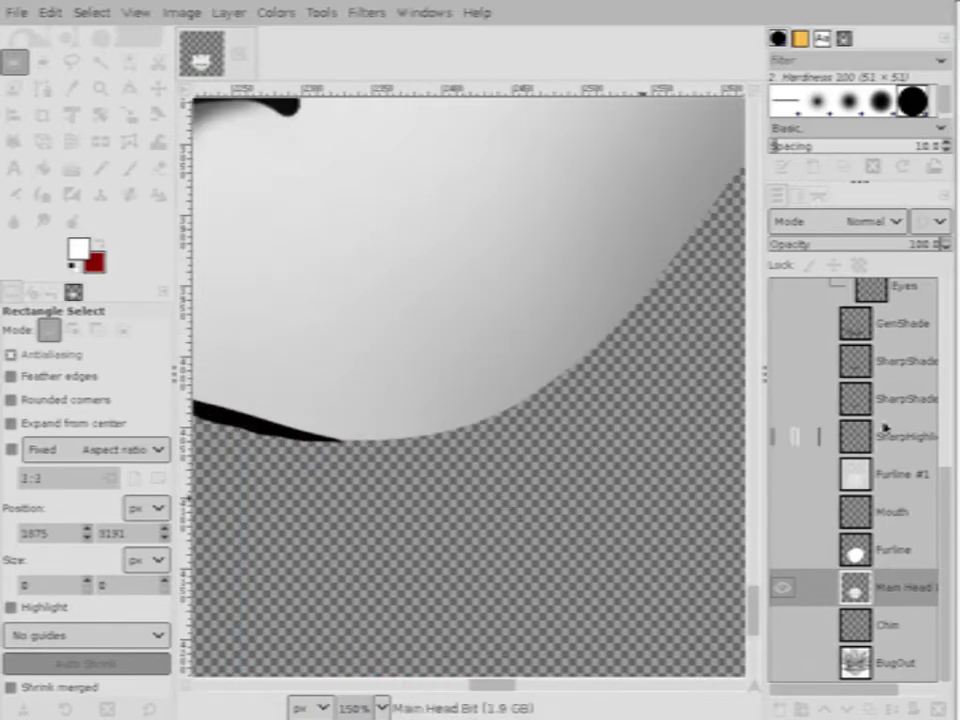
Make the GenShade layer active and zoom to 100% around the nose
left_click(880, 398)
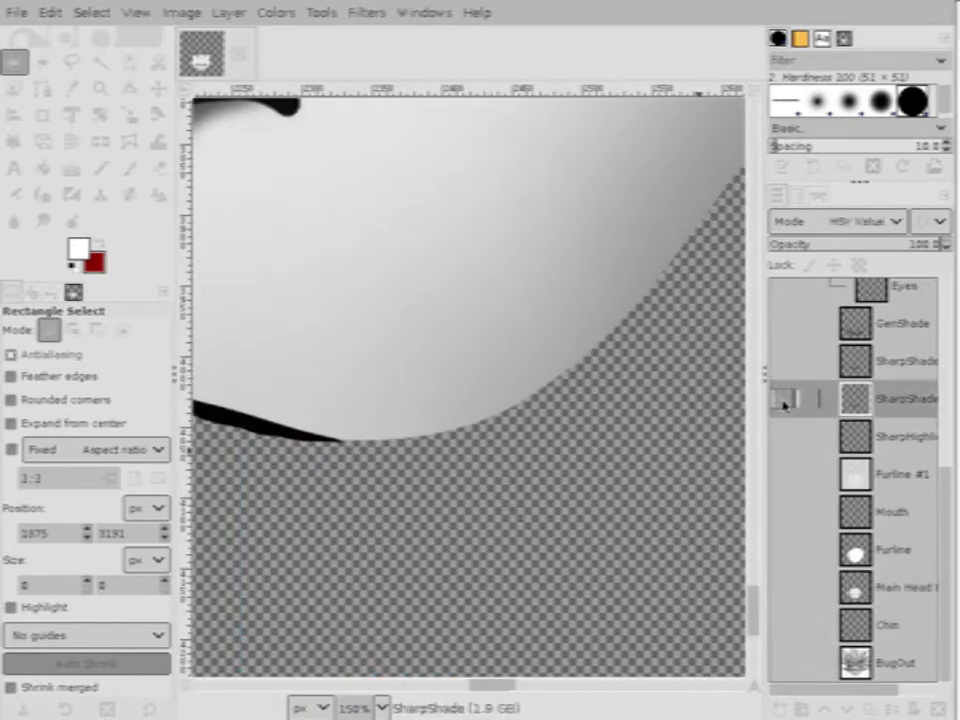
scroll(800, 517, "up", 5)
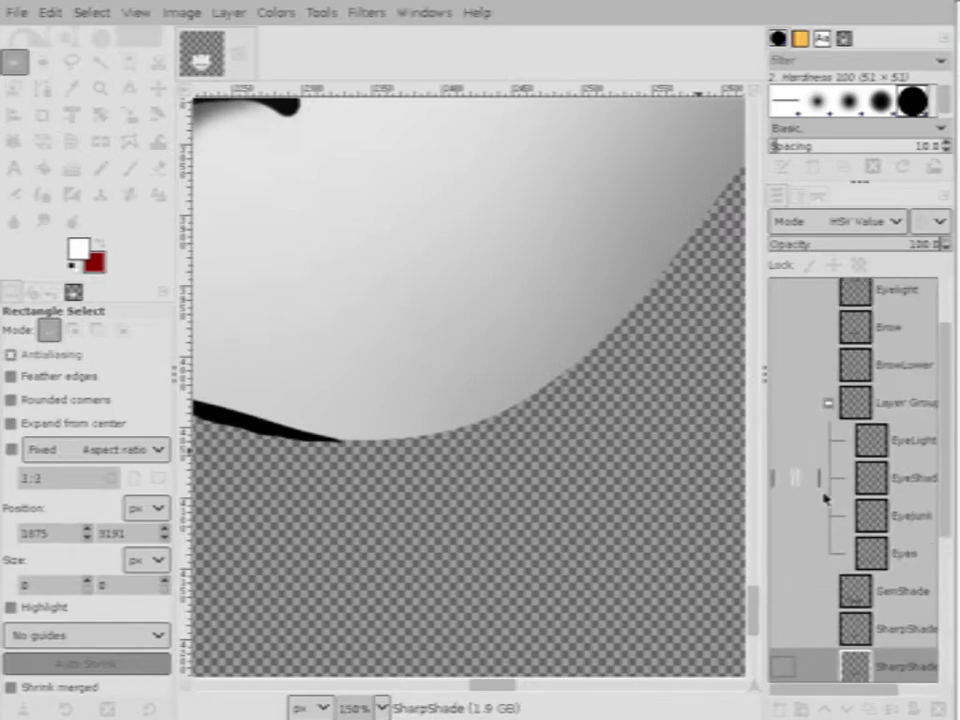
scroll(804, 584, "down", 2)
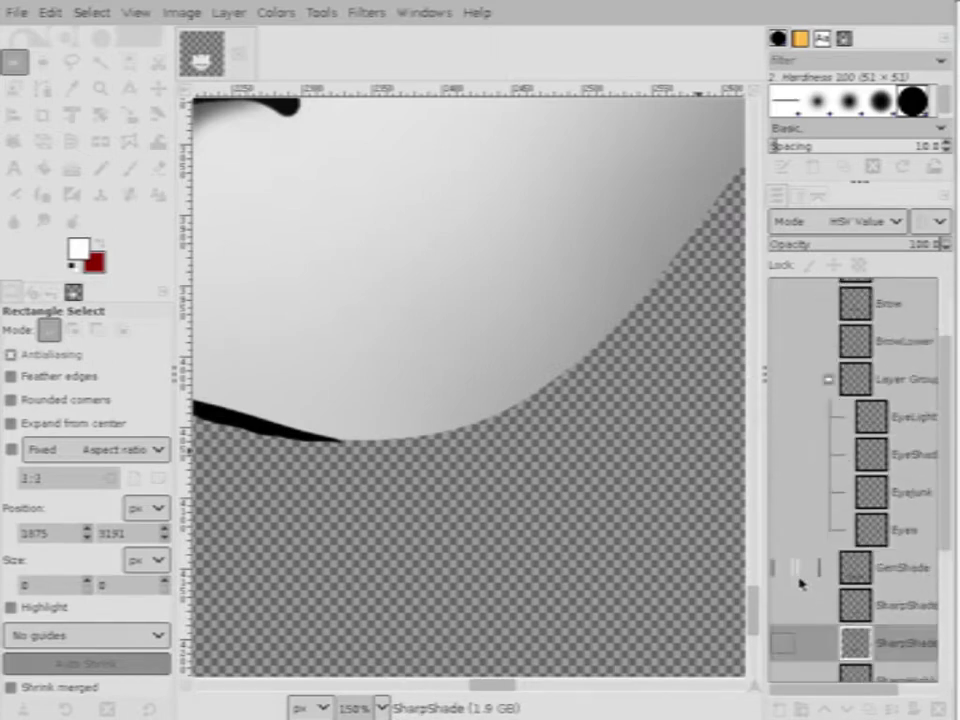
left_click(900, 565)
key("1")
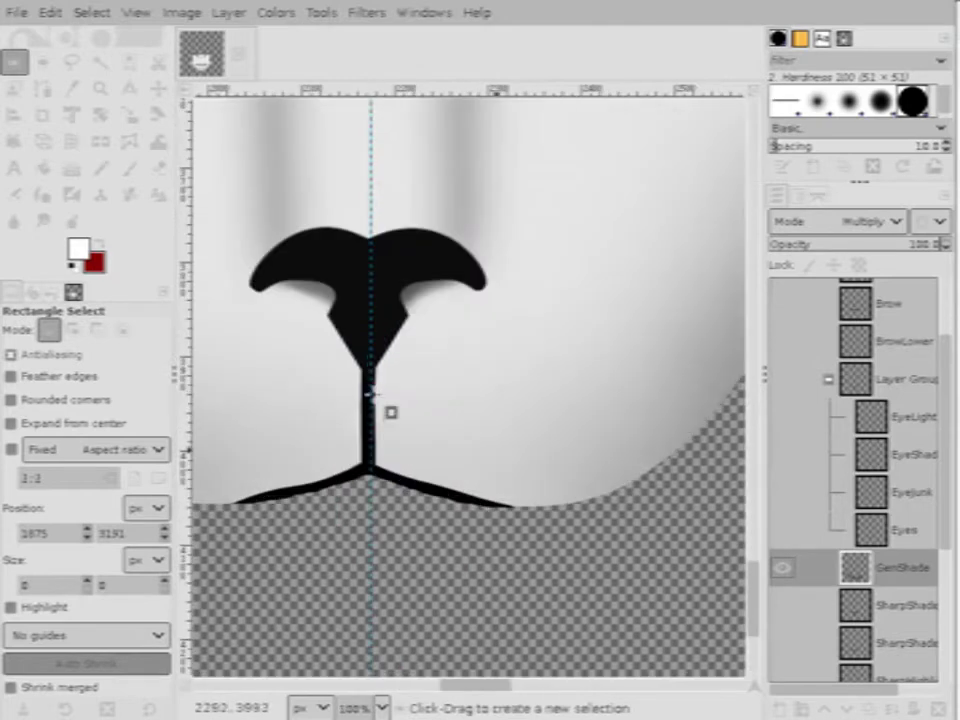
Set the Airbrush to the soft 2. Hardness 025 brush at size 292, painting black
left_click(36, 214)
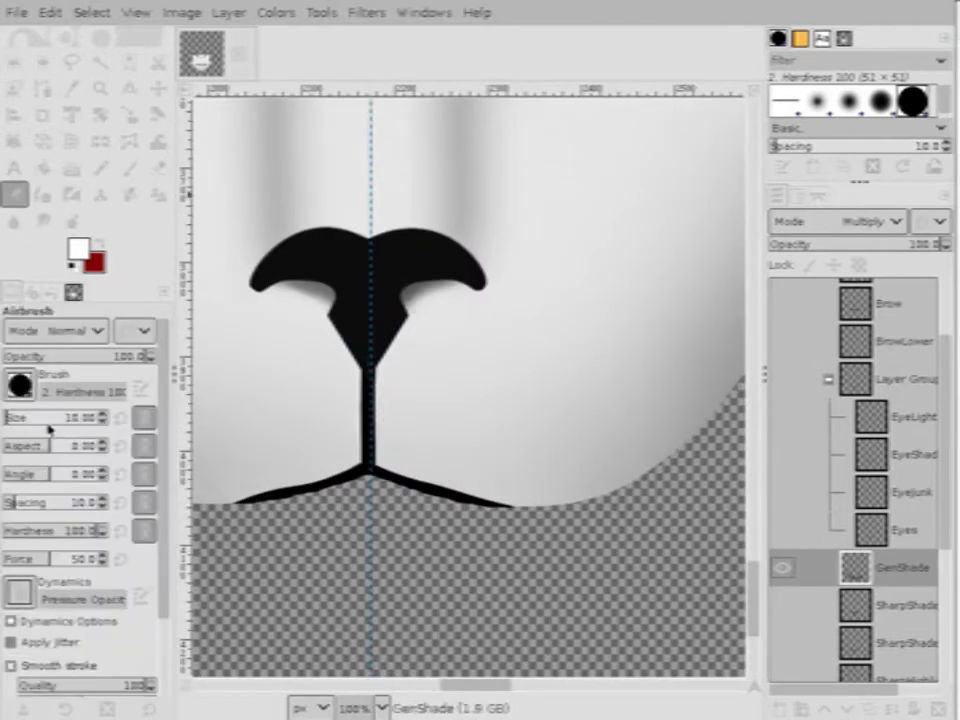
left_click(20, 385)
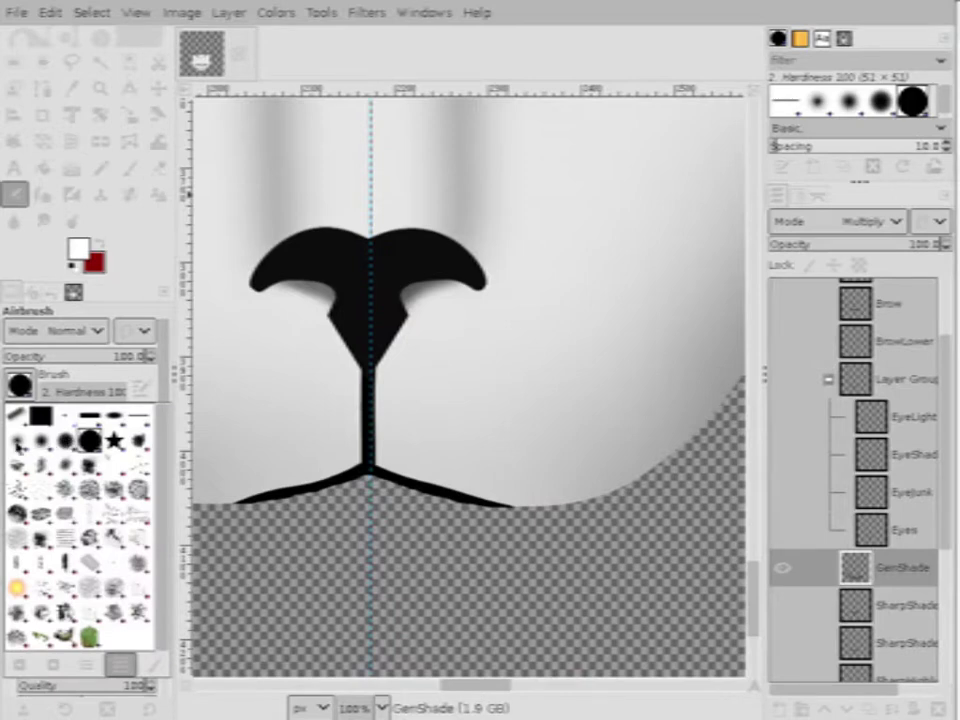
left_click(40, 439)
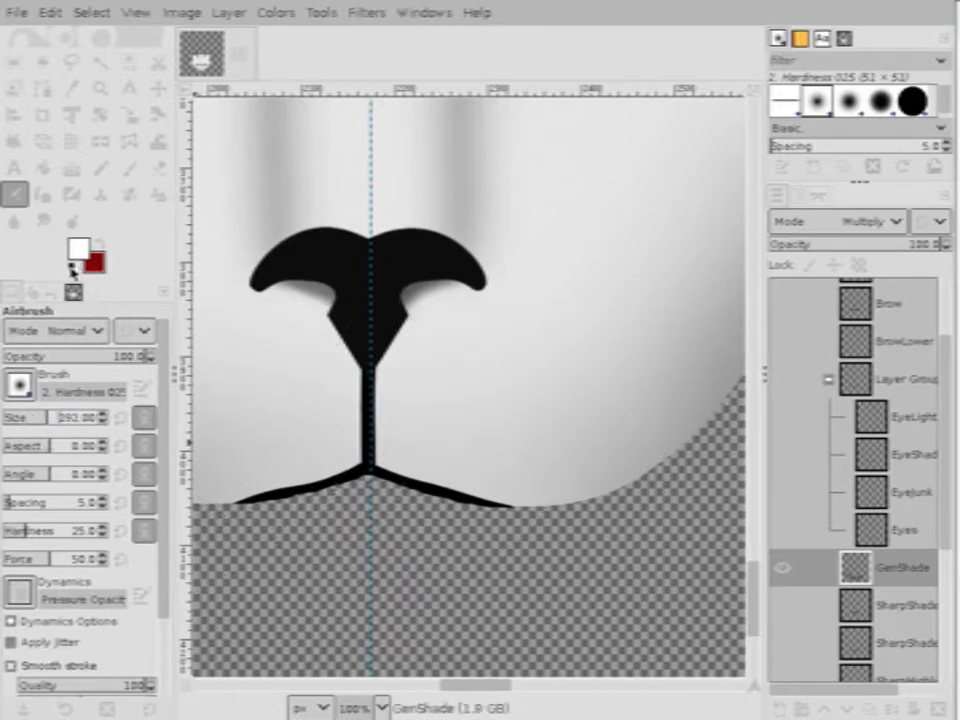
left_click(72, 268)
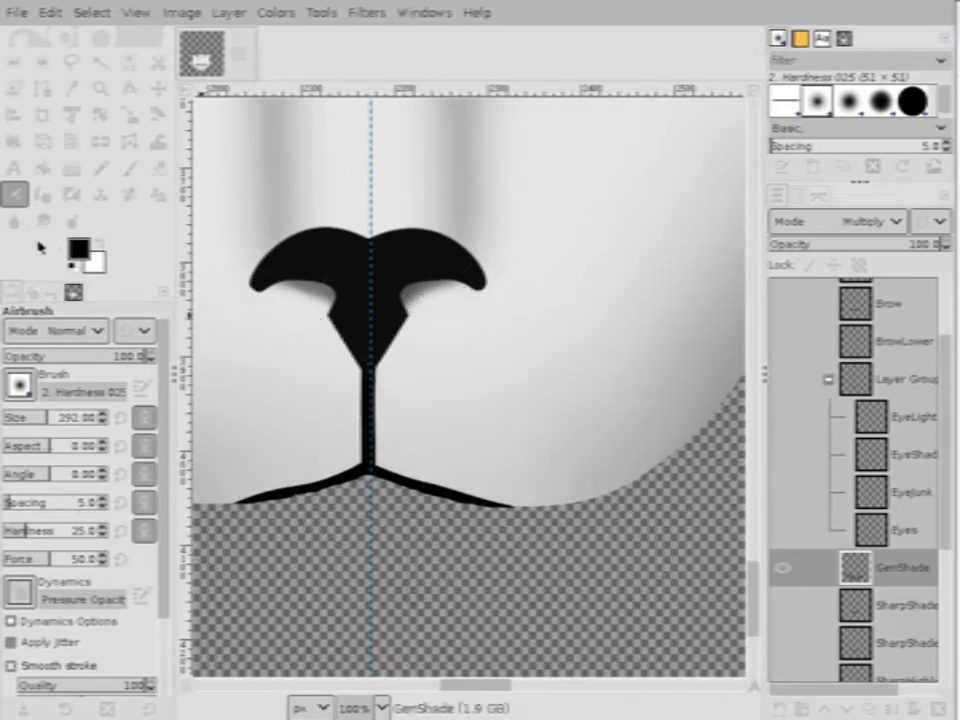
scroll(795, 510, "down", 5)
Toggle the GenShade layer's visibility several times to compare the face with and without shading
right_click(913, 599)
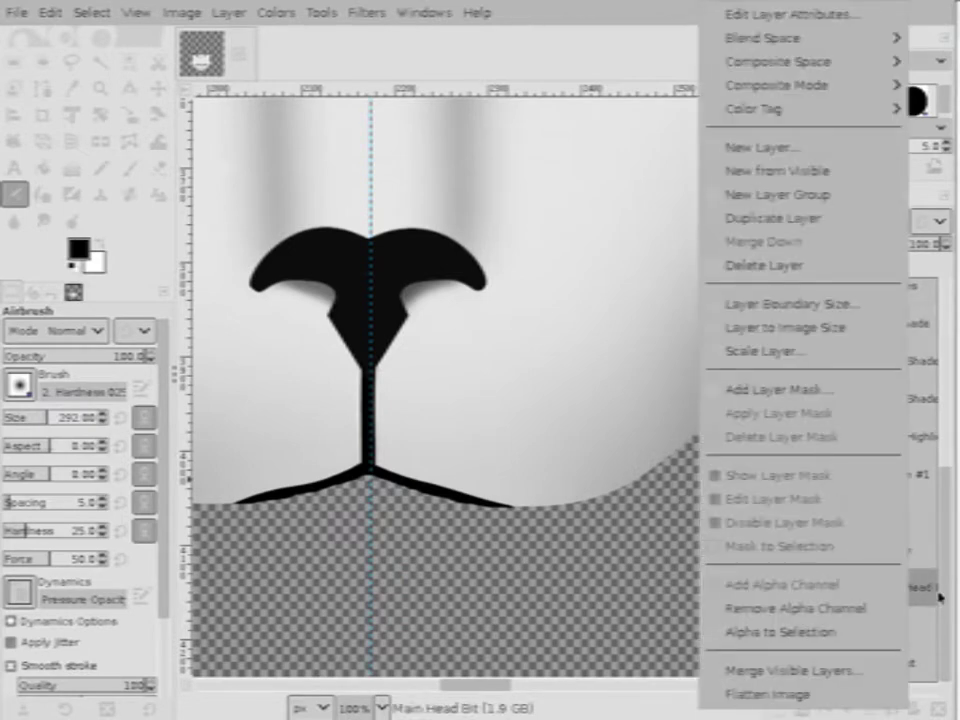
left_click(925, 576)
scroll(396, 396, "down", 3)
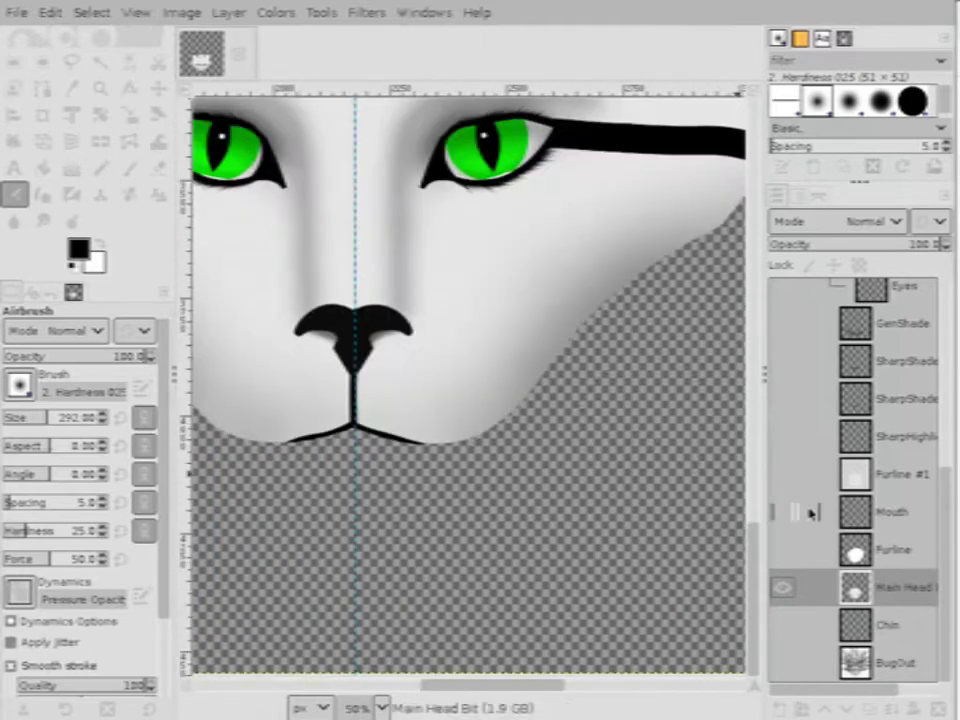
left_click(783, 332)
left_click(782, 331)
left_click(781, 330)
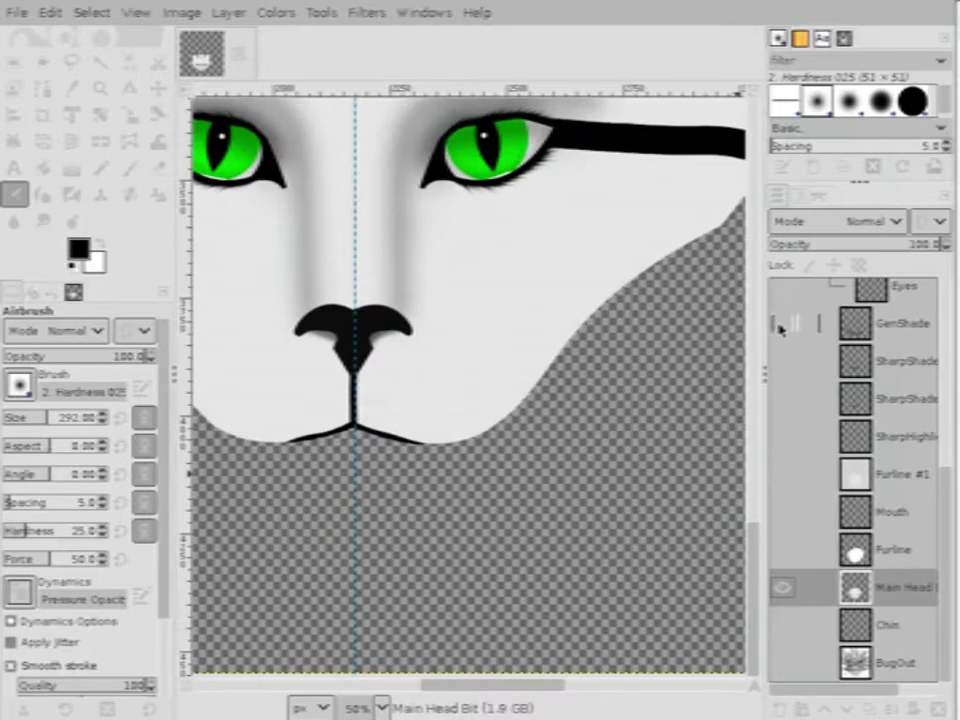
left_click(781, 330)
left_click(781, 330)
left_click(781, 330)
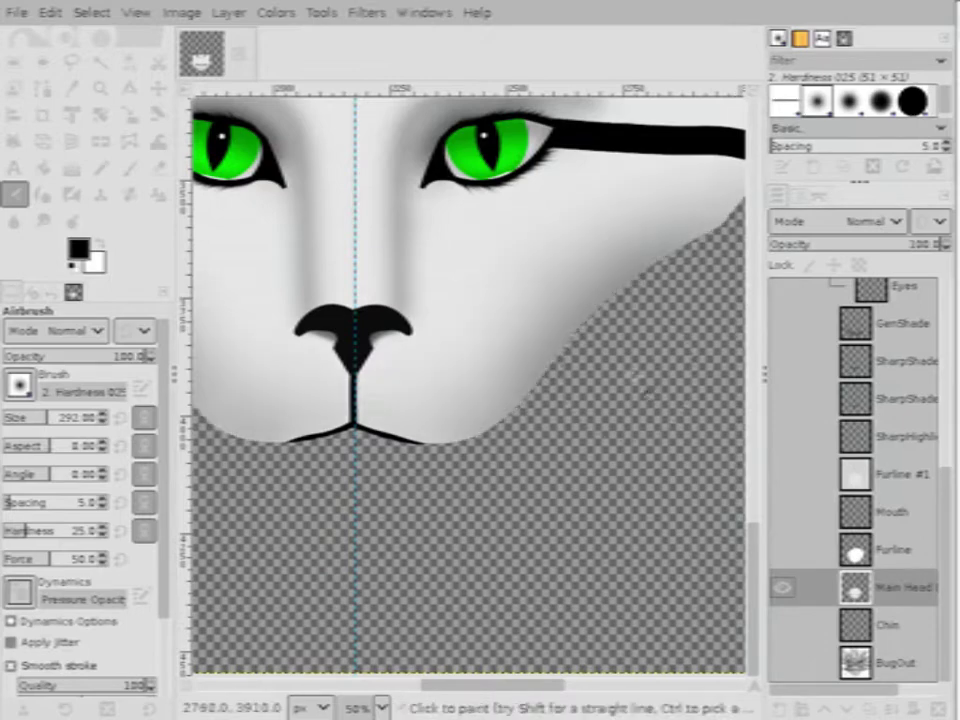
scroll(472, 292, "down", 2)
scroll(412, 302, "up", 4)
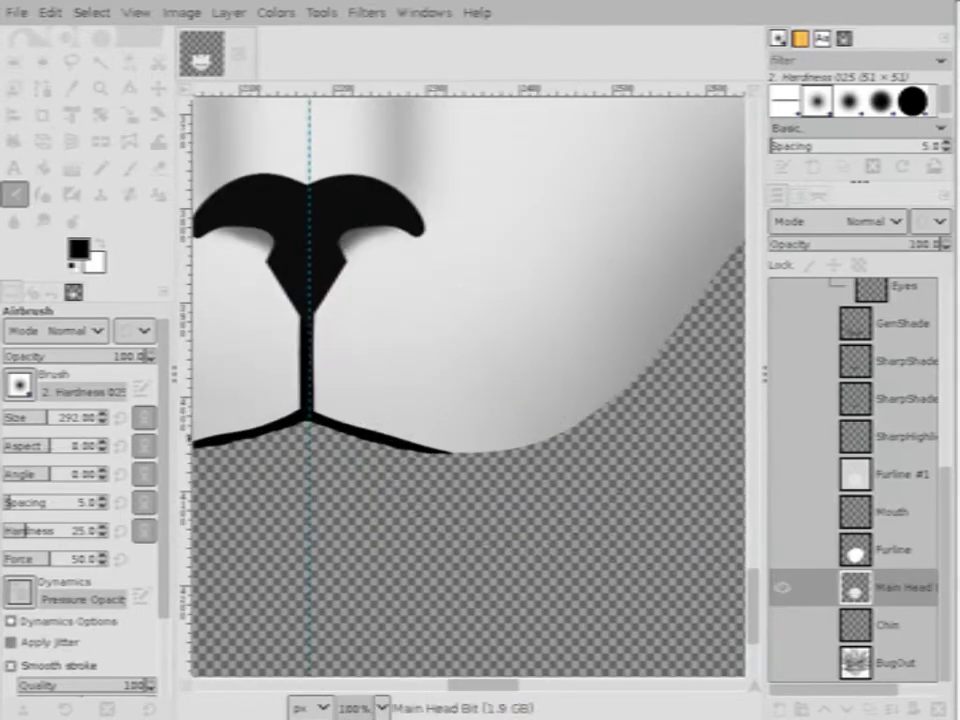
Run Alpha to Selection on the Main Head Bit layer, keeping the Normal blend mode
right_click(842, 595)
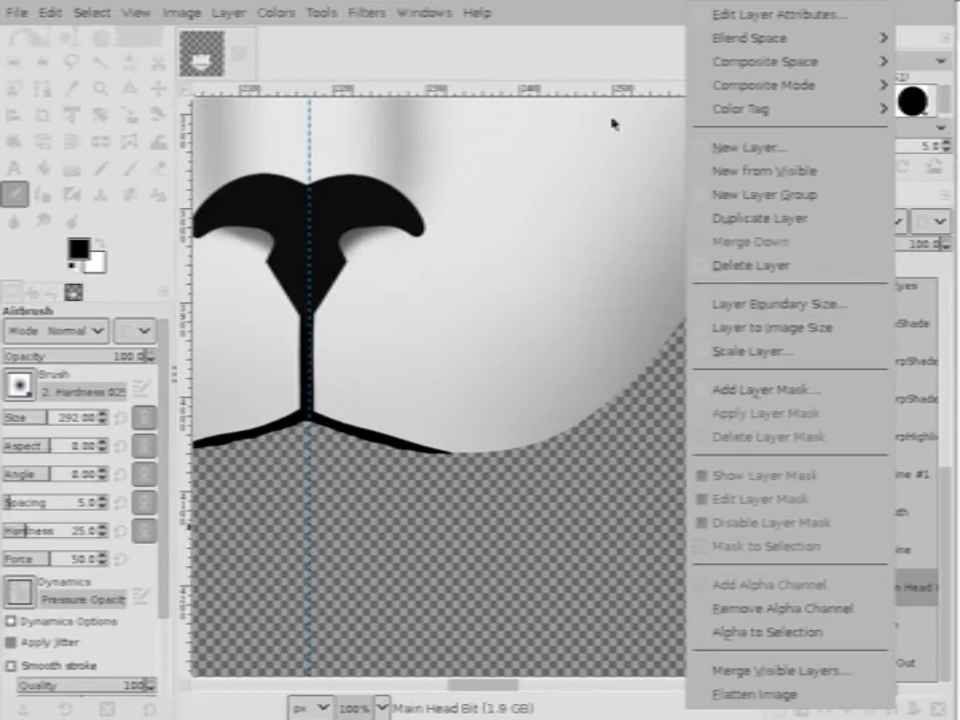
left_click(591, 37)
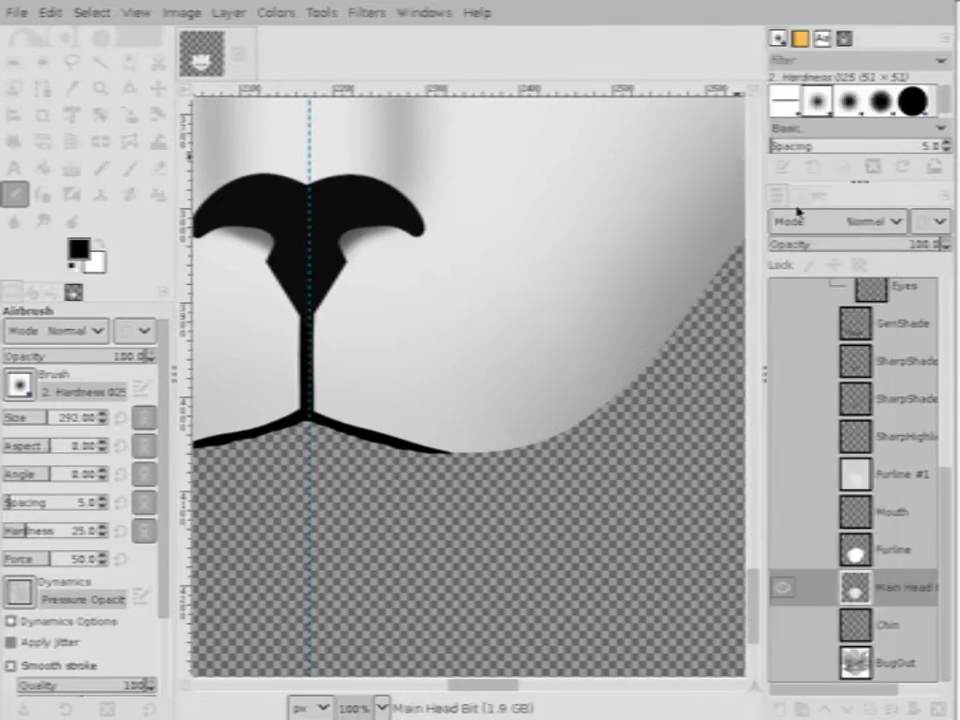
left_click(865, 221)
left_click(657, 68)
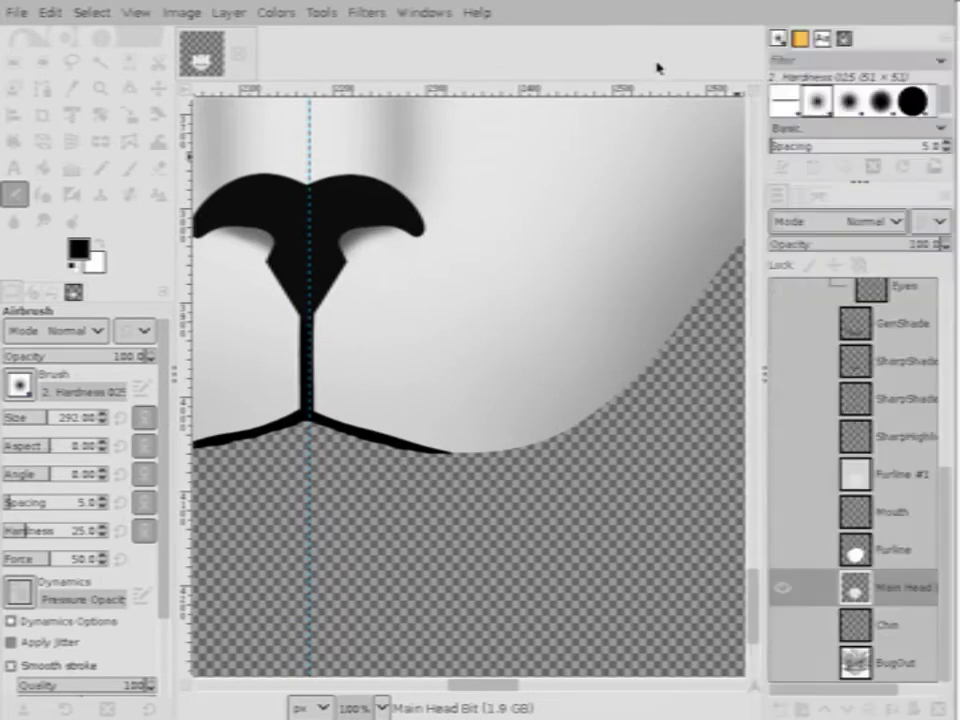
right_click(892, 592)
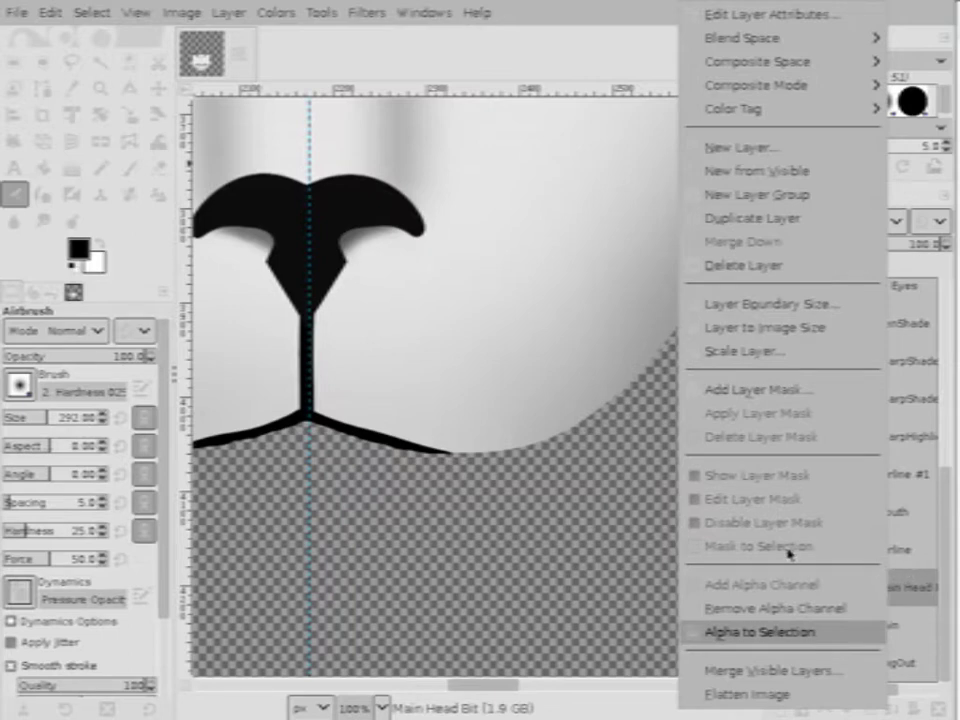
key("Return")
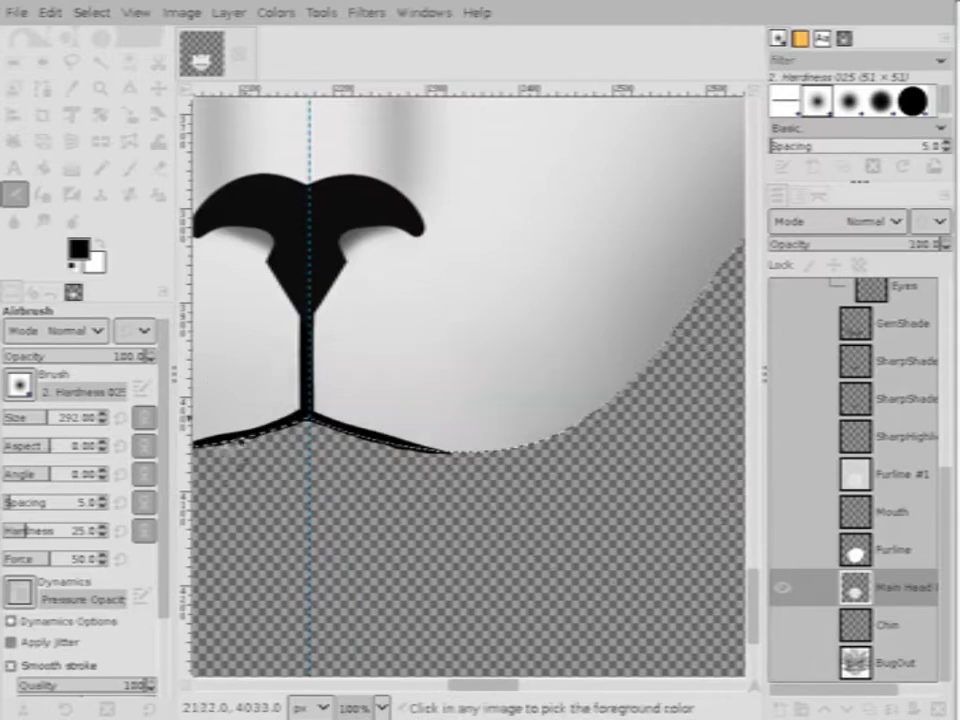
At 52.9 airbrush opacity, paint soft grey shading beside the mouth and zoom in to check it
left_click(78, 355)
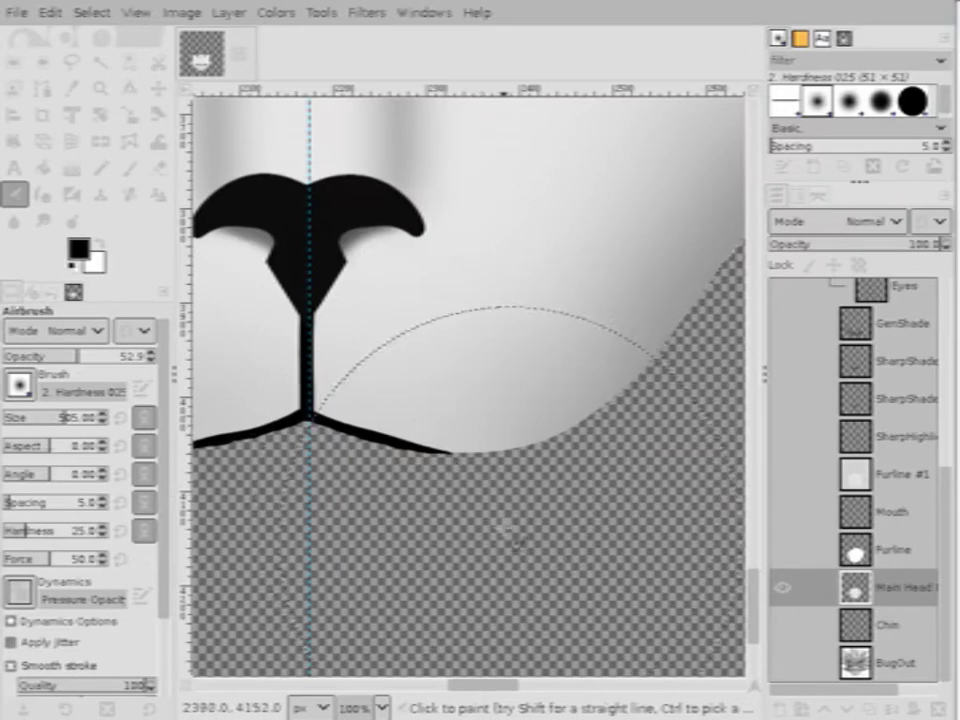
mouse_move(350, 400)
left_mouse_down()
mouse_move(441, 418)
mouse_move(429, 401)
mouse_move(330, 405)
left_mouse_up()
scroll(589, 425, "down", 1, "ctrl")
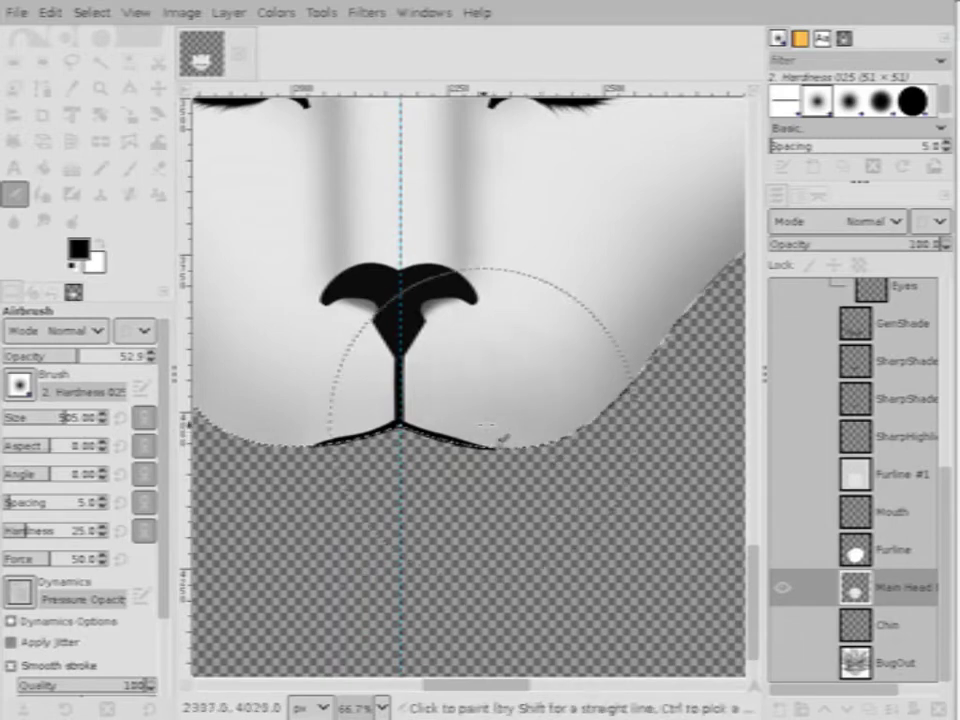
scroll(545, 420, "up", 3, "ctrl")
scroll(538, 411, "down", 3, "ctrl")
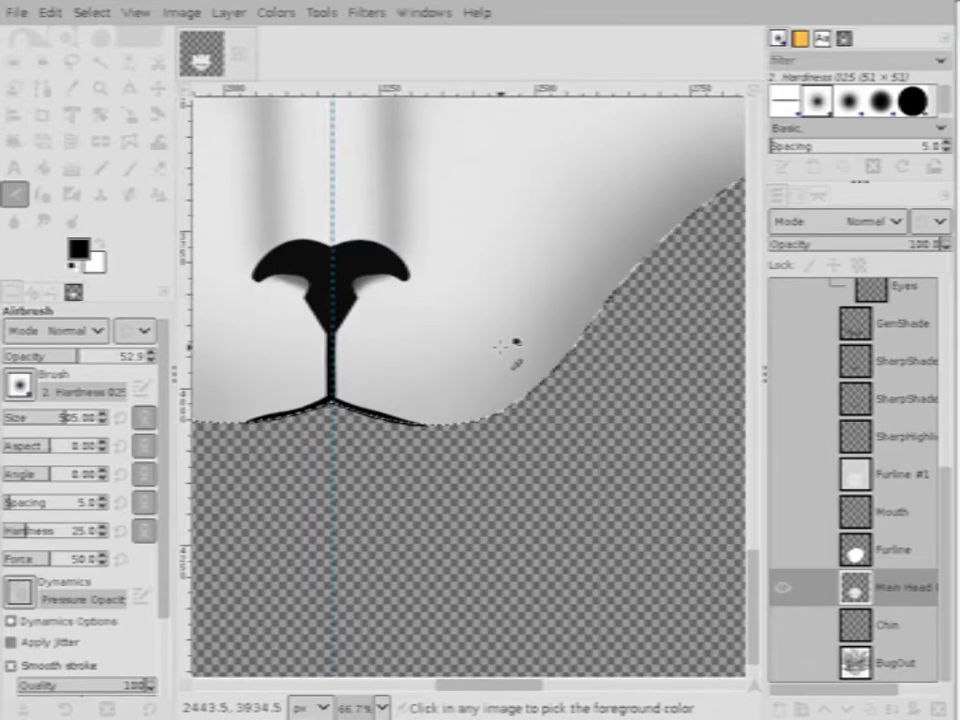
scroll(454, 369, "up", 5)
scroll(456, 392, "down", 5)
scroll(445, 410, "up", 3, "ctrl")
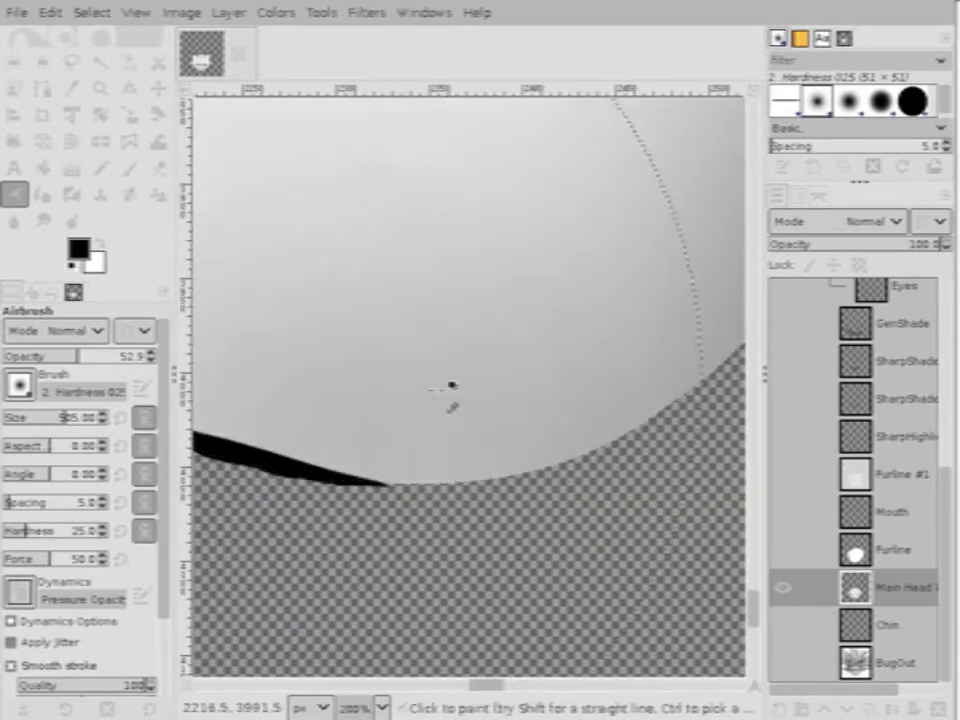
scroll(452, 385, "down", 3, "ctrl")
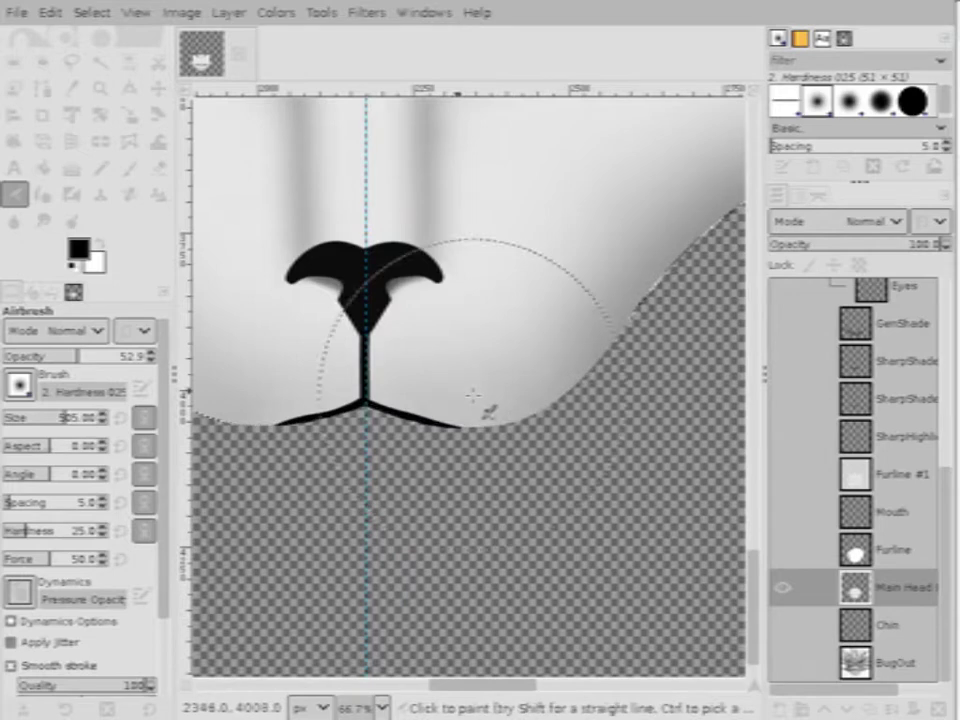
scroll(553, 378, "down", 1, "ctrl")
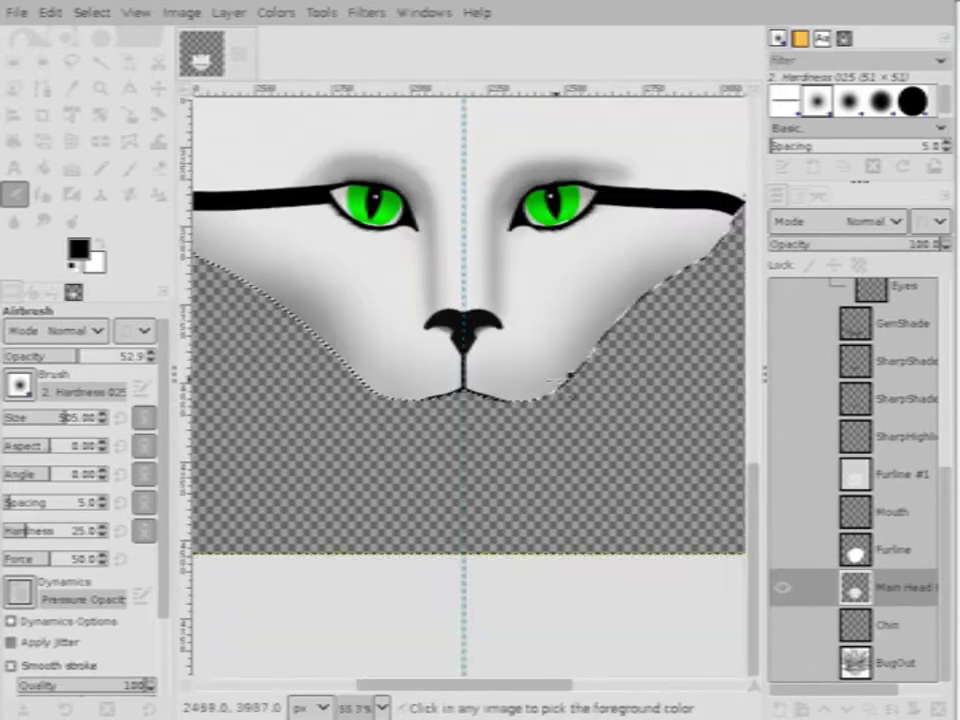
scroll(536, 390, "up", 3, "ctrl")
scroll(662, 316, "up", 1, "ctrl")
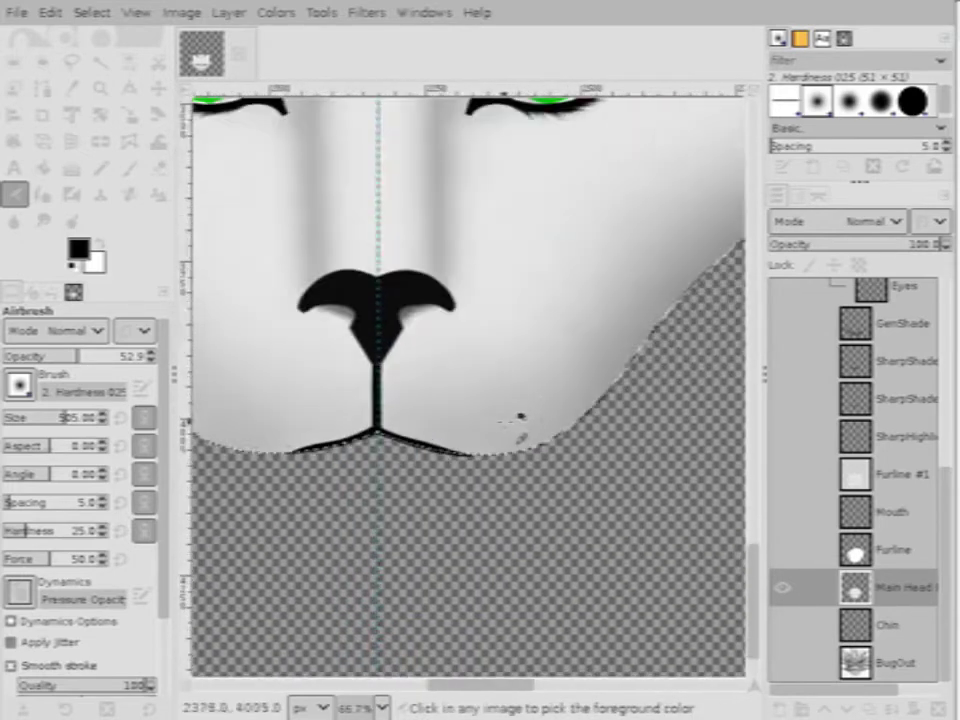
scroll(502, 428, "up", 2)
scroll(500, 429, "down", 3)
scroll(497, 430, "up", 3)
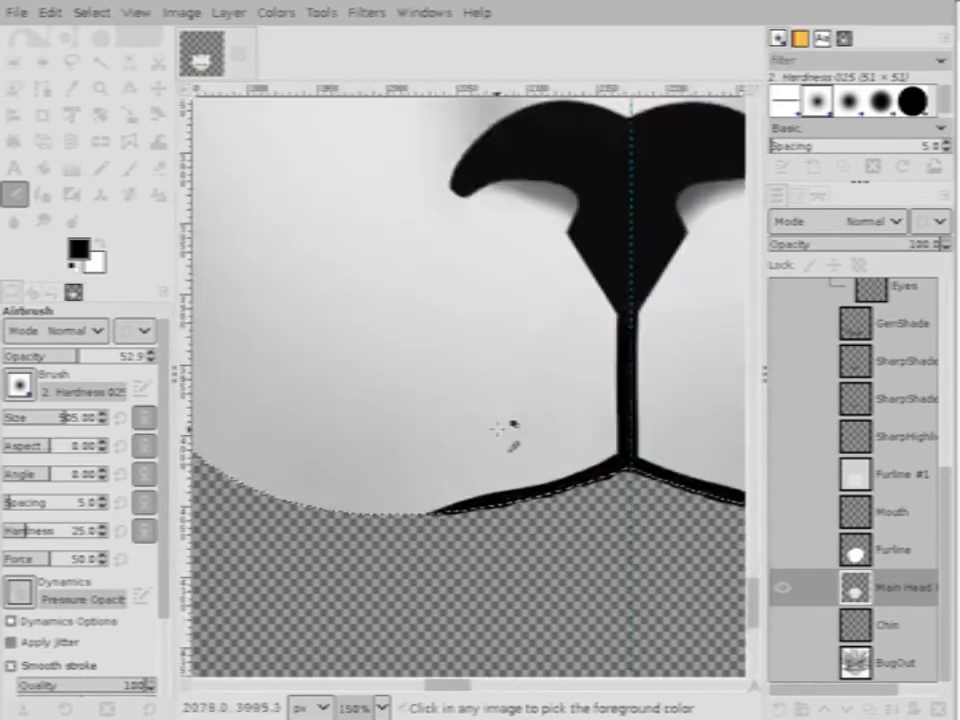
scroll(497, 430, "down", 2)
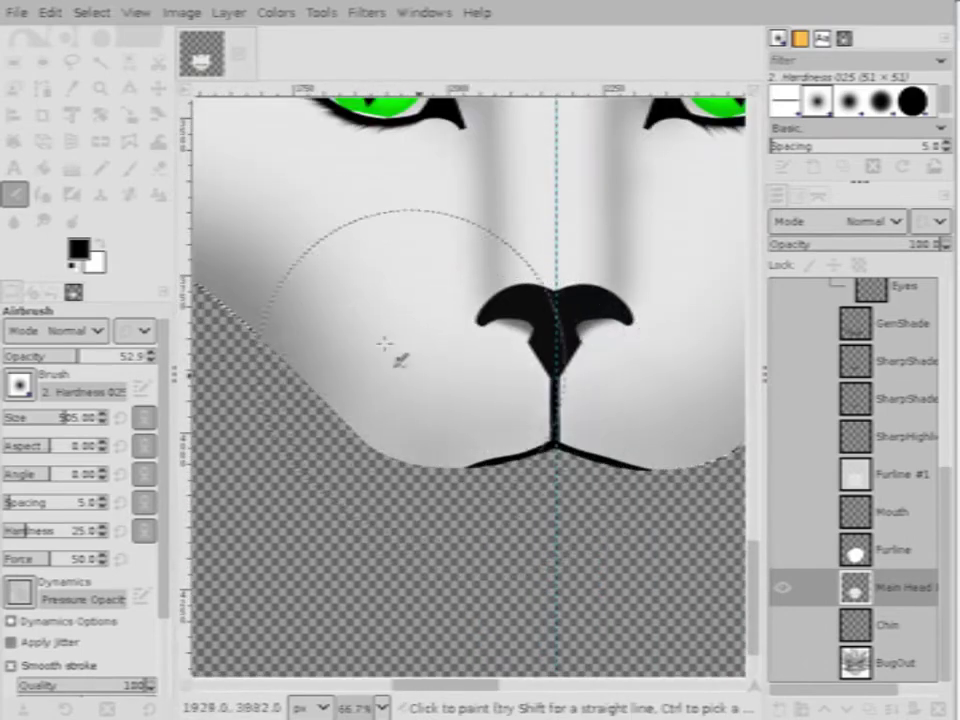
scroll(420, 380, "up", 1)
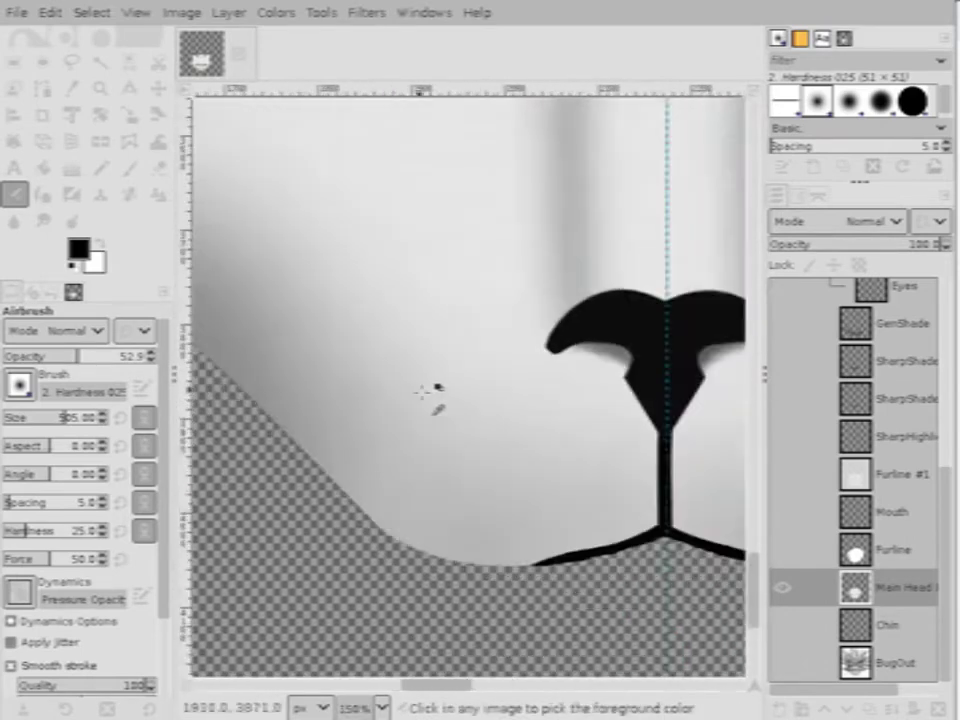
scroll(445, 410, "down", 1)
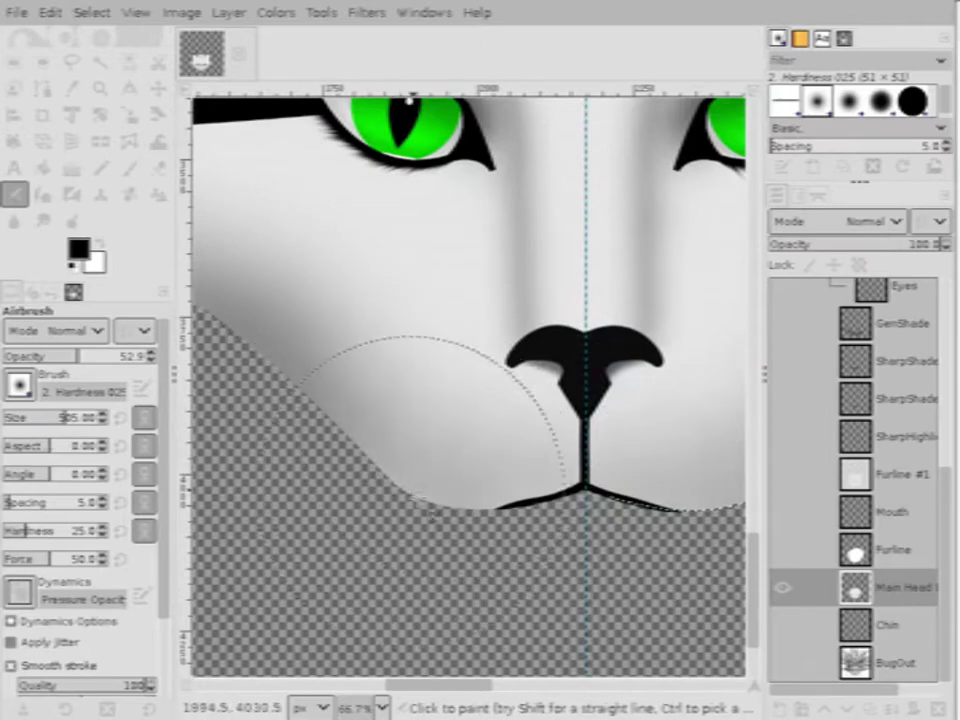
scroll(300, 500, "down", 3)
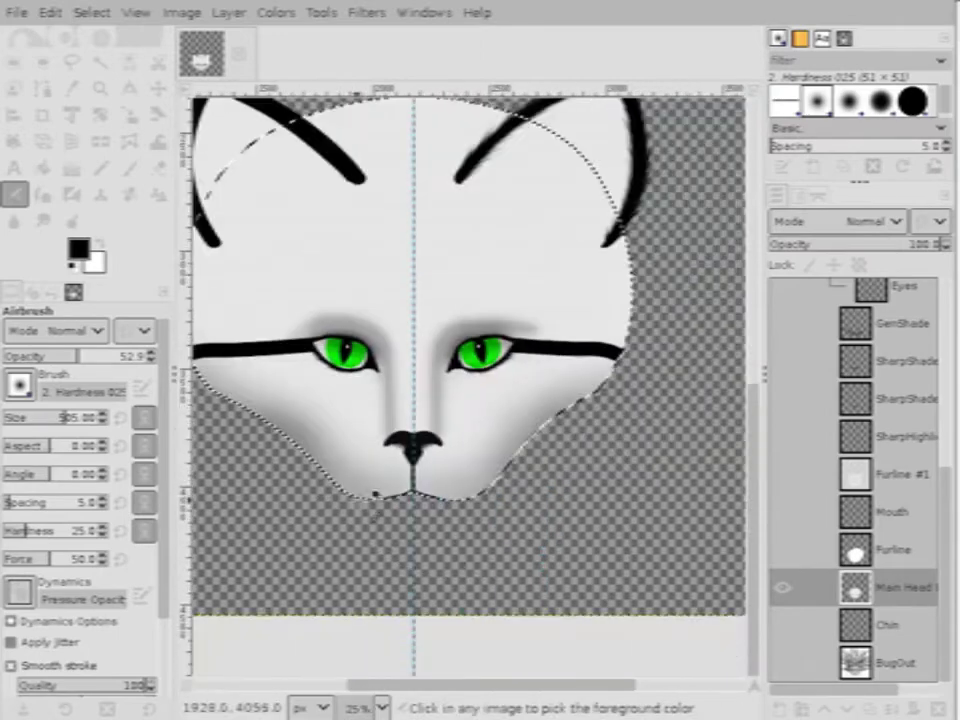
scroll(403, 472, "up", 2)
scroll(405, 472, "down", 4)
scroll(420, 430, "up", 4)
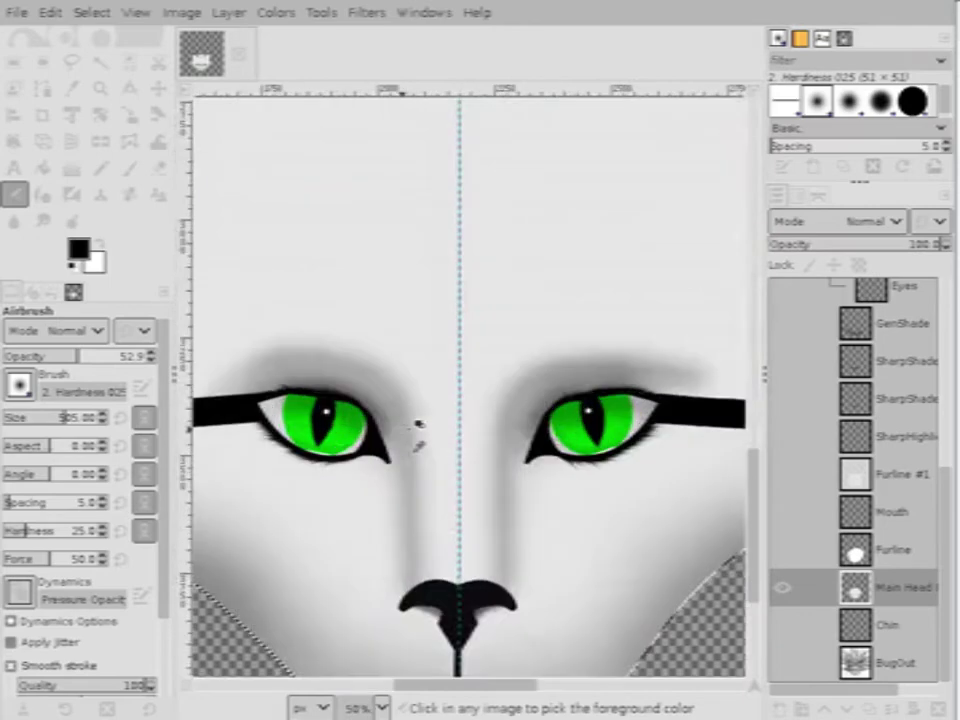
scroll(421, 440, "down", 3)
scroll(430, 450, "up", 3)
scroll(439, 467, "down", 3)
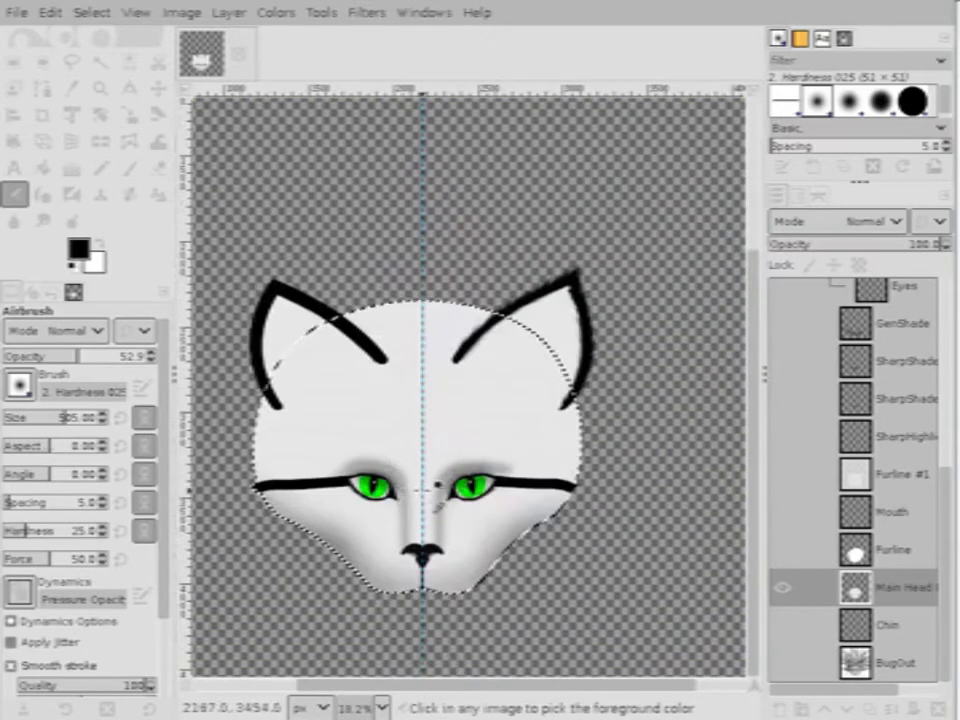
scroll(420, 440, "up", 1)
scroll(427, 490, "down", 2)
scroll(428, 497, "up", 4)
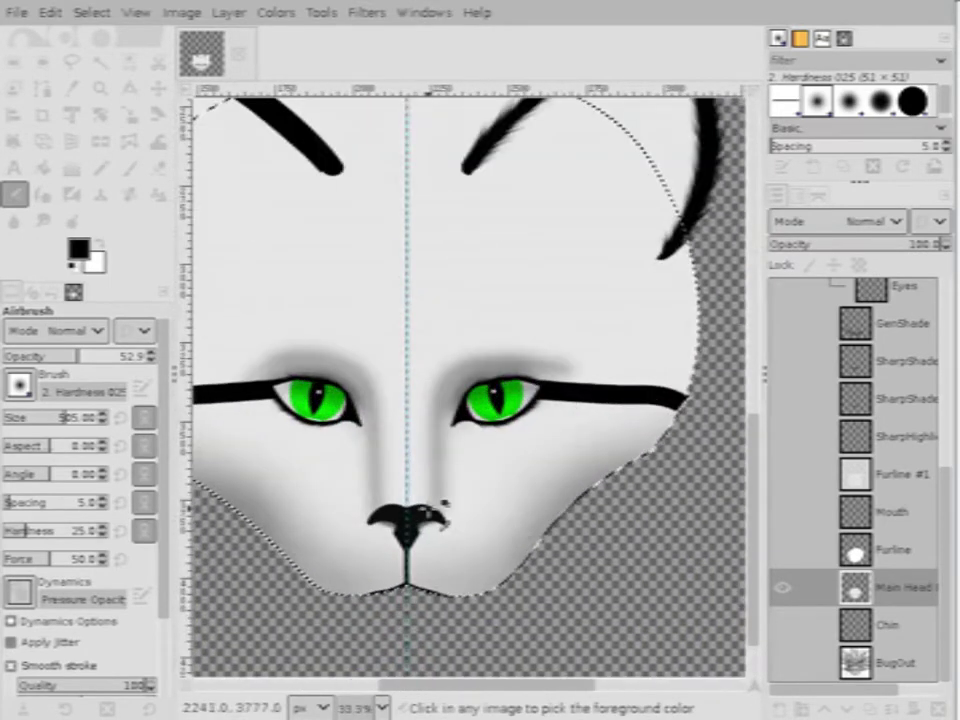
key("ctrl")
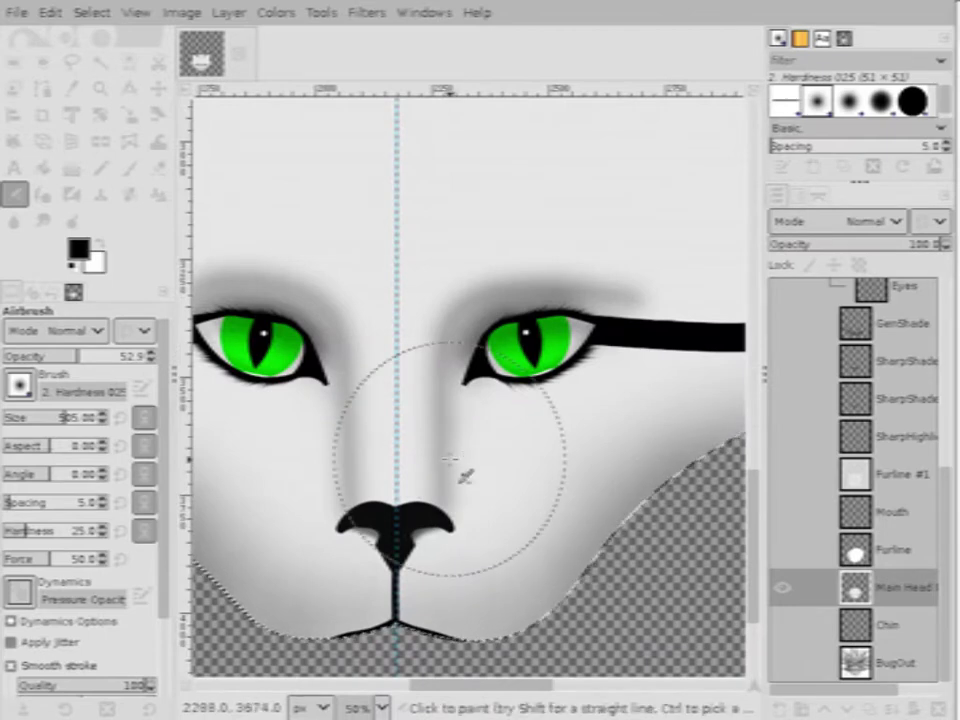
scroll(449, 459, "down", 3)
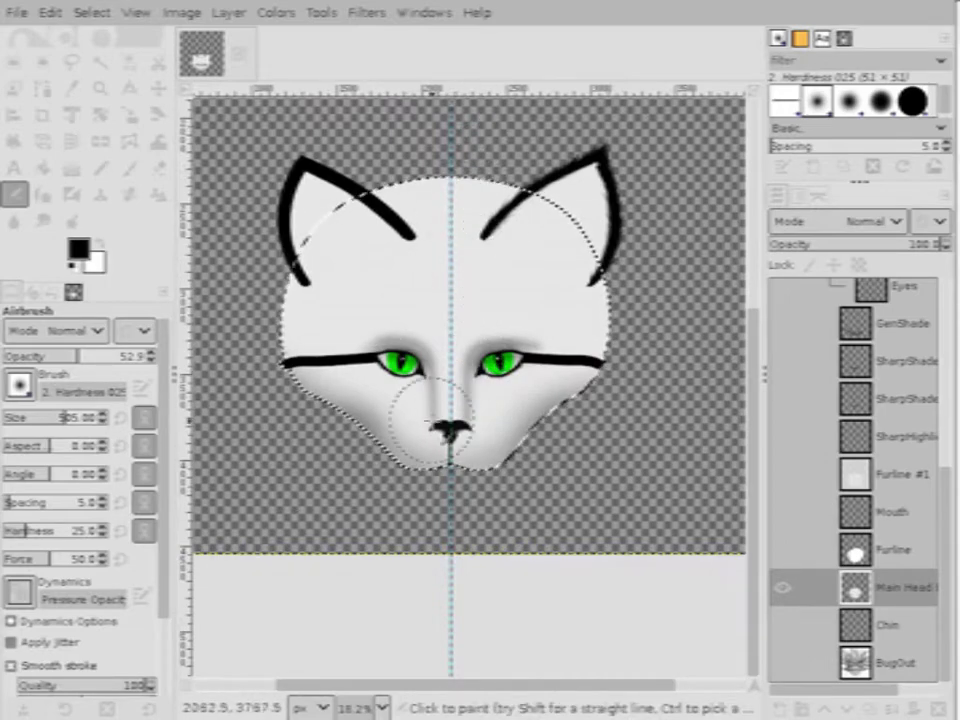
scroll(430, 420, "up", 3)
scroll(430, 420, "down", 3)
scroll(440, 400, "up", 1)
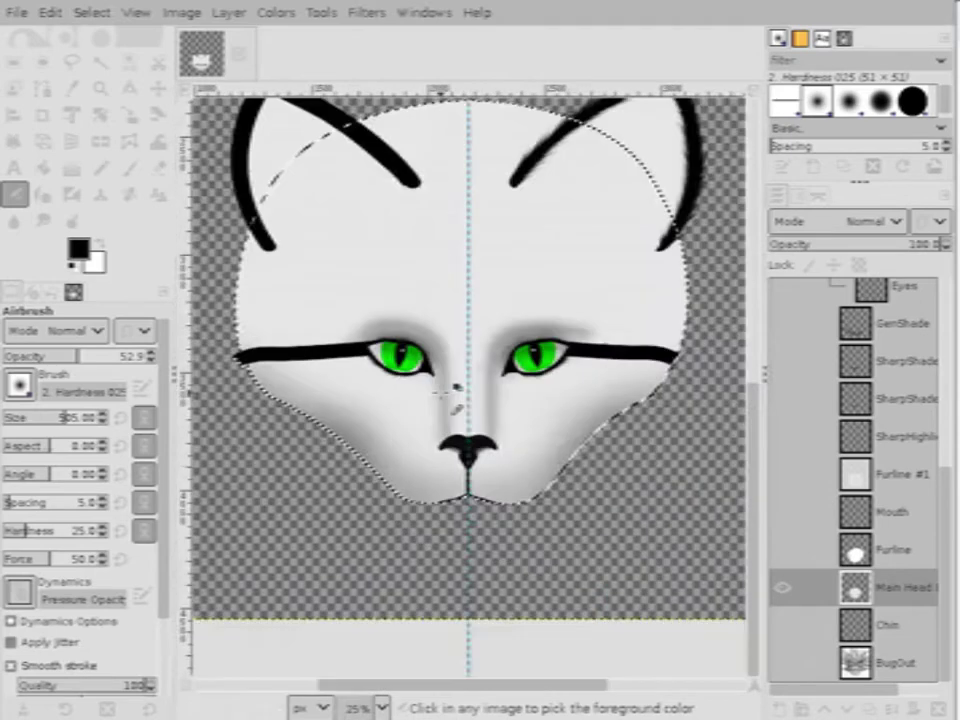
scroll(455, 385, "up", 2)
scroll(455, 385, "down", 1)
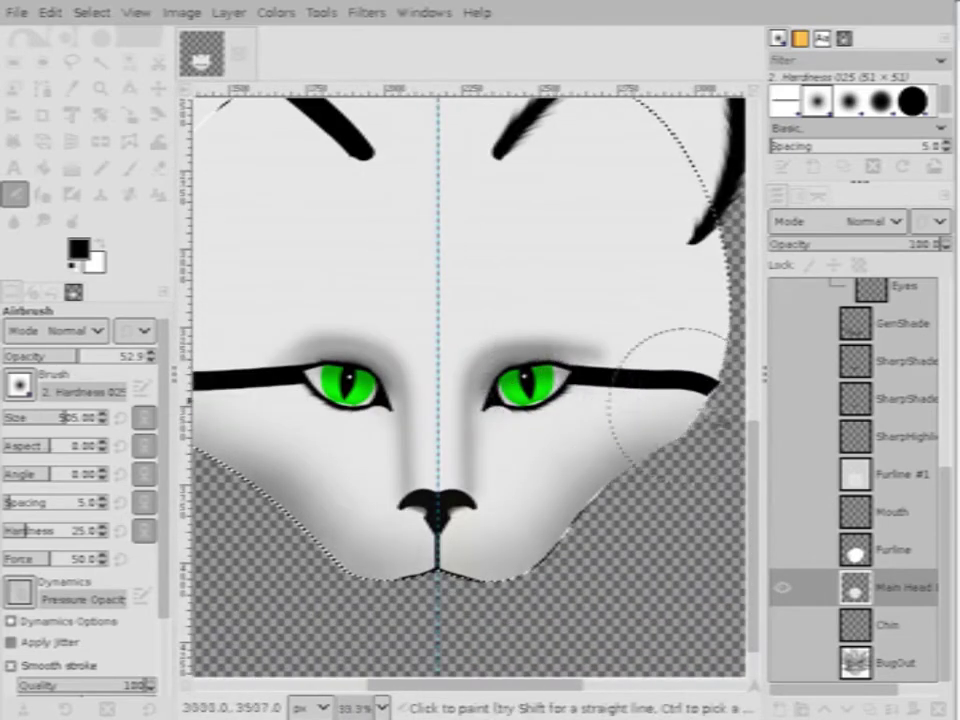
scroll(875, 430, "up", 5)
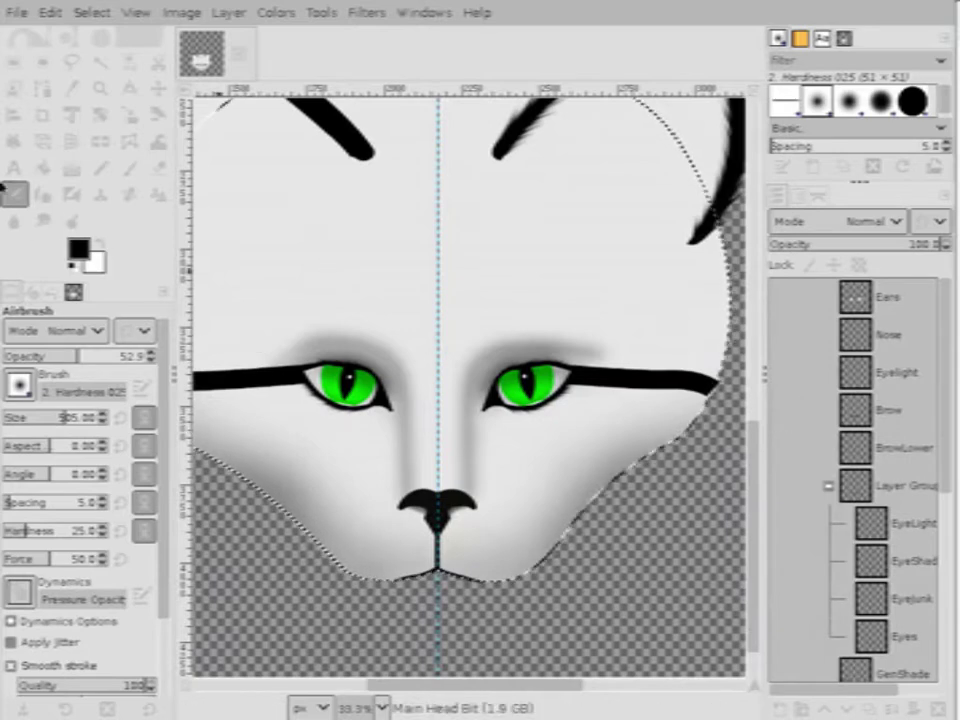
left_click(14, 61)
Save the painting as shoddy1.xcf with Ctrl+S
key("ctrl+s")
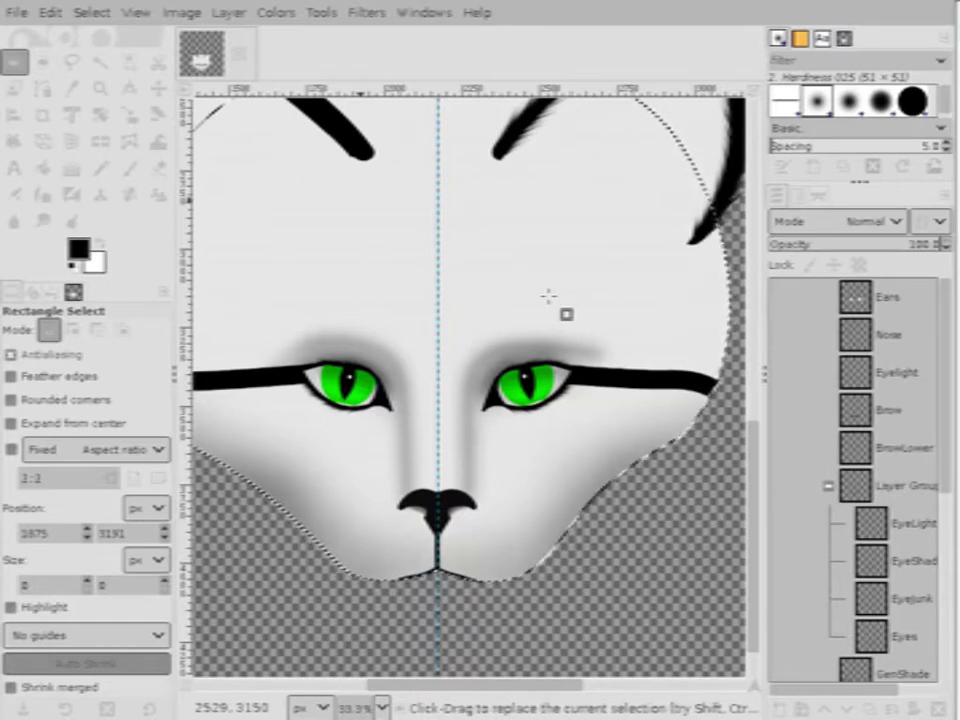
Return to the Airbrush with the soft Hardness 025 brush and zoom to 400% on the mouth
scroll(480, 525, "up", 5, "ctrl")
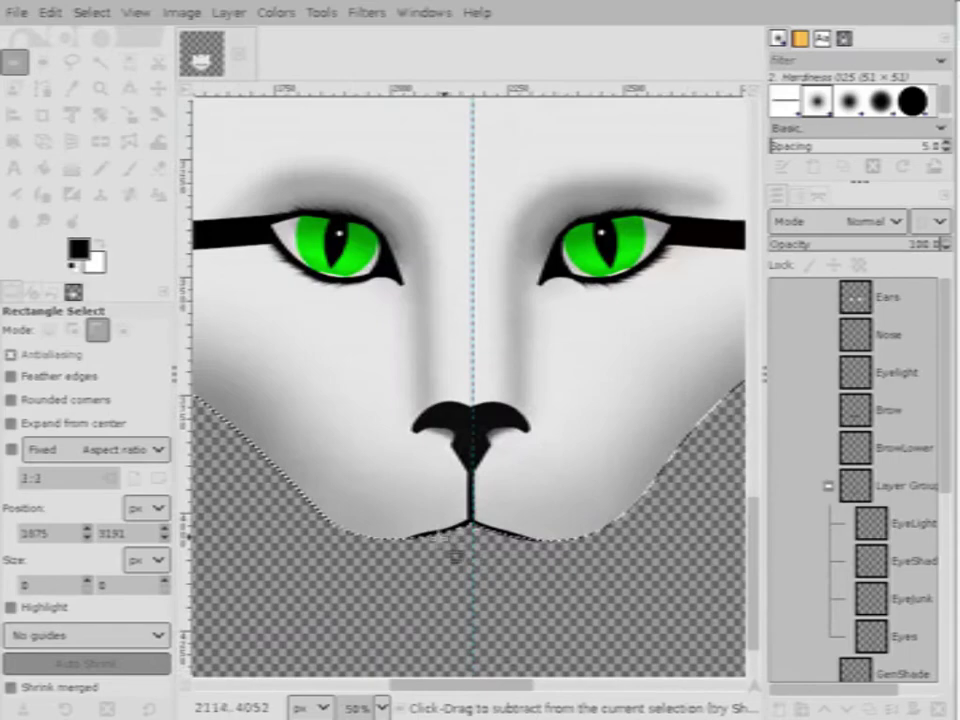
scroll(447, 550, "down", 2, "ctrl")
scroll(572, 548, "up", 3, "ctrl")
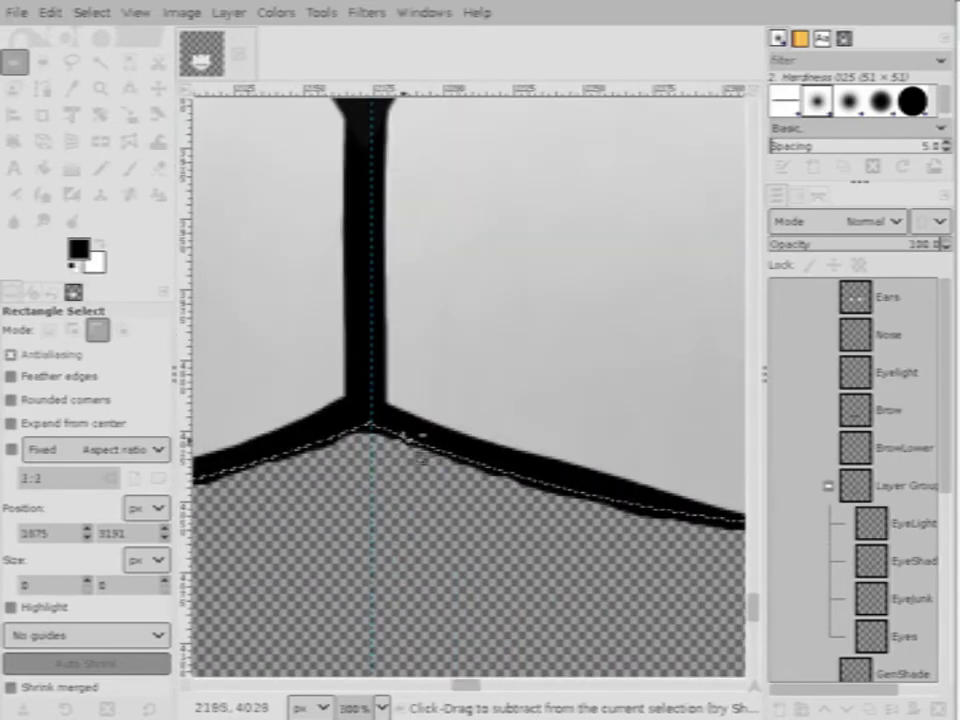
scroll(403, 433, "down", 3, "ctrl")
scroll(572, 461, "up", 4, "ctrl")
scroll(551, 482, "down", 3, "ctrl")
scroll(553, 476, "up", 4, "ctrl")
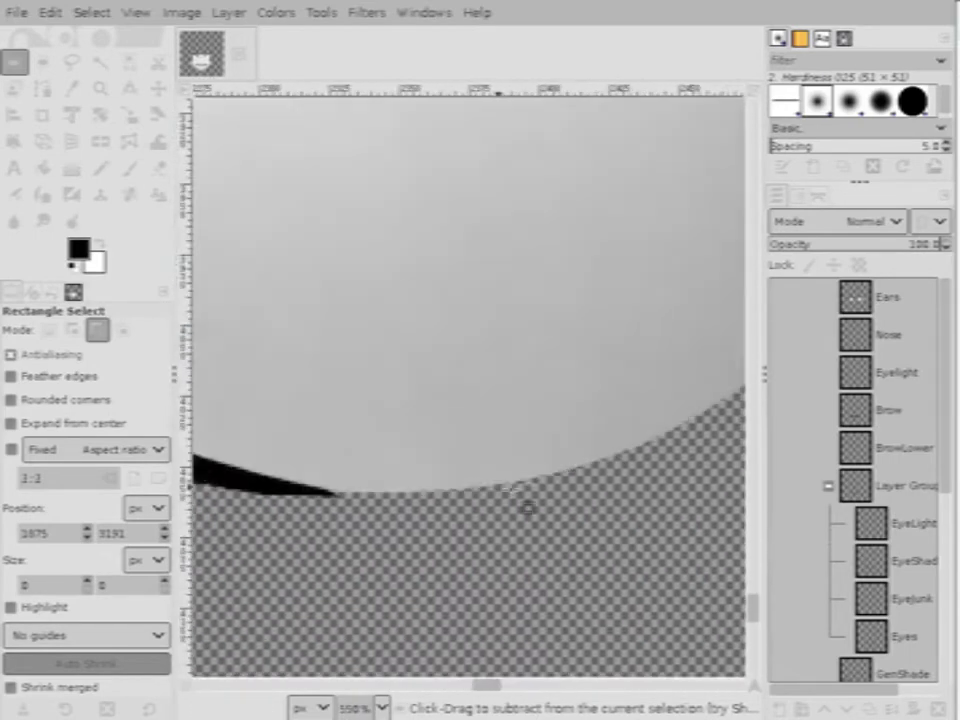
scroll(525, 502, "down", 5, "ctrl")
scroll(516, 501, "up", 3, "ctrl")
scroll(516, 501, "down", 4, "ctrl")
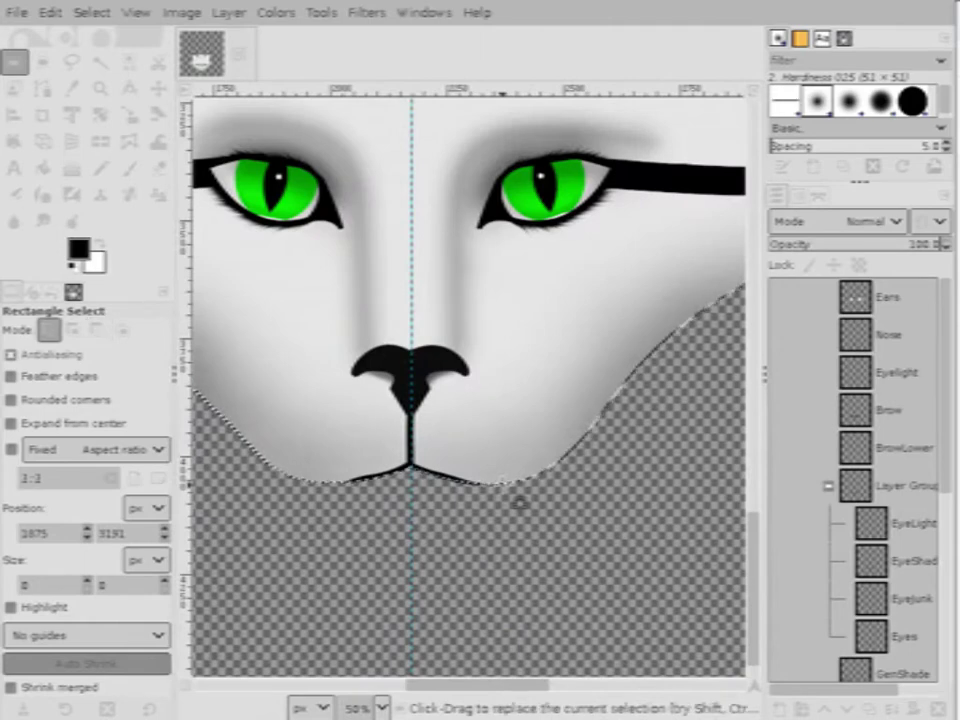
scroll(510, 478, "up", 3, "ctrl")
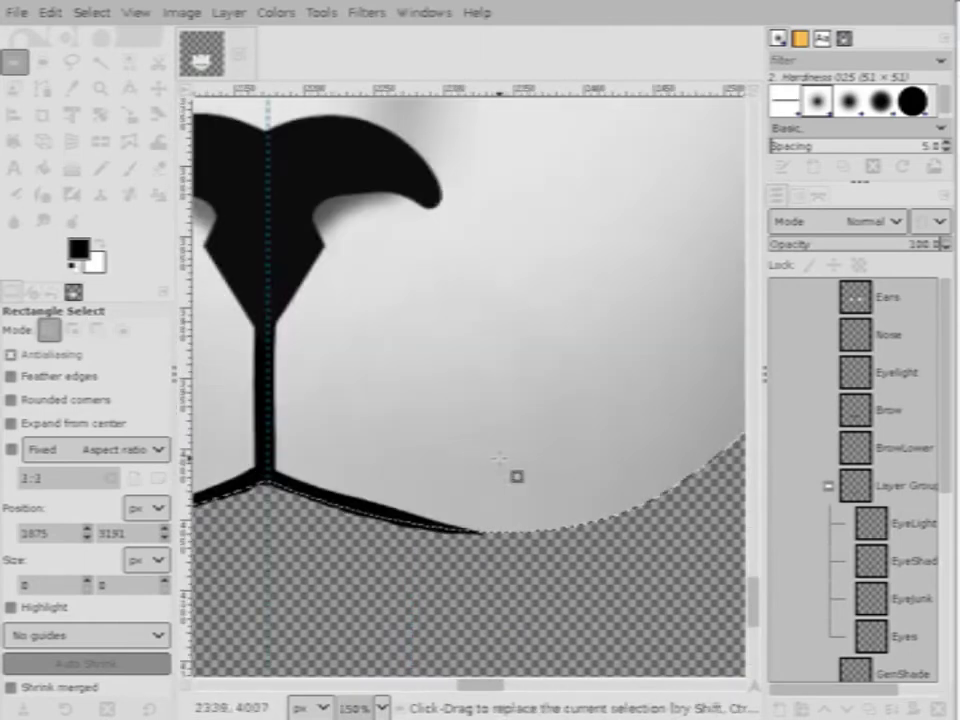
left_click(122, 176)
scroll(600, 257, "down", 1, "ctrl")
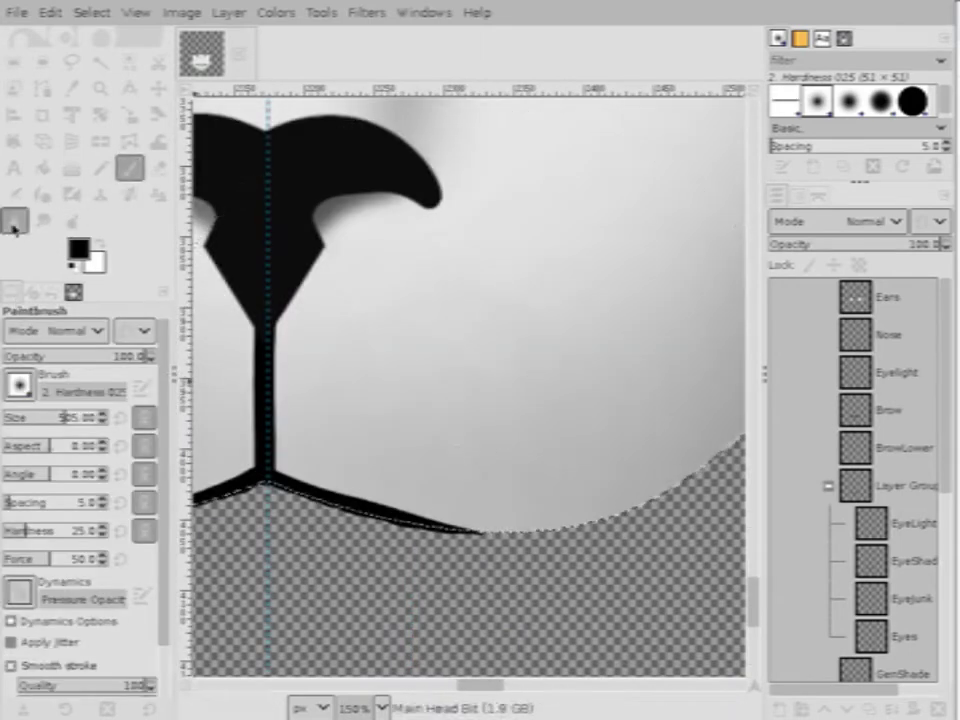
left_click(14, 193)
scroll(323, 375, "down", 2, "ctrl")
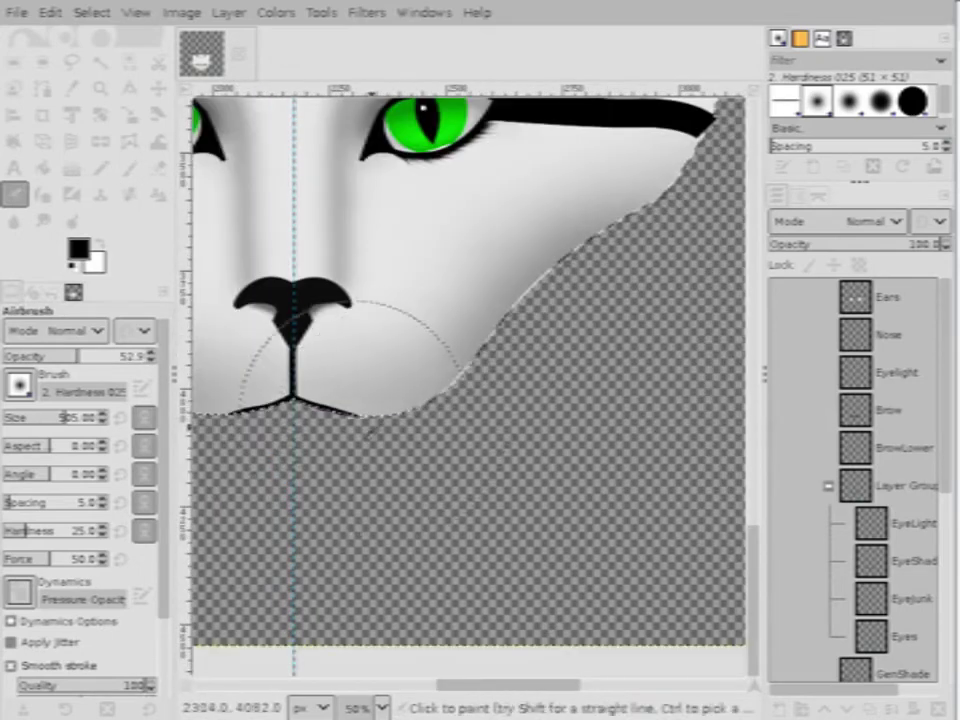
scroll(395, 433, "down", 2, "ctrl")
scroll(390, 428, "up", 4, "ctrl")
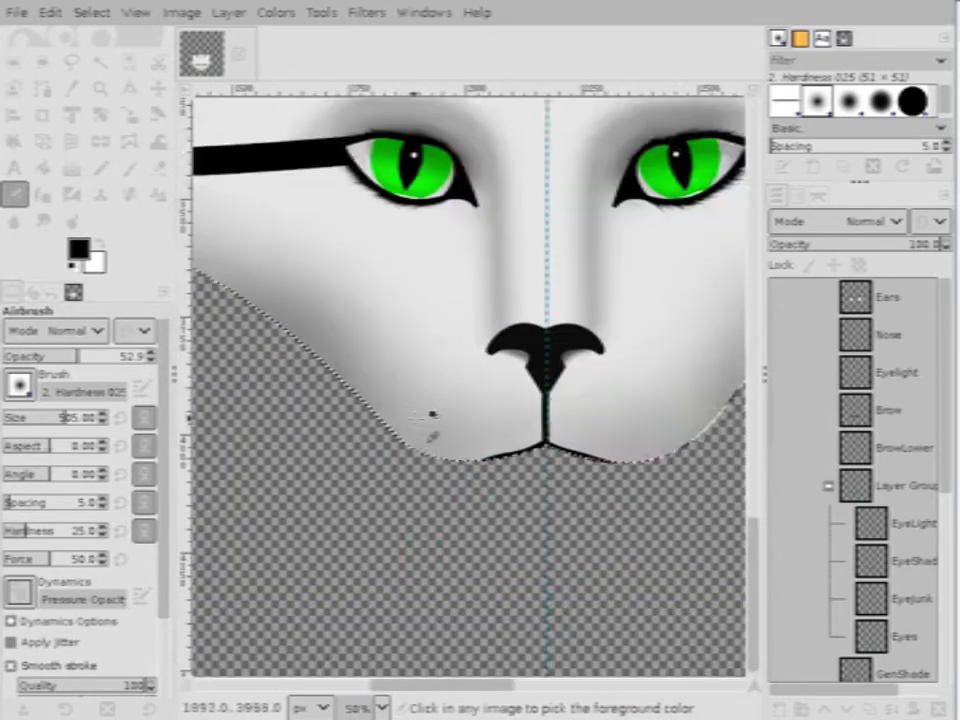
scroll(370, 412, "down", 1, "ctrl")
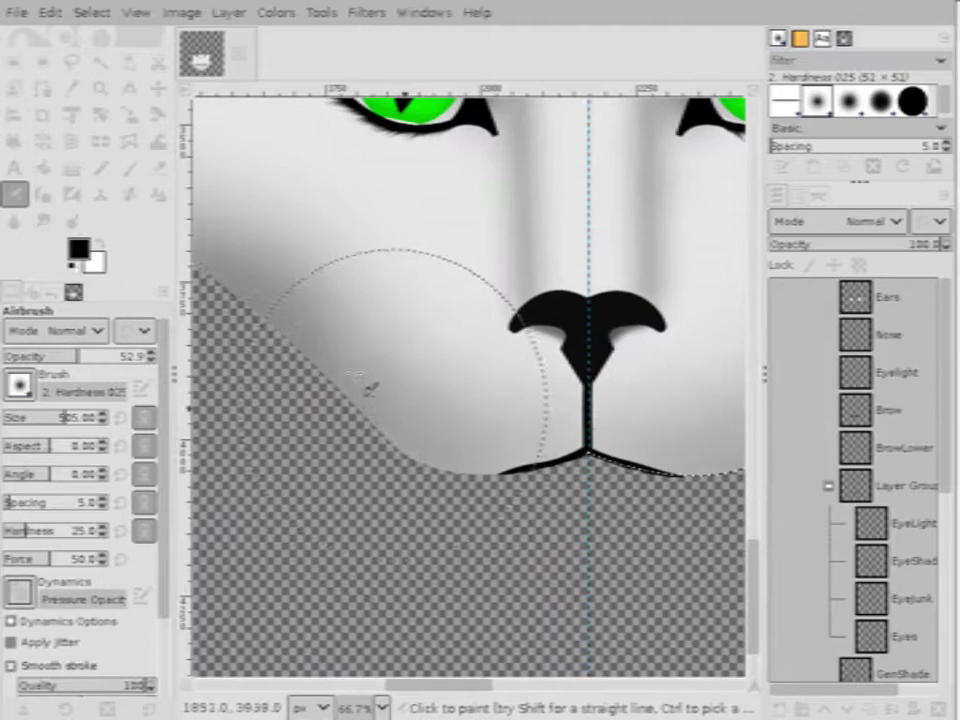
scroll(497, 470, "down", 1, "ctrl")
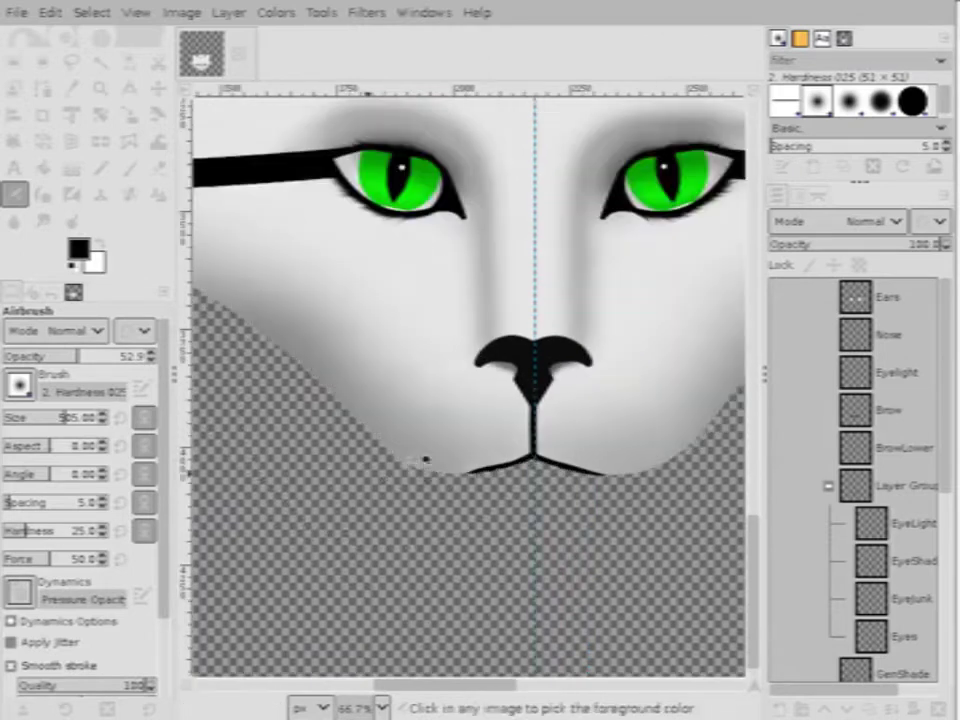
scroll(480, 450, "up", 2, "ctrl")
scroll(520, 440, "up", 4, "ctrl")
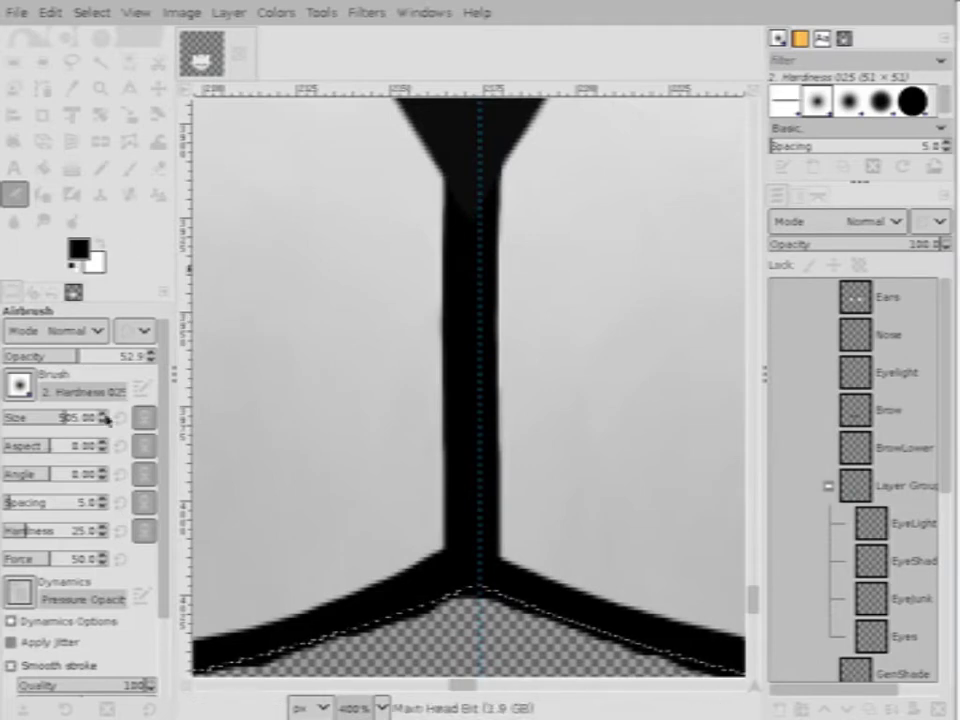
Set the airbrush size to 18 and soften the left edge of the line below the nose
left_click(35, 419)
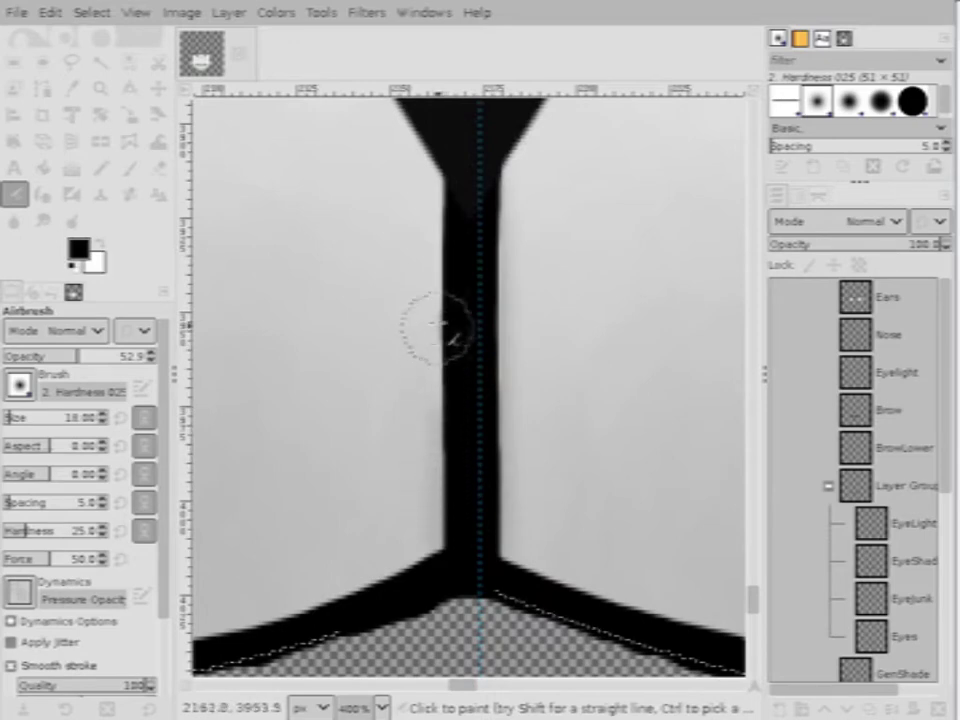
mouse_move(437, 322)
left_mouse_down()
mouse_move(450, 214)
mouse_move(439, 139)
mouse_move(439, 388)
mouse_move(422, 461)
mouse_move(431, 587)
left_mouse_up()
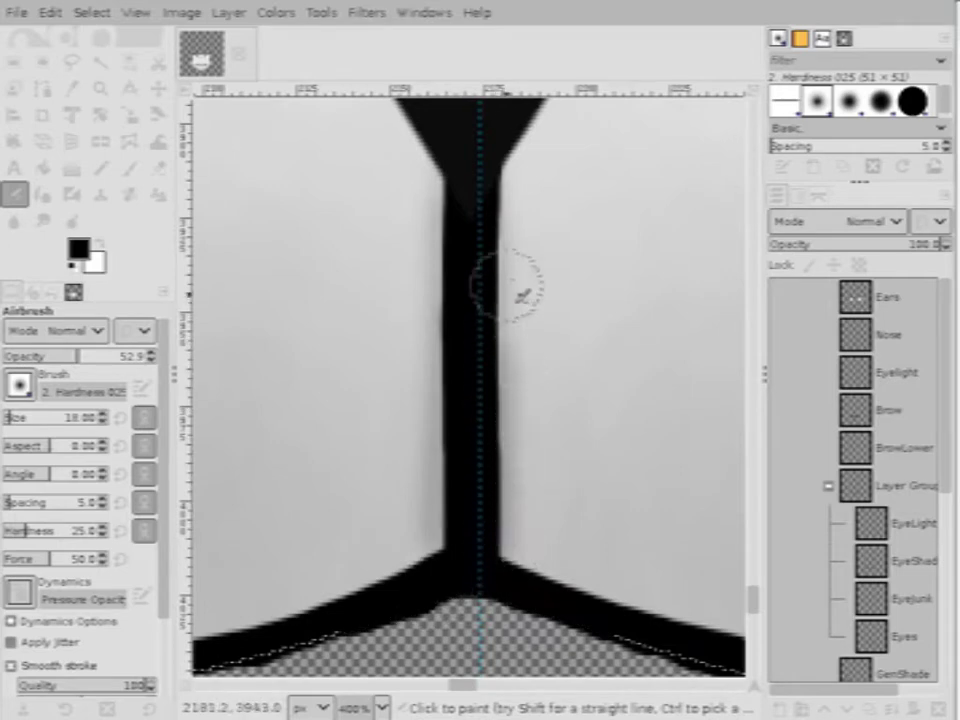
scroll(463, 403, "down", 4)
Clear the head-outline selection with a Rectangle Select click on the canvas
scroll(463, 403, "down", 2)
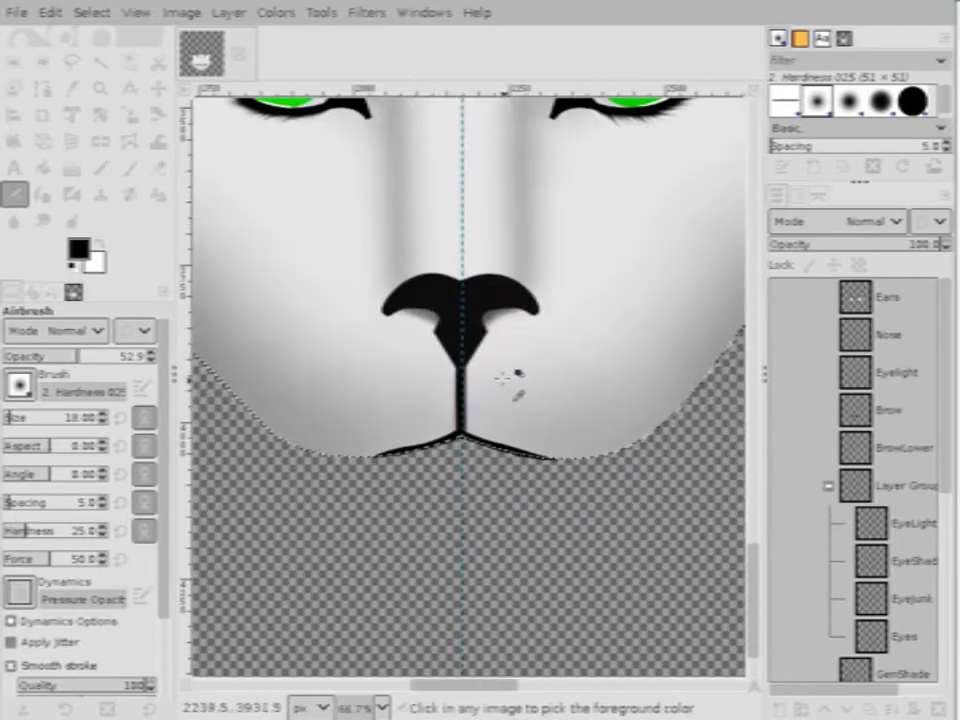
scroll(481, 383, "up", 1)
scroll(456, 422, "down", 1)
scroll(471, 418, "up", 1)
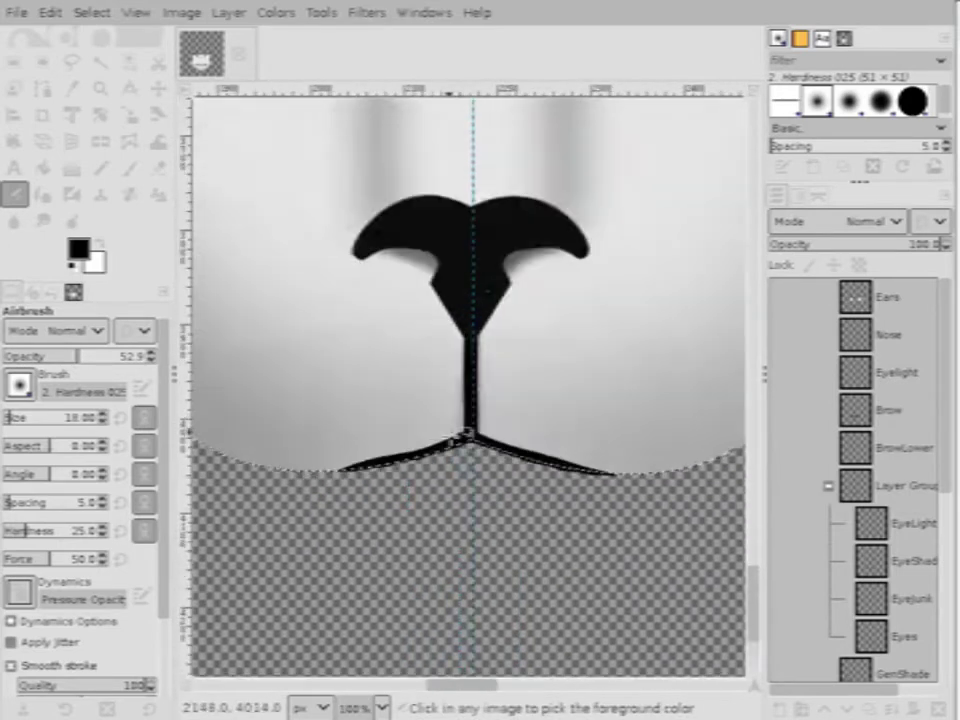
scroll(458, 439, "down", 1)
scroll(437, 440, "down", 4)
scroll(482, 381, "up", 3)
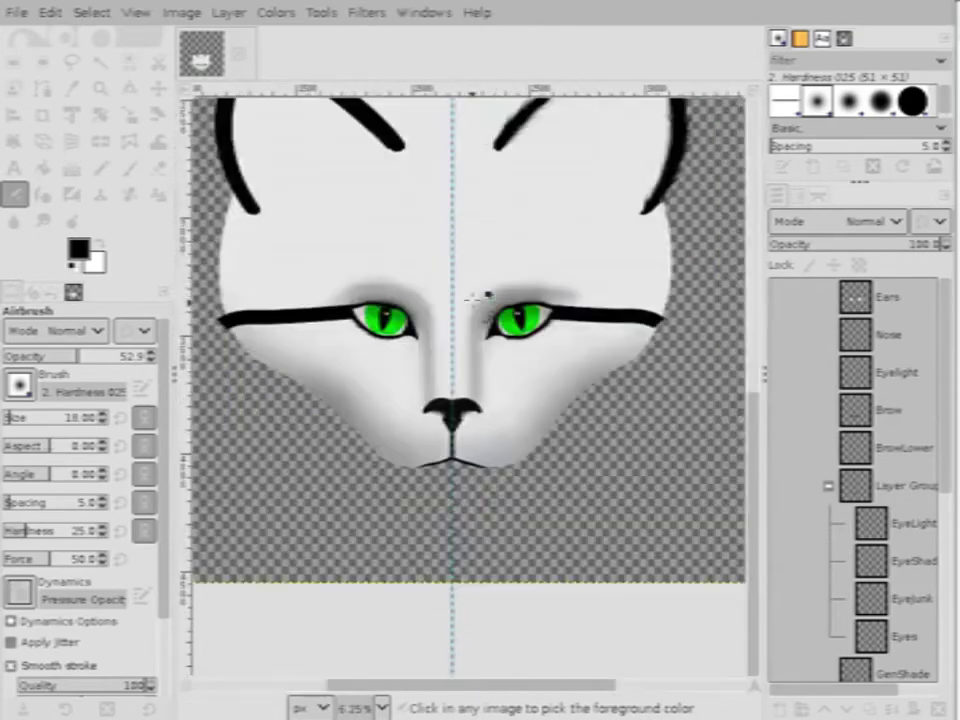
scroll(470, 380, "down", 3)
scroll(476, 345, "up", 3)
scroll(500, 410, "down", 1)
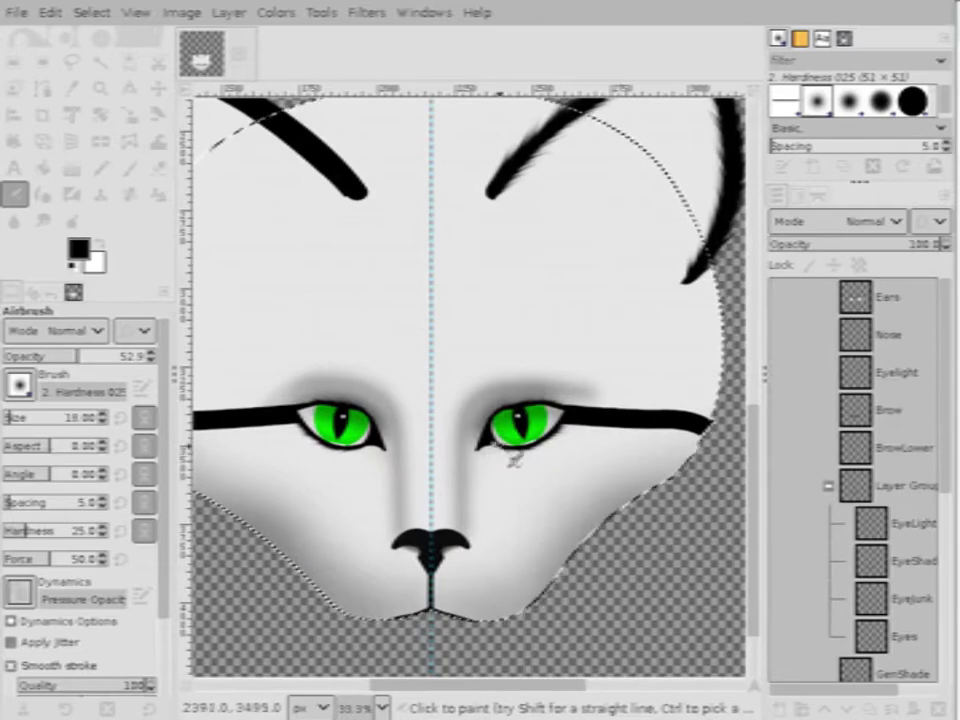
scroll(512, 456, "down", 2)
scroll(490, 450, "up", 1)
scroll(600, 460, "down", 1)
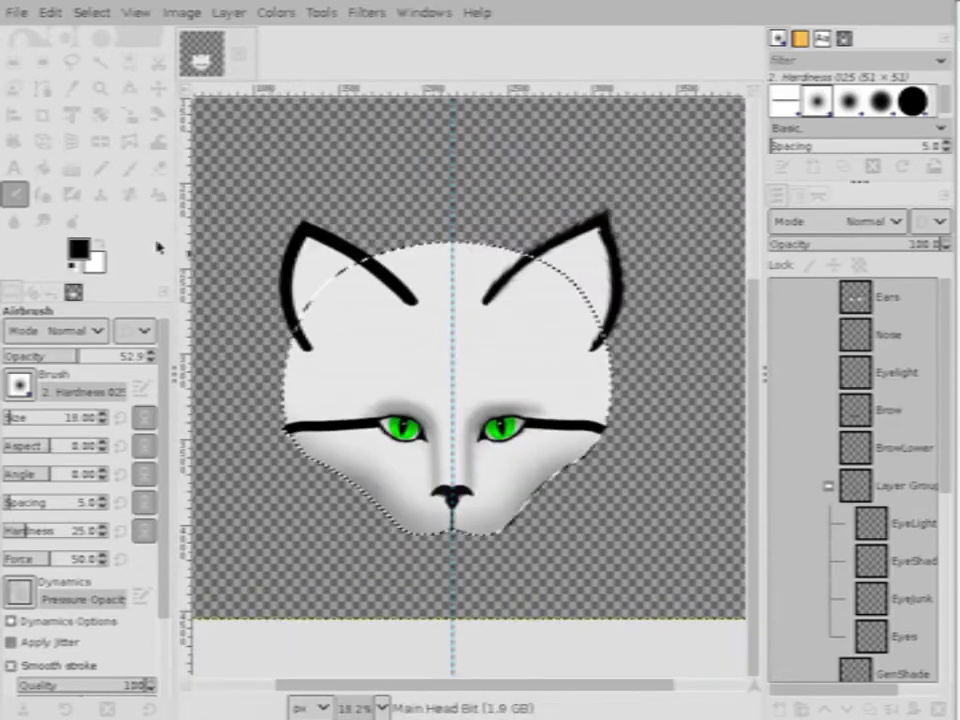
left_click(14, 88)
left_click(321, 242)
Show the Brow layer again and zoom in on the brow and eye
scroll(390, 497, "up", 3)
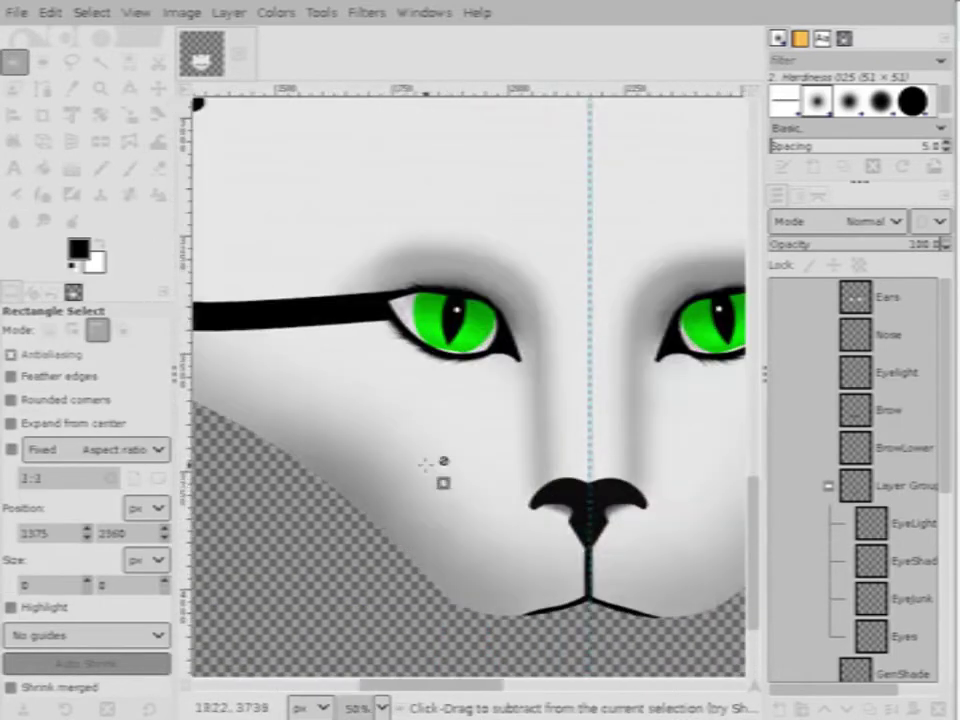
scroll(604, 455, "down", 4)
scroll(604, 455, "up", 3)
scroll(553, 456, "down", 2)
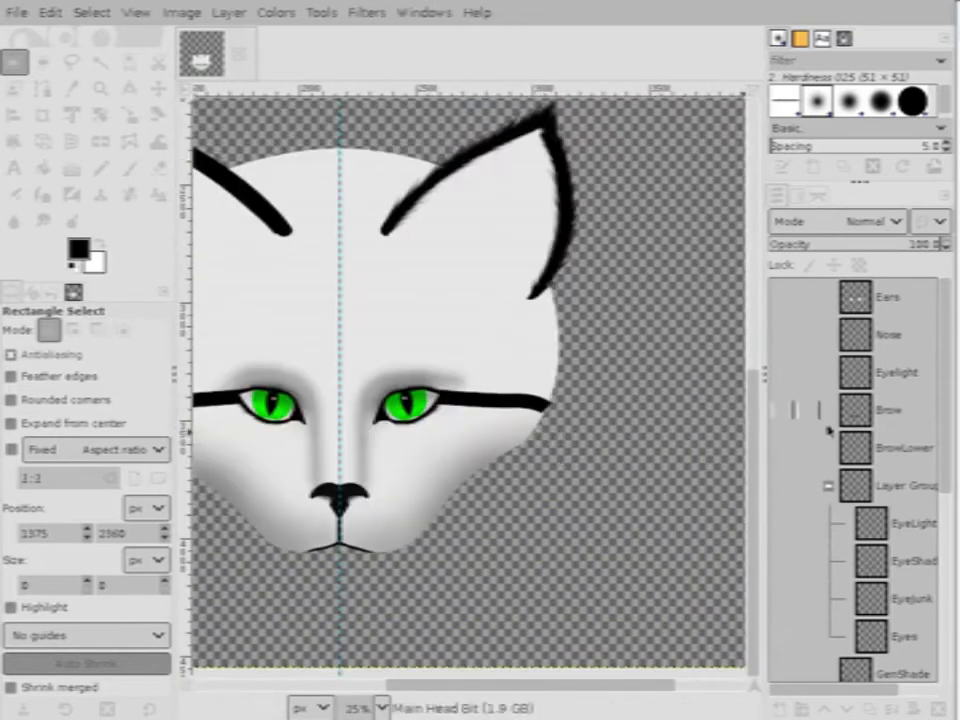
scroll(850, 405, "down", 1)
scroll(793, 398, "up", 1)
left_click(781, 412)
scroll(446, 349, "up", 4)
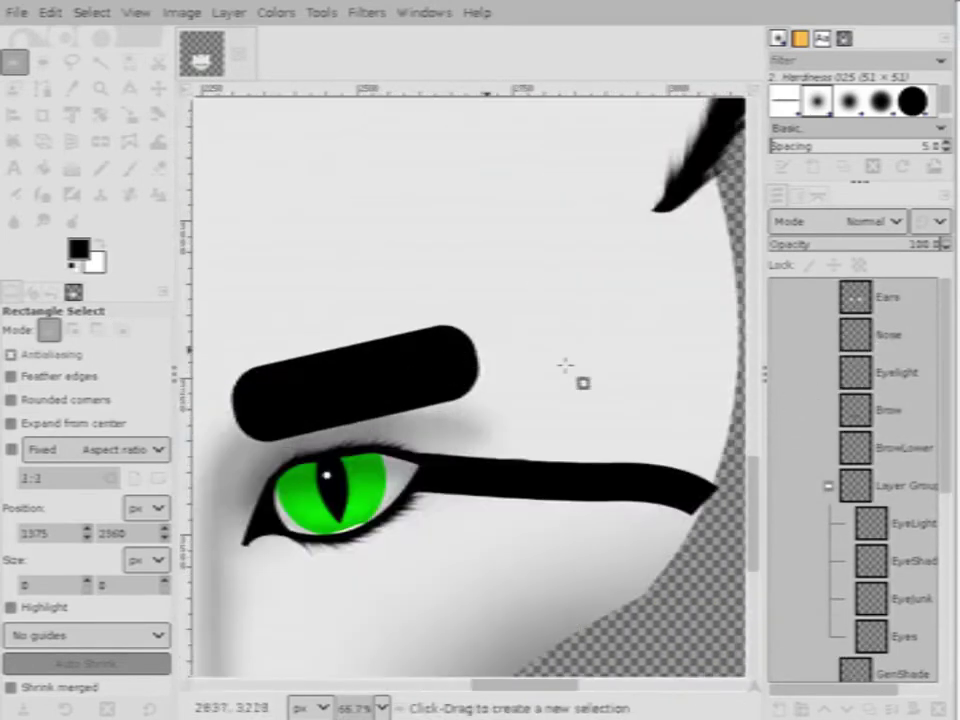
scroll(418, 358, "down", 1)
scroll(336, 354, "up", 3)
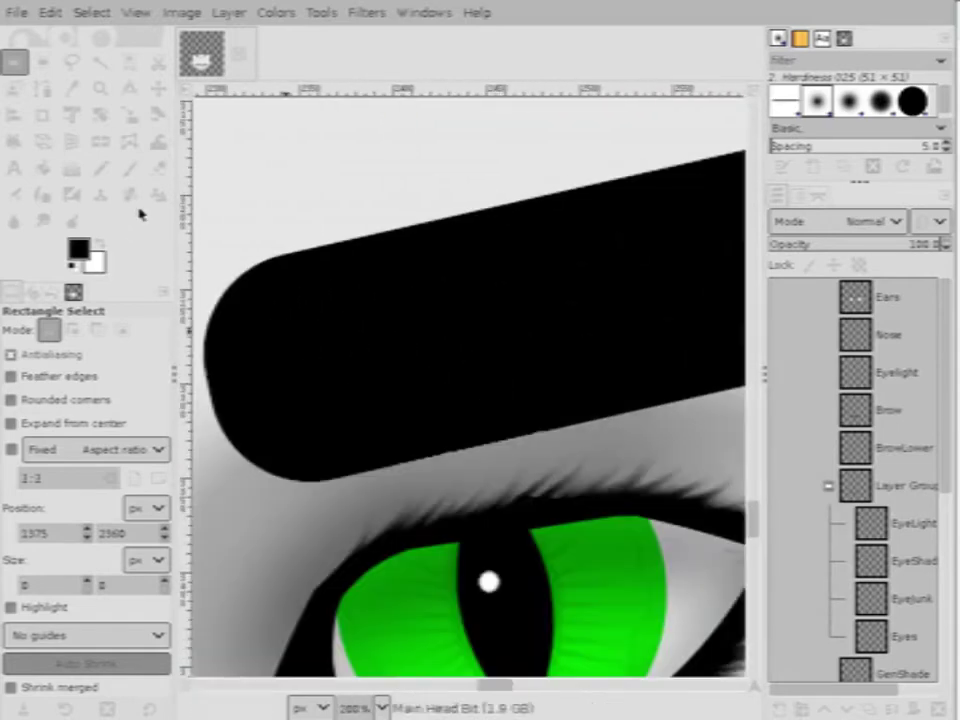
Switch from the Airbrush to the Smudge tool
left_click(24, 203)
key("a")
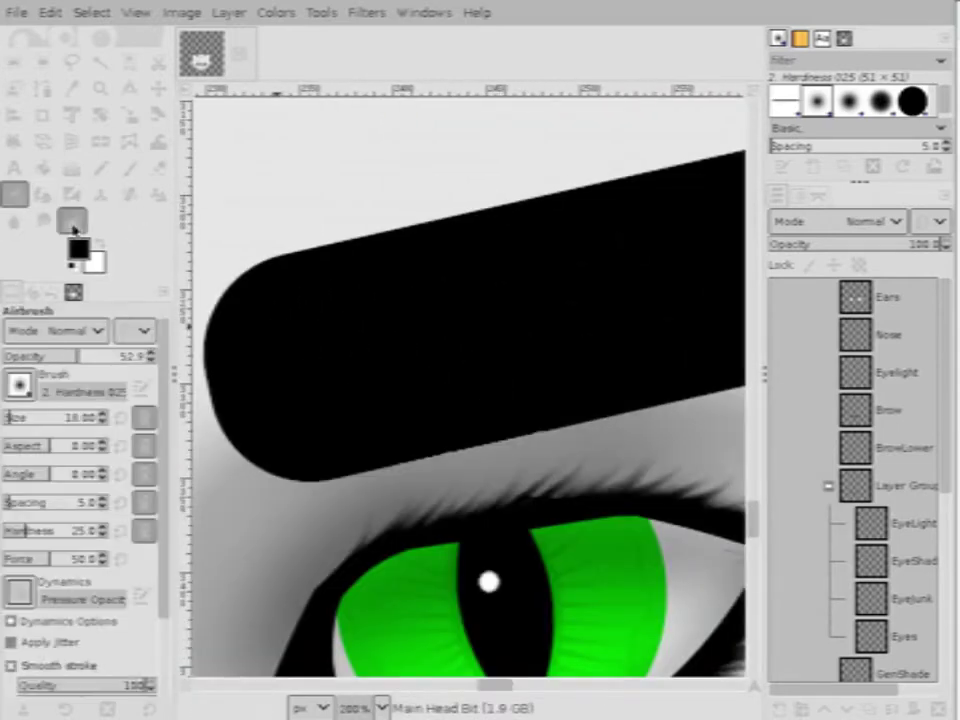
left_click(44, 221)
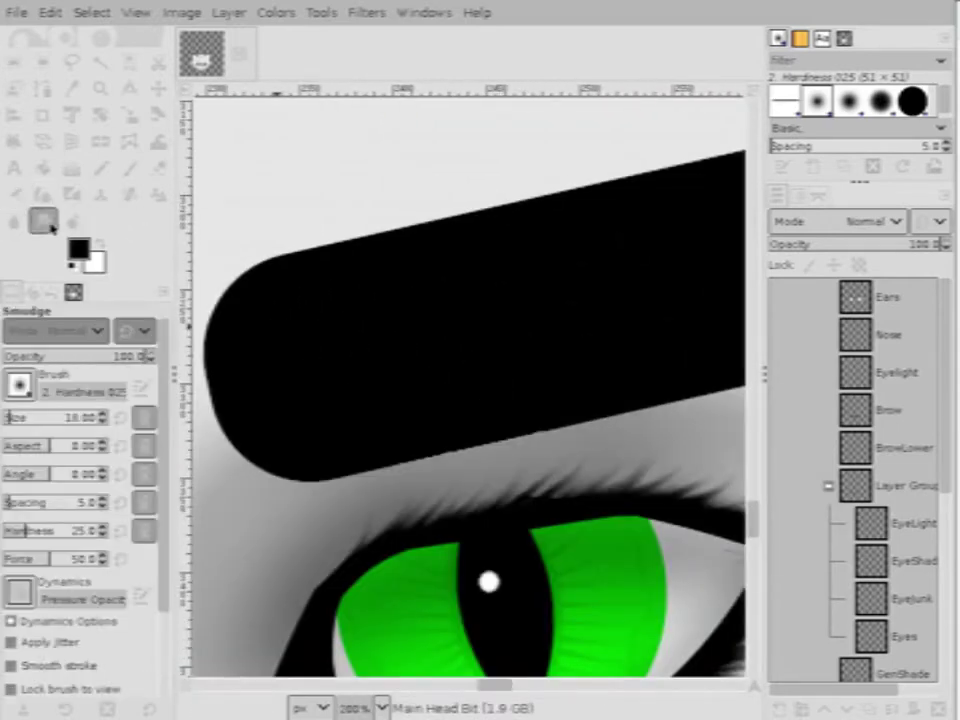
Choose the Bristles 02 brush for smudging and make Brow the active layer
left_click(77, 393)
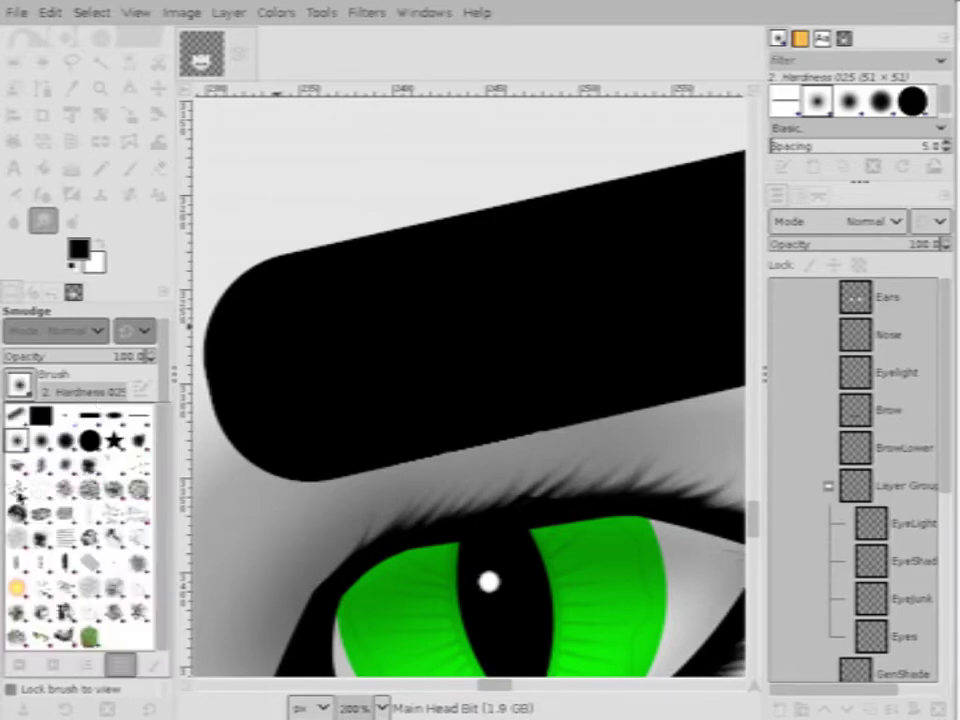
left_click(19, 494)
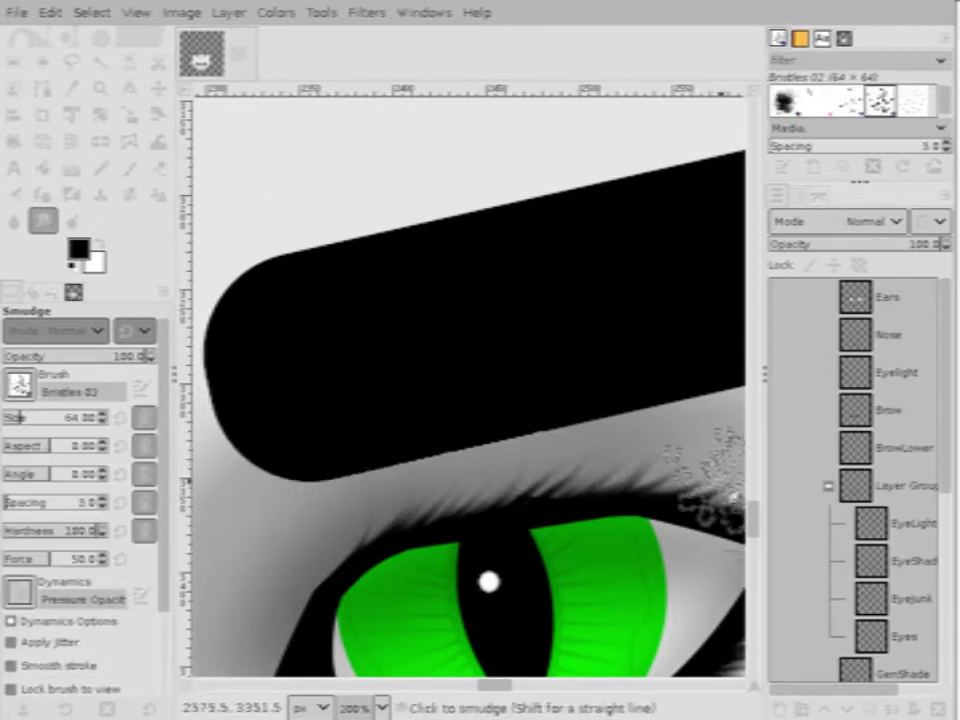
left_click(853, 409)
Try several swirling smudge strokes across the brow, undoing each one
mouse_move(364, 439)
left_mouse_down()
mouse_move(343, 401)
mouse_move(504, 236)
mouse_move(280, 287)
mouse_move(407, 410)
mouse_move(268, 320)
mouse_move(461, 396)
mouse_move(572, 318)
left_mouse_up()
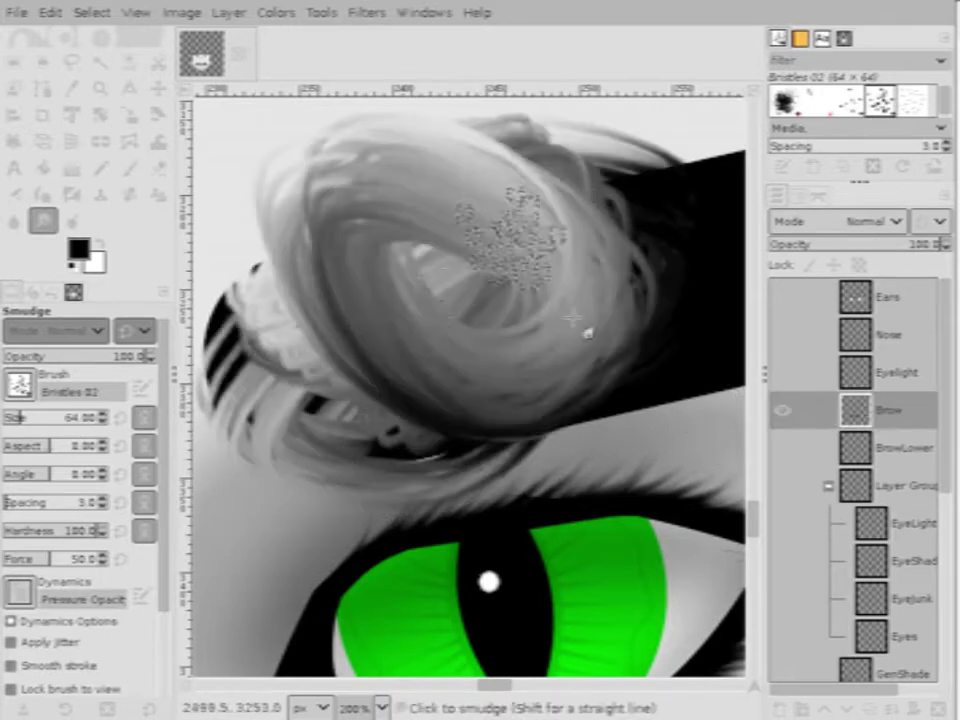
key("ctrl+z")
scroll(130, 360, "down", 3)
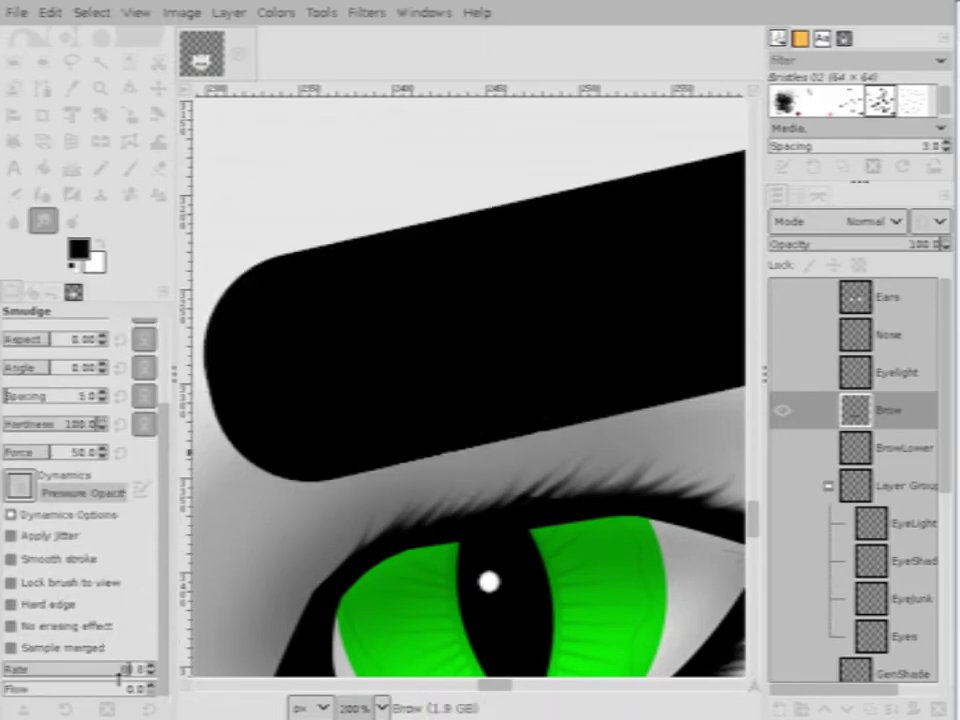
mouse_move(300, 480)
left_mouse_down()
mouse_move(279, 504)
mouse_move(257, 279)
mouse_move(279, 439)
mouse_move(270, 410)
left_mouse_up()
mouse_move(208, 328)
left_mouse_down()
mouse_move(290, 270)
mouse_move(429, 214)
mouse_move(369, 311)
left_mouse_up()
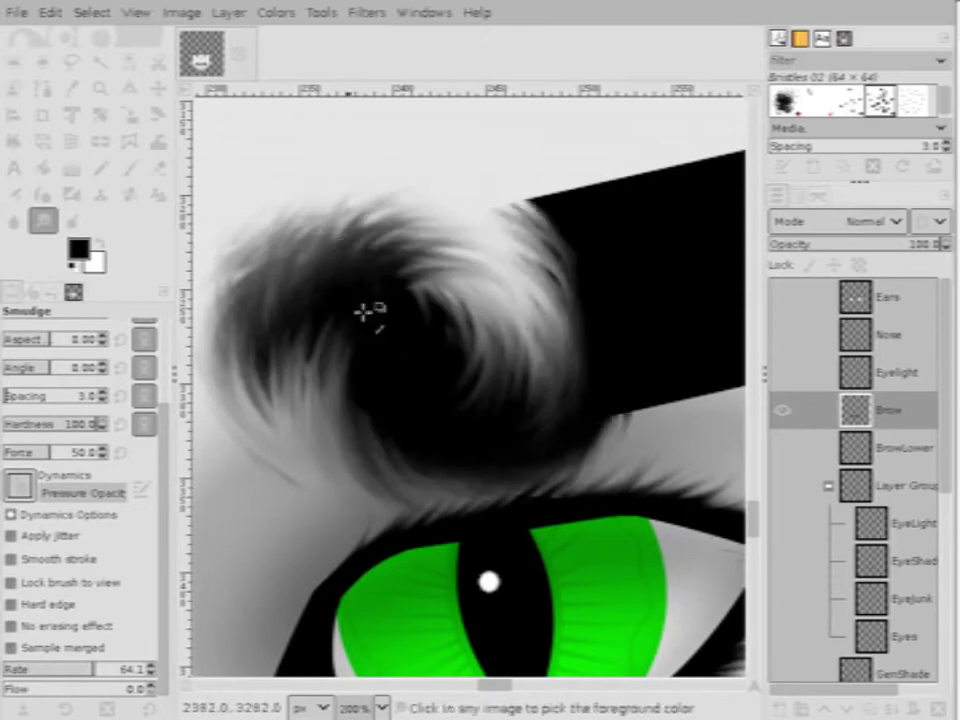
key("ctrl+z")
scroll(375, 318, "down", 3)
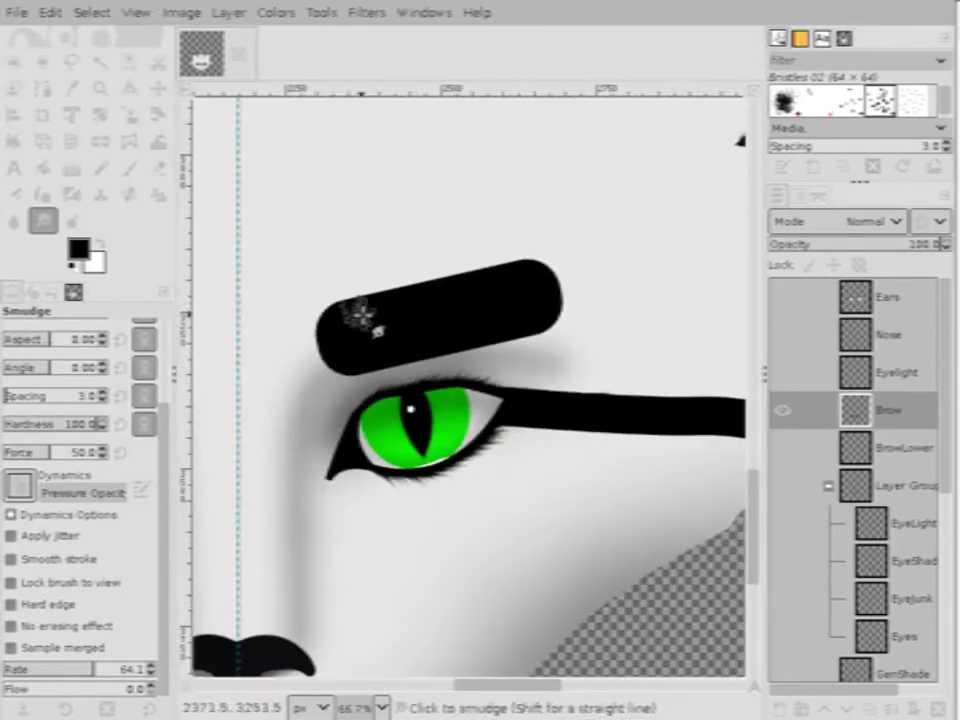
scroll(365, 320, "up", 2)
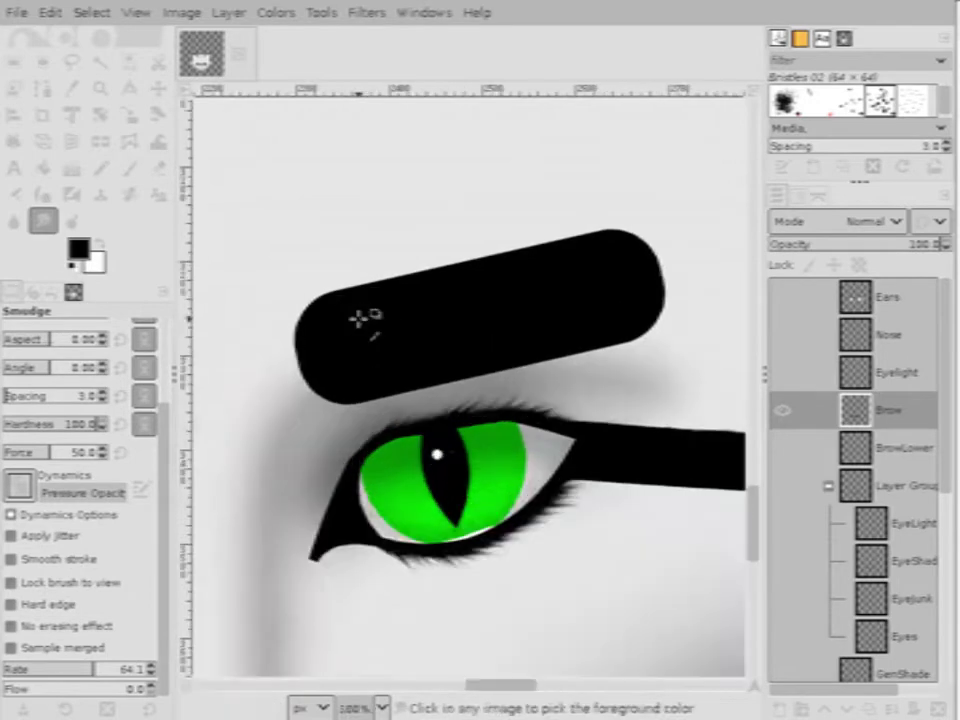
scroll(345, 325, "up", 1)
mouse_move(300, 396)
left_mouse_down()
mouse_move(467, 274)
mouse_move(440, 367)
left_mouse_up()
key("ctrl+z")
key("ctrl+z")
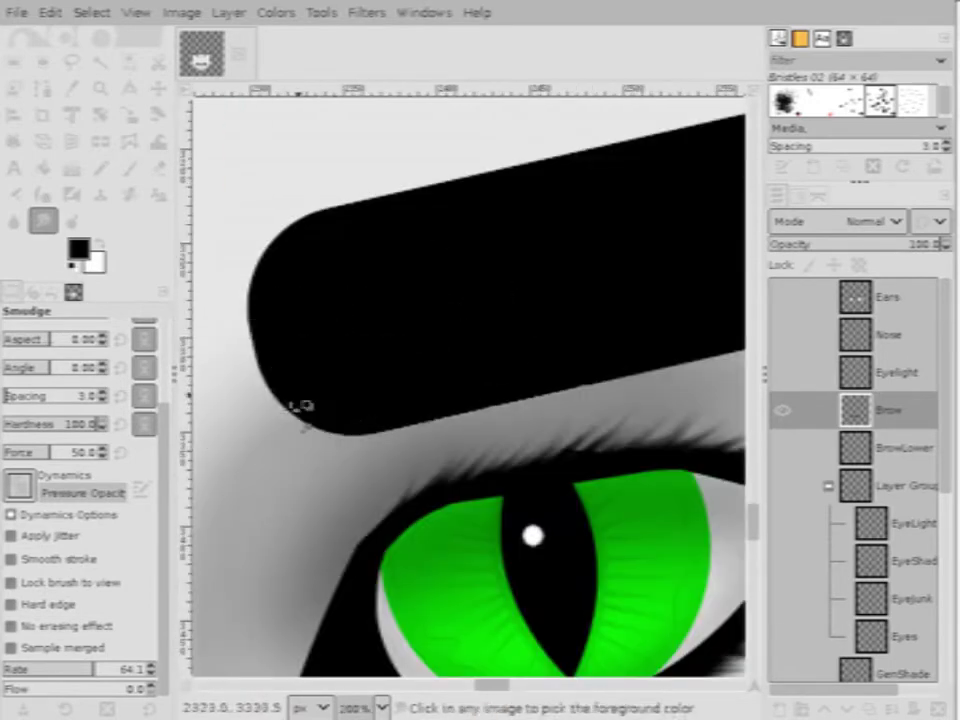
key("ctrl+z")
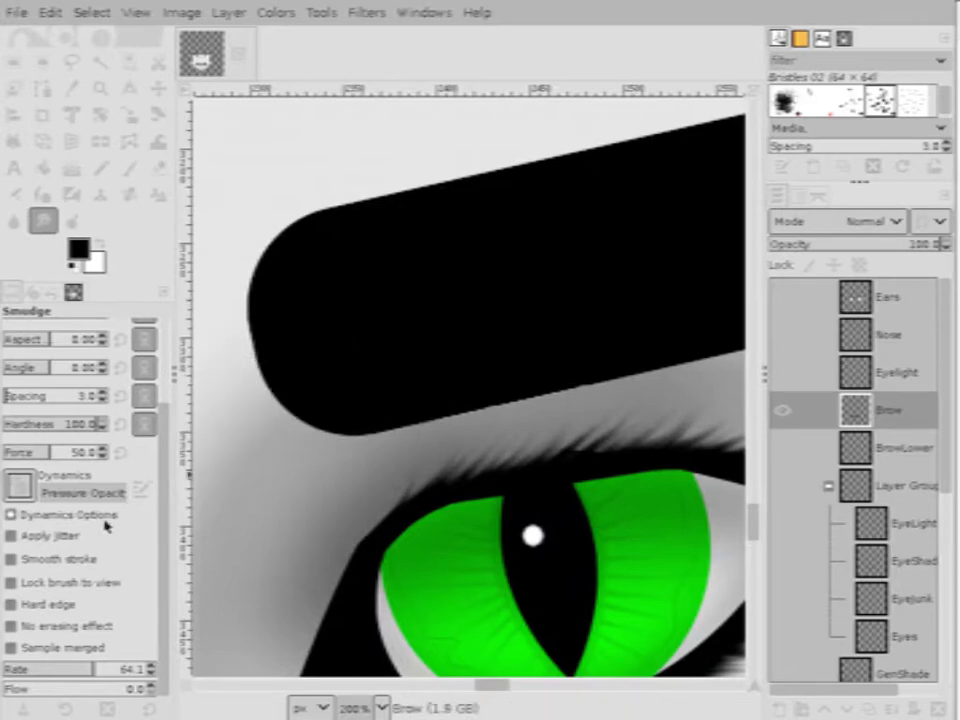
Set Smudge Rate to 55.6 and pull bristly streaks along the brow's lower and left edges
left_click_drag(85, 669, 80, 669)
left_click_drag(262, 450, 476, 311)
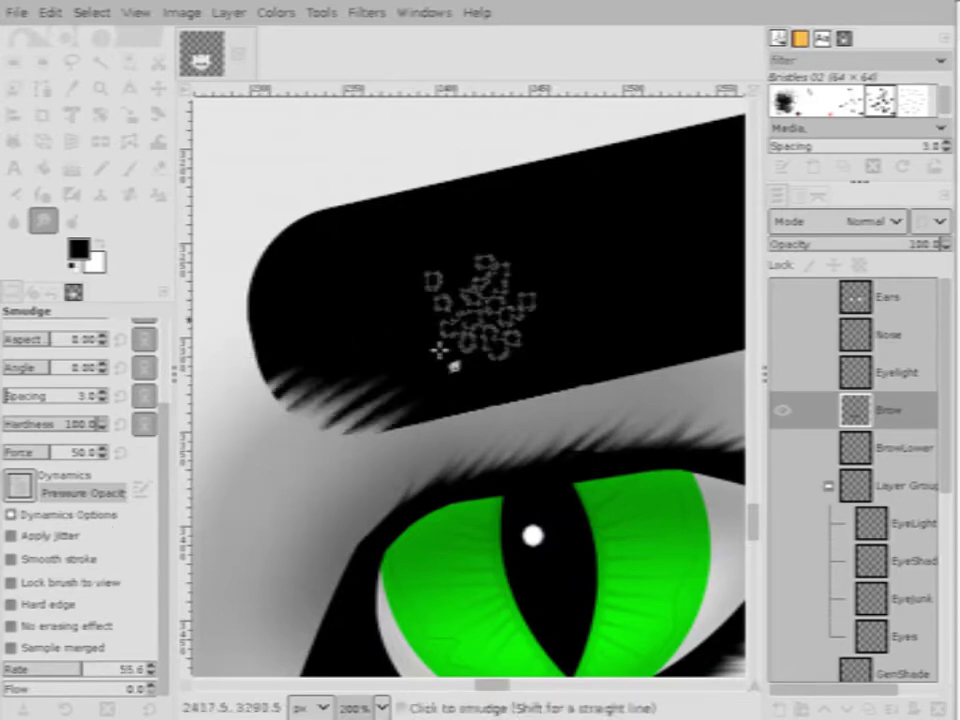
mouse_move(235, 400)
left_mouse_down()
mouse_move(326, 313)
mouse_move(317, 284)
mouse_move(215, 350)
mouse_move(418, 195)
mouse_move(310, 258)
mouse_move(455, 125)
mouse_move(310, 242)
mouse_move(232, 268)
left_mouse_up()
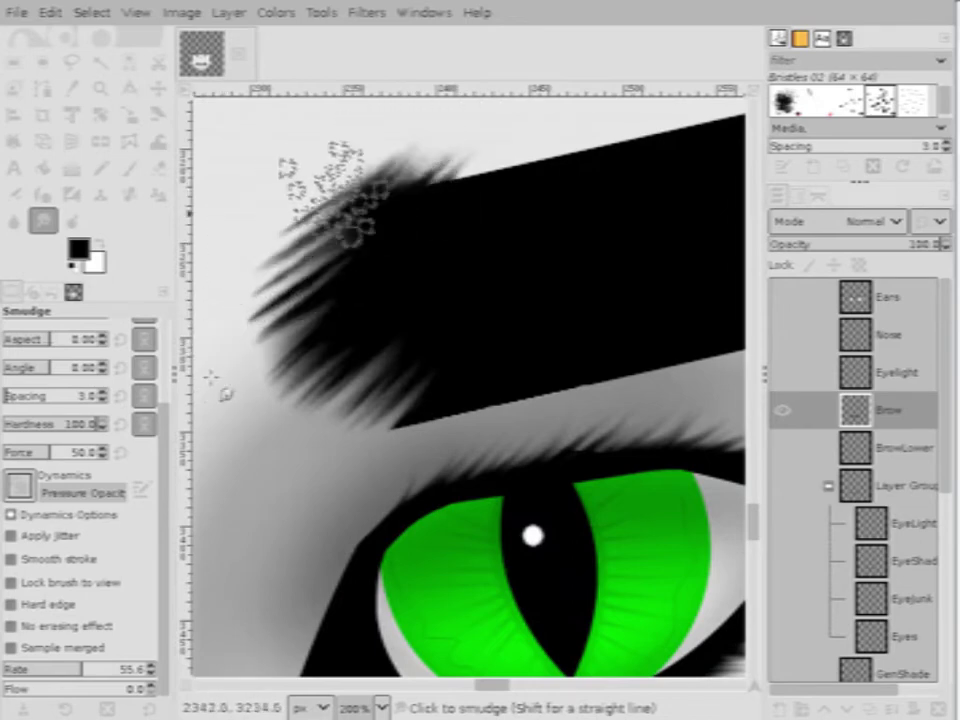
mouse_move(330, 437)
left_mouse_down()
mouse_move(371, 480)
mouse_move(499, 403)
mouse_move(393, 481)
mouse_move(420, 441)
mouse_move(271, 462)
mouse_move(416, 365)
mouse_move(235, 447)
left_mouse_up()
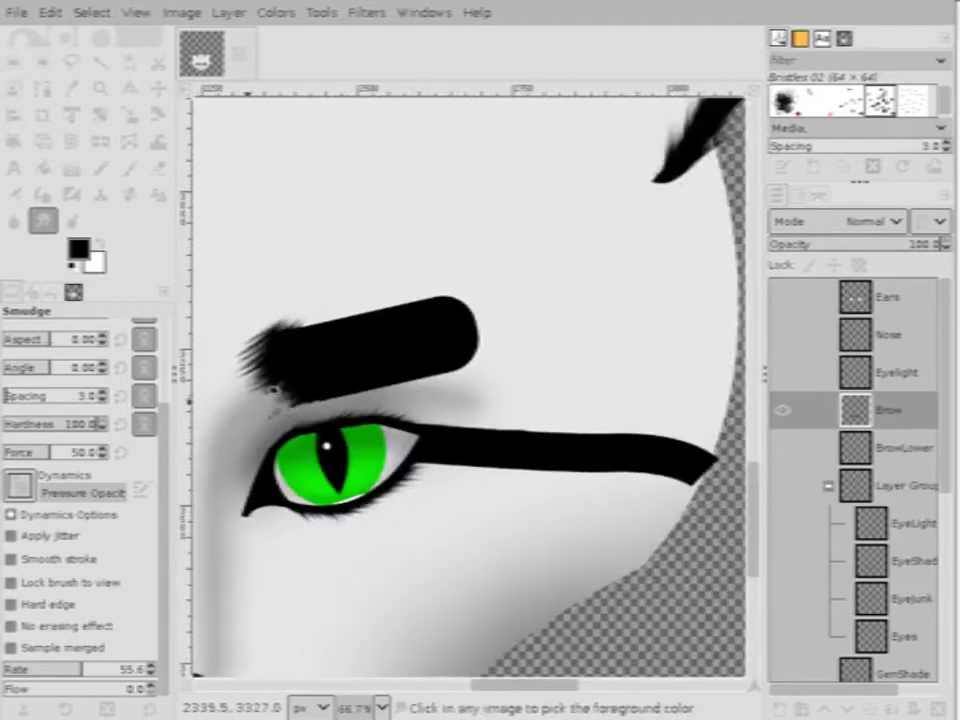
scroll(275, 390, "up", 2)
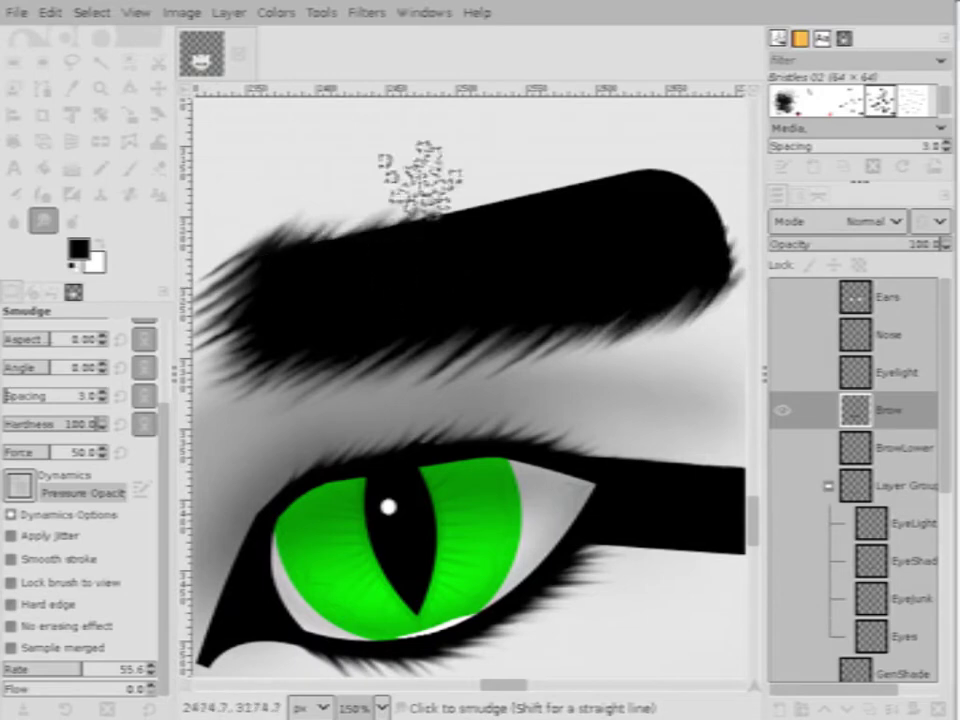
Feather the brow's top and right edges into hair strands, then hide the brows to compare
left_click_drag(300, 246, 392, 150)
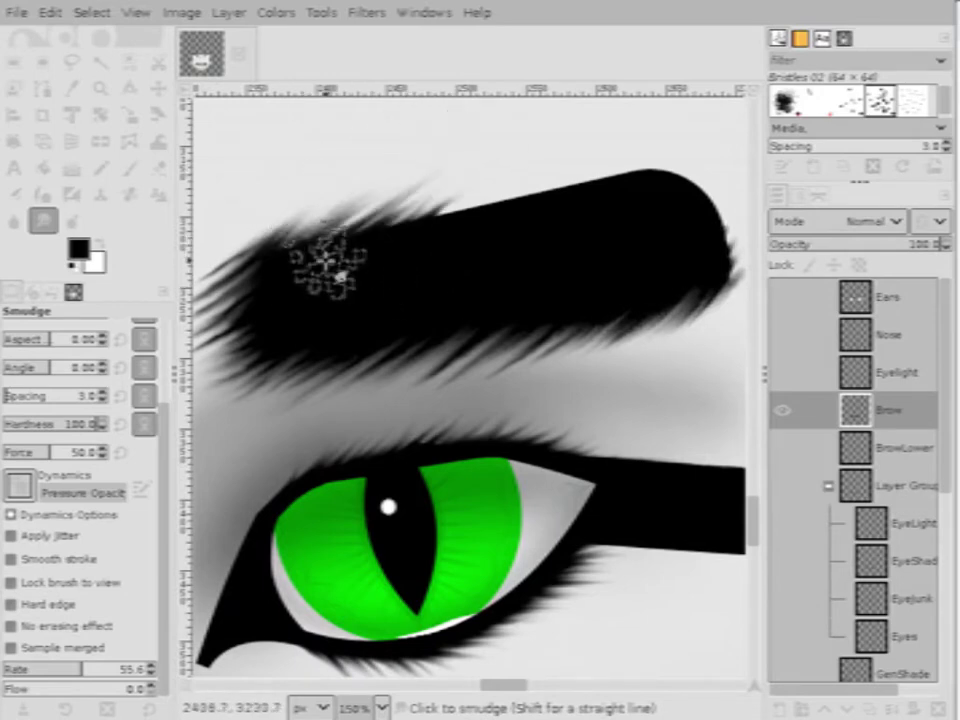
mouse_move(340, 276)
left_mouse_down()
mouse_move(523, 184)
mouse_move(350, 272)
mouse_move(448, 212)
mouse_move(350, 256)
mouse_move(535, 130)
left_mouse_up()
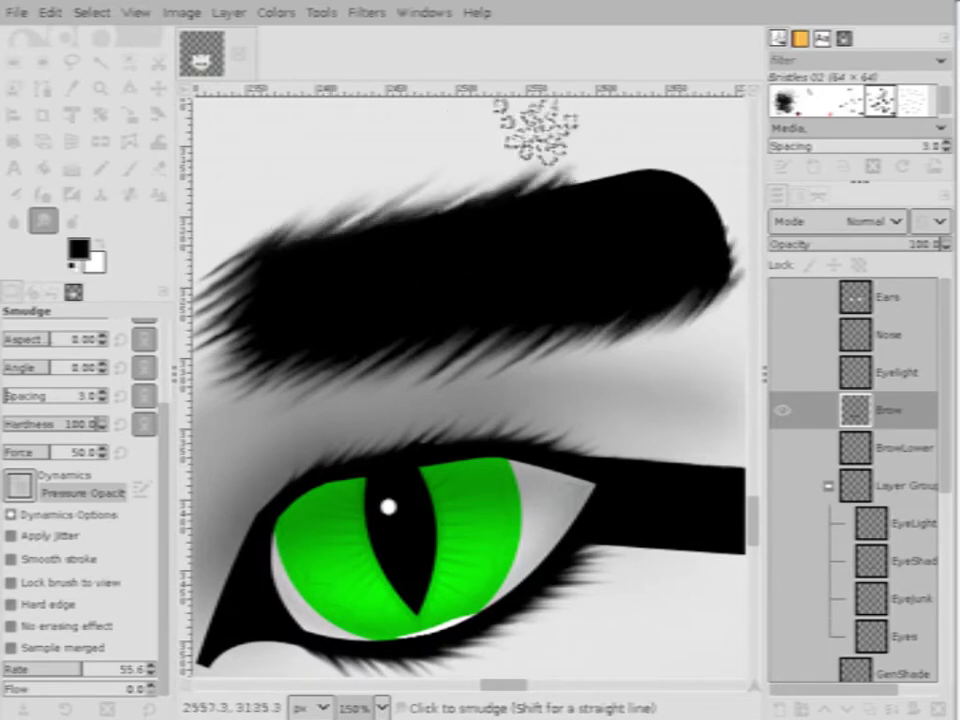
scroll(537, 212, "down", 1, "ctrl")
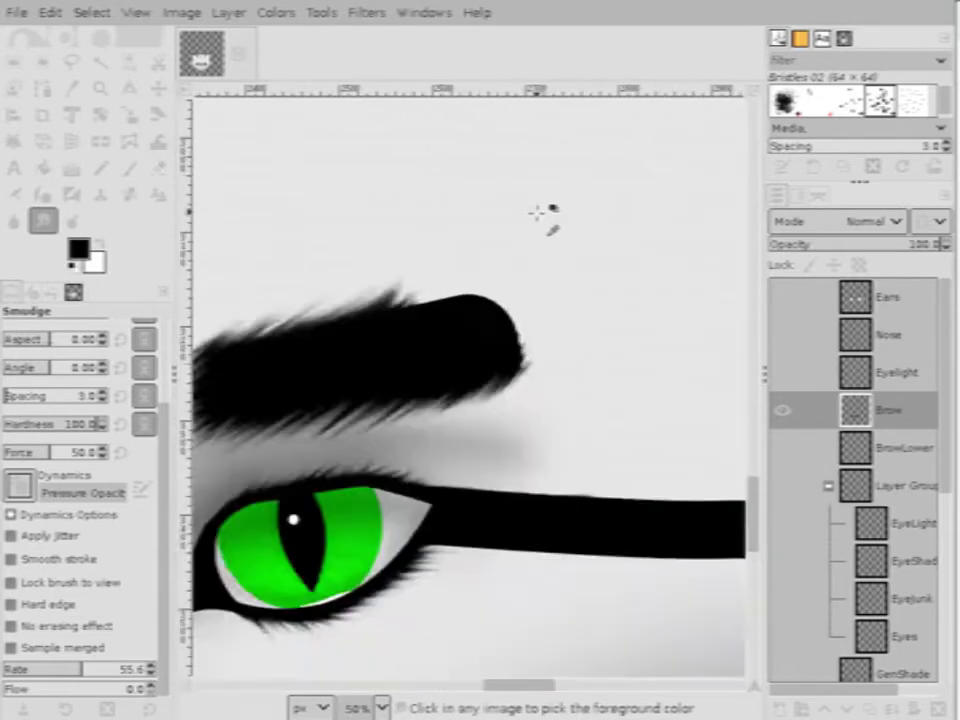
scroll(537, 212, "up", 2, "ctrl")
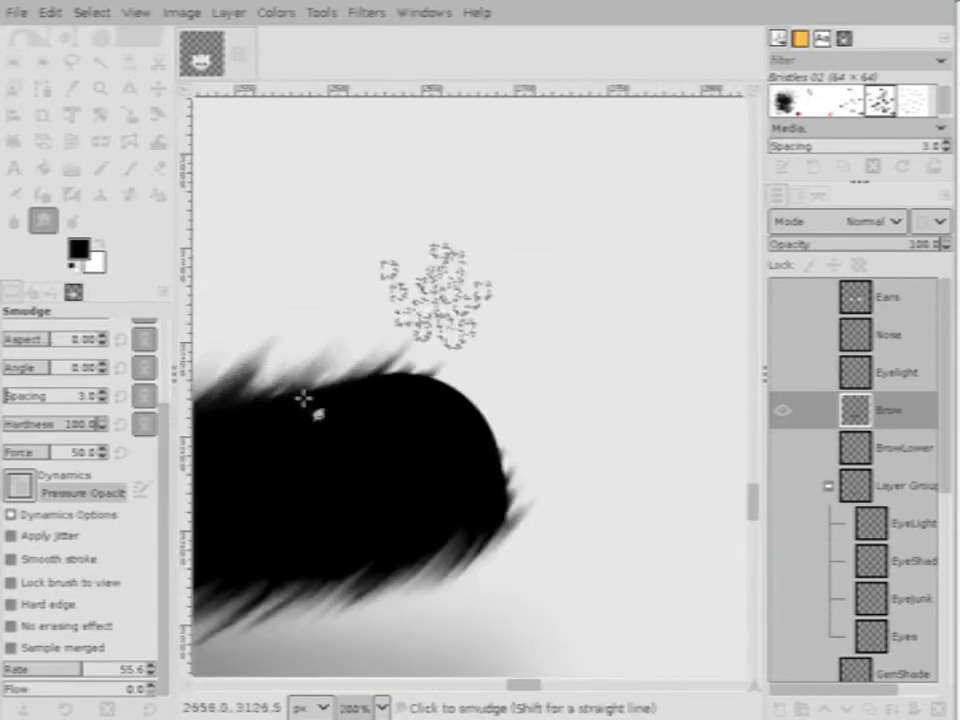
left_click_drag(317, 456, 445, 300)
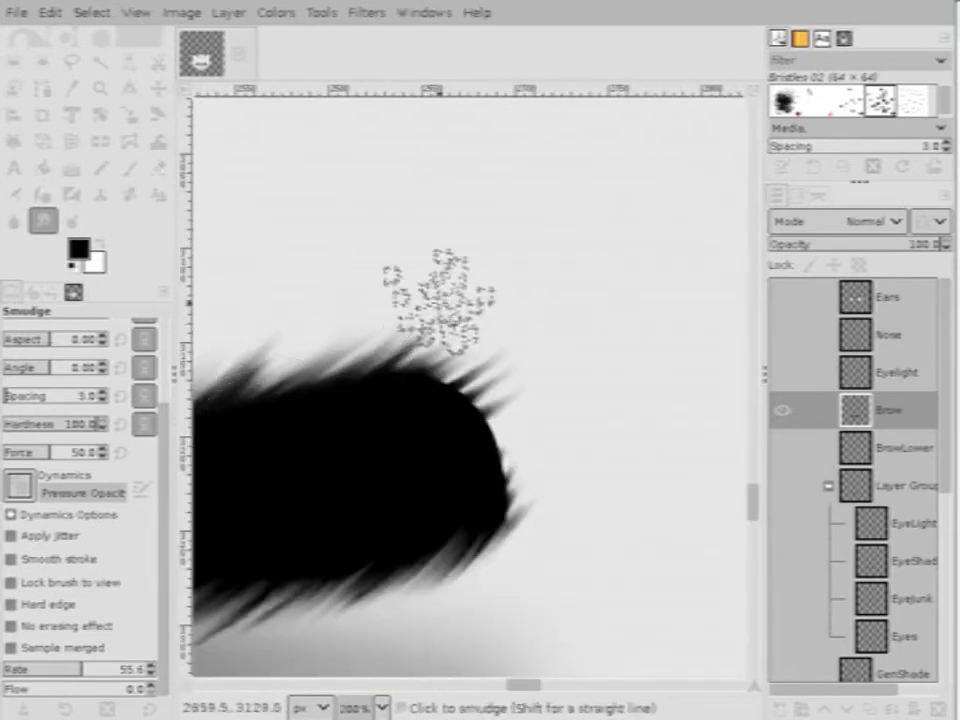
left_click_drag(439, 429, 574, 300)
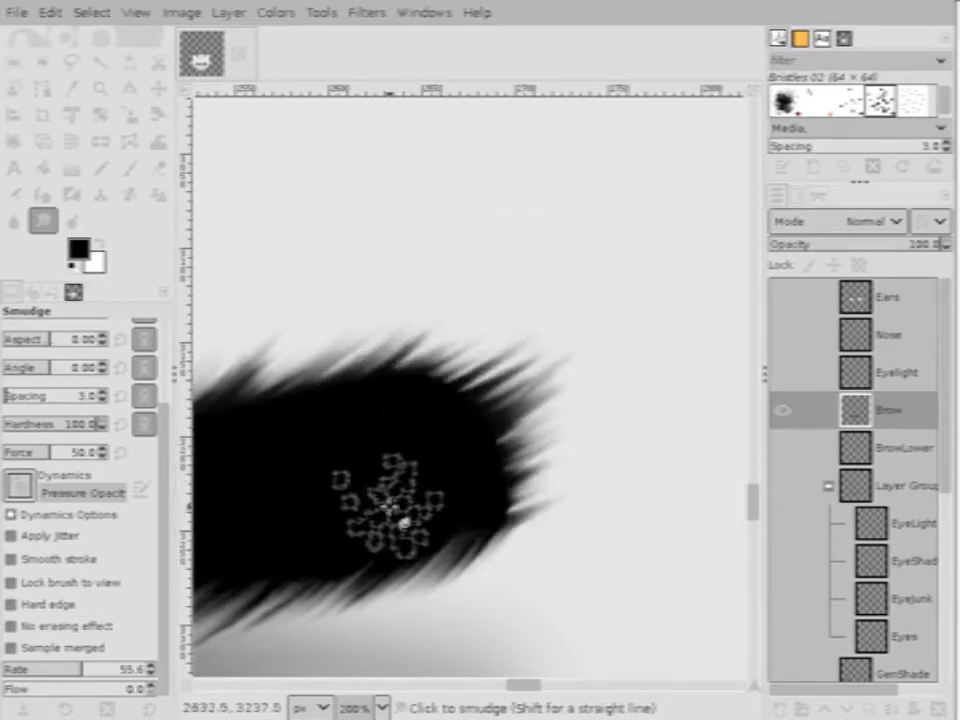
left_click_drag(429, 510, 583, 411)
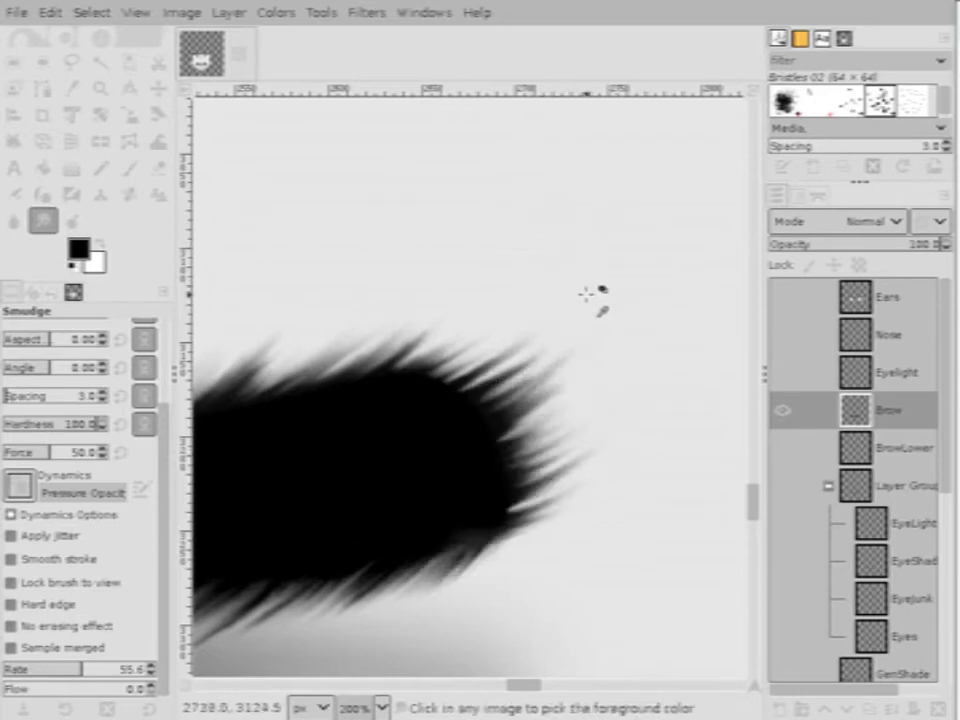
mouse_move(360, 454)
left_mouse_down()
mouse_move(484, 456)
mouse_move(429, 546)
mouse_move(460, 425)
left_mouse_up()
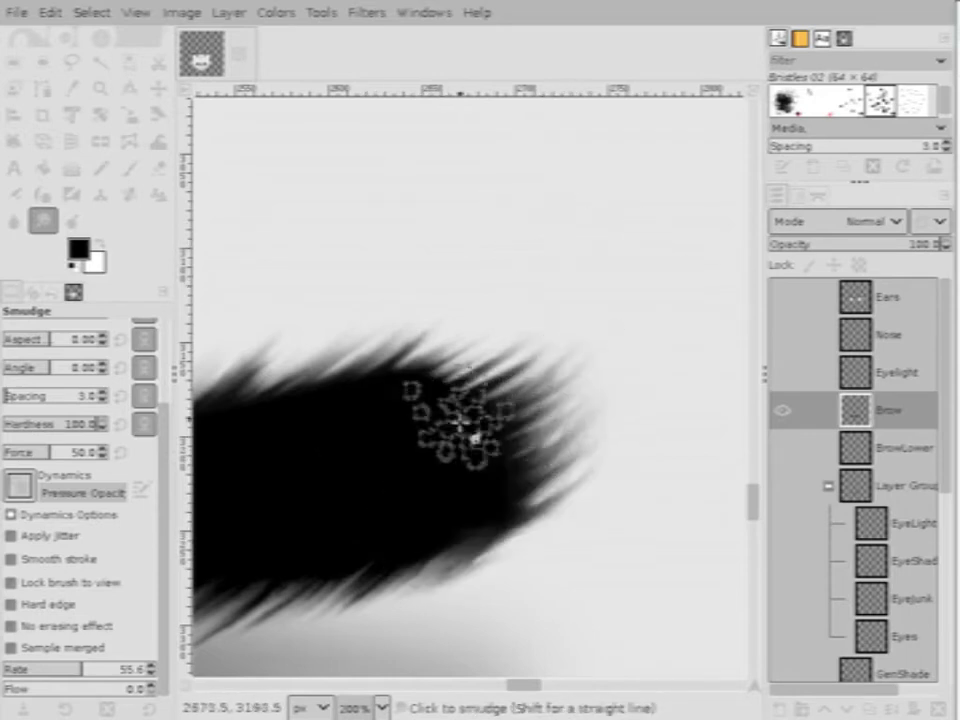
scroll(600, 332, "down", 4, "ctrl")
scroll(580, 350, "up", 3, "ctrl")
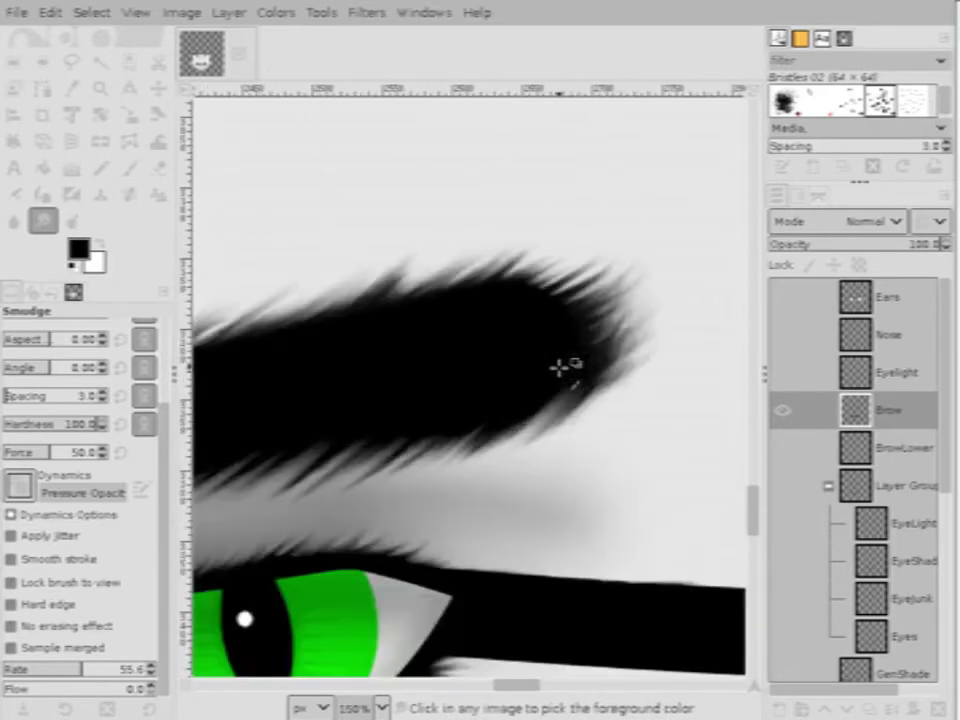
scroll(560, 368, "down", 3, "ctrl")
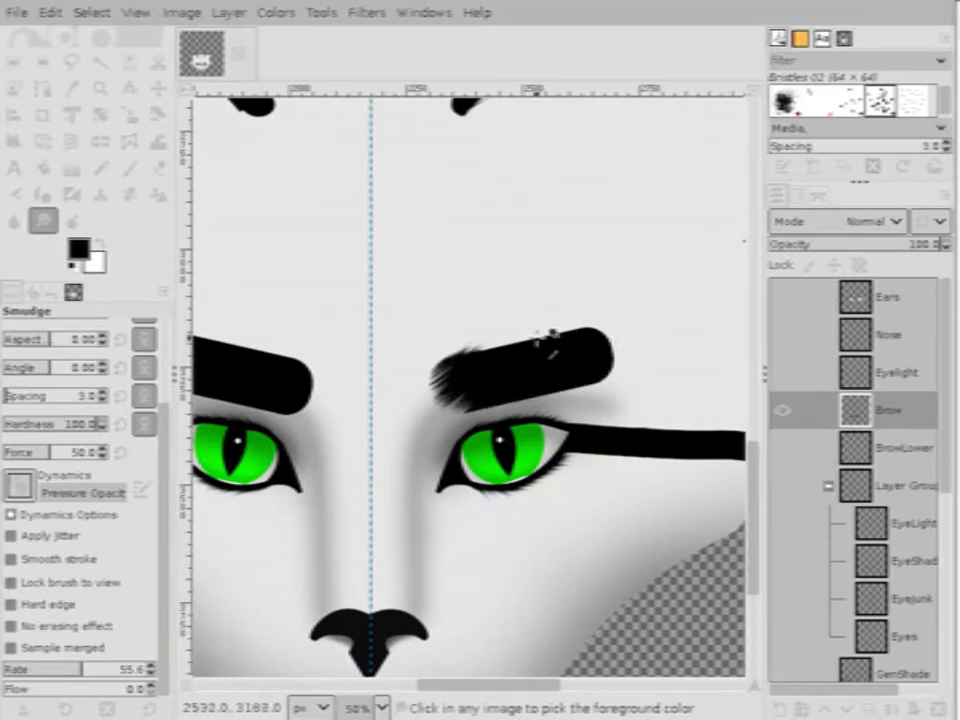
key("ctrl+z")
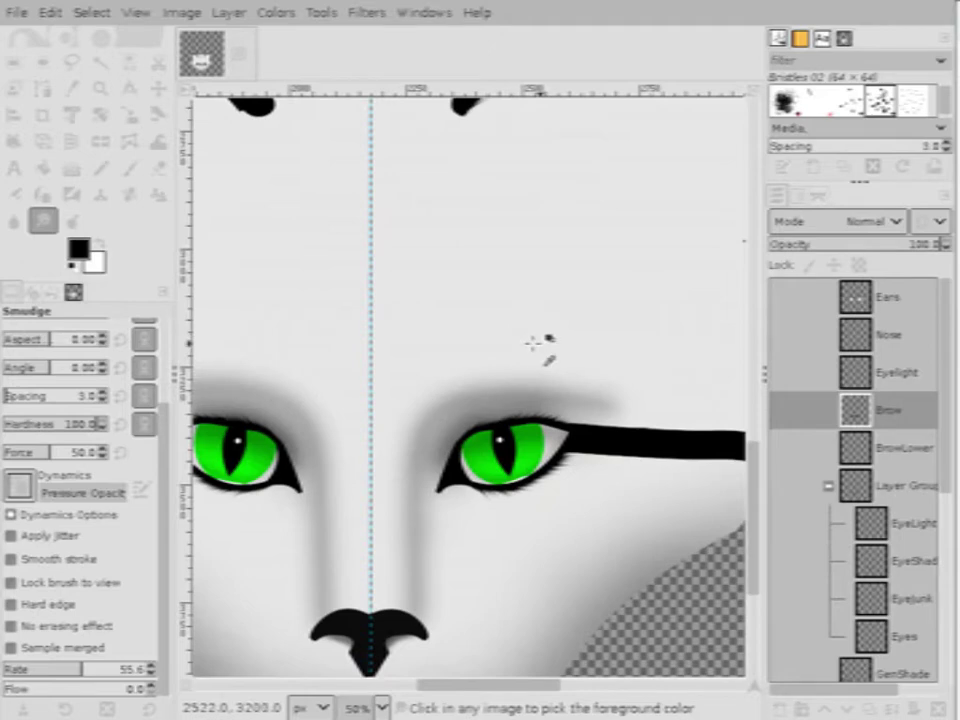
Show the Brow layer again and zoom in closely on the brow
key("ctrl+y")
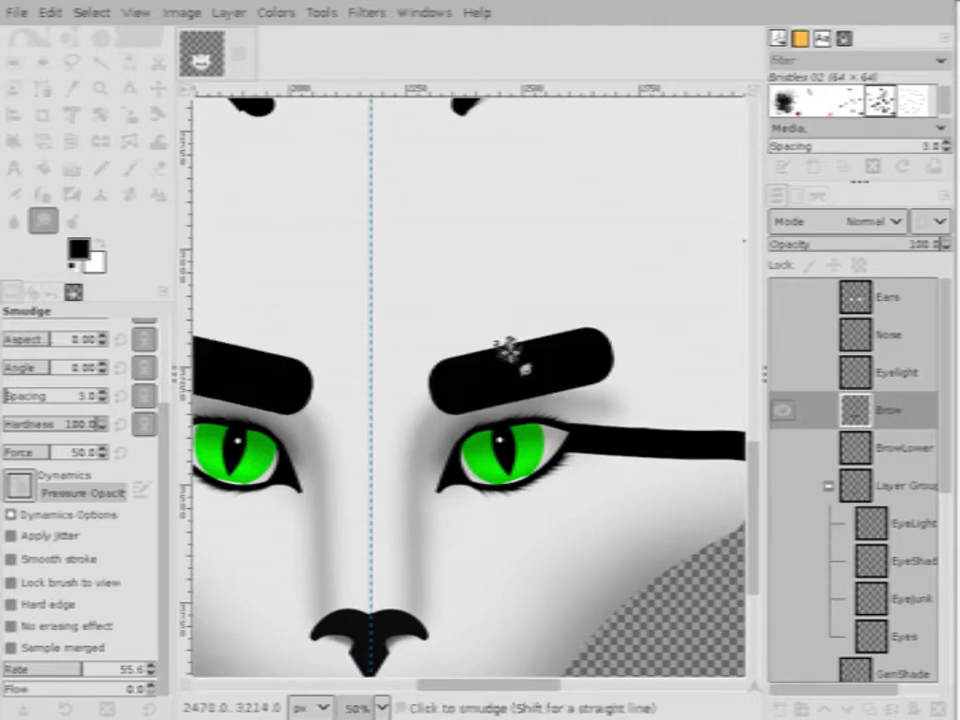
key("2")
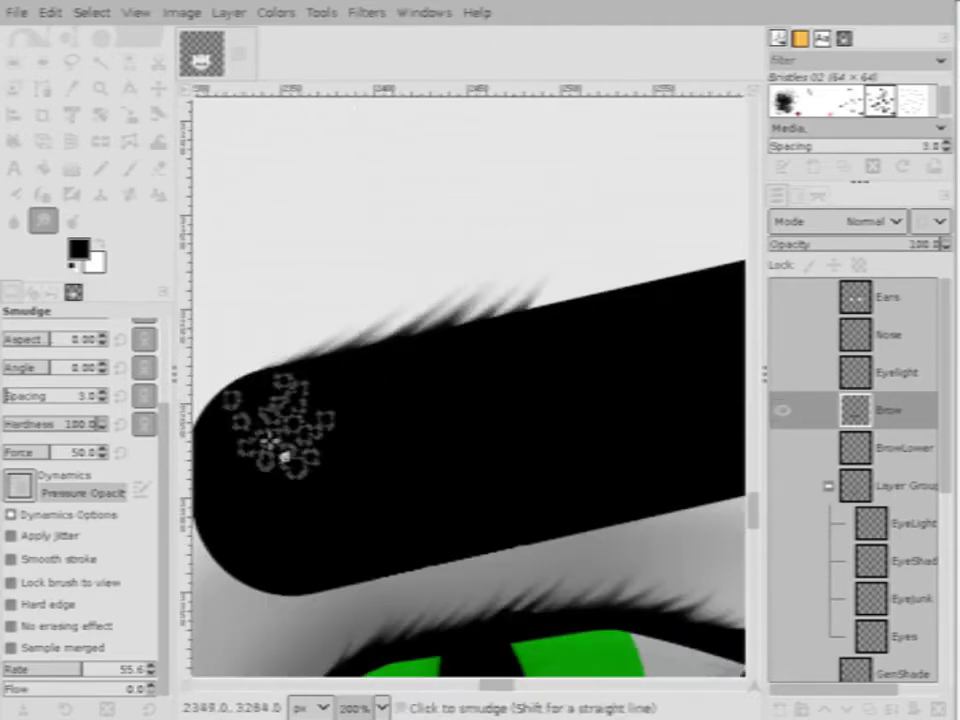
scroll(425, 343, "down", 3, "ctrl")
scroll(425, 343, "up", 1, "ctrl")
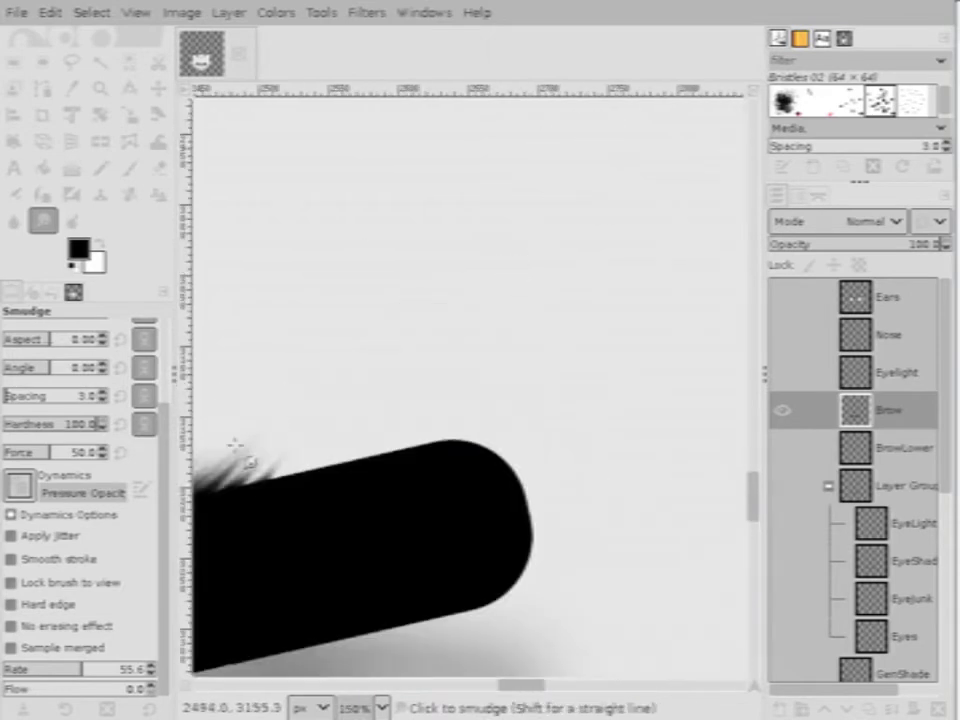
scroll(400, 333, "up", 1, "ctrl")
Smudge hair wisps out along the right brow's top, upper-right and lower-right edges
left_click_drag(330, 470, 480, 420)
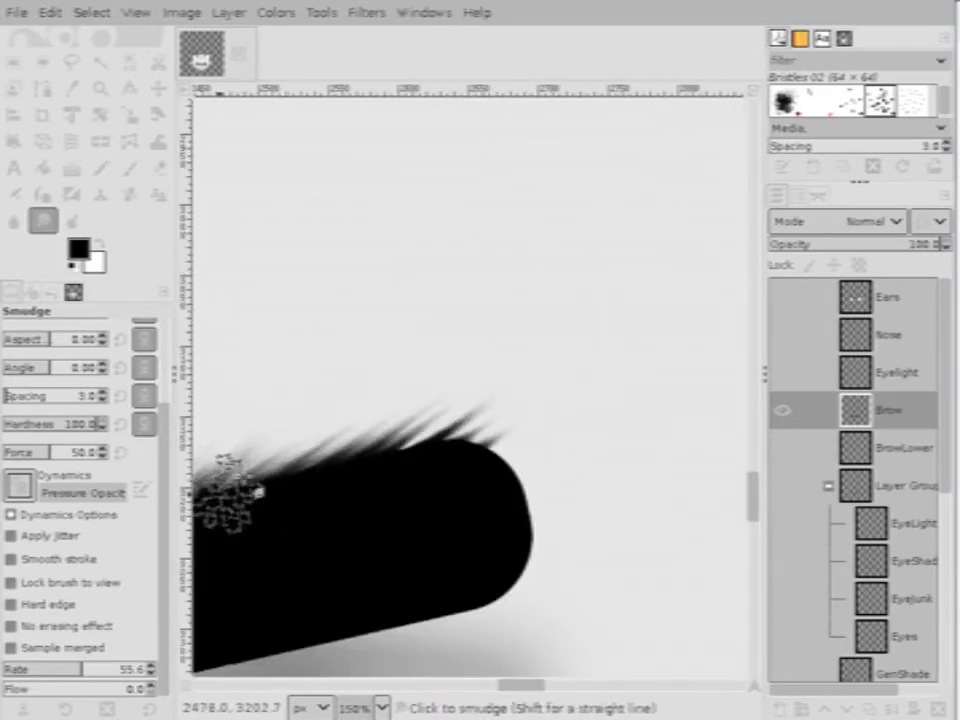
mouse_move(241, 472)
left_mouse_down()
mouse_move(381, 430)
mouse_move(500, 410)
left_mouse_up()
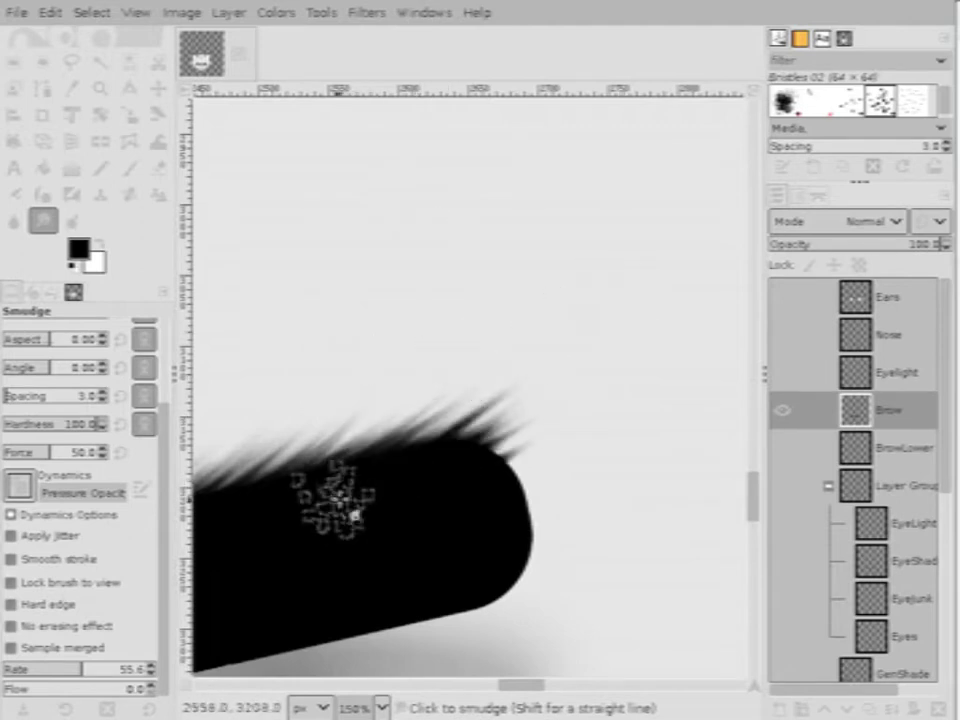
mouse_move(354, 514)
left_mouse_down()
mouse_move(429, 497)
mouse_move(454, 461)
mouse_move(576, 513)
left_mouse_up()
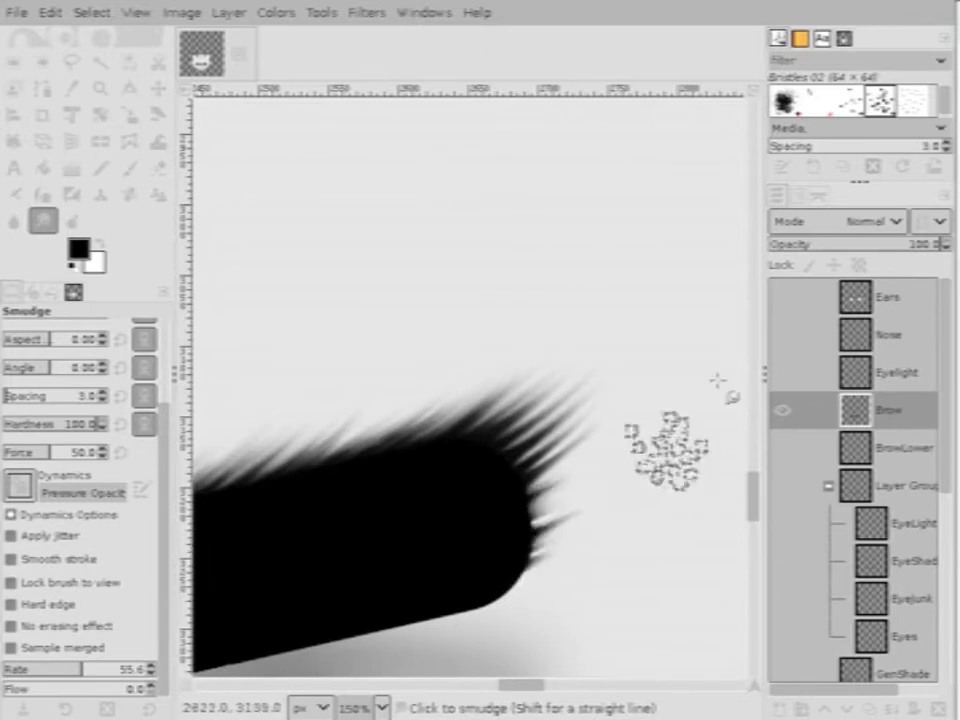
mouse_move(480, 535)
left_mouse_down()
mouse_move(514, 514)
mouse_move(590, 500)
left_mouse_up()
scroll(429, 553, "up", 1)
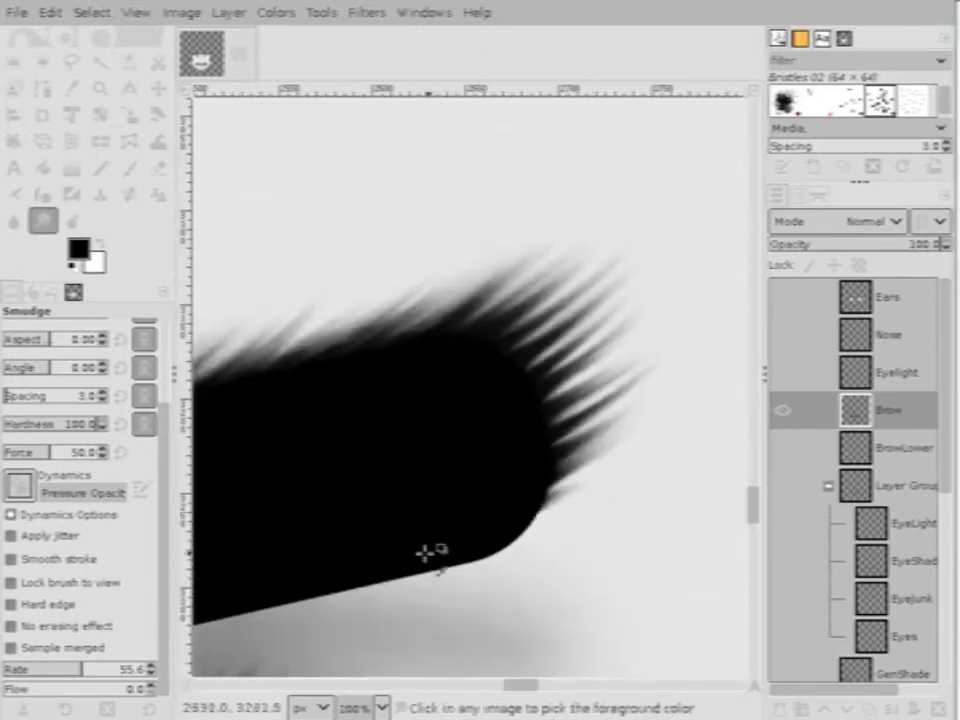
scroll(643, 446, "down", 2)
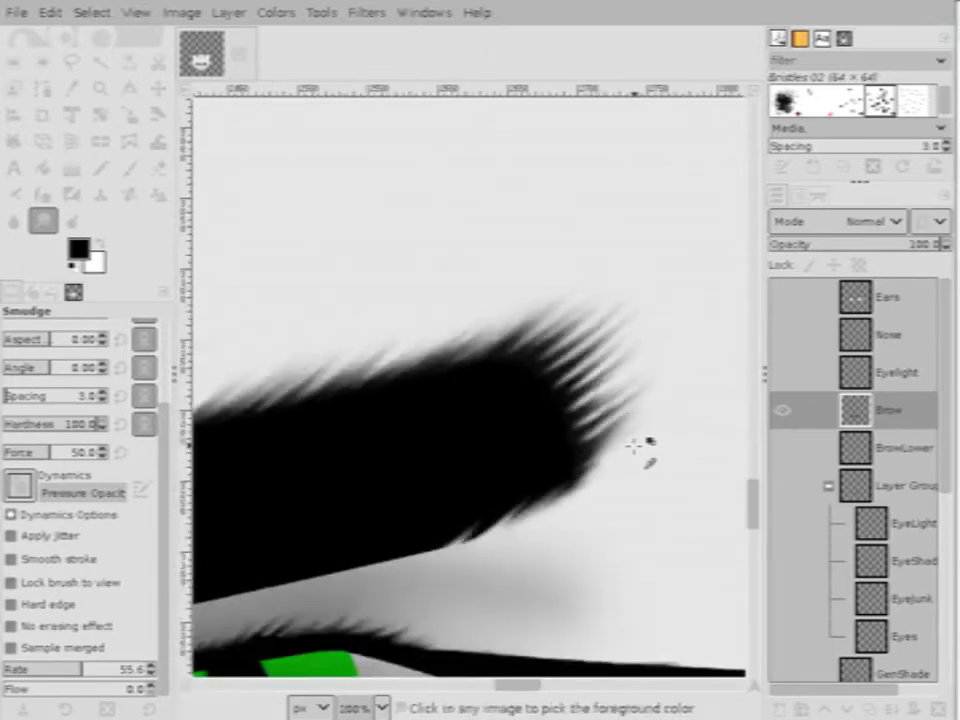
scroll(332, 561, "down", 3)
scroll(439, 439, "down", 1)
scroll(558, 362, "up", 2)
Smudge the right brow's rounded left end into bristles
mouse_move(400, 455)
left_mouse_down()
mouse_move(358, 437)
mouse_move(338, 447)
mouse_move(418, 292)
mouse_move(395, 315)
left_mouse_up()
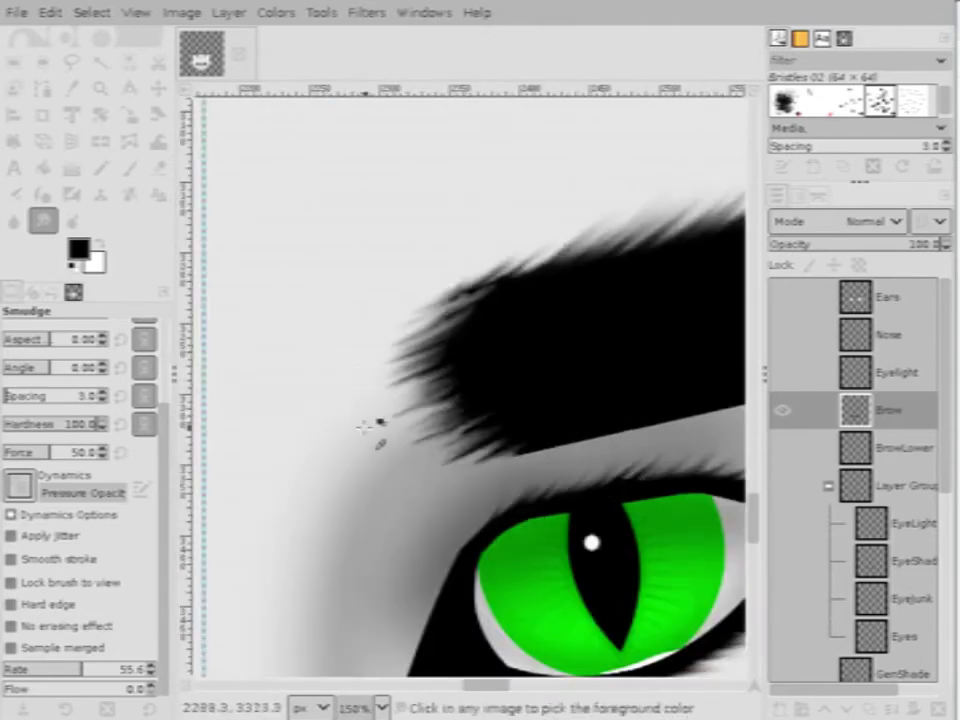
scroll(369, 422, "down", 1)
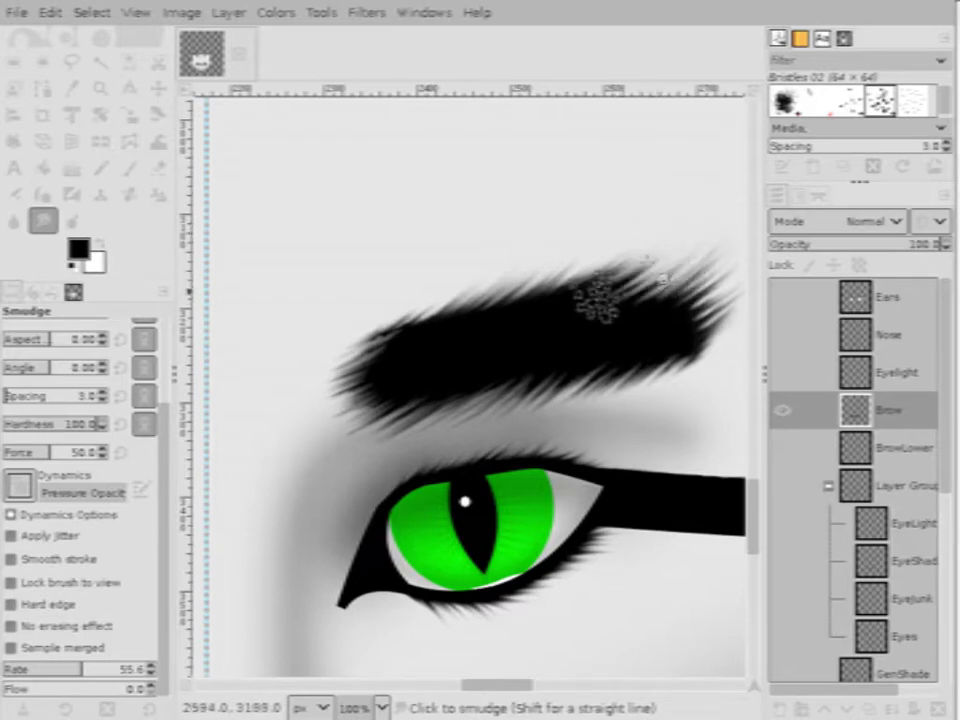
scroll(596, 294, "down", 1)
scroll(510, 231, "up", 1)
scroll(609, 240, "down", 2)
scroll(612, 245, "up", 2)
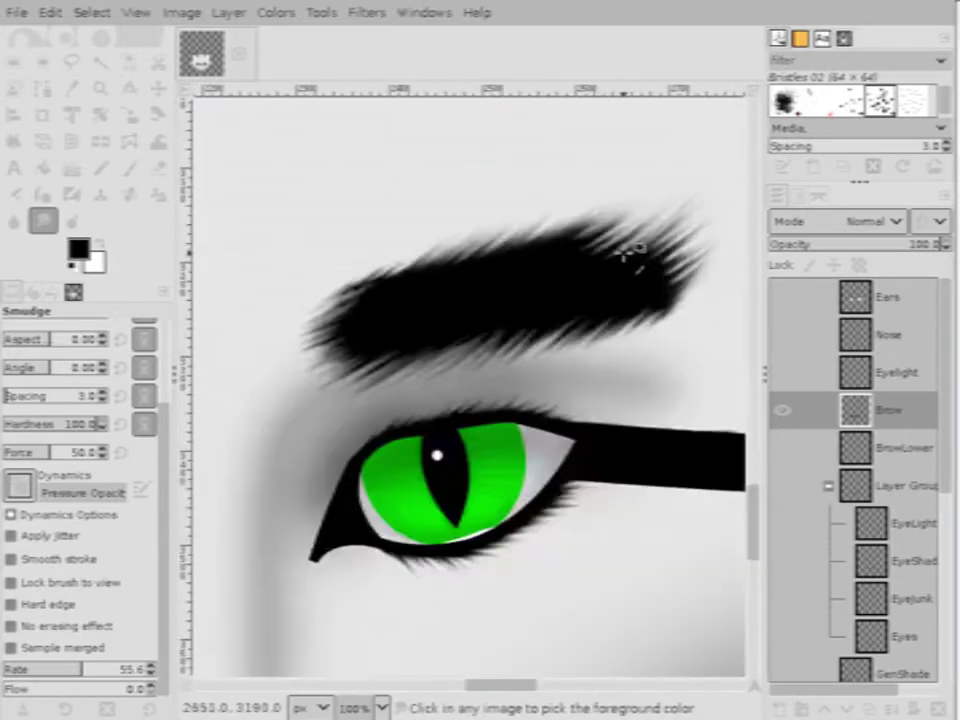
scroll(621, 253, "down", 3)
scroll(635, 248, "up", 2)
Drag the left brow's rounded end into feathery streaks
scroll(621, 270, "down", 1)
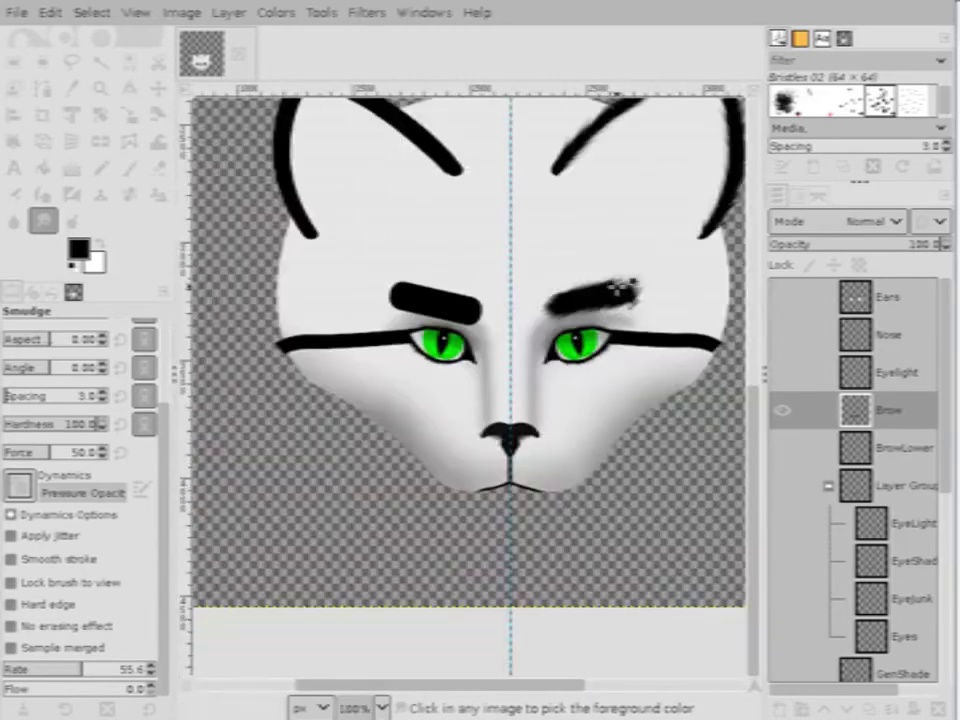
scroll(560, 292, "up", 3)
scroll(440, 295, "down", 2)
scroll(395, 290, "up", 4)
scroll(590, 435, "down", 1)
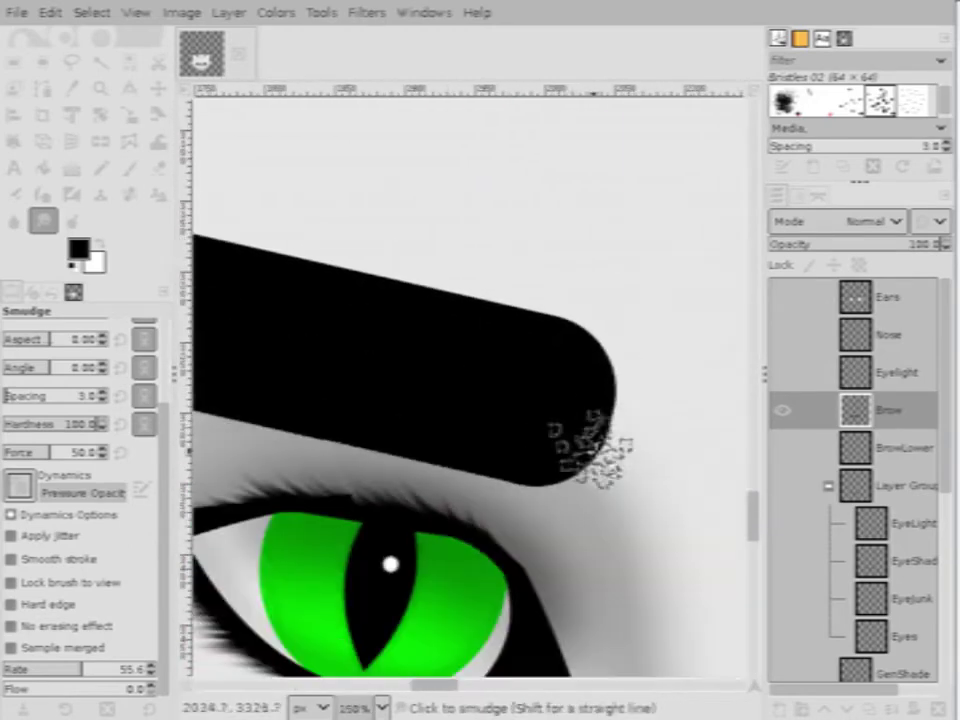
mouse_move(443, 318)
left_mouse_down()
mouse_move(603, 361)
mouse_move(513, 320)
mouse_move(656, 361)
mouse_move(673, 400)
mouse_move(403, 278)
mouse_move(668, 340)
mouse_move(408, 233)
mouse_move(637, 315)
left_mouse_up()
Pull upward hair streaks from the left brow's top edge
scroll(546, 274, "down", 1)
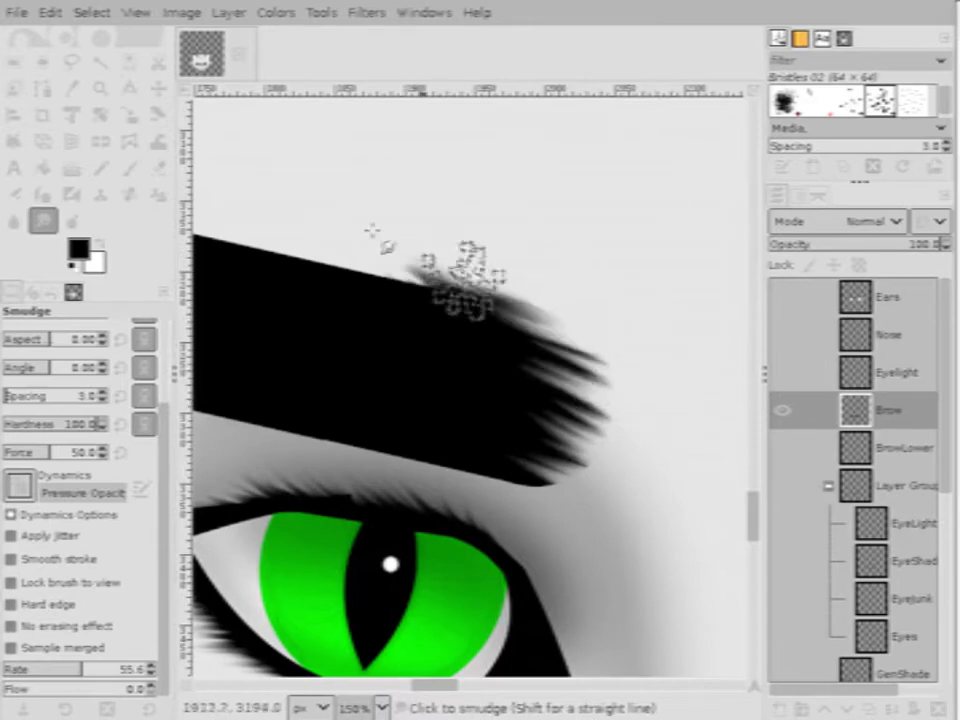
scroll(542, 300, "down", 1)
scroll(350, 230, "up", 2)
left_click_drag(355, 230, 300, 150)
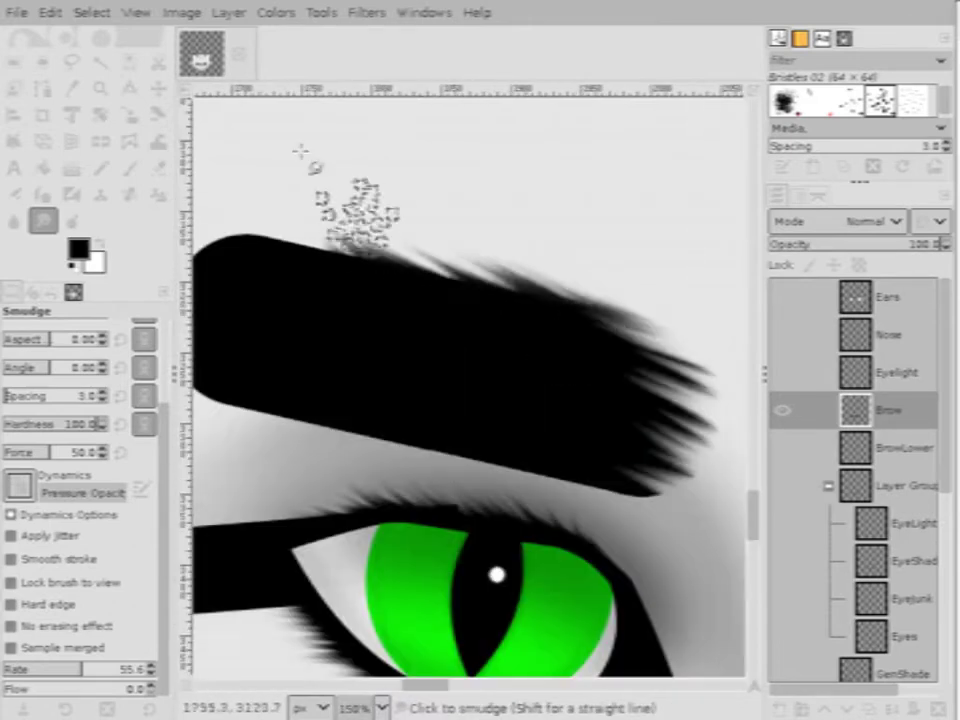
left_click_drag(568, 358, 283, 162)
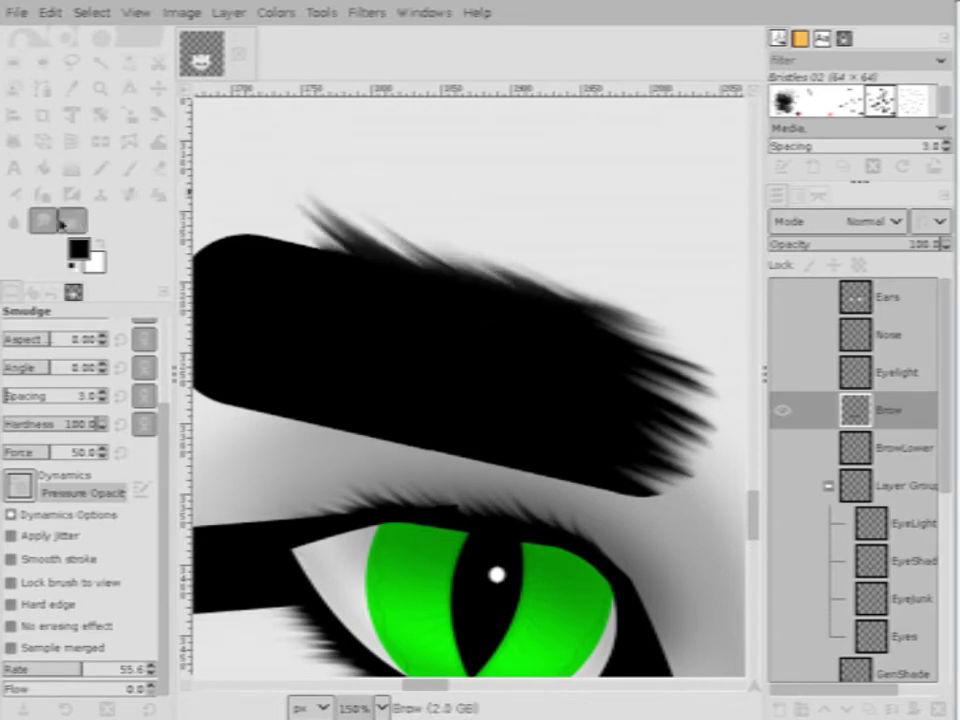
Feather the left brow's upper-left edge, spreading hairs up and to the left
scroll(369, 276, "down", 3)
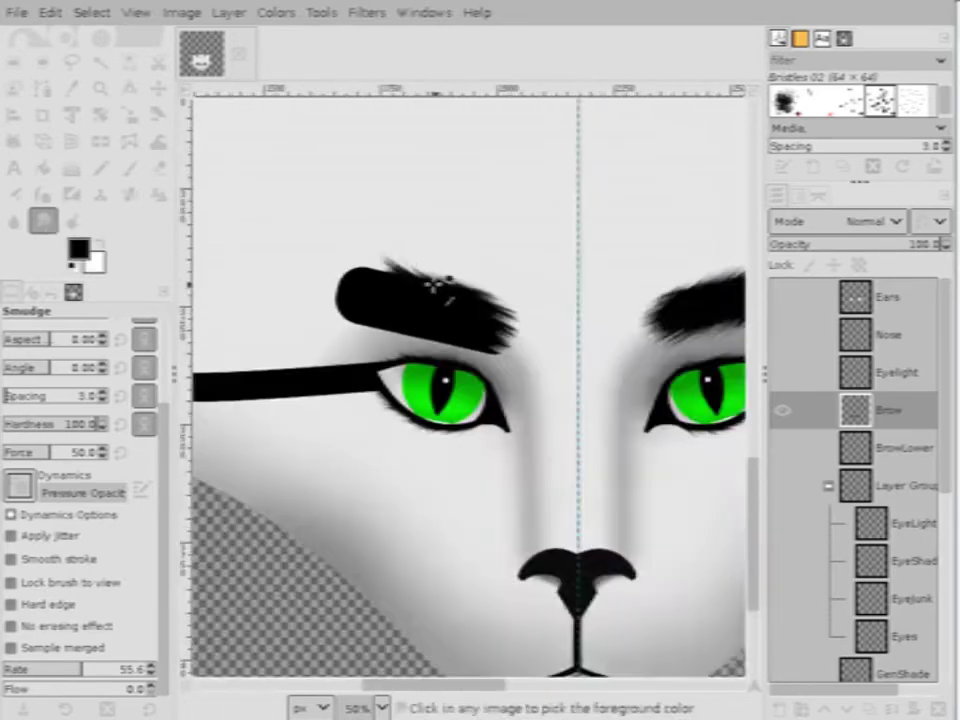
scroll(430, 282, "up", 3)
left_click_drag(311, 268, 279, 214)
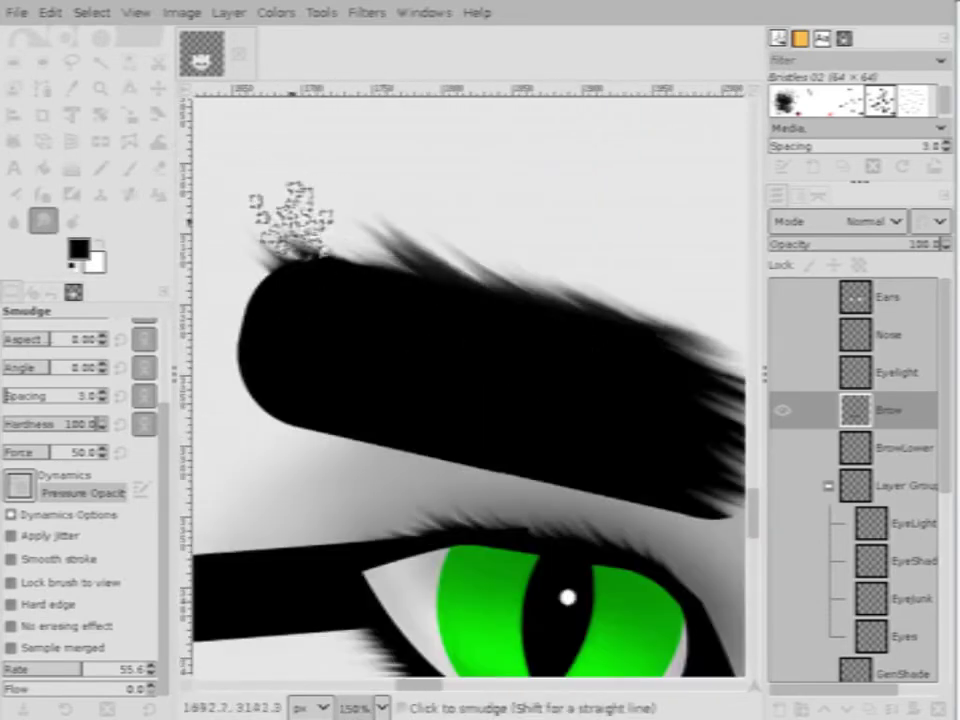
left_click_drag(430, 338, 289, 201)
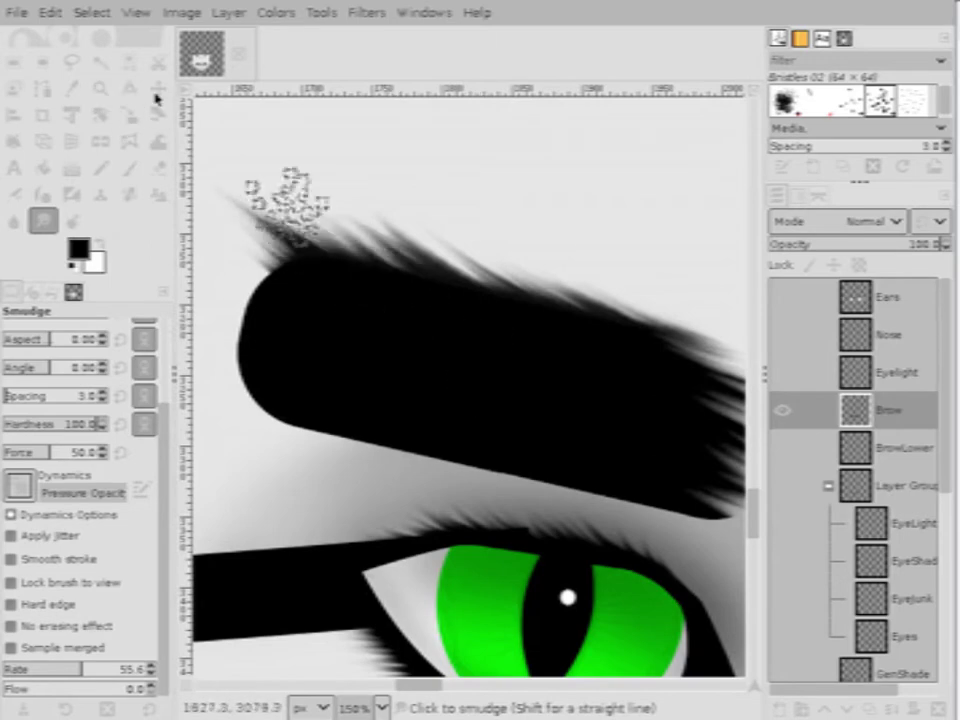
scroll(430, 290, "down", 3)
scroll(520, 345, "up", 3)
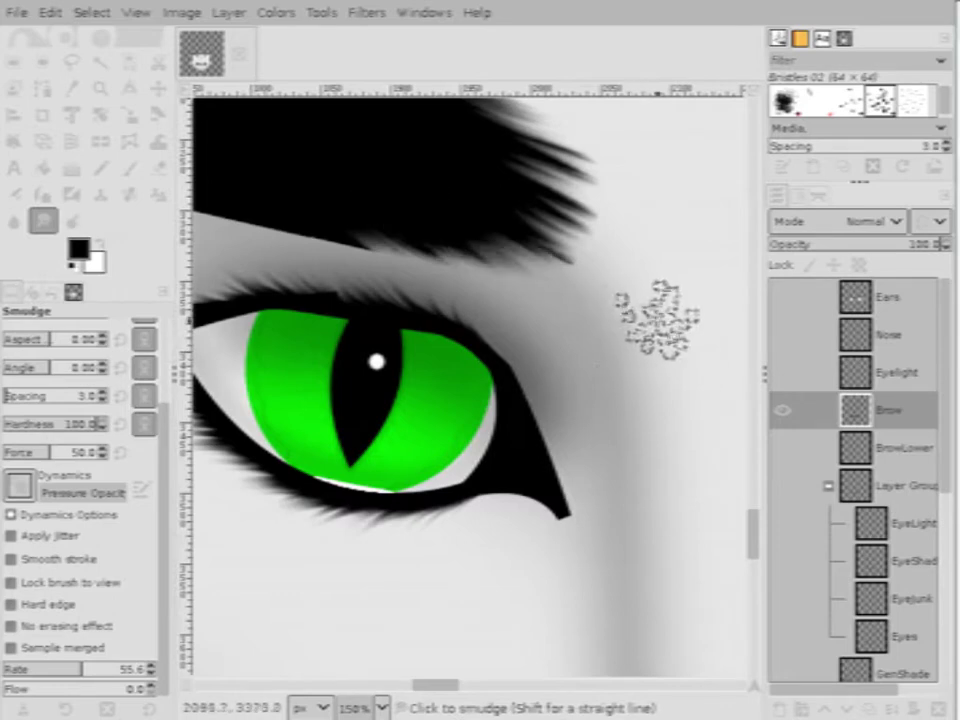
scroll(410, 208, "down", 2)
scroll(501, 259, "up", 3)
scroll(615, 343, "down", 1)
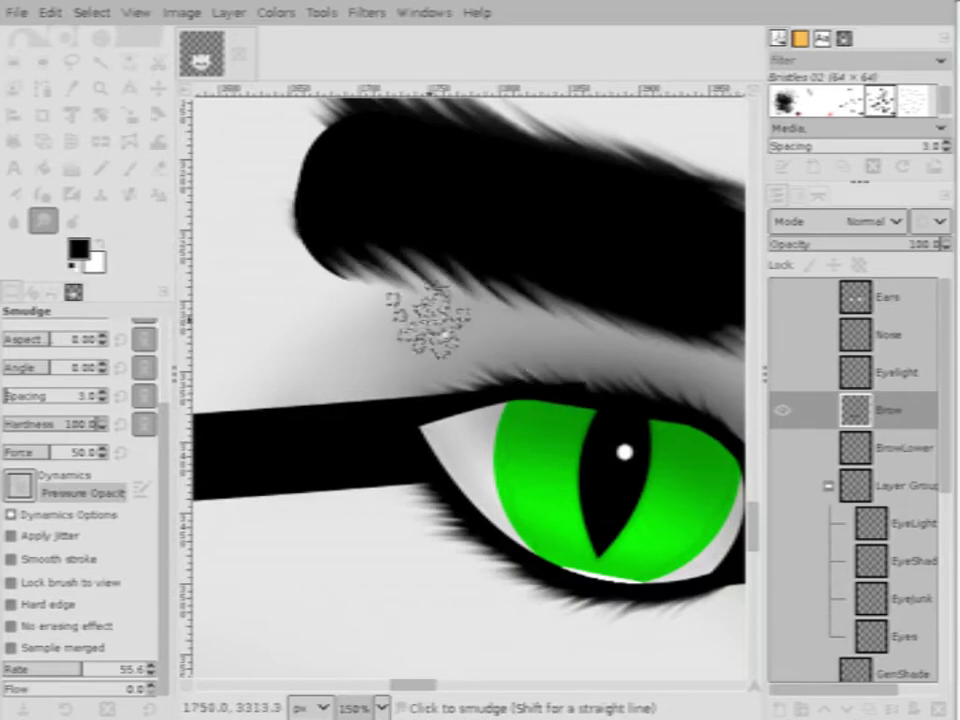
Feather the left brow's lower-left edge into wisps
mouse_move(365, 245)
left_mouse_down()
mouse_move(260, 190)
mouse_move(445, 315)
mouse_move(278, 210)
mouse_move(258, 185)
mouse_move(353, 295)
mouse_move(365, 220)
mouse_move(347, 172)
left_mouse_up()
scroll(375, 236, "down", 1)
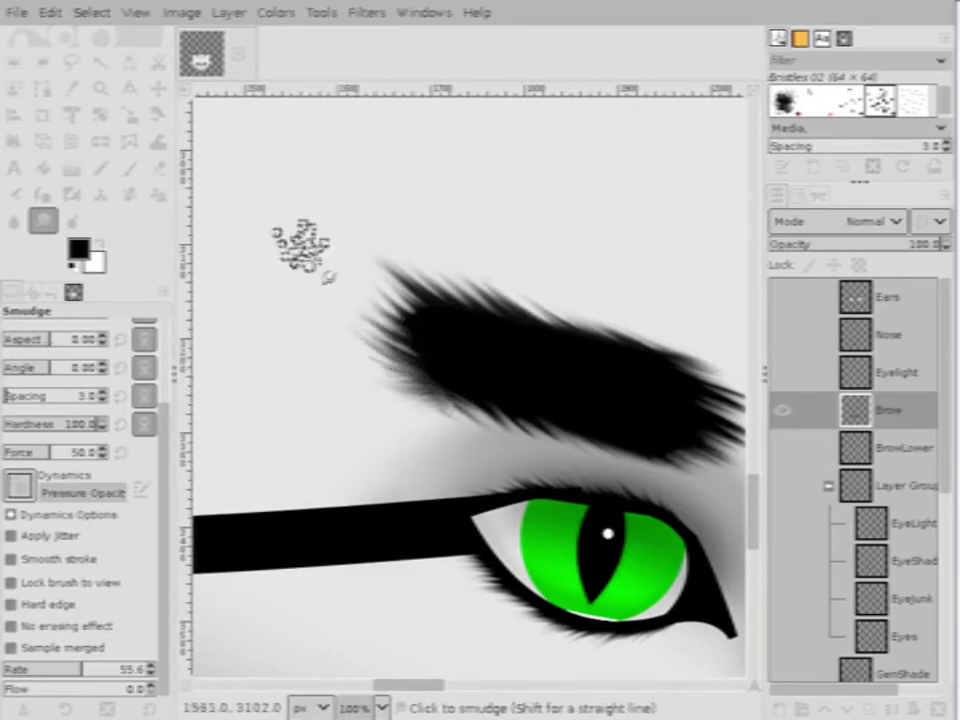
scroll(380, 280, "down", 3)
scroll(381, 278, "up", 3)
scroll(375, 287, "down", 5)
scroll(375, 287, "down", 1)
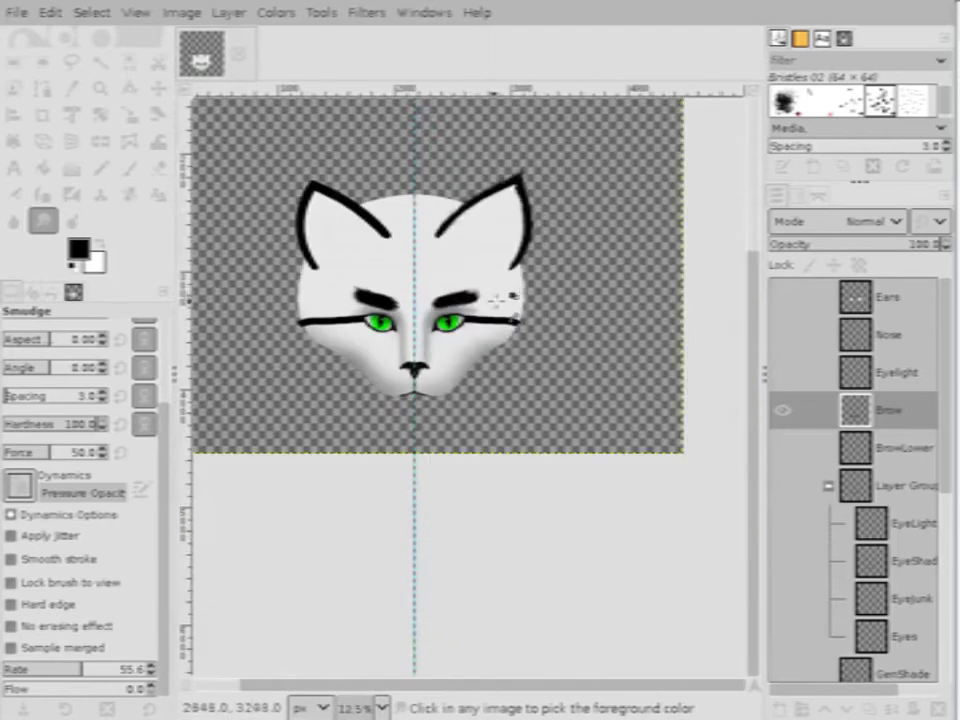
scroll(398, 285, "up", 5)
scroll(476, 321, "down", 3)
scroll(430, 340, "up", 5)
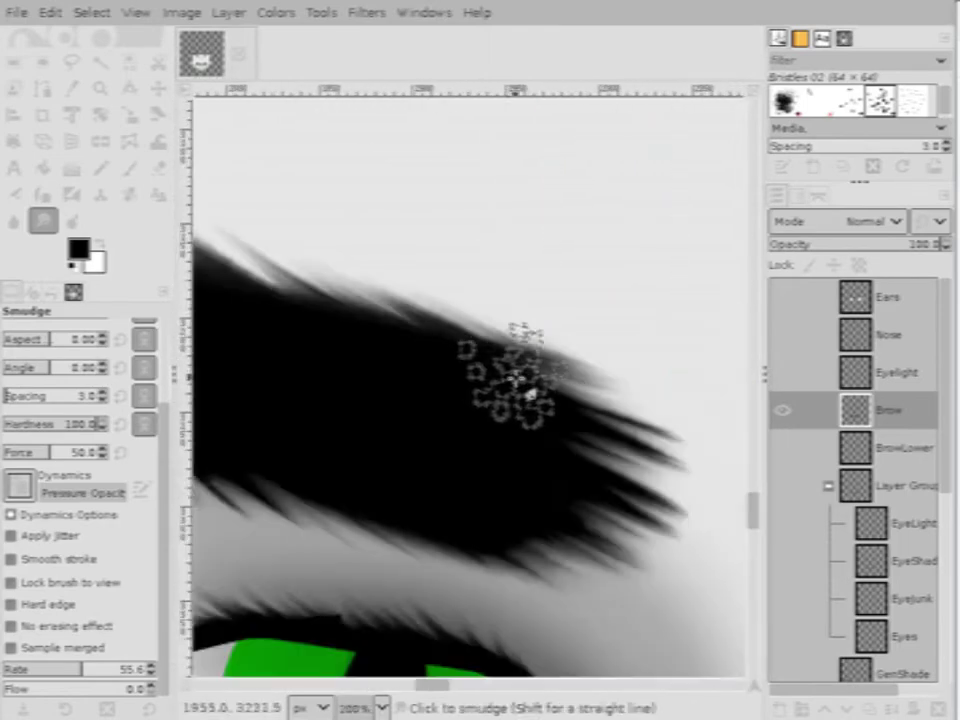
scroll(514, 396, "down", 1)
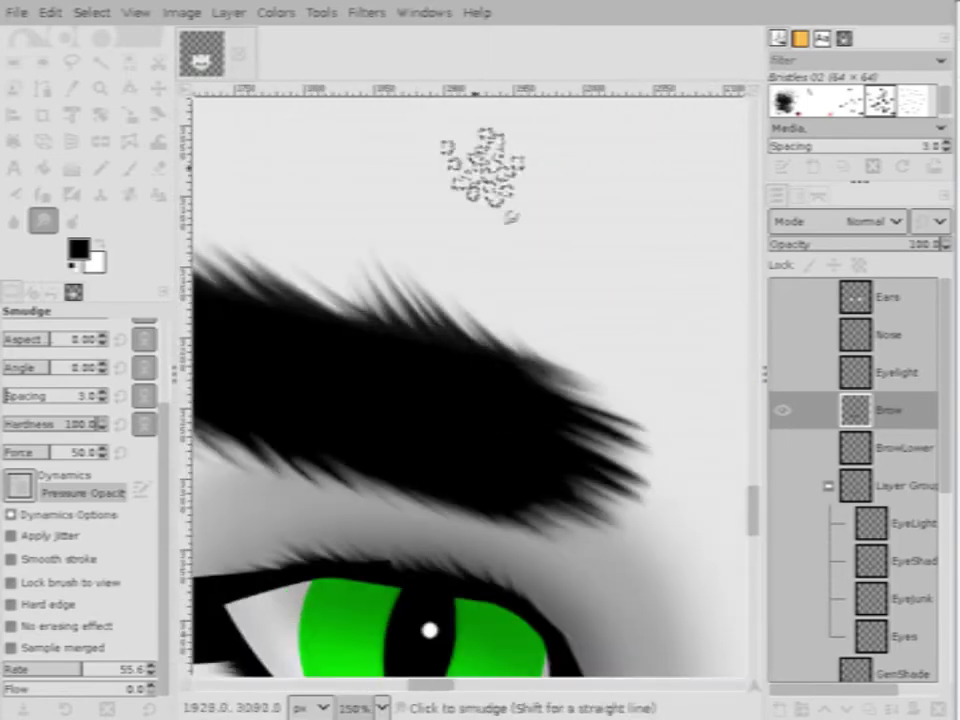
scroll(500, 360, "down", 3)
scroll(502, 360, "down", 1)
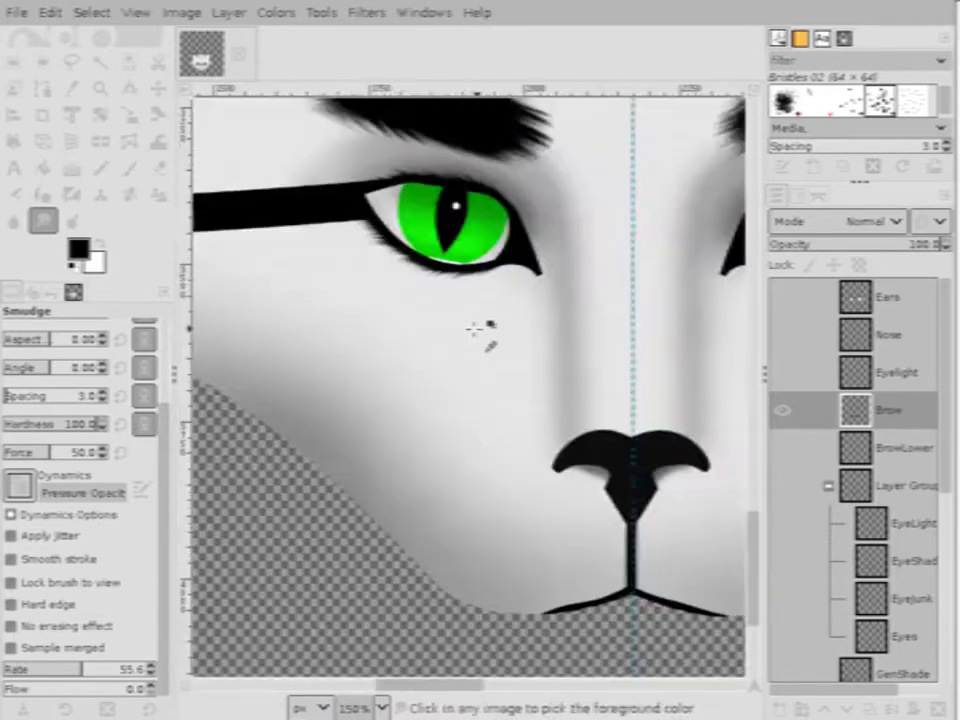
scroll(482, 332, "up", 2)
scroll(465, 193, "down", 5)
scroll(497, 236, "up", 2)
scroll(520, 257, "down", 2)
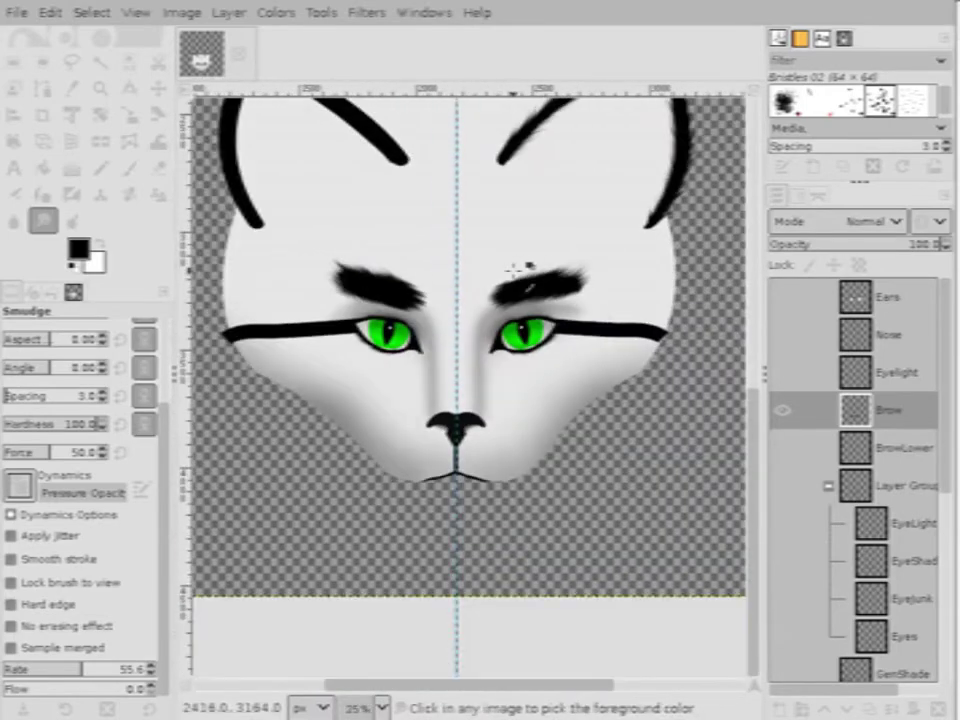
scroll(485, 273, "up", 2)
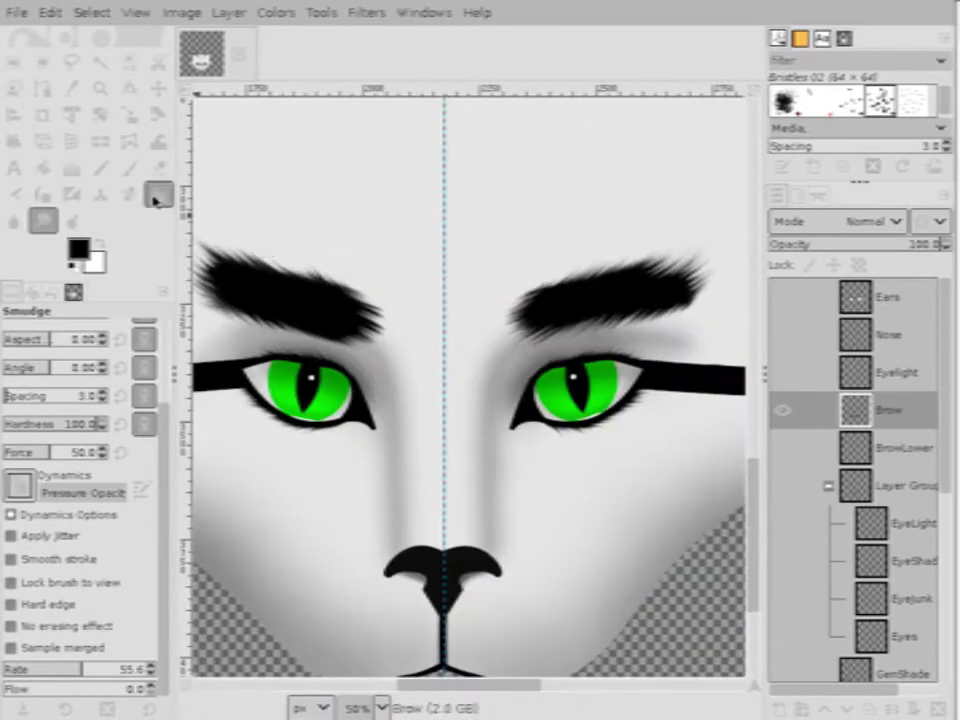
Nudge the right brow layer slightly down with the Move tool and save as shaddy1.xcf
left_click(158, 90)
left_click_drag(585, 310, 583, 321)
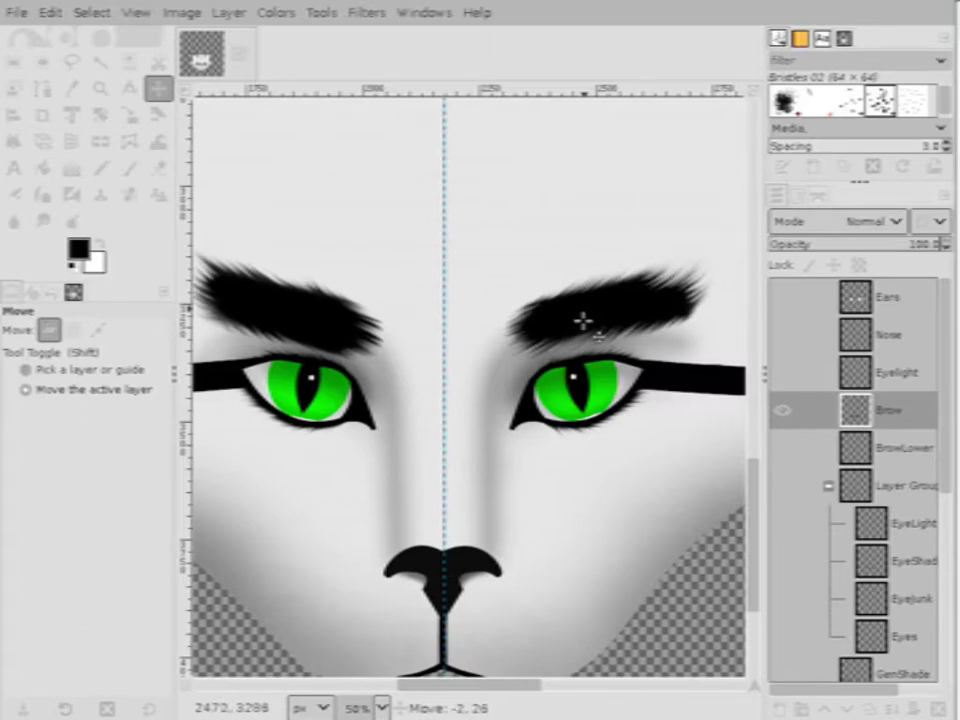
left_click(33, 16)
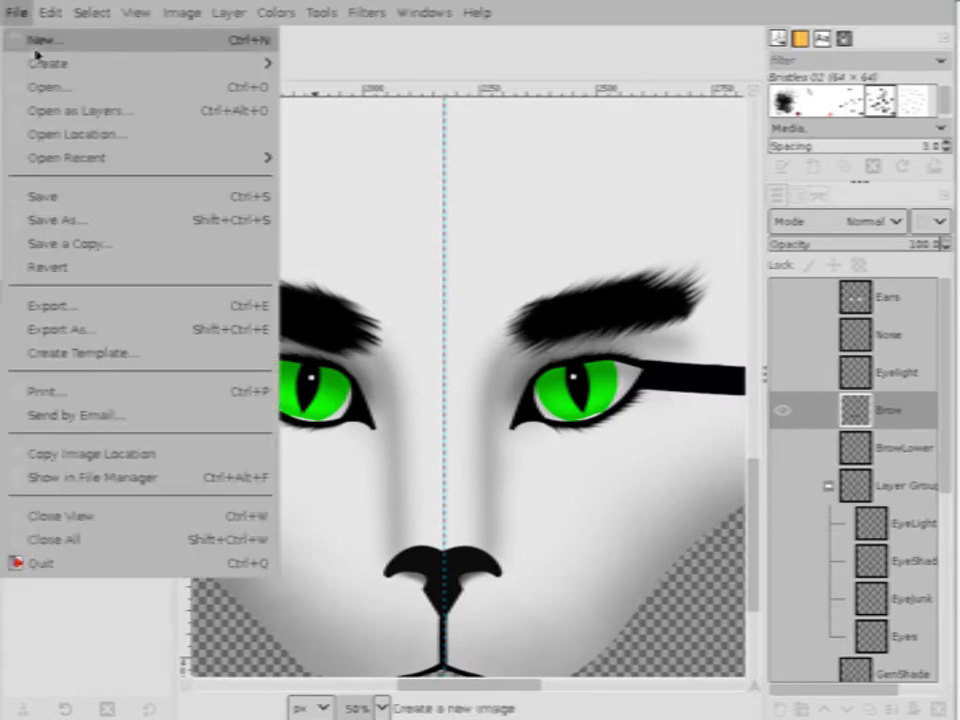
left_click(30, 196)
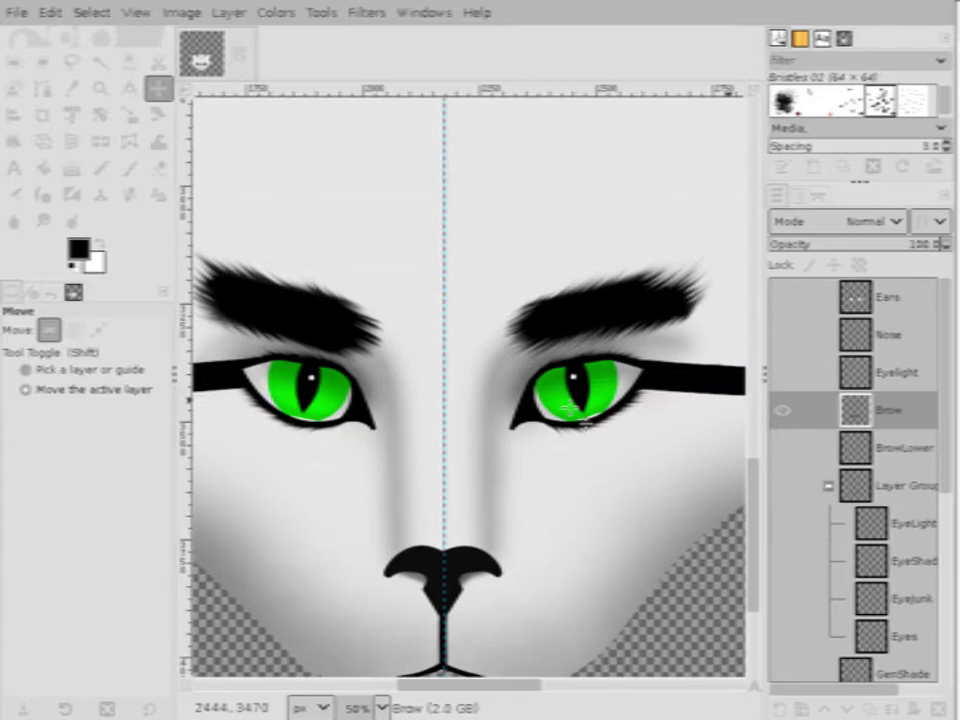
Return to the Smudge tool and smear the left brow and the area above the eye
scroll(542, 326, "up", 2)
scroll(542, 326, "down", 2)
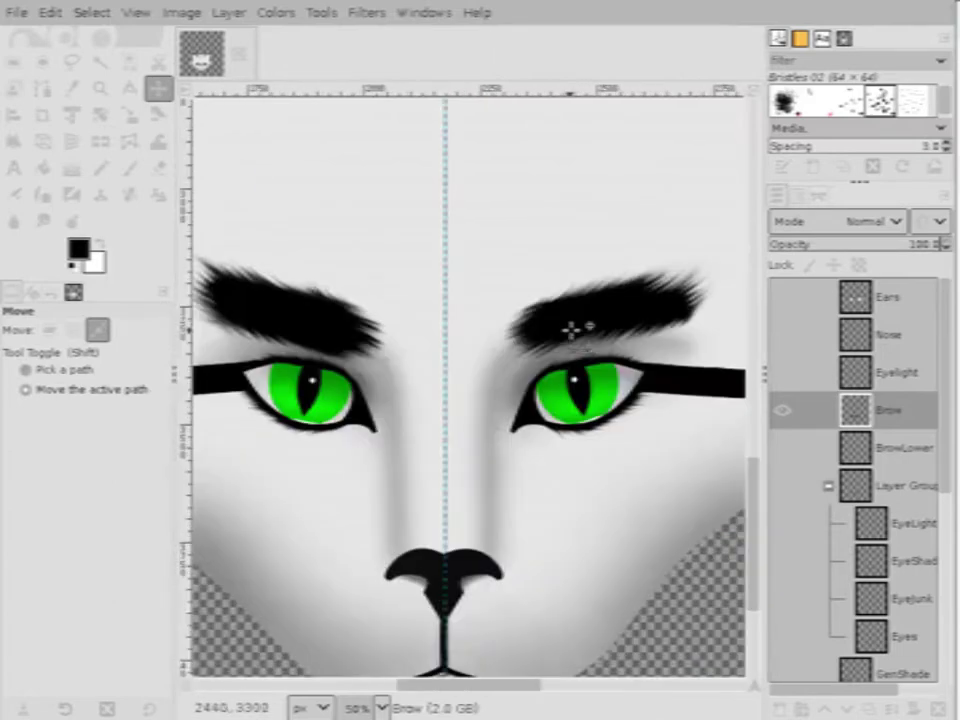
scroll(560, 328, "up", 2)
scroll(530, 320, "down", 2)
scroll(450, 320, "up", 2)
scroll(420, 310, "down", 1)
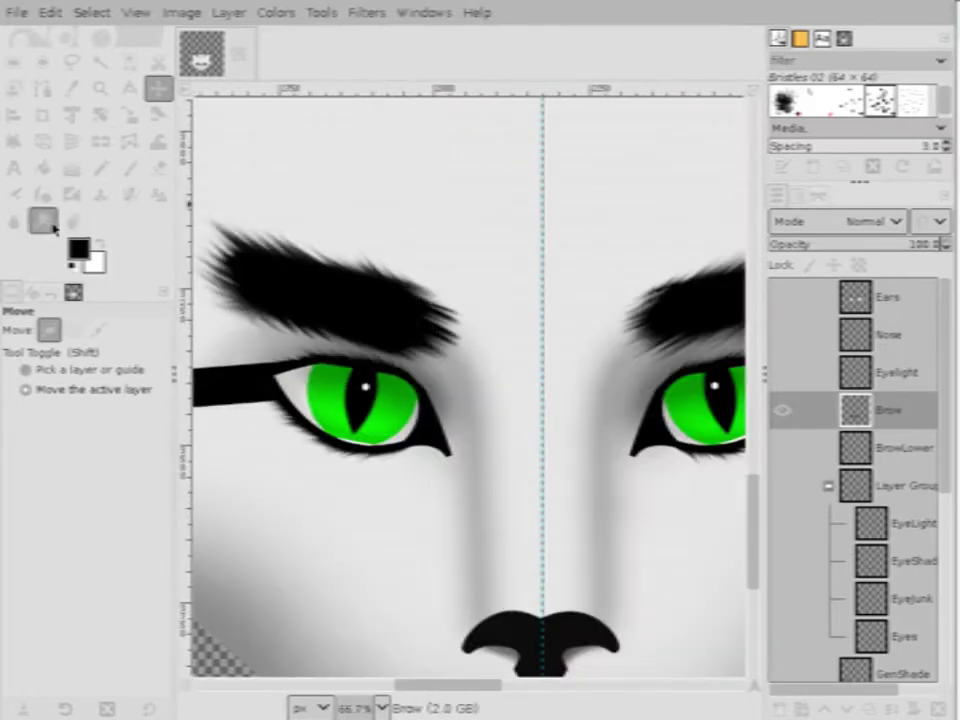
left_click(44, 221)
mouse_move(290, 250)
left_mouse_down()
mouse_move(294, 328)
mouse_move(259, 360)
mouse_move(307, 269)
mouse_move(307, 315)
mouse_move(420, 386)
mouse_move(459, 392)
mouse_move(296, 274)
mouse_move(324, 294)
left_mouse_up()
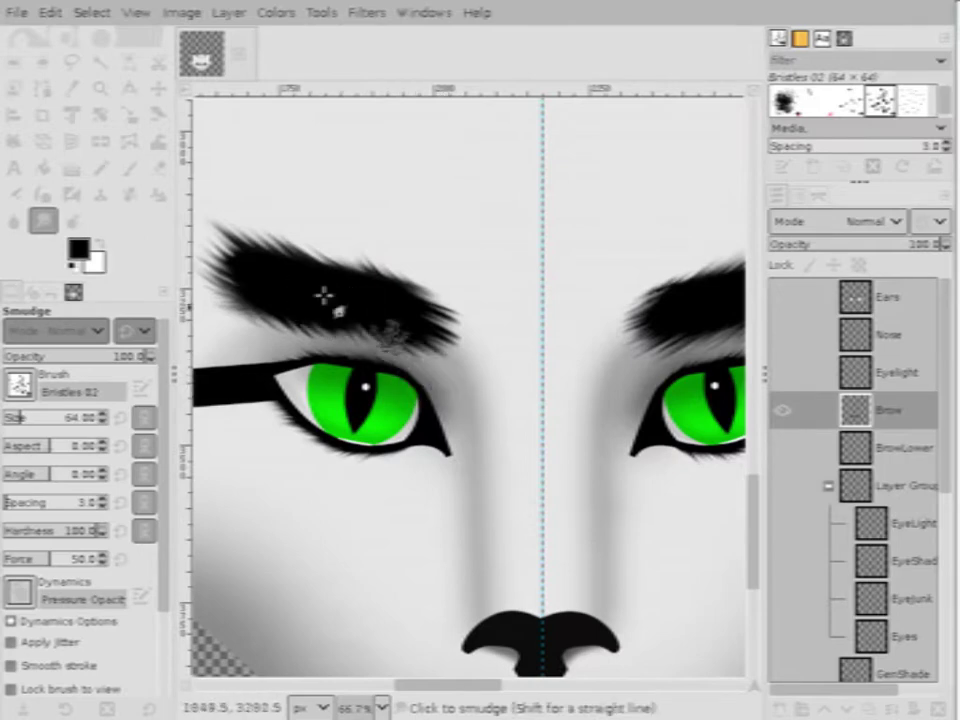
Undo the recent smudge smear on the left brow and zoom out
key("ctrl+z")
key("ctrl+z")
key("ctrl+z")
key("ctrl+z")
key("ctrl+z")
key("ctrl+z")
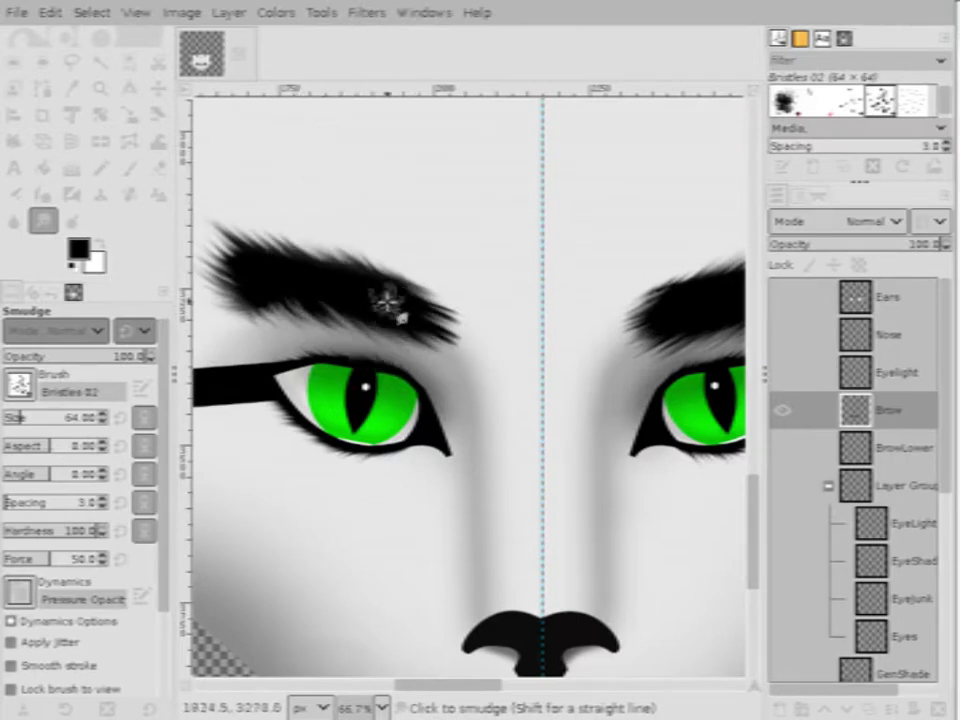
scroll(317, 261, "down", 1)
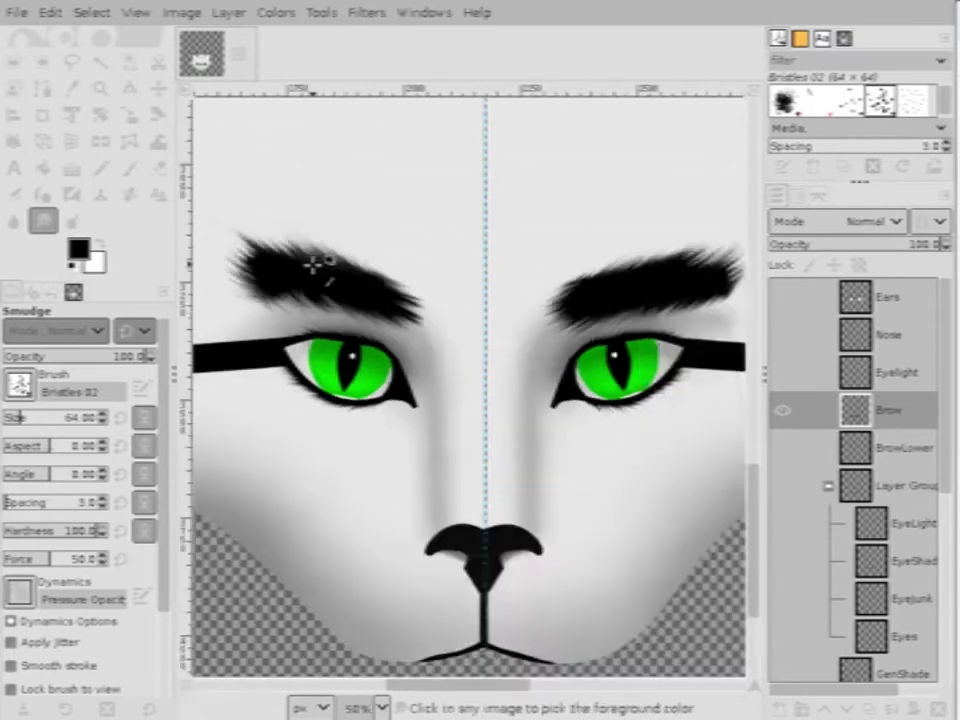
scroll(355, 275, "up", 1)
scroll(400, 268, "down", 3)
scroll(380, 258, "up", 4)
scroll(425, 272, "down", 4)
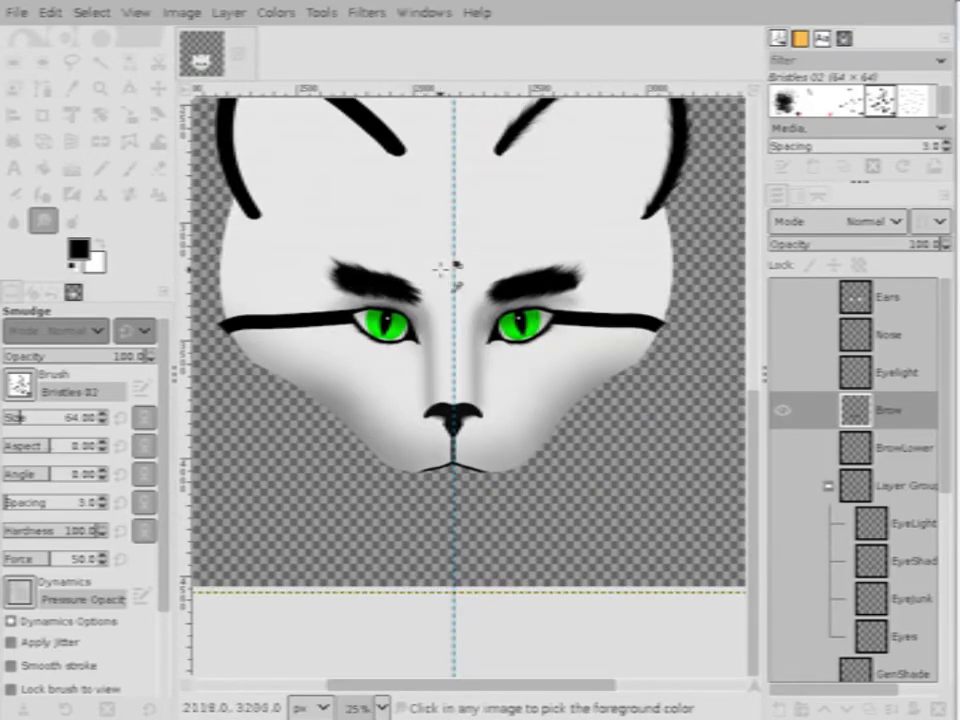
Undo three more eyebrow smudge strokes, restoring the left brow's solid rounded end
key("ctrl+z")
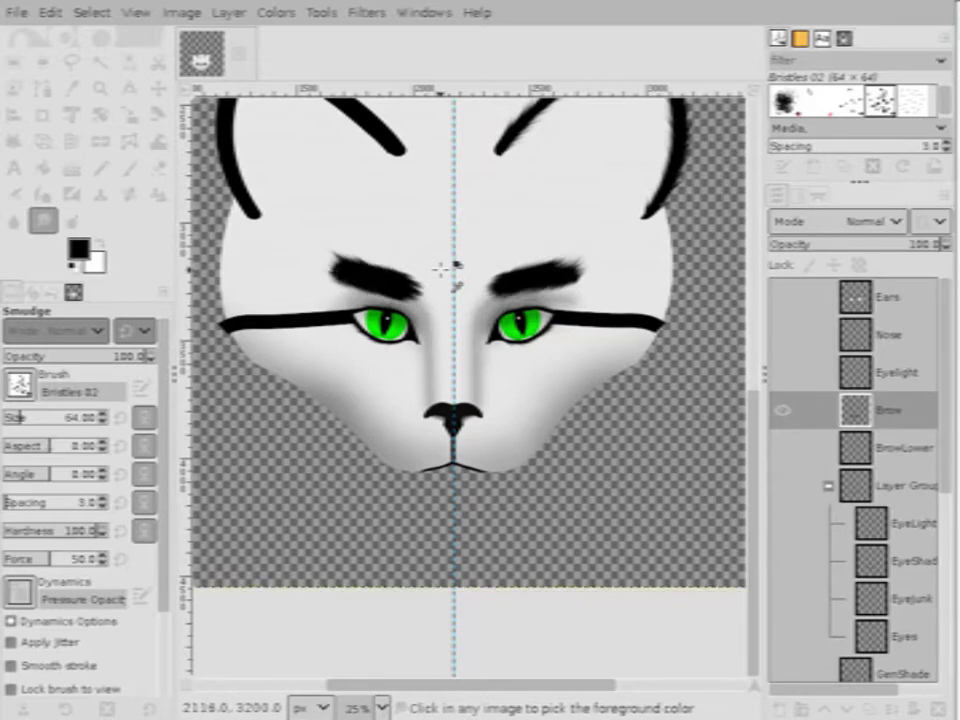
key("ctrl+z")
key("ctrl+z")
key("ctrl+z")
key("ctrl+z")
key("ctrl+z")
key("ctrl+z")
key("ctrl+z")
key("ctrl+z")
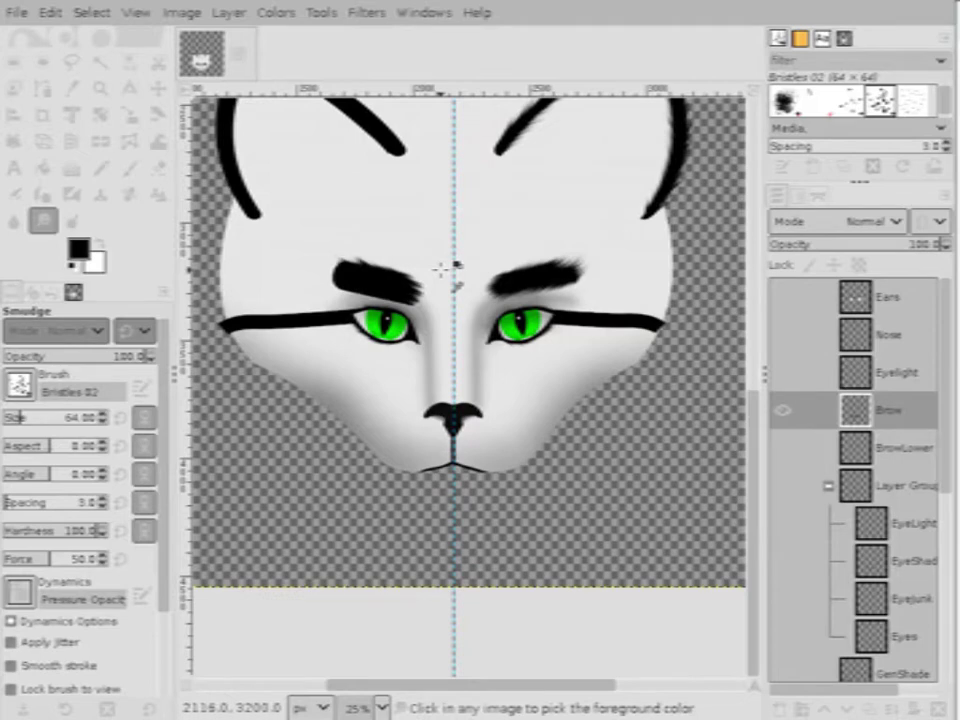
key("ctrl+z")
key("ctrl+z")
key("ctrl+z")
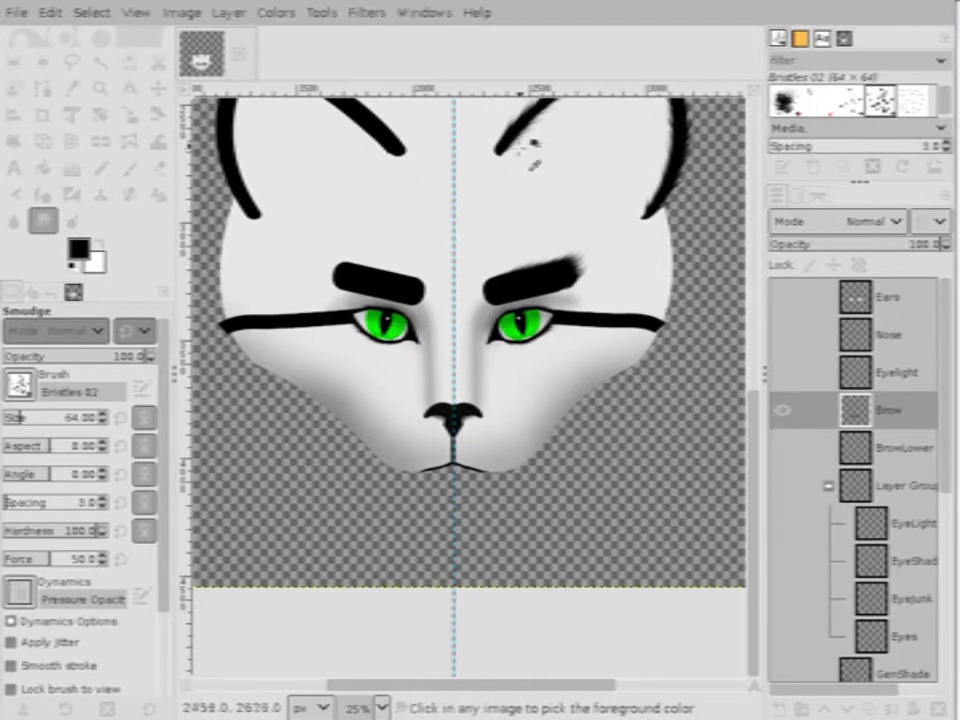
Briefly pick Rectangle Select, then return to the Smudge tool
scroll(529, 146, "down", 4)
scroll(471, 332, "up", 7)
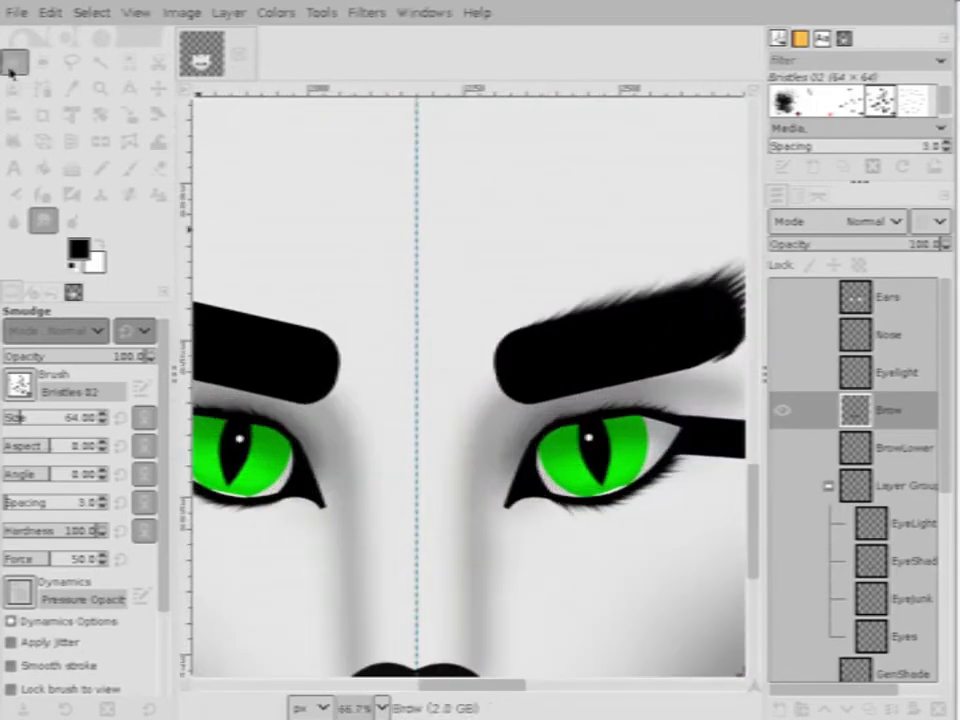
left_click(13, 63)
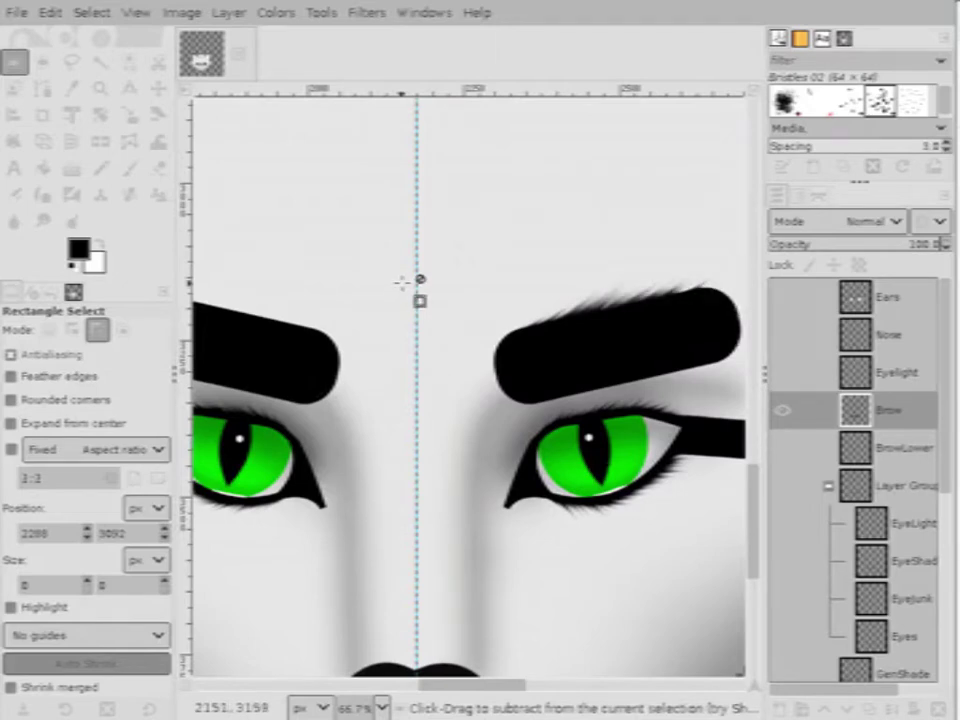
scroll(407, 283, "down", 3)
scroll(518, 292, "up", 4)
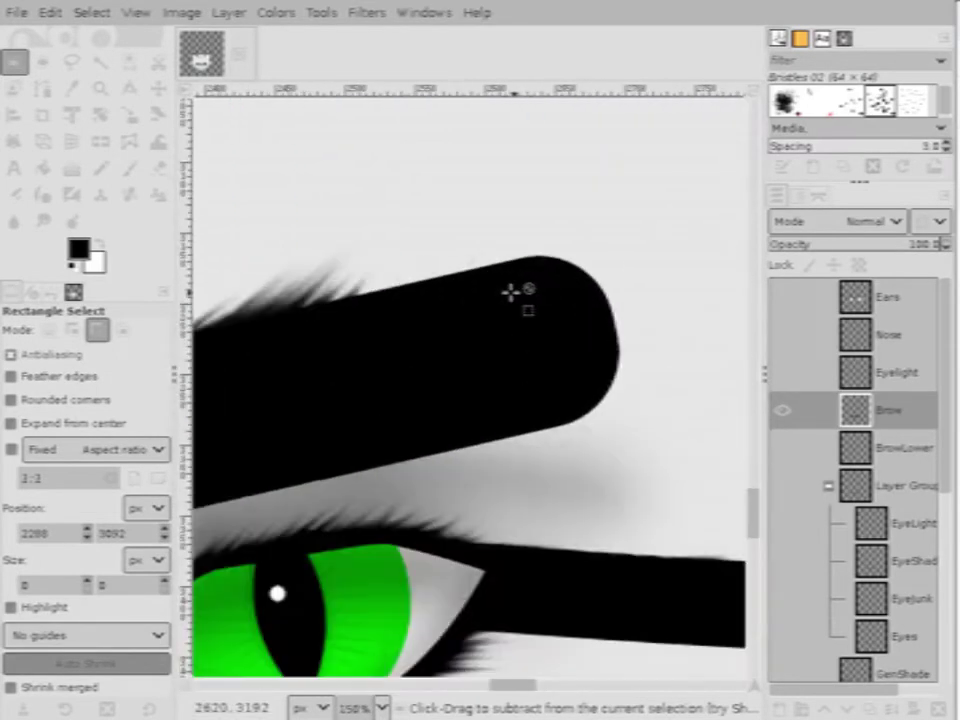
scroll(508, 289, "down", 2)
scroll(514, 285, "up", 2)
scroll(465, 289, "up", 1)
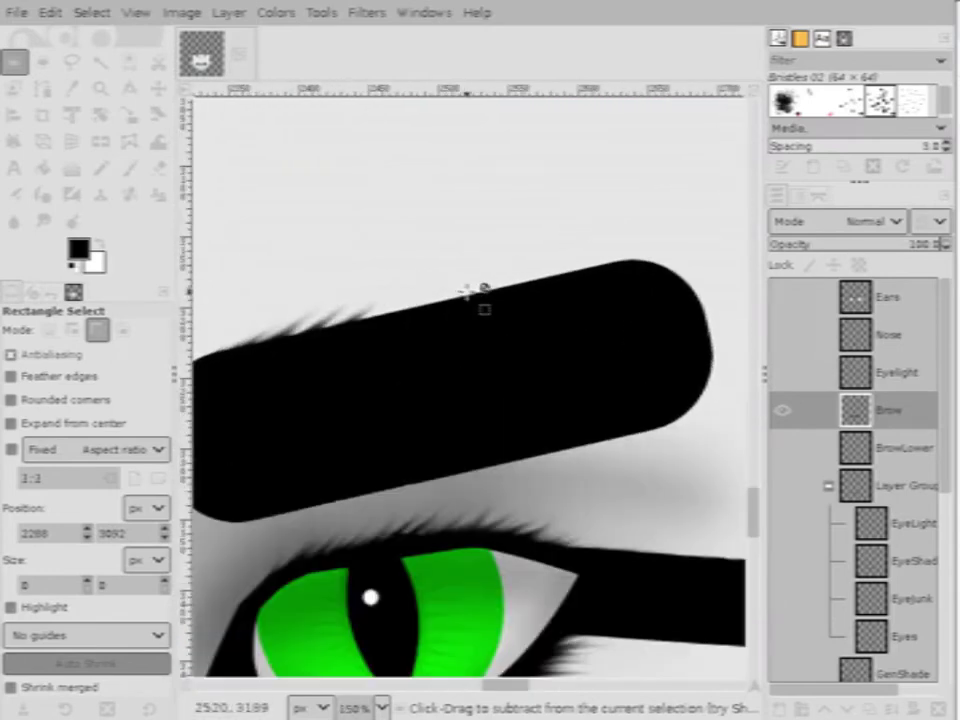
scroll(469, 287, "down", 2)
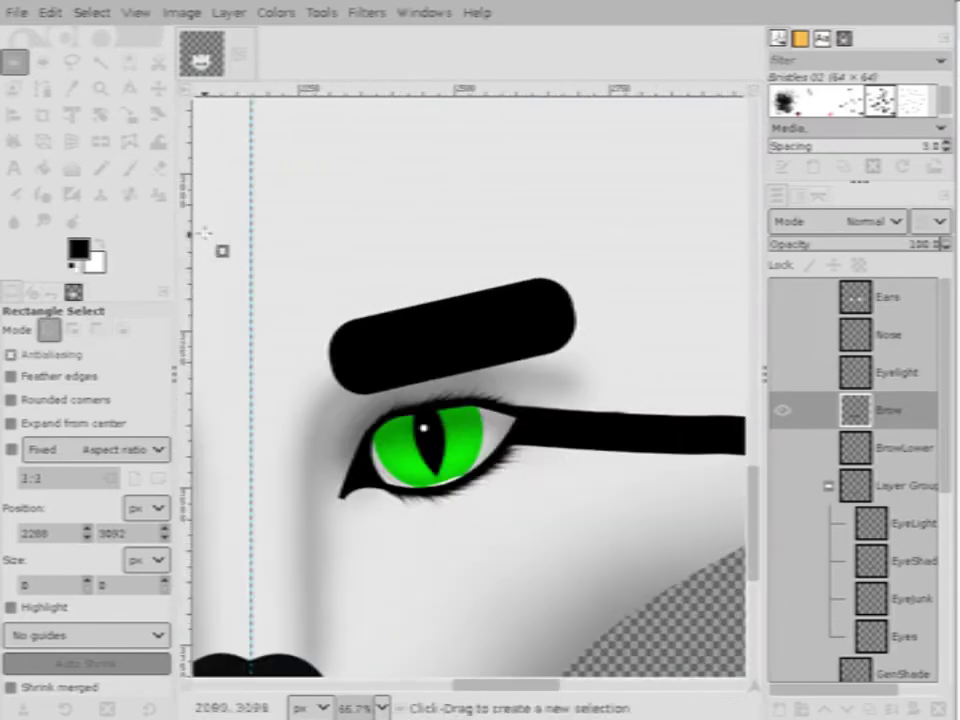
left_click(43, 219)
scroll(460, 315, "up", 3)
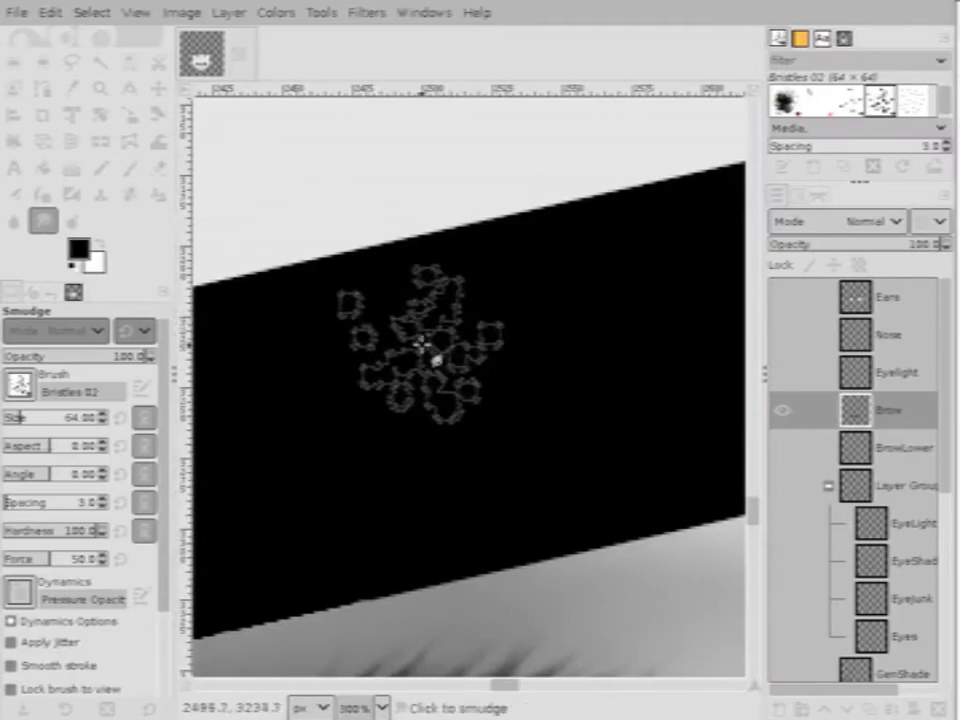
scroll(428, 343, "down", 1)
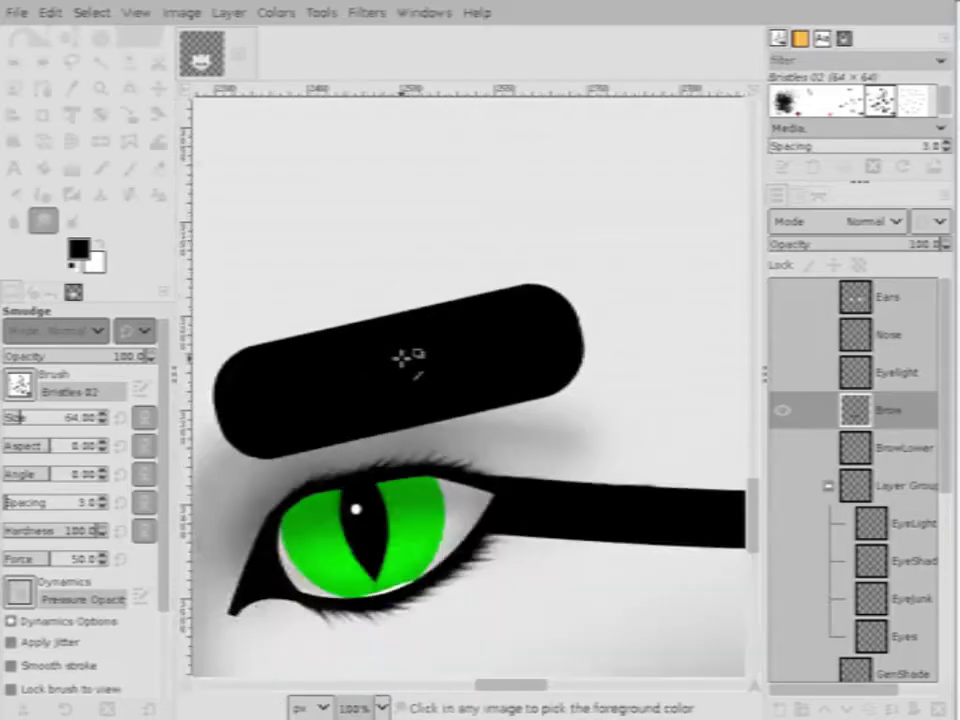
scroll(476, 343, "up", 2)
Fan bristly fur streaks out of the right brow's right end and top edge
left_click_drag(440, 352, 472, 333)
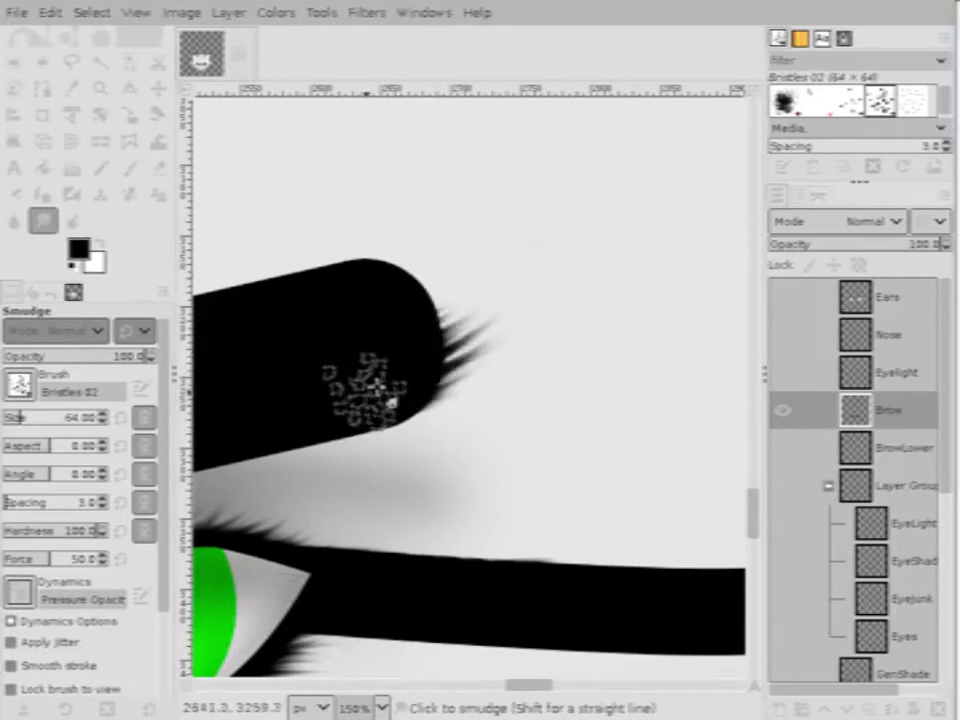
left_click_drag(370, 385, 455, 320)
mouse_move(358, 360)
left_mouse_down()
mouse_move(450, 300)
mouse_move(440, 265)
left_mouse_up()
mouse_move(315, 348)
left_mouse_down()
mouse_move(403, 274)
mouse_move(536, 197)
left_mouse_up()
left_click_drag(370, 300, 525, 167)
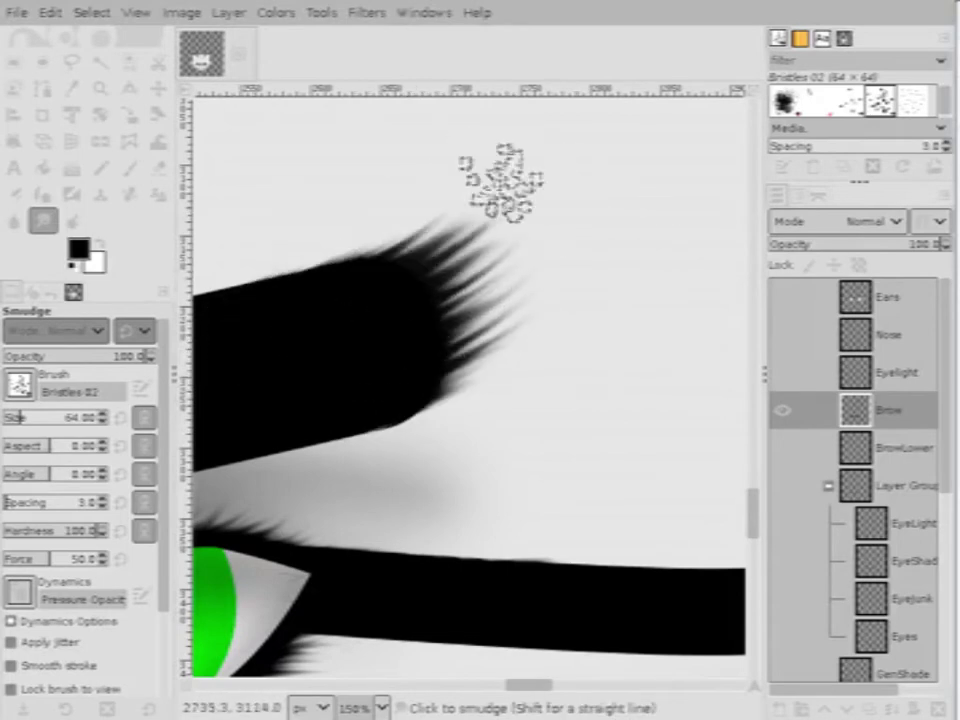
scroll(368, 253, "down", 4)
scroll(460, 315, "up", 3)
Pull fine hairs from the brow's left and top-left edges and smudge its left end outward
mouse_move(447, 330)
left_mouse_down()
mouse_move(430, 291)
mouse_move(531, 266)
left_mouse_up()
mouse_move(593, 215)
left_mouse_down()
mouse_move(600, 253)
mouse_move(561, 236)
left_mouse_up()
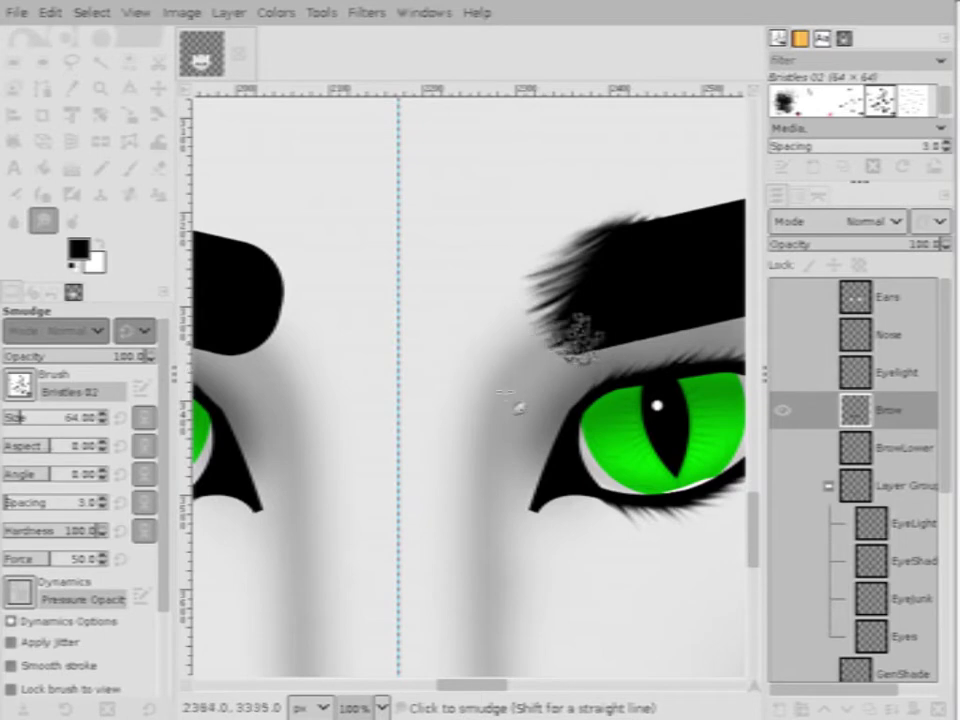
scroll(418, 364, "down", 1)
scroll(372, 400, "up", 2)
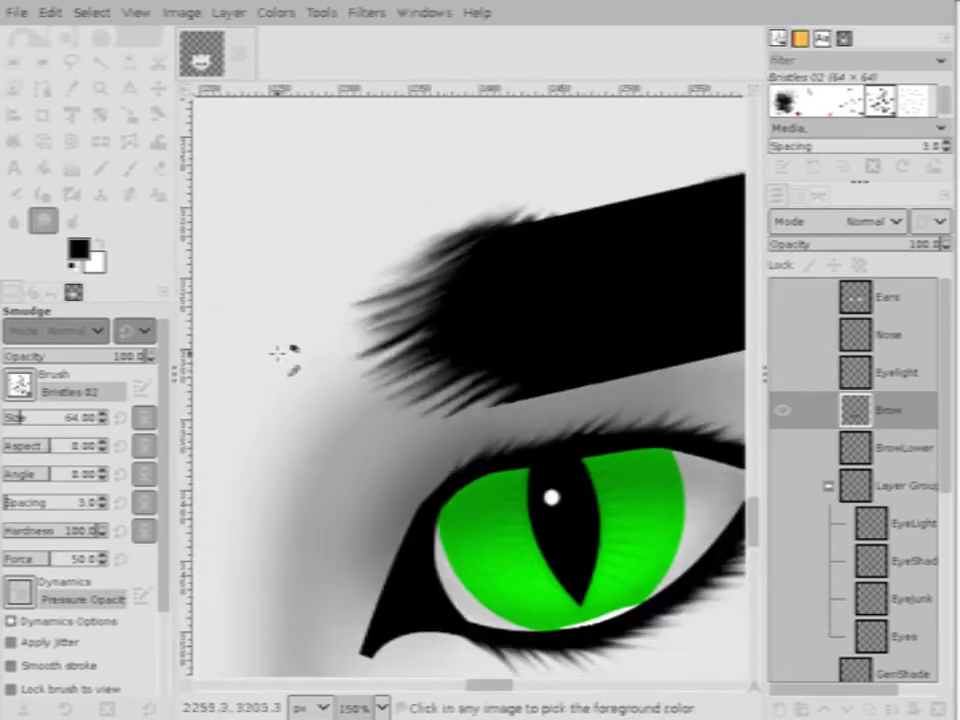
scroll(300, 370, "down", 2)
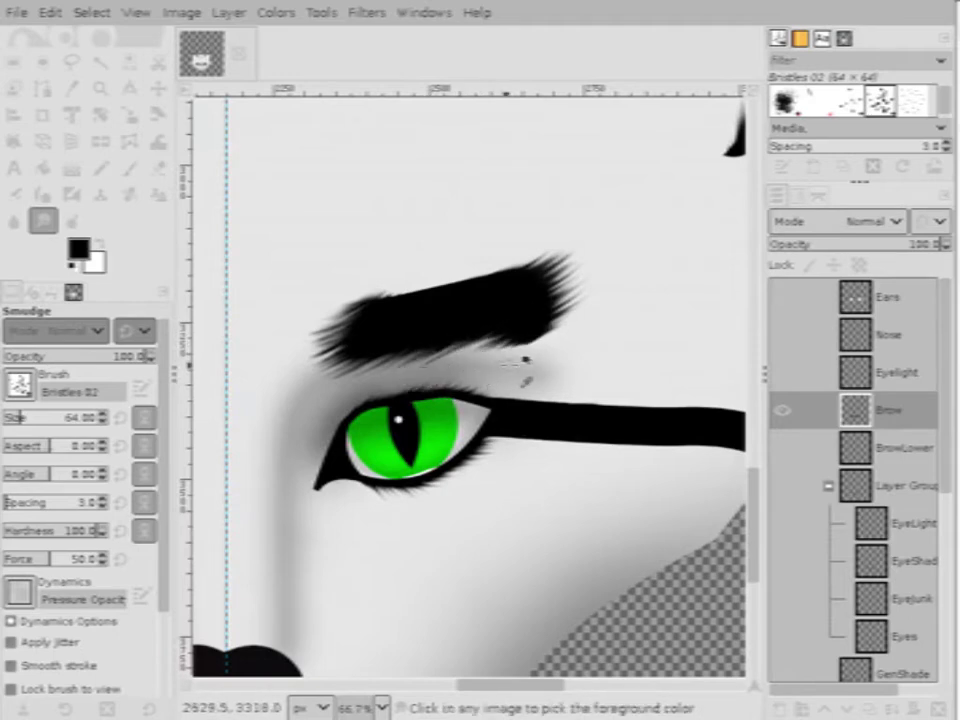
scroll(515, 375, "up", 2)
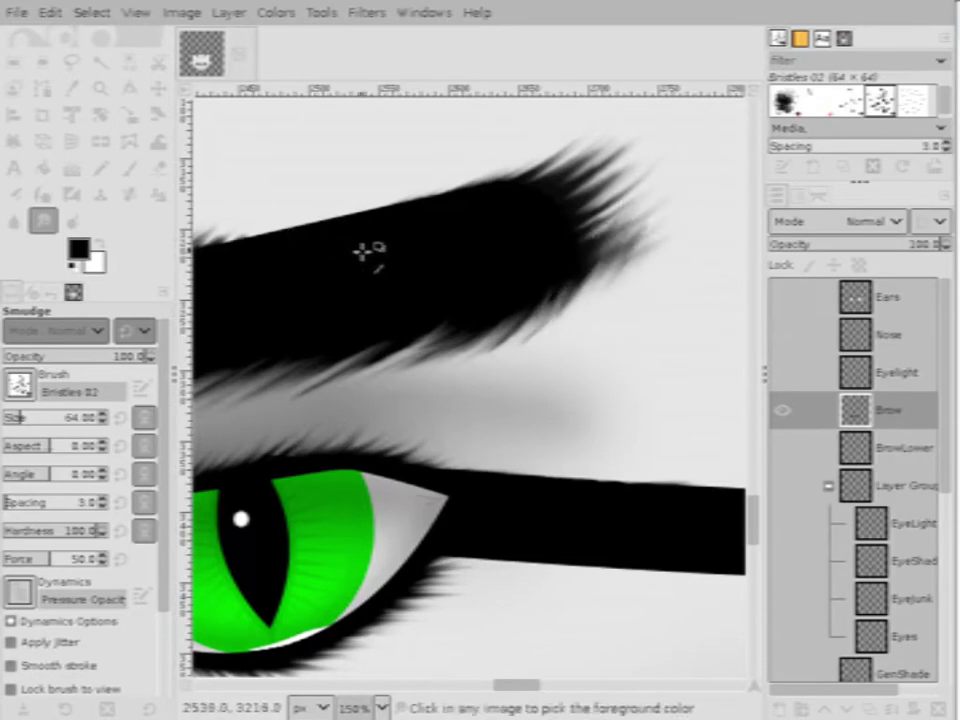
scroll(450, 339, "up", 2)
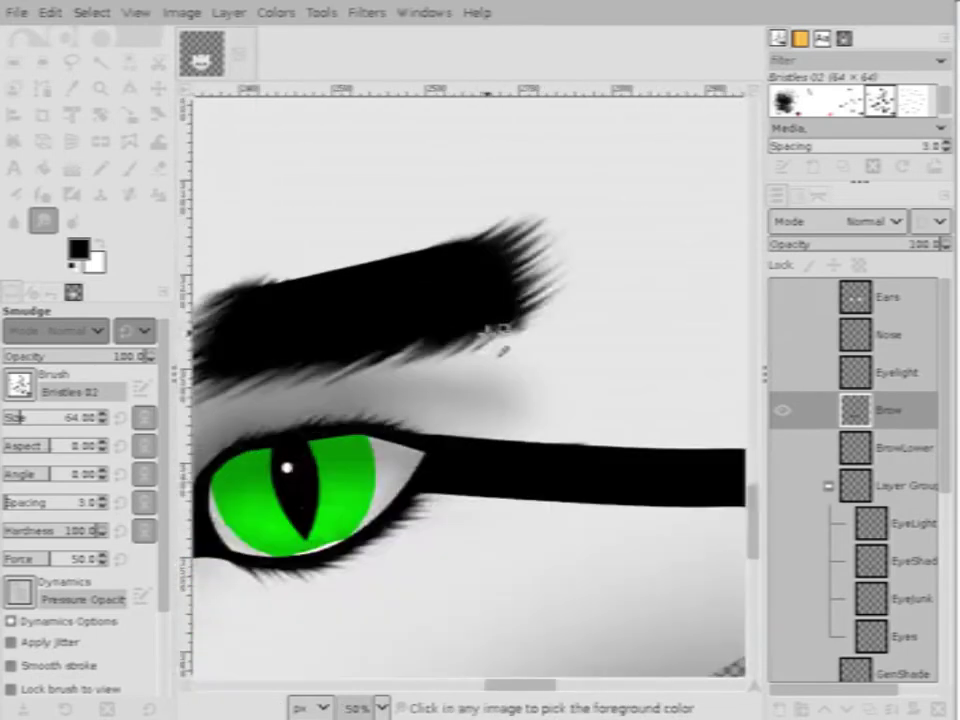
scroll(445, 328, "down", 3)
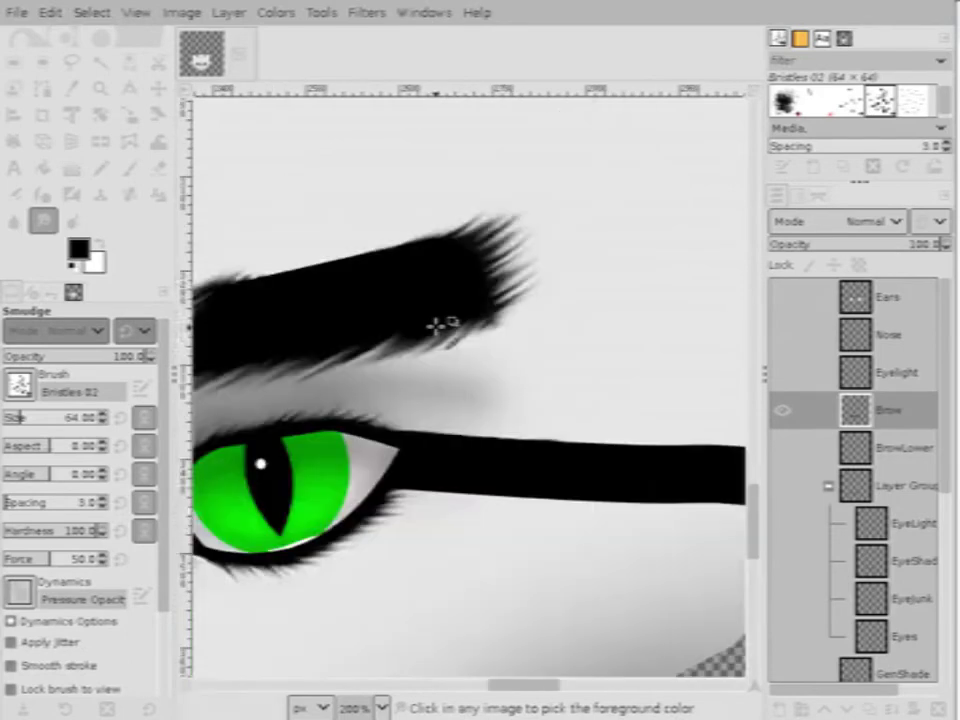
scroll(480, 330, "up", 4)
scroll(481, 330, "down", 3)
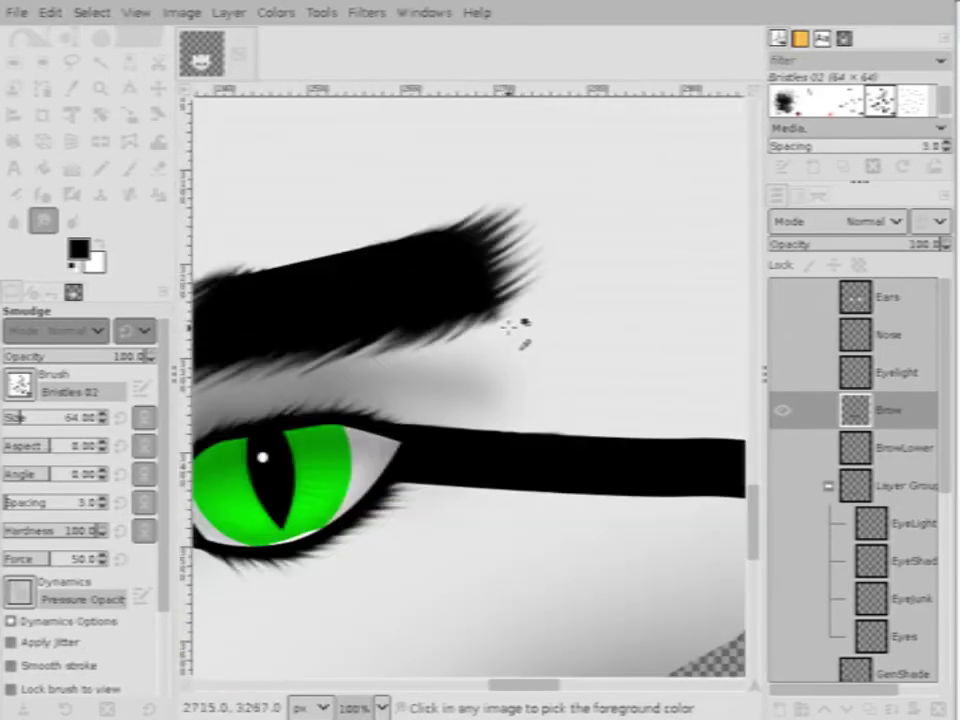
scroll(511, 322, "up", 1)
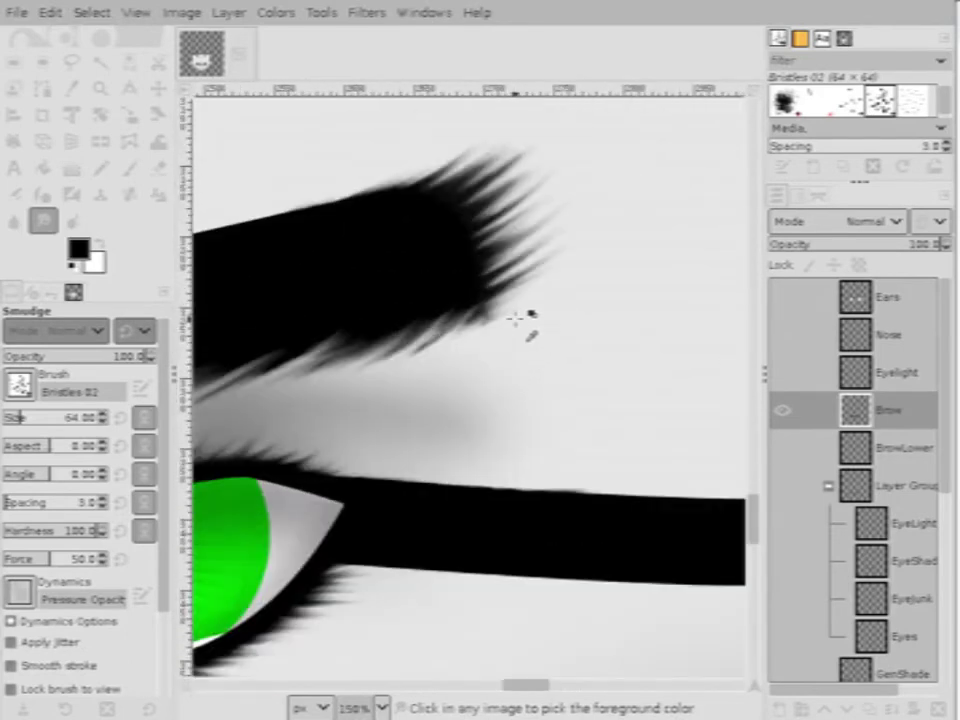
scroll(513, 318, "down", 3)
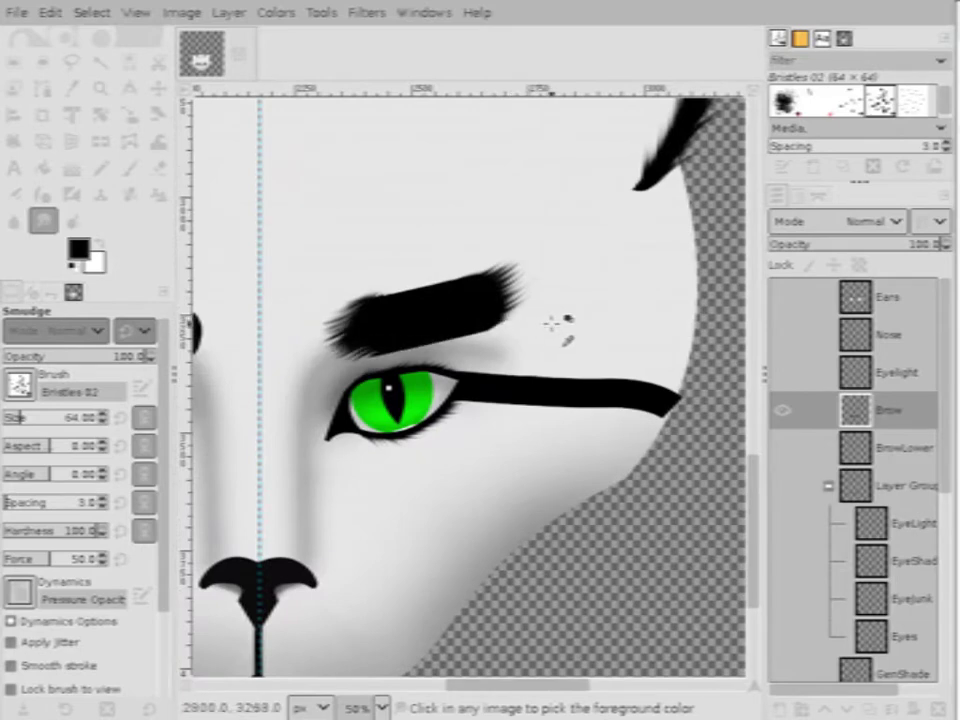
mouse_move(365, 318)
left_mouse_down()
mouse_move(345, 320)
mouse_move(342, 298)
mouse_move(330, 330)
mouse_move(360, 295)
mouse_move(470, 282)
left_mouse_up()
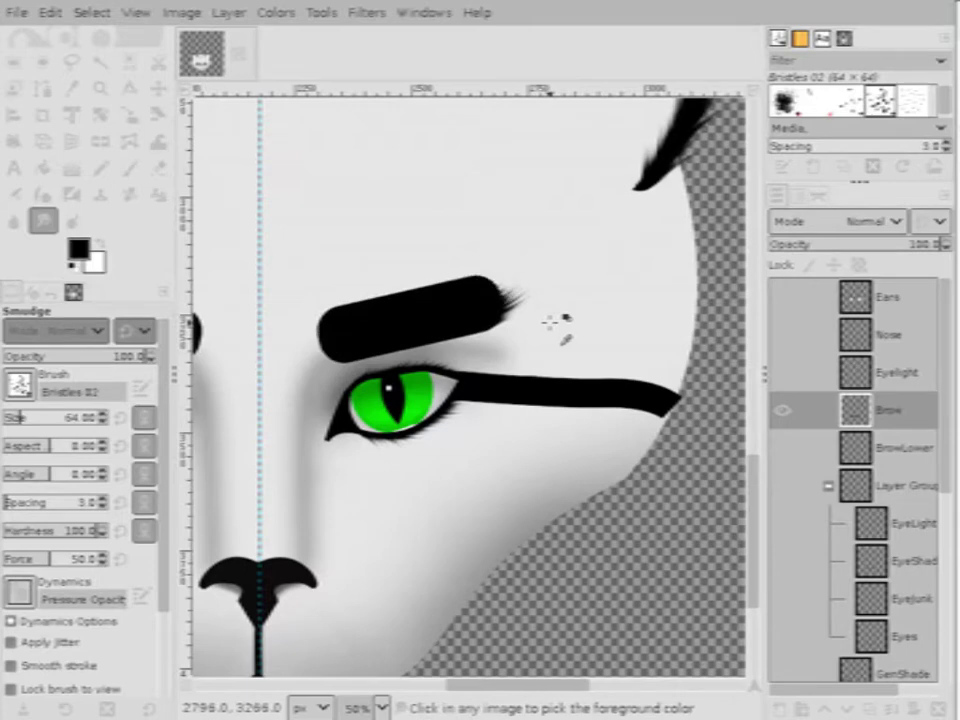
scroll(506, 274, "up", 4)
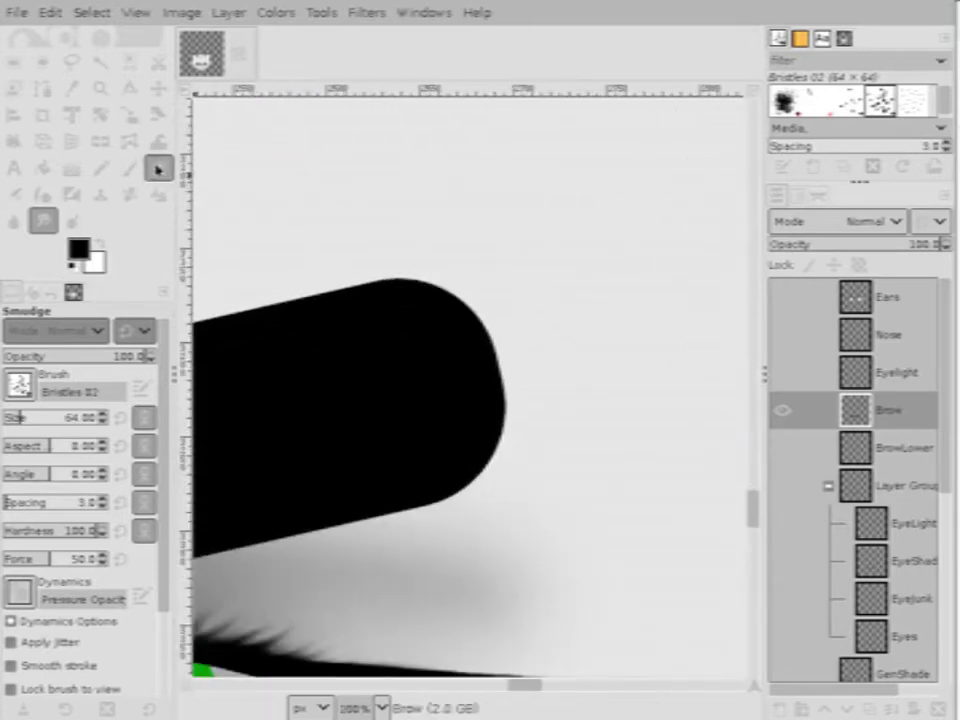
left_click(158, 170)
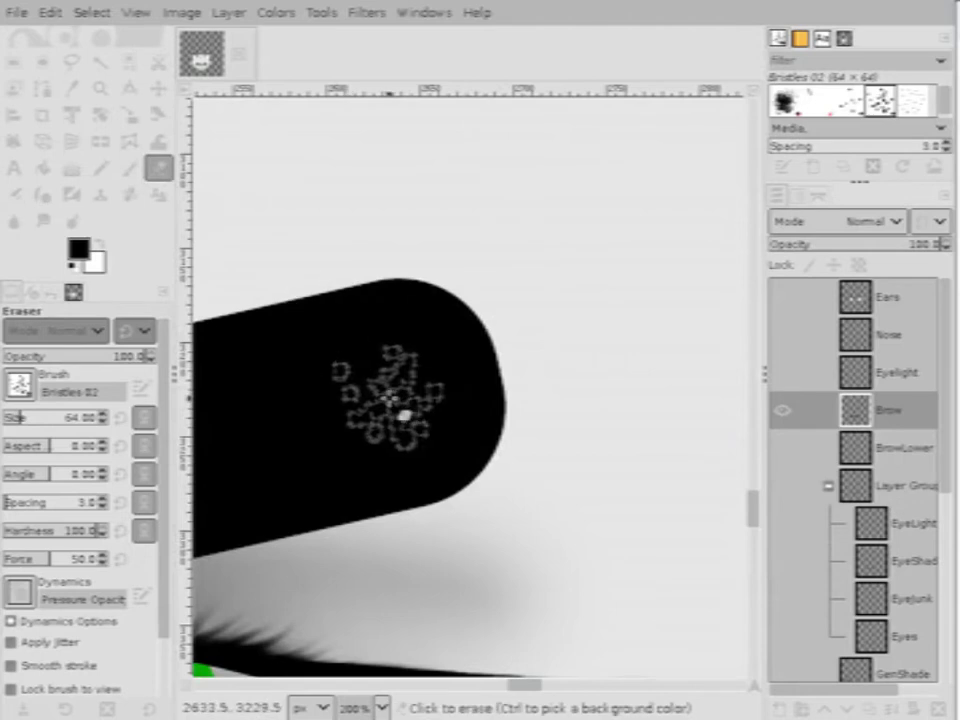
mouse_move(490, 520)
left_mouse_down()
mouse_move(544, 467)
mouse_move(568, 420)
left_mouse_up()
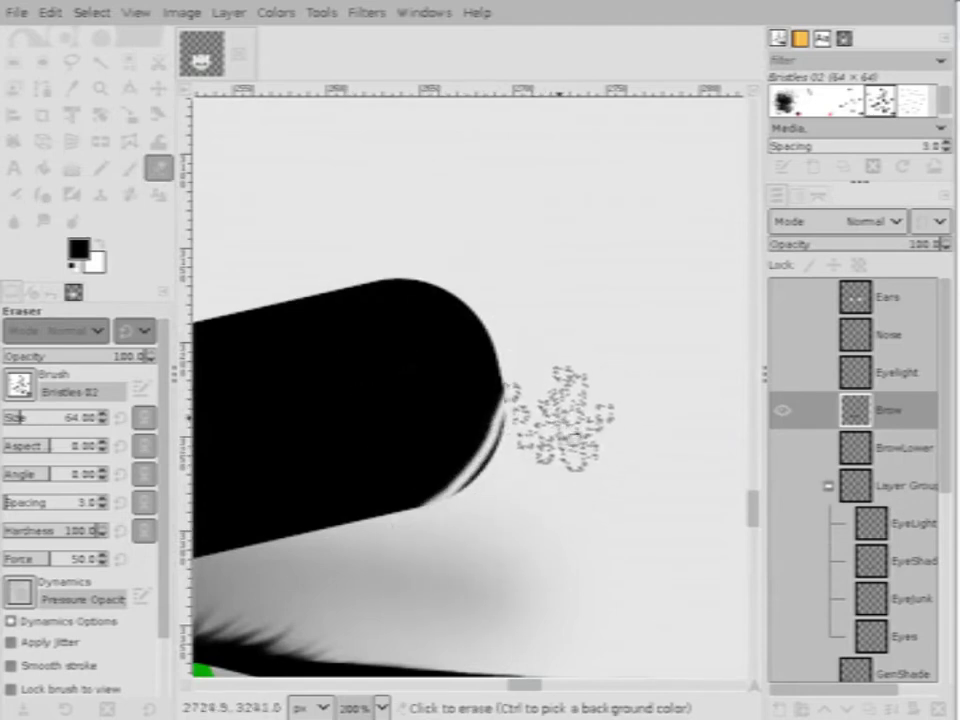
key("ctrl+z")
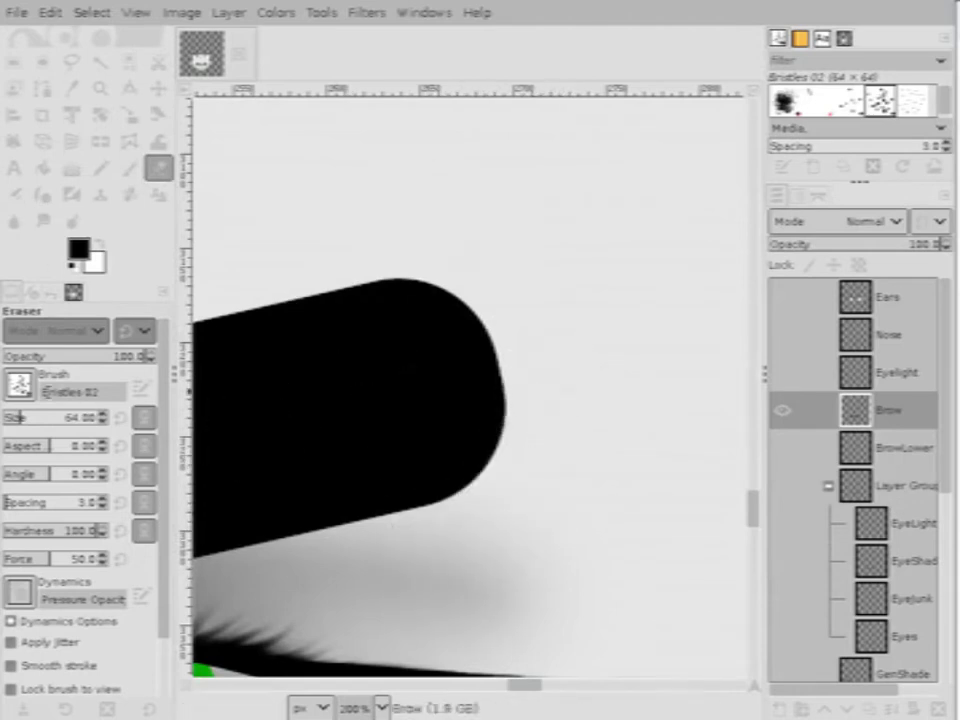
left_click(19, 385)
left_click(72, 416)
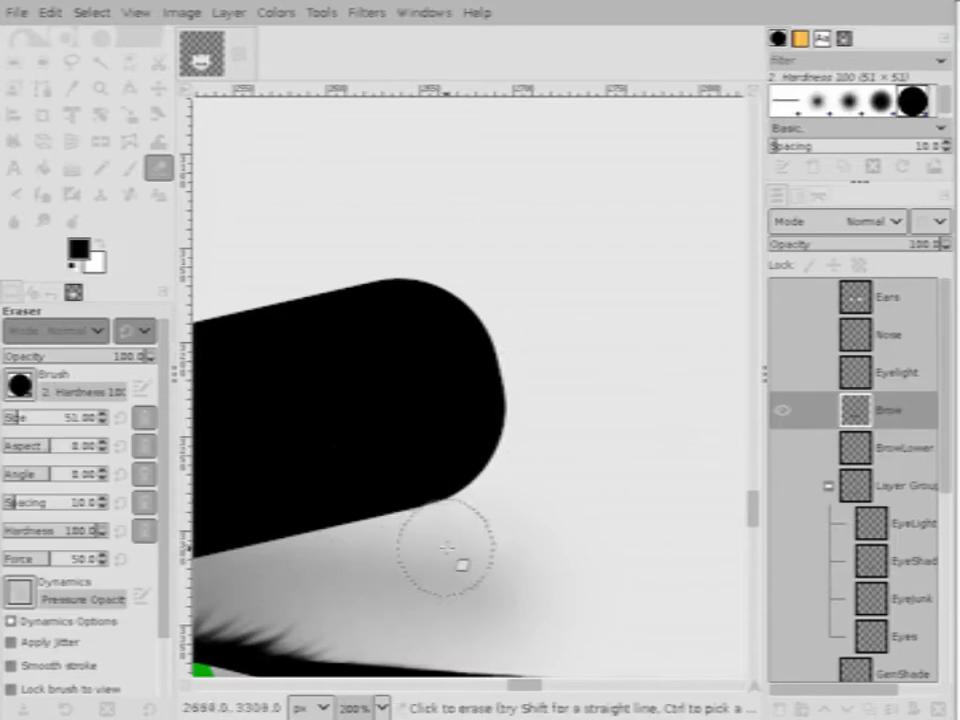
mouse_move(446, 548)
left_mouse_down()
mouse_move(496, 505)
mouse_move(532, 442)
mouse_move(540, 354)
mouse_move(520, 305)
mouse_move(465, 264)
mouse_move(422, 253)
mouse_move(238, 255)
left_mouse_up()
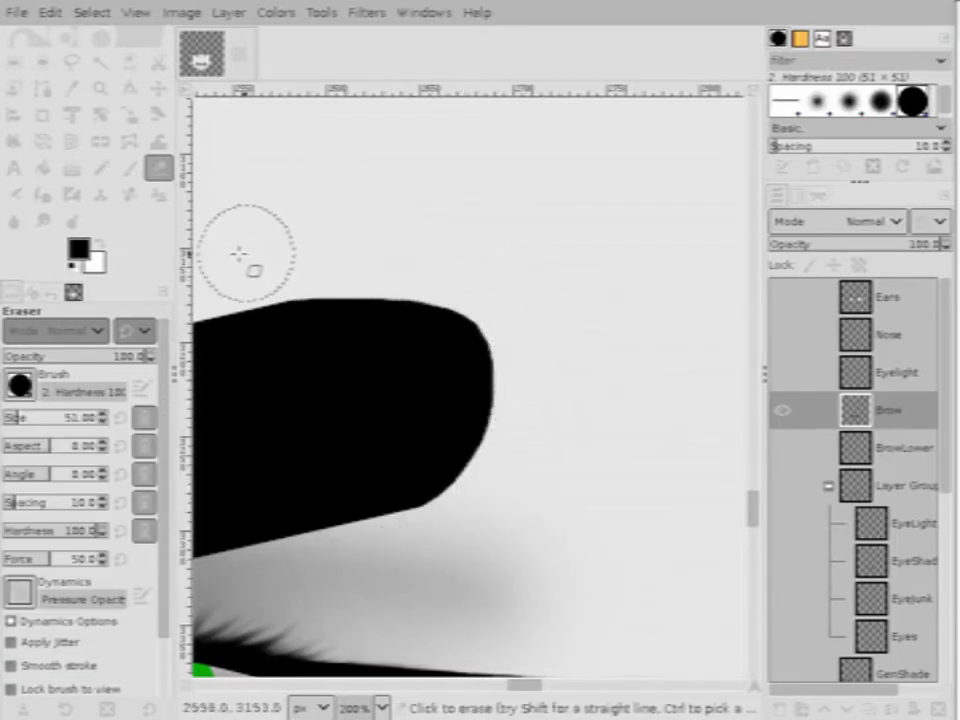
key("ctrl+z")
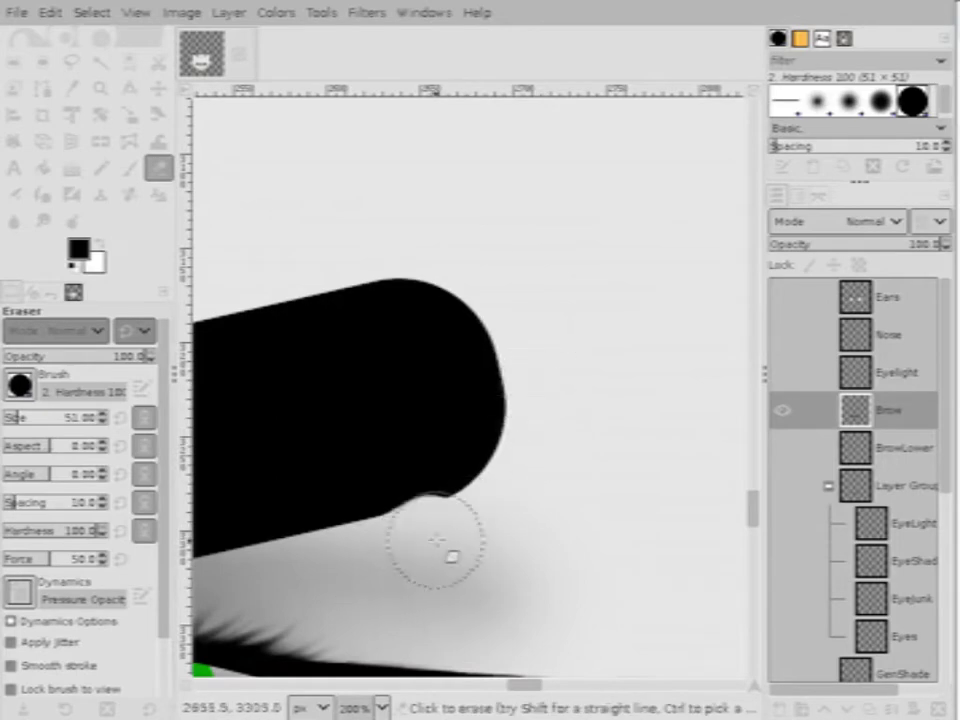
mouse_move(437, 540)
left_mouse_down()
mouse_move(508, 453)
mouse_move(515, 399)
mouse_move(490, 333)
mouse_move(422, 288)
mouse_move(318, 261)
mouse_move(202, 265)
mouse_move(171, 266)
left_mouse_up()
scroll(560, 355, "down", 5)
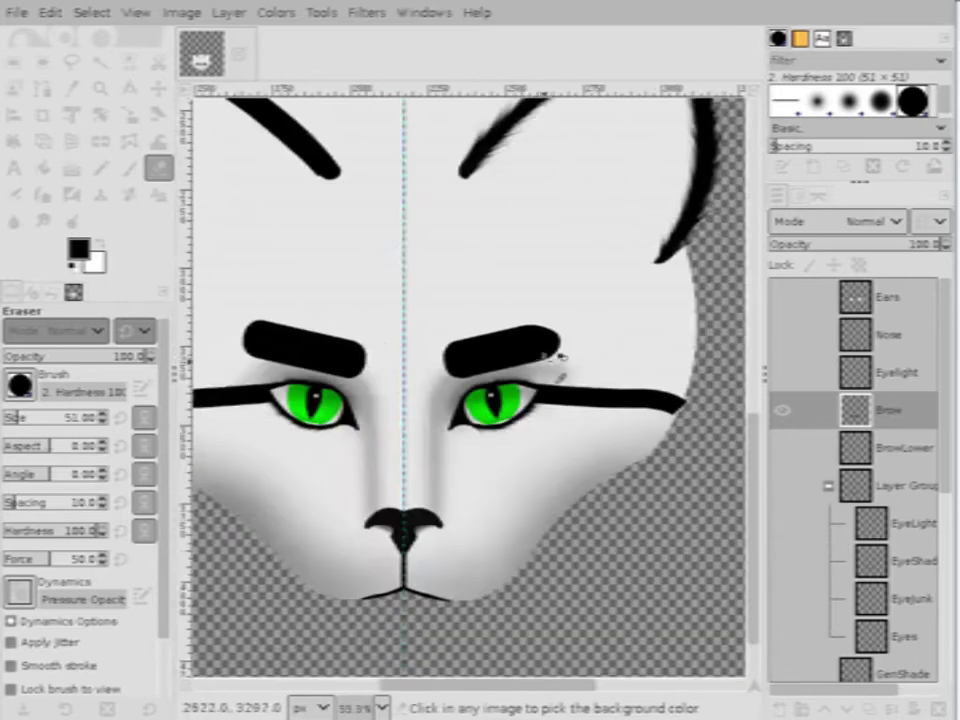
scroll(560, 355, "up", 5)
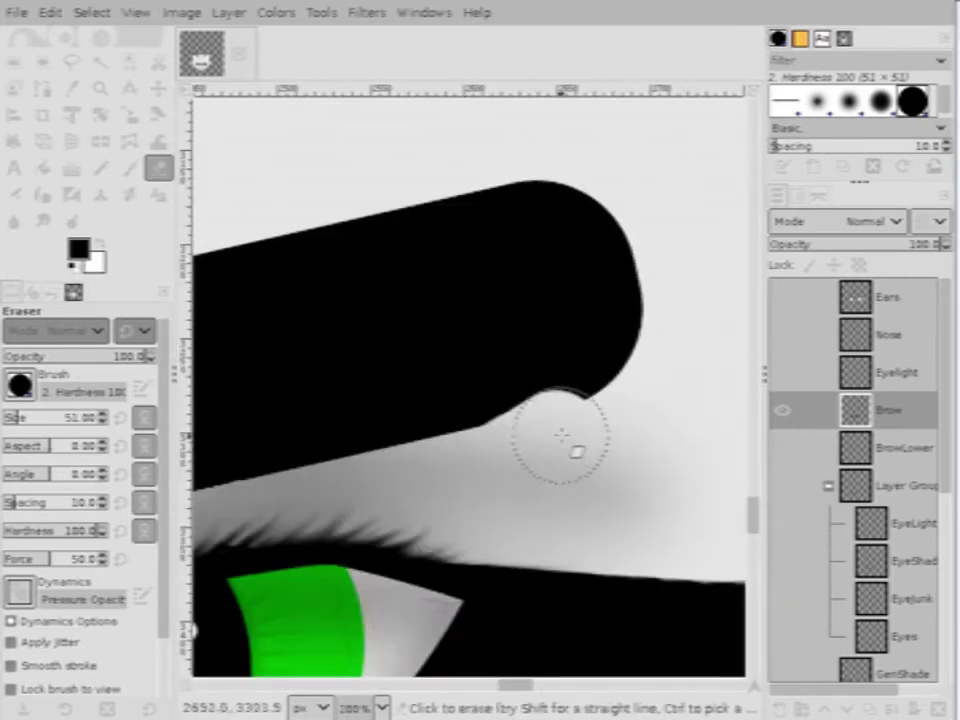
mouse_move(561, 434)
left_mouse_down()
mouse_move(616, 371)
mouse_move(628, 337)
mouse_move(619, 270)
mouse_move(558, 240)
left_mouse_up()
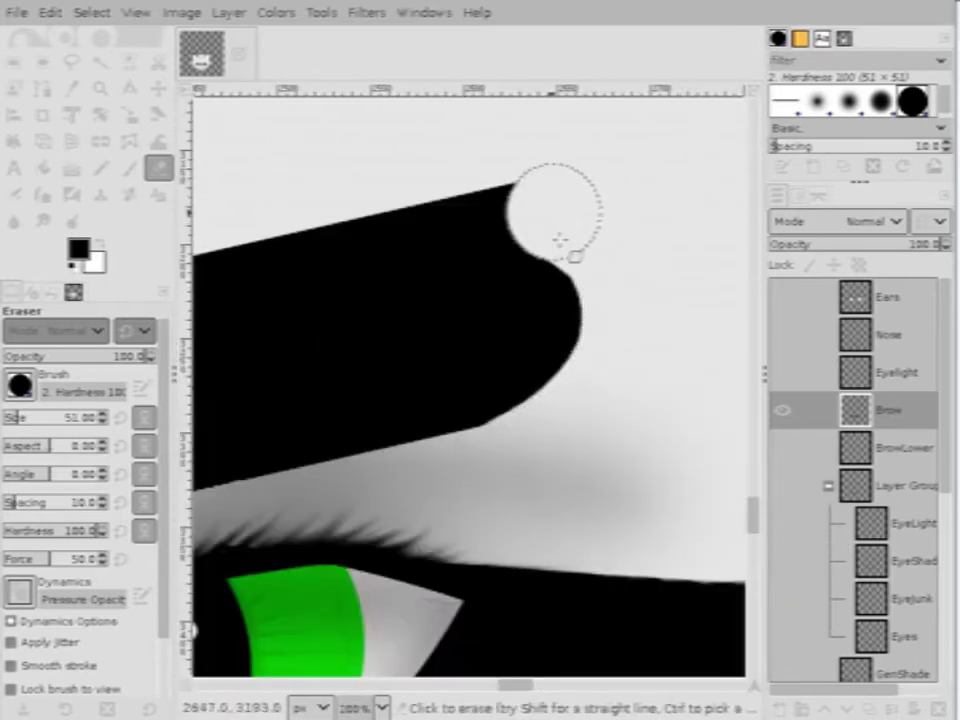
key("ctrl+z")
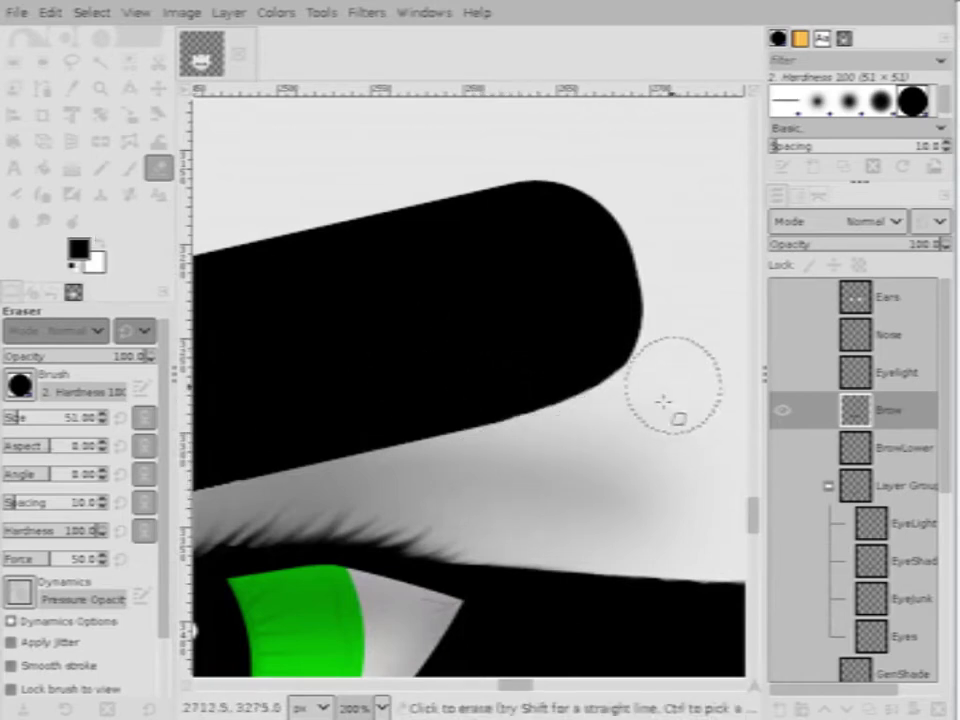
left_click_drag(523, 476, 616, 386)
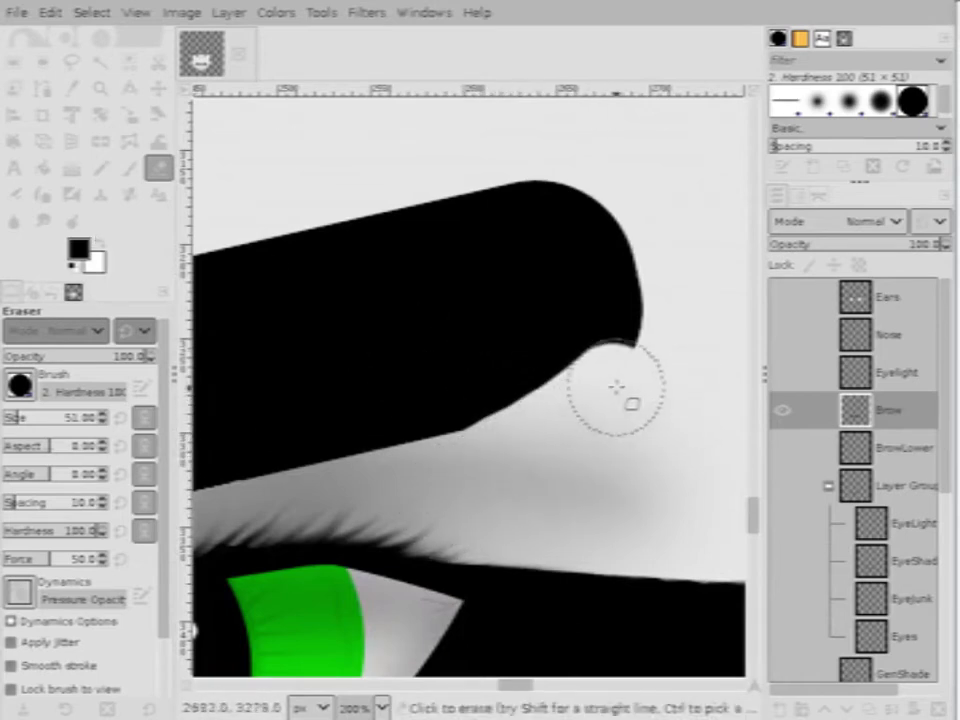
key("ctrl+z")
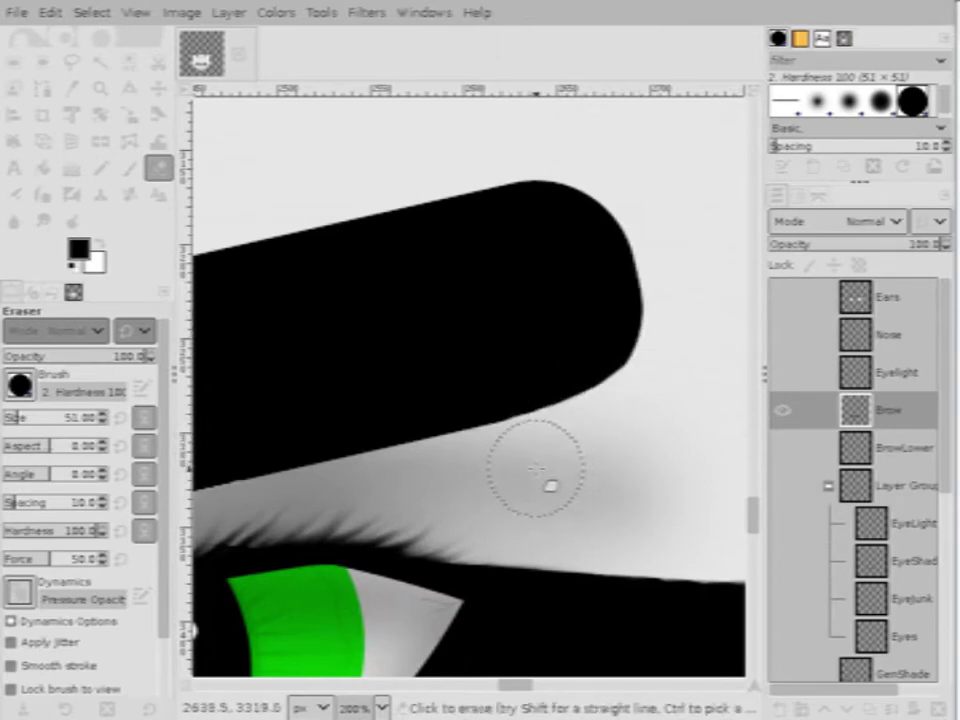
mouse_move(535, 467)
left_mouse_down()
mouse_move(589, 439)
mouse_move(636, 386)
mouse_move(647, 321)
left_mouse_up()
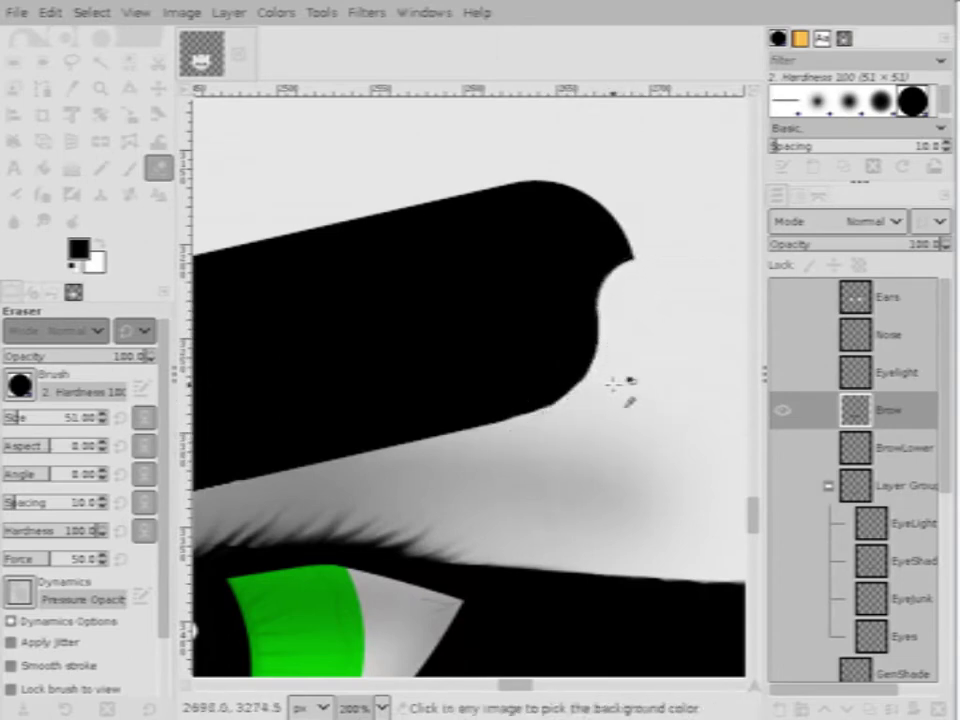
key("ctrl+z")
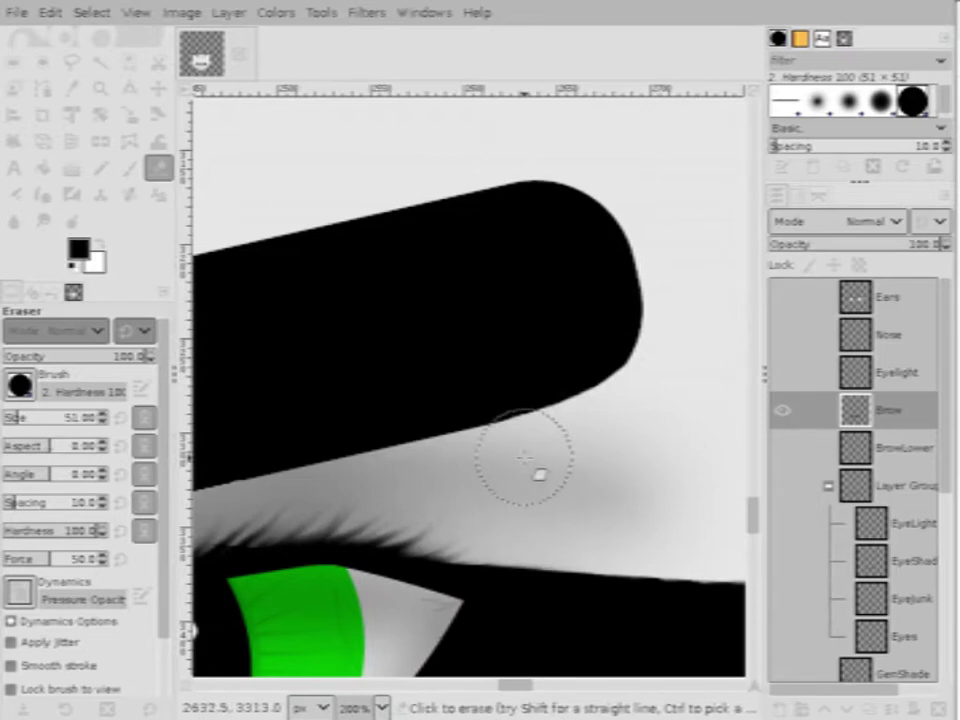
mouse_move(506, 489)
left_mouse_down()
mouse_move(556, 452)
mouse_move(632, 383)
mouse_move(653, 293)
mouse_move(631, 218)
mouse_move(609, 198)
mouse_move(580, 184)
mouse_move(451, 170)
left_mouse_up()
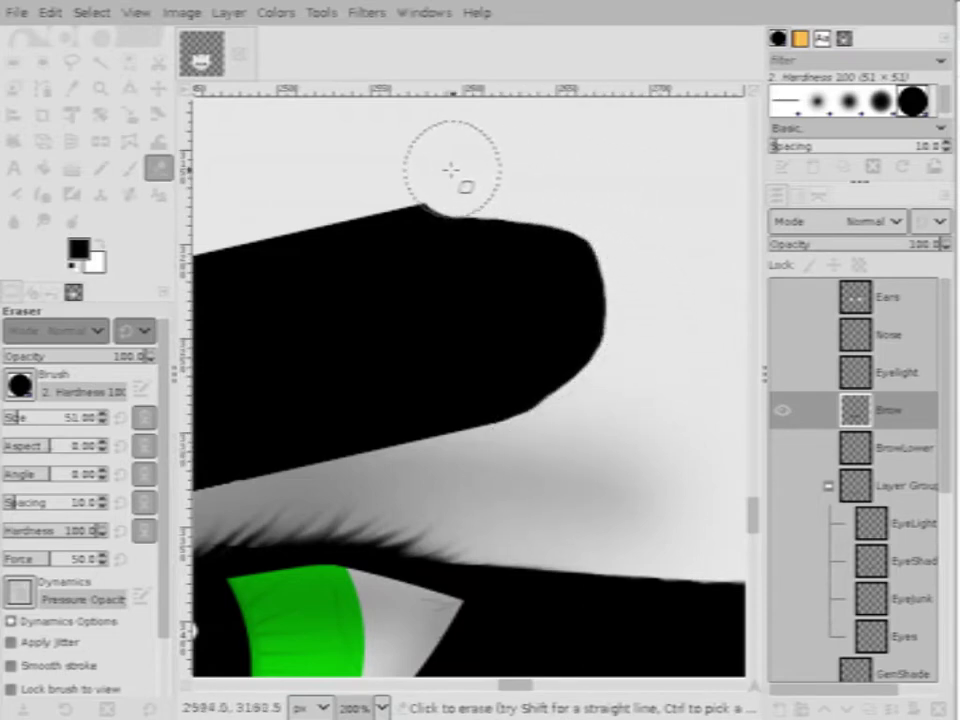
key("ctrl+z")
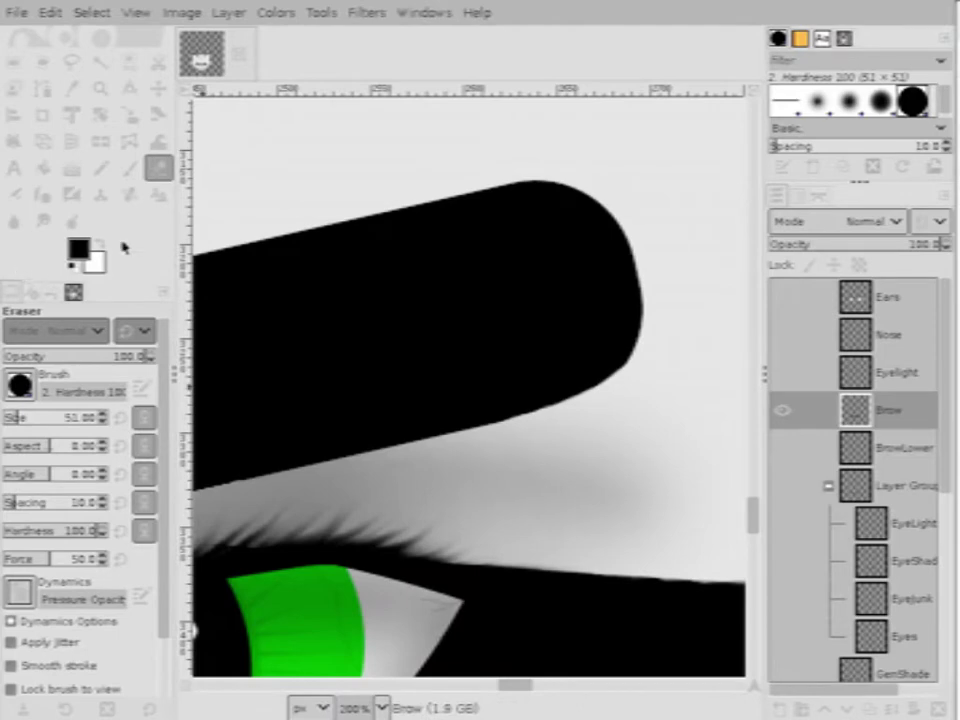
left_click(66, 63)
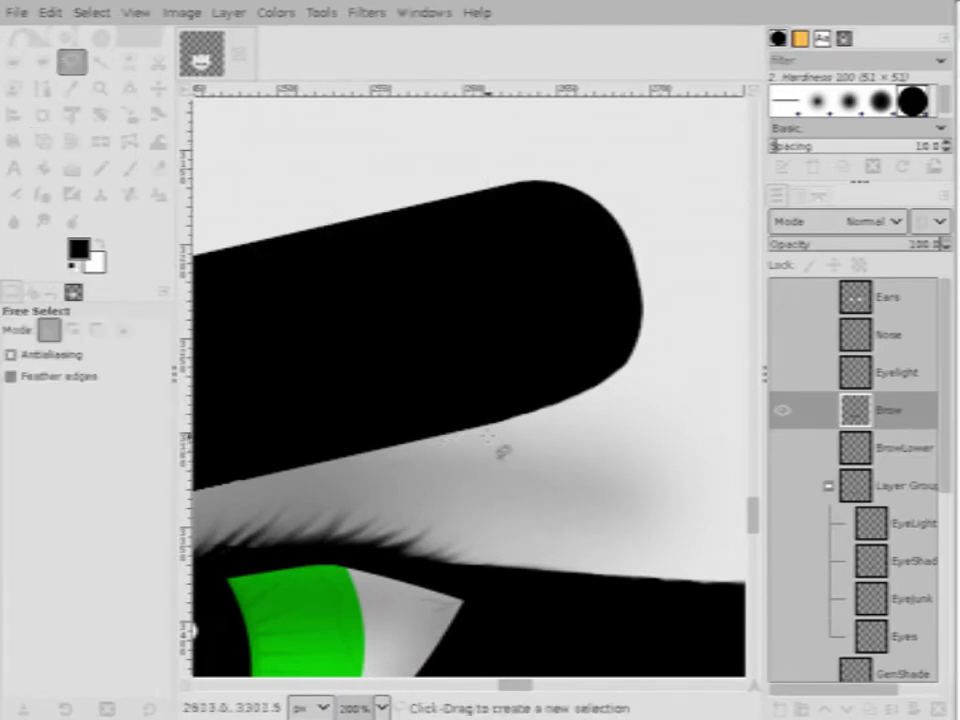
left_click(485, 431)
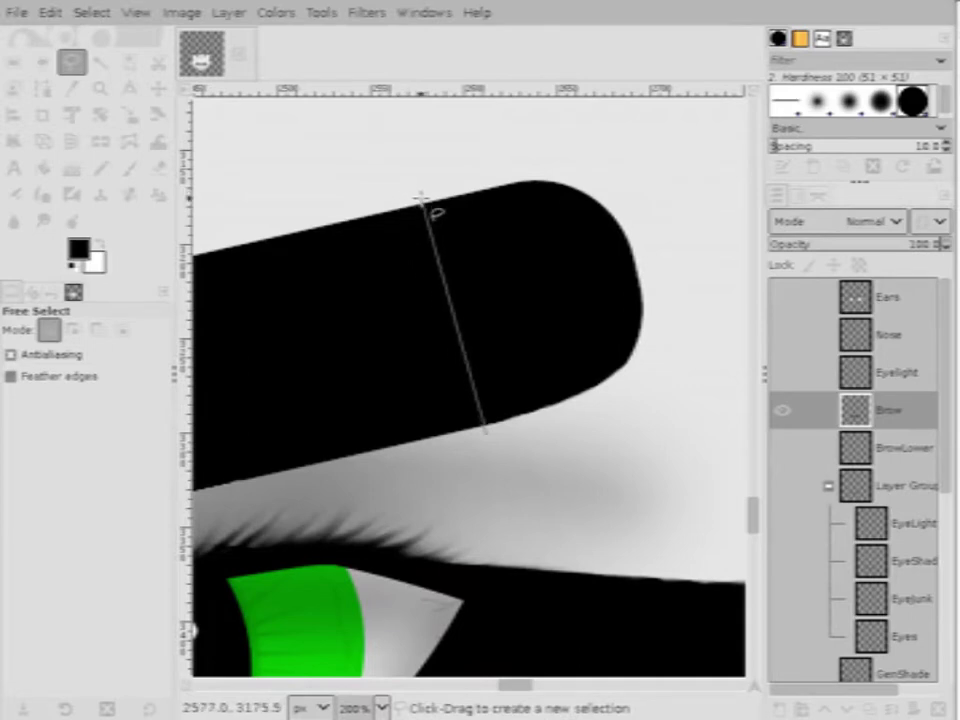
left_click(612, 283)
left_click(590, 218)
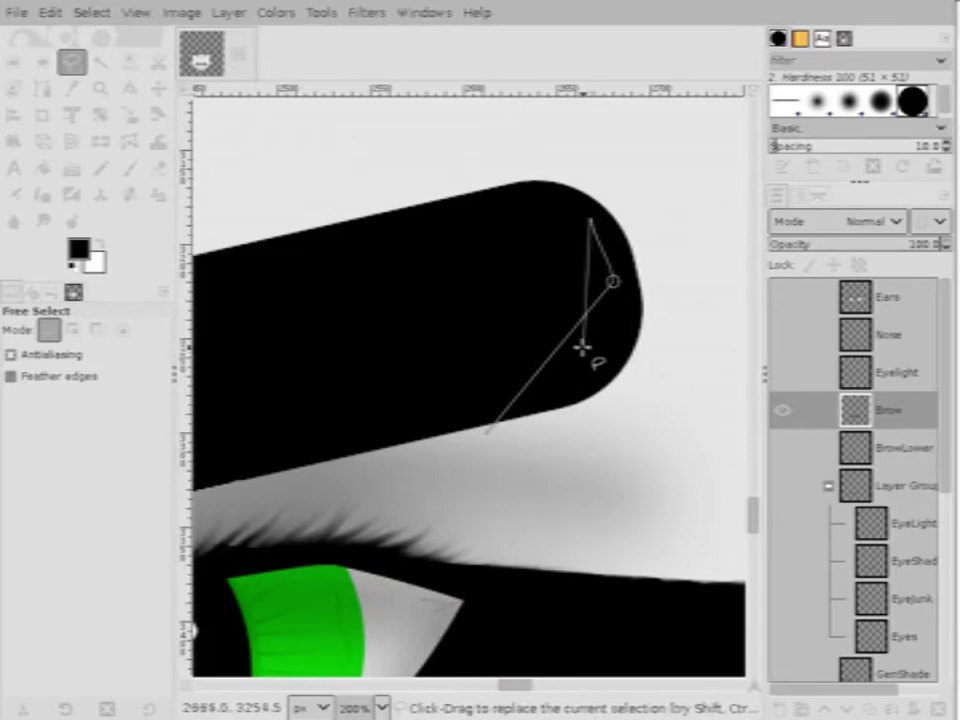
key("v")
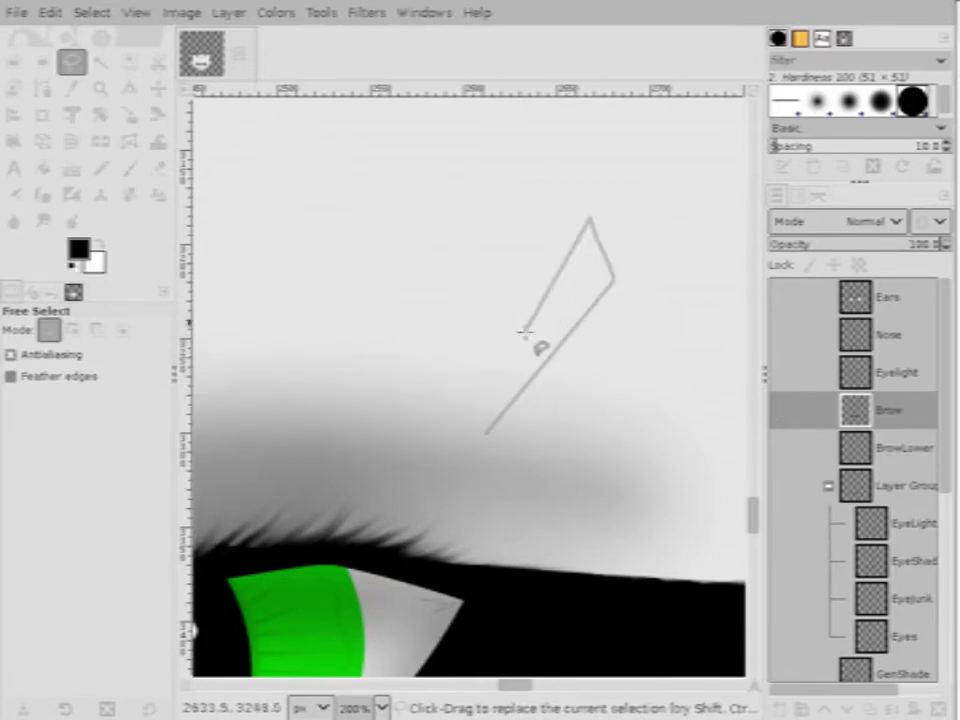
key("Escape")
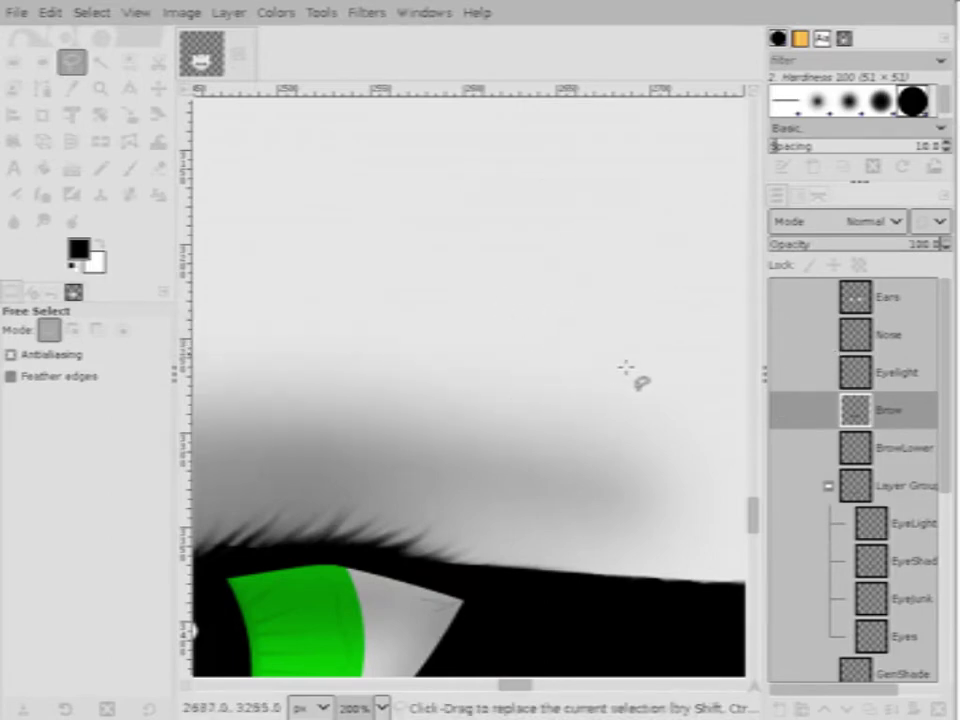
key("ctrl+z")
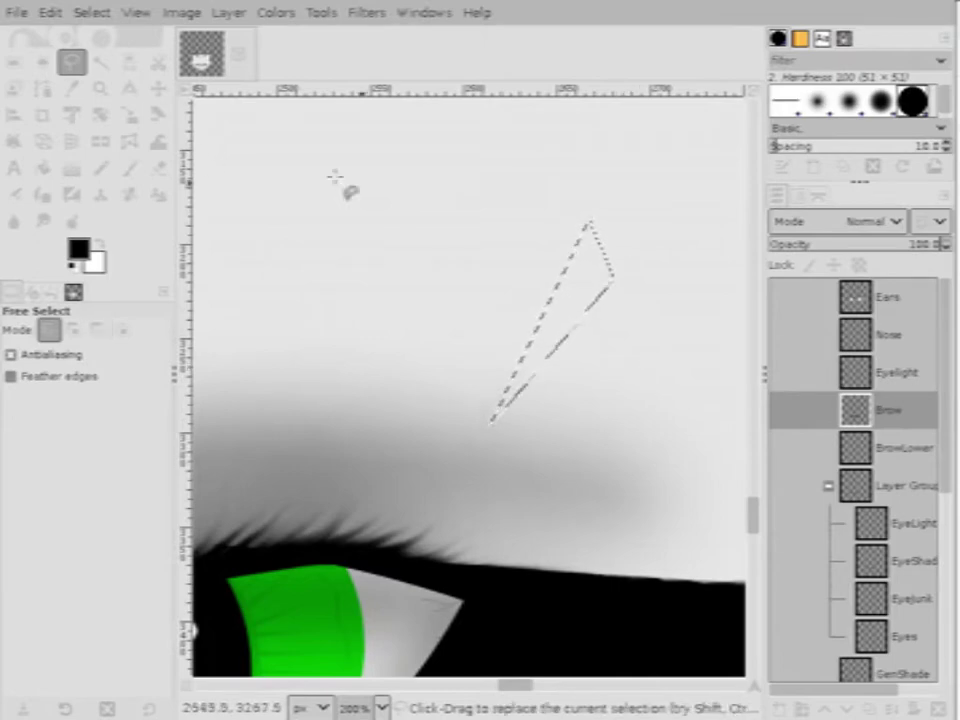
left_click(14, 62)
left_click(347, 227)
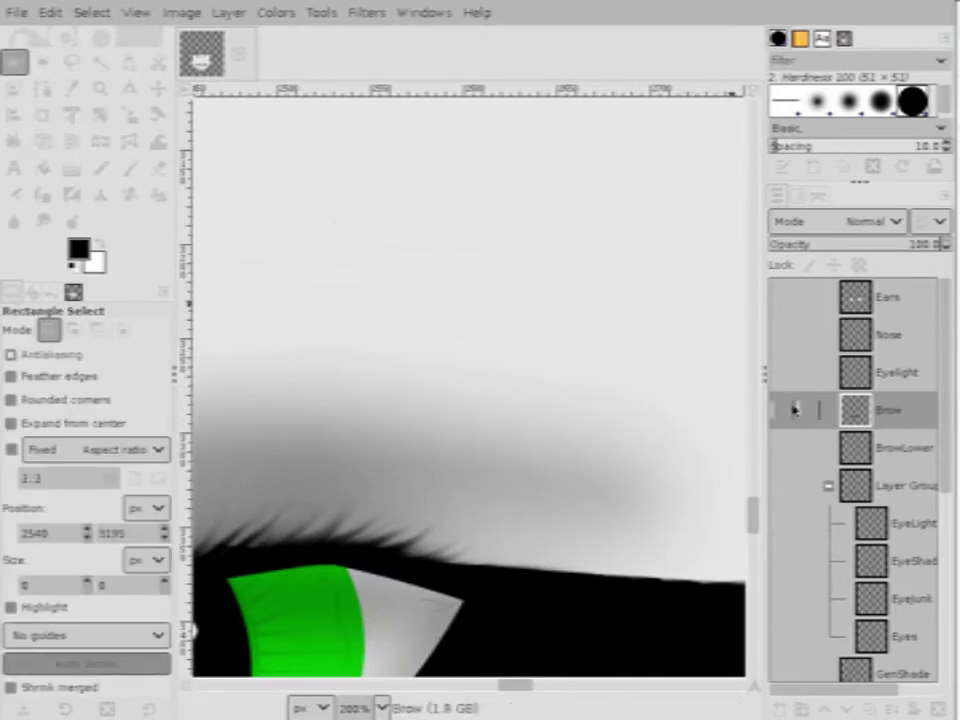
left_click(793, 409)
scroll(540, 392, "down", 5)
scroll(536, 395, "up", 3)
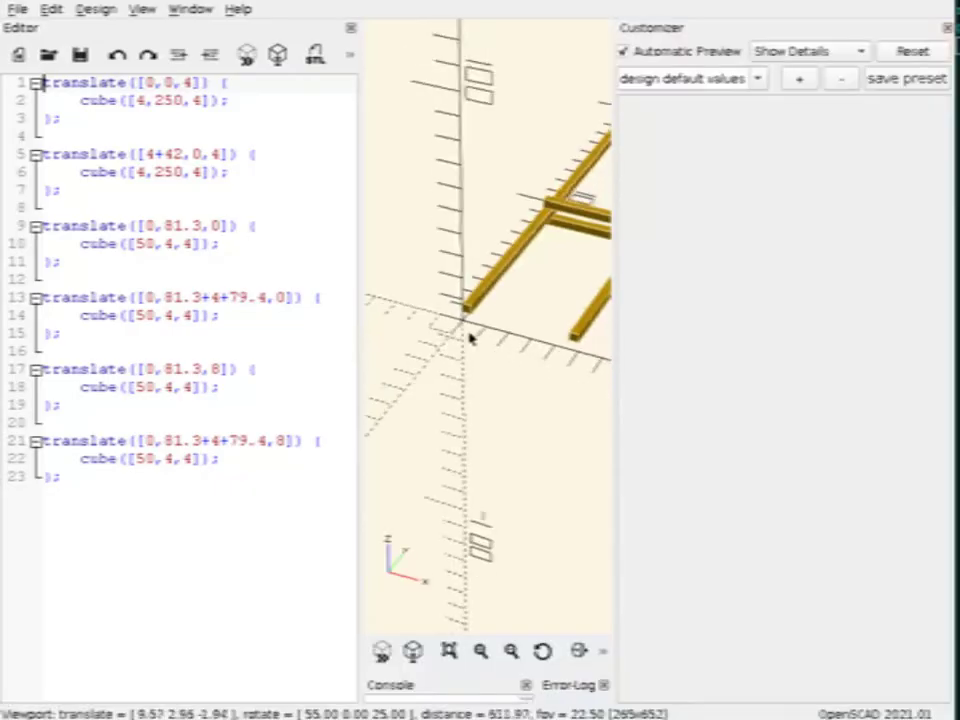
Narrow the code editor to widen the 3D view, then orbit the ladder to a frontal view
scroll(470, 338, "down", 3)
scroll(476, 332, "up", 1)
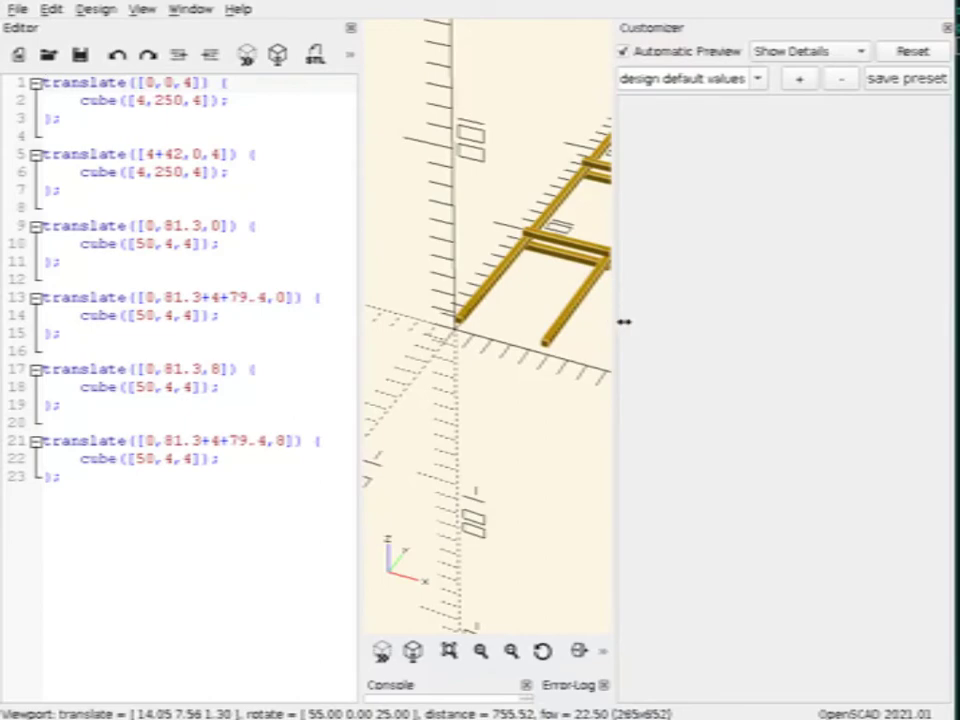
left_click_drag(362, 330, 92, 339)
left_click_drag(510, 334, 281, 310)
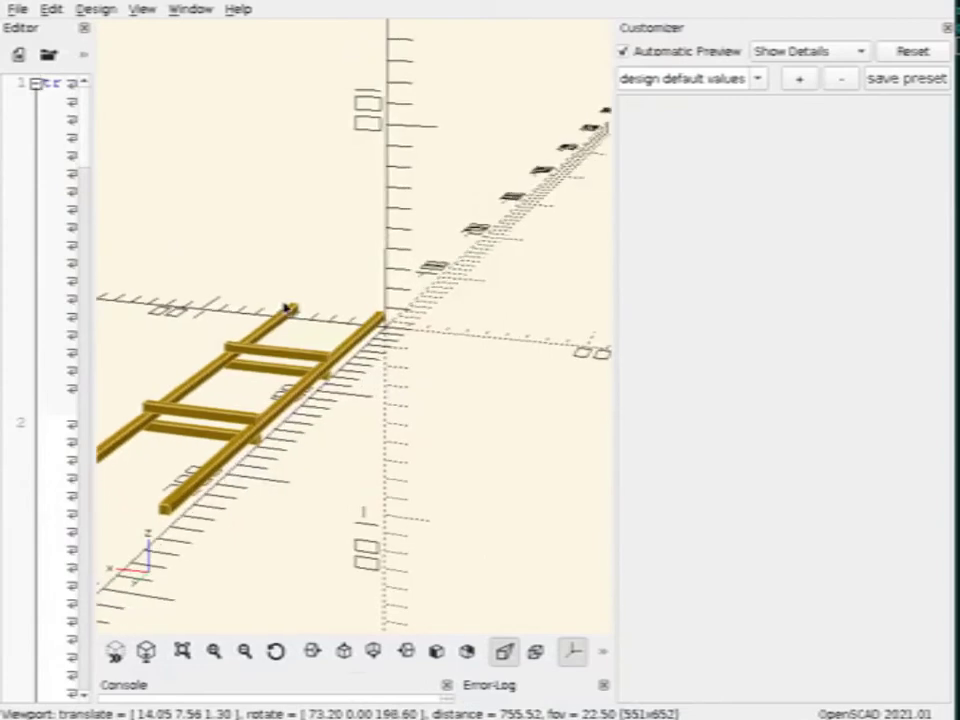
mouse_move(291, 306)
left_mouse_down()
mouse_move(345, 302)
mouse_move(289, 304)
mouse_move(297, 302)
left_mouse_up()
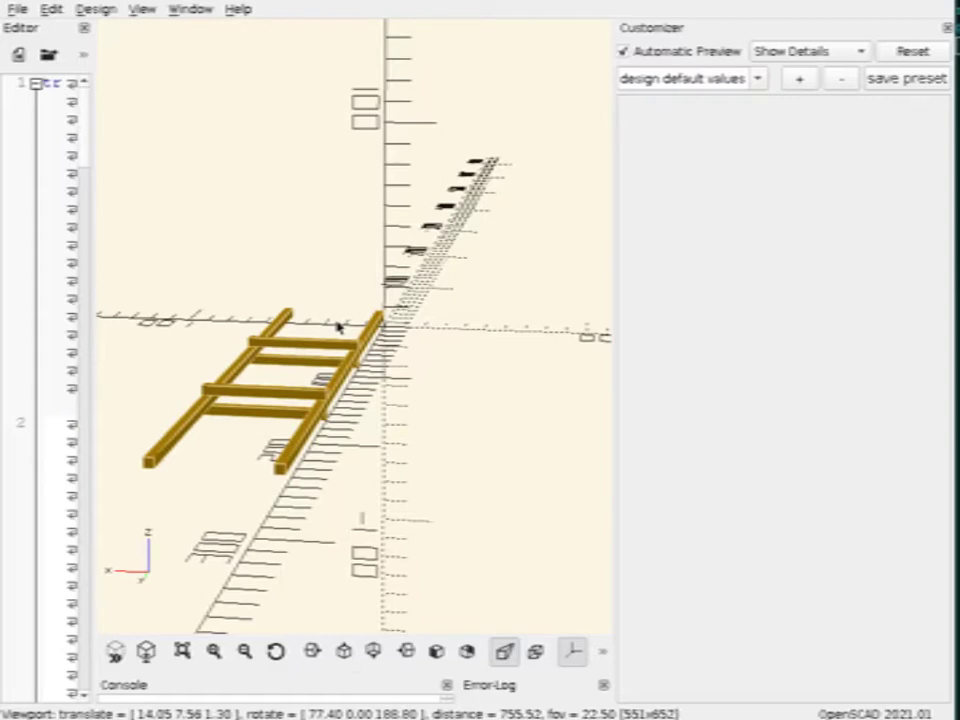
mouse_move(354, 304)
left_mouse_down()
mouse_move(388, 302)
mouse_move(370, 310)
mouse_move(422, 321)
mouse_move(373, 334)
mouse_move(364, 315)
left_mouse_up()
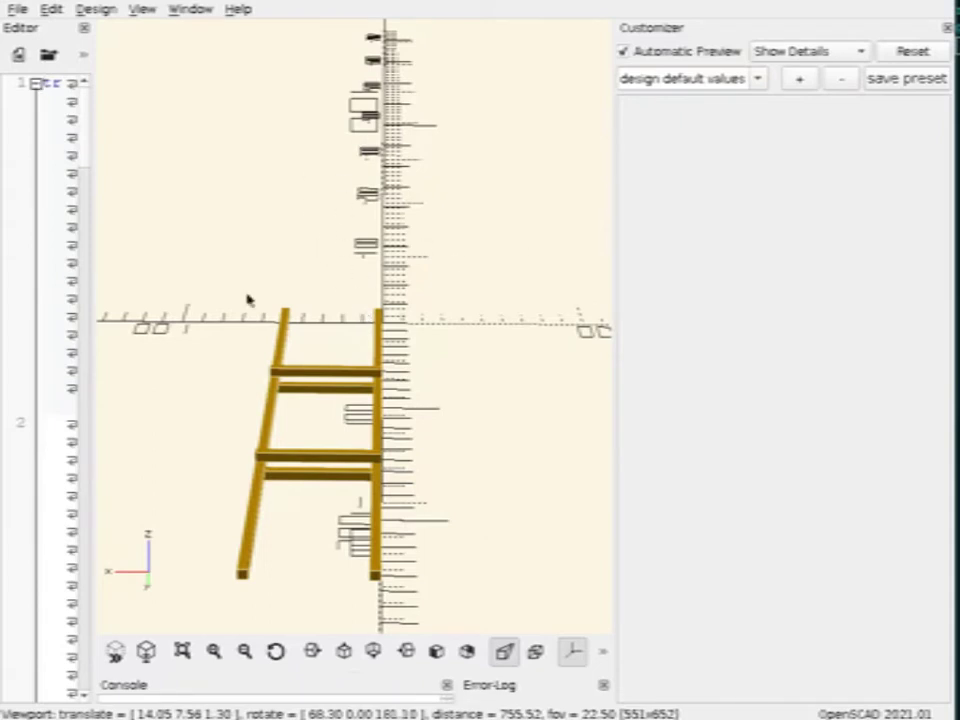
scroll(375, 327, "down", 2)
Switch to the Right view, then the Top view, and zoom onto the ladder frame
scroll(373, 332, "up", 2)
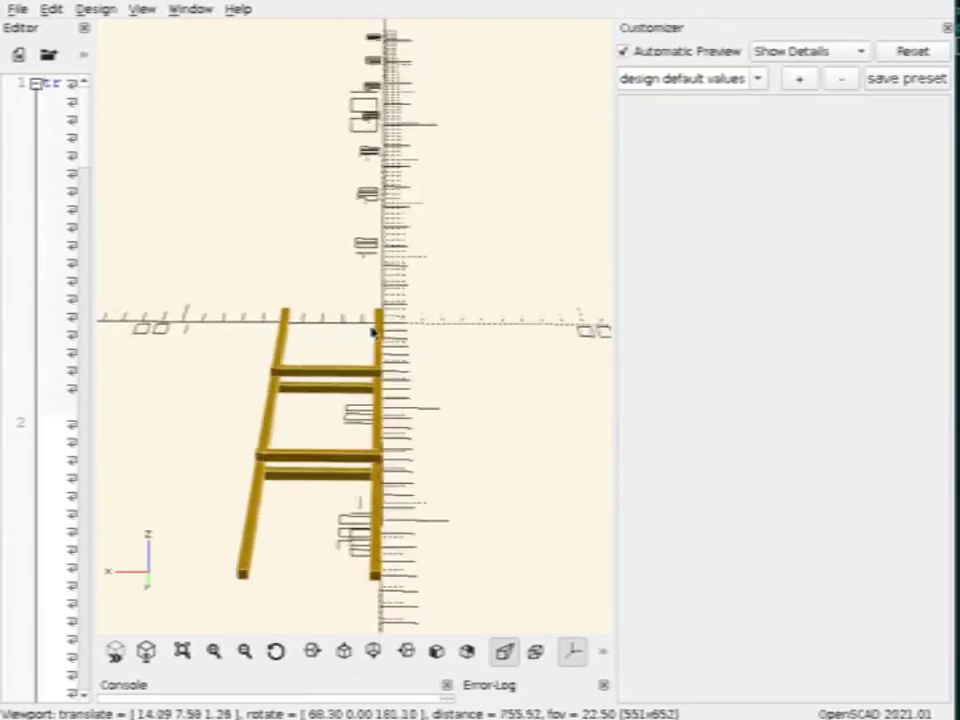
scroll(375, 333, "down", 2)
left_click(313, 651)
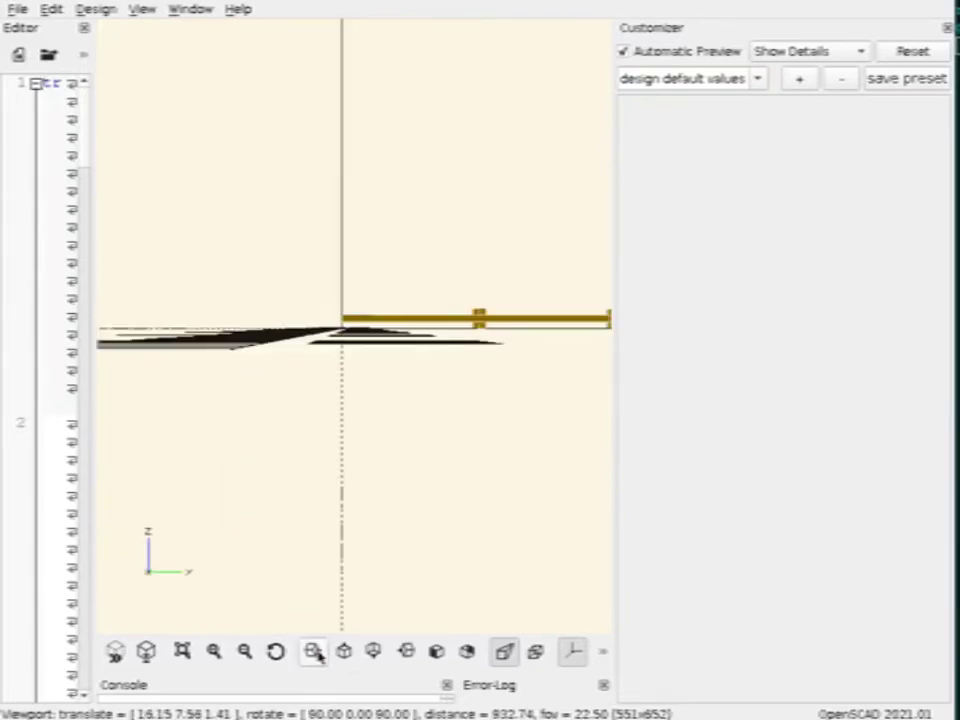
left_click(344, 651)
scroll(392, 310, "down", 6)
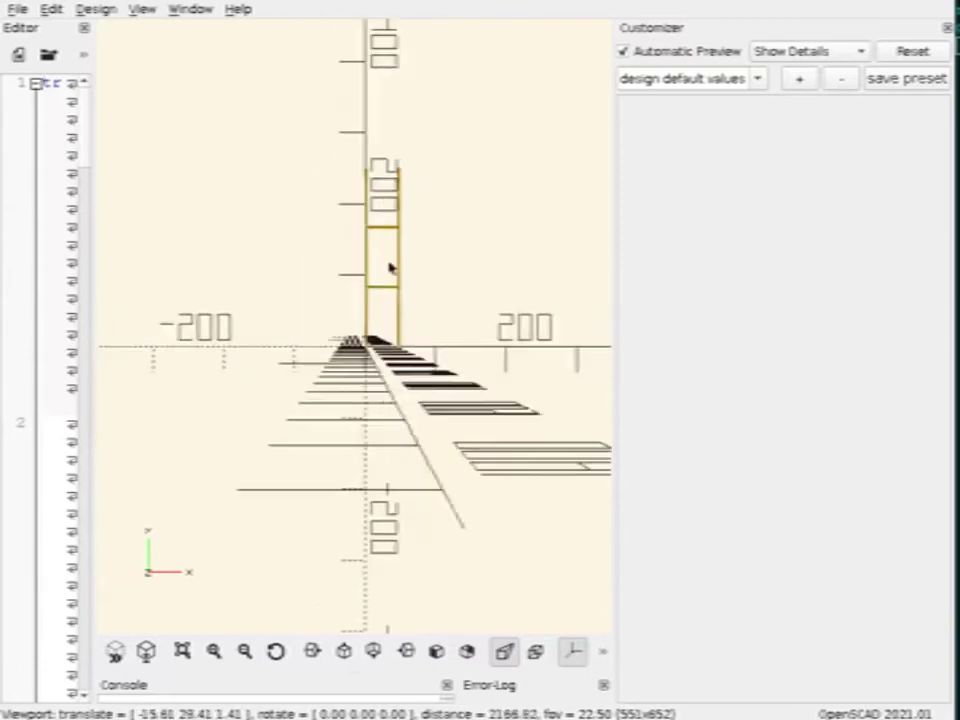
scroll(400, 255, "up", 4)
scroll(340, 150, "up", 10)
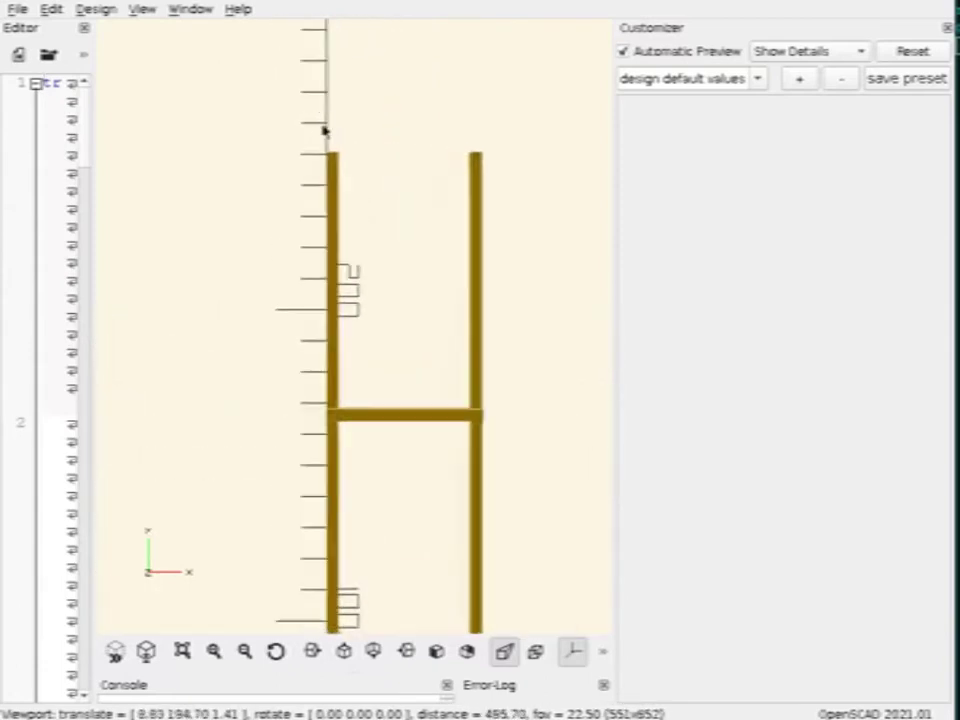
scroll(330, 150, "up", 5)
scroll(320, 160, "down", 8)
scroll(350, 310, "up", 2)
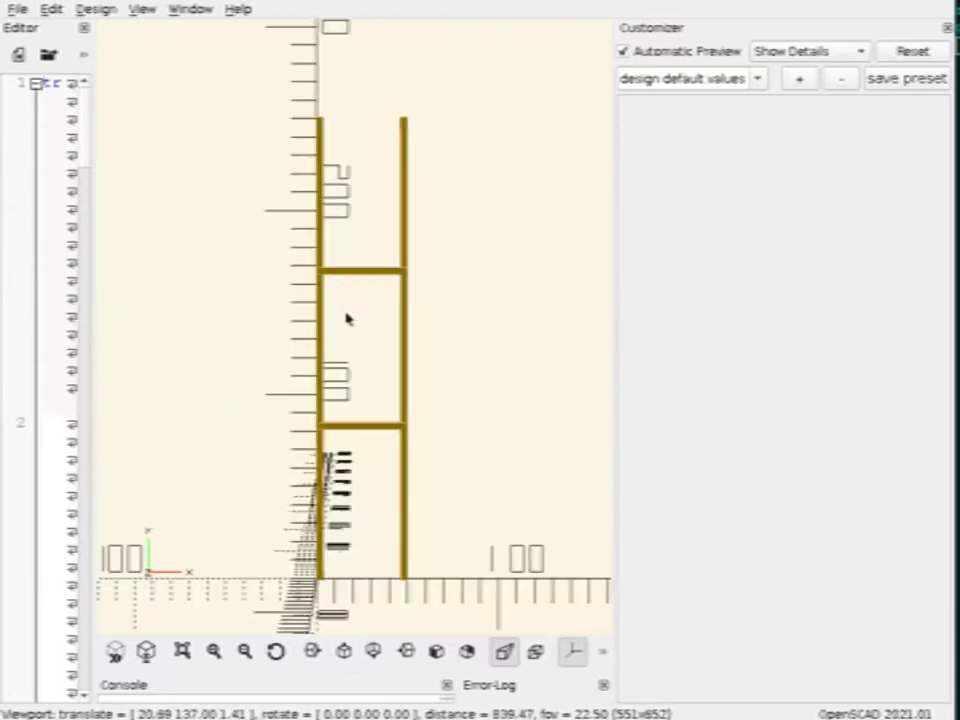
scroll(347, 318, "down", 2)
scroll(347, 318, "up", 3)
scroll(347, 318, "down", 2)
scroll(347, 318, "up", 1)
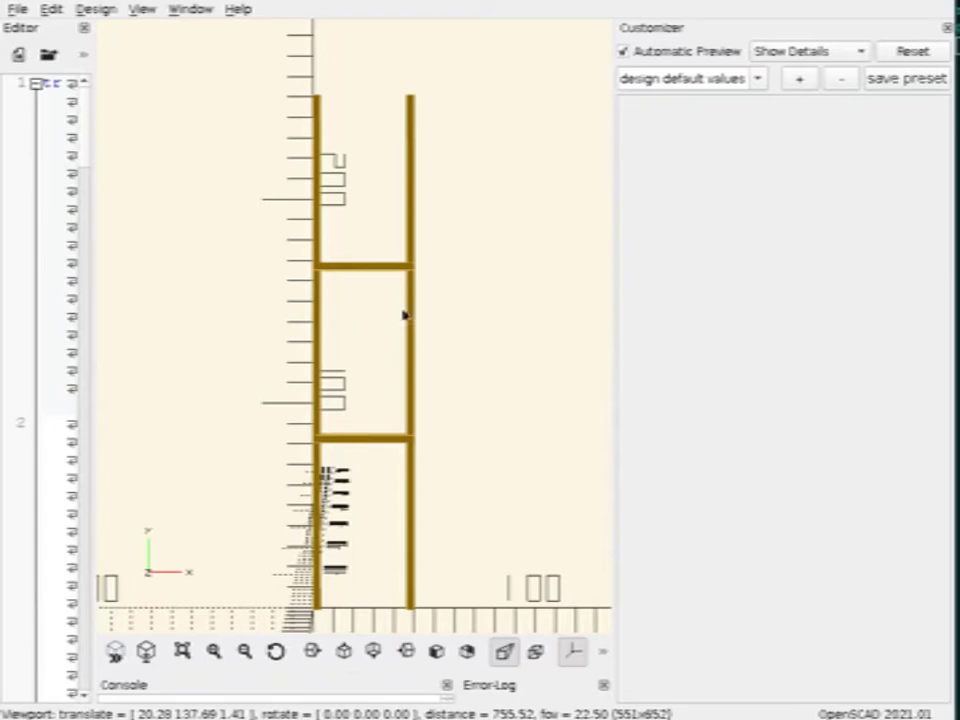
Zoom in and out around the H-frame model in OpenSCAD
scroll(403, 315, "down", 5)
scroll(390, 373, "up", 4)
scroll(390, 373, "down", 3)
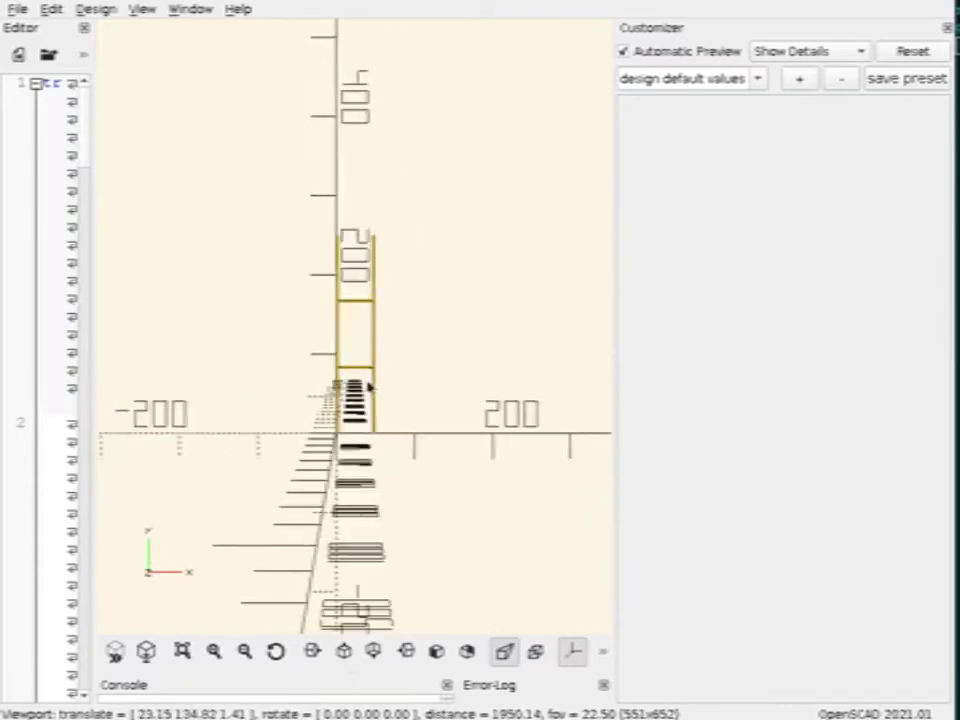
scroll(394, 372, "up", 7)
scroll(371, 375, "up", 6)
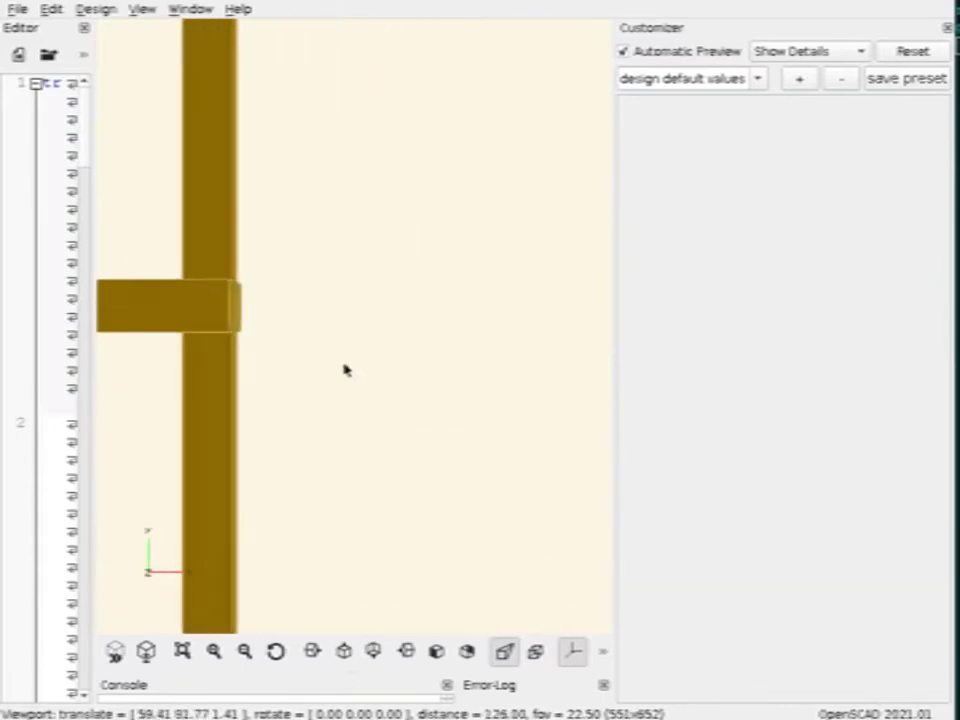
scroll(351, 371, "down", 8)
scroll(368, 366, "down", 8)
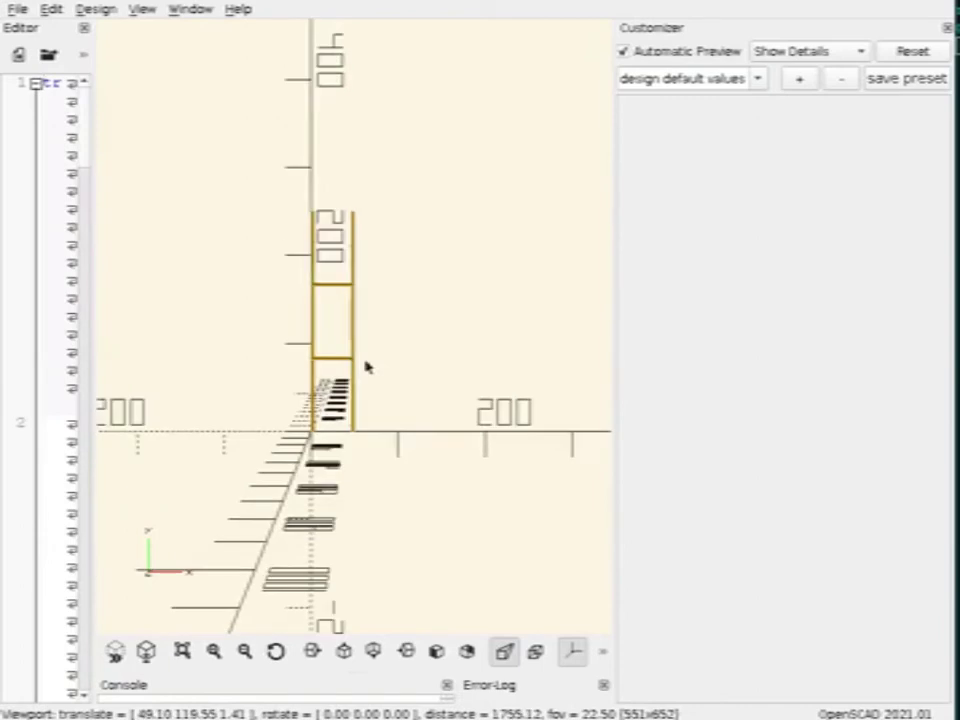
scroll(326, 360, "up", 2)
scroll(390, 320, "up", 6)
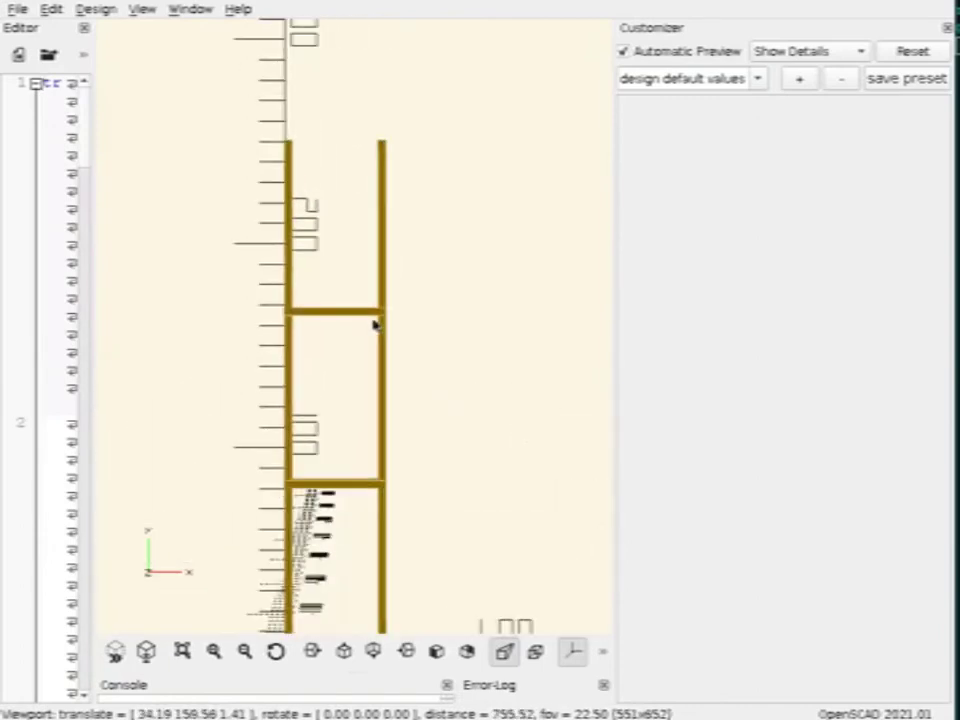
scroll(375, 325, "down", 2)
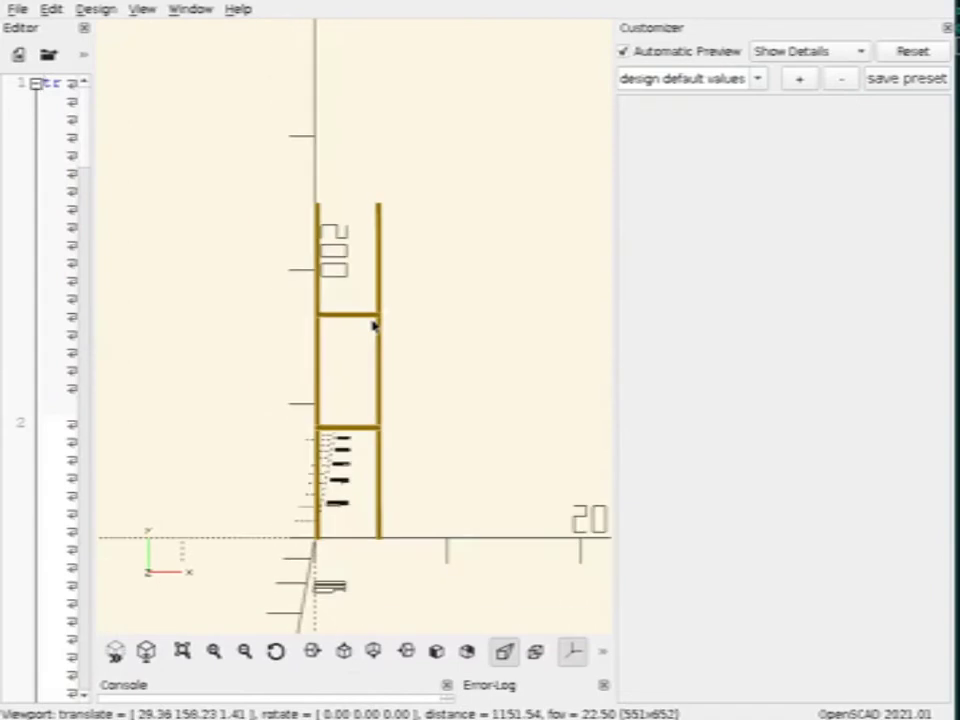
scroll(373, 325, "down", 2)
scroll(373, 325, "up", 4)
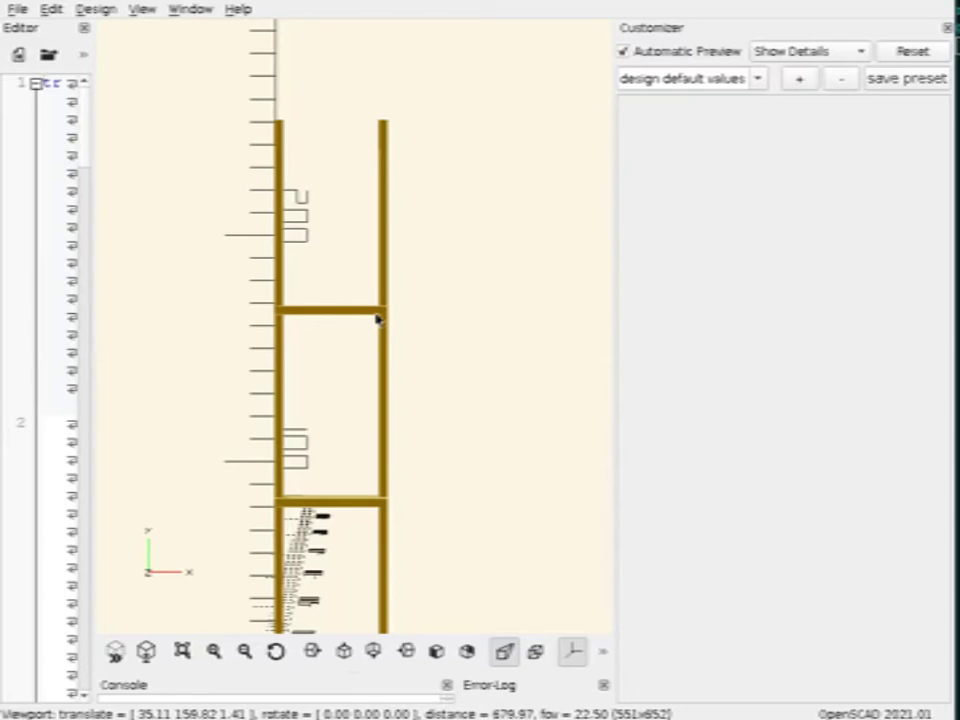
scroll(377, 318, "down", 5)
scroll(377, 318, "up", 7)
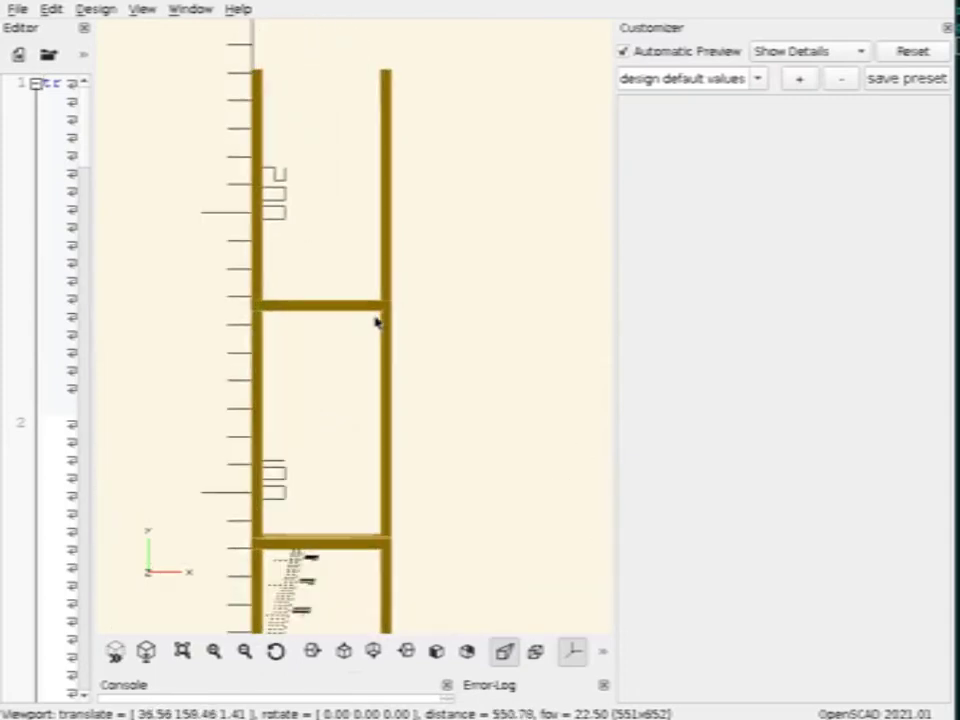
scroll(375, 319, "down", 5)
scroll(311, 197, "up", 10)
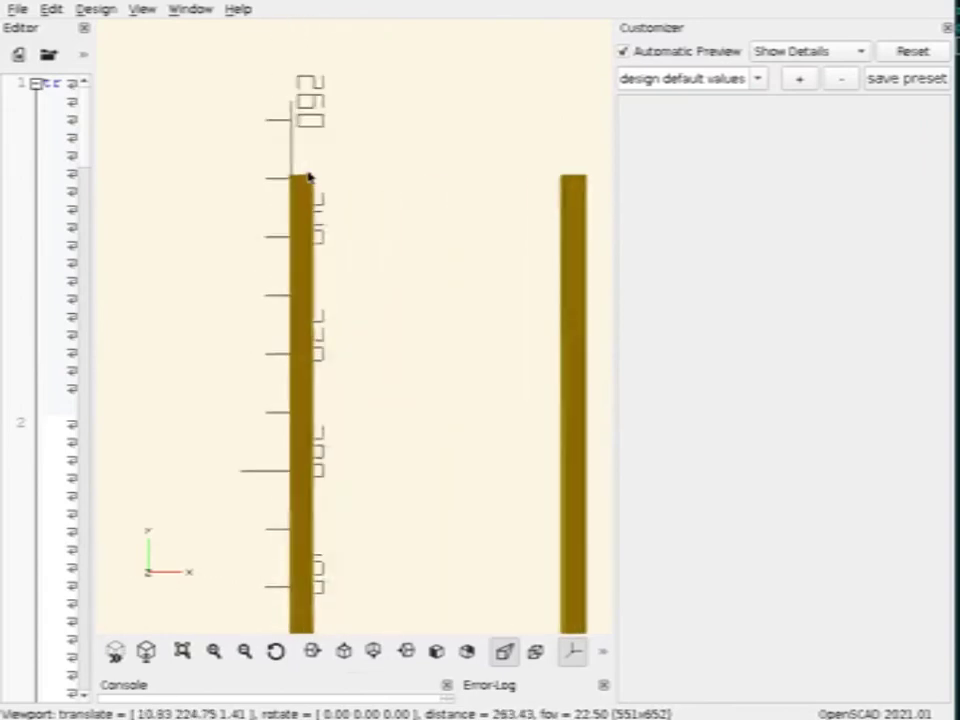
scroll(311, 185, "up", 3)
scroll(313, 216, "down", 7)
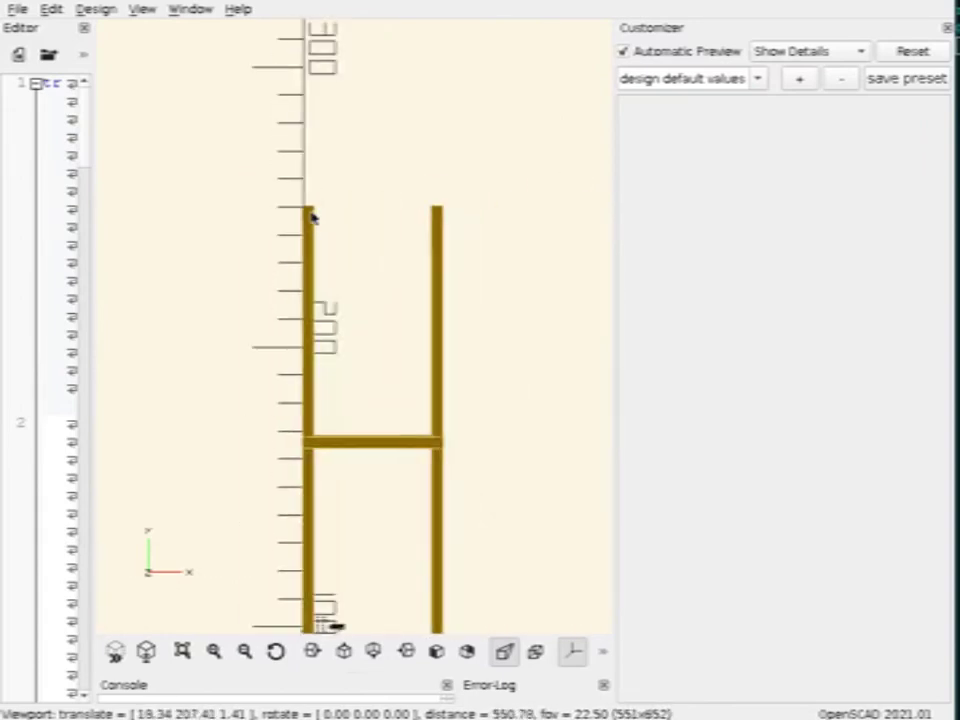
scroll(311, 217, "down", 5)
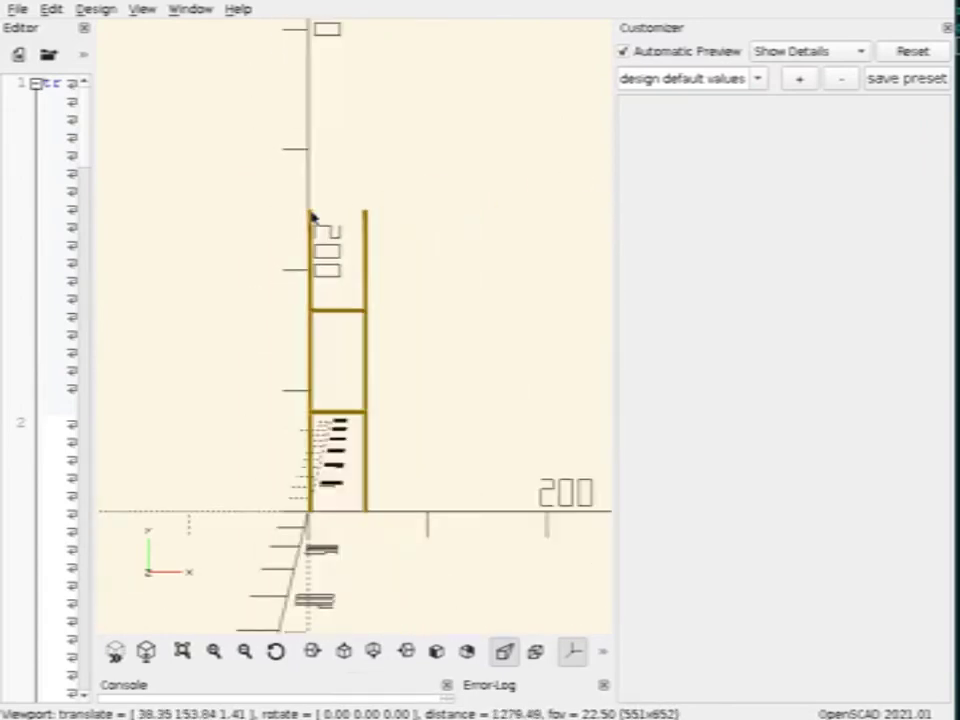
scroll(311, 217, "up", 7)
scroll(311, 217, "up", 3)
scroll(311, 217, "down", 11)
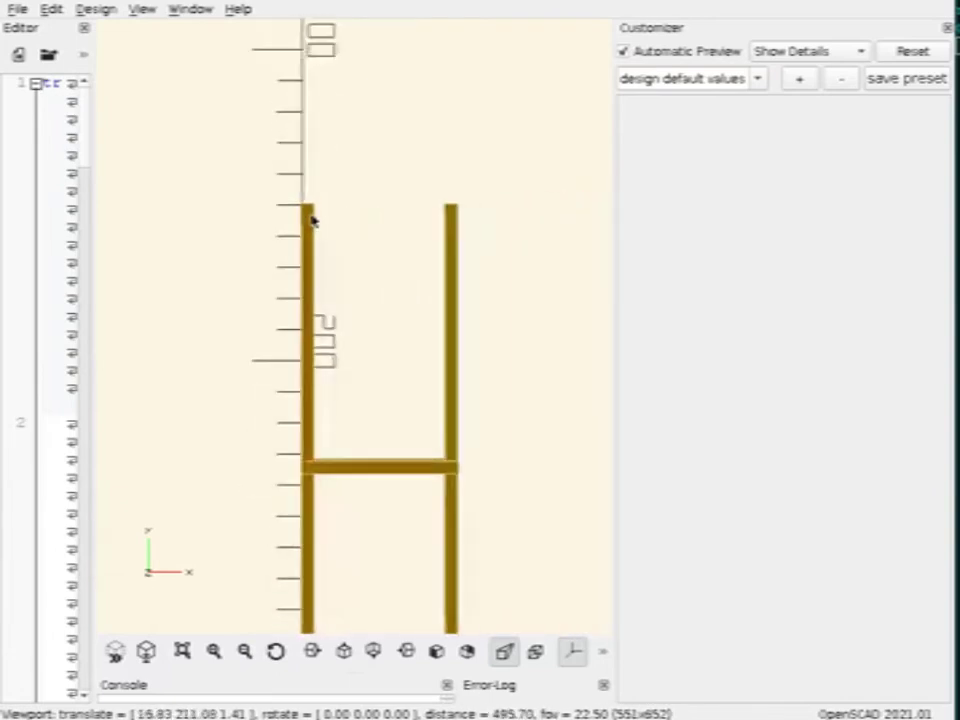
scroll(312, 218, "up", 7)
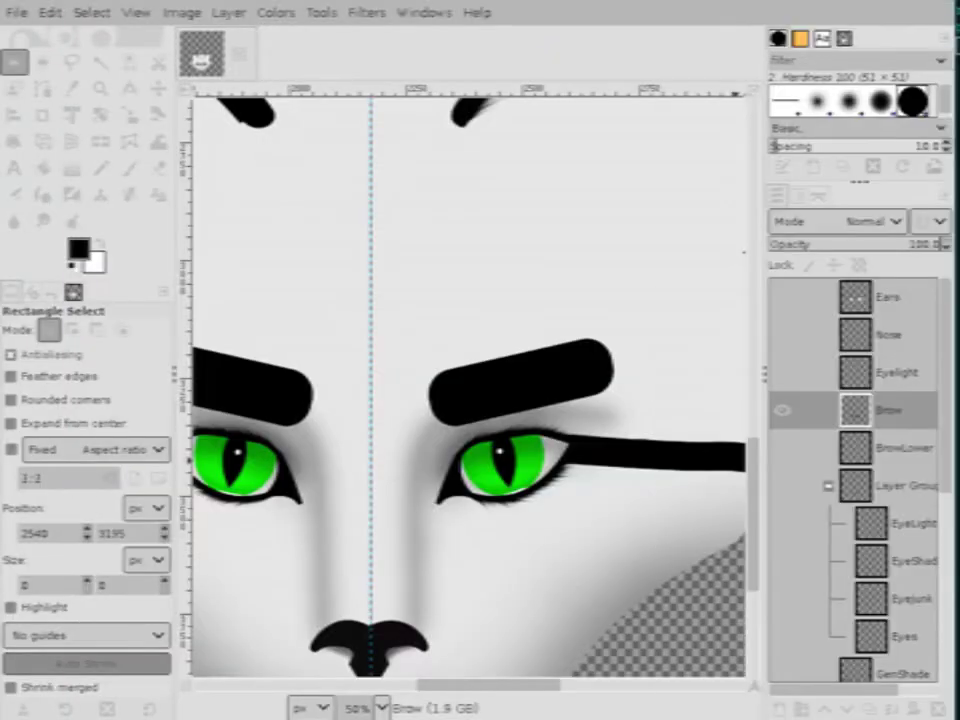
In GIMP, zoom the cat painting onto the brow and eye and pick the Move tool
scroll(449, 288, "down", 4)
scroll(449, 288, "up", 2)
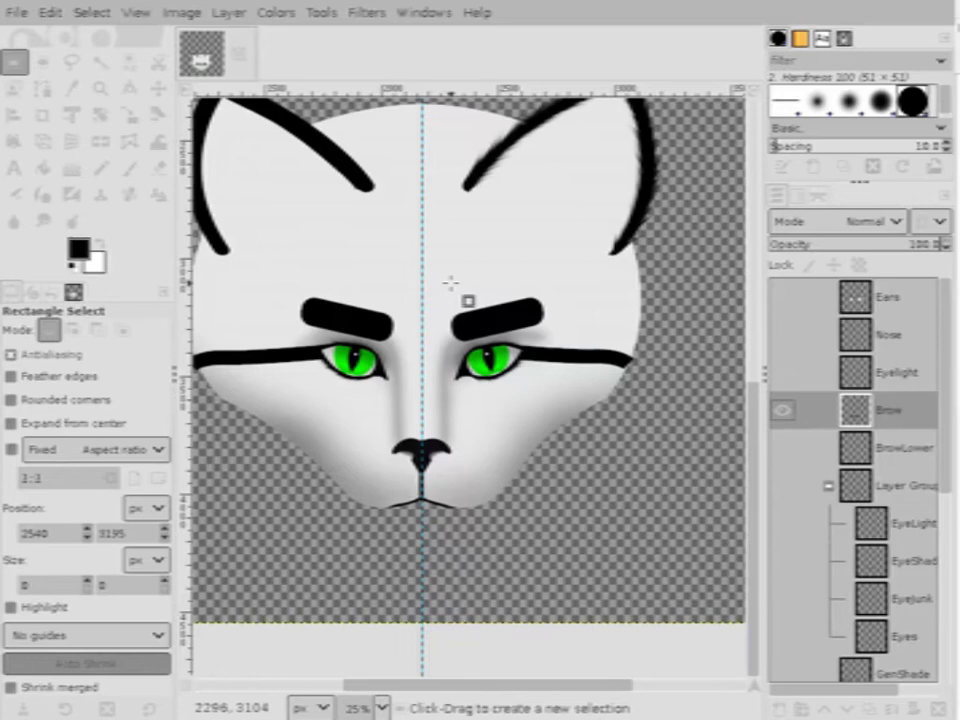
scroll(510, 300, "down", 2)
scroll(500, 310, "up", 6)
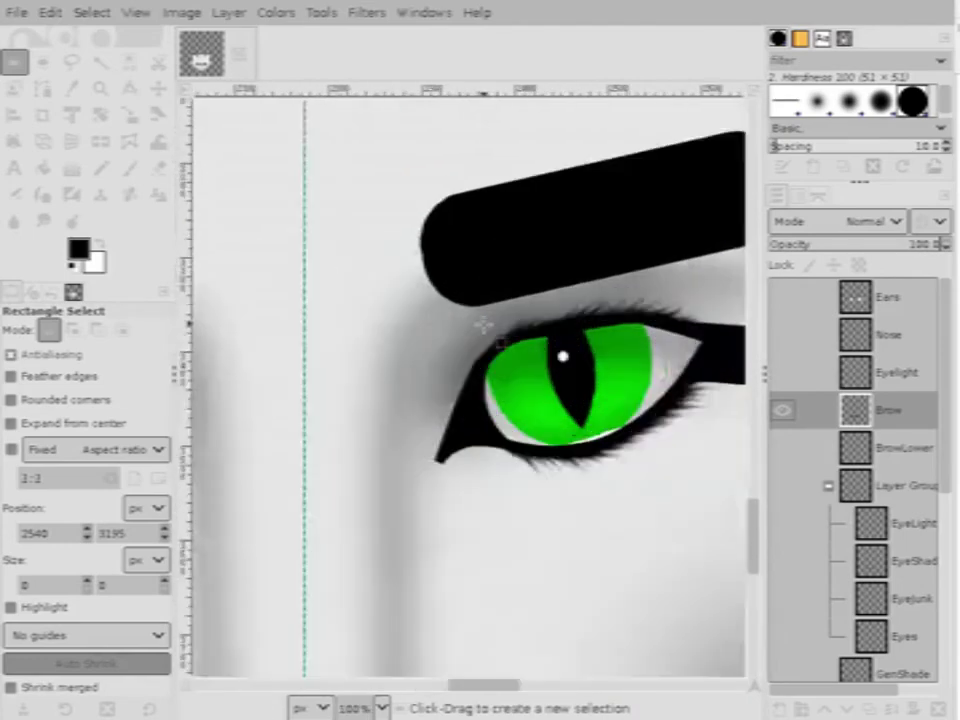
scroll(485, 320, "down", 2)
scroll(487, 357, "up", 5)
scroll(487, 330, "down", 5)
scroll(476, 253, "up", 6)
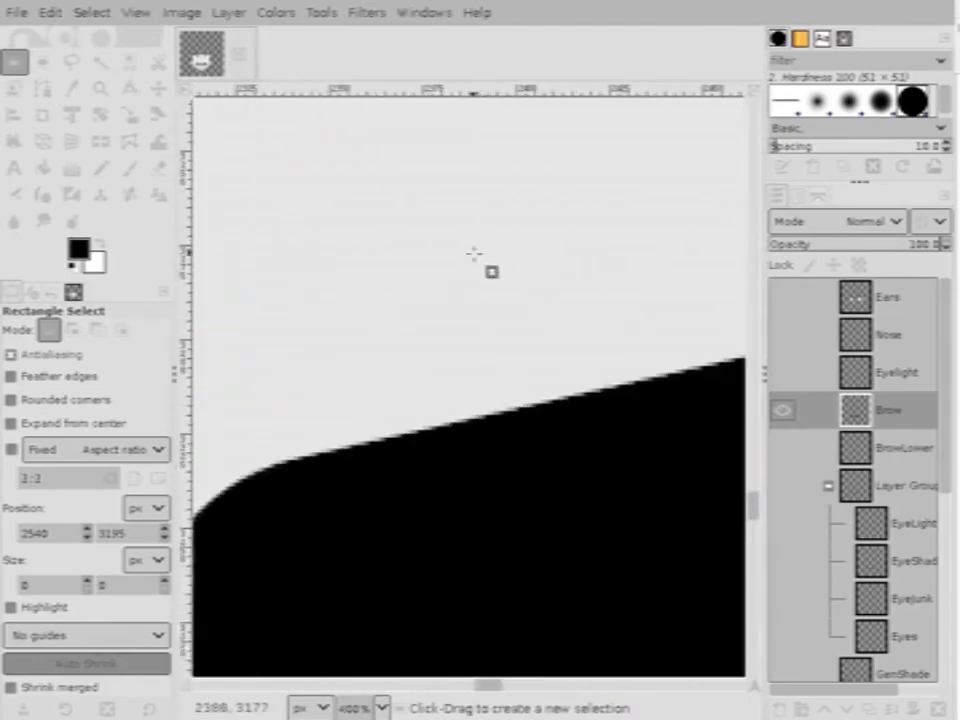
scroll(480, 266, "down", 6)
scroll(488, 275, "up", 1)
scroll(500, 290, "up", 2)
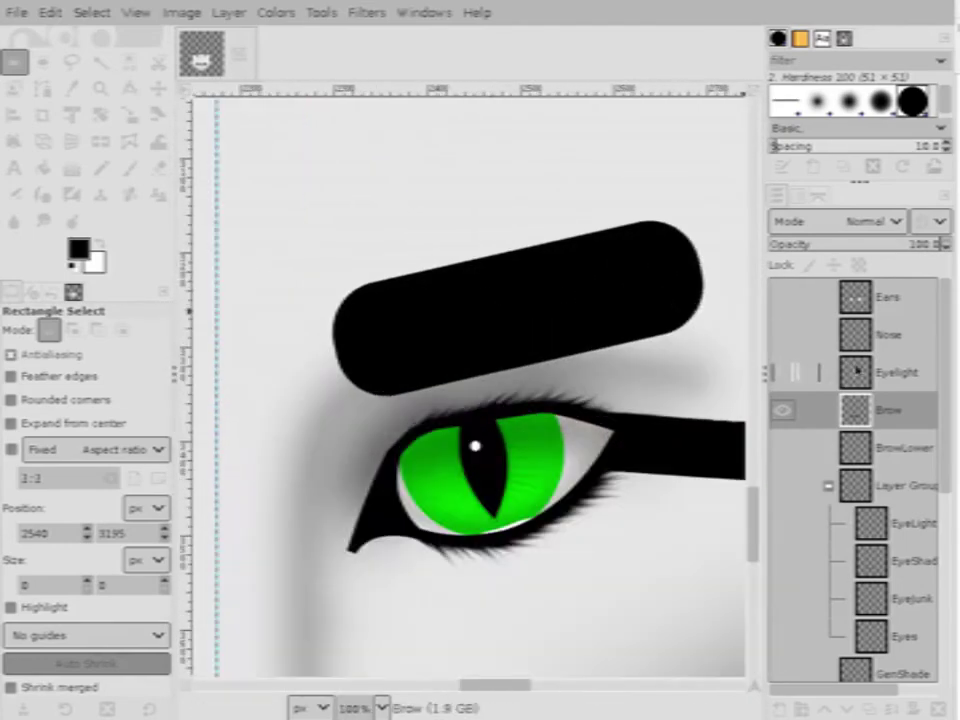
scroll(500, 400, "down", 3)
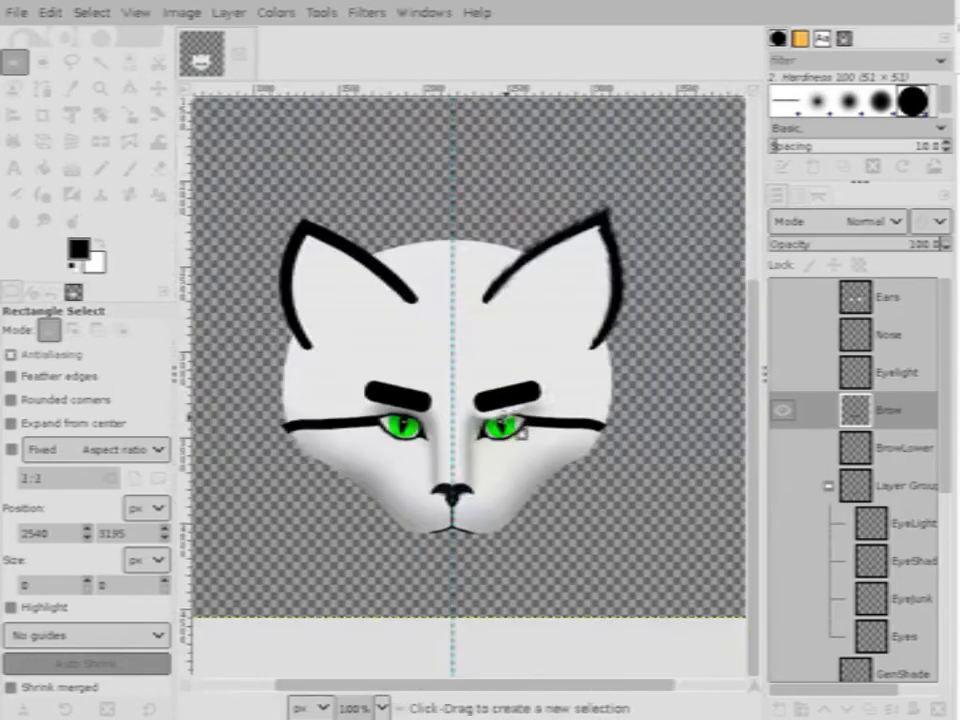
scroll(508, 410, "up", 3)
scroll(508, 410, "down", 4)
scroll(529, 431, "up", 6)
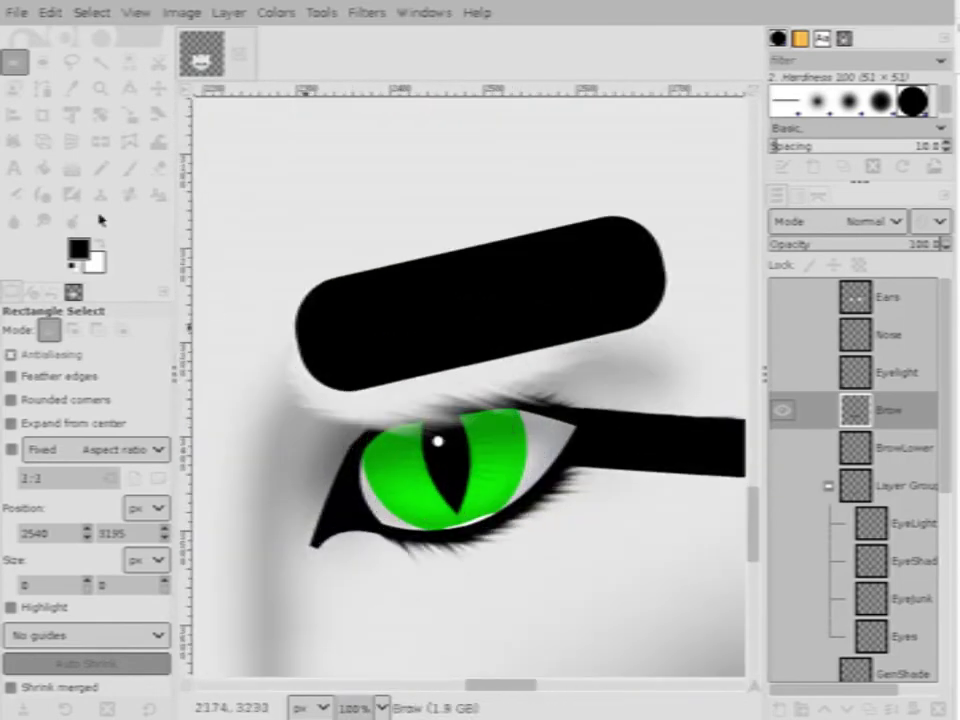
left_click(156, 88)
Nudge the black brow slightly down and make BrowLower the active layer
left_click_drag(407, 371, 415, 441)
left_click(880, 448)
scroll(430, 420, "down", 4)
scroll(450, 420, "up", 3)
scroll(436, 430, "up", 2)
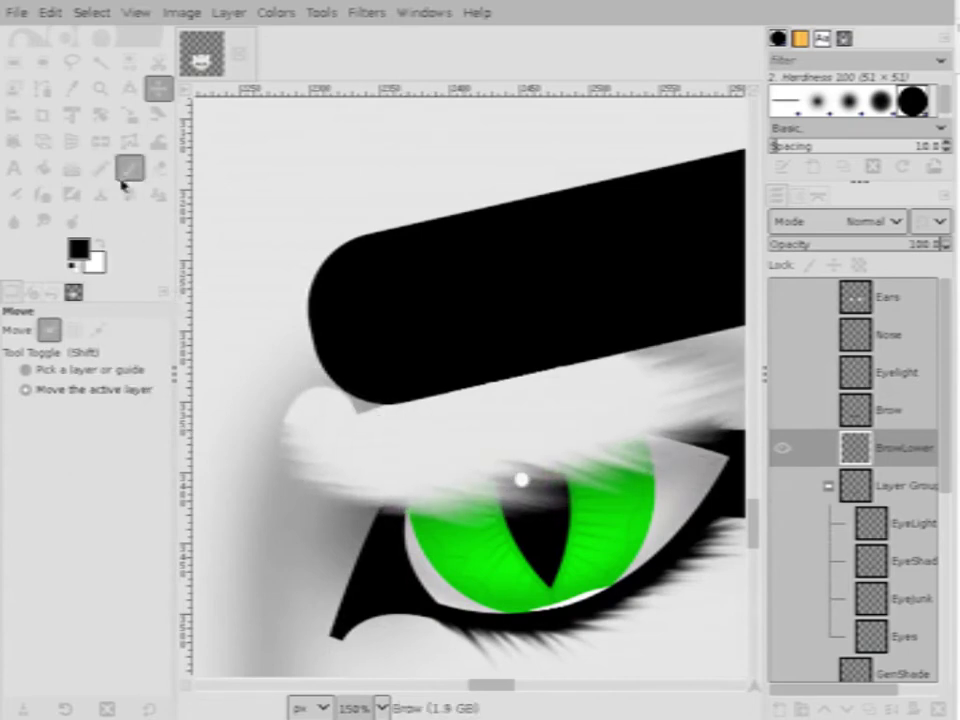
Smudge the brow shadow into bristly fur using the Bristles 02 brush, zooming in on the eye
left_click(43, 220)
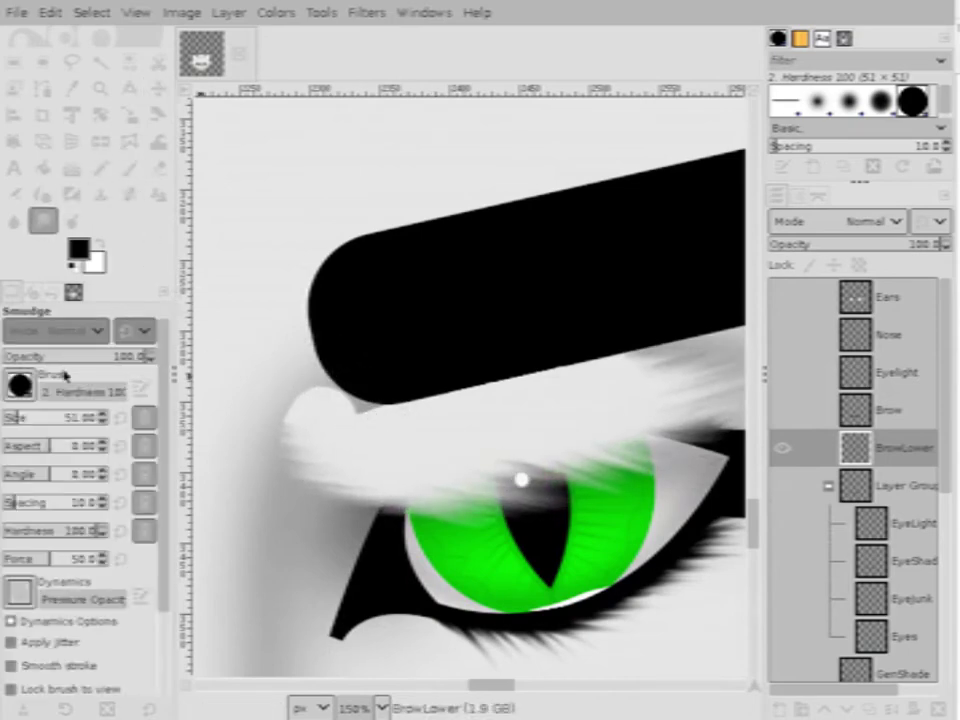
left_click(98, 393)
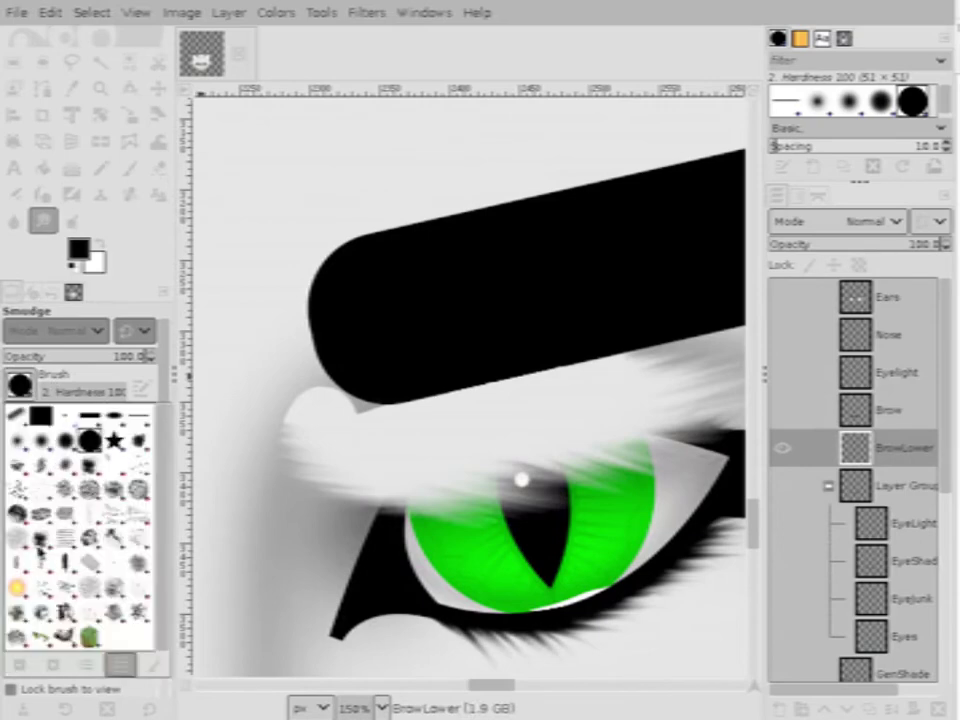
left_click(138, 463)
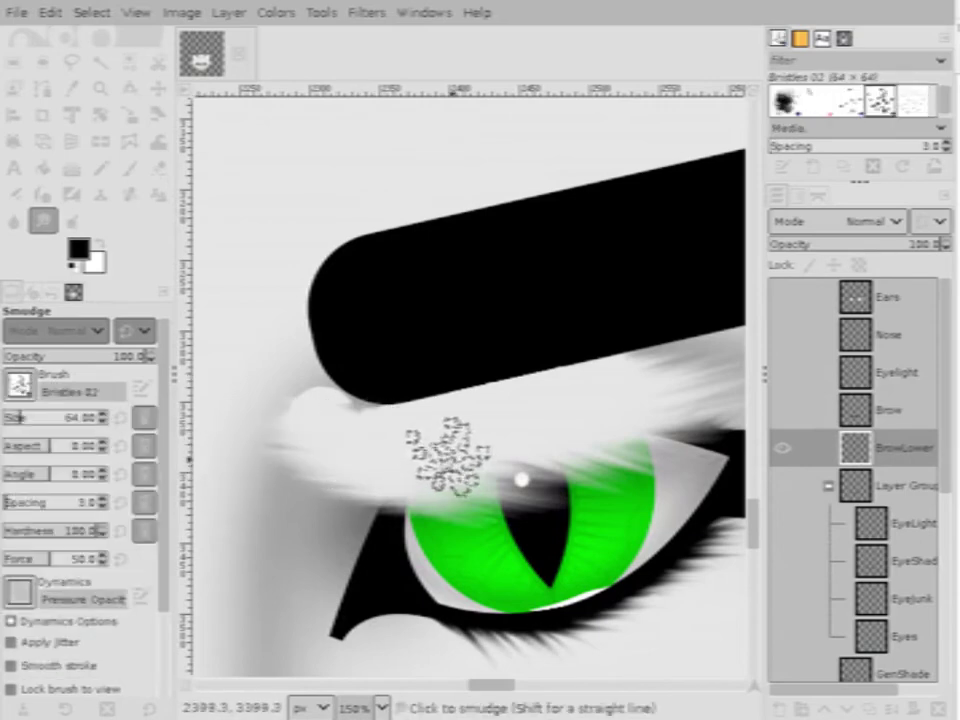
mouse_move(447, 460)
left_mouse_down()
mouse_move(422, 476)
mouse_move(240, 422)
mouse_move(377, 433)
mouse_move(351, 410)
left_mouse_up()
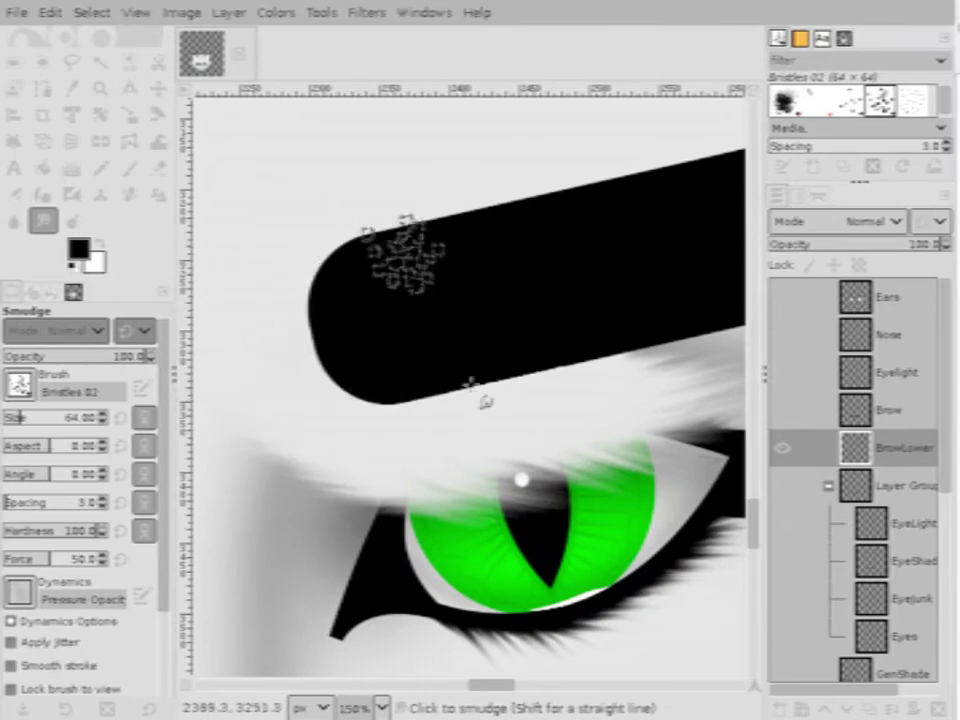
scroll(543, 340, "up", 1)
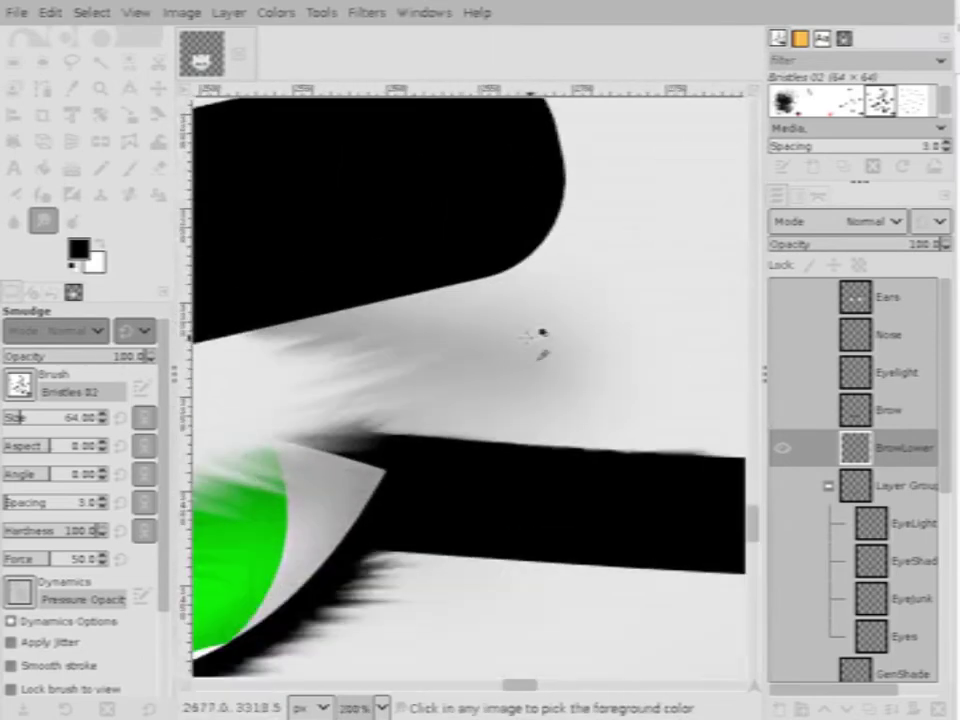
scroll(543, 347, "up", 1)
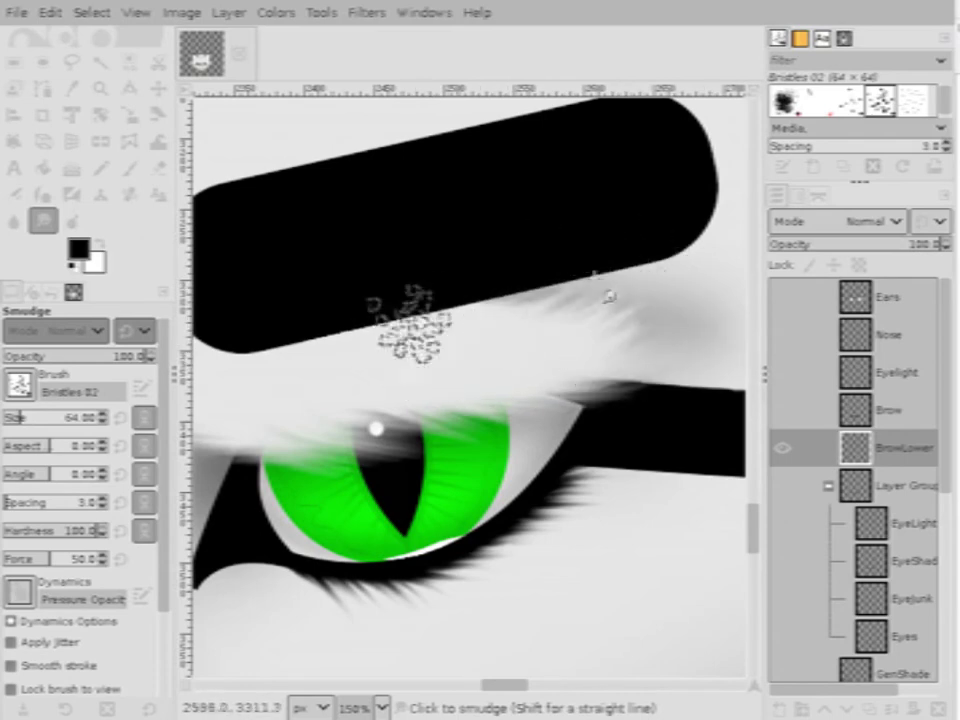
scroll(490, 295, "down", 1)
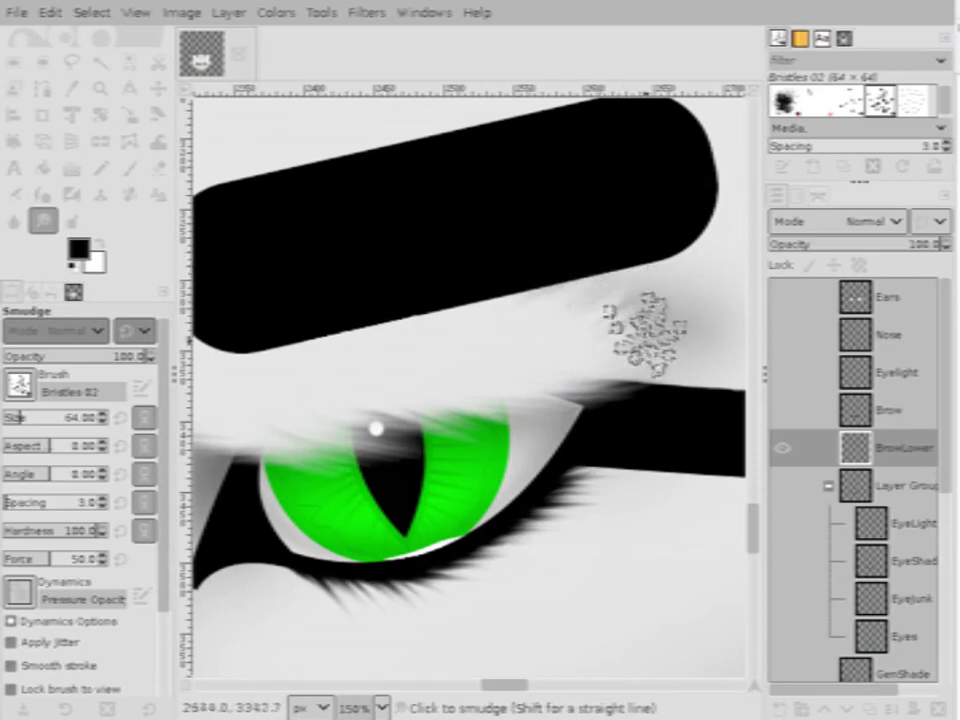
scroll(600, 330, "down", 1)
scroll(520, 368, "up", 1)
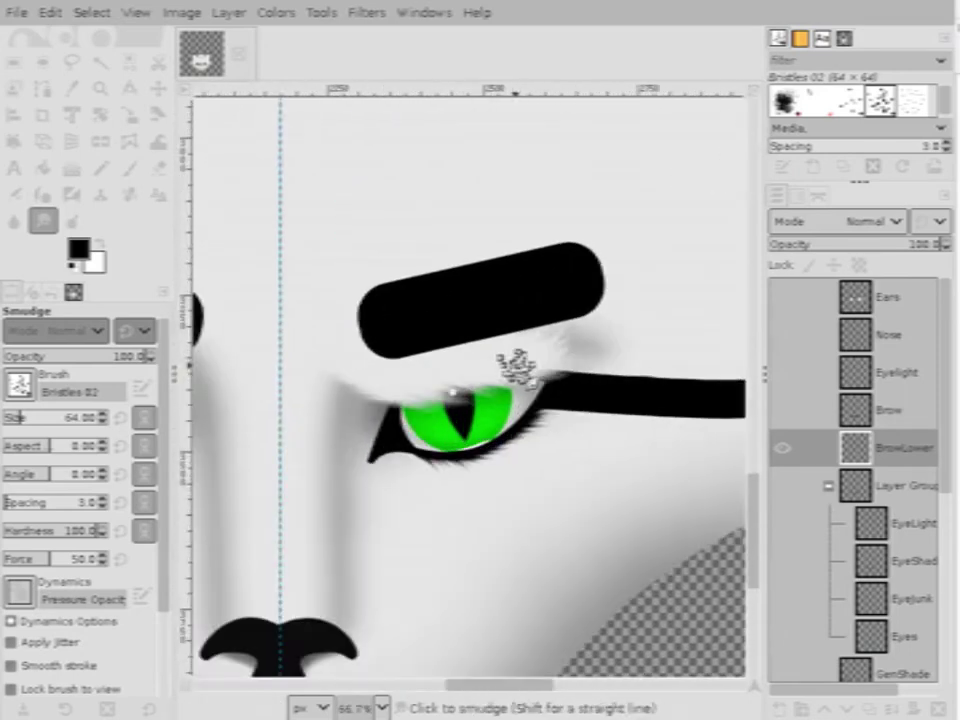
scroll(515, 370, "up", 2)
scroll(534, 340, "down", 1)
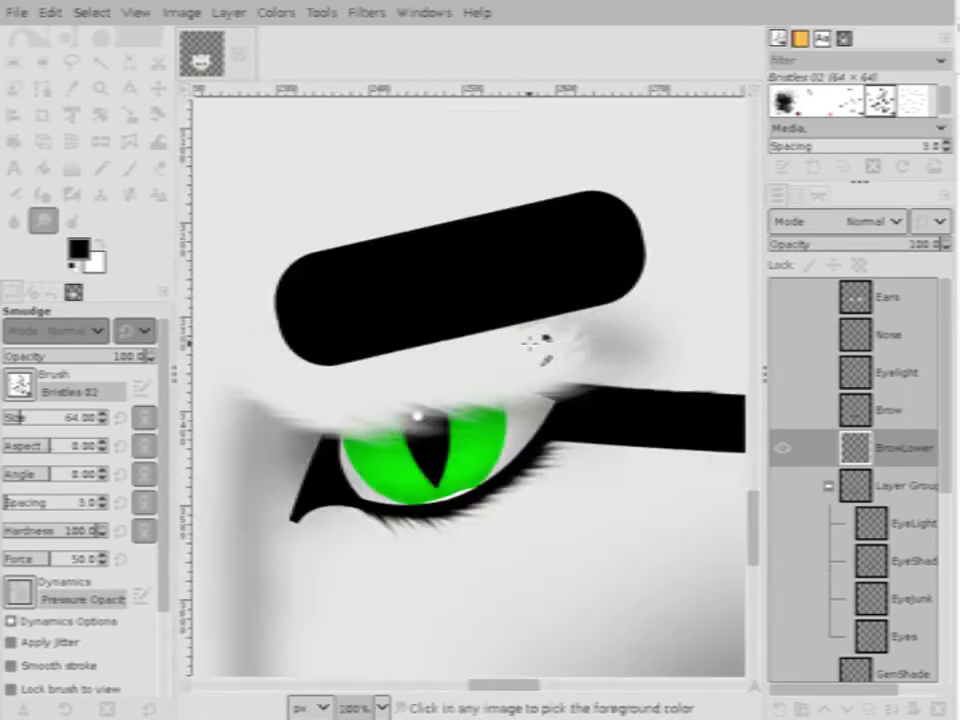
scroll(531, 343, "up", 4)
scroll(621, 289, "down", 5)
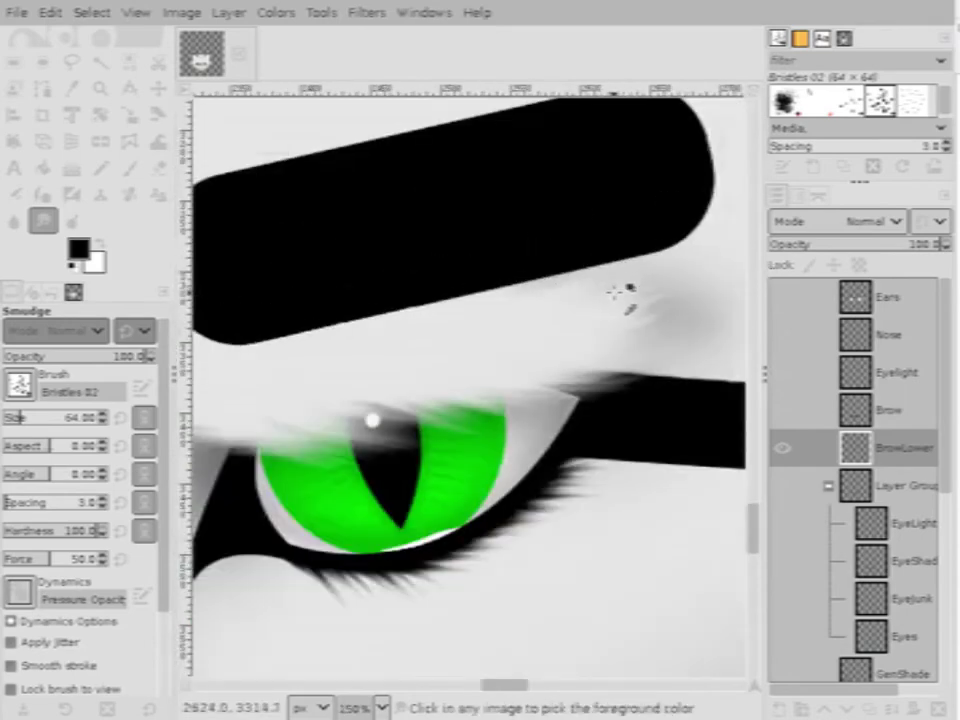
scroll(497, 368, "up", 6)
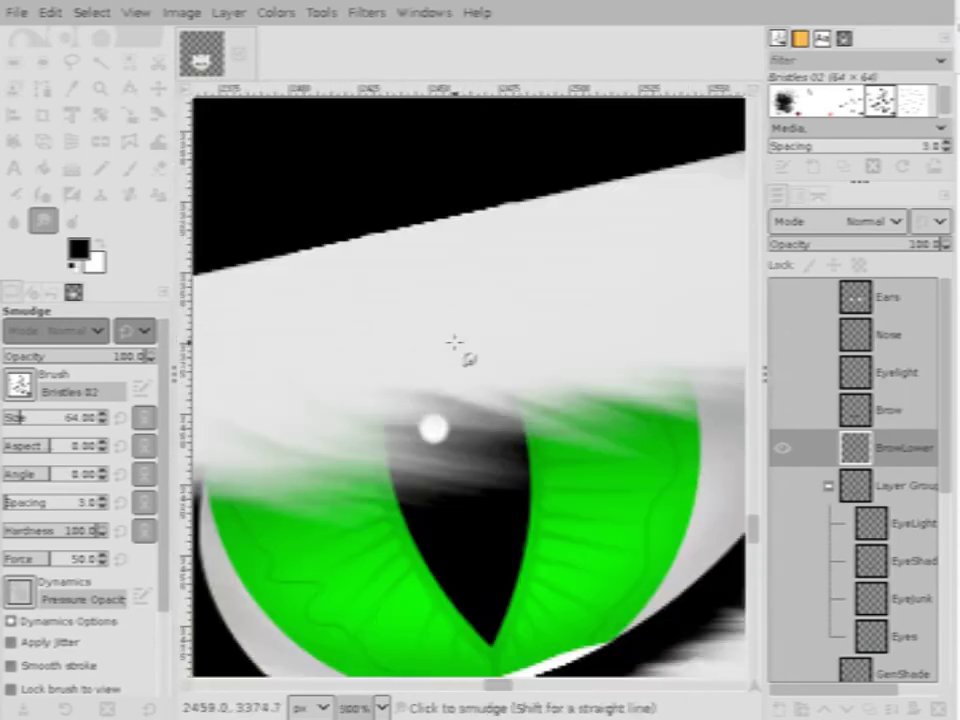
scroll(400, 372, "down", 5)
scroll(428, 365, "up", 3)
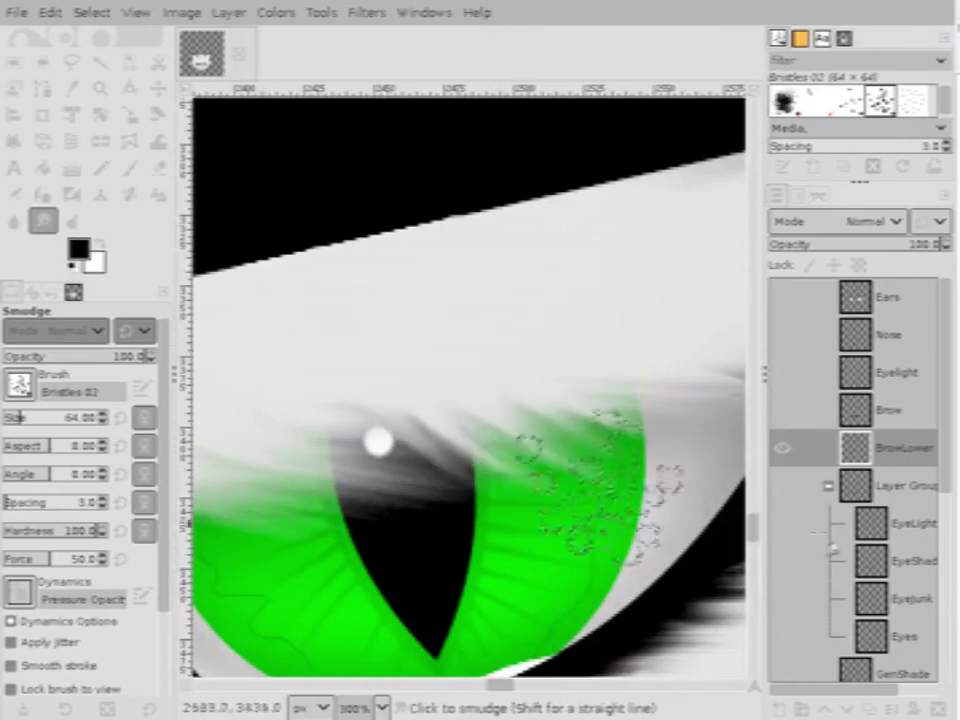
scroll(422, 388, "down", 4)
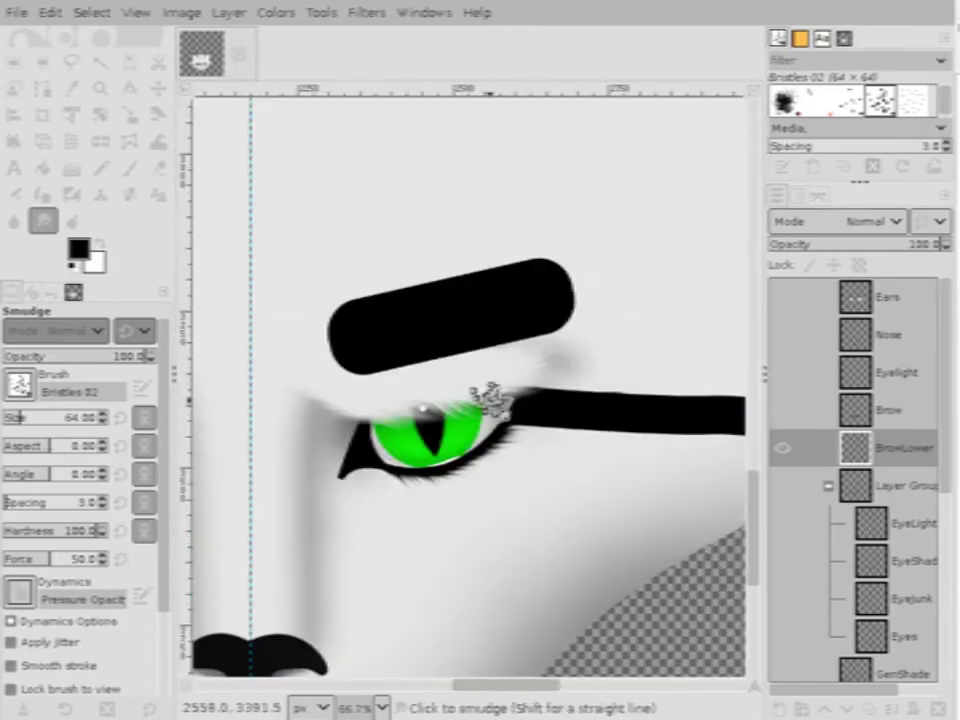
scroll(500, 396, "down", 3)
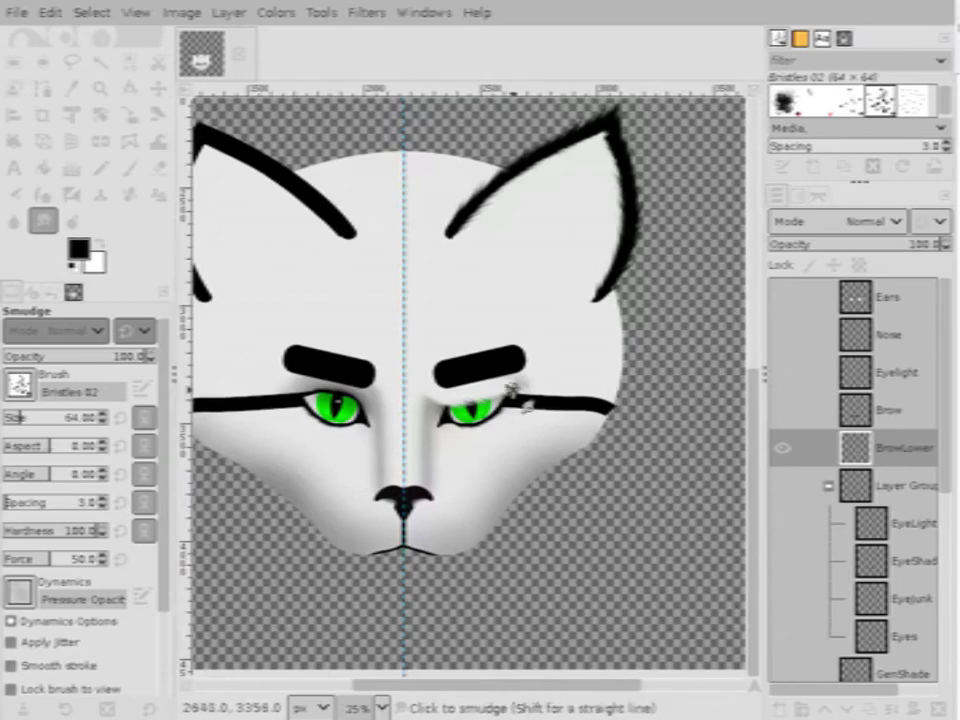
scroll(436, 385, "up", 3)
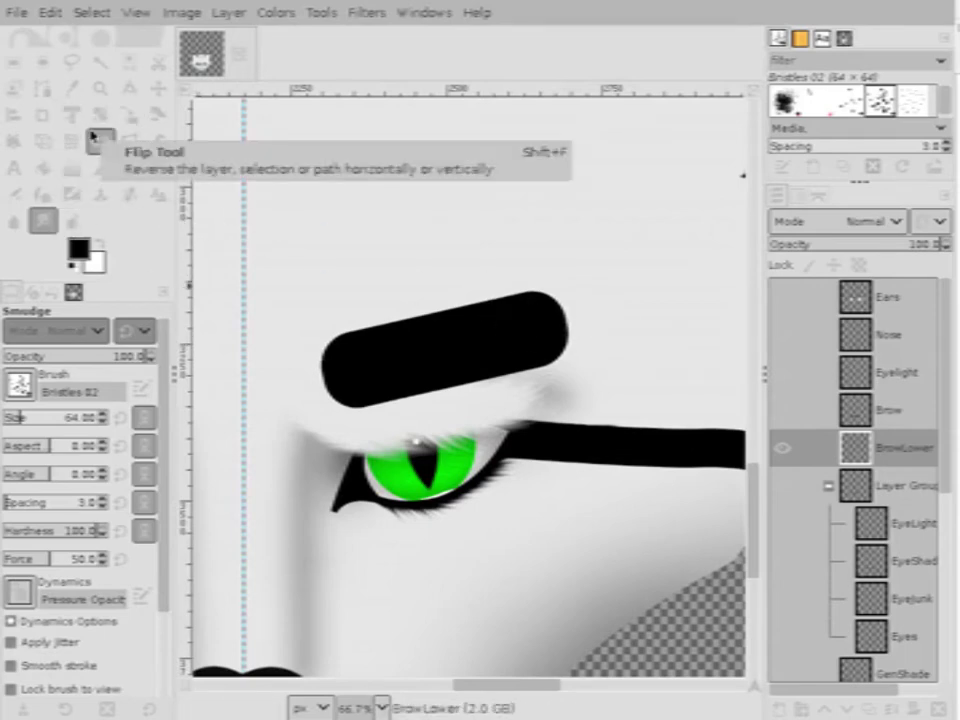
left_click(158, 88)
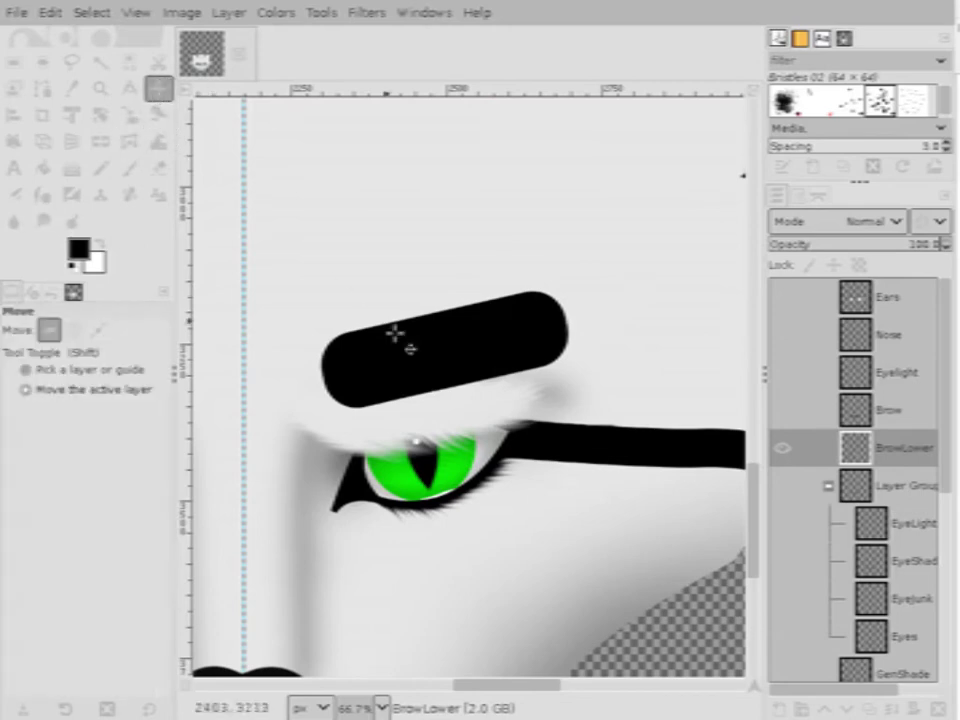
left_click(432, 402)
left_click_drag(432, 402, 439, 386)
left_click(436, 404)
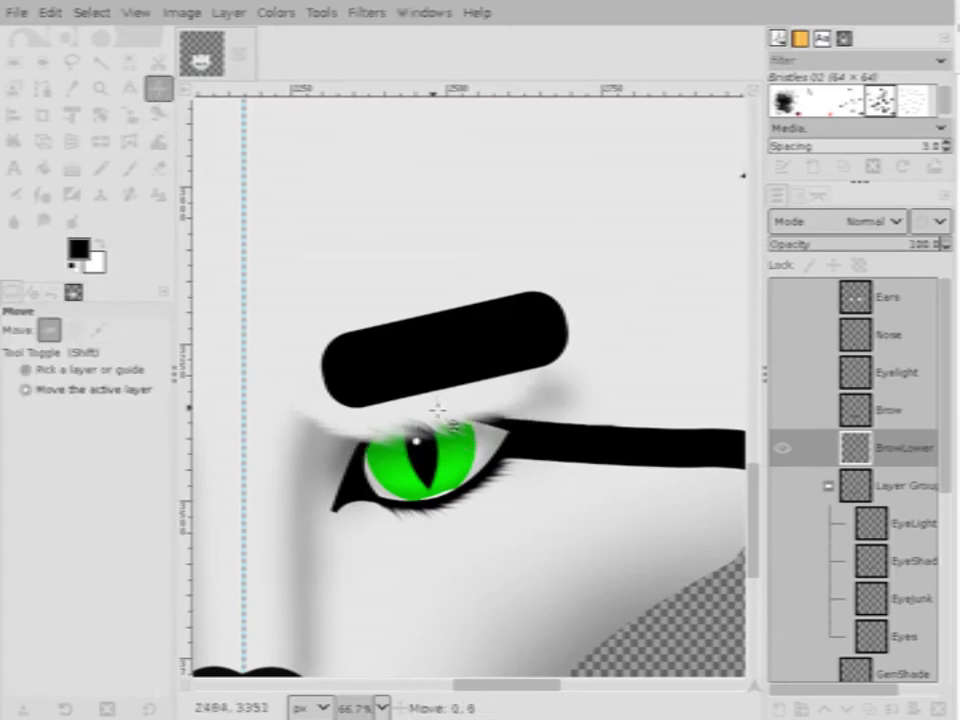
key("ctrl+z")
scroll(438, 410, "down", 2)
scroll(430, 408, "up", 1)
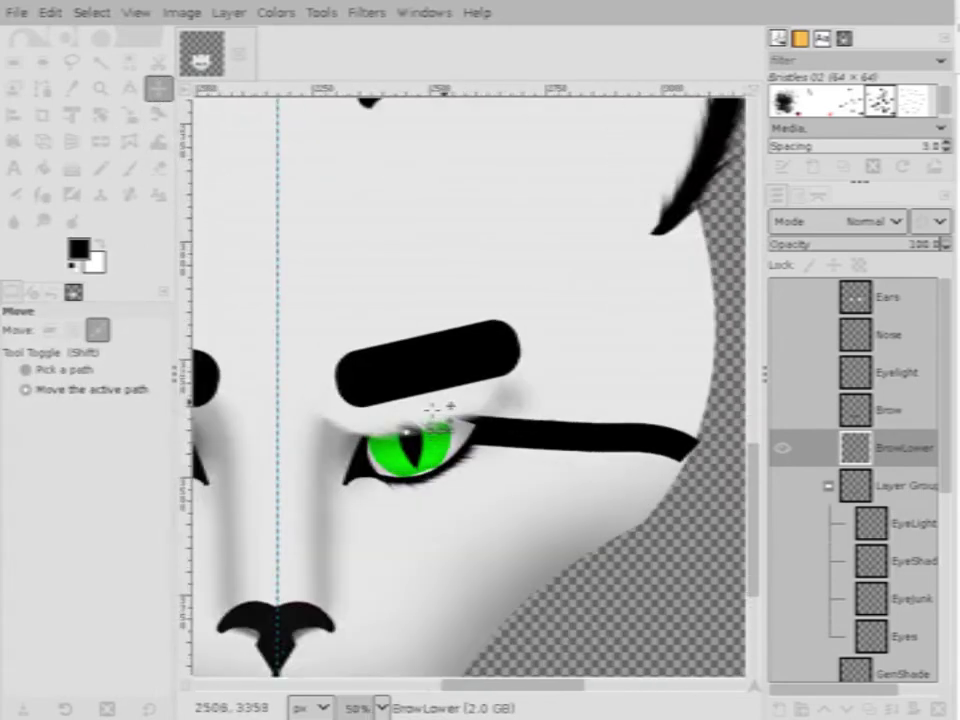
scroll(432, 408, "down", 2)
scroll(438, 408, "down", 1)
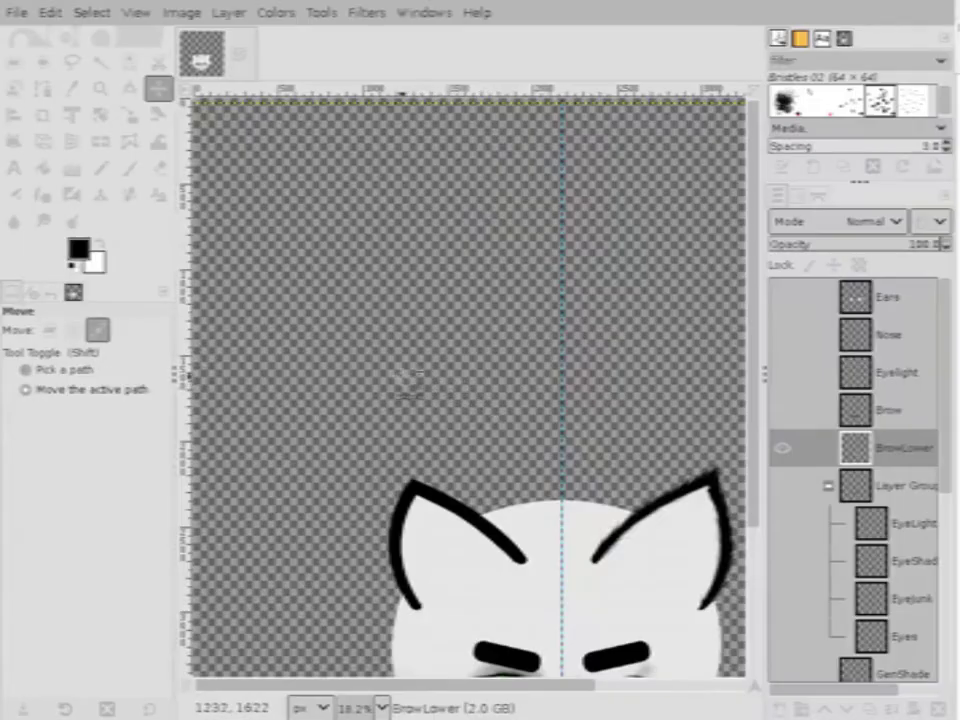
scroll(407, 381, "down", 3)
scroll(430, 447, "up", 8)
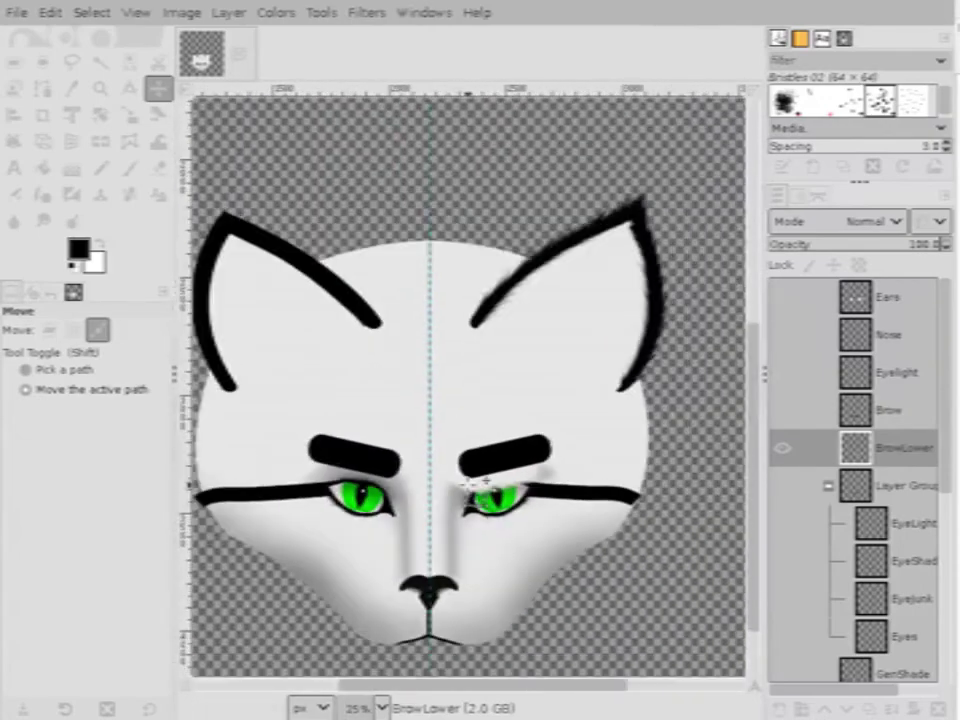
scroll(490, 487, "down", 1)
scroll(490, 487, "up", 1)
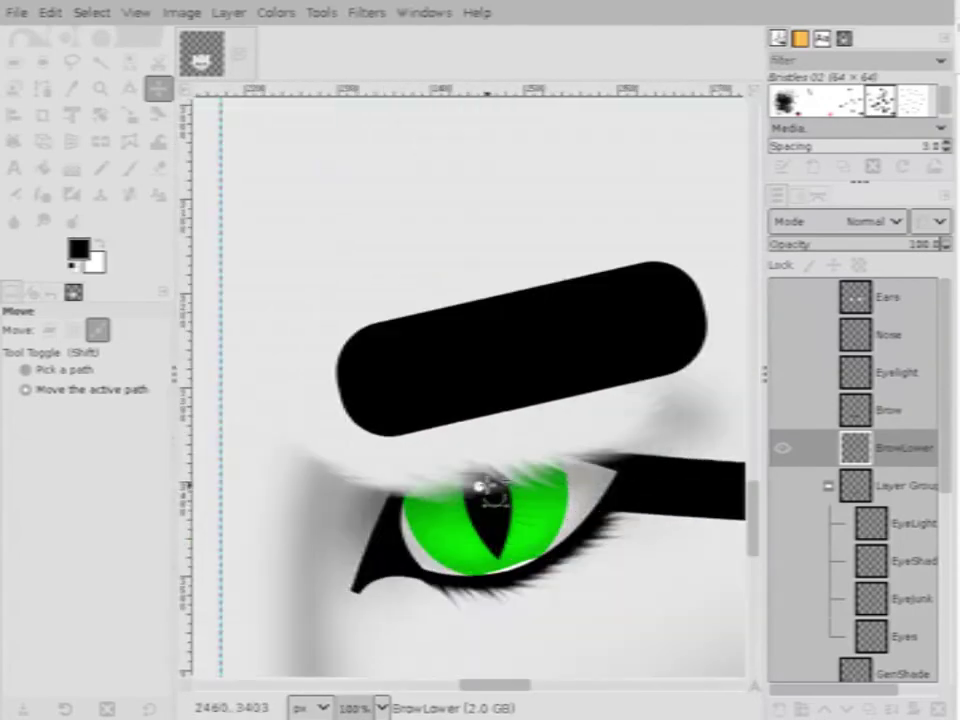
scroll(490, 487, "down", 3)
scroll(558, 447, "up", 3)
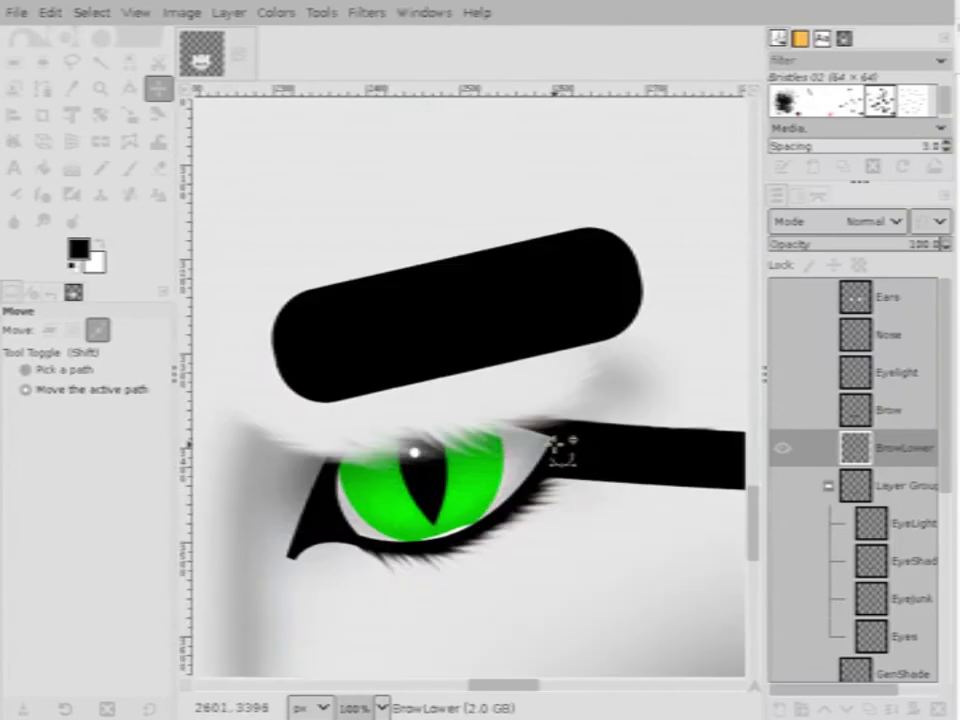
scroll(540, 432, "down", 2)
scroll(528, 430, "up", 2)
scroll(528, 425, "down", 3)
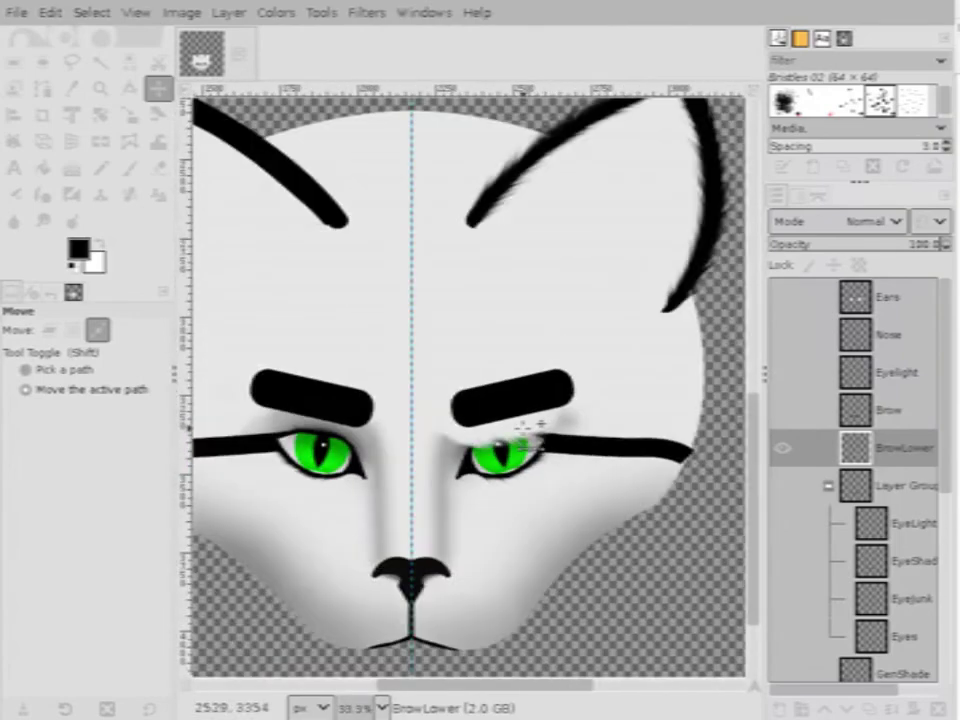
scroll(500, 425, "down", 3)
scroll(514, 446, "up", 3)
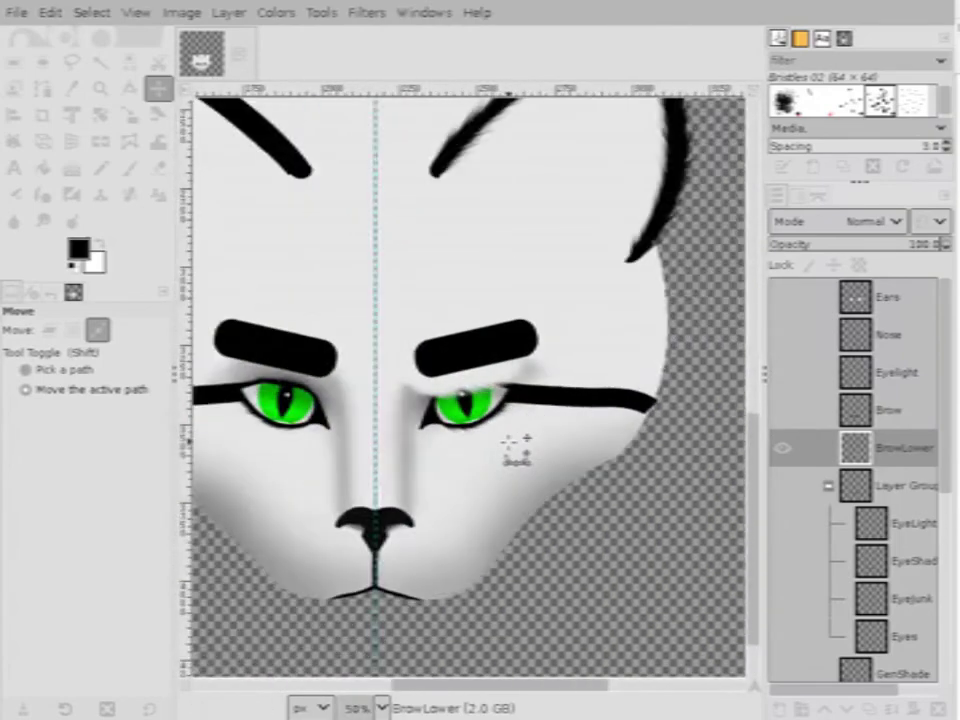
scroll(368, 392, "down", 3)
scroll(368, 392, "up", 3)
scroll(354, 386, "down", 3)
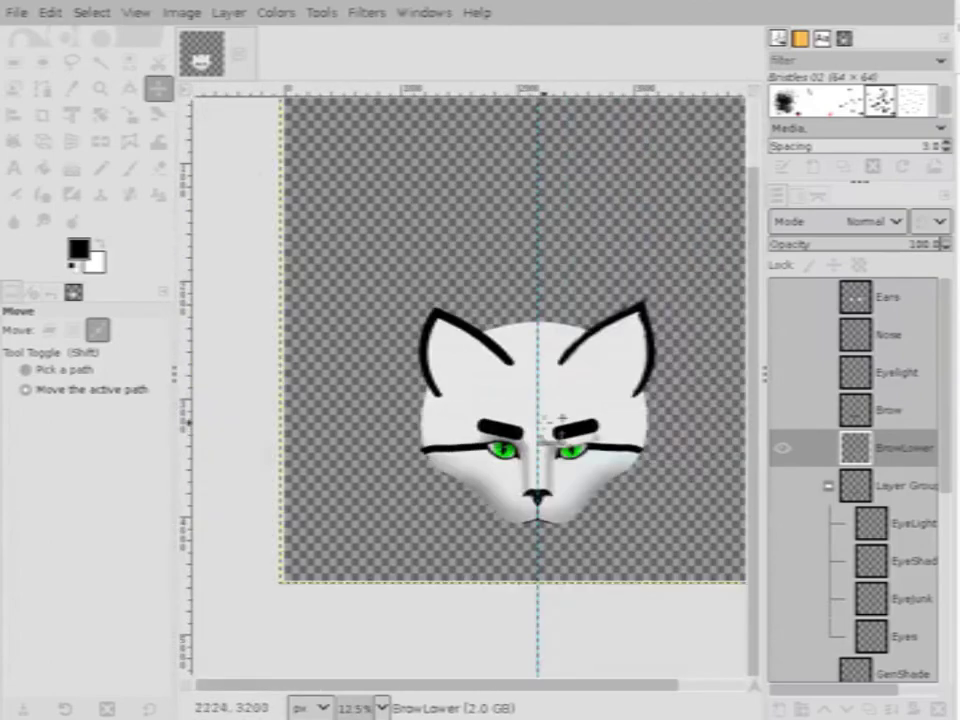
scroll(546, 435, "up", 3)
scroll(632, 332, "down", 2)
scroll(396, 311, "up", 4)
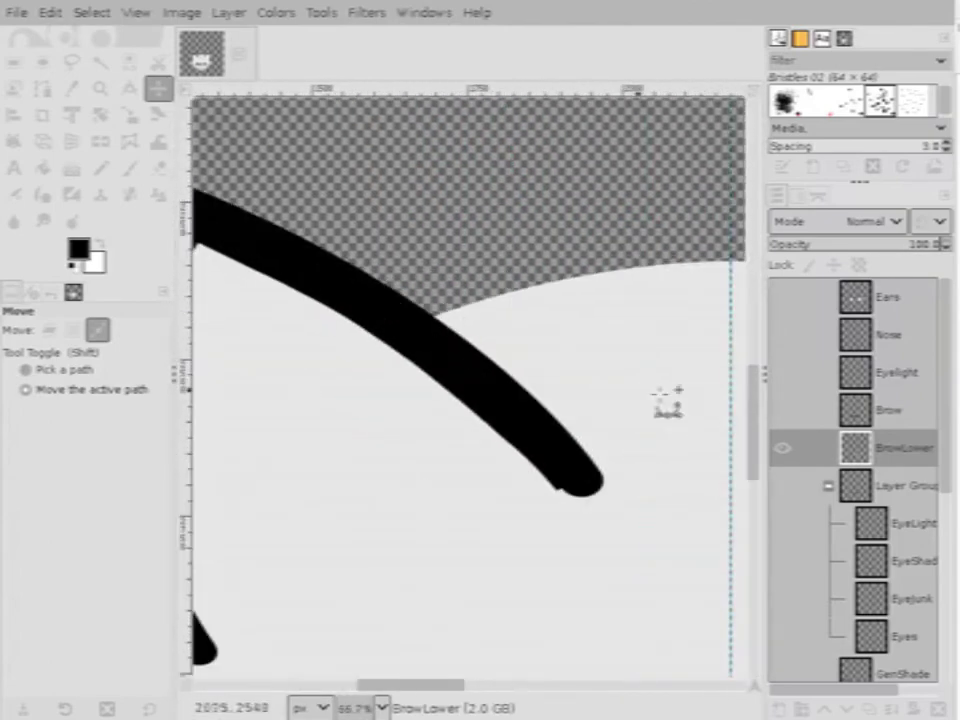
left_click(49, 329)
On the Ears layer, smudge trial fur streaks along the ear stroke's edge
left_click(800, 297)
scroll(546, 392, "down", 1)
scroll(510, 400, "up", 2)
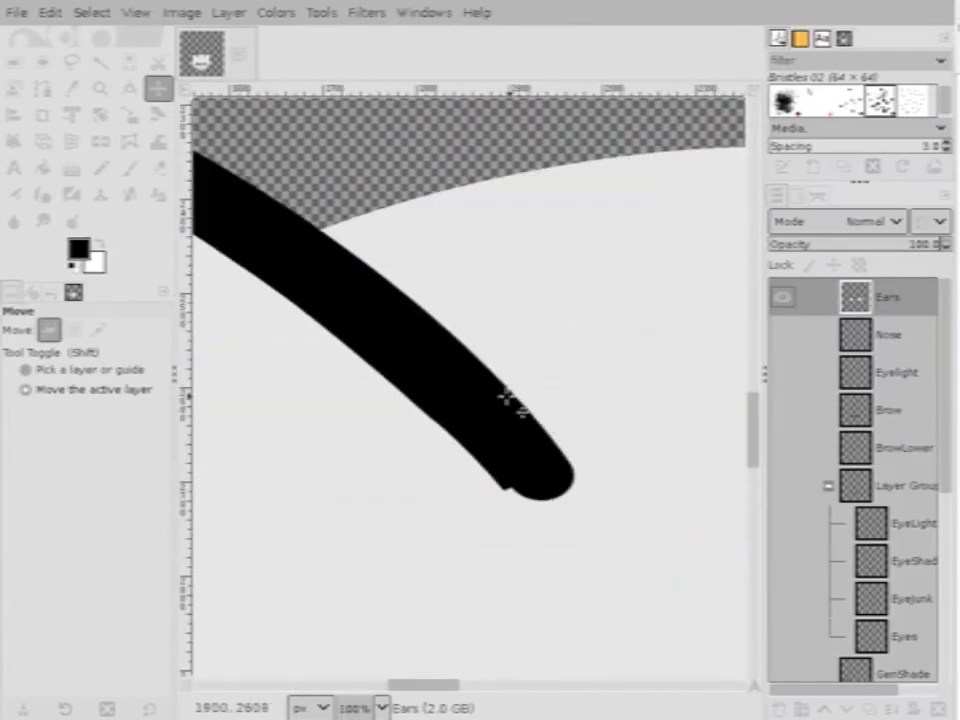
left_click(42, 219)
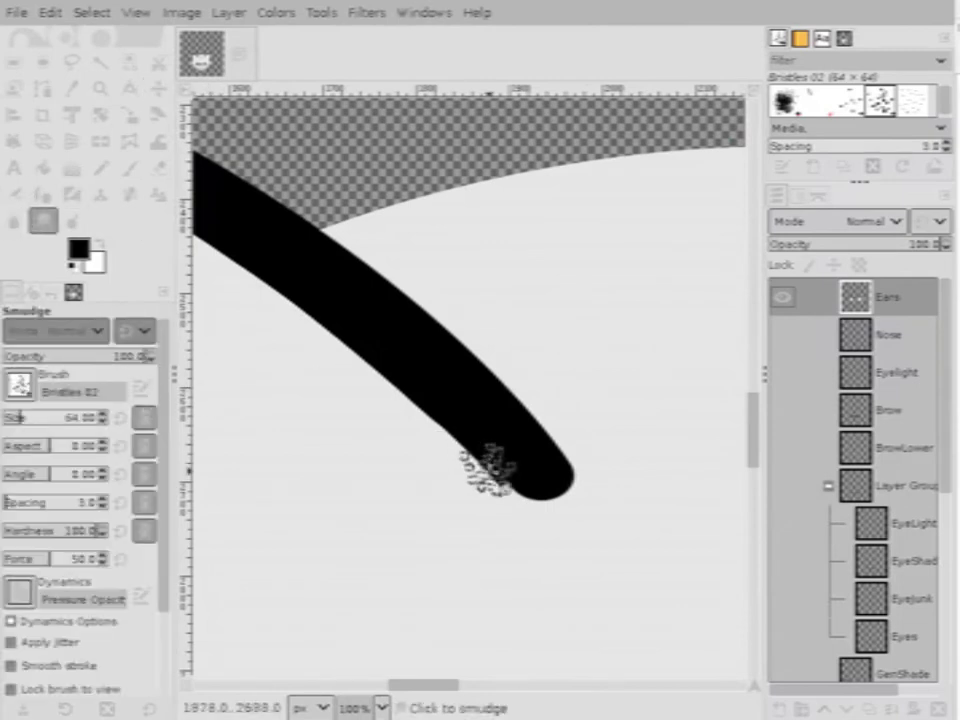
mouse_move(525, 465)
left_mouse_down()
mouse_move(542, 461)
mouse_move(553, 439)
left_mouse_up()
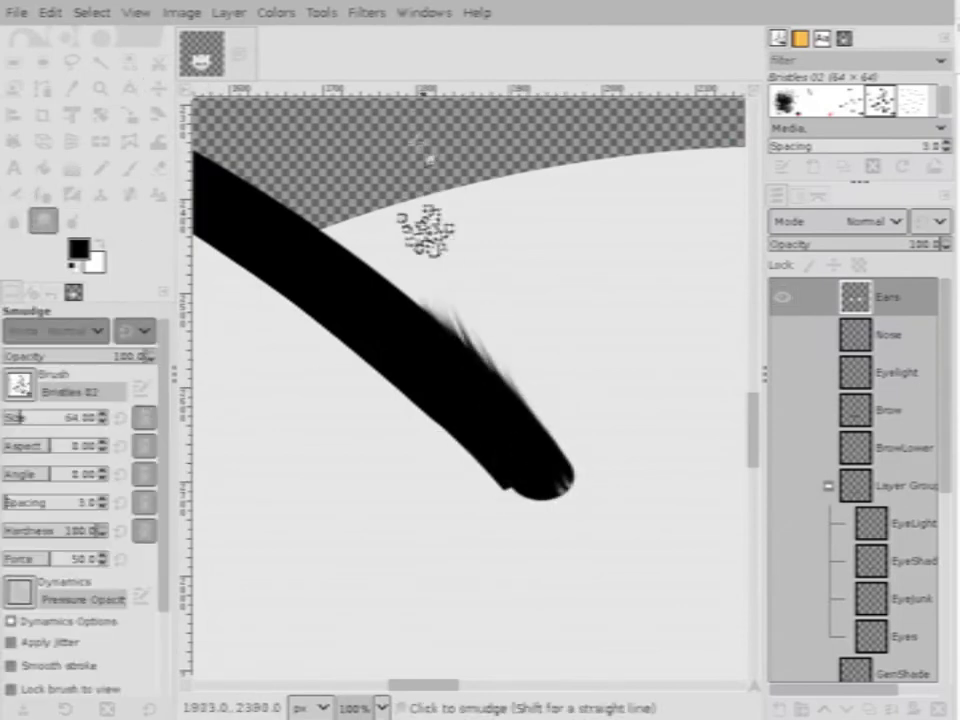
mouse_move(505, 415)
left_mouse_down()
mouse_move(408, 238)
mouse_move(468, 390)
mouse_move(411, 283)
mouse_move(381, 112)
mouse_move(431, 343)
mouse_move(326, 152)
left_mouse_up()
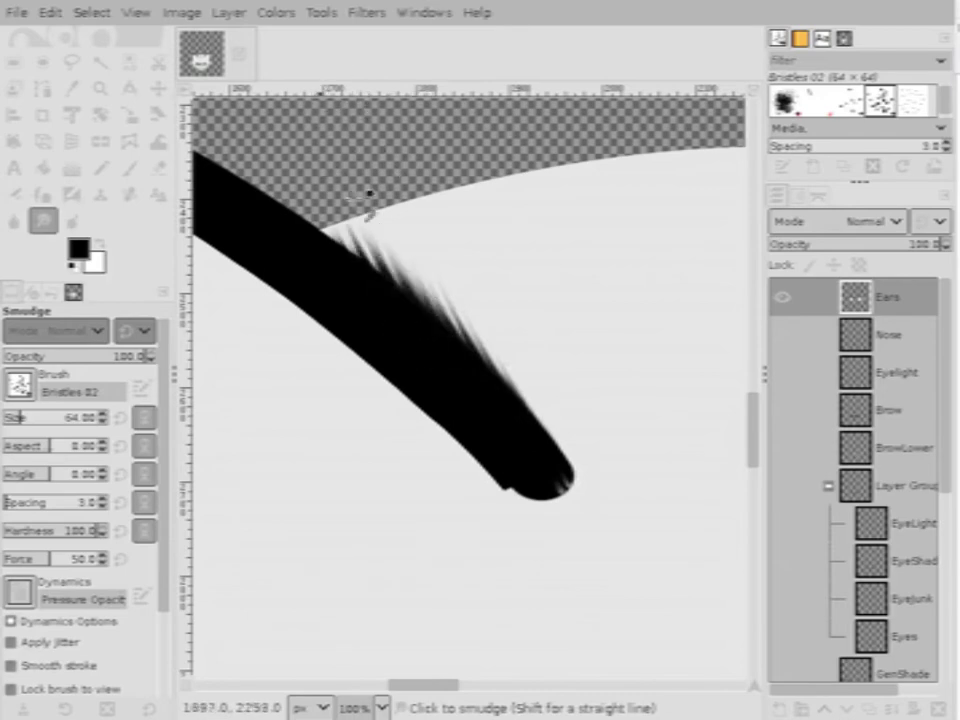
scroll(483, 287, "down", 3)
scroll(483, 287, "up", 5)
scroll(409, 336, "down", 2)
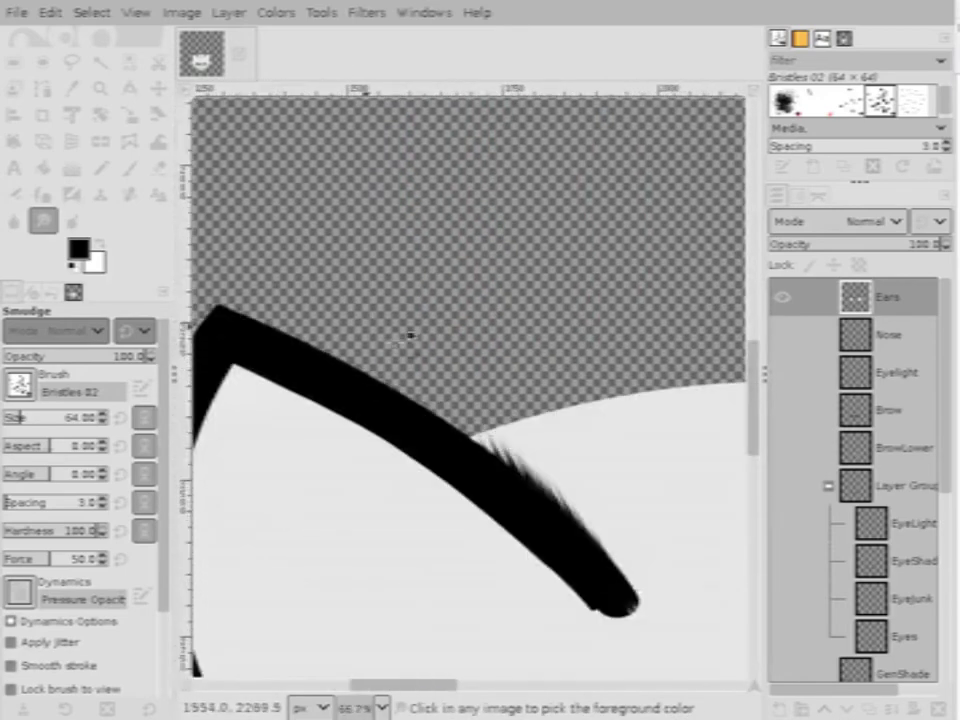
scroll(551, 497, "up", 3)
scroll(343, 347, "down", 2)
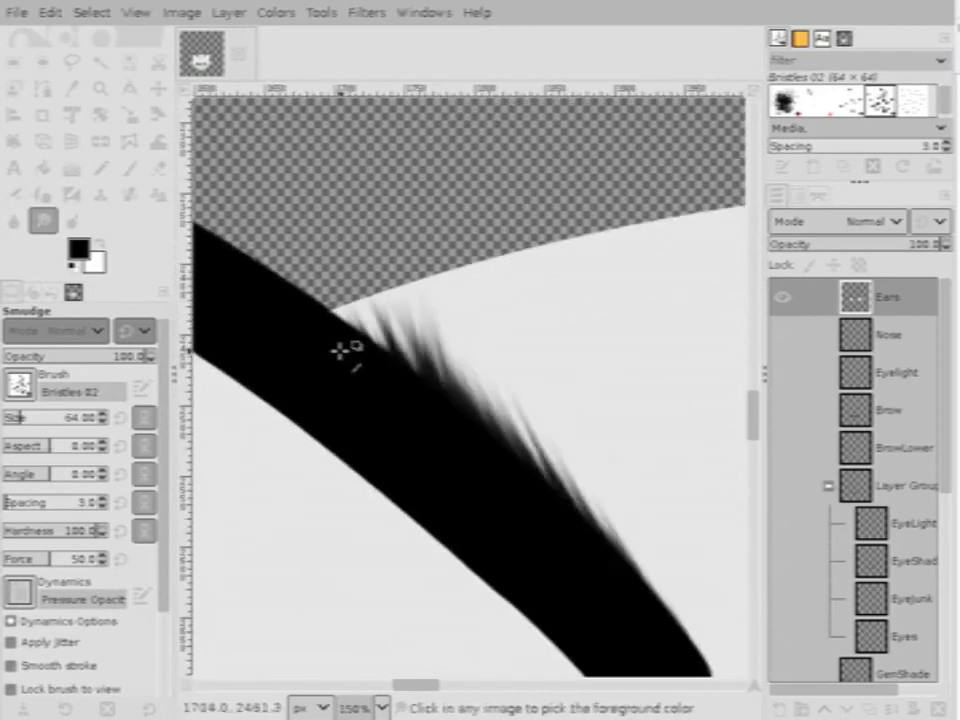
mouse_move(355, 315)
left_mouse_down()
mouse_move(501, 495)
mouse_move(546, 450)
mouse_move(587, 544)
mouse_move(592, 594)
left_mouse_up()
Undo the trial smudges and raise the smudge brush's Hardness in the tool options
key("ctrl+z")
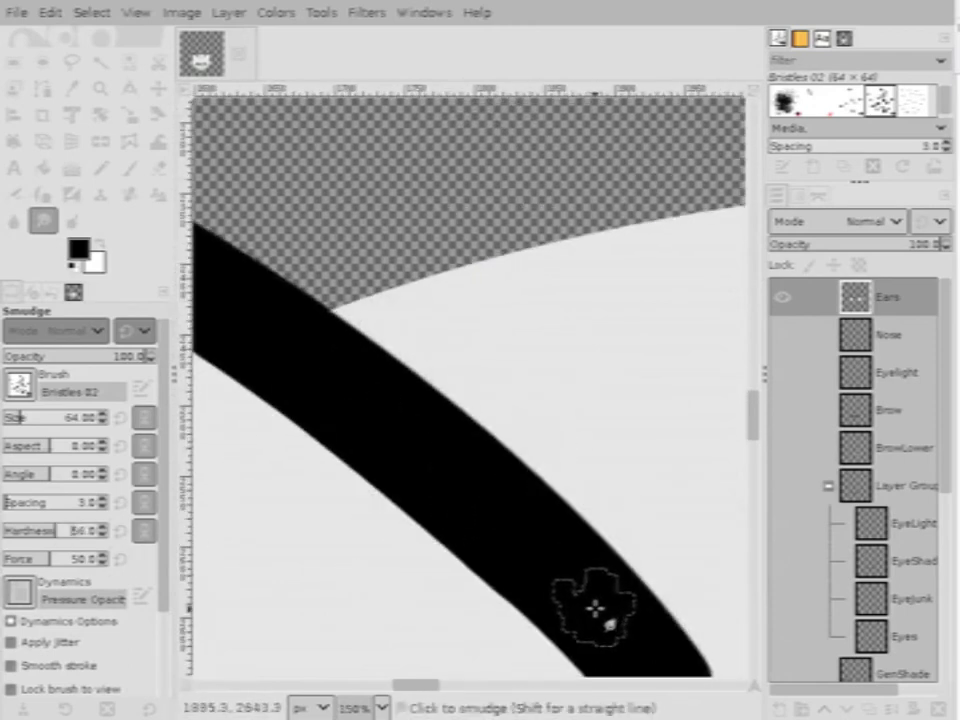
key("ctrl+z")
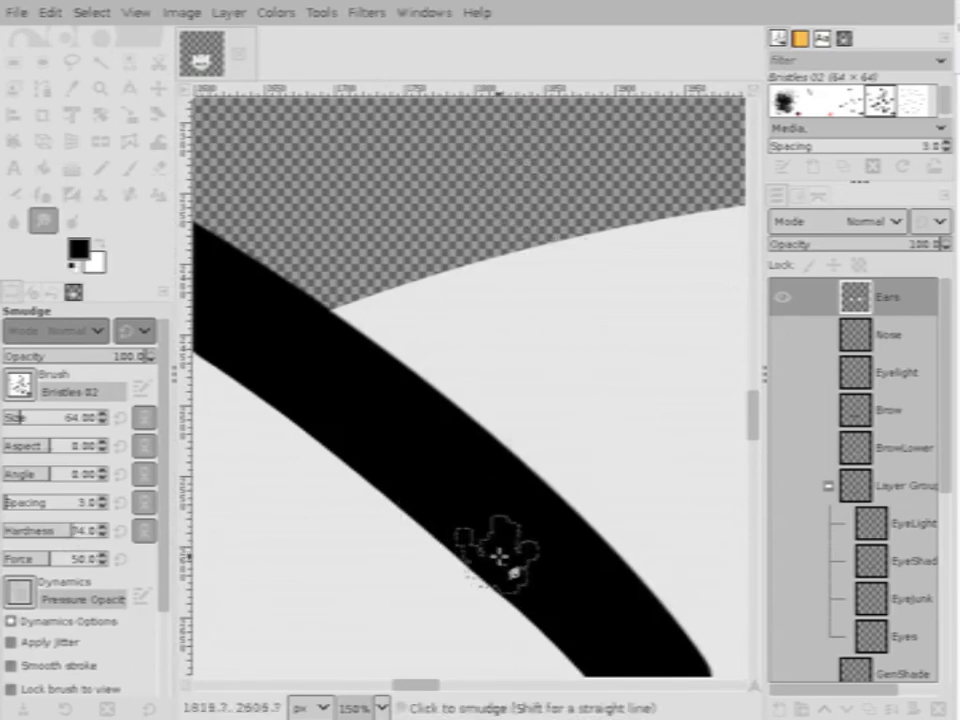
left_click_drag(499, 557, 493, 440)
key("ctrl+z")
left_click(93, 531)
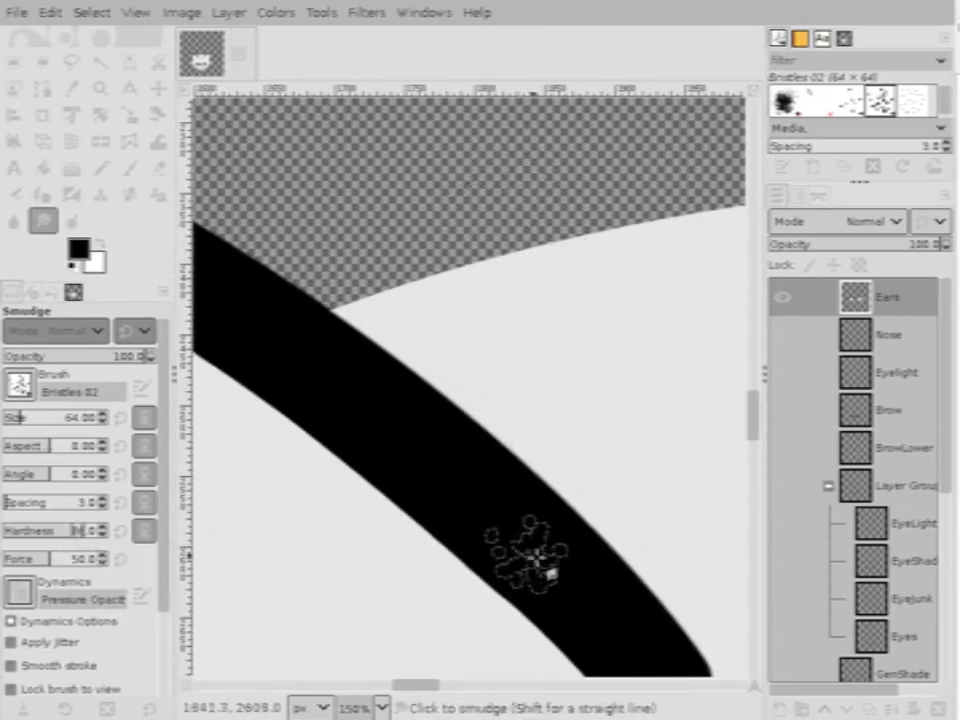
left_click_drag(525, 568, 512, 458)
scroll(365, 372, "down", 2)
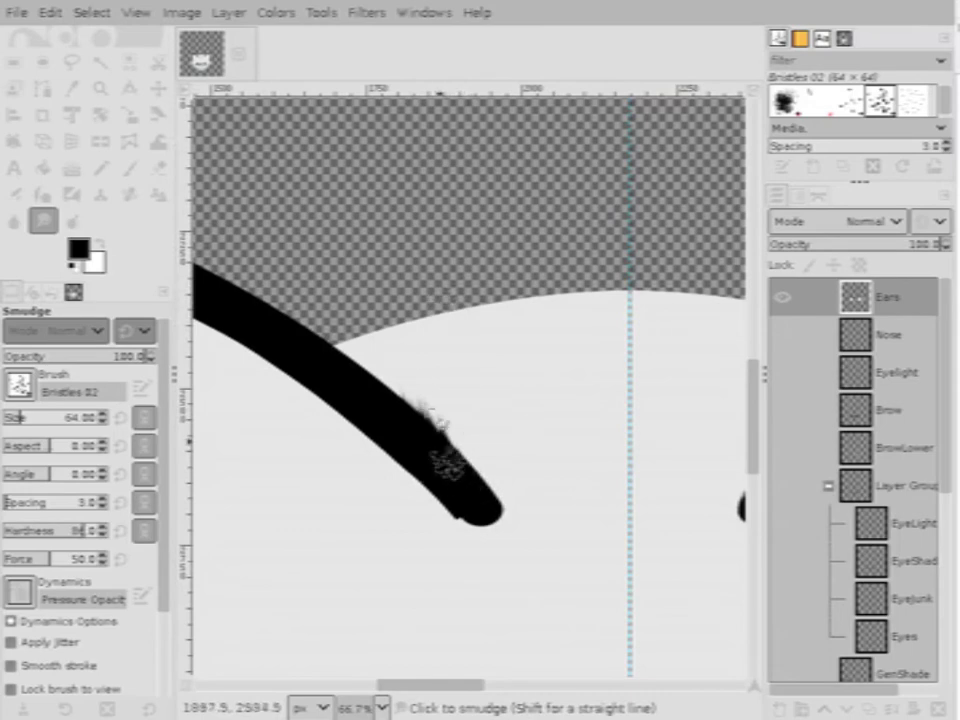
scroll(407, 397, "up", 4)
scroll(405, 395, "down", 7)
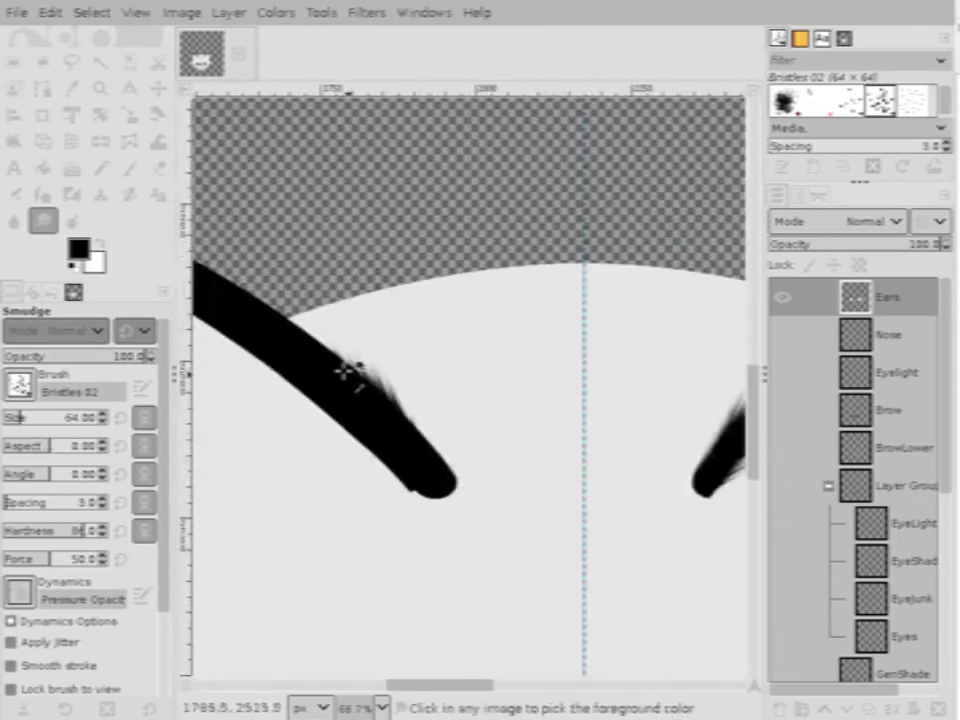
scroll(457, 366, "up", 3)
scroll(460, 370, "up", 4)
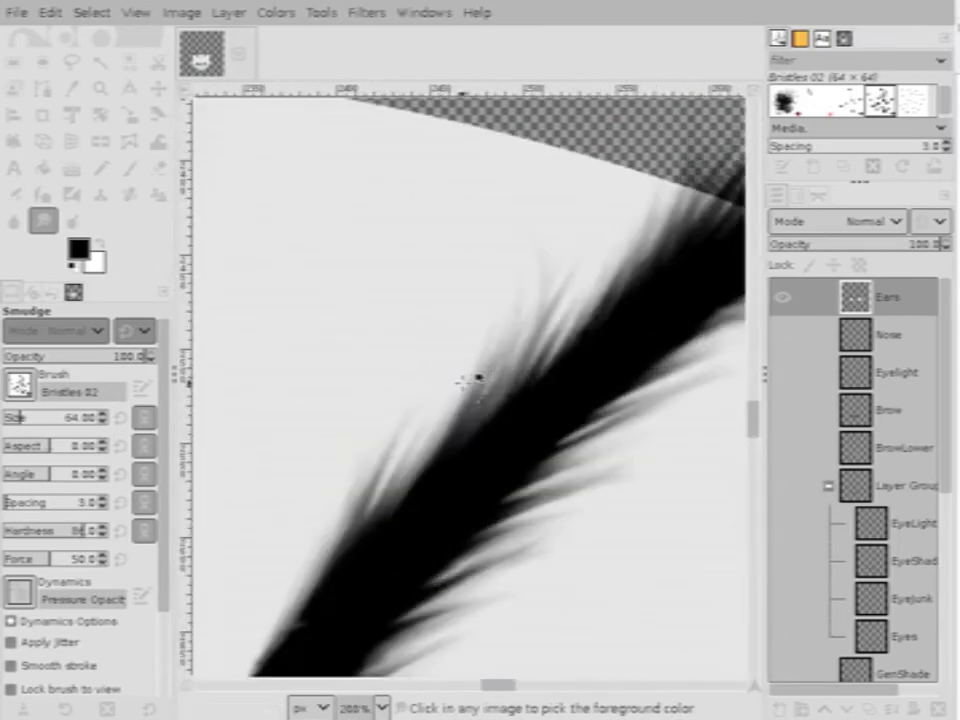
scroll(514, 375, "down", 7)
scroll(352, 392, "up", 7)
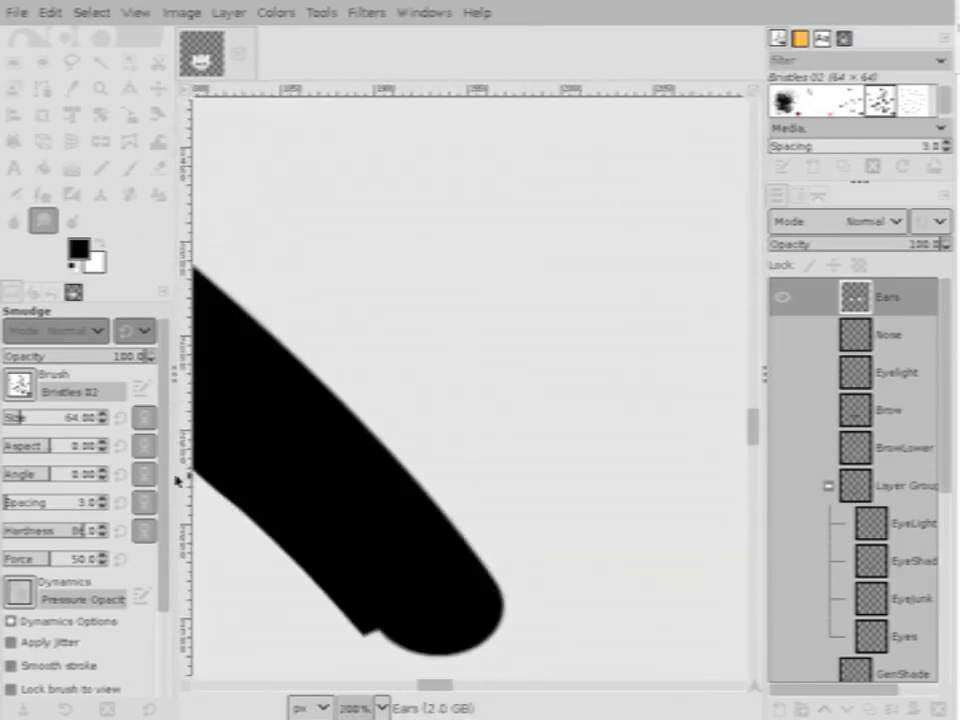
scroll(167, 540, "down", 3)
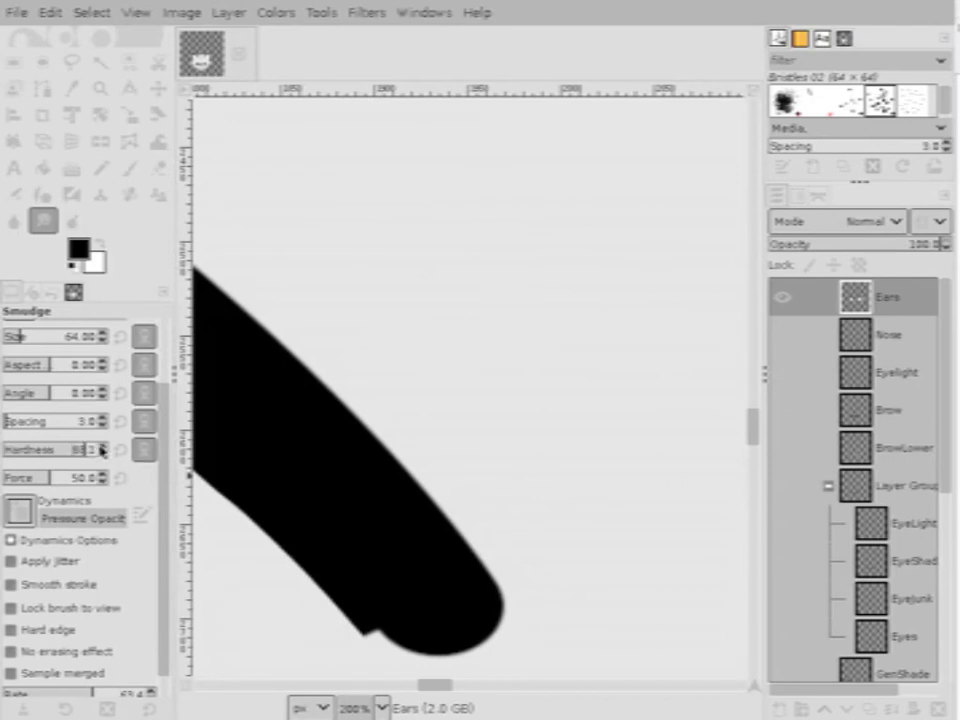
Smudge bristly fur streaks up-left from the ear stroke's tip and upper edge
left_click_drag(386, 493, 440, 390)
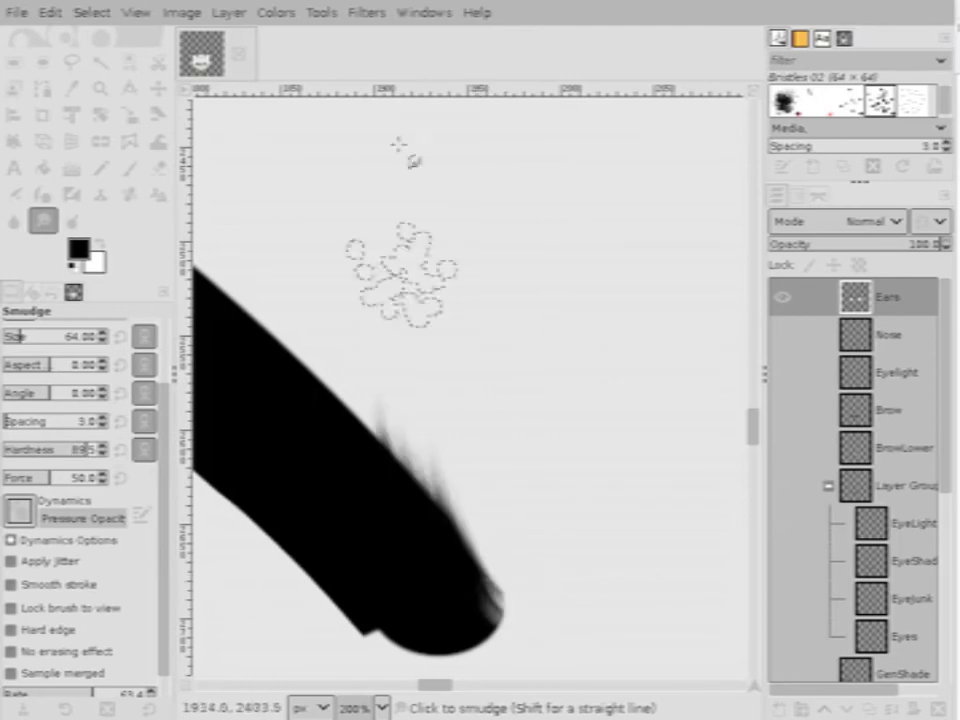
key("ctrl+z")
left_click_drag(441, 541, 407, 268)
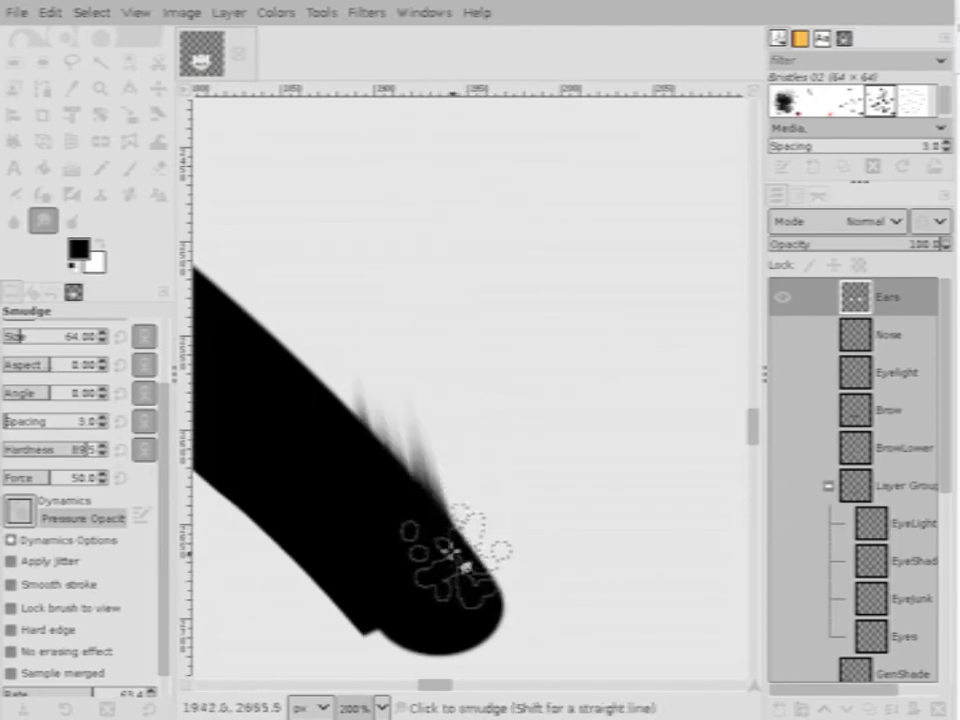
mouse_move(450, 551)
left_mouse_down()
mouse_move(327, 172)
mouse_move(434, 537)
mouse_move(314, 193)
mouse_move(445, 170)
left_mouse_up()
scroll(594, 407, "down", 3)
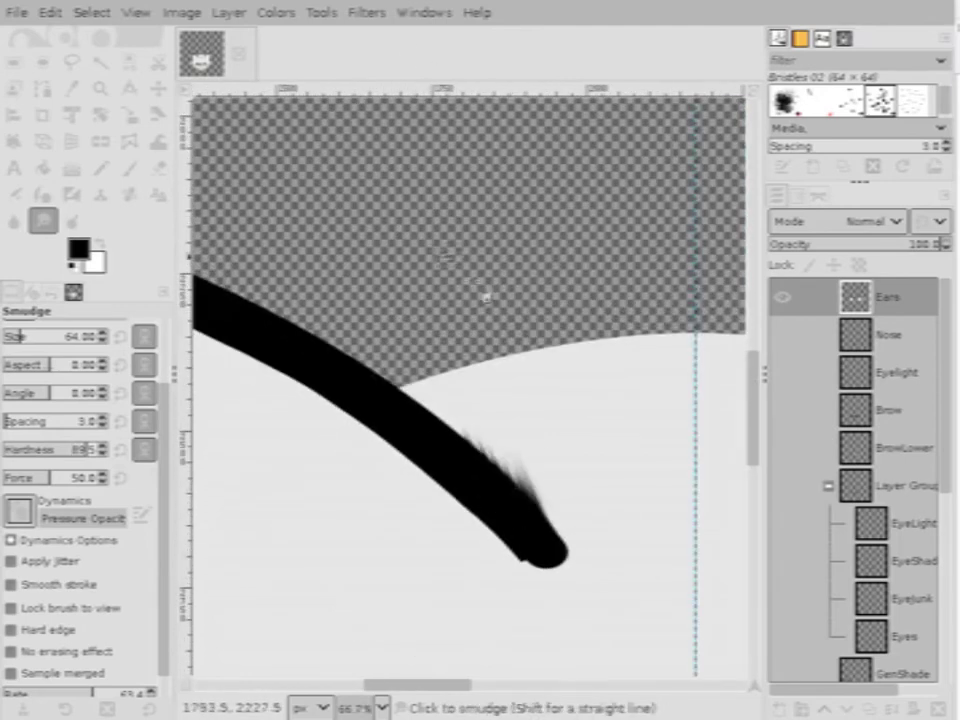
left_click_drag(585, 564, 403, 378)
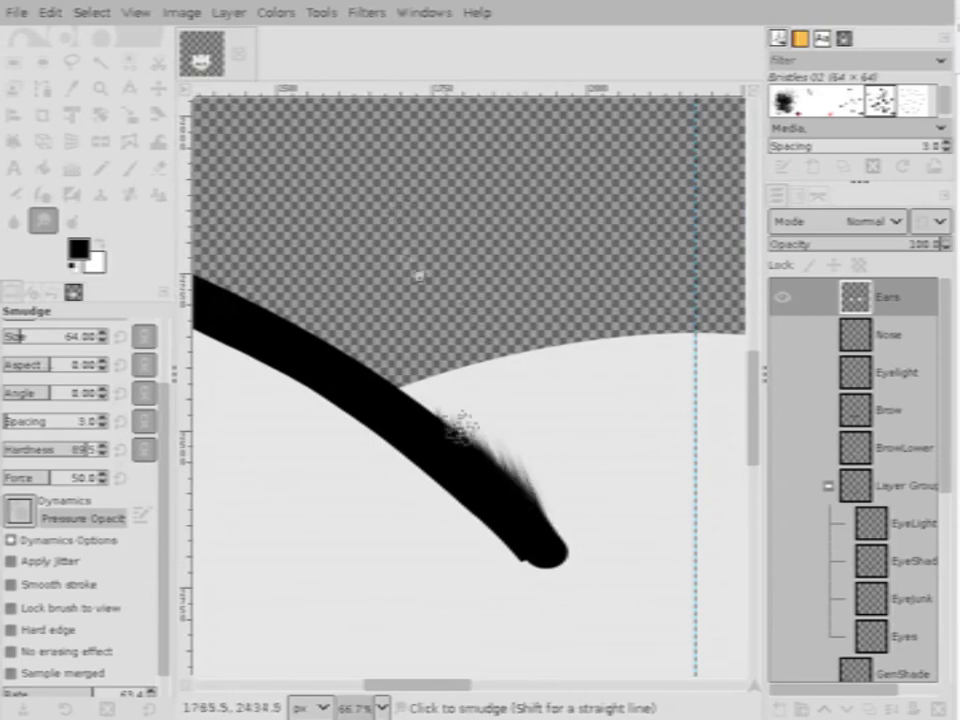
left_click_drag(587, 560, 497, 245)
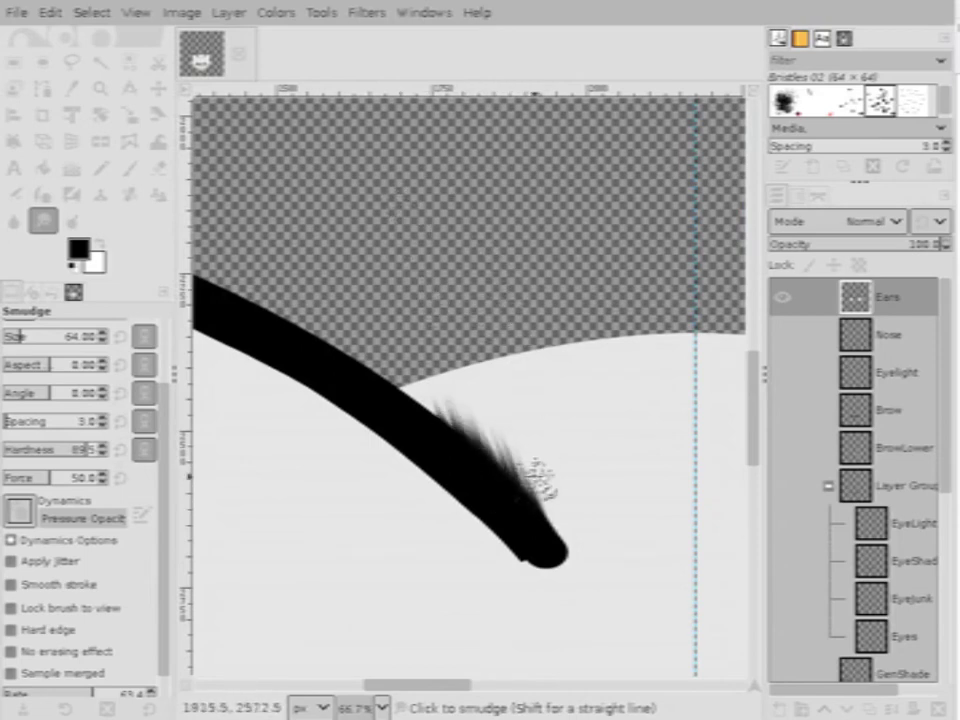
left_click_drag(536, 482, 418, 189)
mouse_move(455, 450)
left_mouse_down()
mouse_move(364, 154)
mouse_move(444, 446)
mouse_move(456, 343)
mouse_move(350, 232)
mouse_move(416, 426)
mouse_move(347, 257)
mouse_move(350, 310)
mouse_move(435, 433)
mouse_move(364, 206)
left_mouse_up()
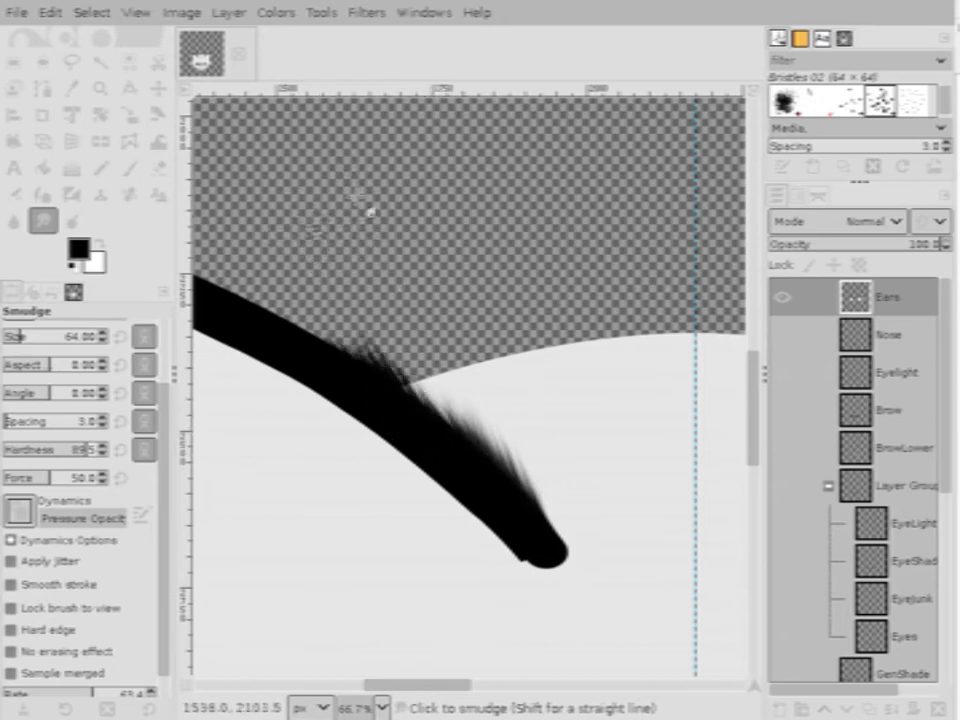
scroll(480, 415, "down", 3)
scroll(515, 413, "up", 3)
scroll(860, 470, "down", 2)
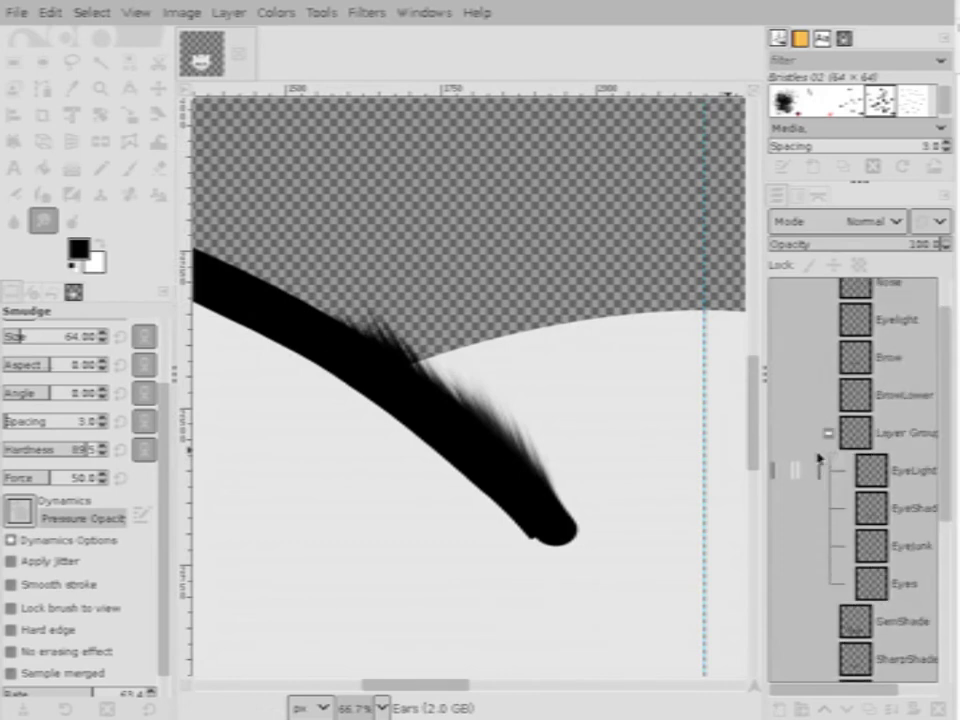
scroll(490, 375, "up", 3)
scroll(449, 390, "down", 6)
scroll(432, 389, "up", 3)
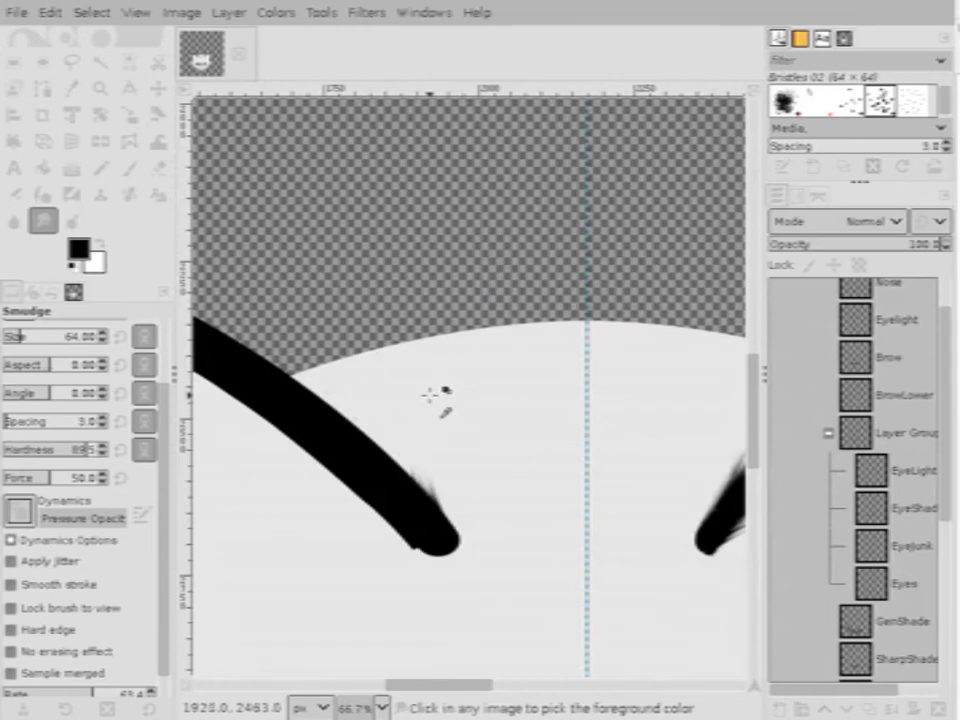
scroll(821, 525, "down", 5)
Select the BugOut layer and start a new layer with Shift+Ctrl+N
left_click(836, 625)
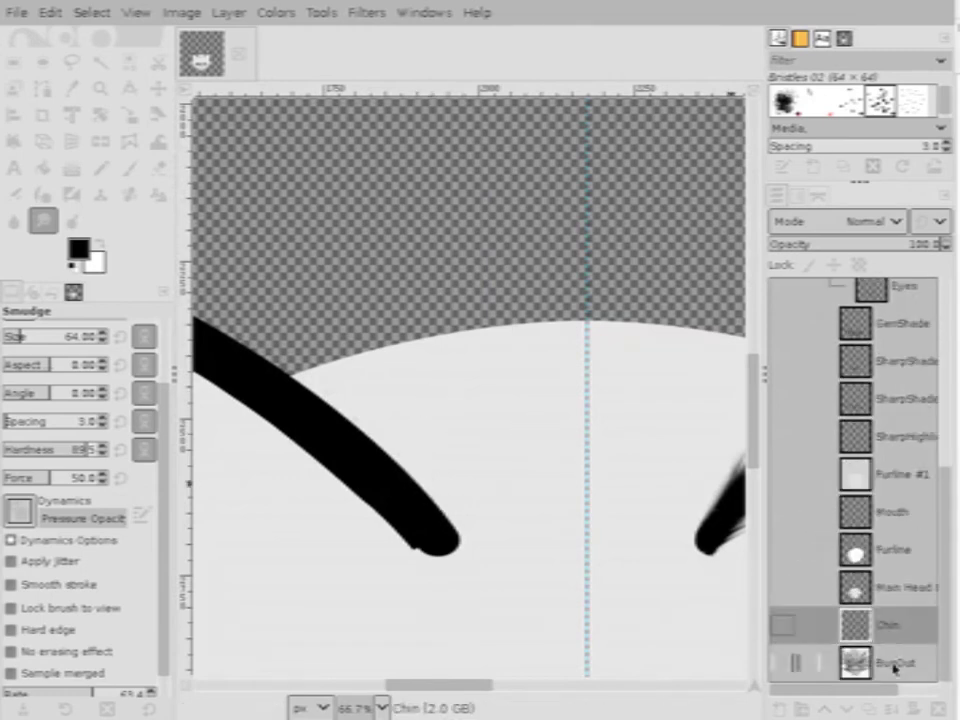
left_click(895, 665)
key("shift+ctrl+n")
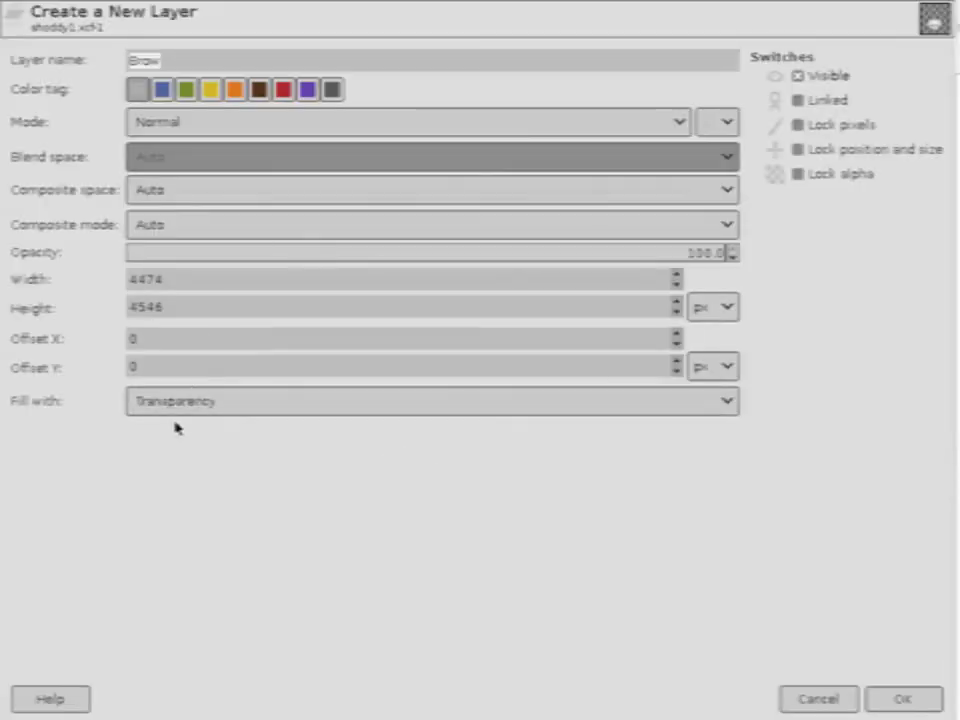
Create the new layer Brow #1 filled with White
left_click(176, 408)
left_click(166, 378)
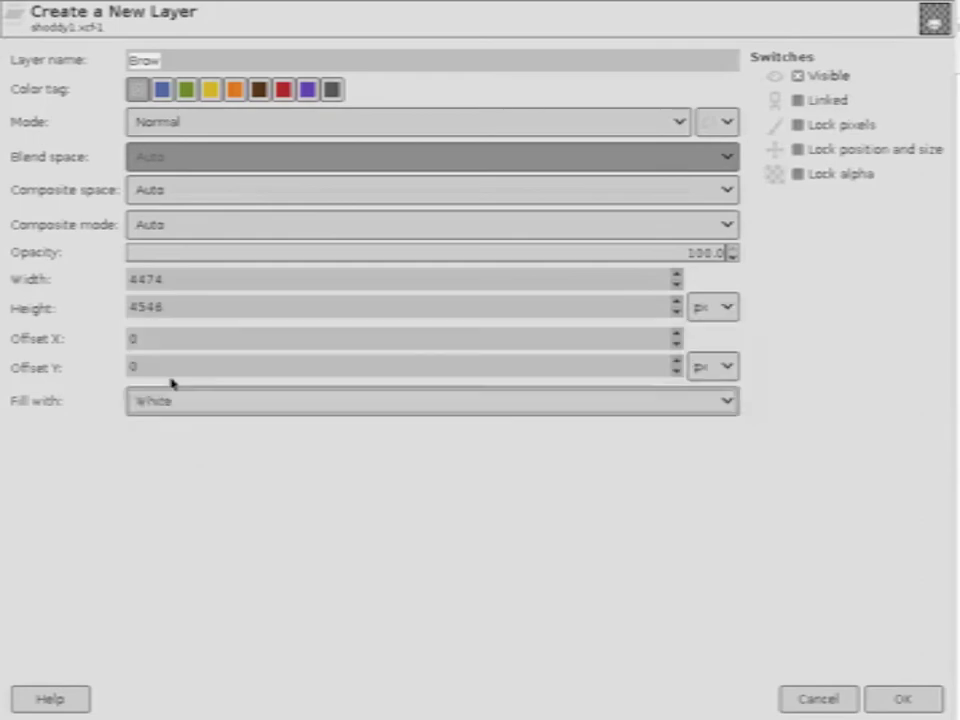
left_click(900, 699)
scroll(300, 368, "up", 1)
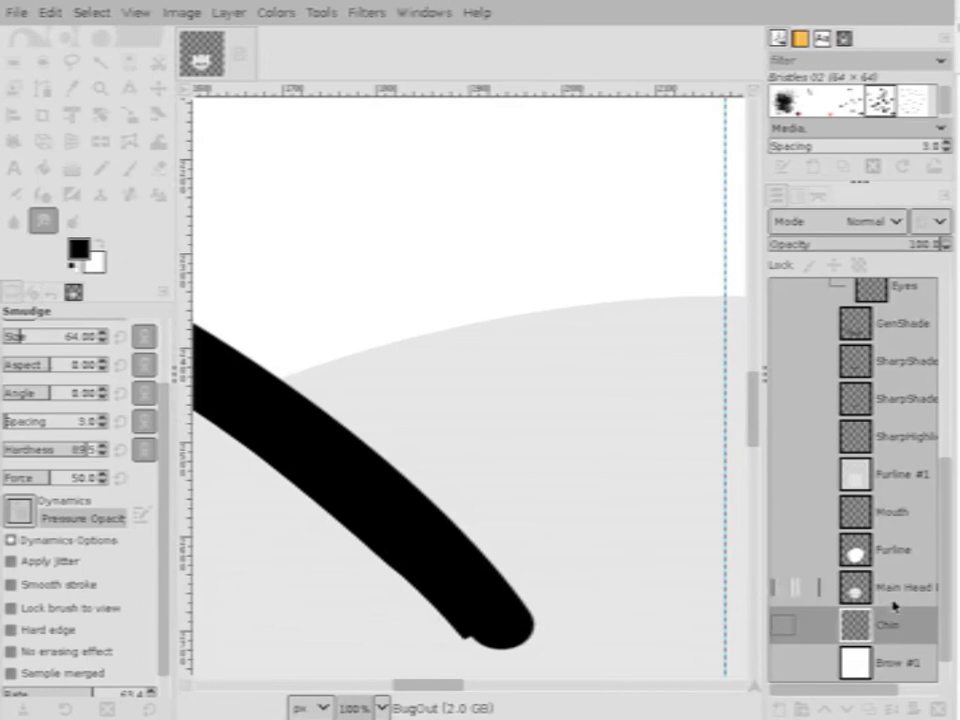
Make the Main Head Bit layer active
left_click(882, 600)
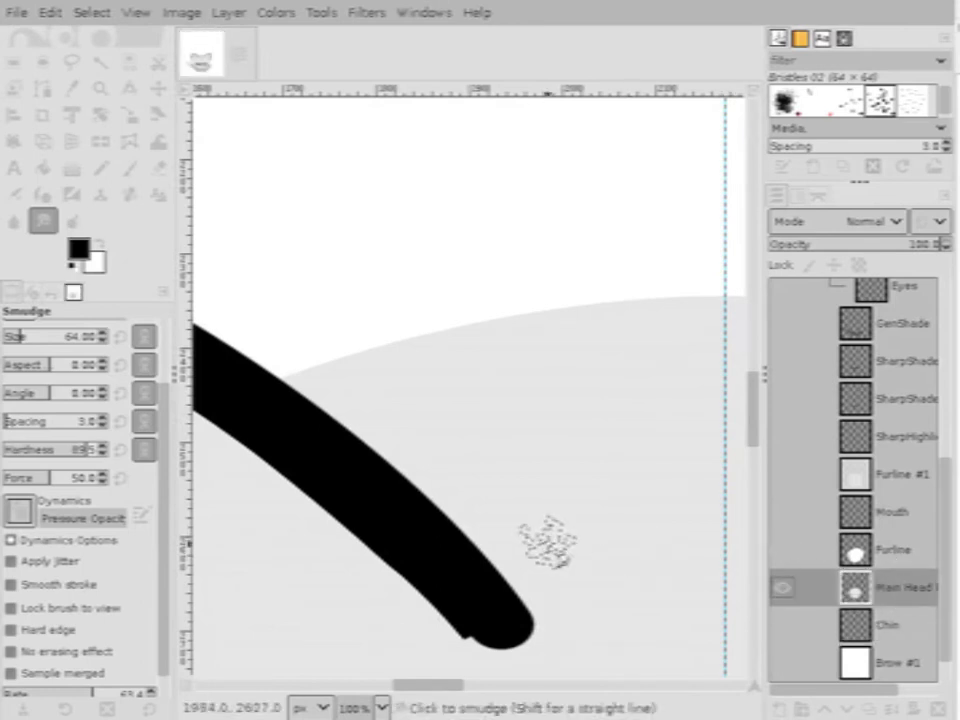
scroll(546, 495, "down", 4)
scroll(546, 493, "up", 3)
scroll(885, 437, "up", 5)
On the Ears layer, try smudging hairs from the ear curve's edge, then undo and redo
left_click(885, 297)
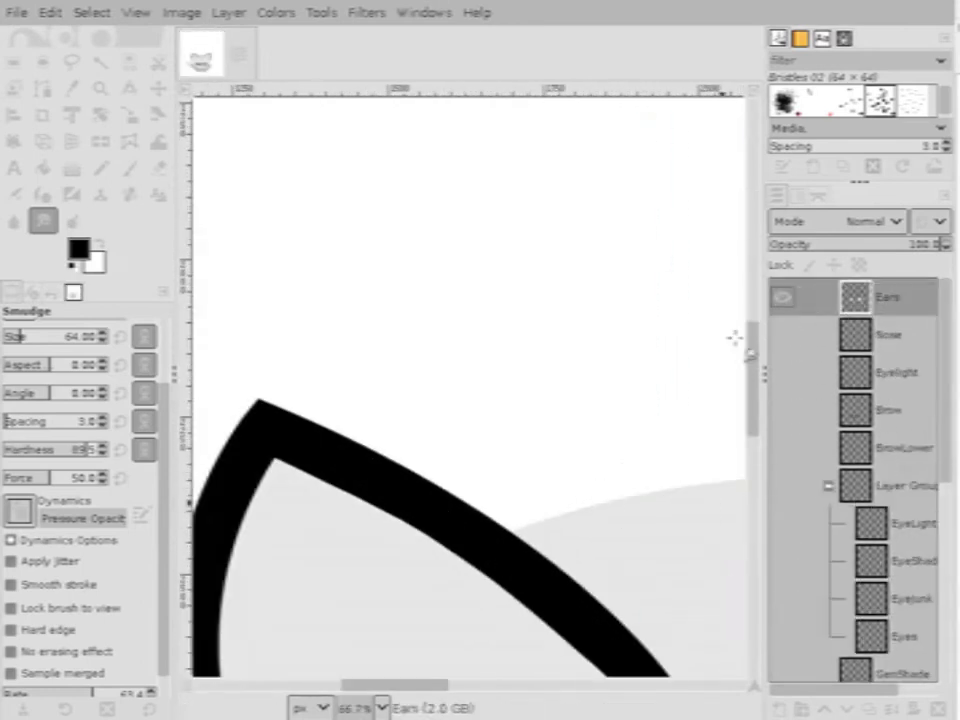
mouse_move(595, 605)
left_mouse_down()
mouse_move(511, 433)
mouse_move(588, 583)
mouse_move(530, 518)
mouse_move(561, 497)
left_mouse_up()
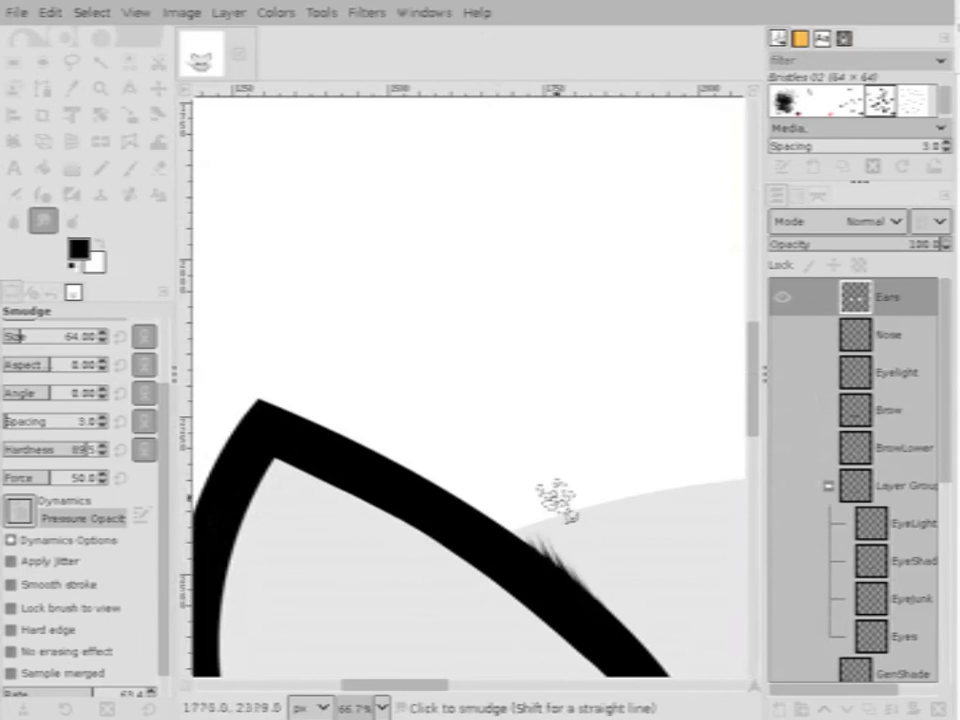
left_click_drag(536, 566, 495, 505)
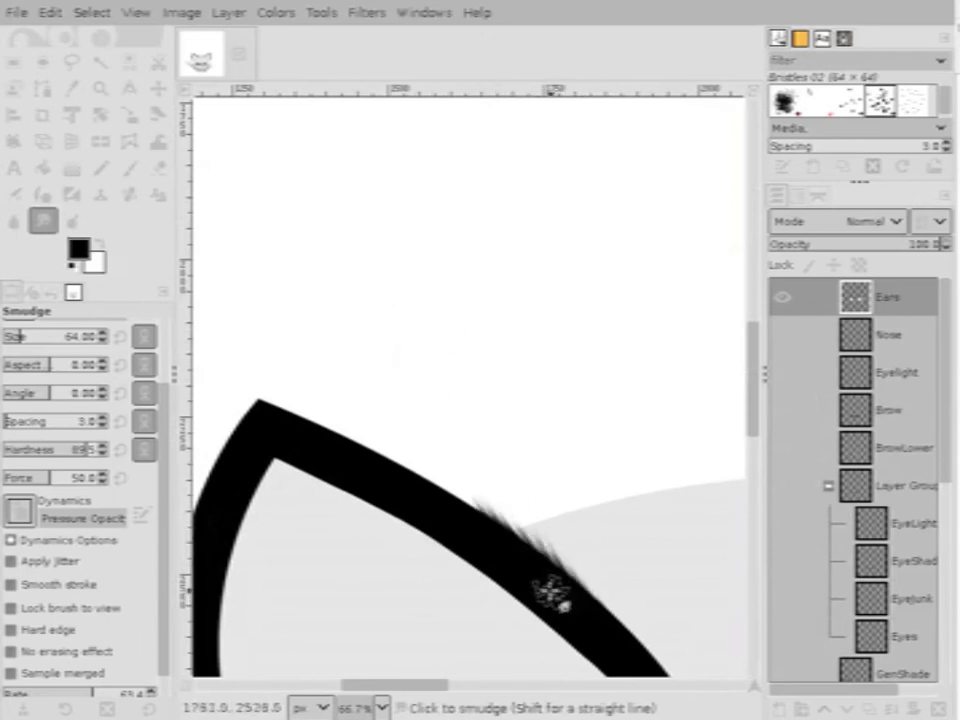
key("ctrl+z")
key("ctrl+z")
key("ctrl+z")
key("ctrl+z")
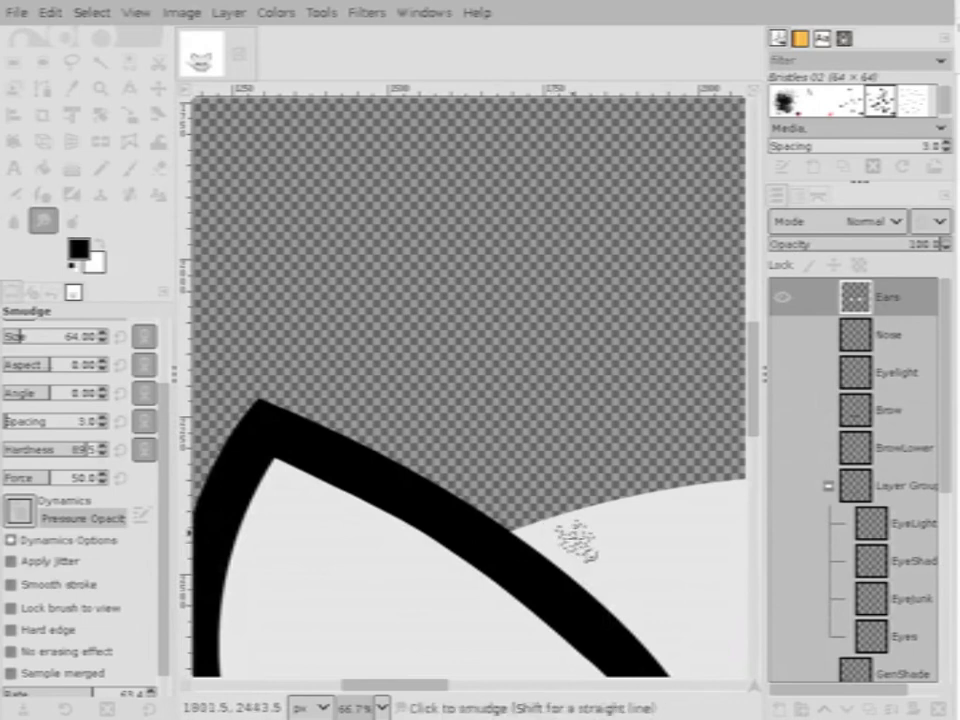
key("ctrl+y")
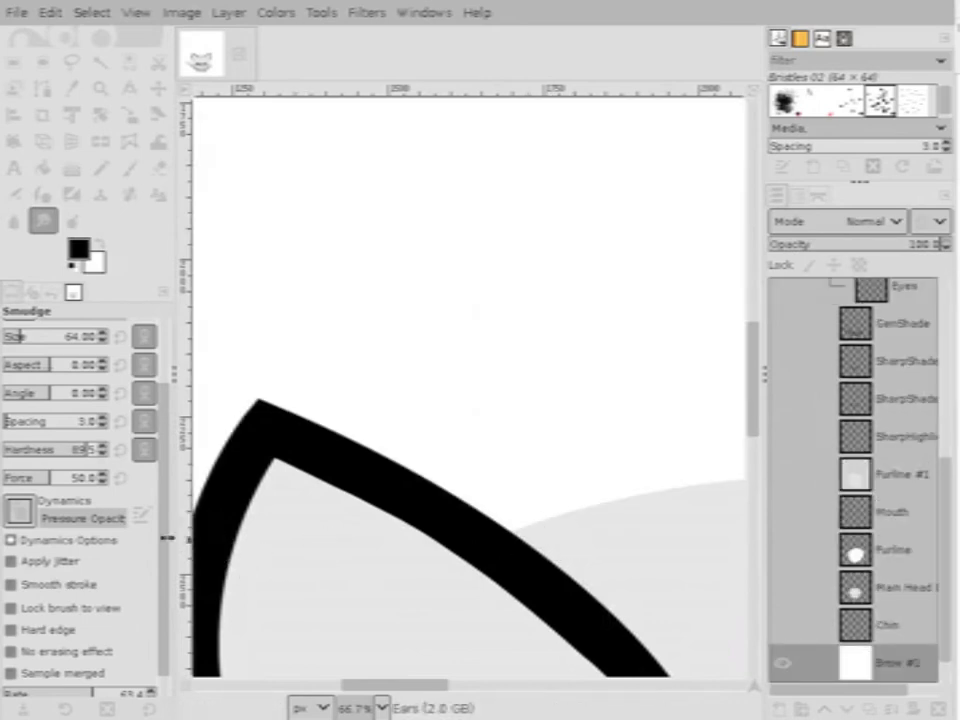
scroll(152, 614, "down", 1)
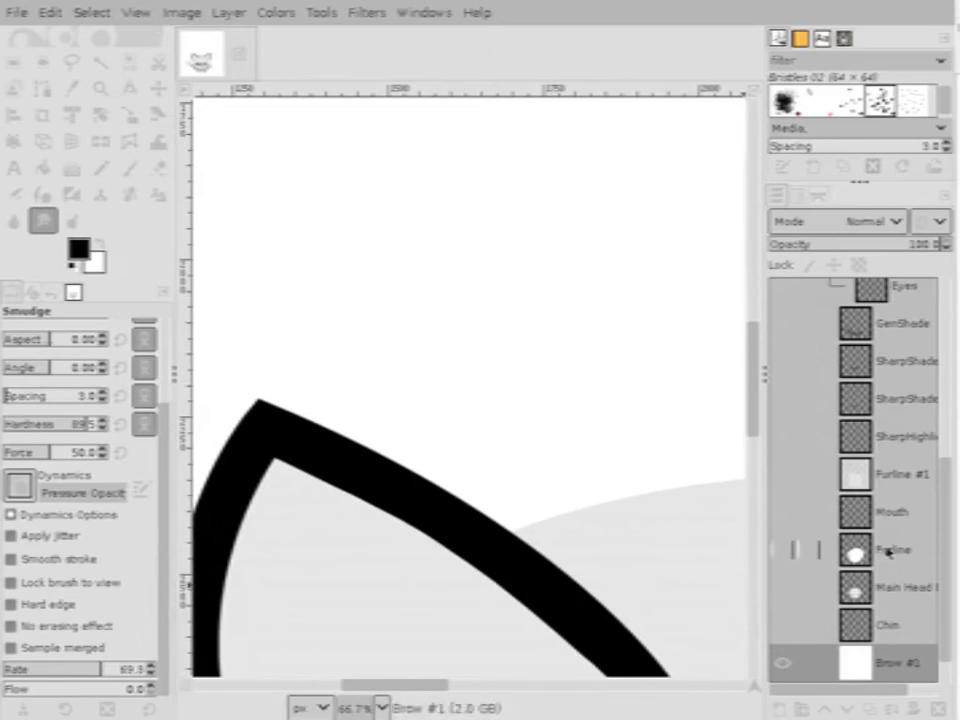
scroll(880, 525, "up", 1)
scroll(898, 542, "down", 2)
scroll(898, 542, "up", 5)
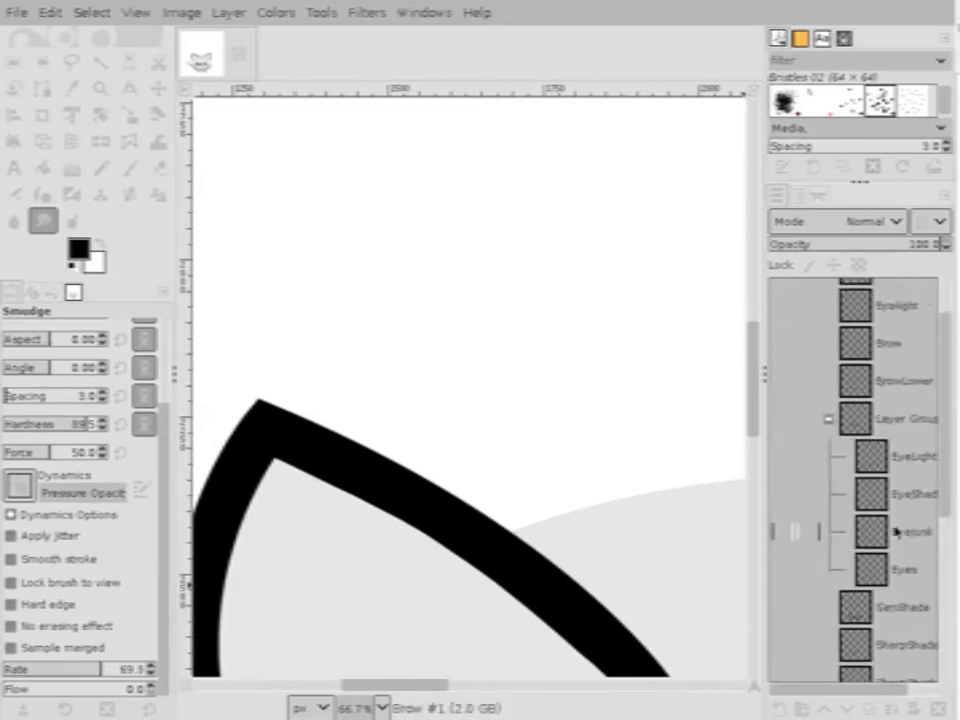
Reselect the Ears layer and smudge five feathered fur streaks up-left from the stroke tip
left_click(810, 300)
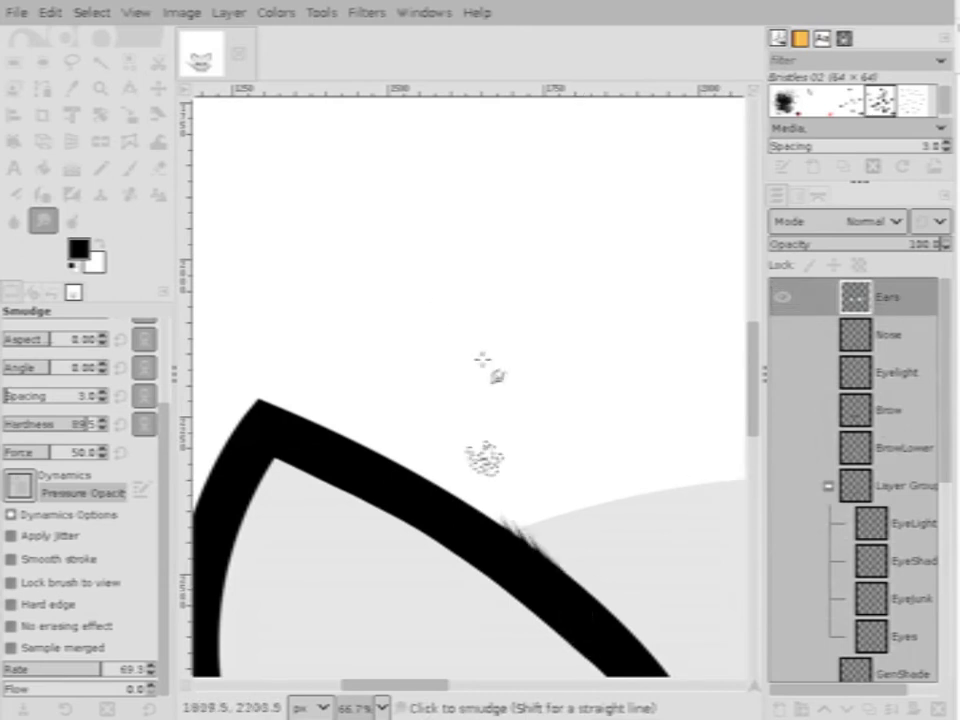
scroll(512, 496, "down", 3)
scroll(460, 490, "up", 4)
left_click_drag(460, 490, 395, 355)
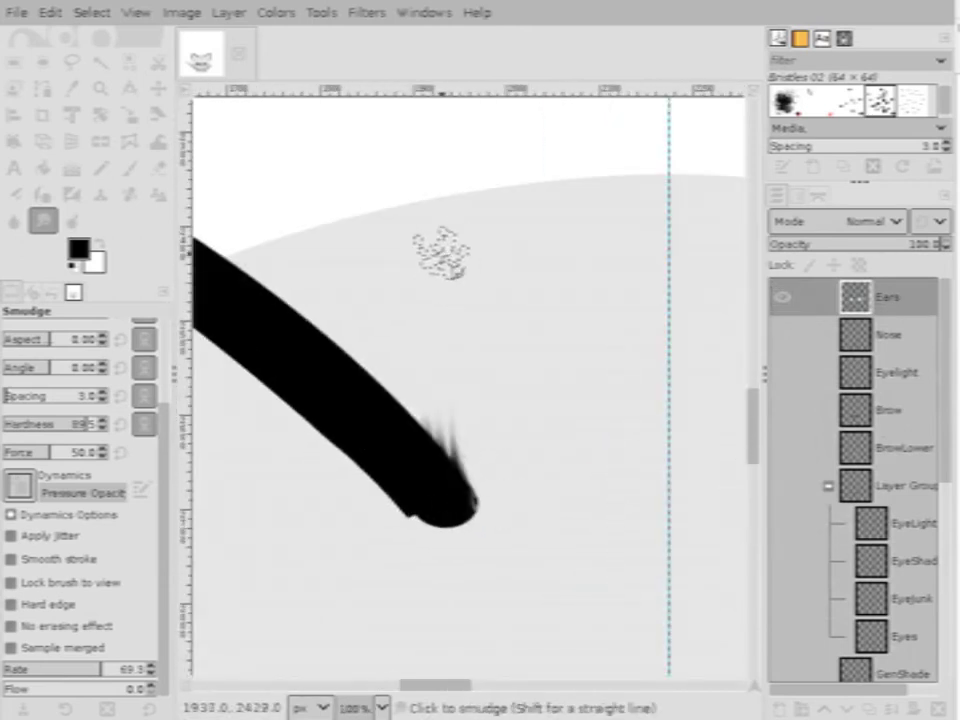
left_click_drag(429, 461, 400, 380)
left_click_drag(439, 439, 370, 345)
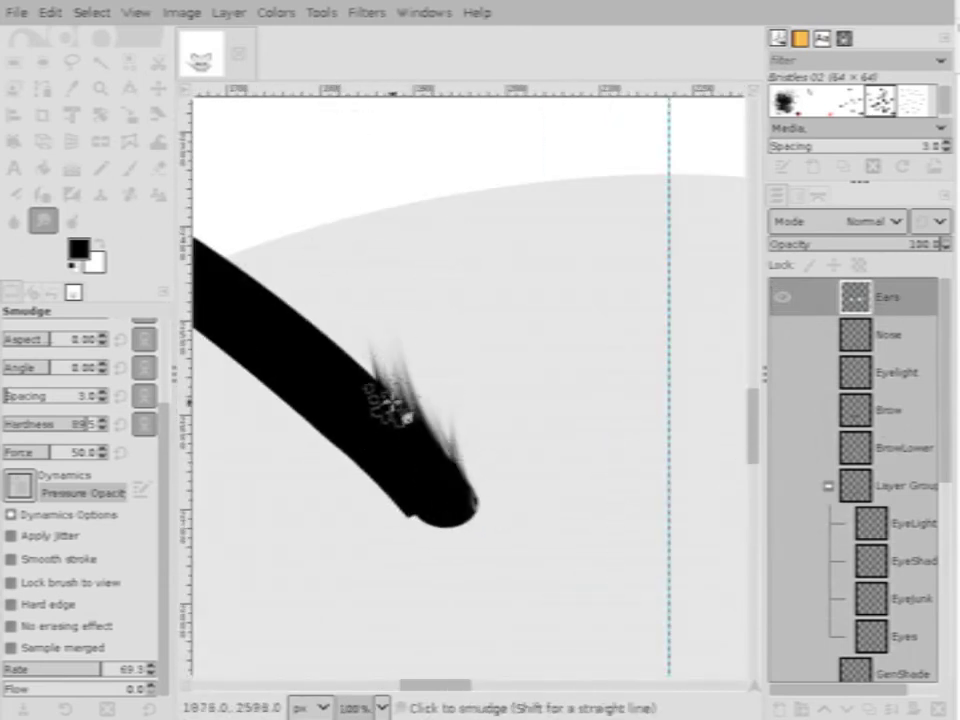
mouse_move(420, 440)
left_mouse_down()
mouse_move(310, 305)
mouse_move(350, 360)
left_mouse_up()
left_click_drag(400, 415, 320, 300)
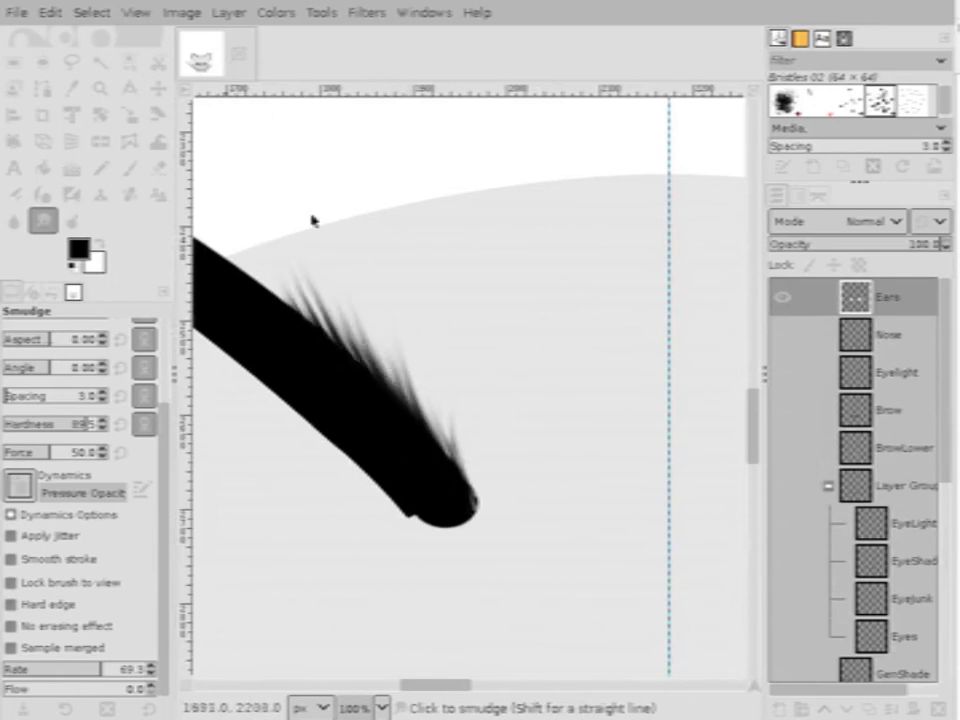
scroll(390, 385, "down", 2)
scroll(400, 373, "up", 2)
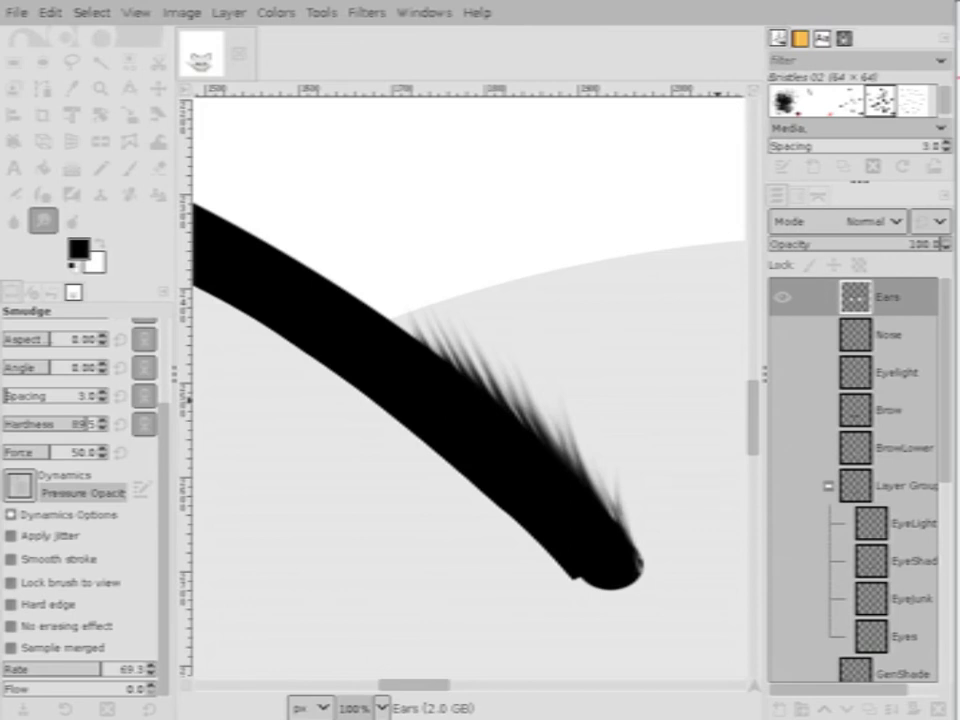
Smudge long up-left fur streaks out along the left ear stroke's upper edge
left_click_drag(429, 369, 422, 278)
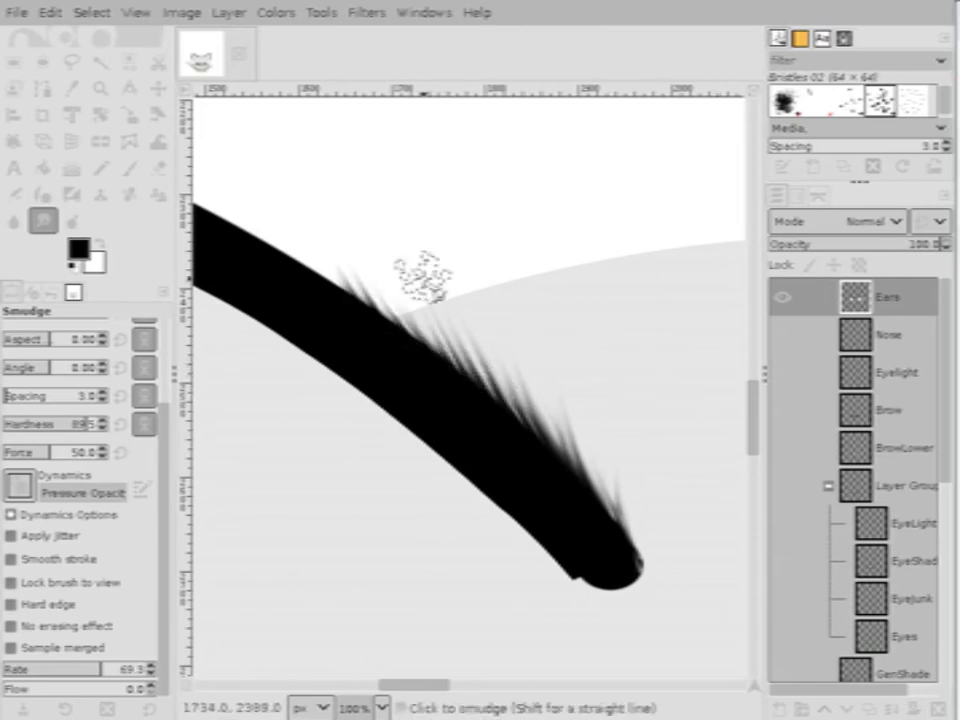
mouse_move(439, 386)
left_mouse_down()
mouse_move(418, 300)
mouse_move(390, 257)
left_mouse_up()
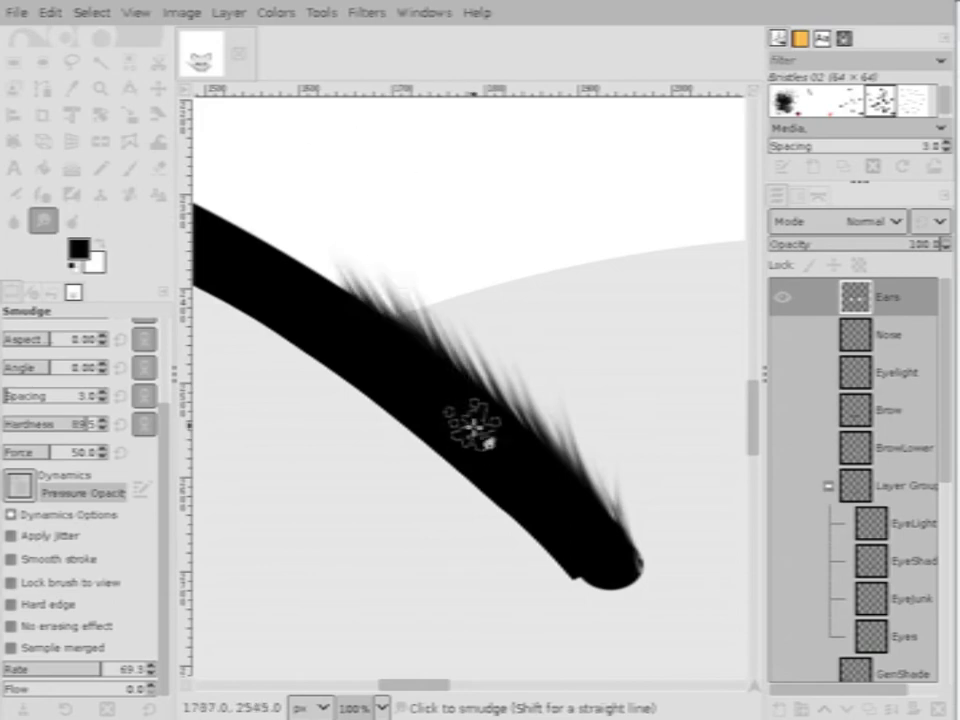
left_click_drag(473, 425, 317, 208)
left_click_drag(377, 343, 320, 152)
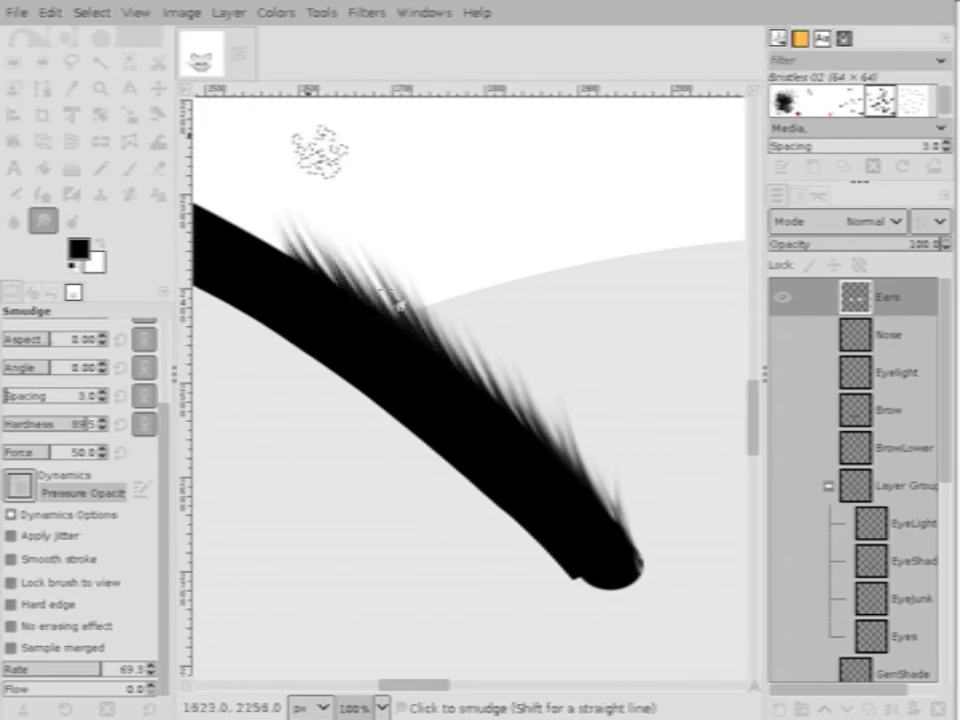
scroll(375, 354, "down", 3)
scroll(330, 375, "up", 3)
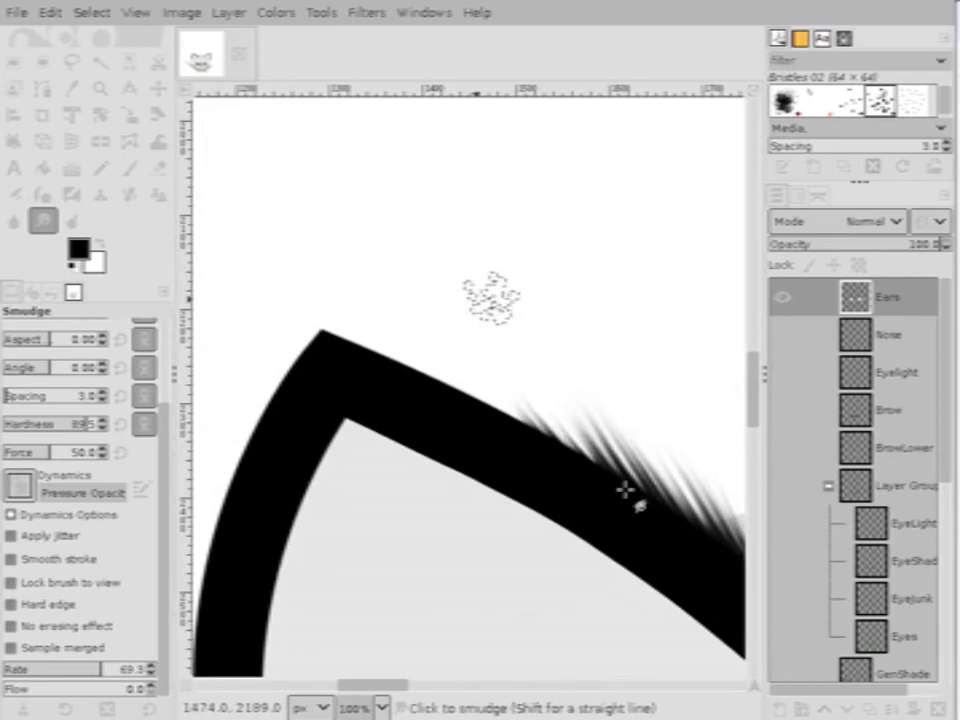
left_click_drag(624, 490, 519, 279)
mouse_move(634, 519)
left_mouse_down()
mouse_move(574, 489)
mouse_move(372, 172)
left_mouse_up()
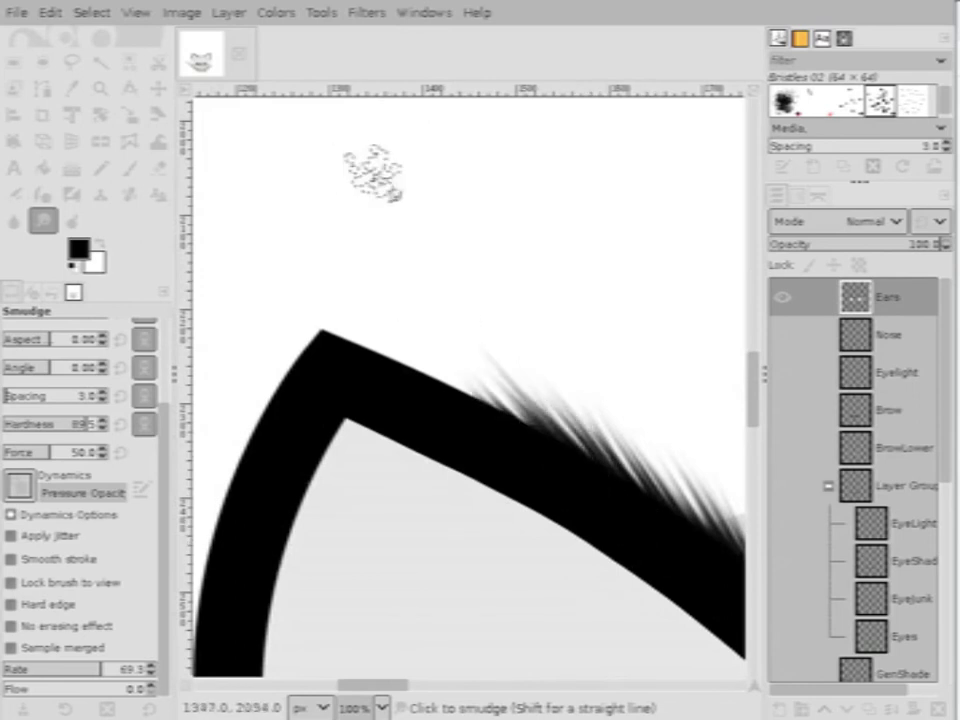
left_click_drag(545, 455, 322, 195)
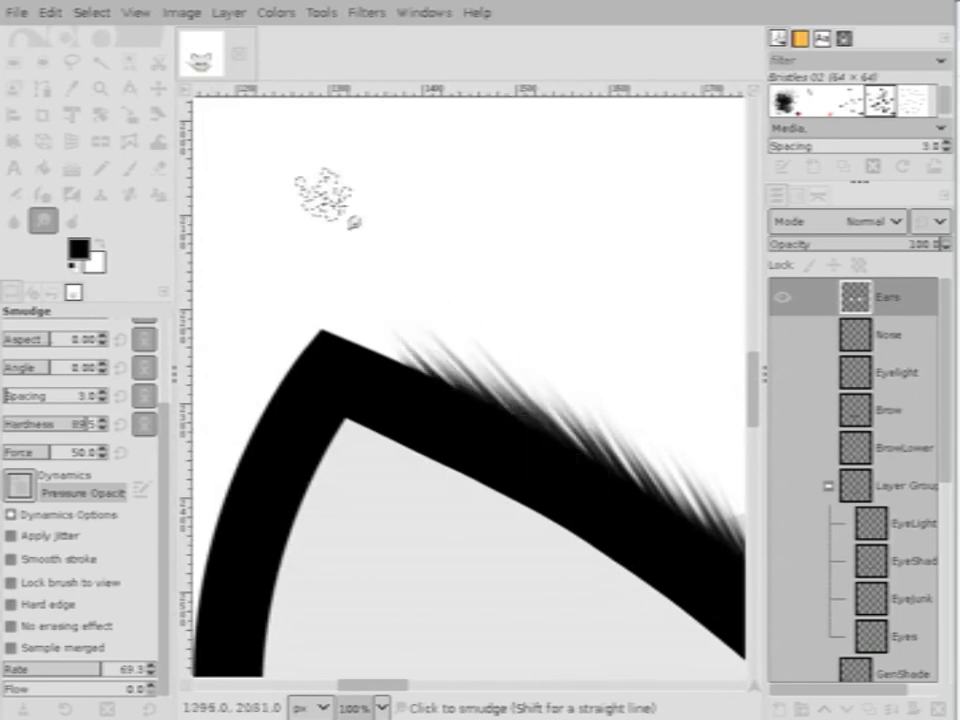
Add and lengthen bristly fur streaks near the ear tip, right up to the point
mouse_move(354, 308)
left_mouse_down()
mouse_move(262, 225)
mouse_move(271, 183)
left_mouse_up()
left_click_drag(328, 297, 227, 132)
mouse_move(429, 396)
left_mouse_down()
mouse_move(264, 163)
mouse_move(420, 388)
mouse_move(251, 133)
left_mouse_up()
left_click_drag(320, 300, 264, 160)
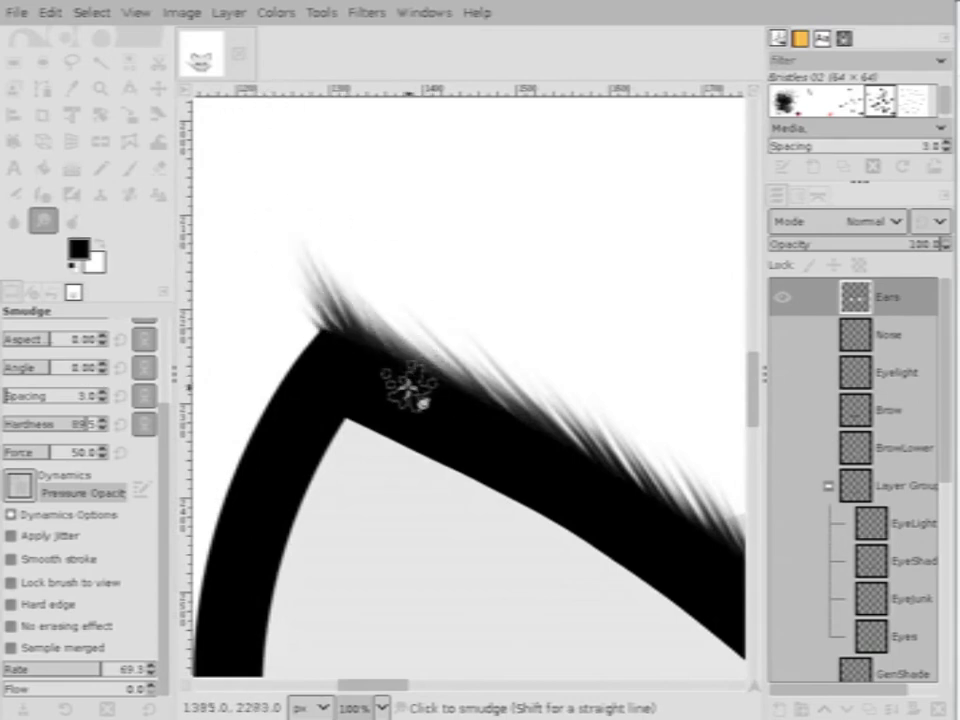
scroll(390, 257, "down", 4)
scroll(381, 261, "up", 1)
scroll(414, 296, "down", 2)
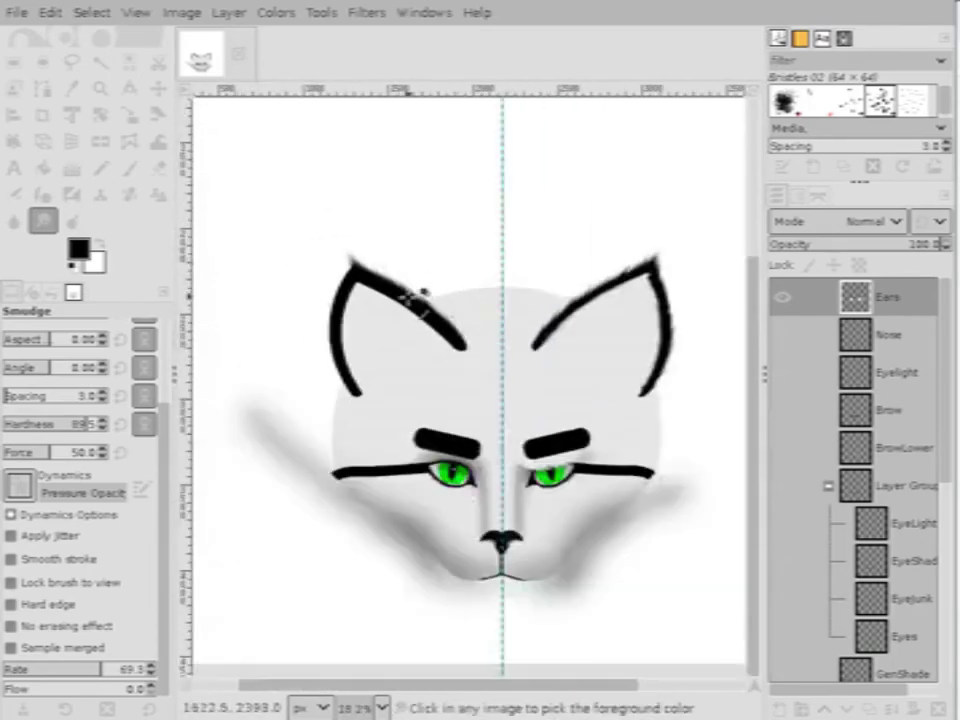
scroll(420, 295, "up", 3)
scroll(420, 296, "down", 3)
scroll(420, 257, "up", 7)
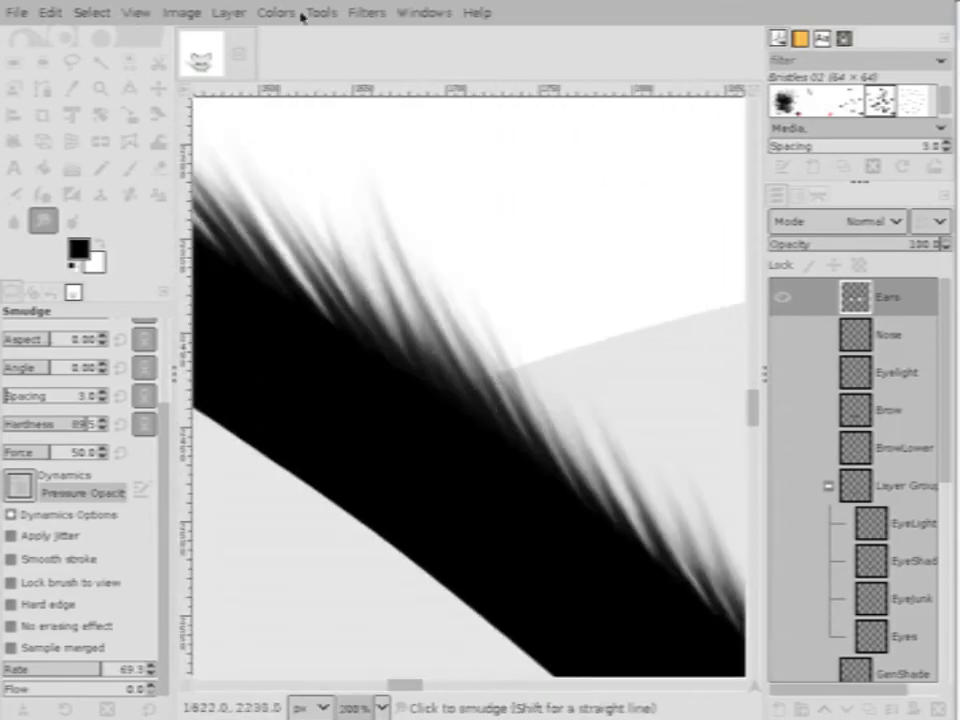
scroll(606, 435, "down", 2)
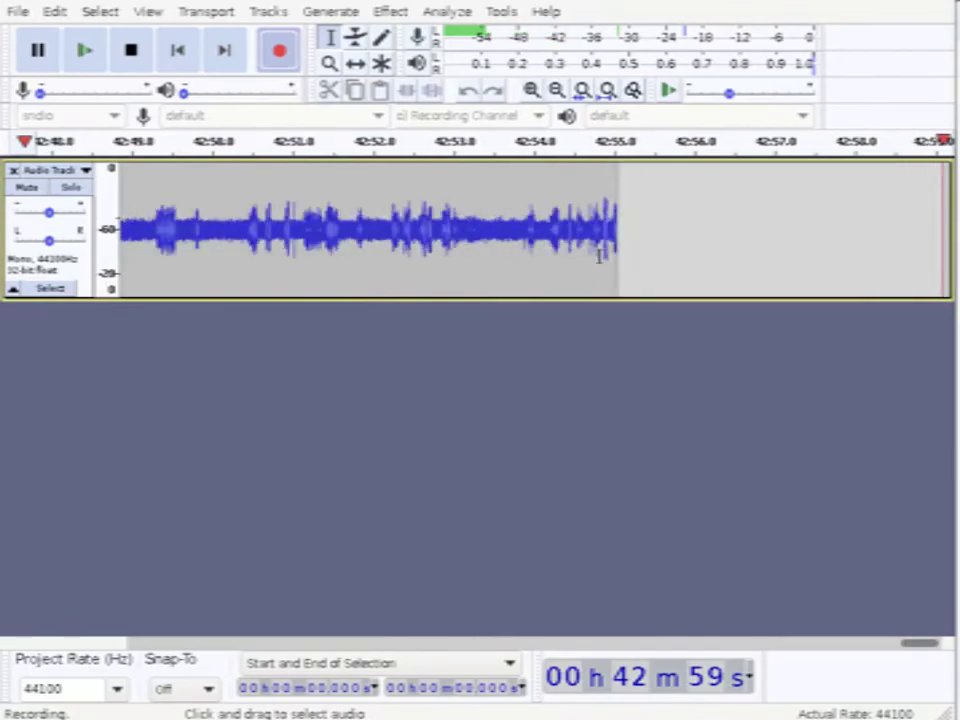
key("ctrl+f")
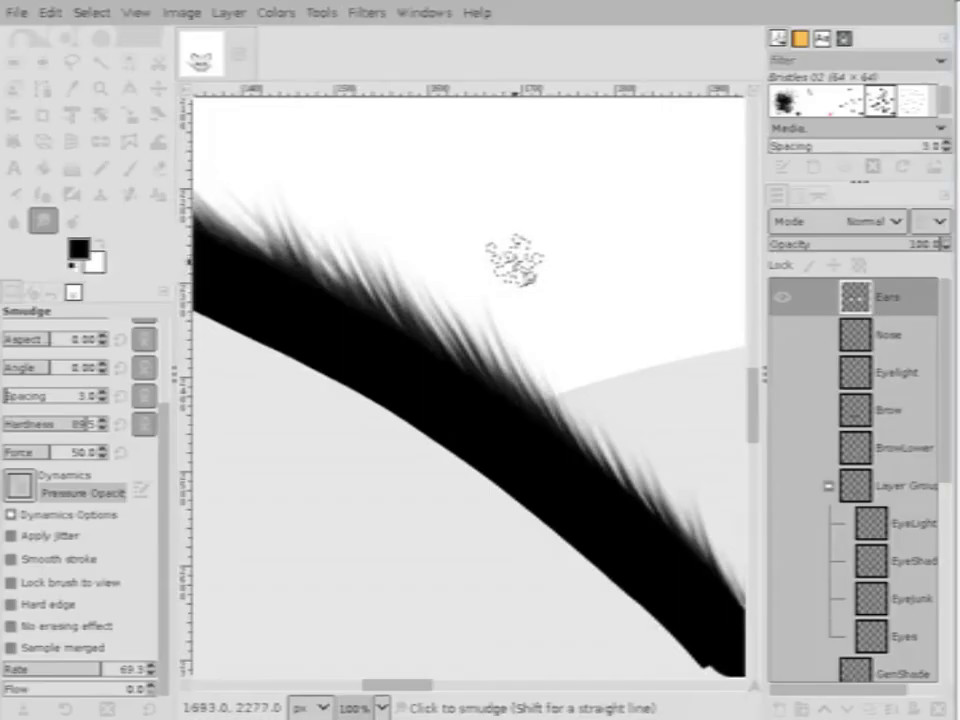
Pull bristly fur streaks out from the left ear's lower tip
key("ctrl+z")
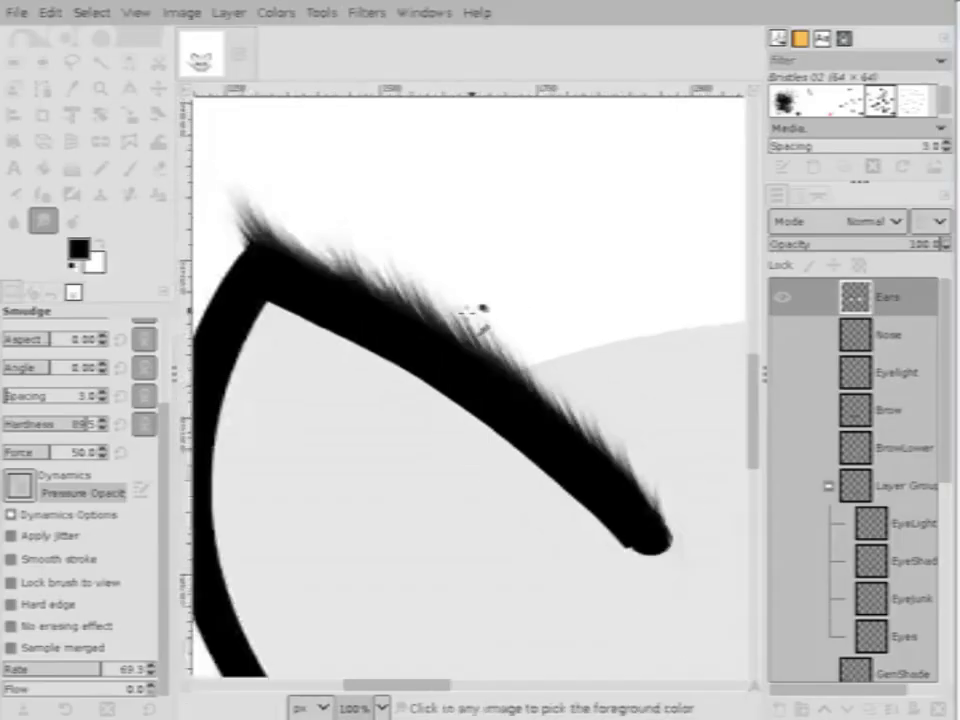
key("ctrl+y")
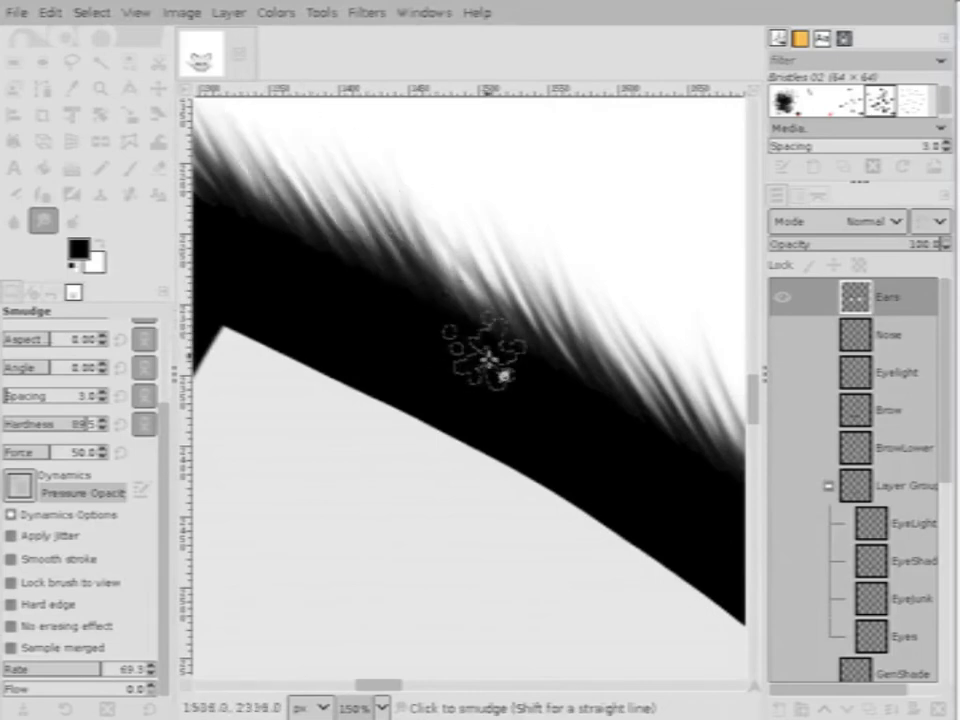
scroll(432, 320, "down", 3, "ctrl")
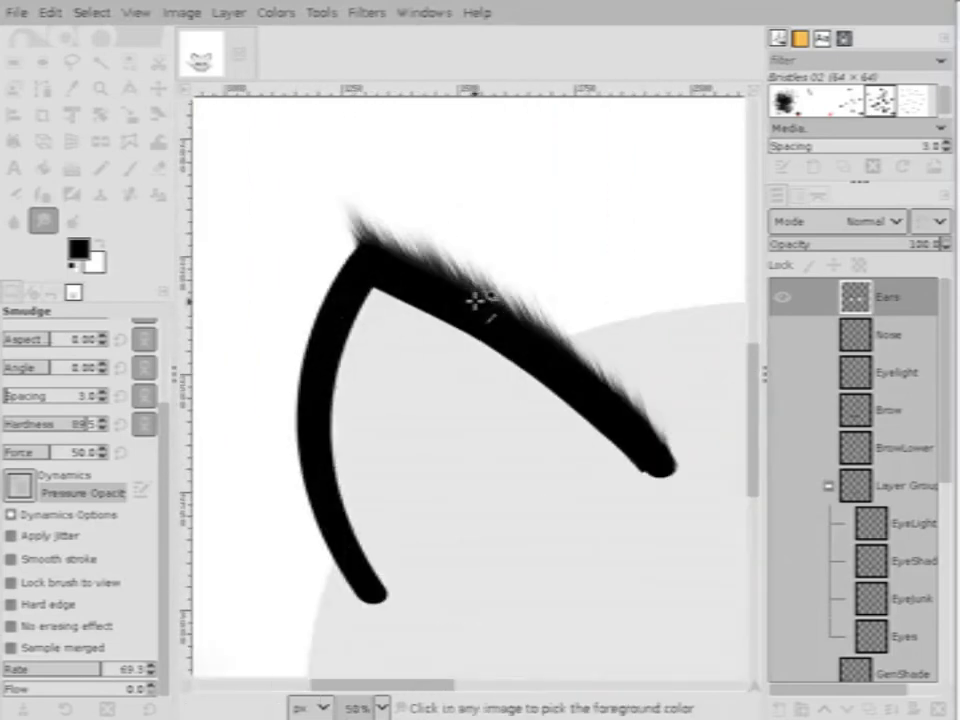
scroll(440, 330, "down", 4, "ctrl")
scroll(400, 362, "up", 6, "ctrl")
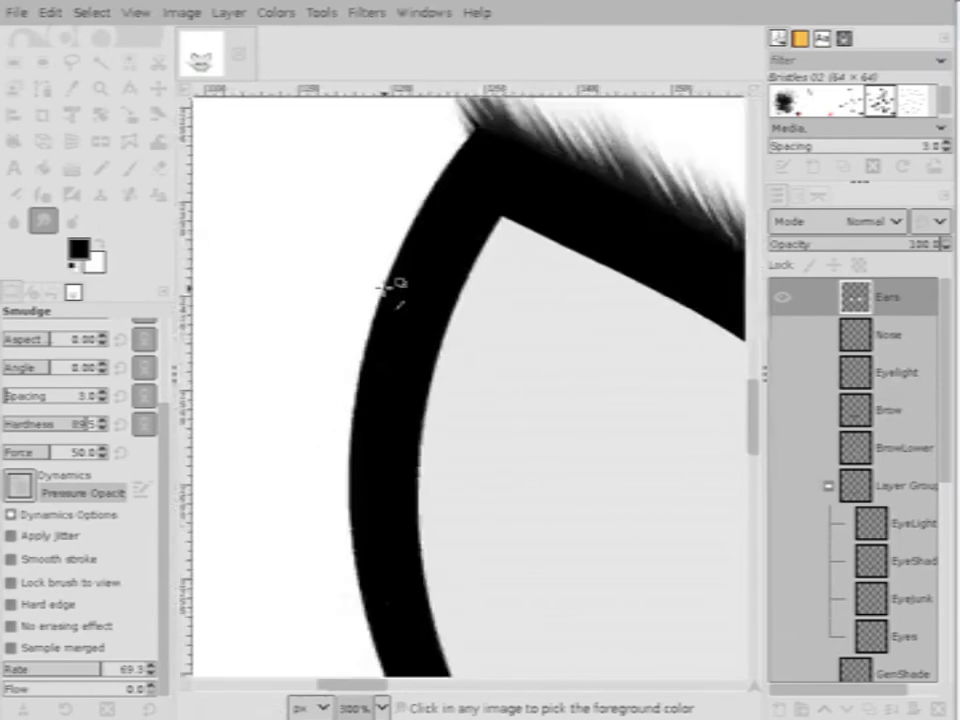
scroll(395, 370, "down", 5, "ctrl")
scroll(392, 384, "up", 4, "ctrl")
scroll(395, 380, "up", 4, "ctrl")
scroll(420, 403, "down", 2, "ctrl")
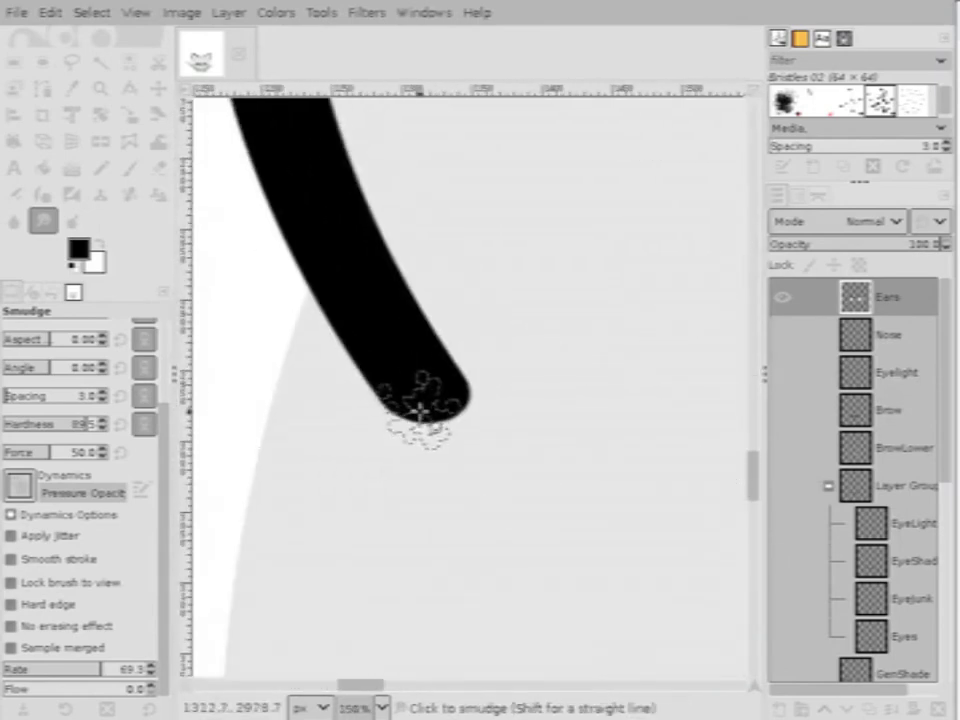
left_click_drag(420, 403, 197, 258)
scroll(386, 396, "down", 3, "ctrl")
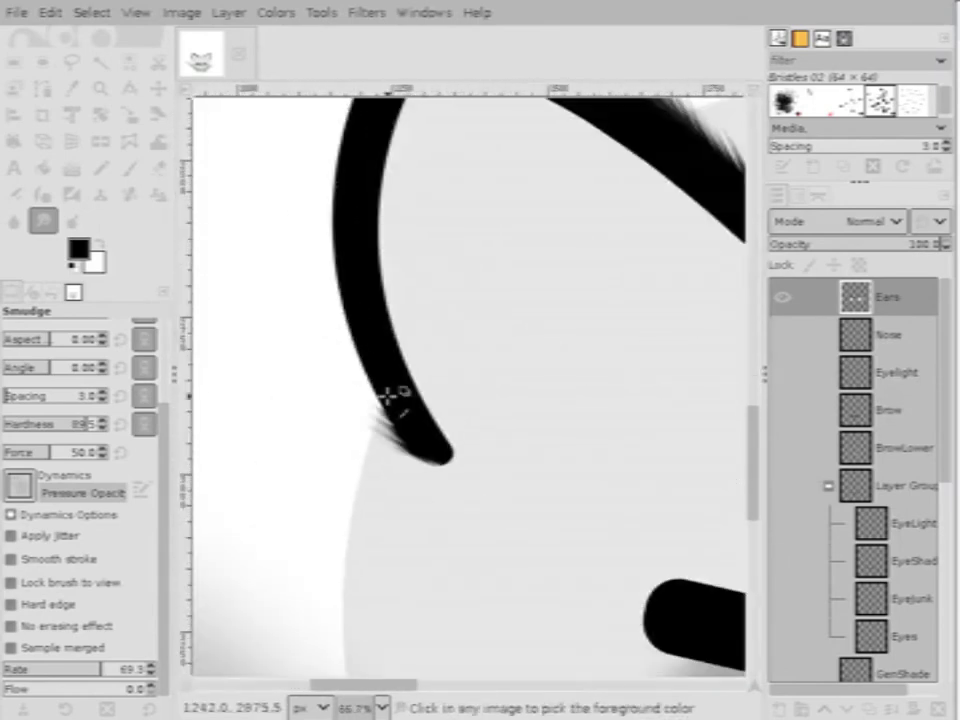
scroll(450, 497, "up", 4, "ctrl")
Drag more up-left fur streaks from the ear's lower end and lengthen them
left_click_drag(450, 497, 190, 250)
left_click_drag(450, 514, 236, 332)
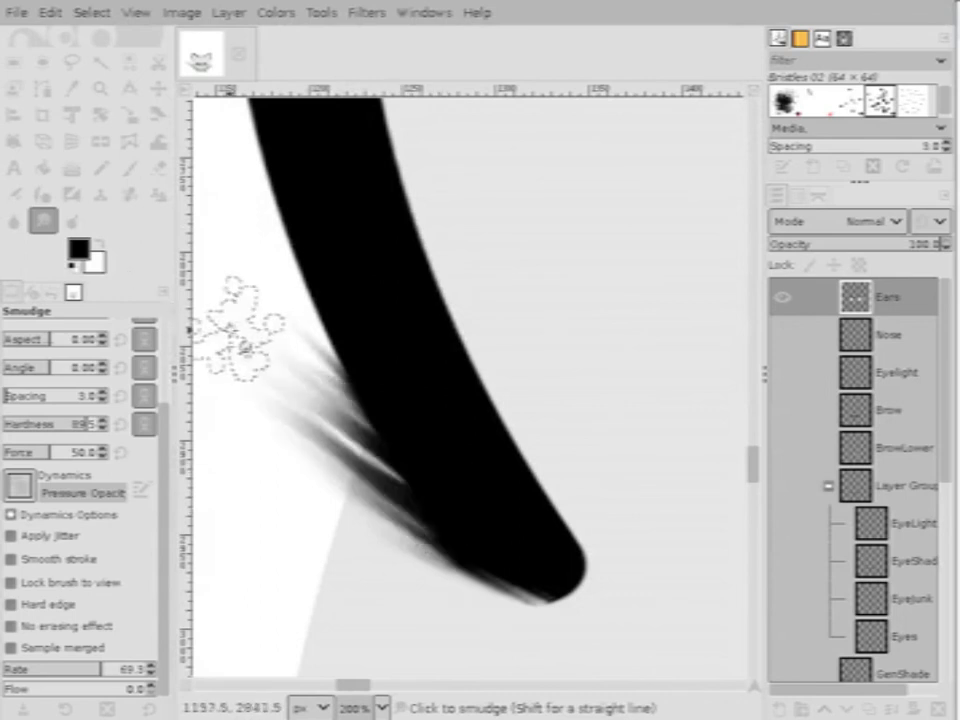
scroll(396, 454, "down", 3, "ctrl")
scroll(455, 575, "up", 3, "ctrl")
left_click_drag(455, 575, 204, 317)
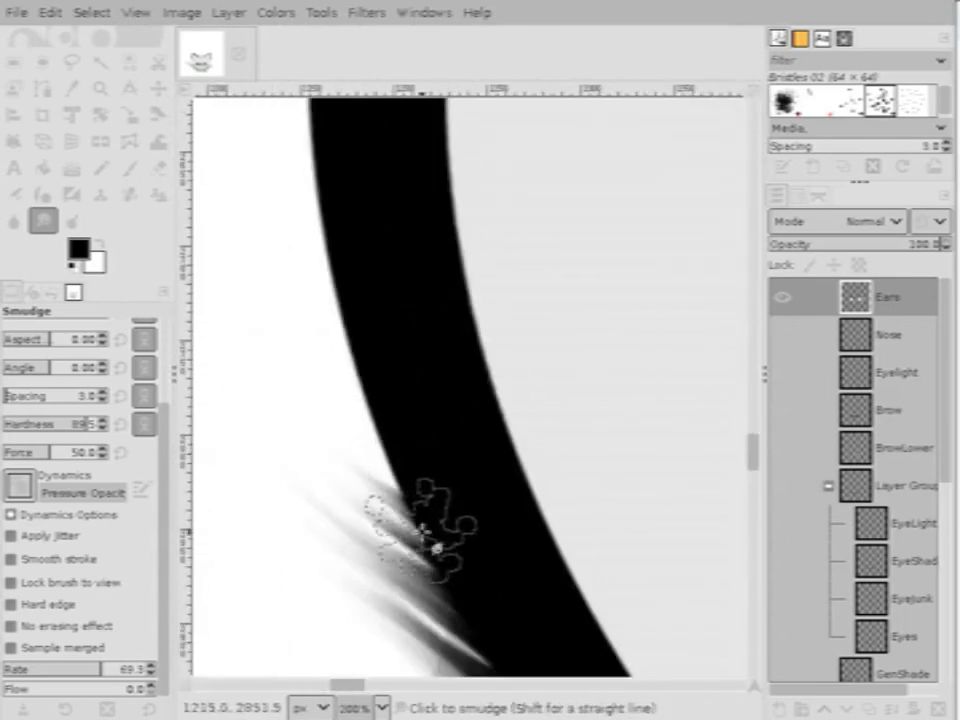
left_click_drag(418, 525, 305, 360)
scroll(460, 590, "down", 1, "ctrl")
left_click_drag(448, 580, 268, 339)
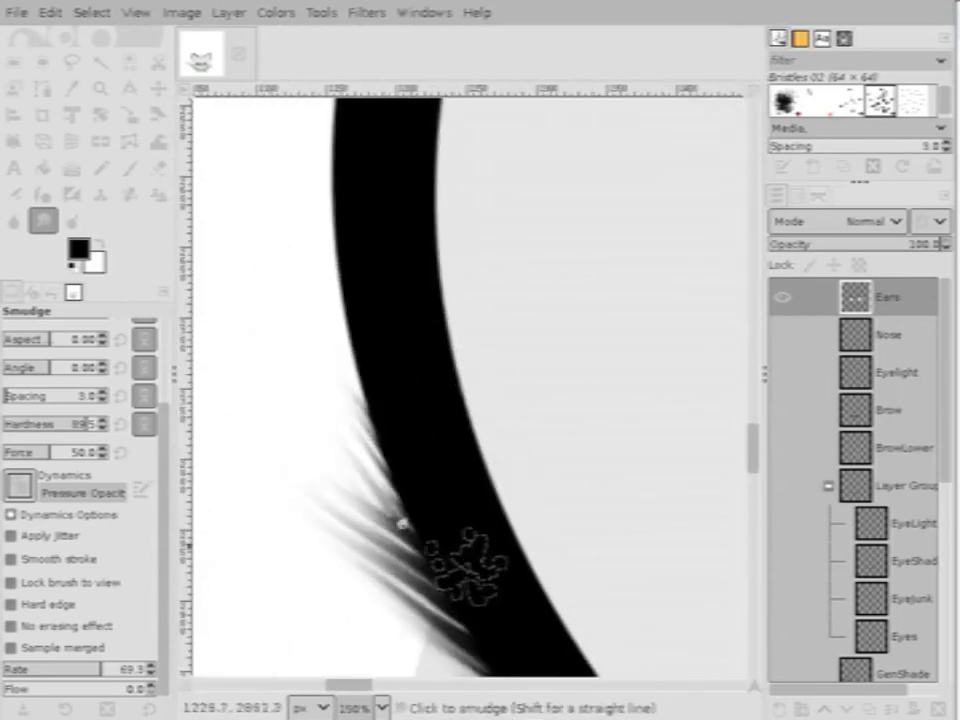
left_click_drag(450, 568, 262, 330)
left_click_drag(428, 482, 250, 265)
scroll(429, 497, "down", 1, "ctrl")
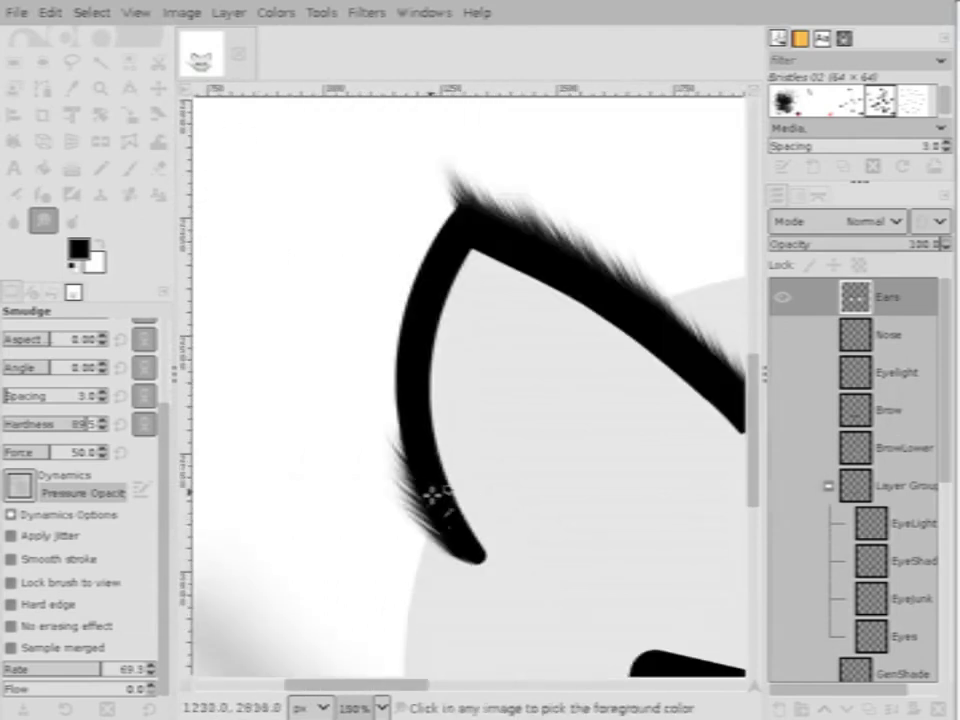
scroll(408, 452, "up", 1, "ctrl")
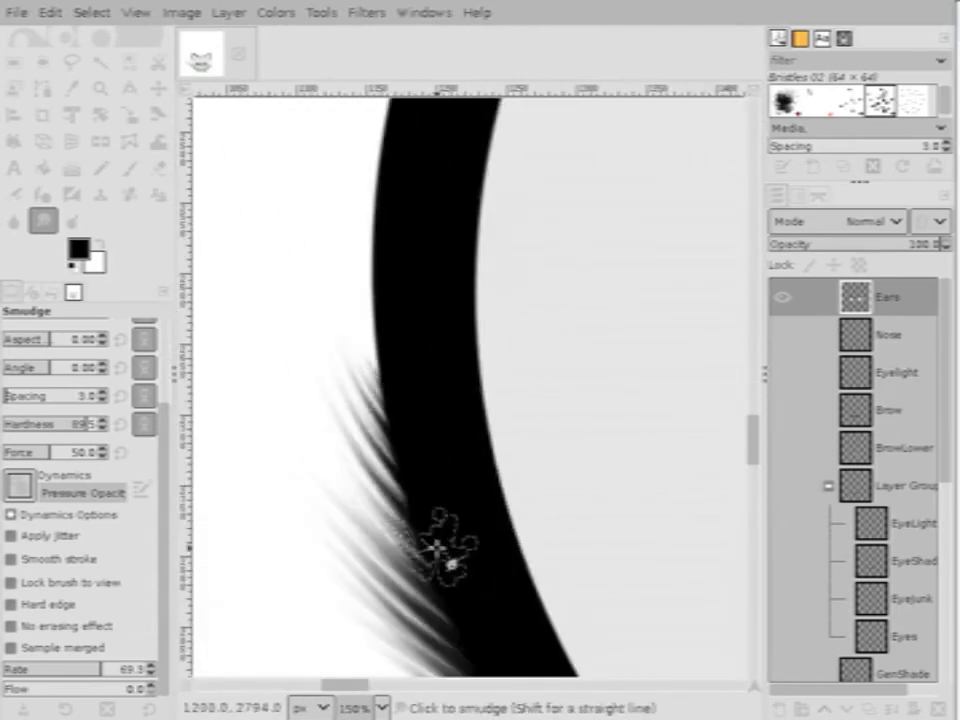
scroll(436, 536, "down", 2, "ctrl")
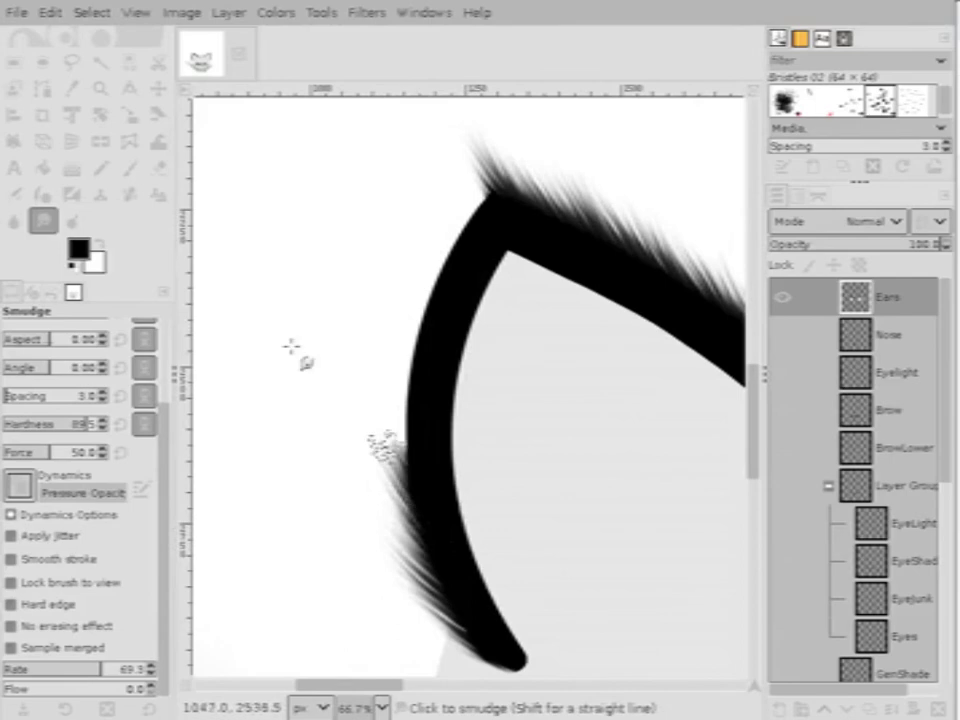
Feather the ear's outer left edge into hairs, working up to the top-left corner
left_click_drag(400, 440, 429, 508)
mouse_move(420, 450)
left_mouse_down()
mouse_move(425, 432)
mouse_move(392, 290)
left_mouse_up()
left_click_drag(396, 392, 410, 355)
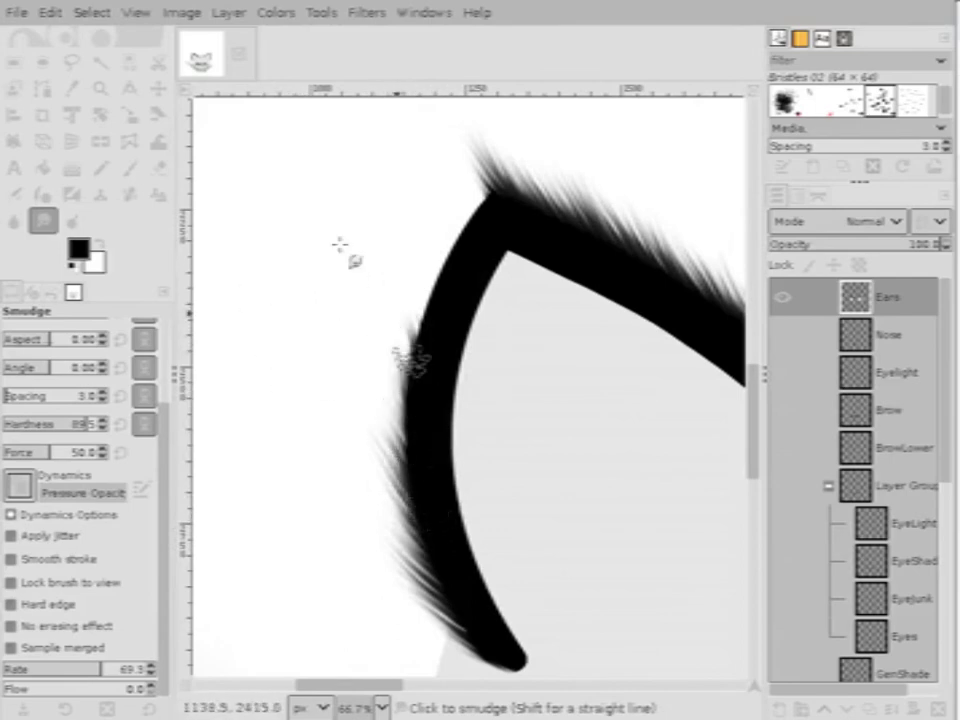
mouse_move(368, 467)
left_mouse_down()
mouse_move(414, 446)
mouse_move(439, 411)
mouse_move(398, 302)
left_mouse_up()
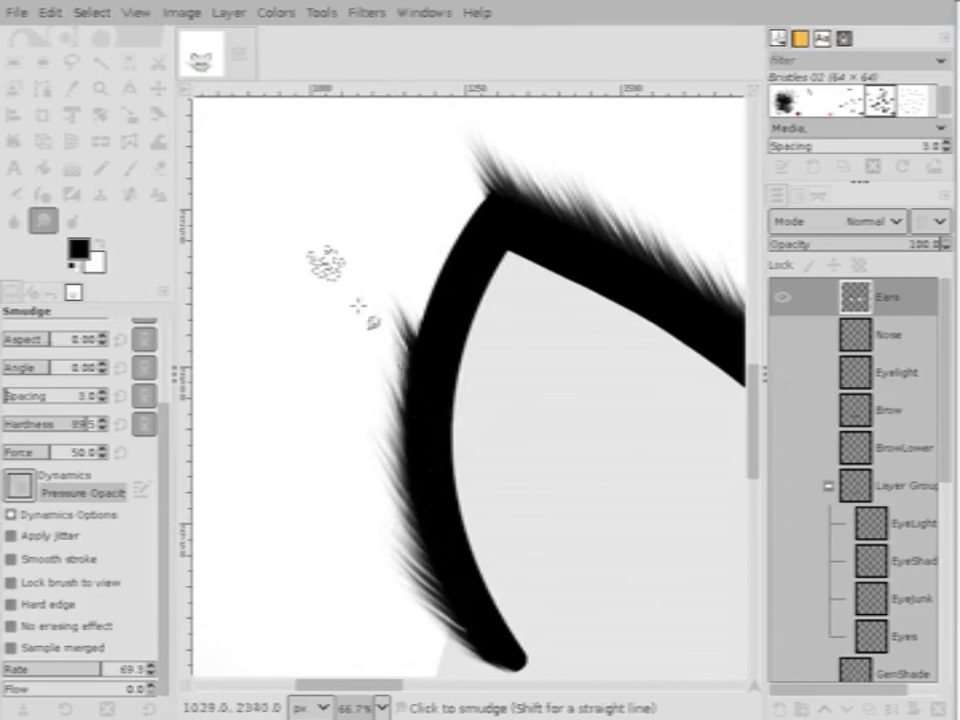
left_click_drag(439, 381, 336, 251)
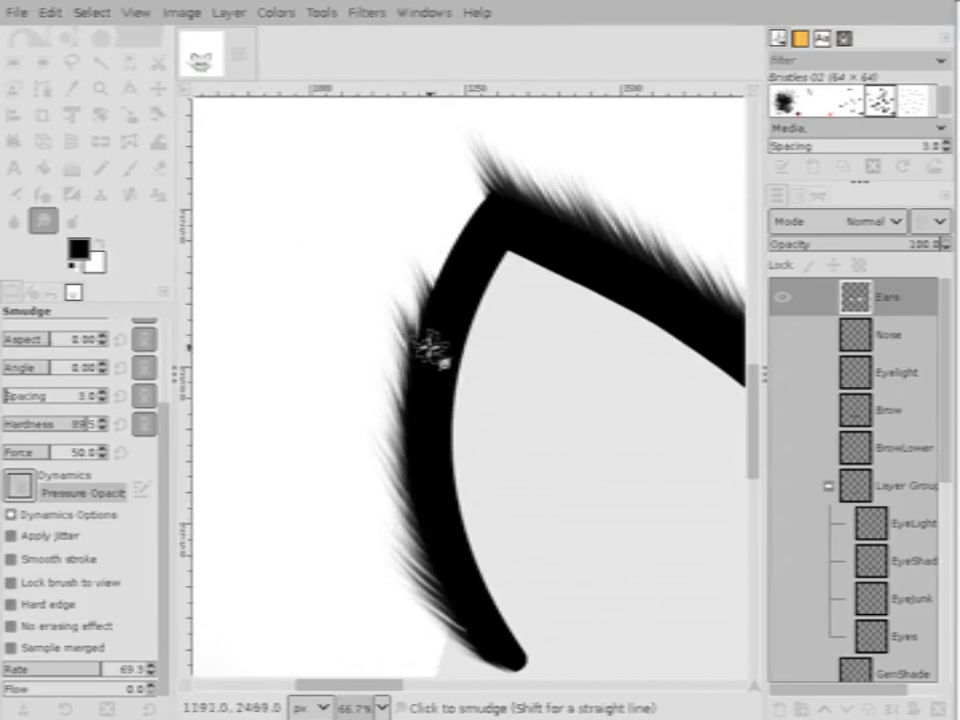
left_click_drag(467, 339, 429, 225)
mouse_move(439, 313)
left_mouse_down()
mouse_move(397, 180)
mouse_move(412, 246)
mouse_move(447, 268)
mouse_move(407, 161)
left_mouse_up()
mouse_move(465, 255)
left_mouse_down()
mouse_move(482, 216)
mouse_move(416, 157)
left_mouse_up()
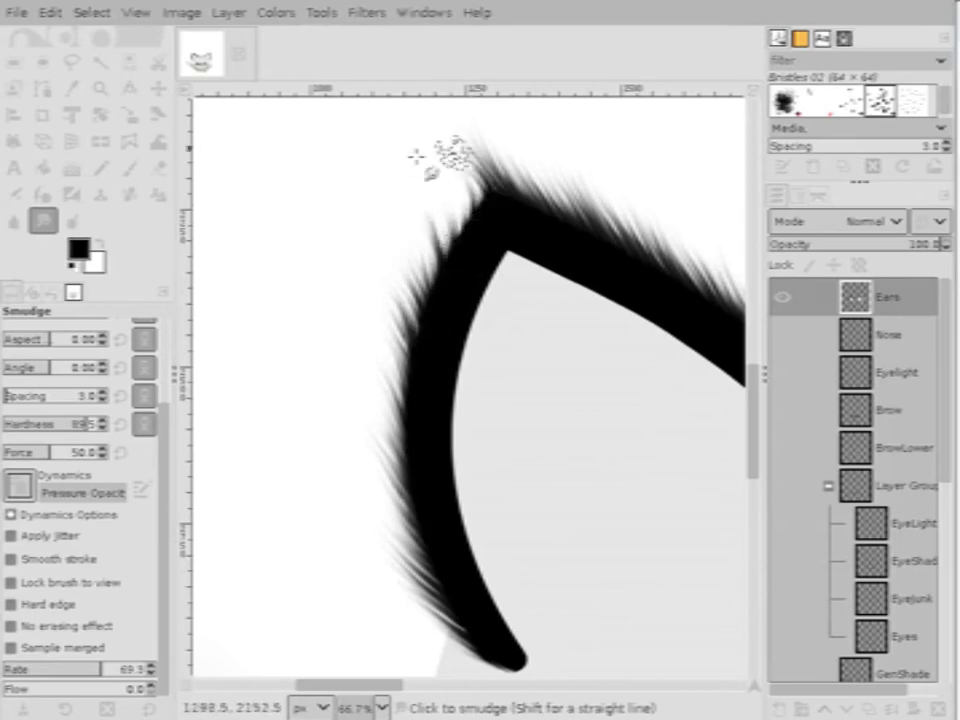
scroll(439, 261, "down", 3)
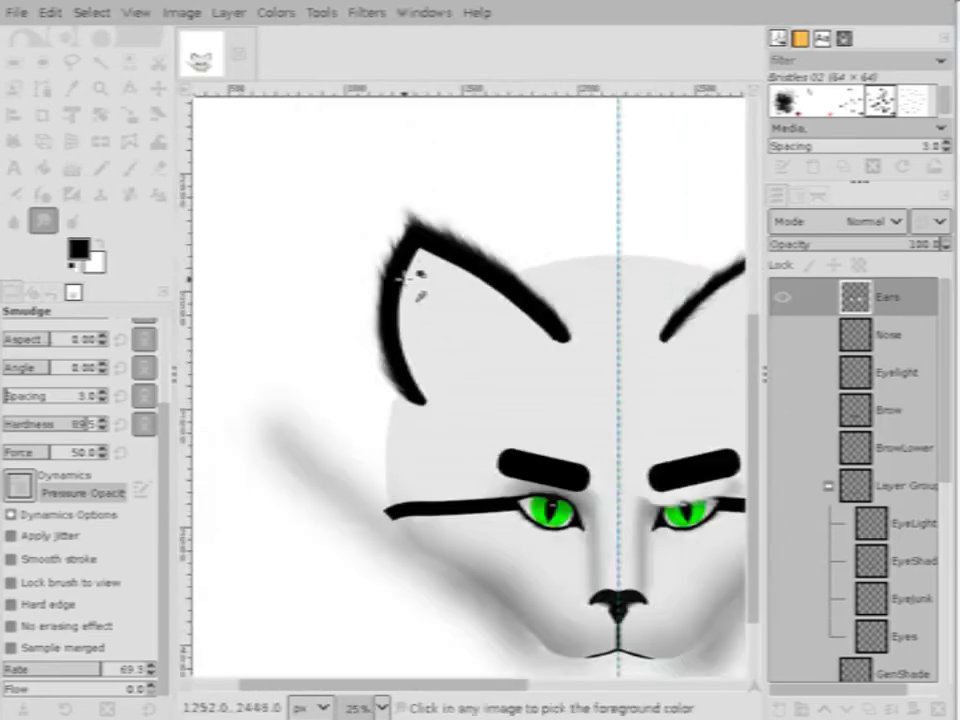
scroll(400, 278, "down", 1)
scroll(450, 268, "up", 4)
scroll(454, 285, "down", 3)
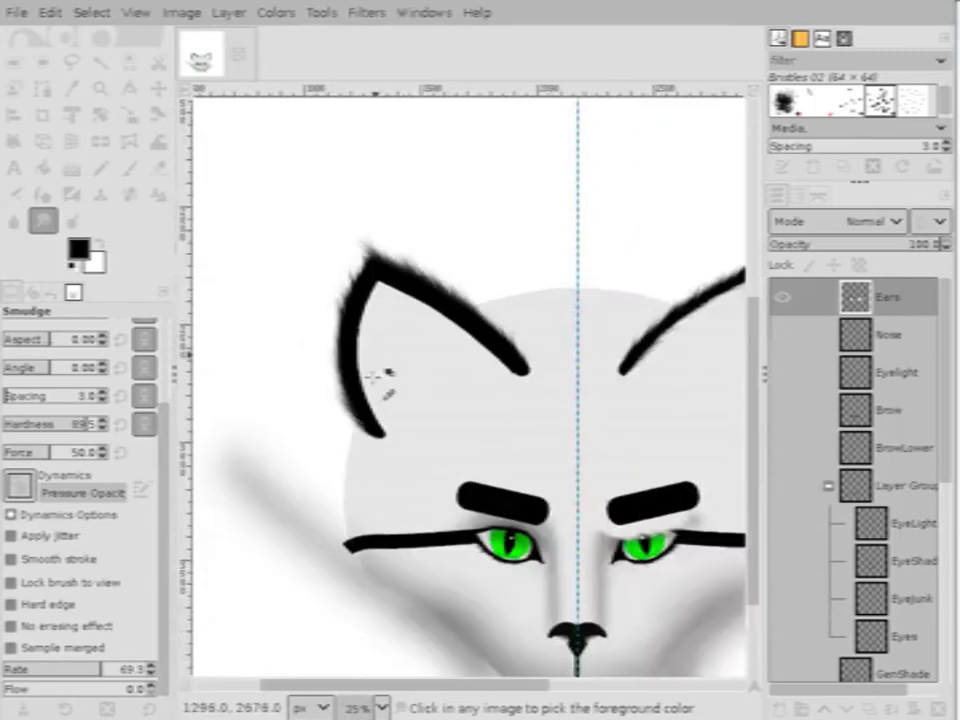
scroll(375, 377, "up", 6)
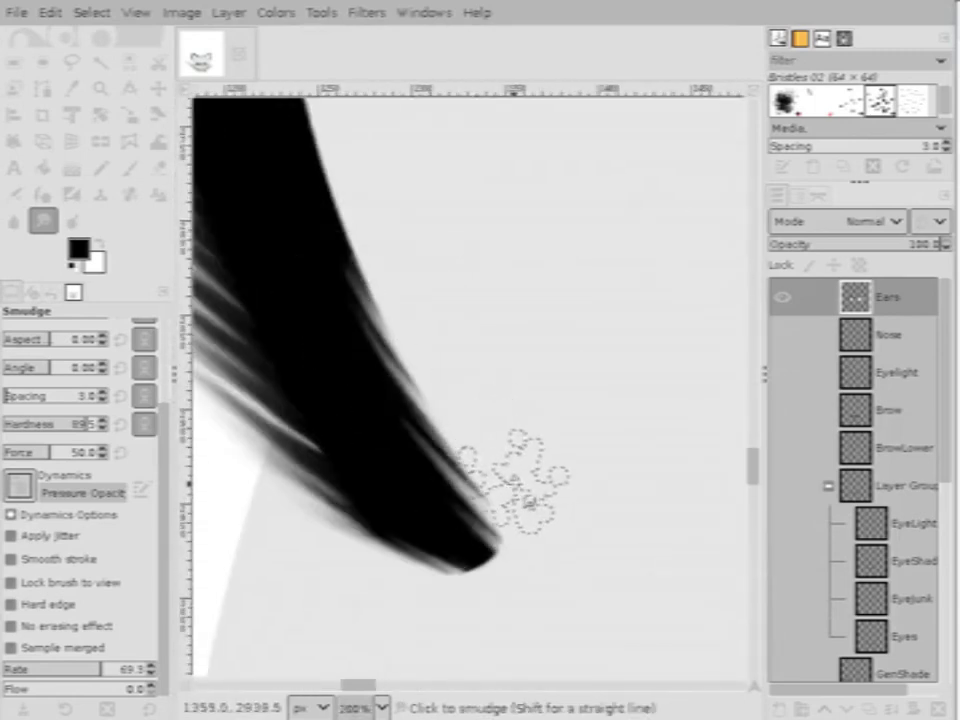
scroll(470, 452, "down", 1)
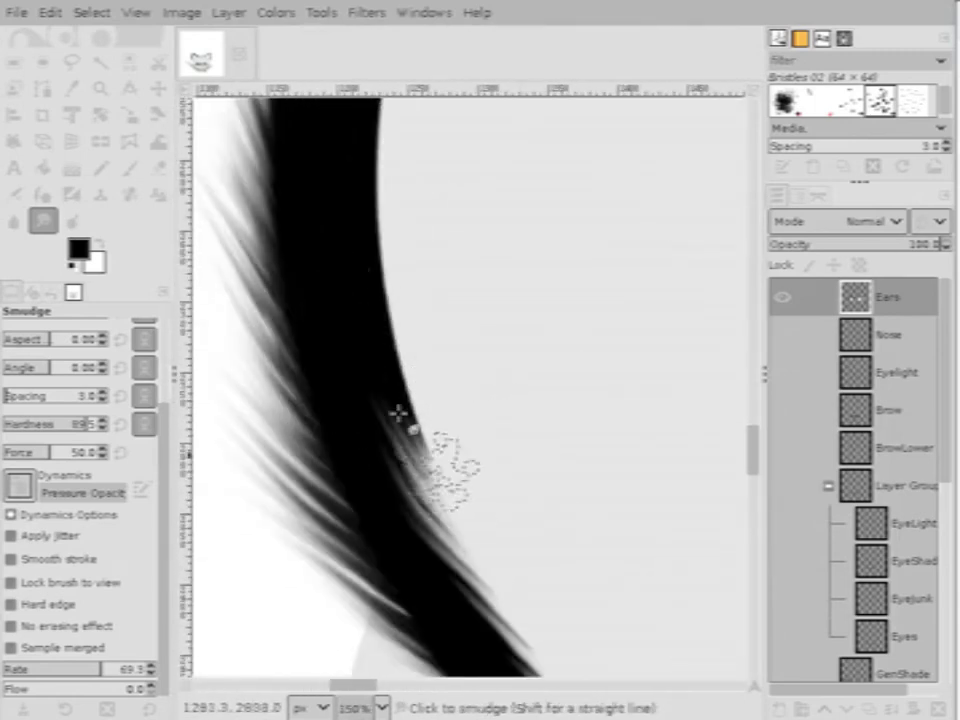
scroll(437, 423, "down", 2)
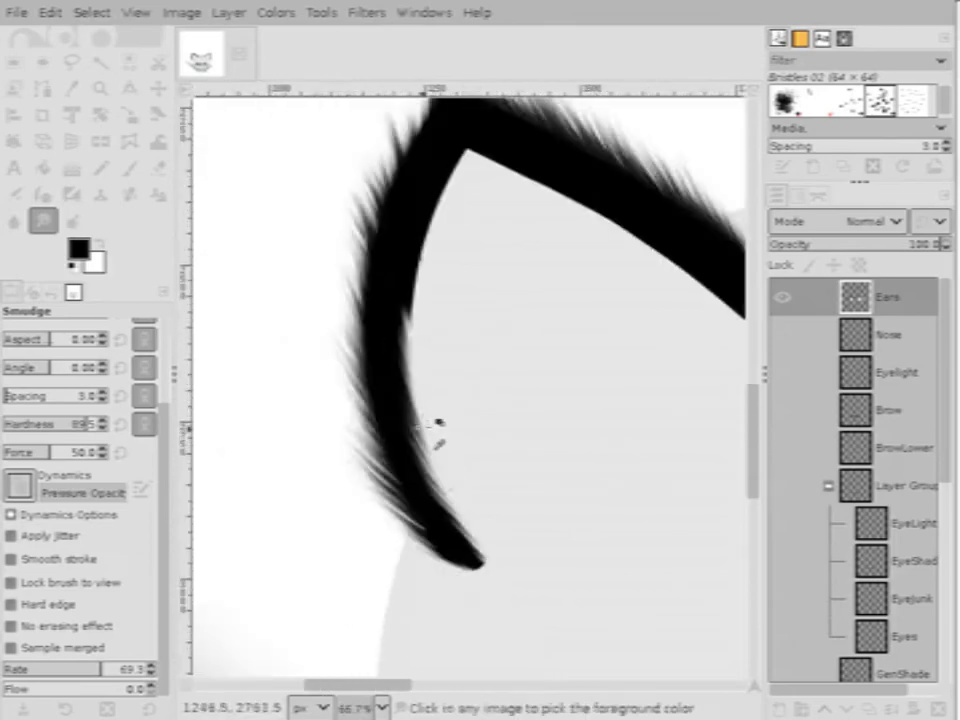
scroll(386, 381, "up", 2)
scroll(456, 514, "down", 3)
scroll(444, 381, "up", 2)
scroll(513, 487, "down", 2)
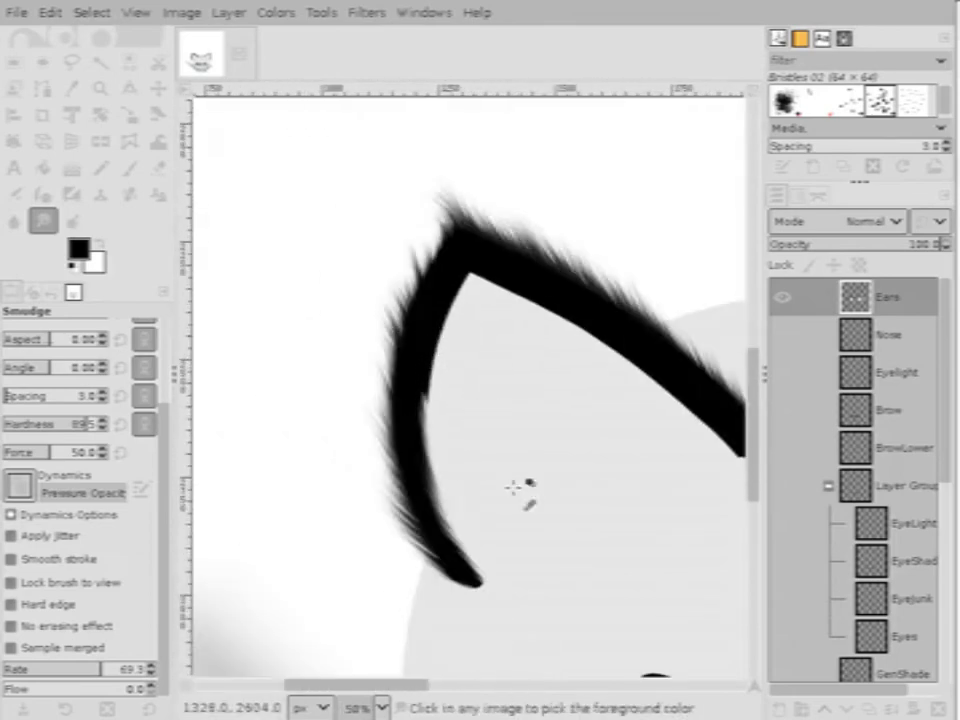
scroll(491, 549, "up", 4)
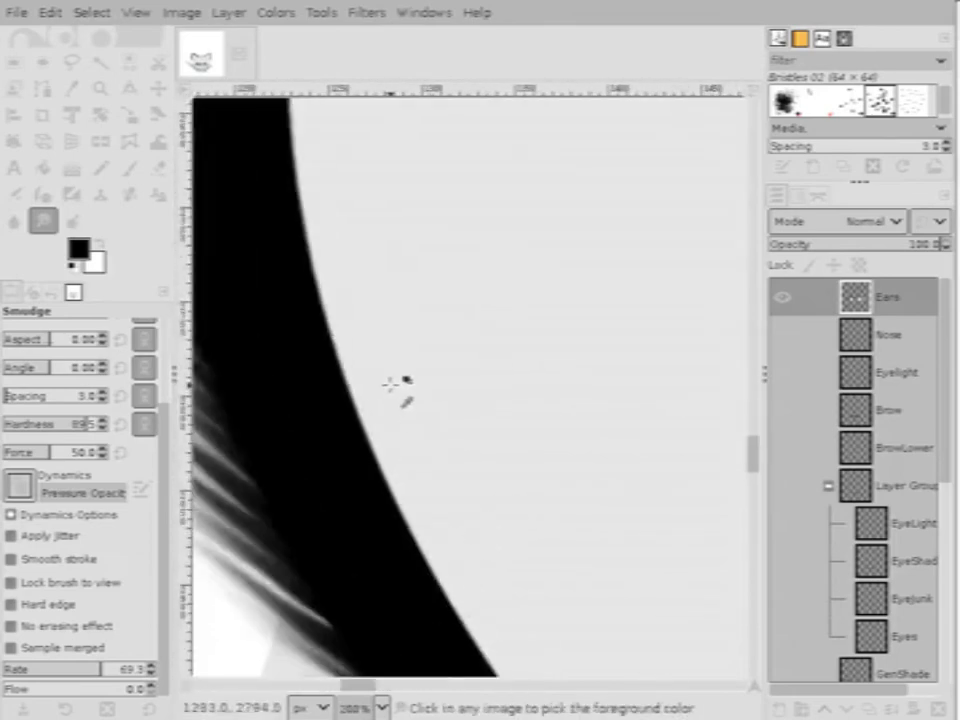
Undo a bad tip smear, then add fur above the tip and along the inner edge
mouse_move(400, 390)
left_mouse_down()
mouse_move(418, 636)
mouse_move(369, 422)
mouse_move(497, 676)
left_mouse_up()
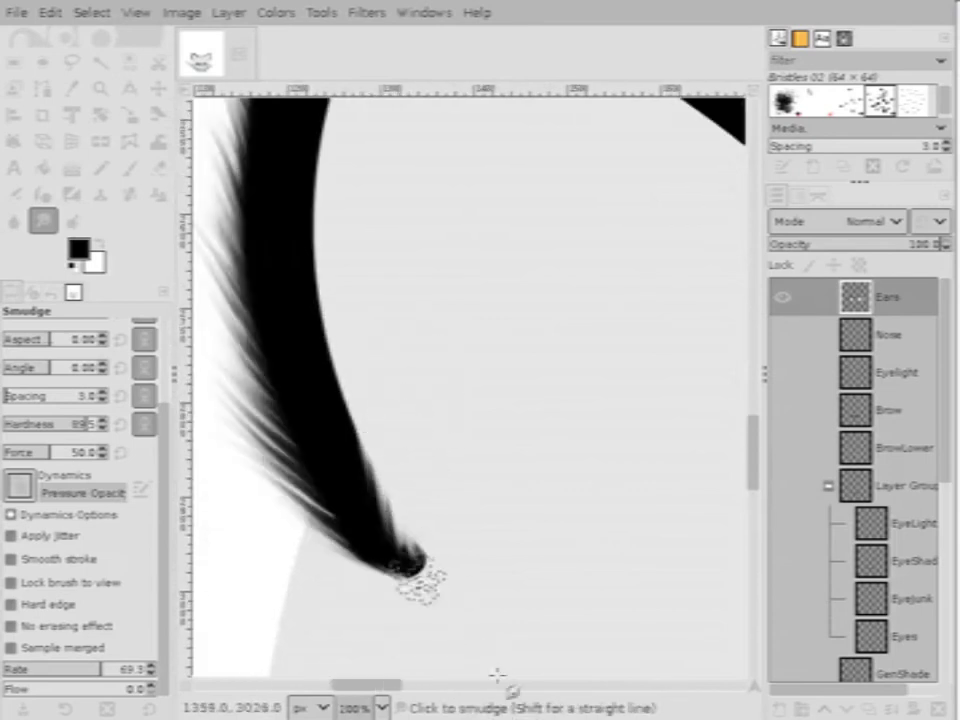
key("ctrl+z")
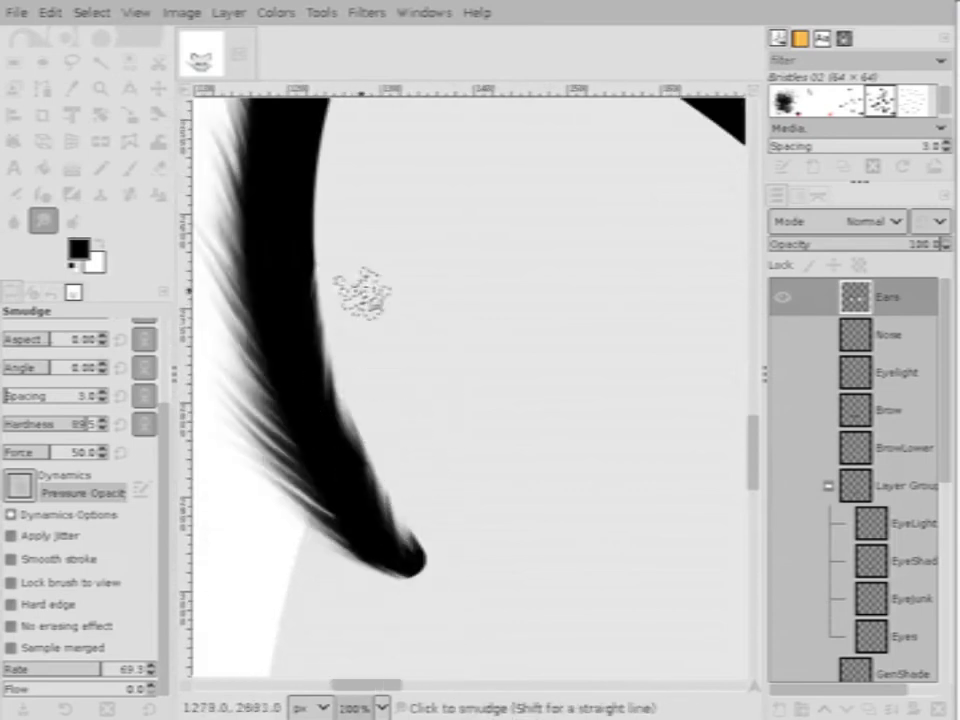
mouse_move(362, 292)
left_mouse_down()
mouse_move(330, 460)
mouse_move(349, 489)
mouse_move(367, 430)
mouse_move(390, 478)
left_mouse_up()
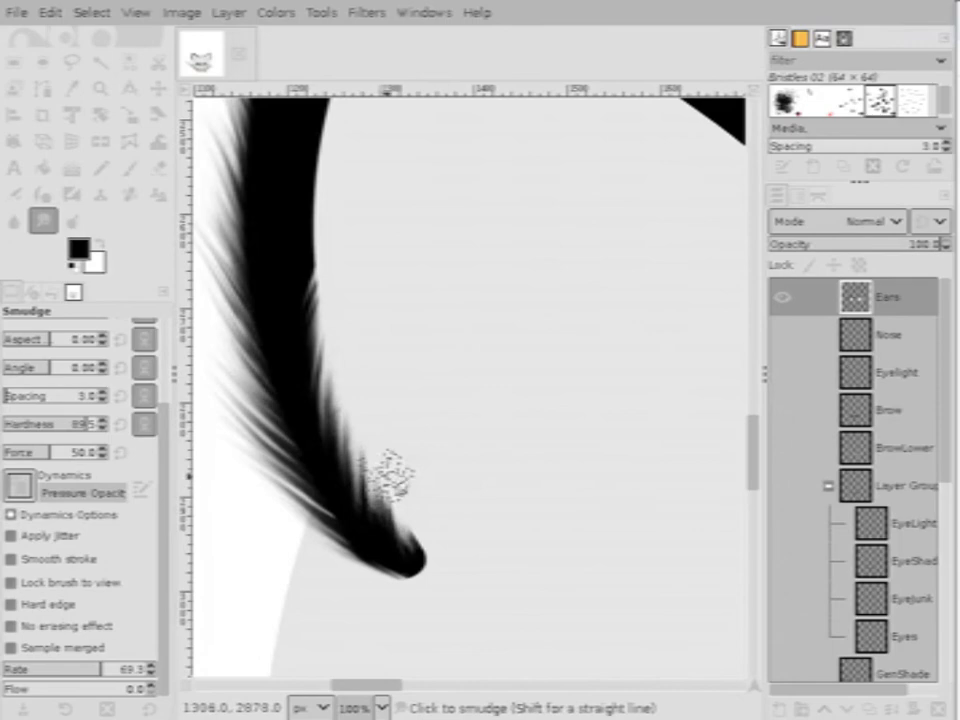
scroll(375, 300, "up", 8)
scroll(445, 368, "down", 1, "ctrl")
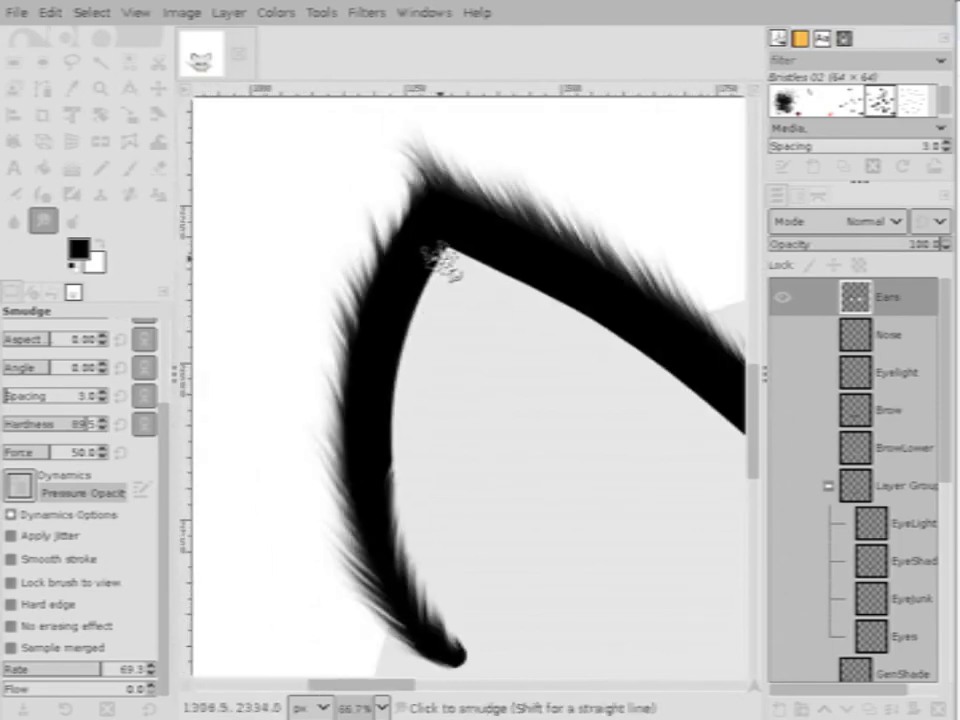
mouse_move(446, 268)
left_mouse_down()
mouse_move(403, 300)
mouse_move(433, 278)
mouse_move(378, 358)
mouse_move(433, 316)
mouse_move(383, 353)
mouse_move(428, 323)
mouse_move(418, 303)
mouse_move(373, 356)
mouse_move(418, 325)
mouse_move(351, 421)
mouse_move(393, 393)
mouse_move(409, 348)
mouse_move(384, 378)
mouse_move(419, 368)
mouse_move(376, 433)
mouse_move(408, 396)
mouse_move(363, 458)
mouse_move(406, 448)
left_mouse_up()
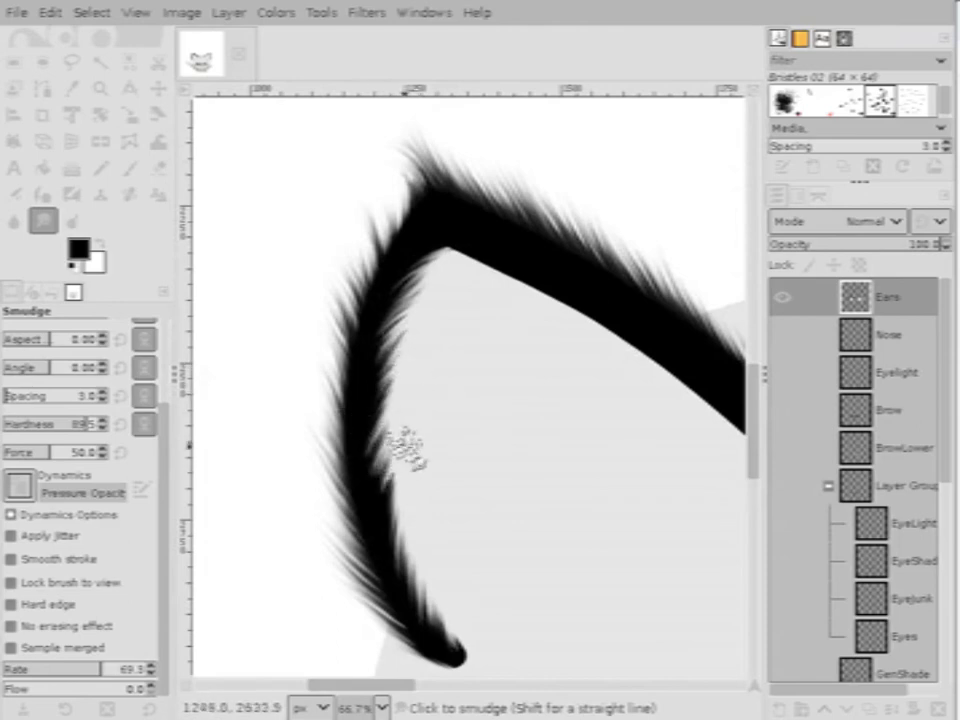
key("ctrl")
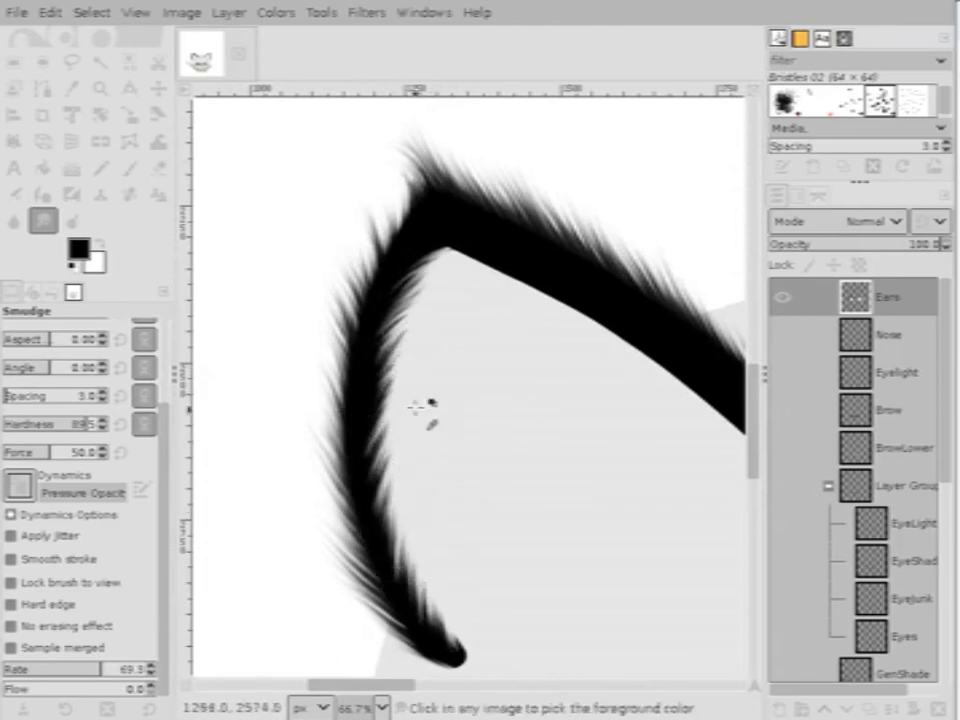
scroll(418, 405, "up", 2)
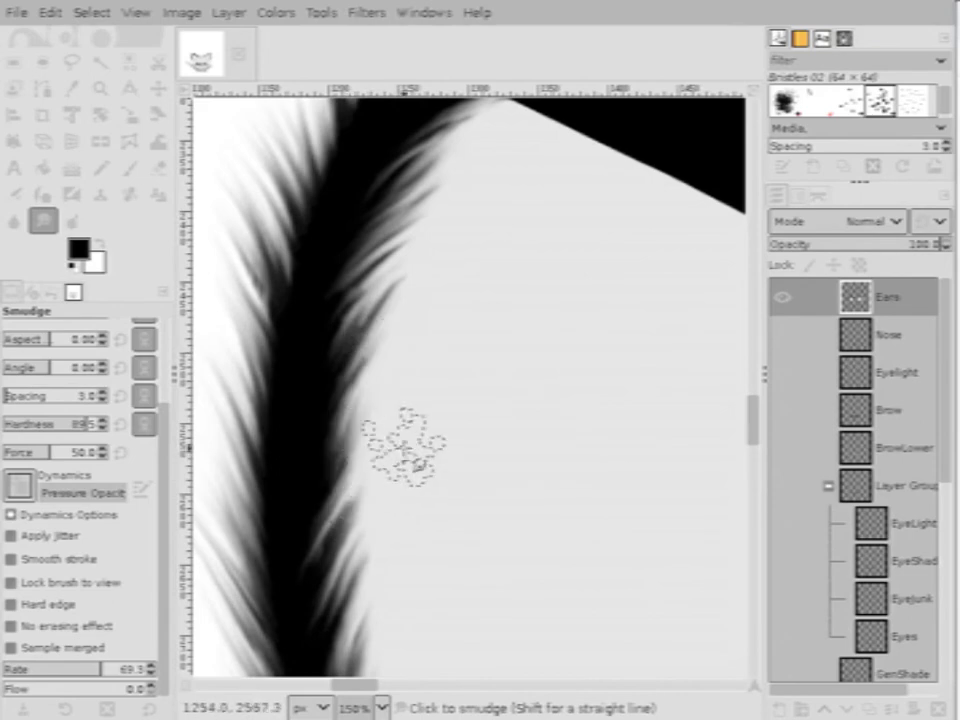
Push white fur strands into the lower part of the black ear stroke
scroll(360, 378, "down", 4)
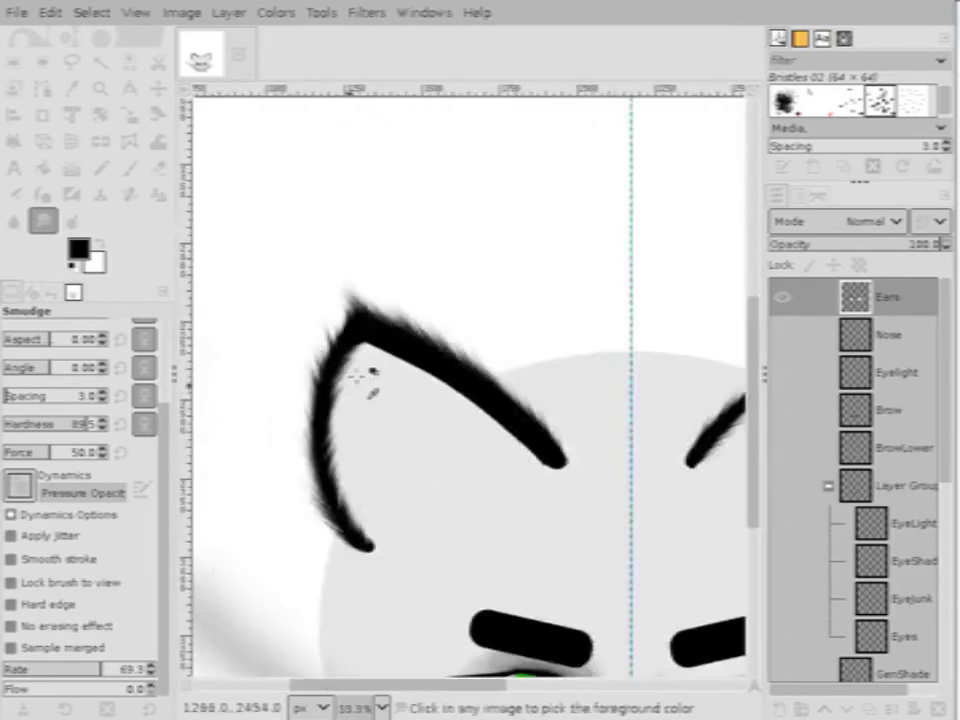
scroll(362, 380, "up", 4)
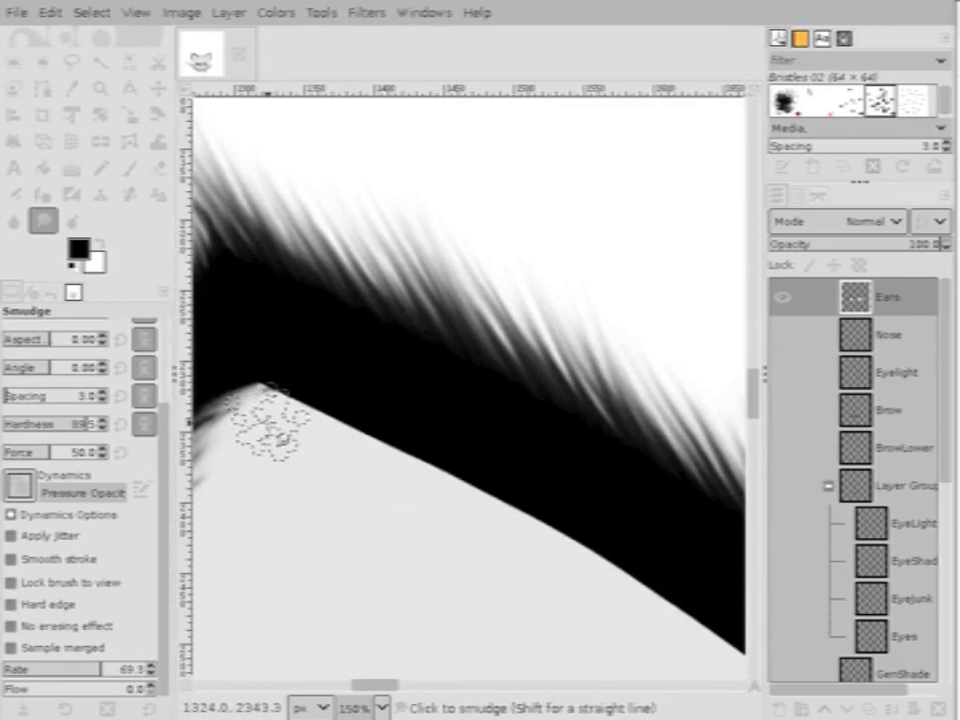
mouse_move(270, 425)
left_mouse_down()
mouse_move(253, 381)
mouse_move(322, 480)
mouse_move(300, 418)
mouse_move(332, 482)
mouse_move(495, 442)
left_mouse_up()
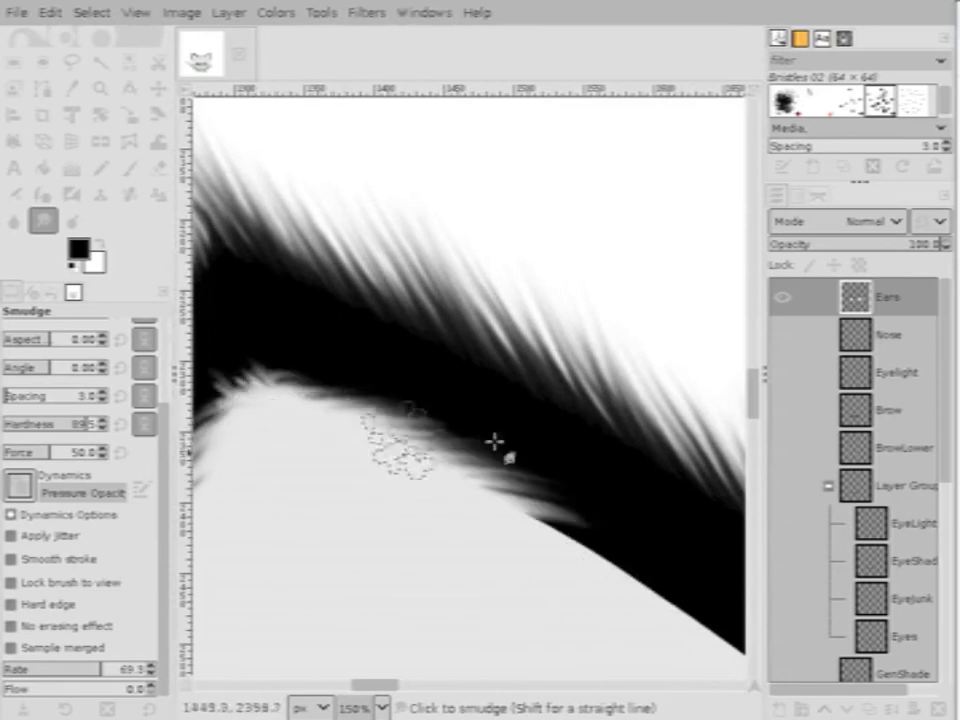
scroll(557, 435, "down", 3)
scroll(467, 454, "up", 3)
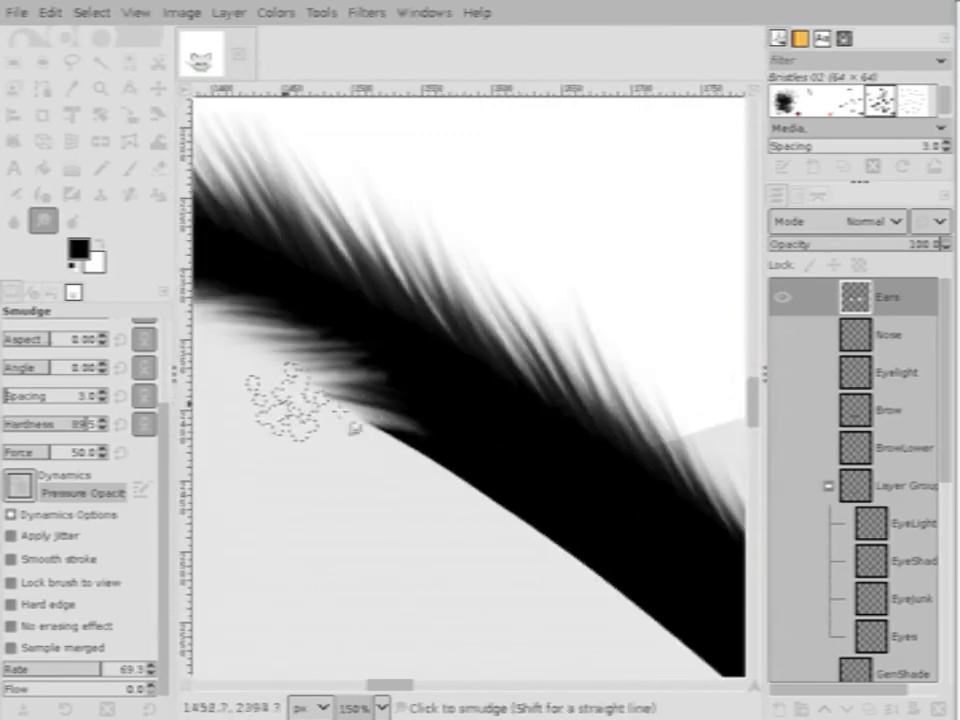
left_click_drag(290, 420, 476, 514)
left_click_drag(300, 420, 470, 445)
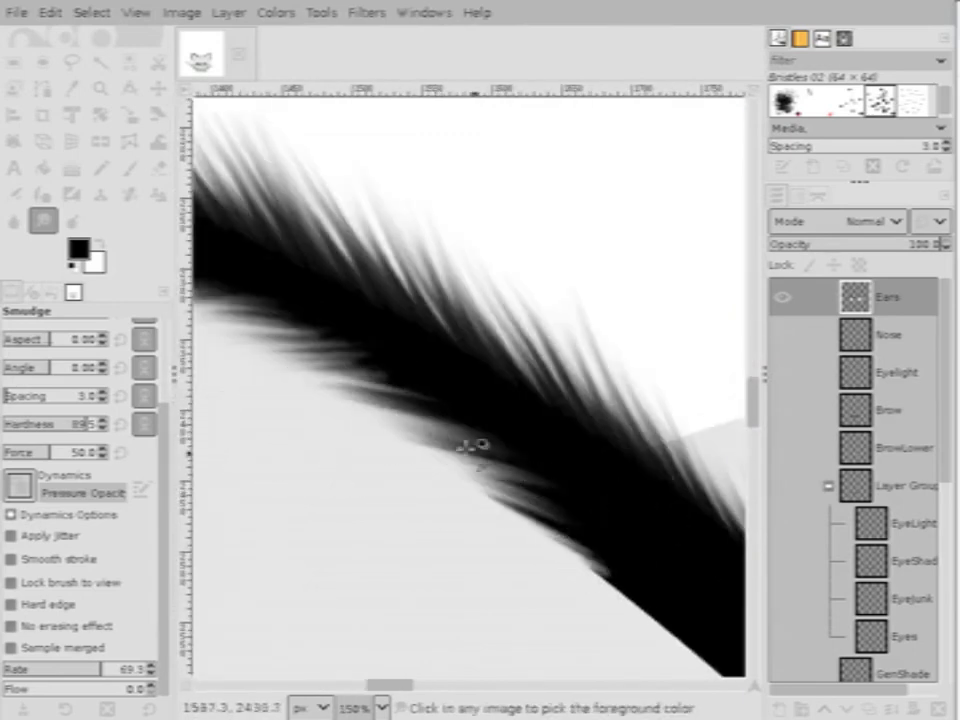
scroll(472, 455, "down", 2)
scroll(476, 465, "up", 2)
scroll(340, 440, "down", 2)
scroll(385, 463, "up", 2)
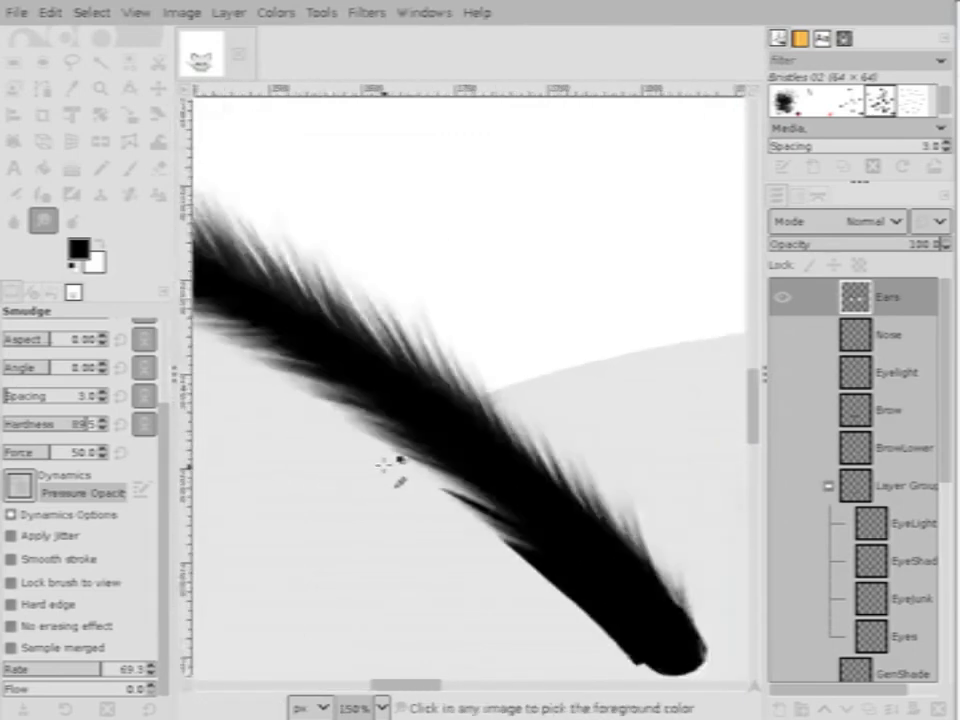
scroll(384, 465, "down", 2)
scroll(384, 465, "up", 2)
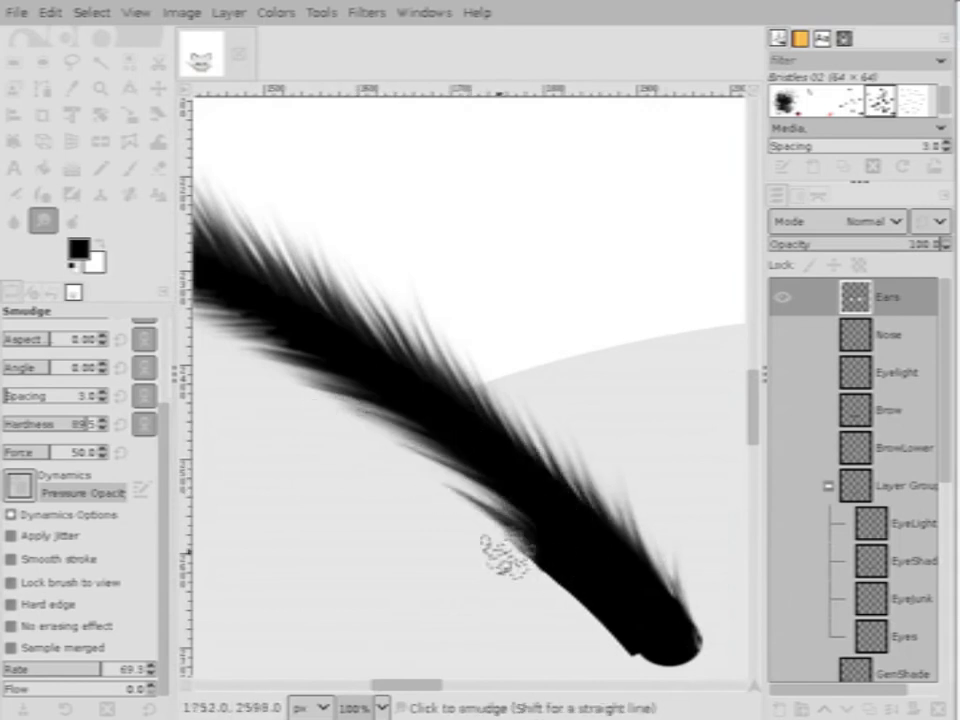
Try feathering the stroke's rounded tip, then undo it to keep the tip smooth
left_click_drag(611, 579, 715, 700)
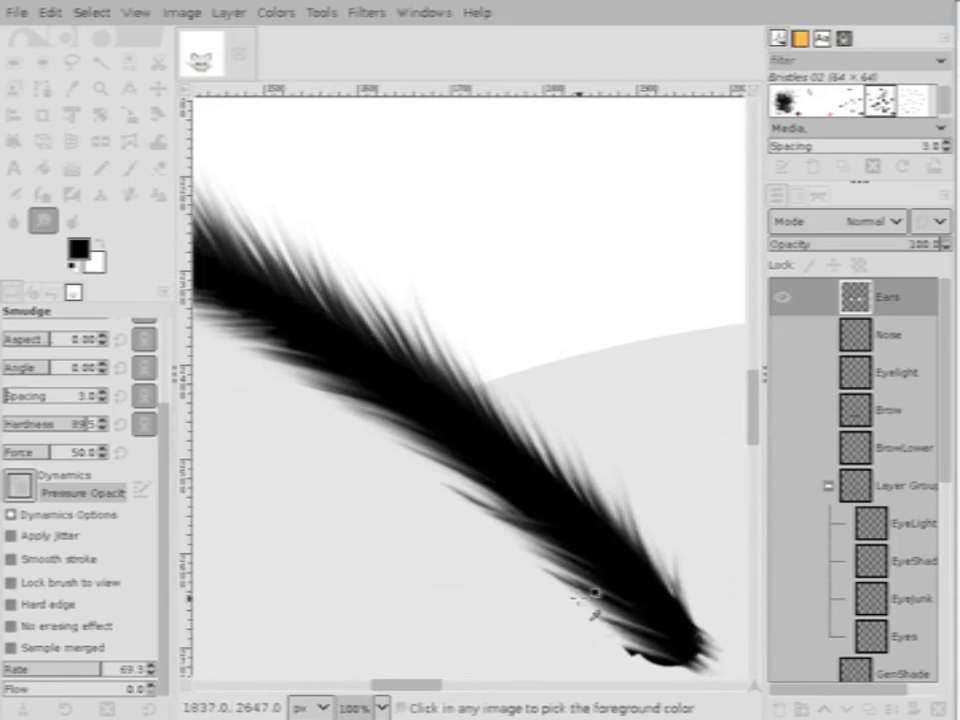
key("ctrl+z")
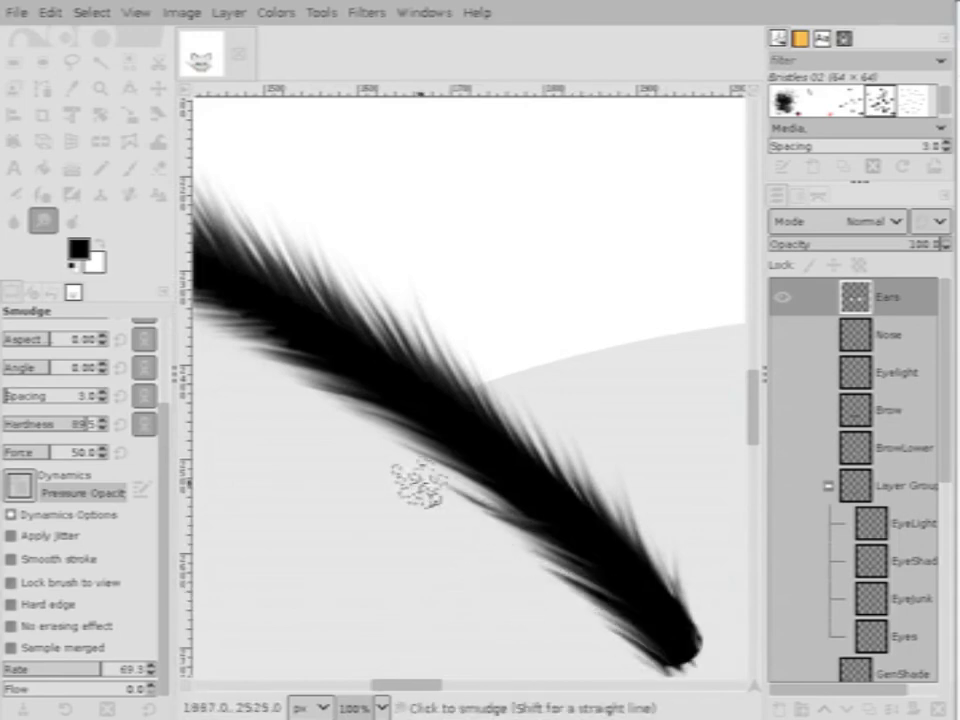
scroll(493, 510, "down", 3)
scroll(415, 478, "up", 4)
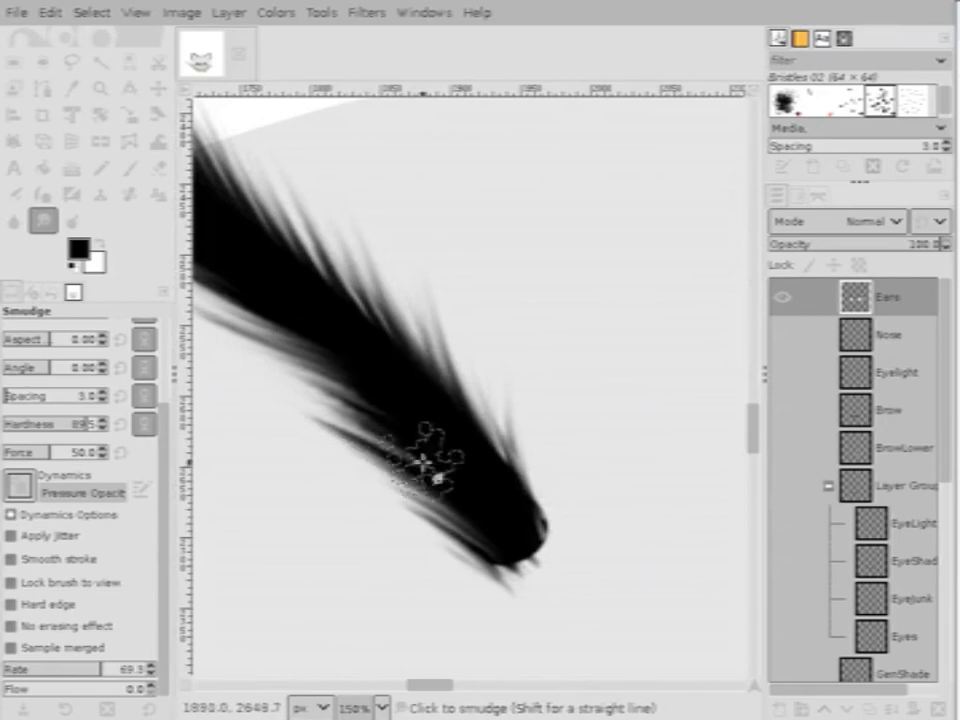
scroll(520, 470, "down", 2)
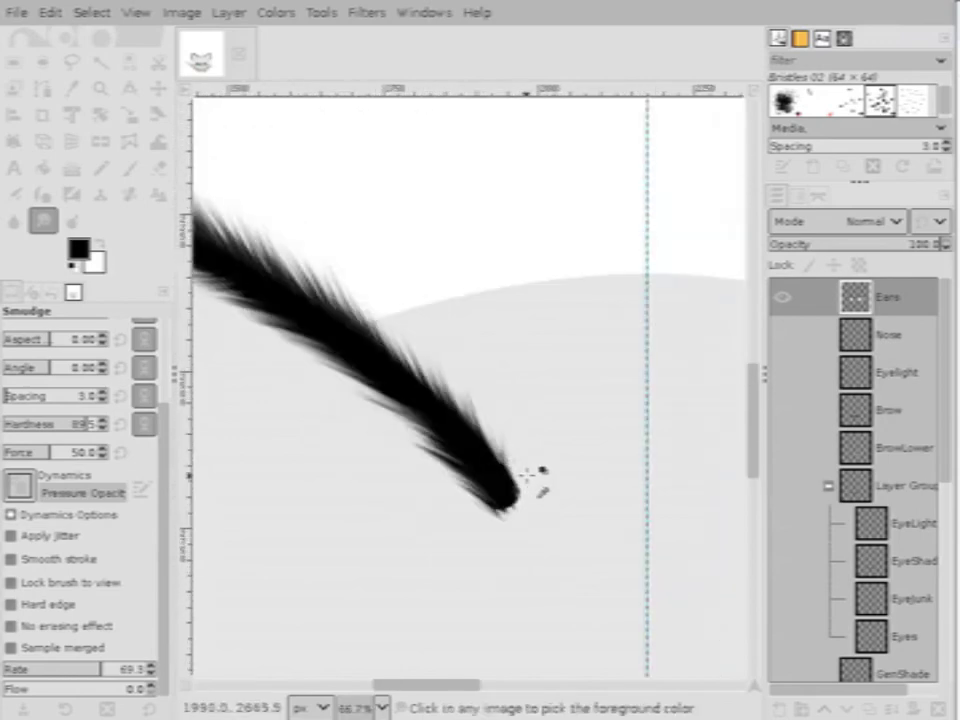
scroll(478, 390, "down", 2)
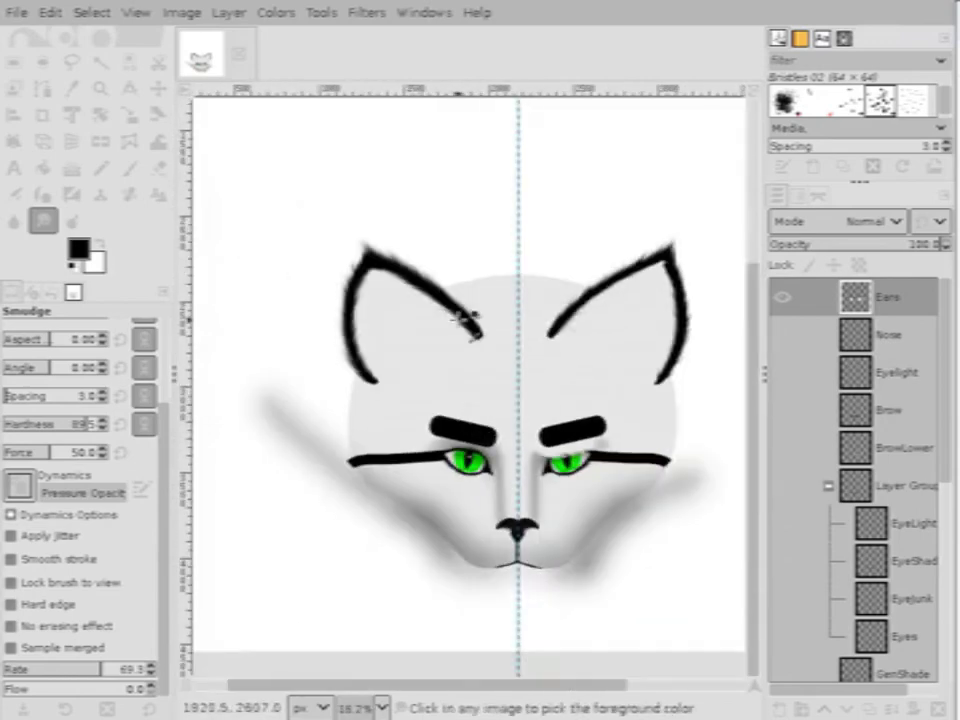
scroll(410, 283, "up", 4)
scroll(425, 290, "down", 2)
scroll(443, 274, "up", 3)
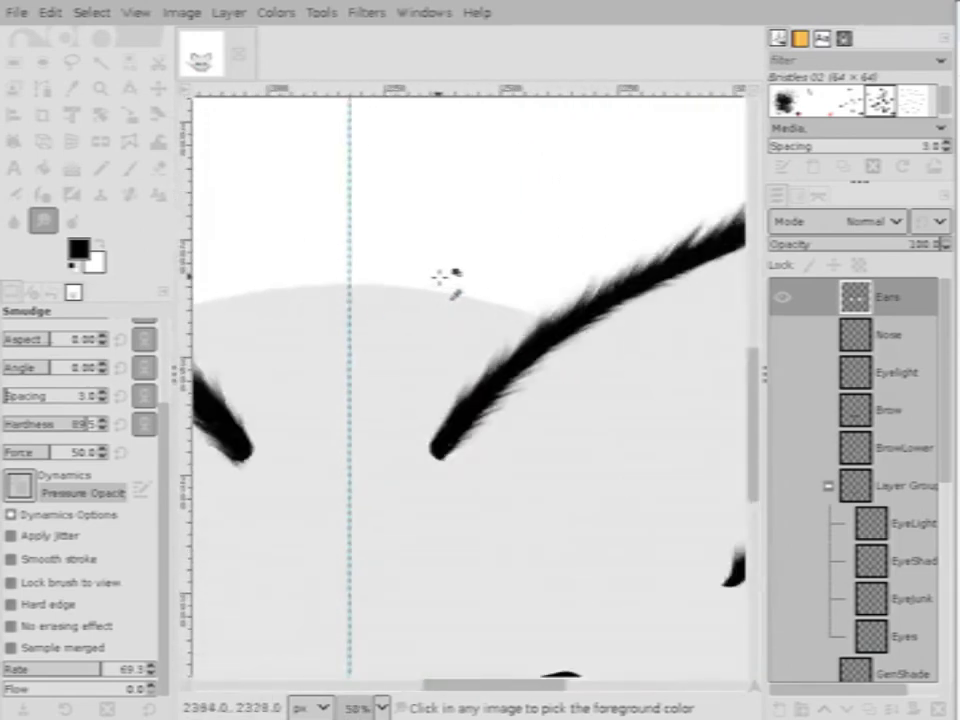
scroll(268, 300, "down", 1)
scroll(530, 355, "up", 2)
scroll(343, 321, "down", 1)
scroll(317, 242, "up", 3)
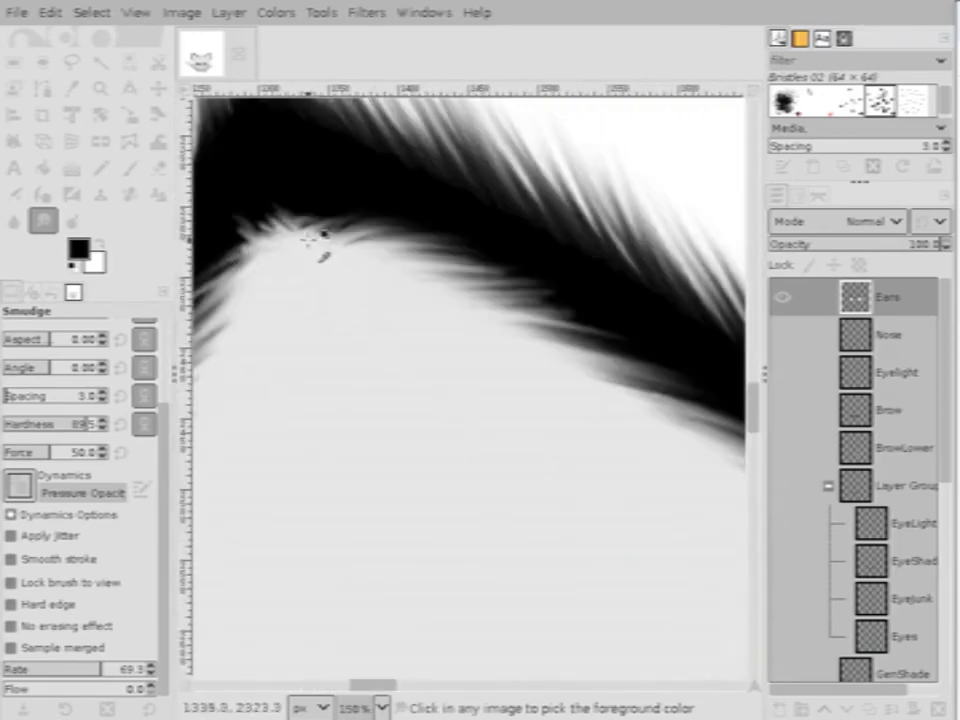
Flick three spiky white fur strands up into the ear's black upper edge
left_click_drag(300, 250, 265, 175)
left_click_drag(330, 240, 300, 165)
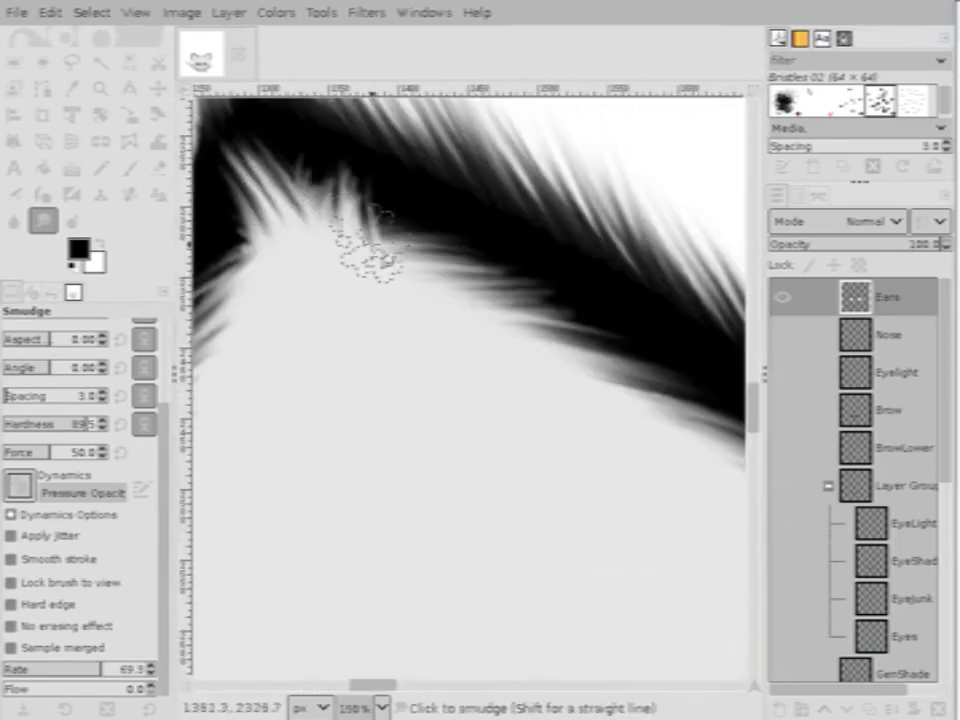
left_click_drag(360, 215, 330, 160)
scroll(484, 341, "down", 1)
scroll(392, 272, "up", 1)
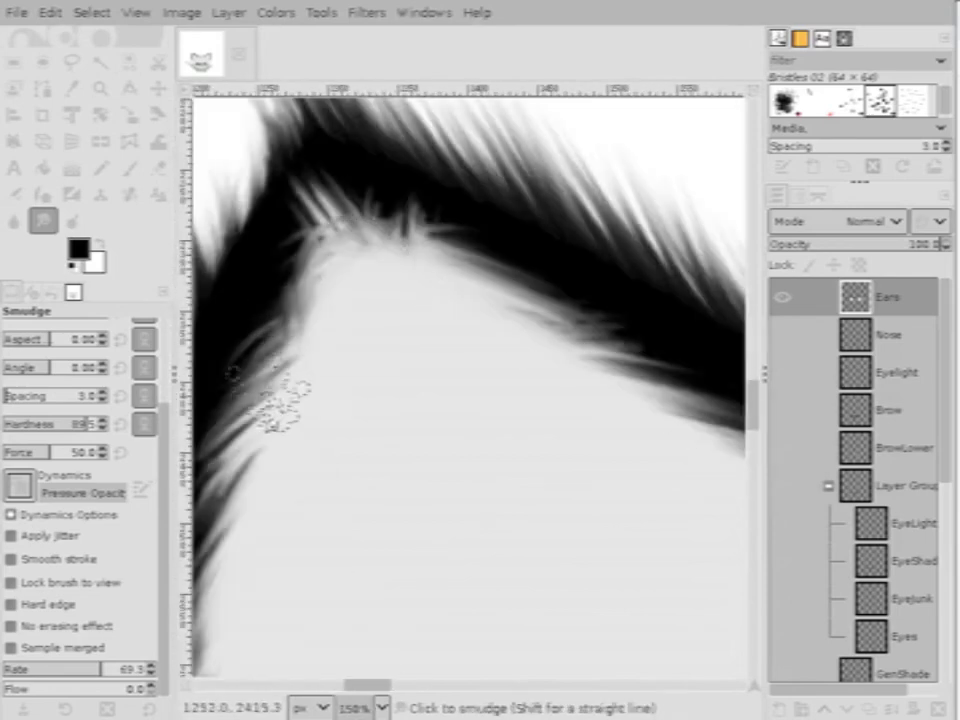
scroll(377, 336, "down", 1)
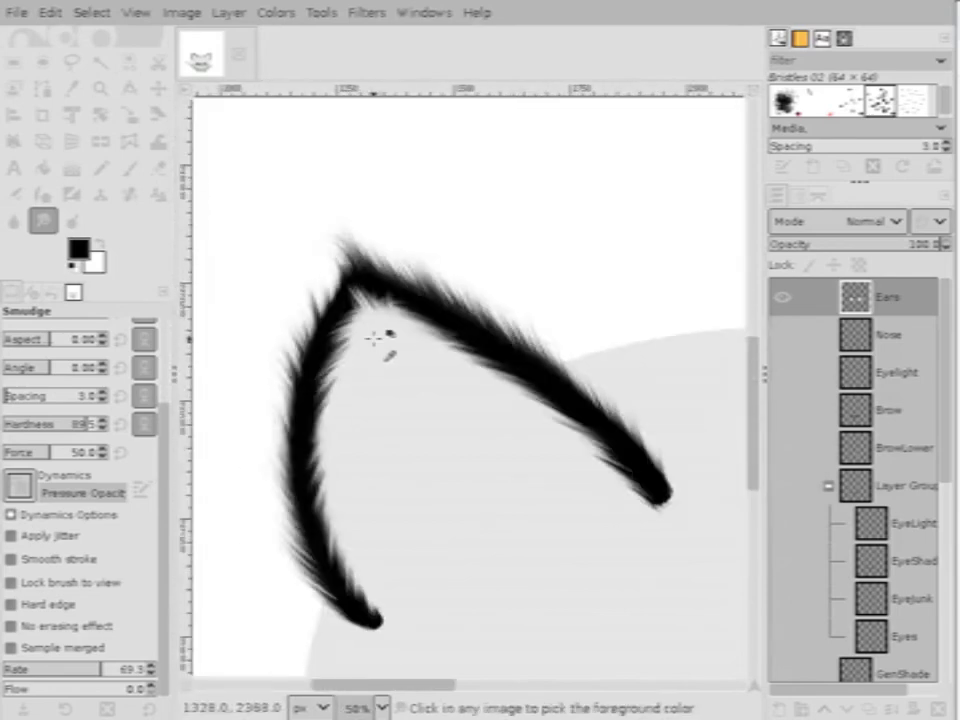
scroll(375, 334, "up", 1)
scroll(350, 322, "down", 1)
scroll(400, 300, "down", 4)
scroll(439, 306, "up", 2)
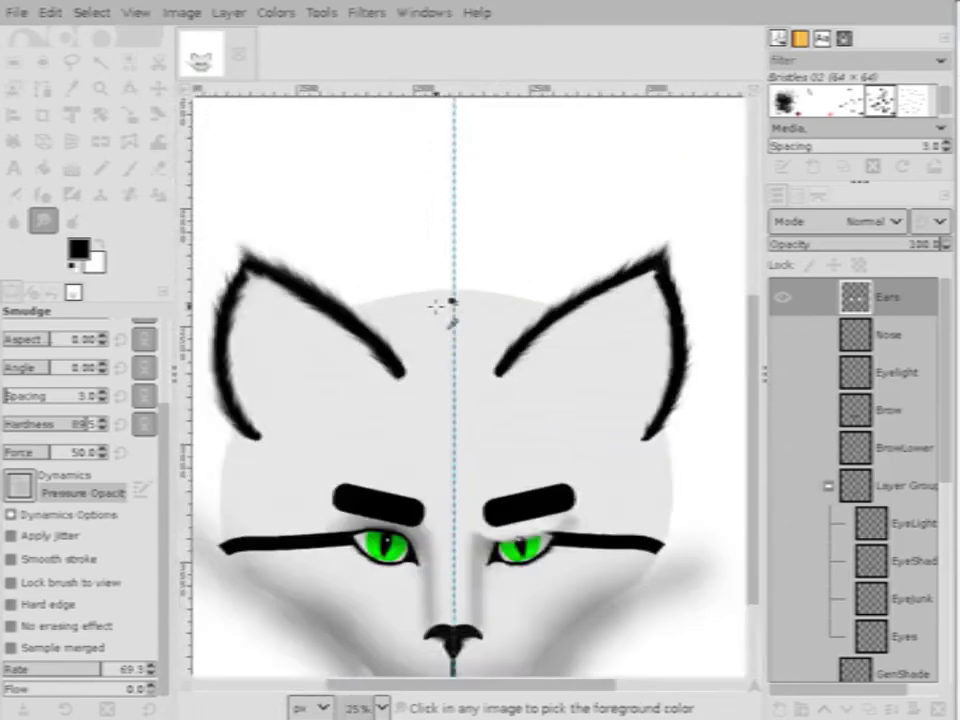
scroll(444, 303, "down", 1)
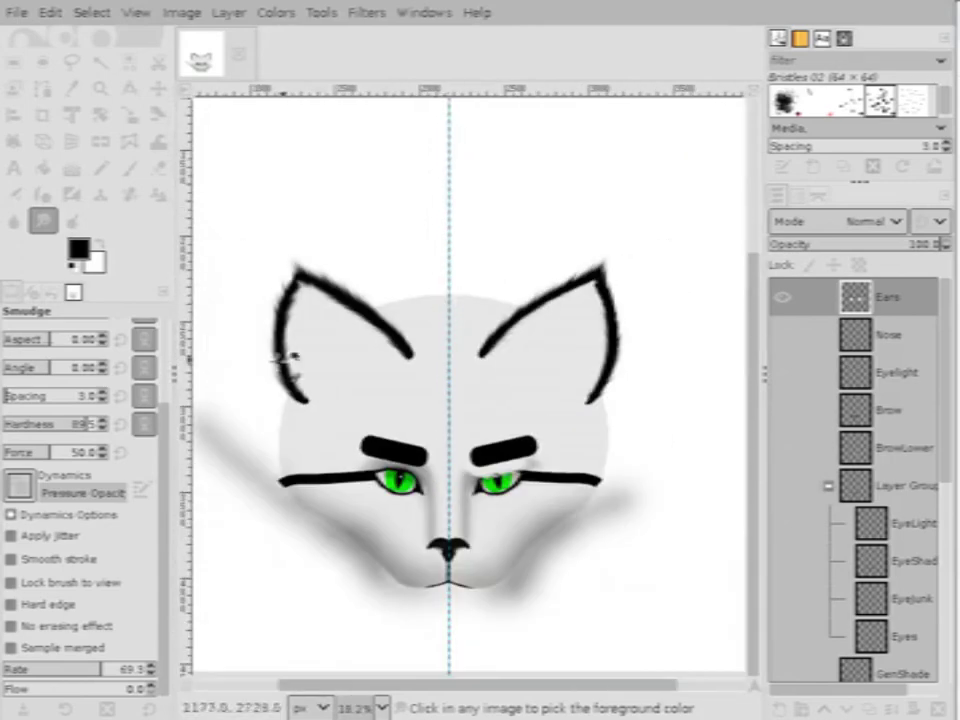
scroll(280, 362, "up", 2)
scroll(274, 364, "down", 3)
scroll(318, 350, "up", 1)
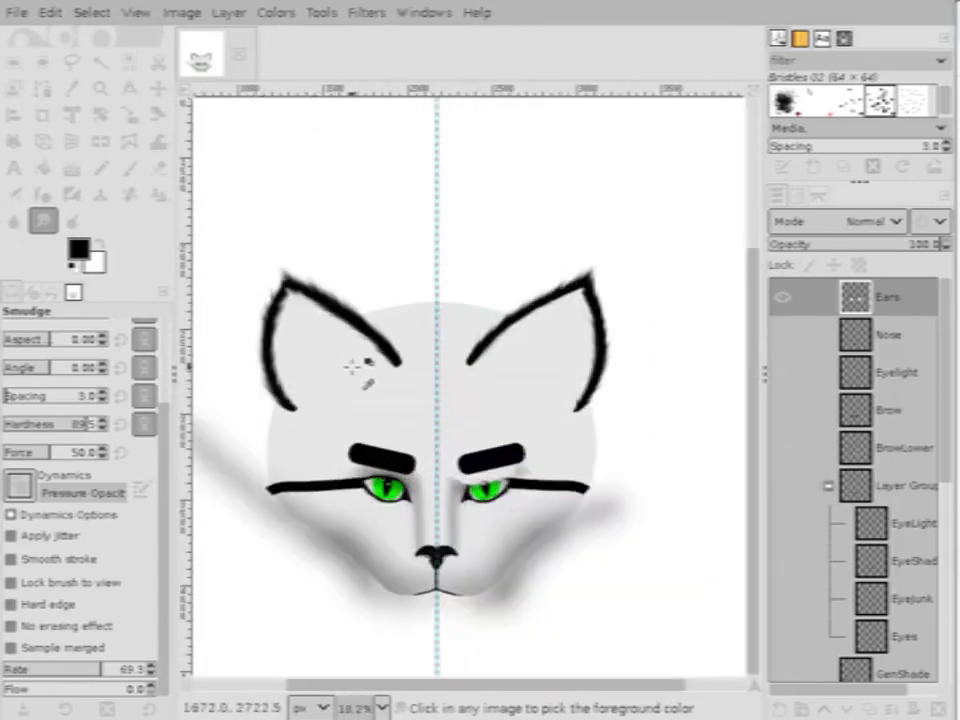
scroll(352, 366, "down", 2)
scroll(355, 360, "up", 1)
scroll(380, 358, "up", 2)
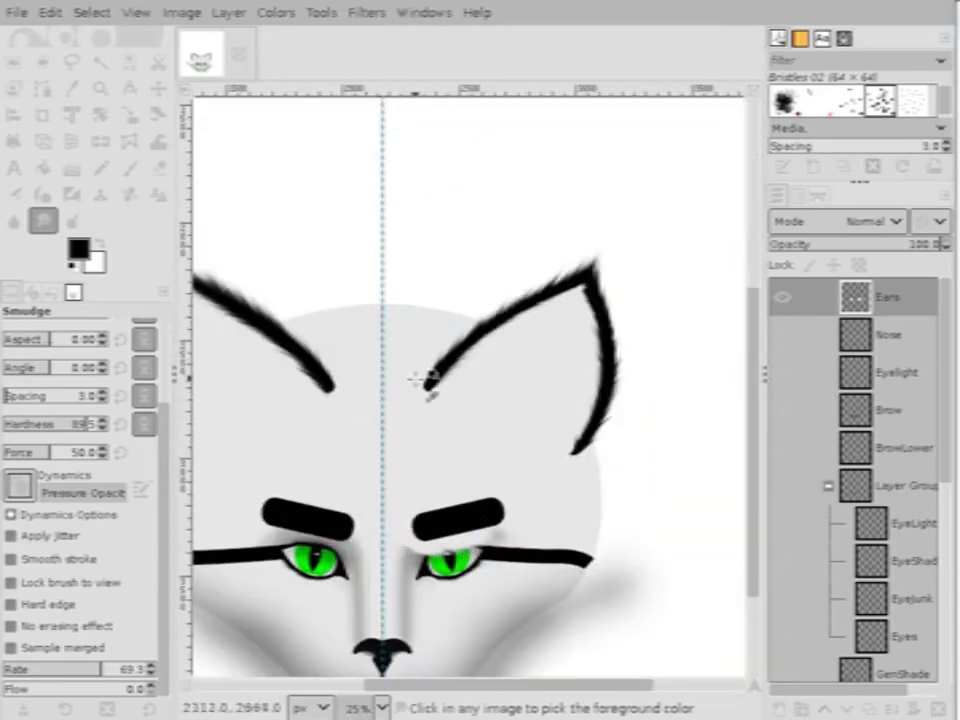
scroll(415, 378, "down", 3)
scroll(420, 380, "up", 5)
scroll(410, 377, "down", 2)
scroll(415, 378, "up", 6)
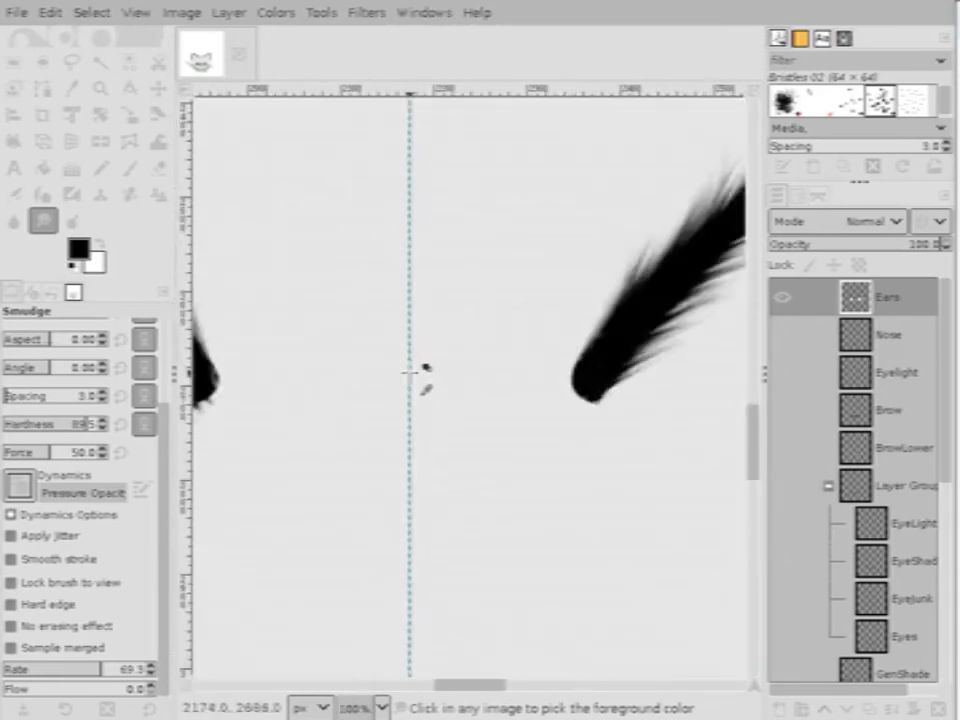
scroll(395, 386, "down", 2)
scroll(424, 388, "down", 10)
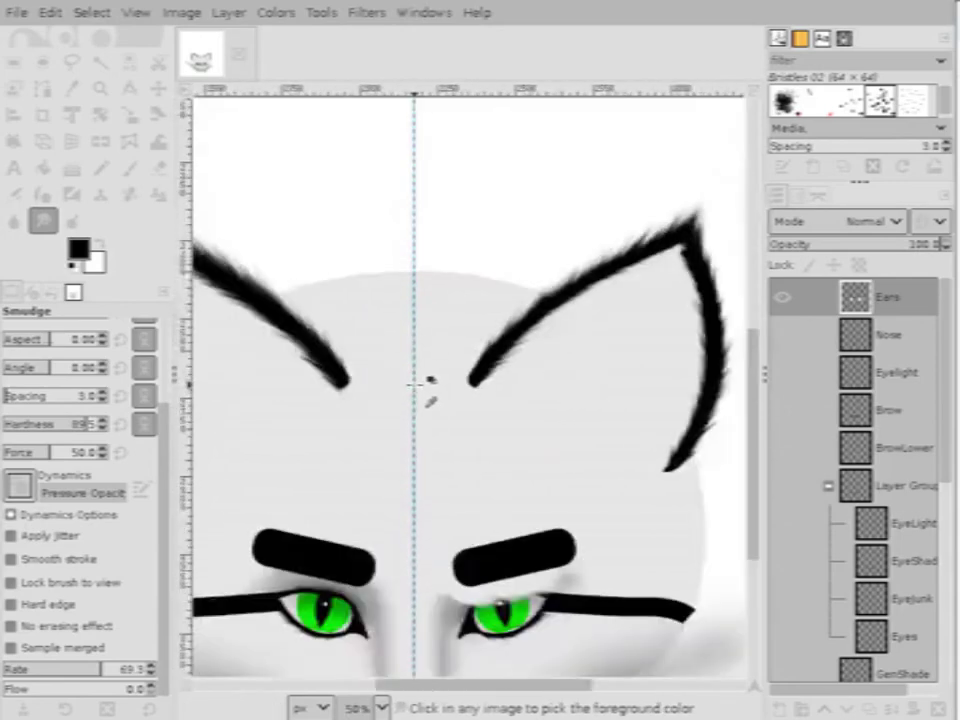
scroll(450, 350, "up", 5)
scroll(467, 335, "down", 3)
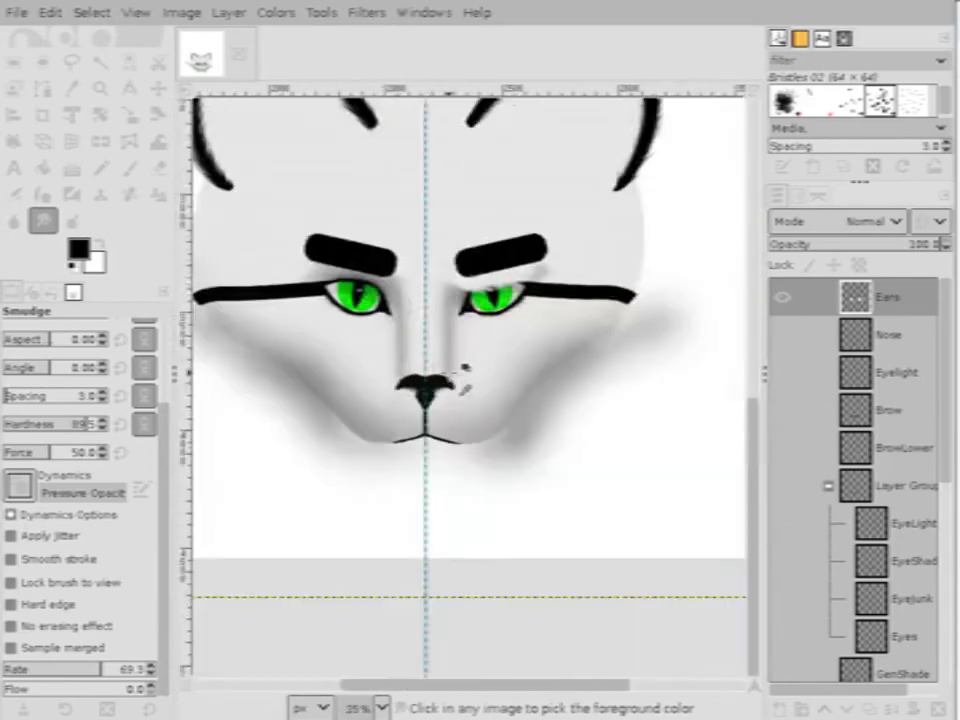
scroll(478, 382, "up", 4)
scroll(478, 382, "down", 3)
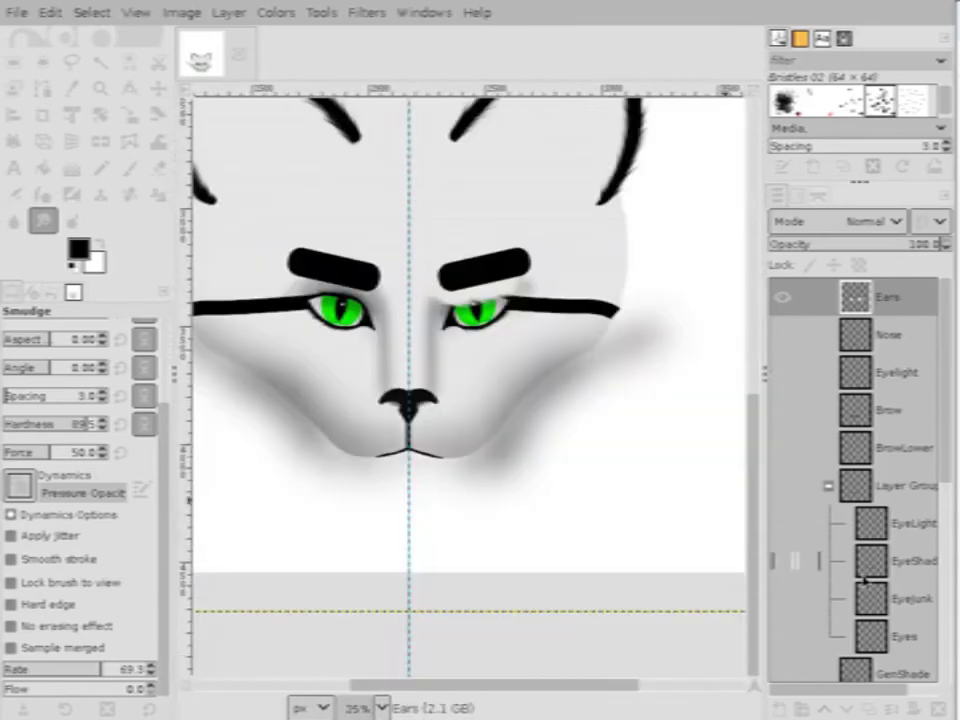
scroll(883, 606, "down", 5)
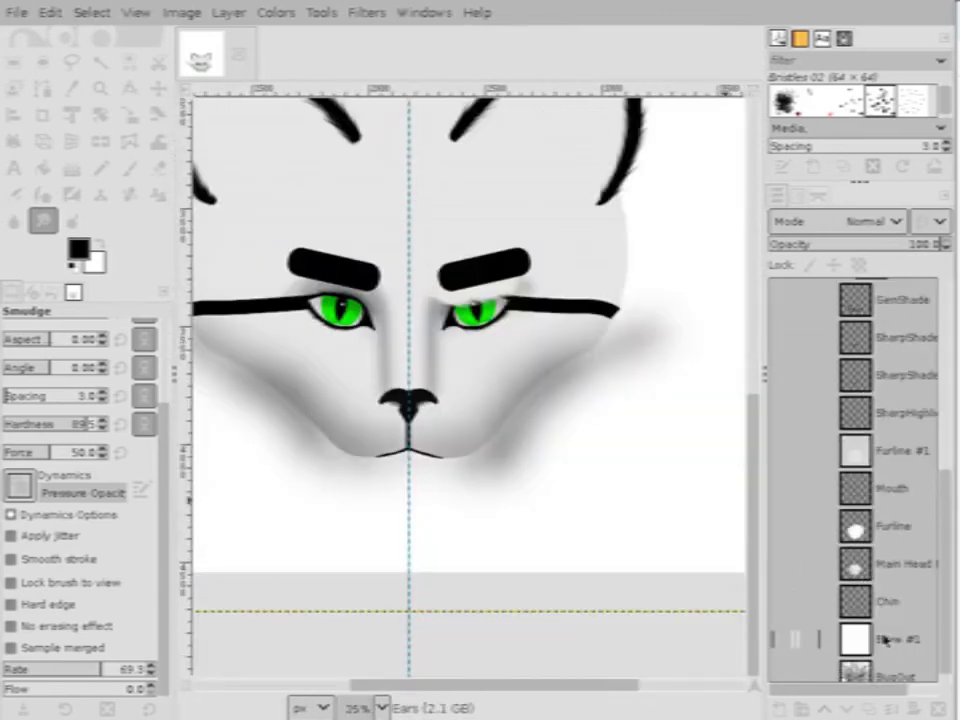
scroll(583, 422, "down", 3)
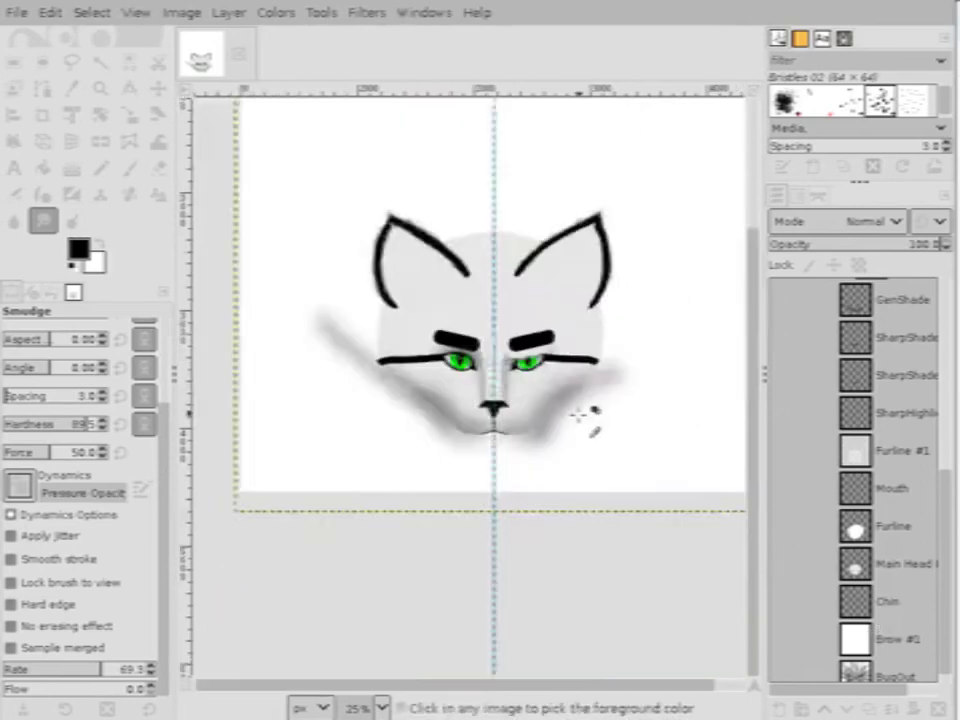
scroll(510, 325, "up", 6)
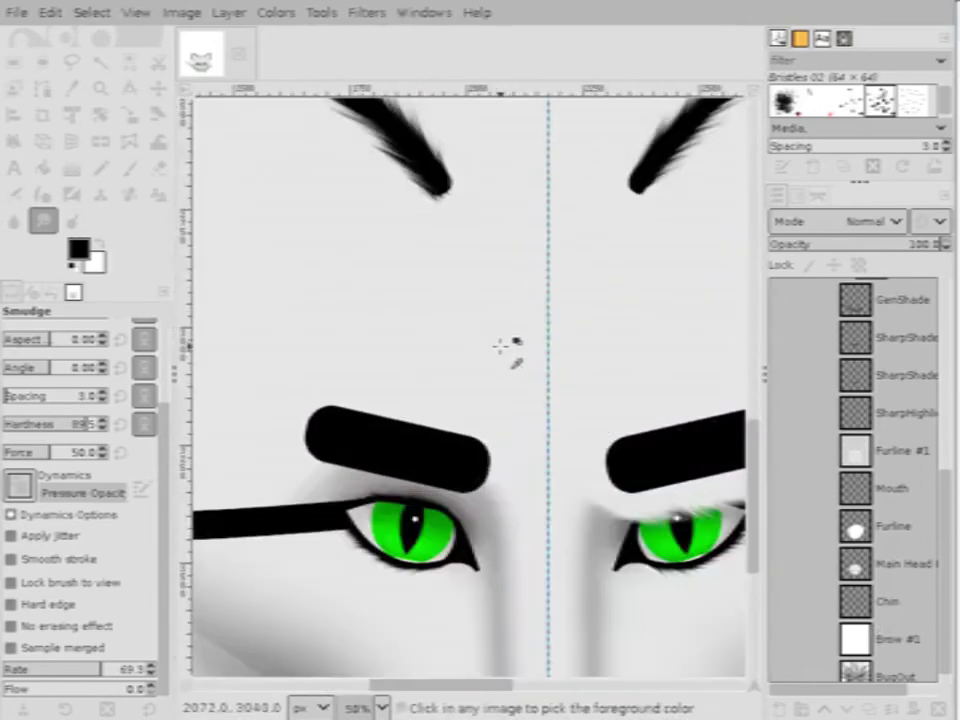
scroll(505, 343, "down", 4)
scroll(603, 455, "up", 2)
scroll(601, 452, "down", 2)
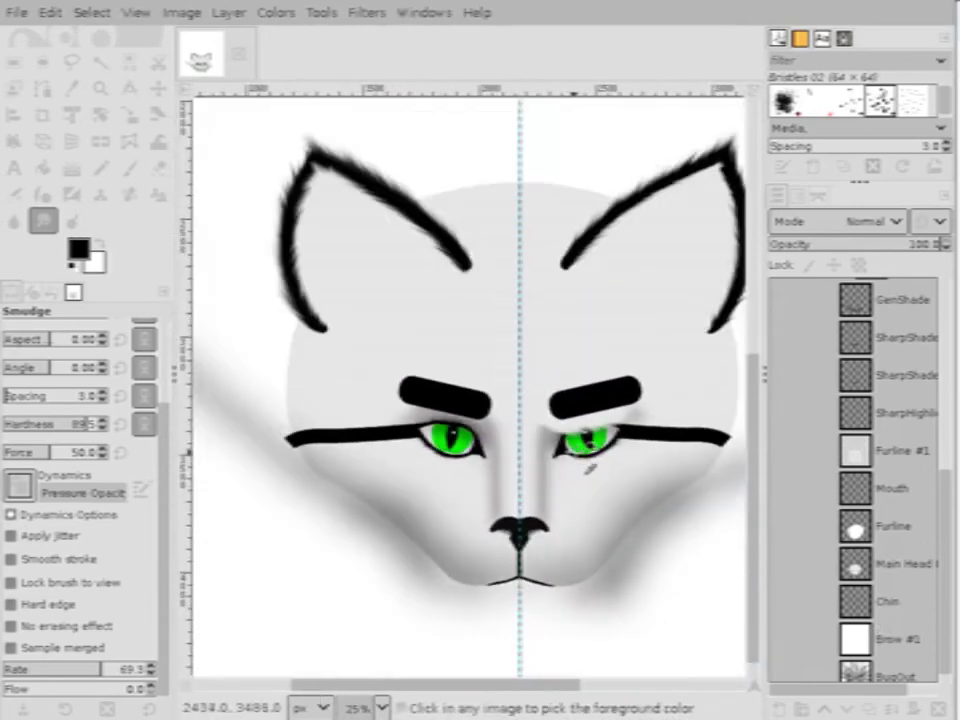
scroll(592, 476, "down", 2)
scroll(639, 446, "up", 5)
scroll(538, 324, "down", 5)
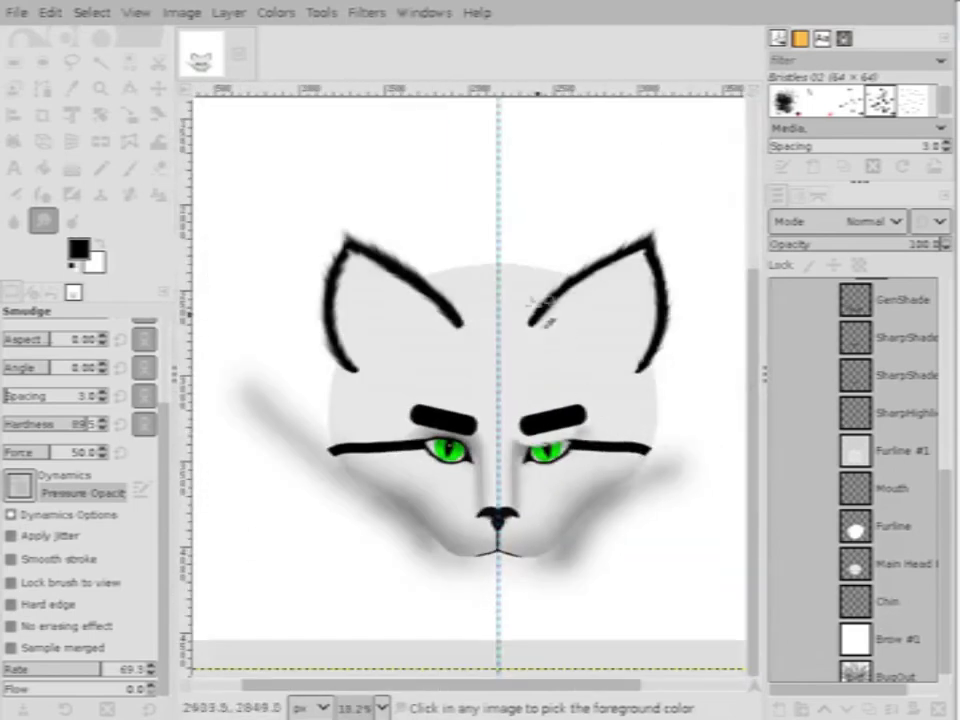
scroll(425, 257, "up", 3)
scroll(420, 258, "down", 3)
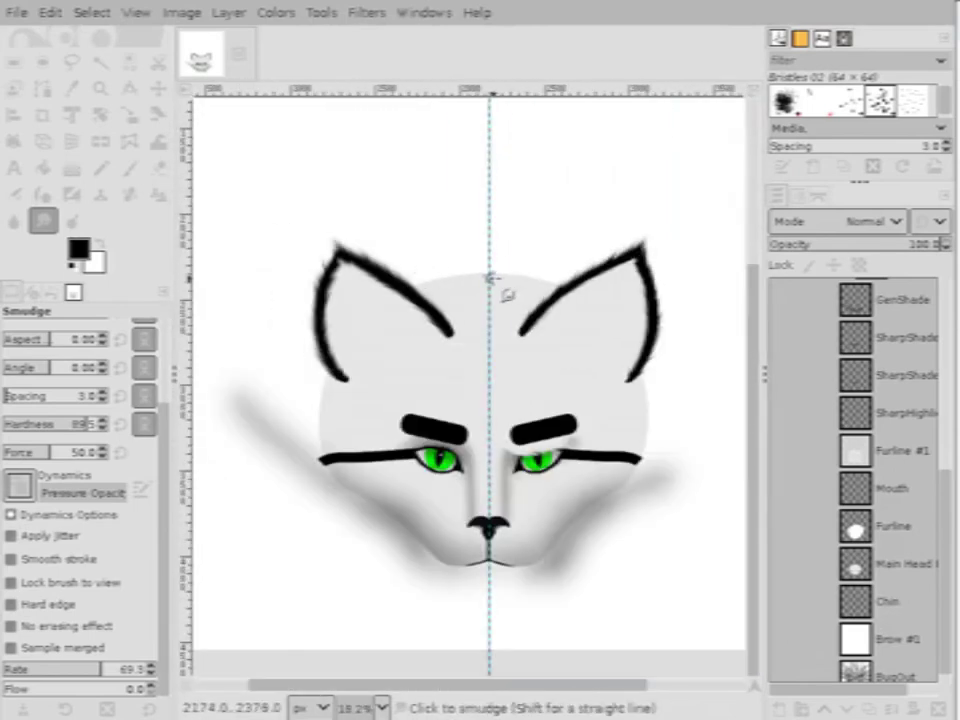